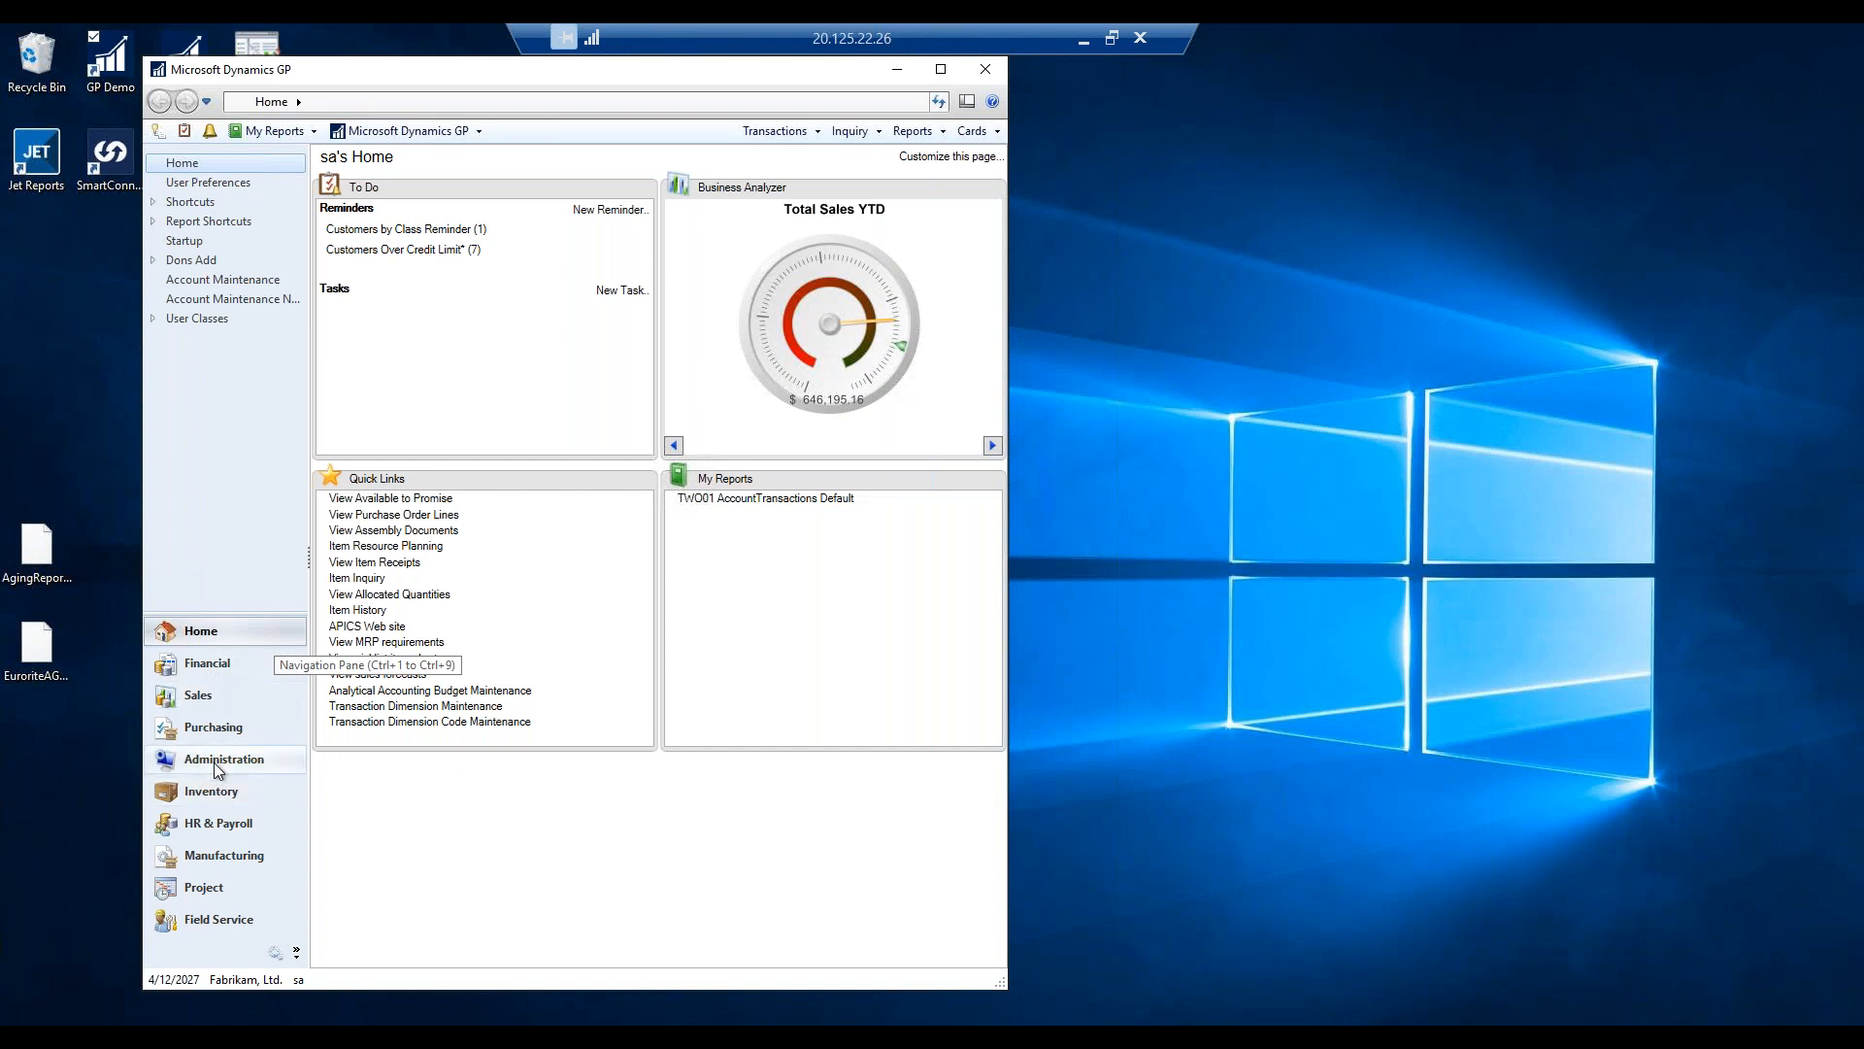
# Load the RBC chequebook (currency Z-C$, cash account 000-1101-00) into Chequebook Maintenance.
pyautogui.click(211, 662)
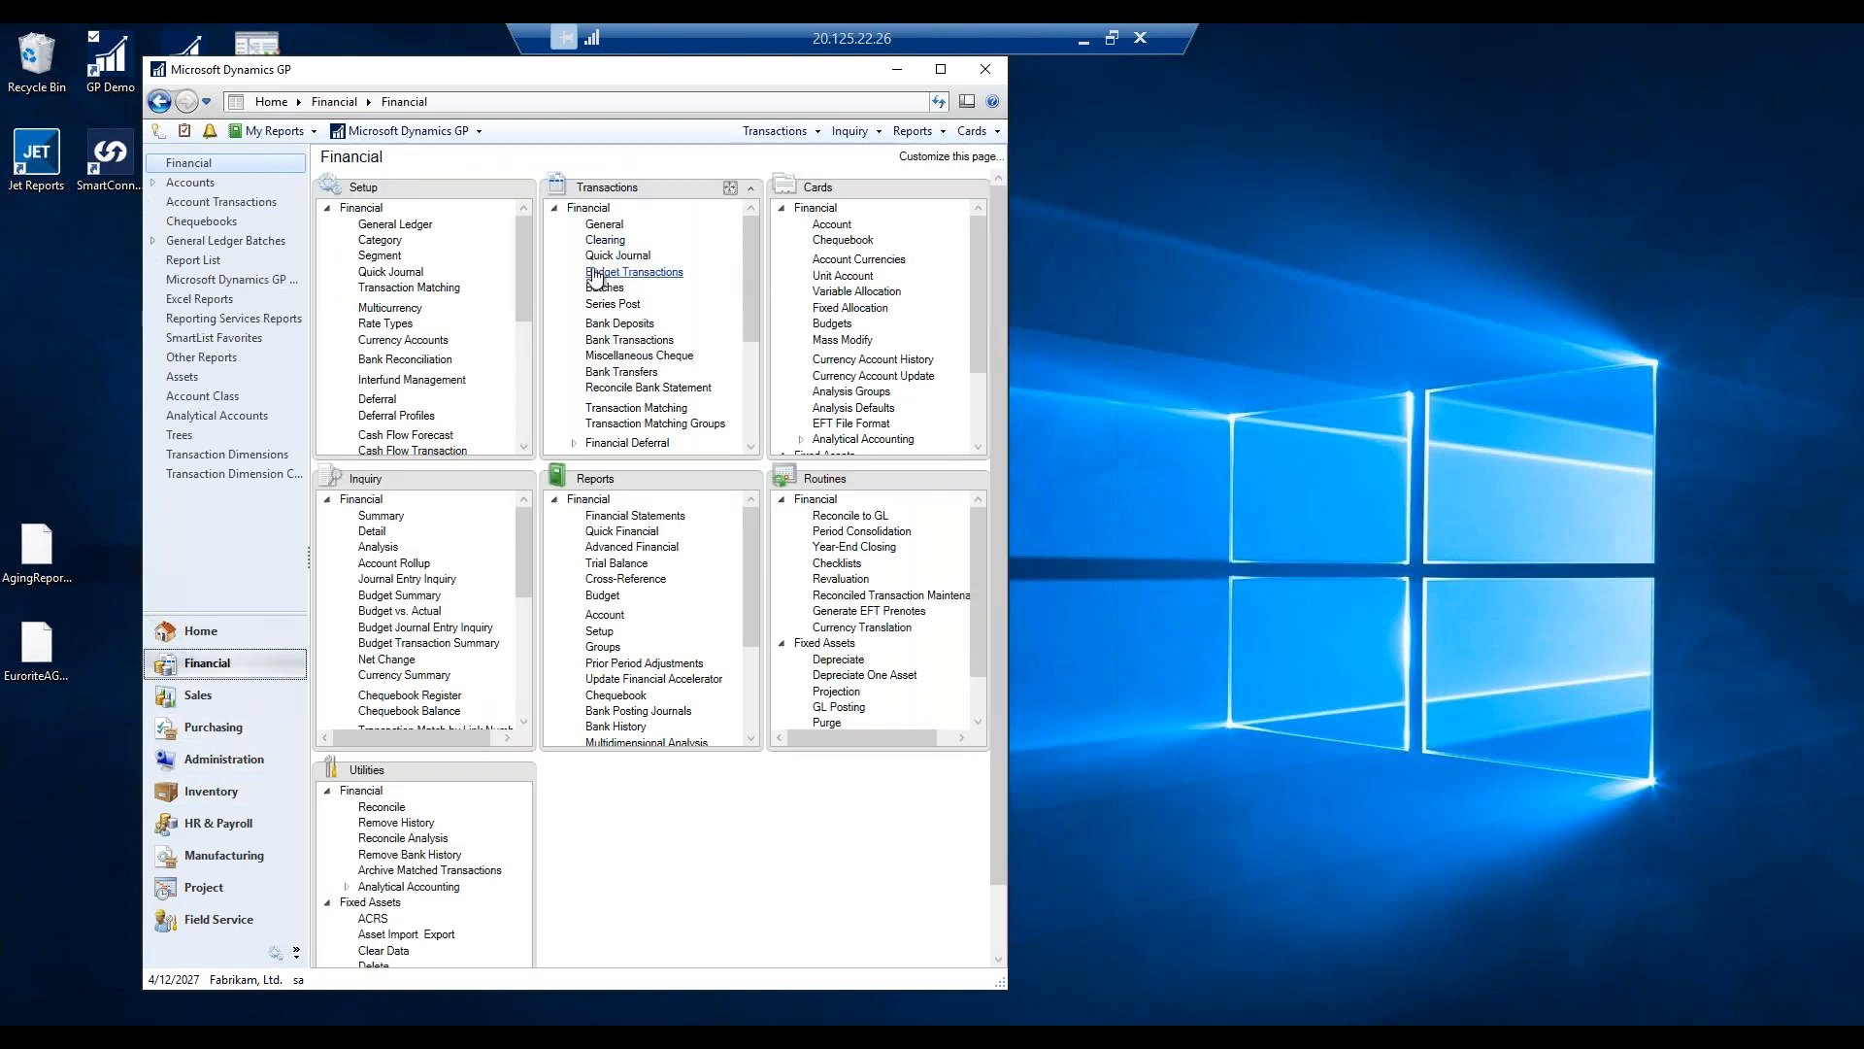
pyautogui.click(840, 240)
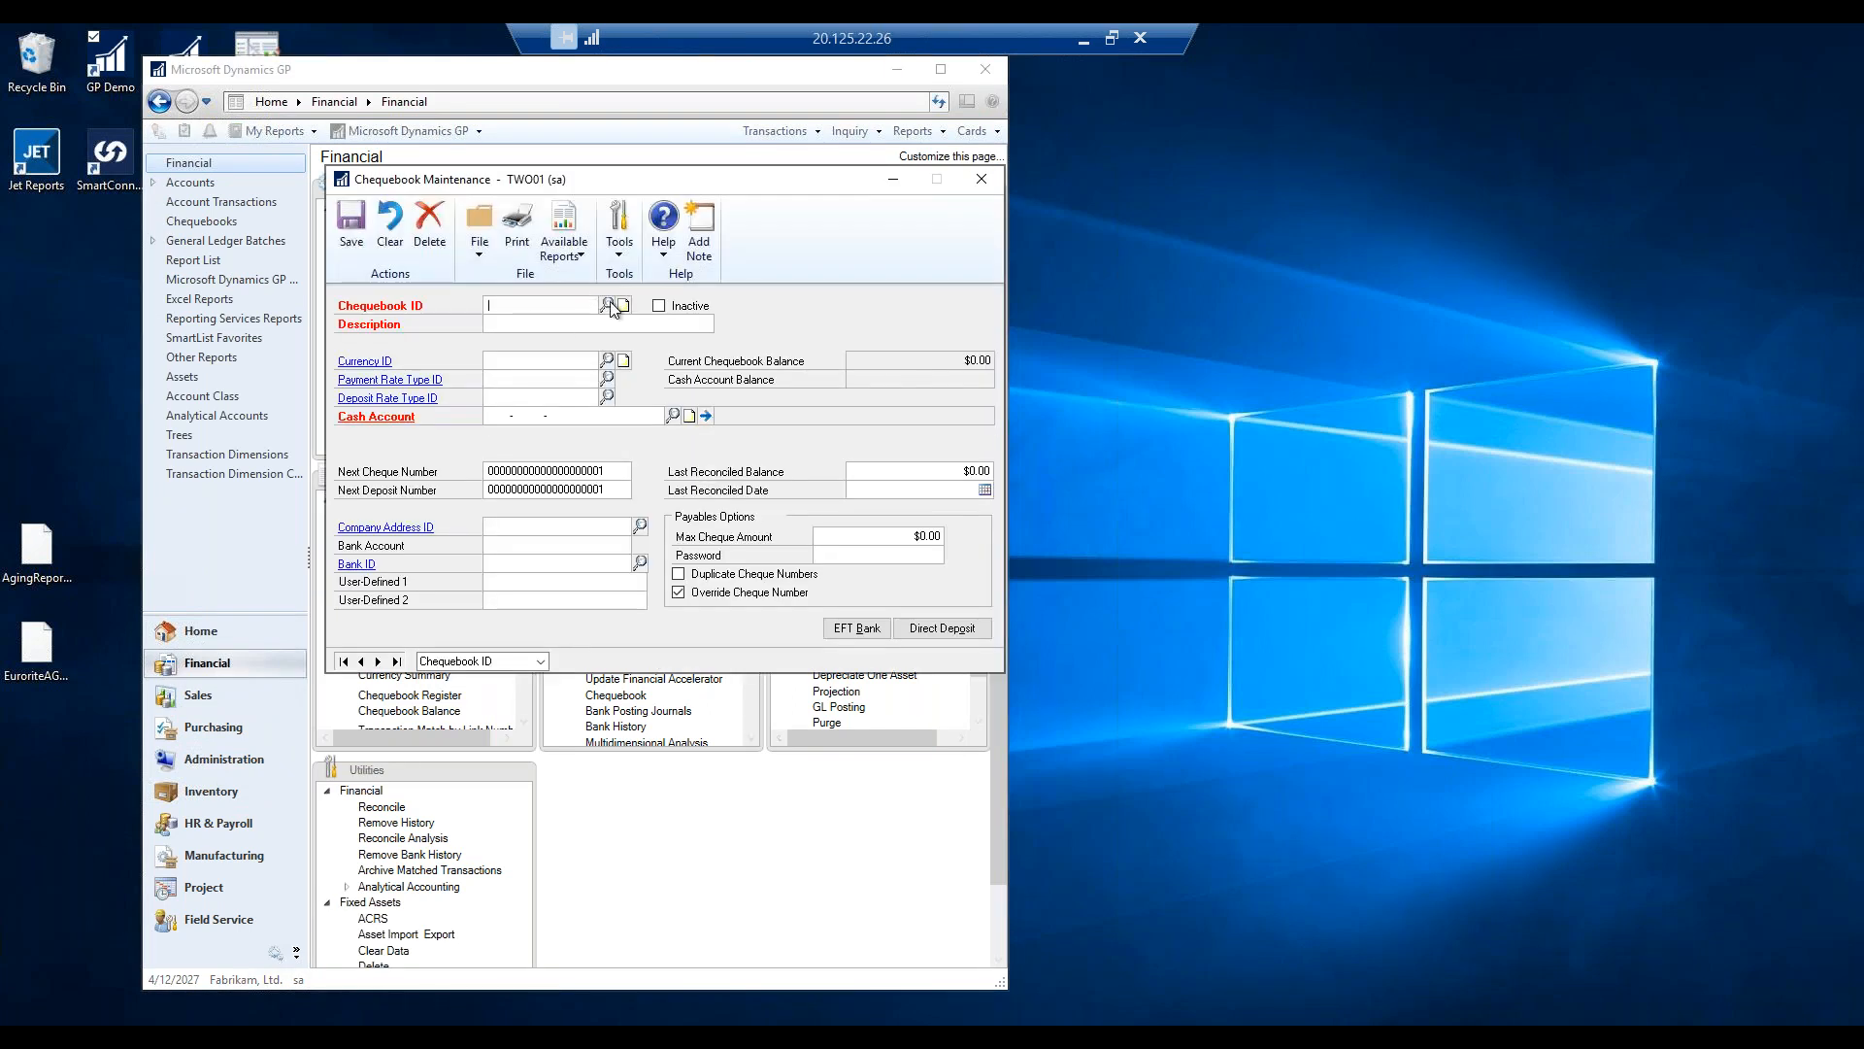
pyautogui.click(608, 306)
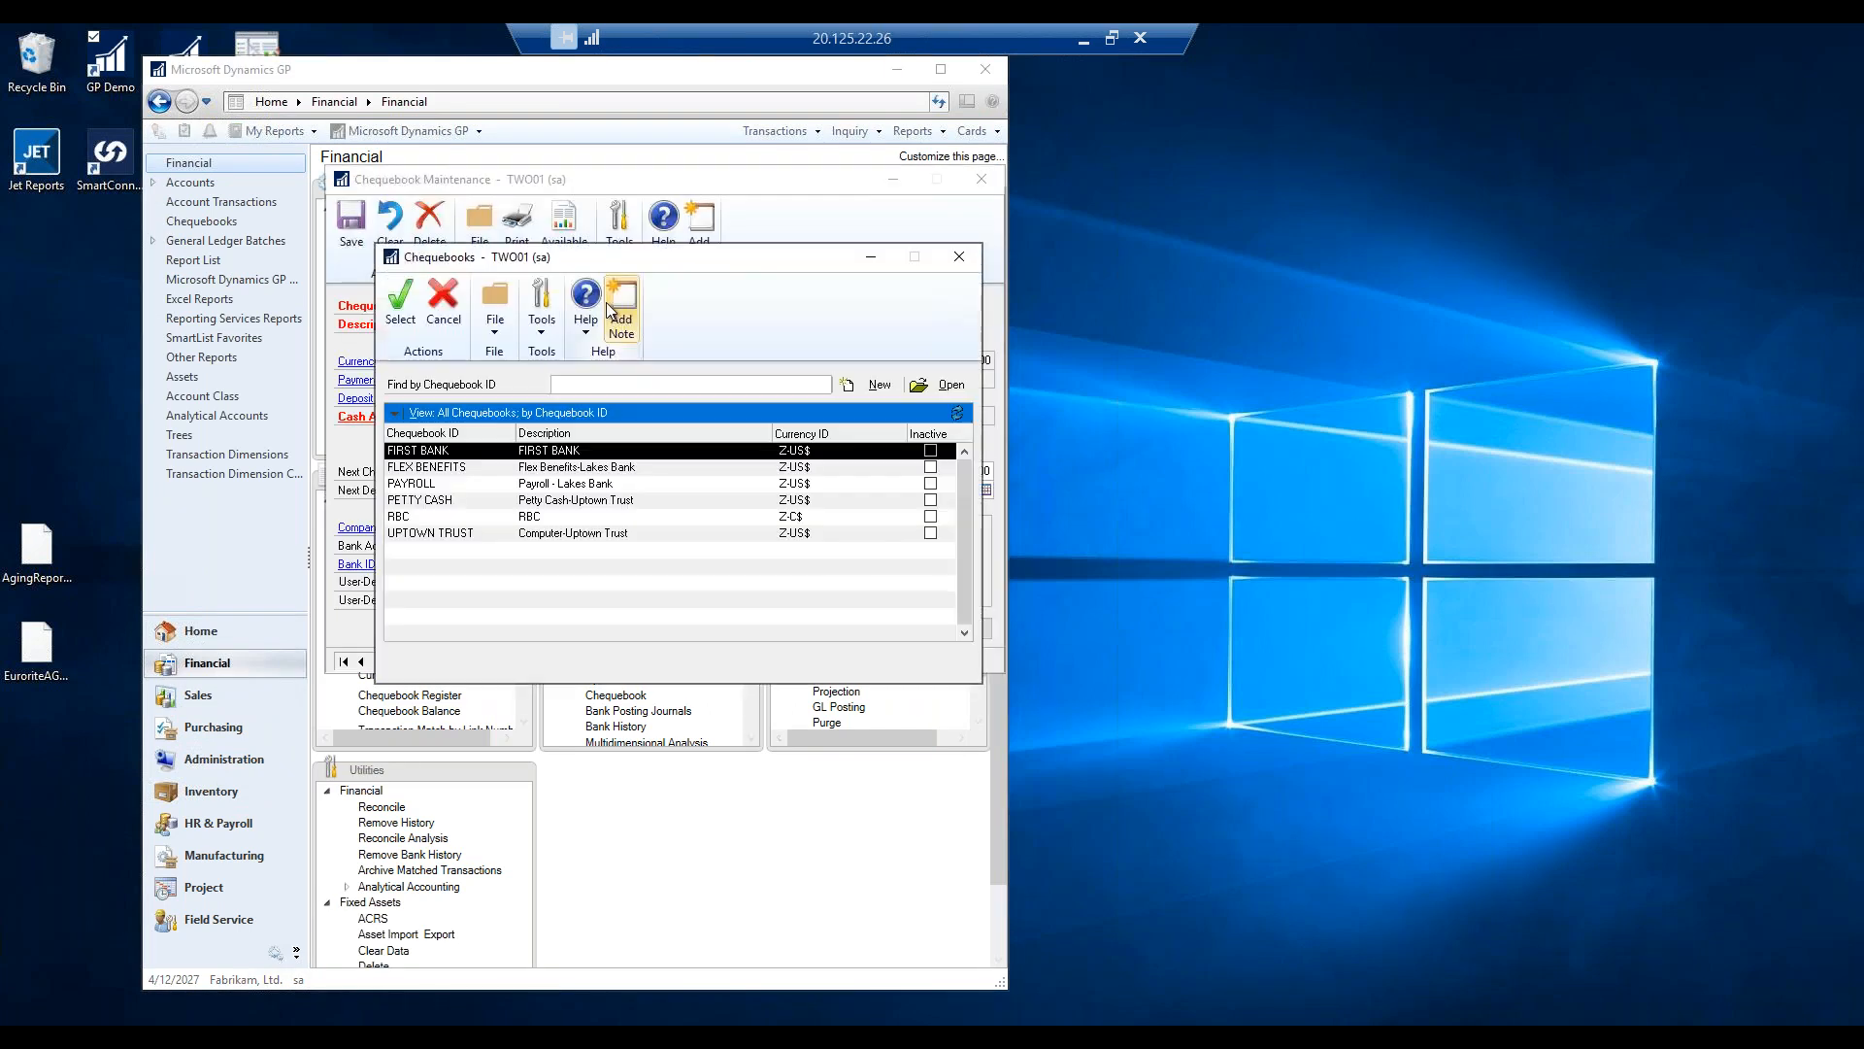
pyautogui.click(414, 518)
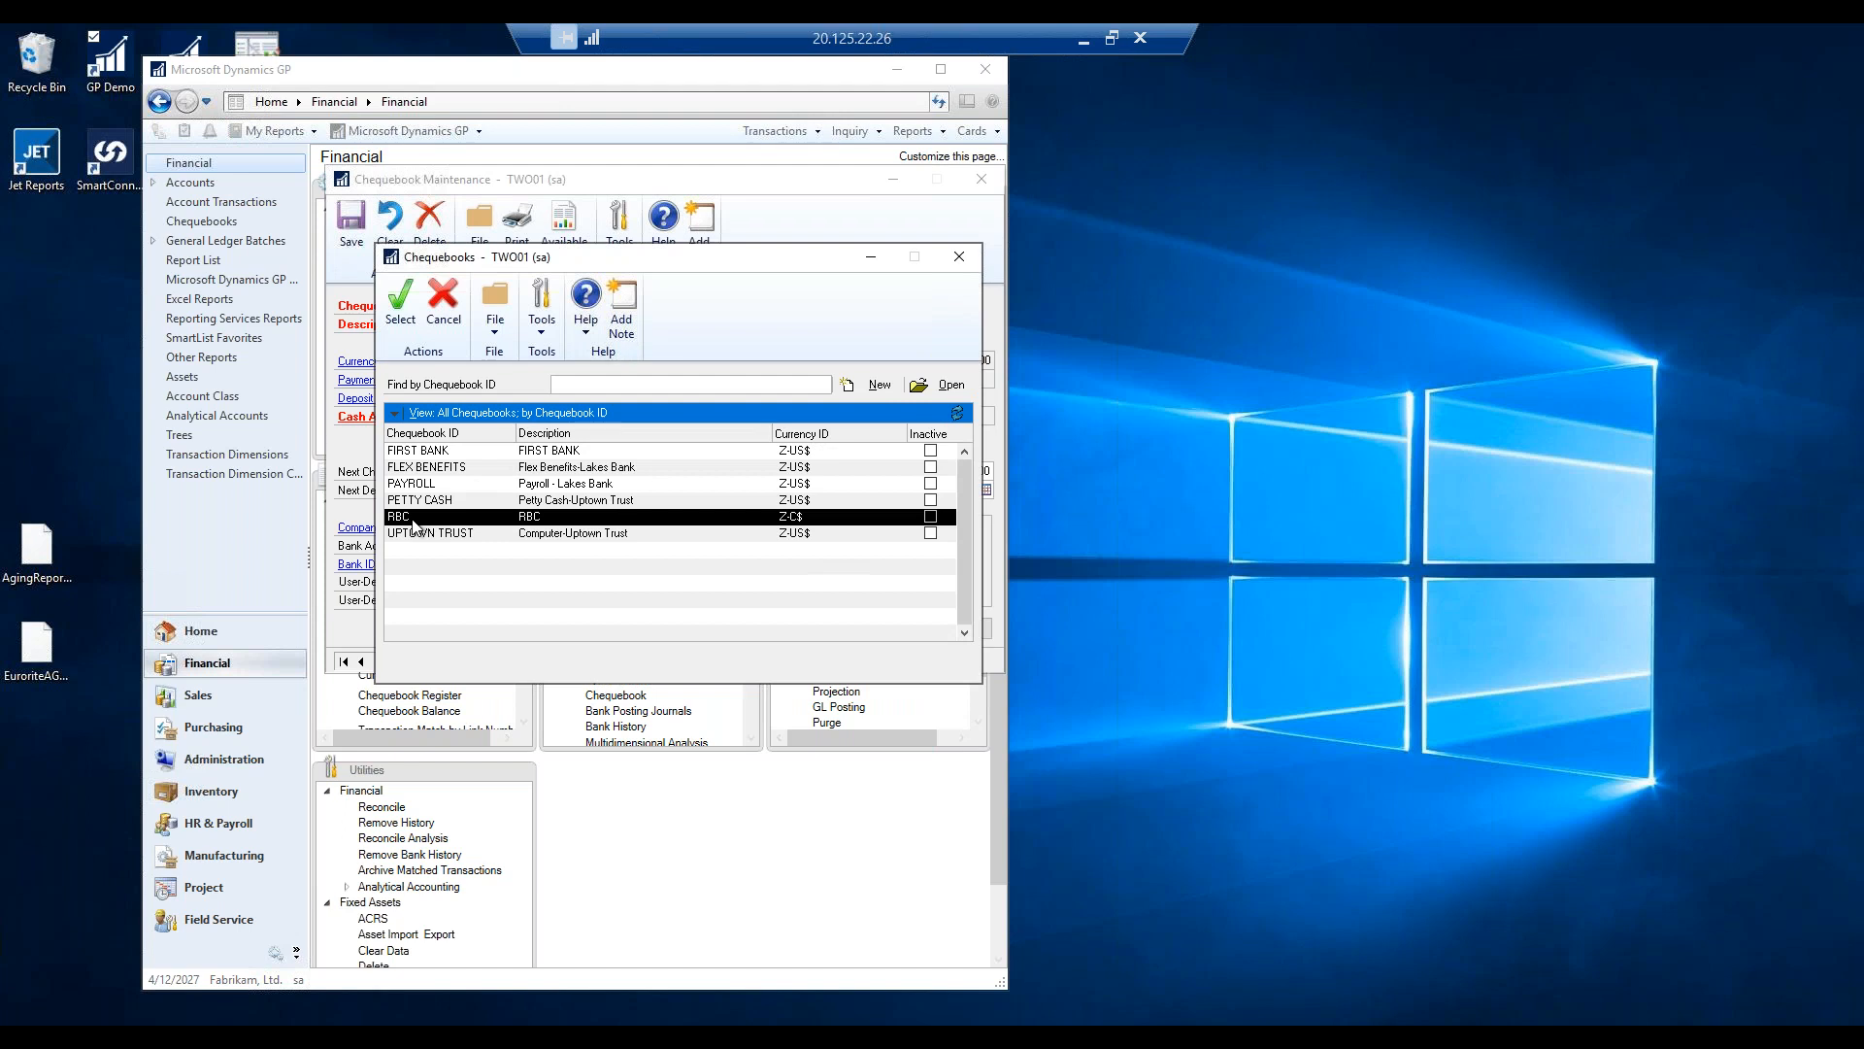
pyautogui.doubleClick(412, 518)
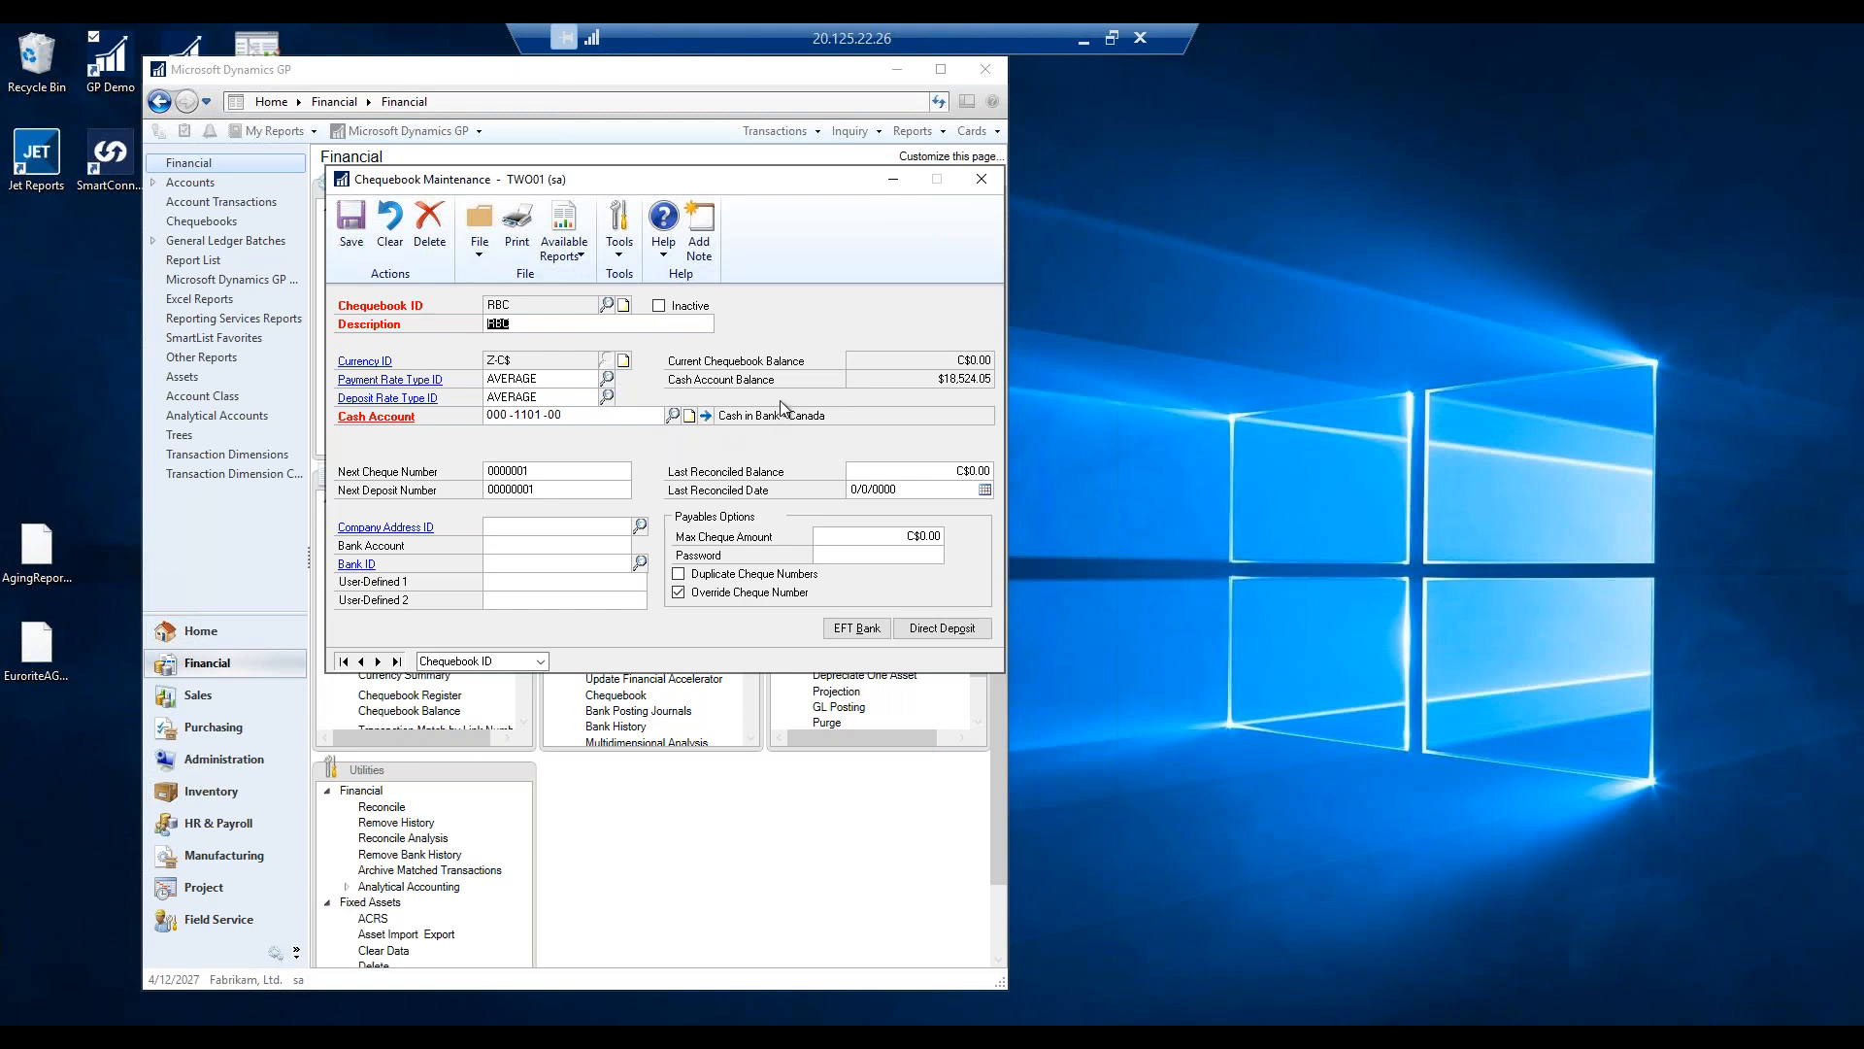
# In RBC's EFT bank details, choose Canada as the bank country, giving ISO currency CDN.
pyautogui.click(853, 633)
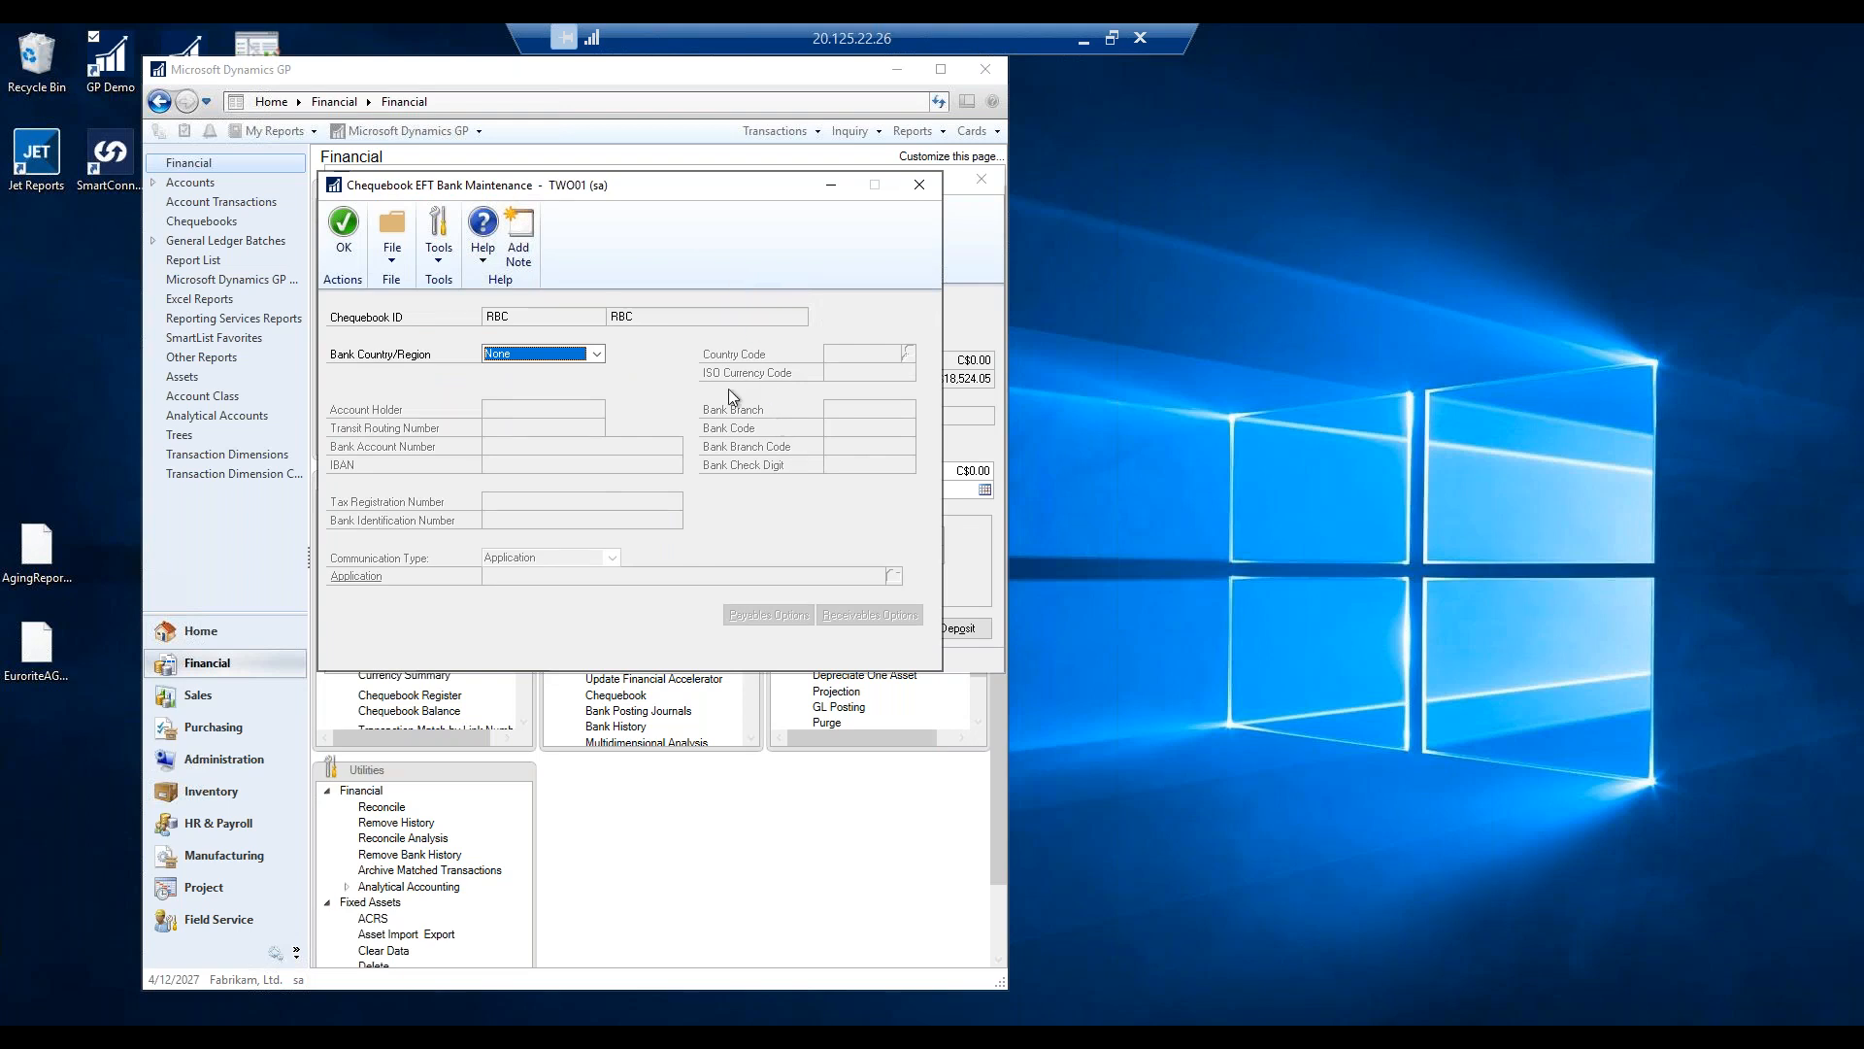
pyautogui.click(544, 354)
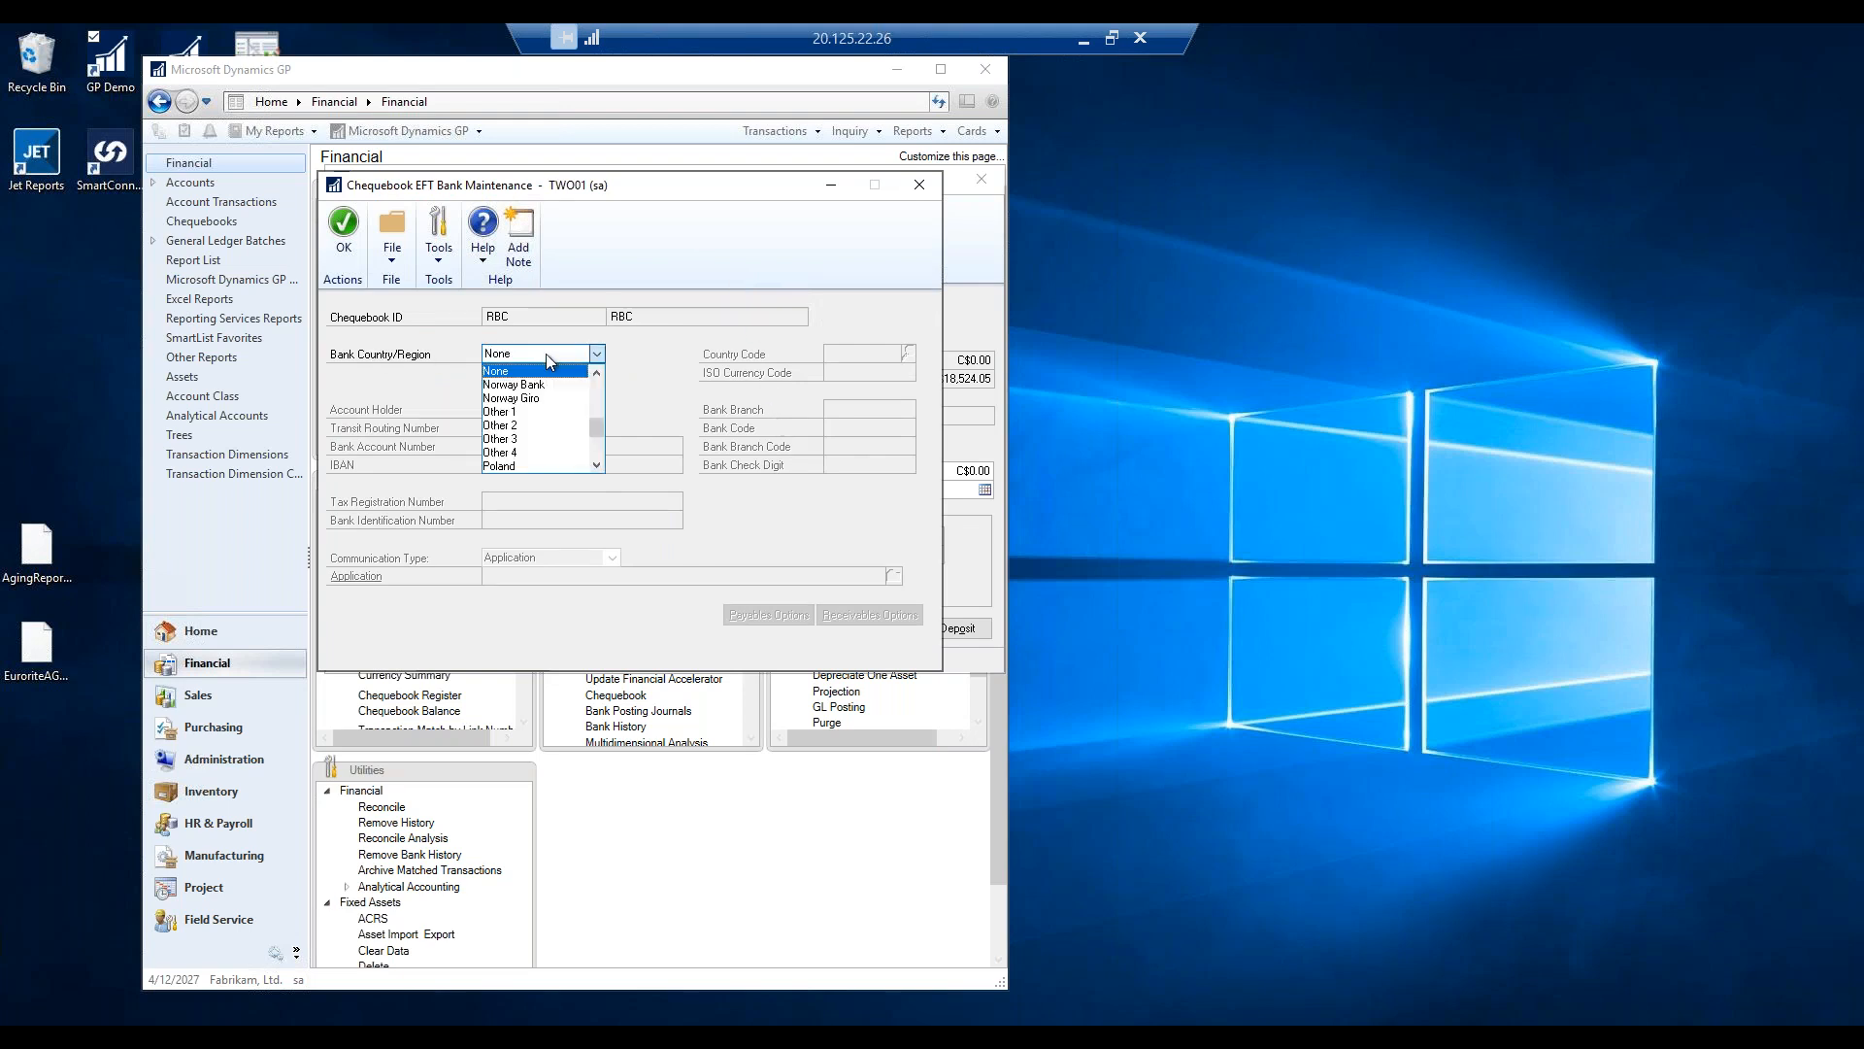
pyautogui.moveTo(597, 425); pyautogui.dragTo(606, 376)
pyautogui.click(504, 398)
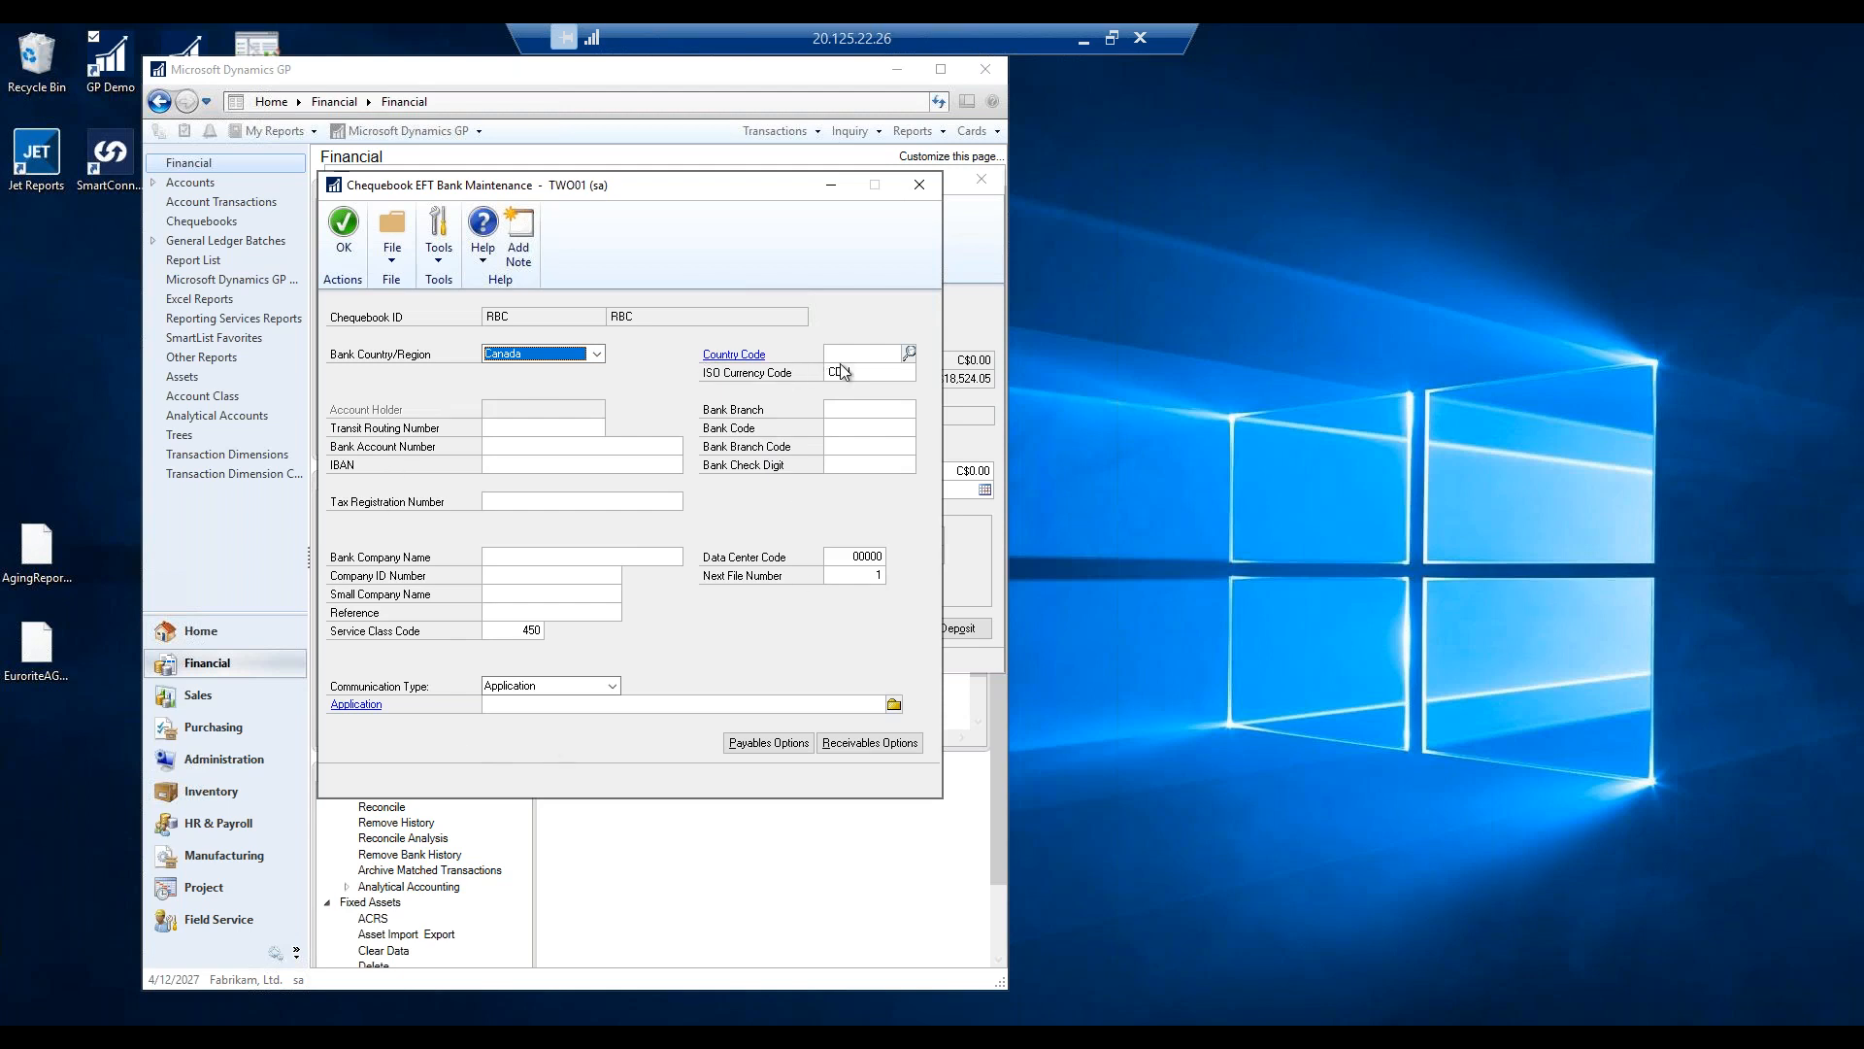
# Enter RBC's transit routing and bank account numbers and ROYAL BANK as the bank company name.
pyautogui.click(502, 427)
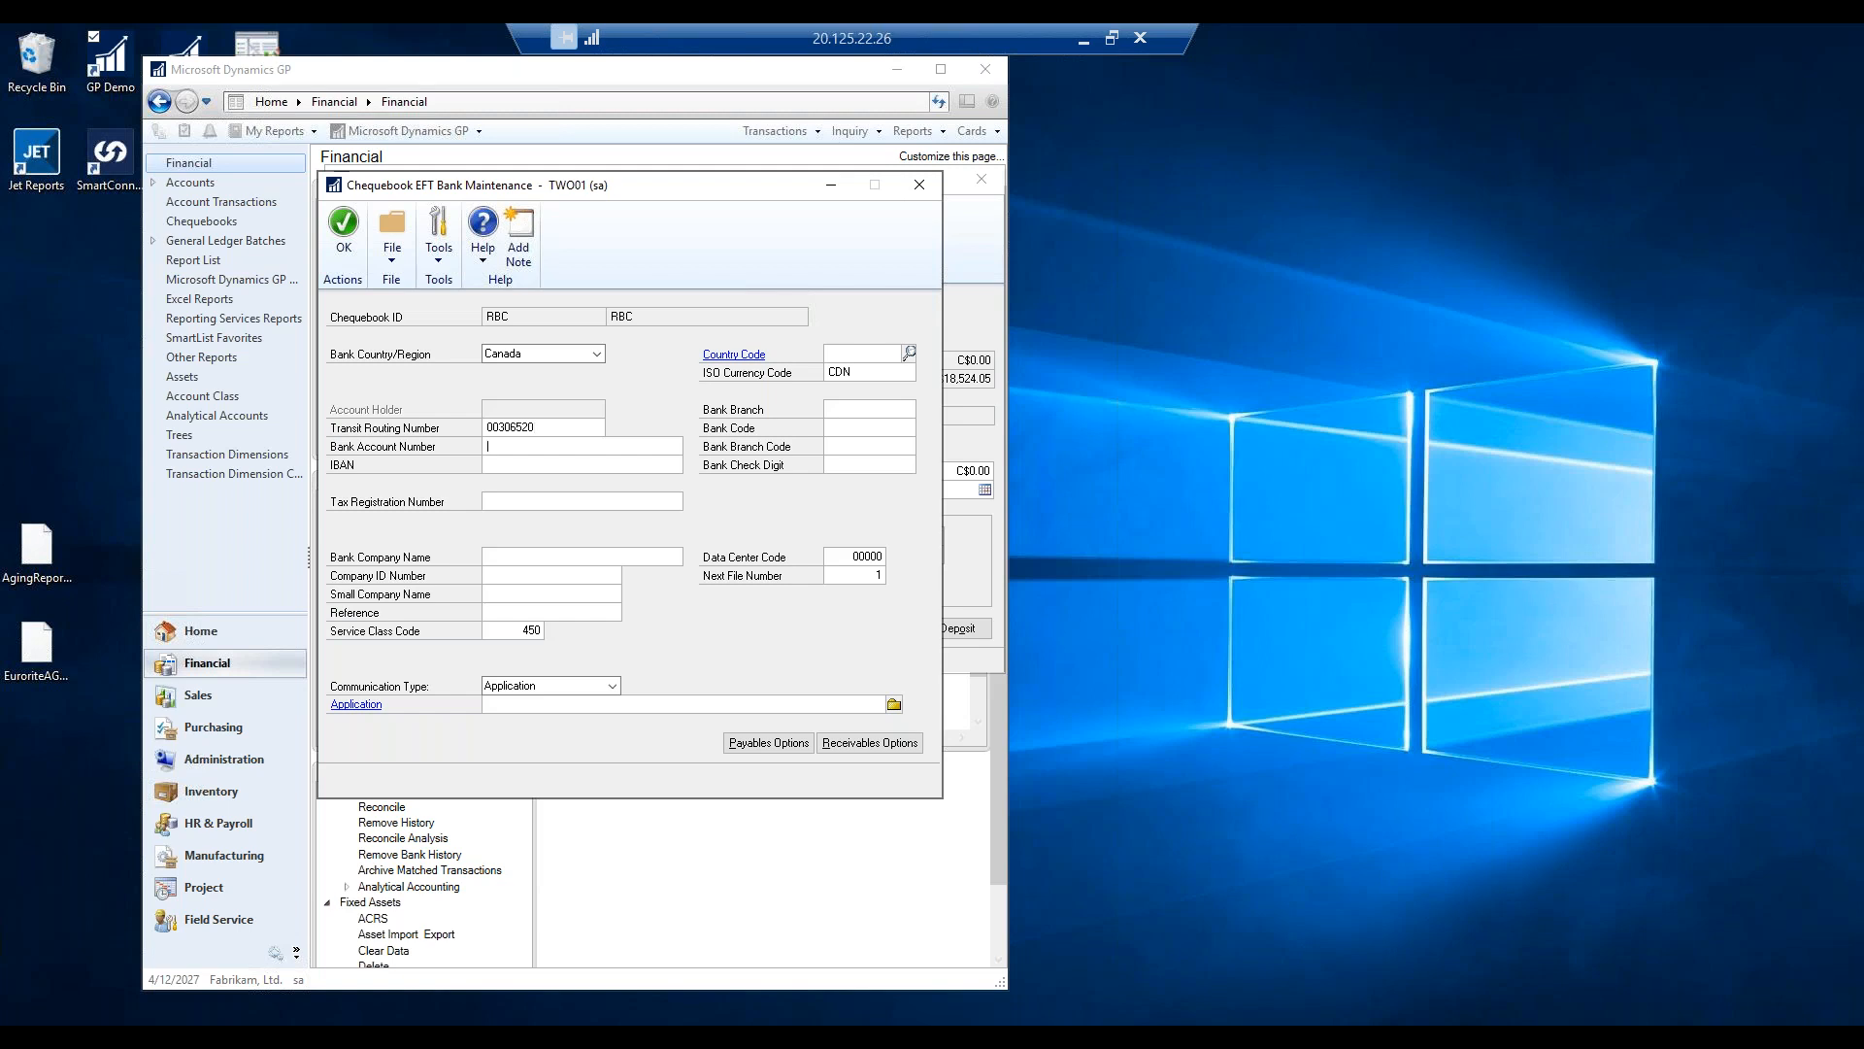
# Set company ID number FABRIKAM and go through the small company name, data center and file number fields.
pyautogui.click(503, 575)
pyautogui.write('FABRIKAM')
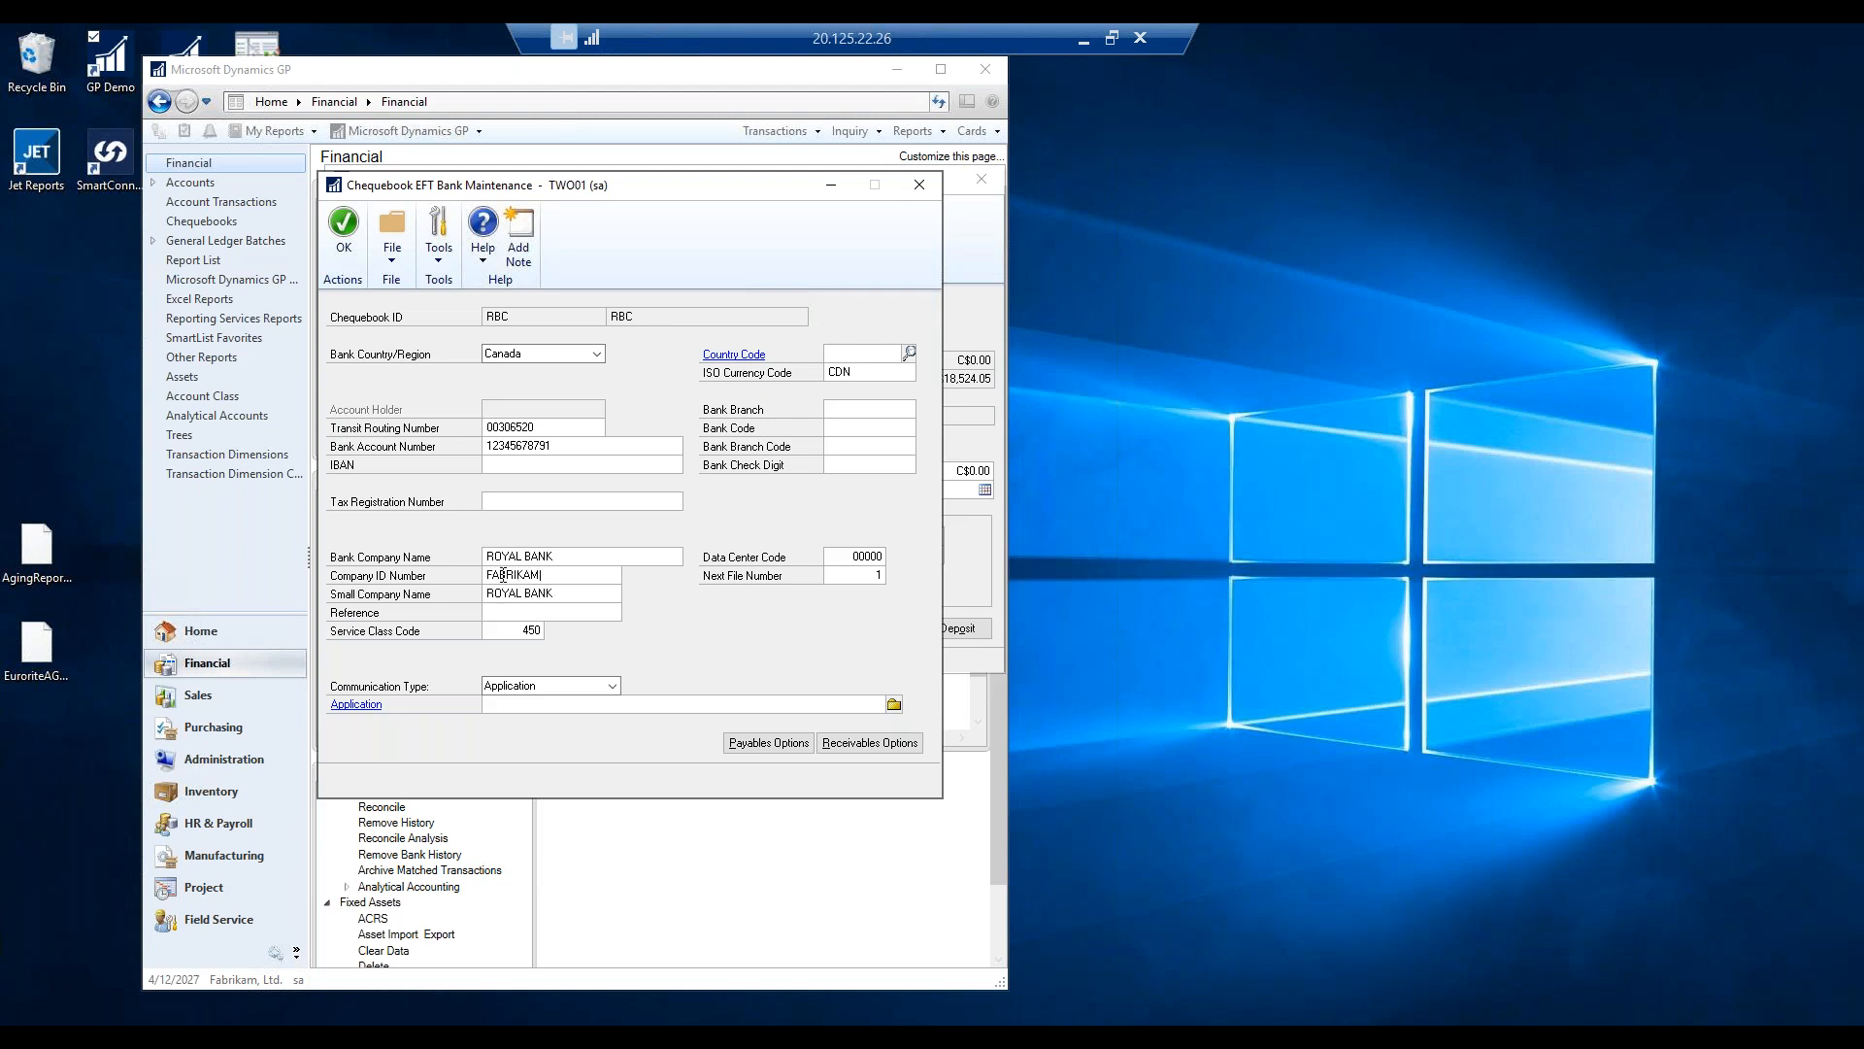
pyautogui.press('Tab')
pyautogui.click(836, 557)
pyautogui.click(872, 582)
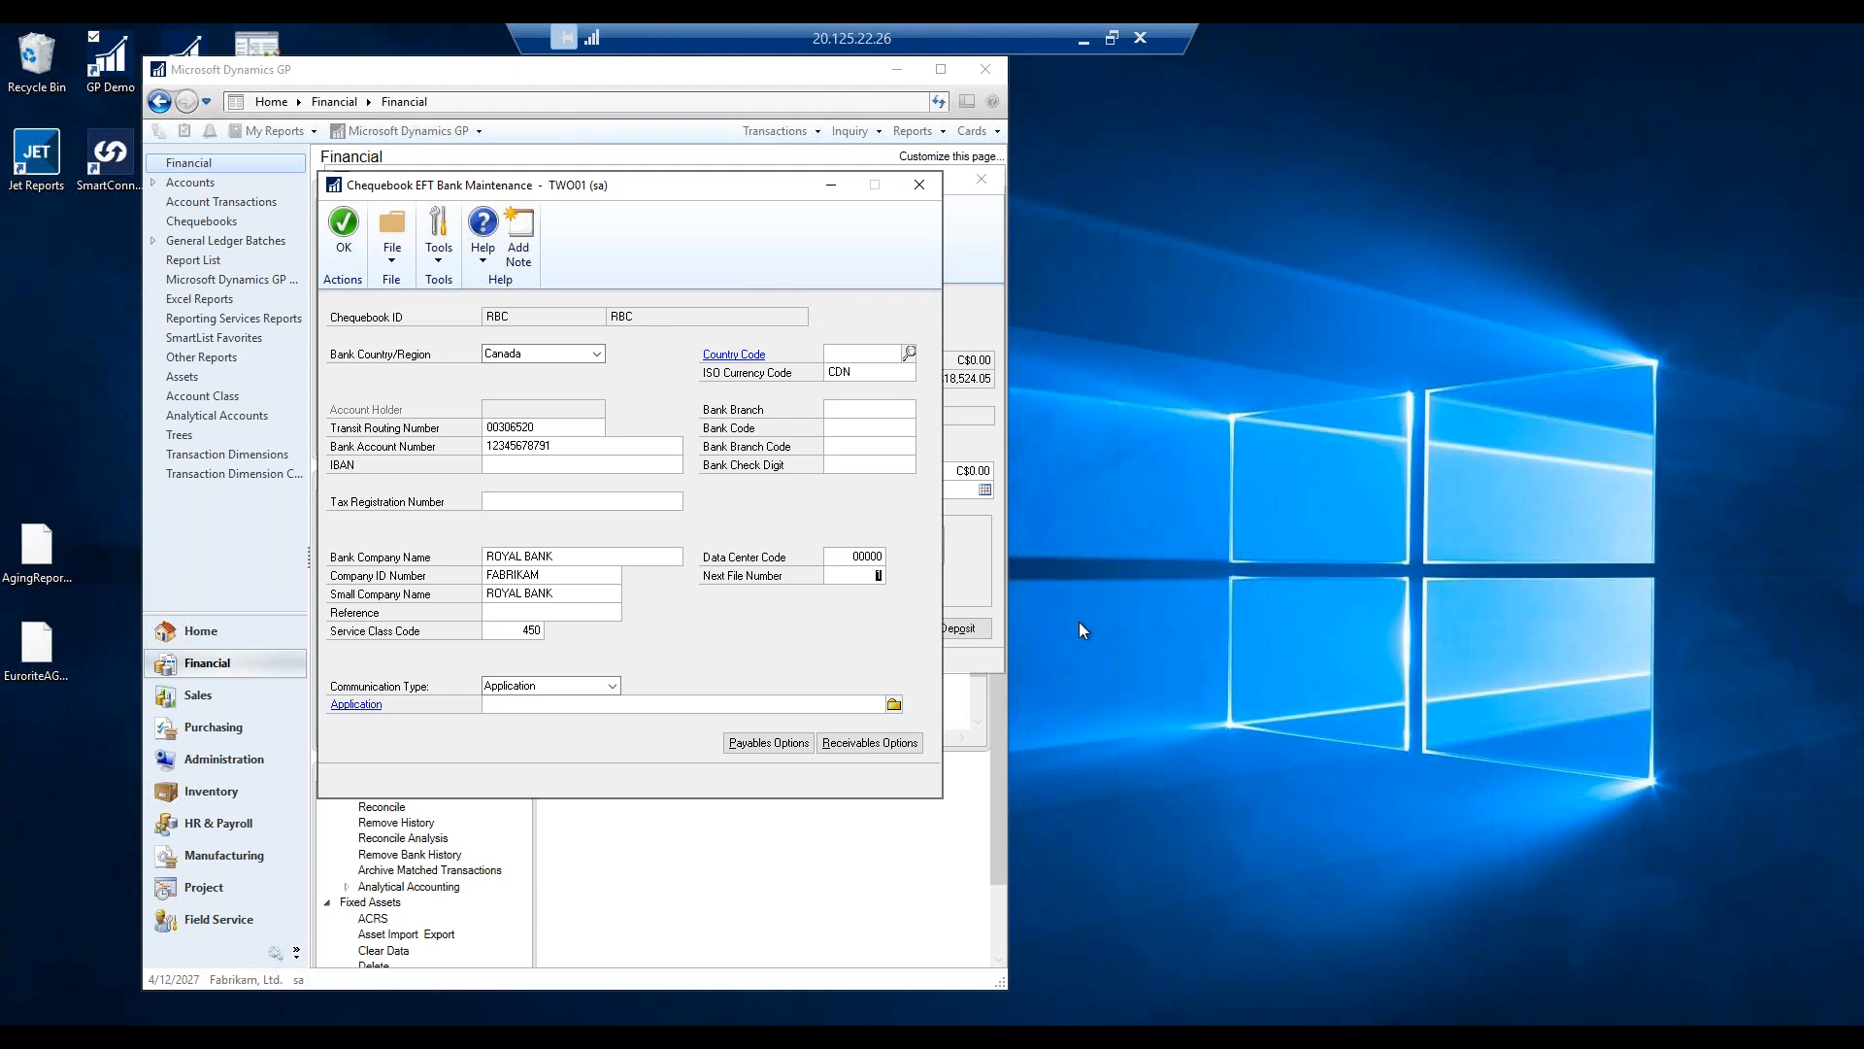
# In EFT Payables Options, change the next EFT payment number to EFT10001 and enter RBC as Single Format.
pyautogui.click(777, 742)
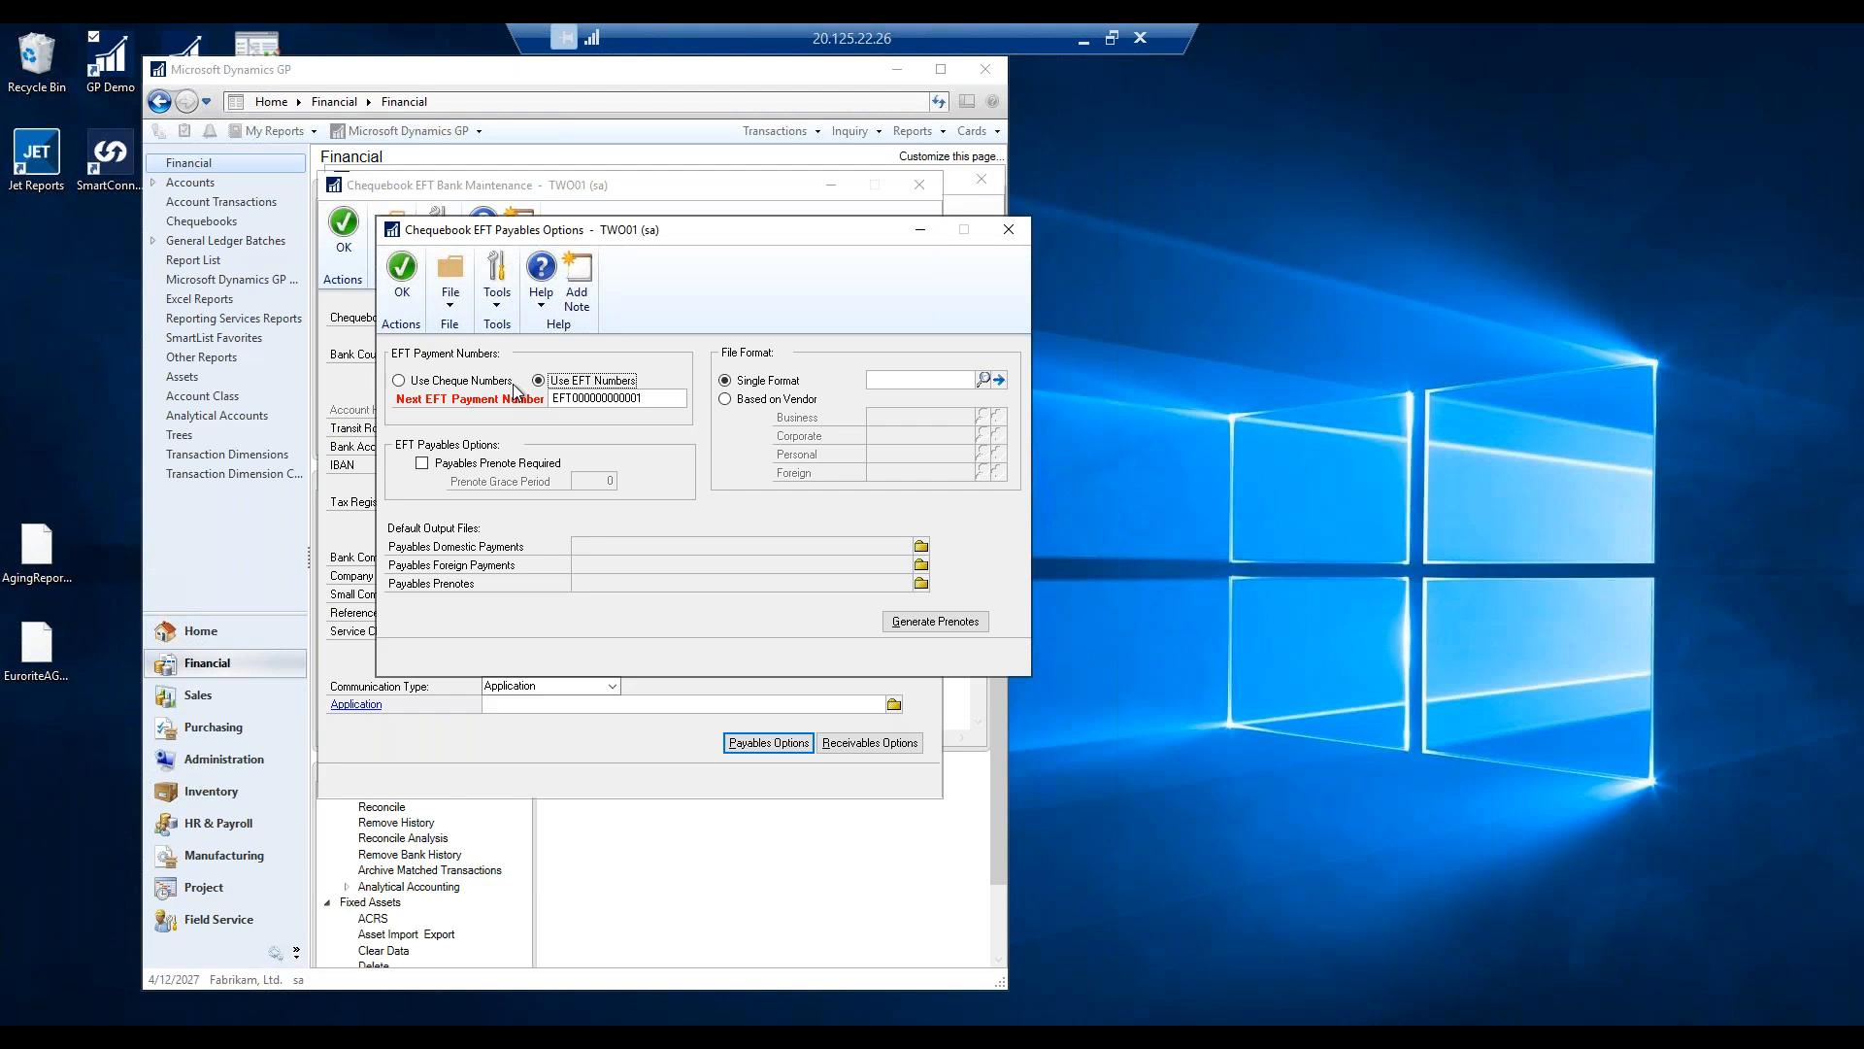
pyautogui.click(617, 397)
pyautogui.click(617, 397)
pyautogui.press('BackSpace')
pyautogui.press('BackSpace')
pyautogui.press('BackSpace')
pyautogui.write('RBC')
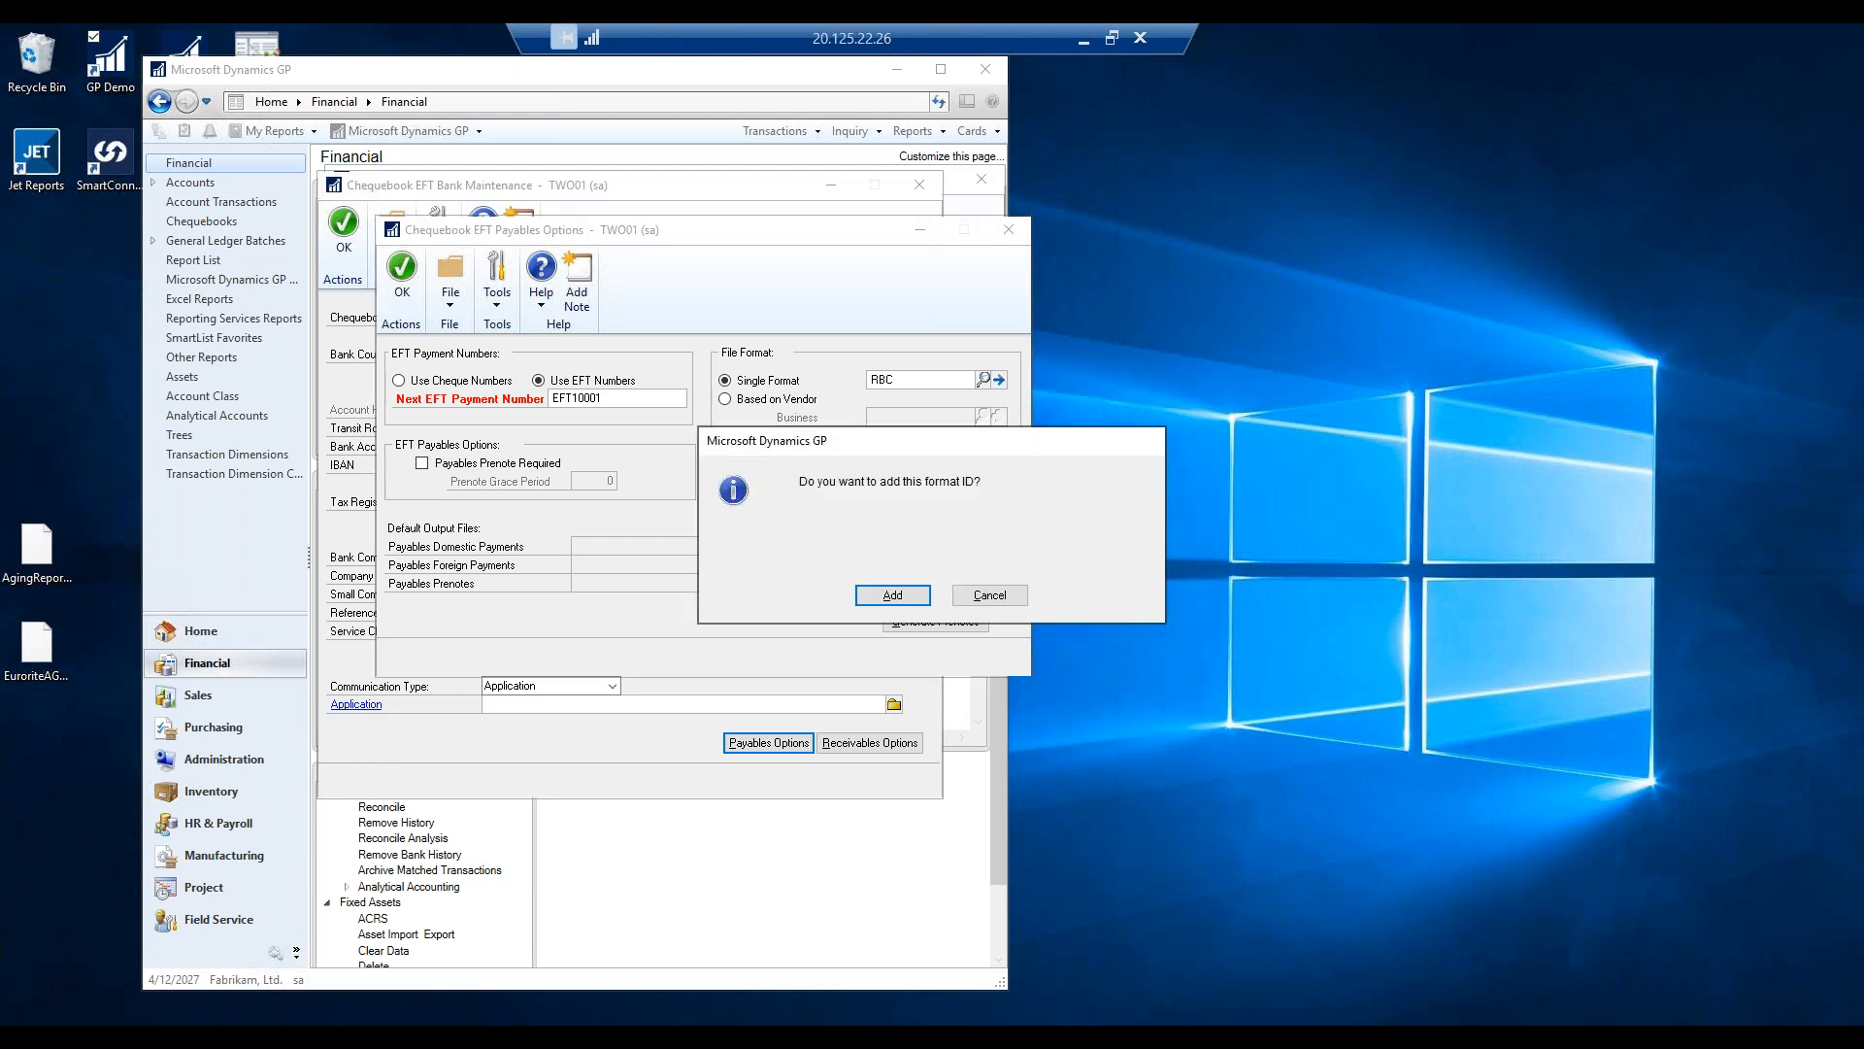
# Add format RBC, described RBC, with type CA - RBC Royal Bank and File Header line type, and save it.
pyautogui.click(891, 594)
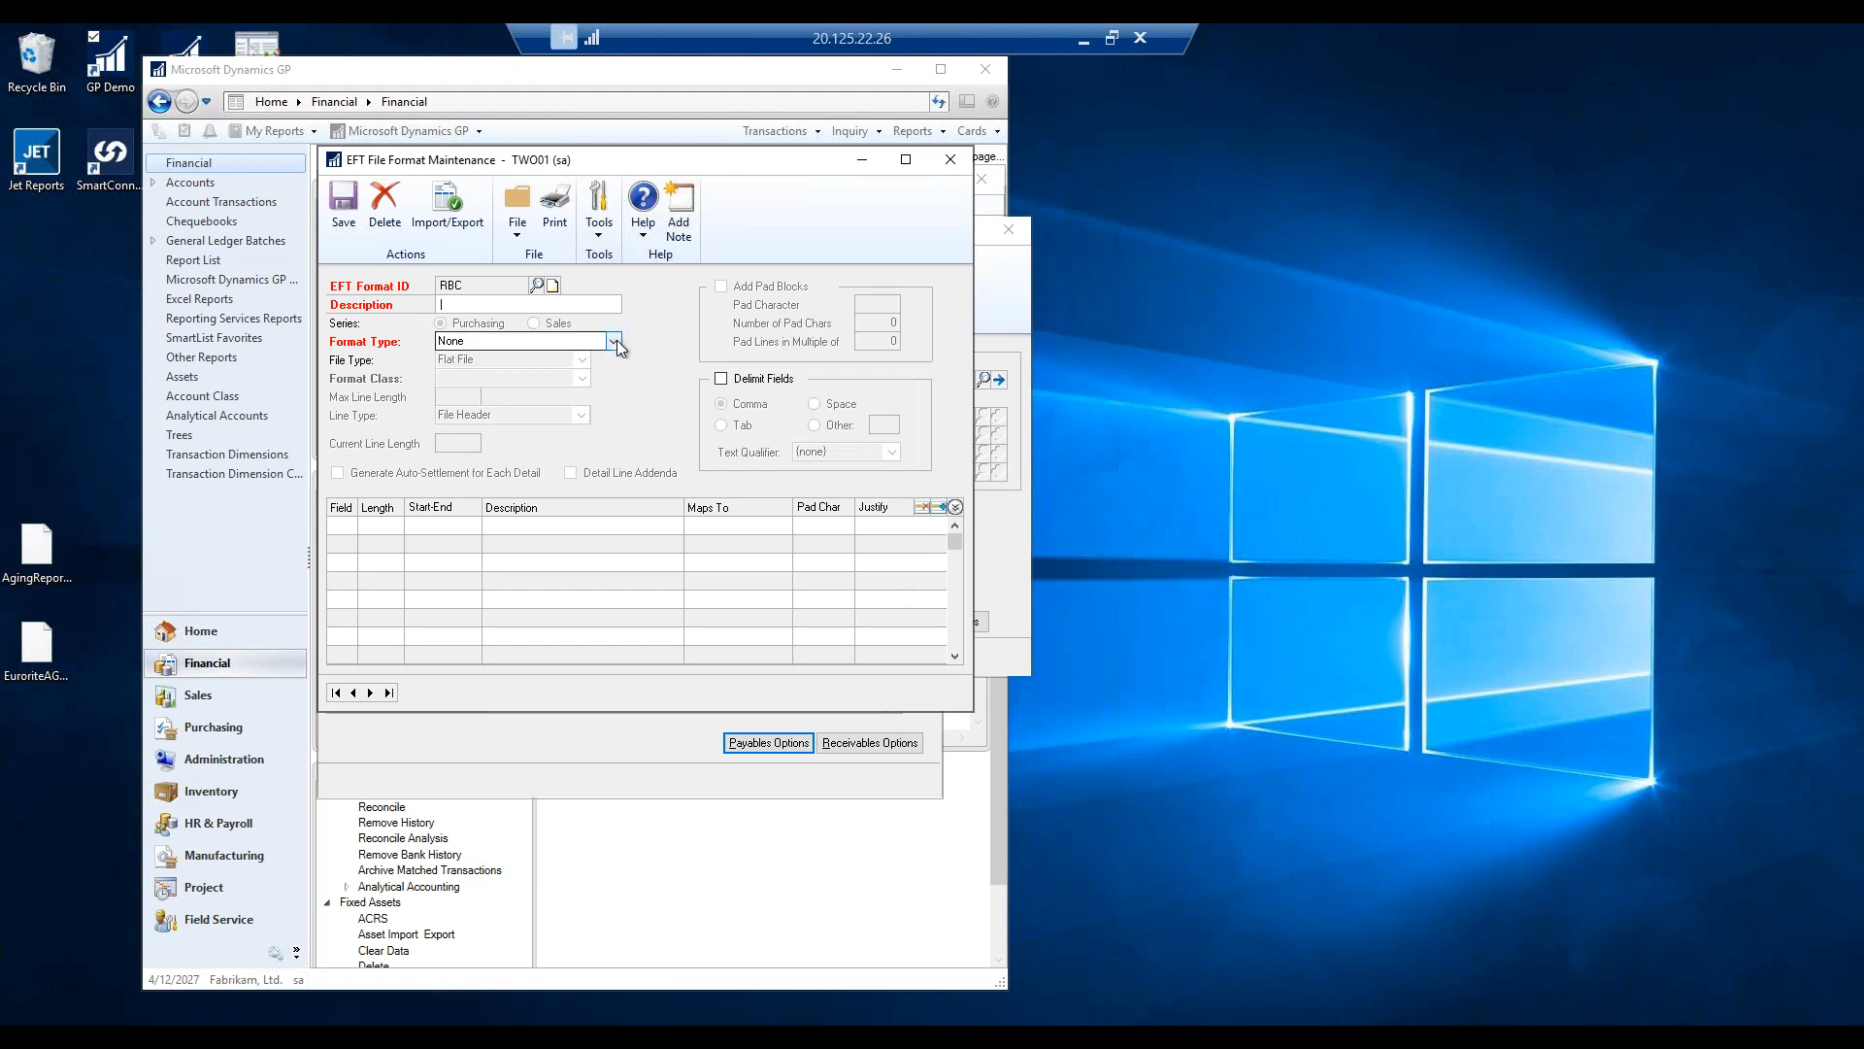
pyautogui.write('RBC')
pyautogui.click(529, 342)
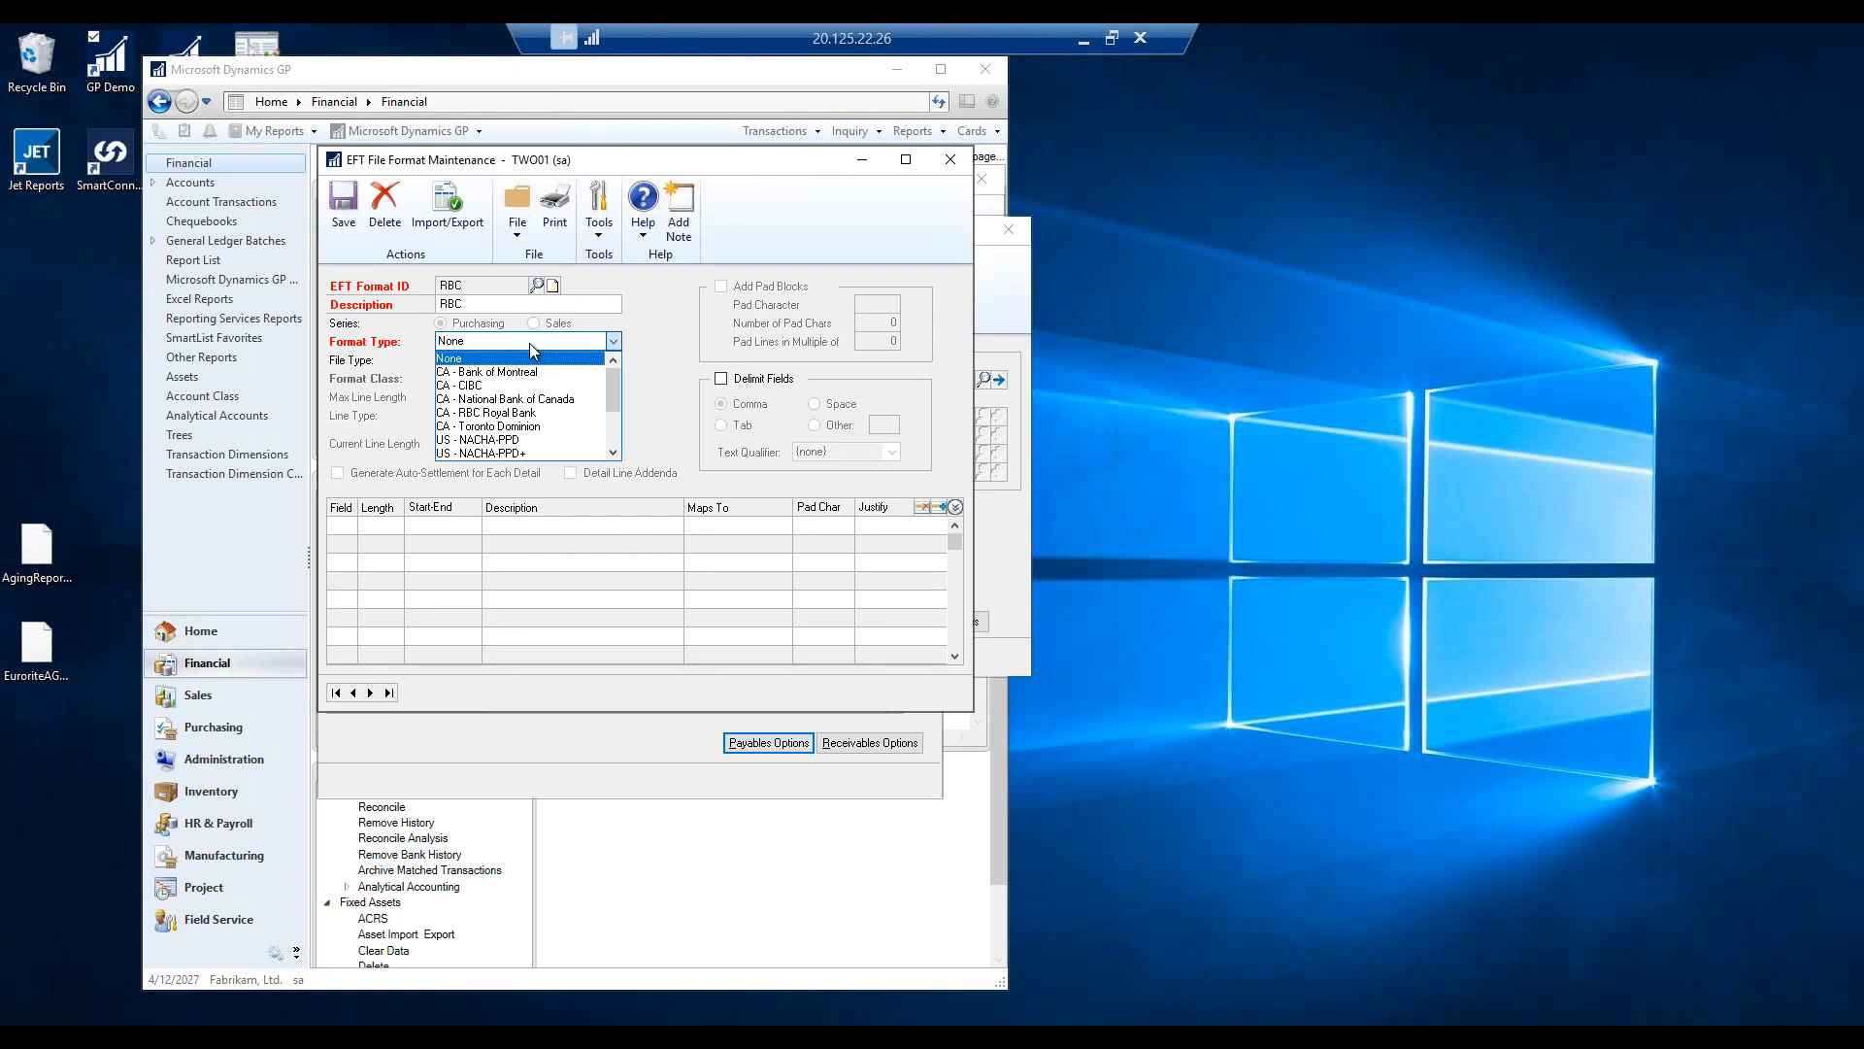
pyautogui.moveTo(614, 393)
pyautogui.mouseDown()
pyautogui.moveTo(619, 432)
pyautogui.moveTo(629, 392)
pyautogui.mouseUp()
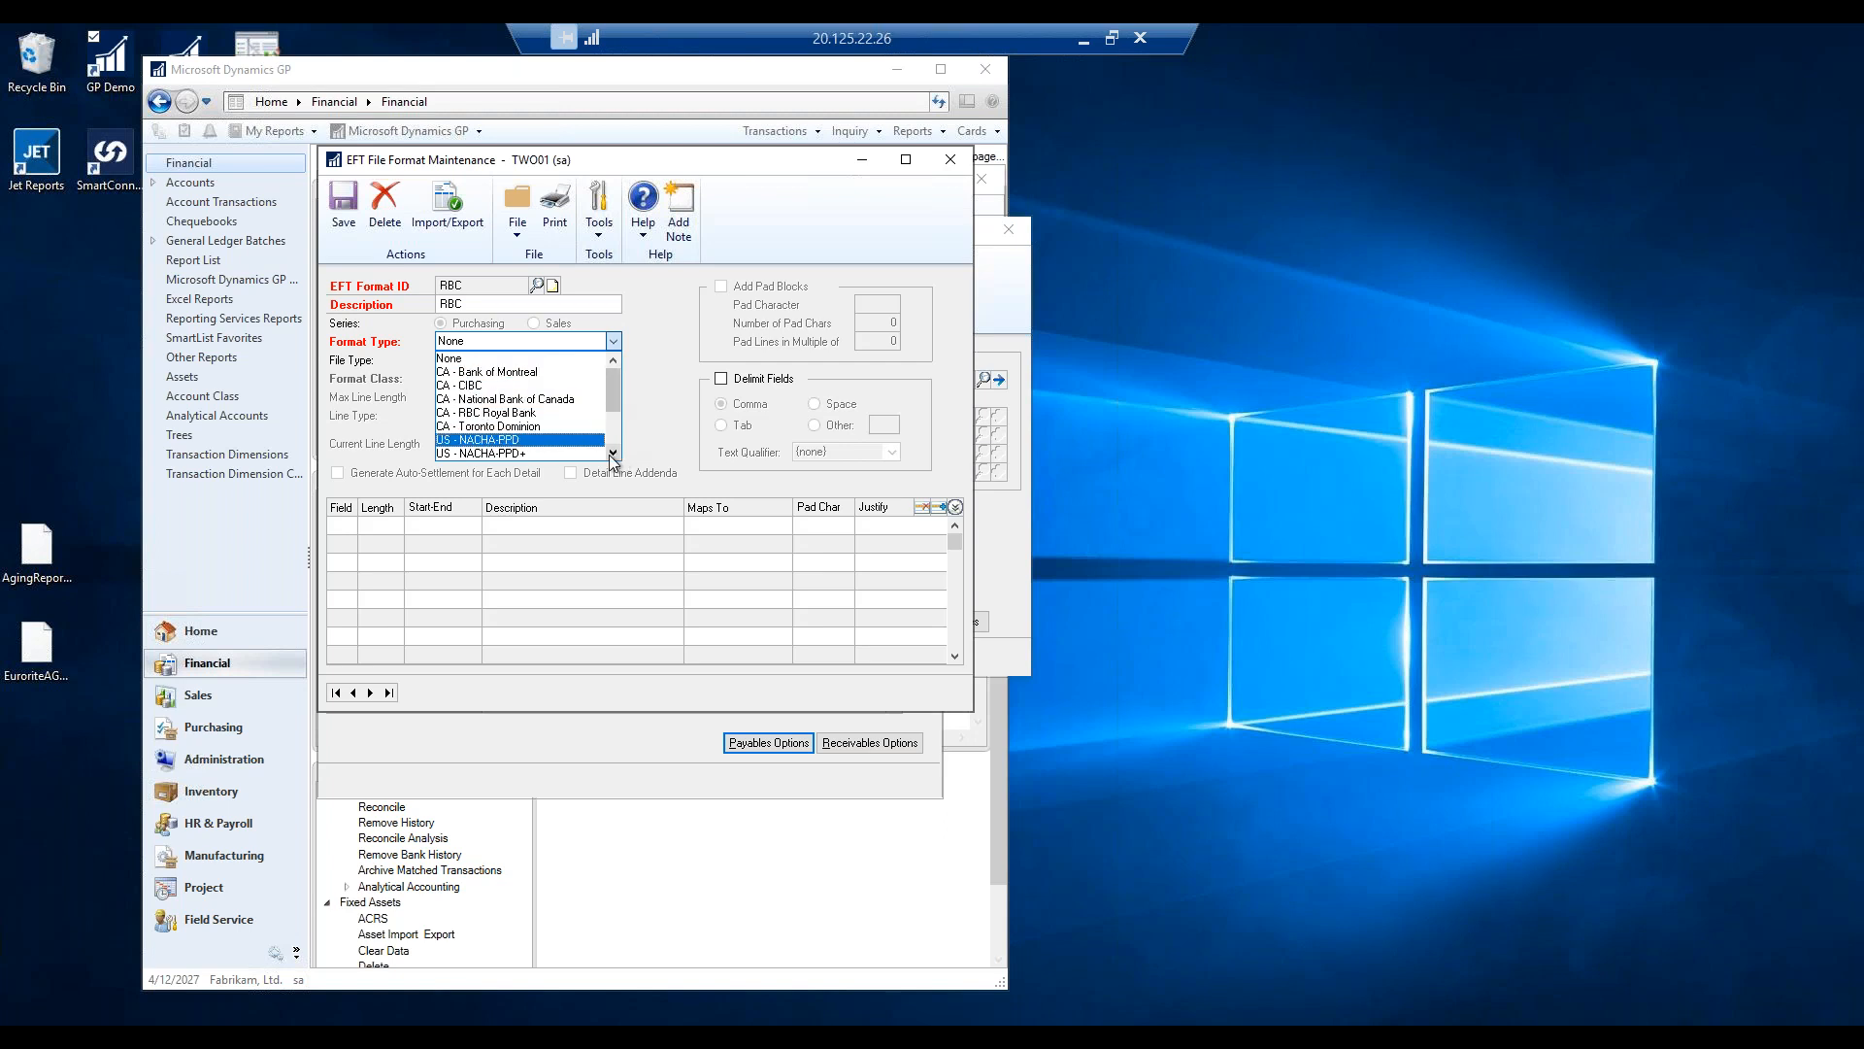
pyautogui.scroll(-1, 607, 447)
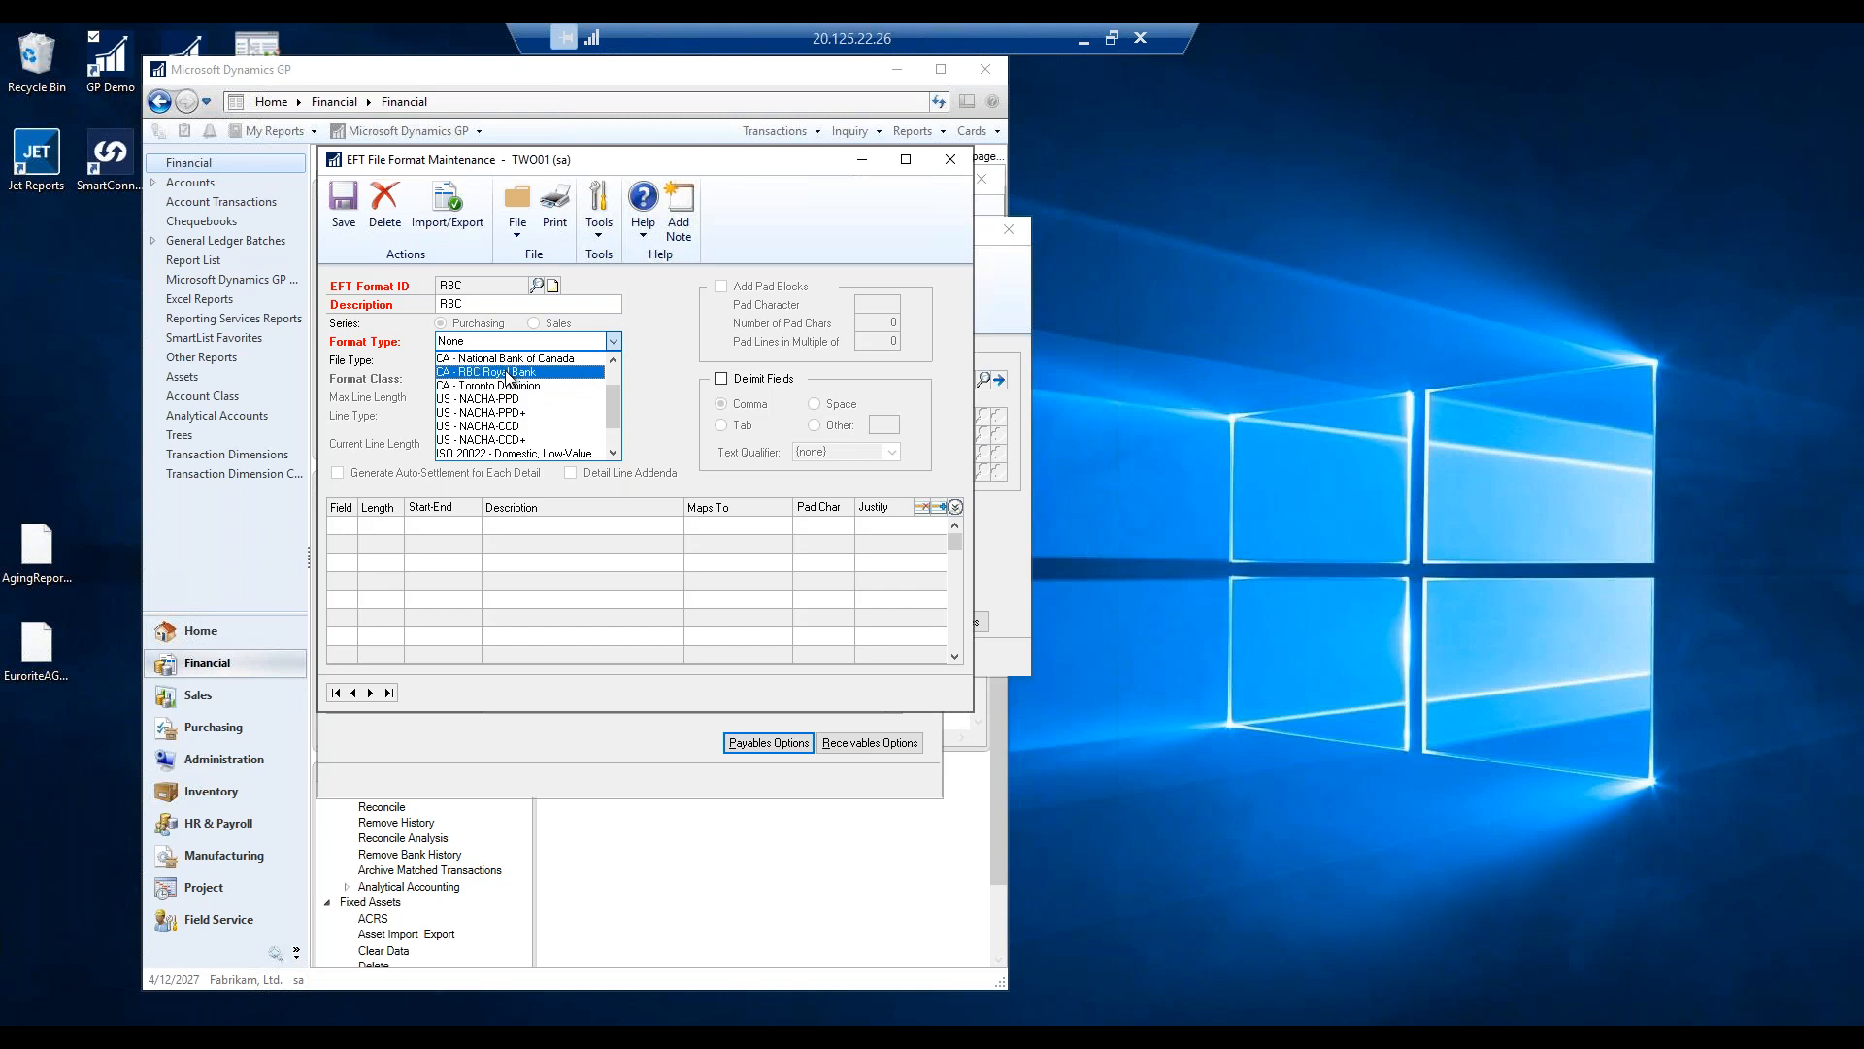
pyautogui.click(544, 372)
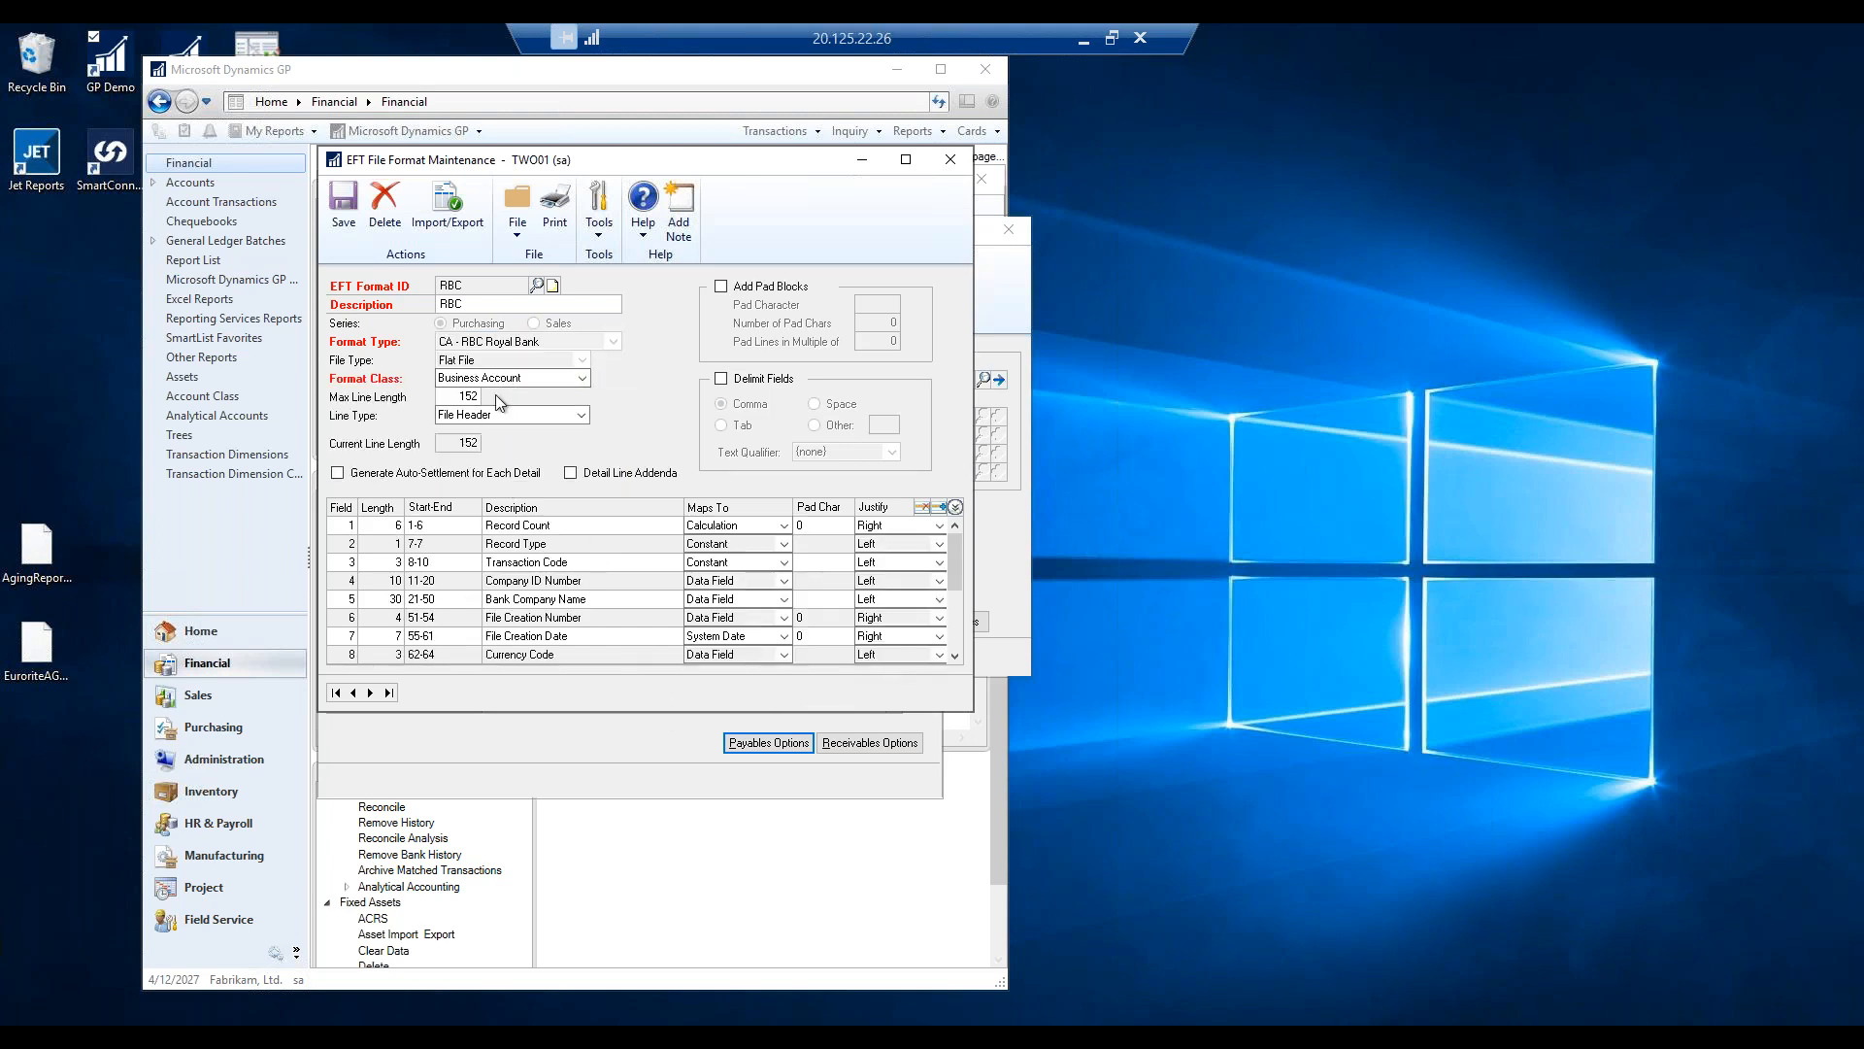
pyautogui.click(581, 417)
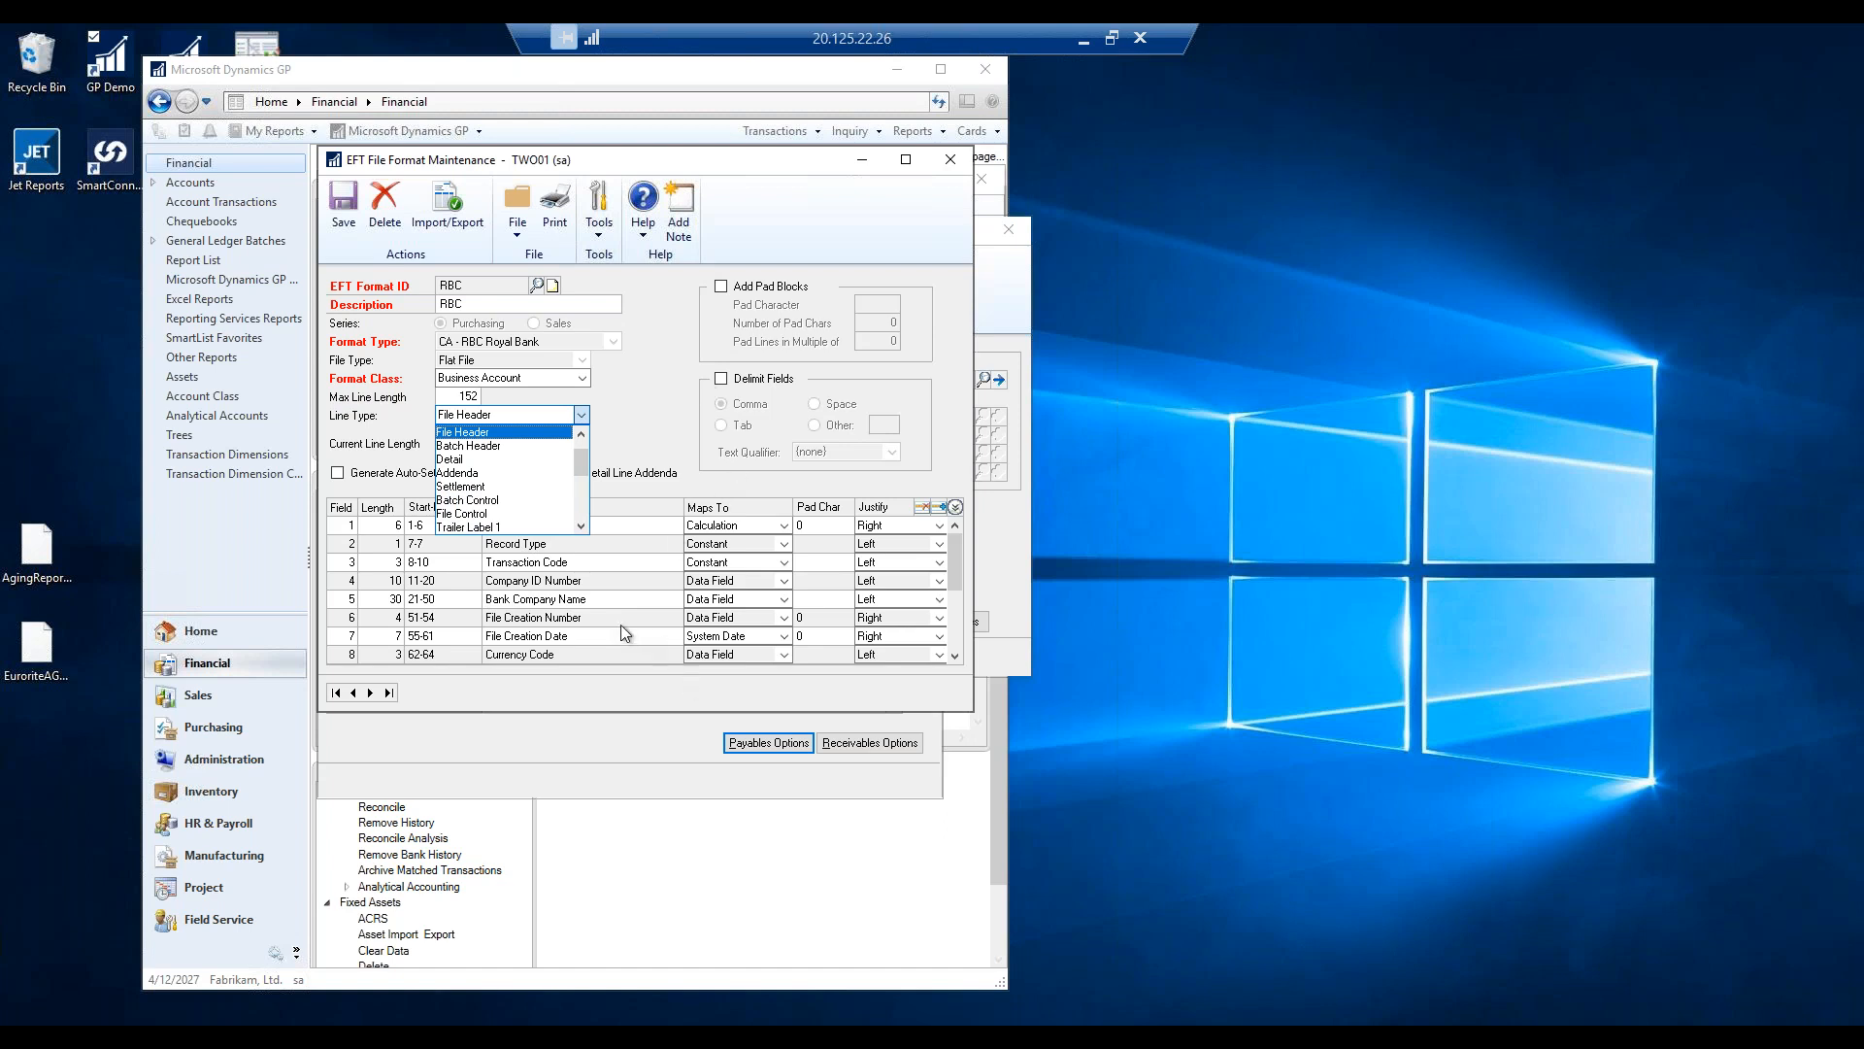
pyautogui.click(581, 604)
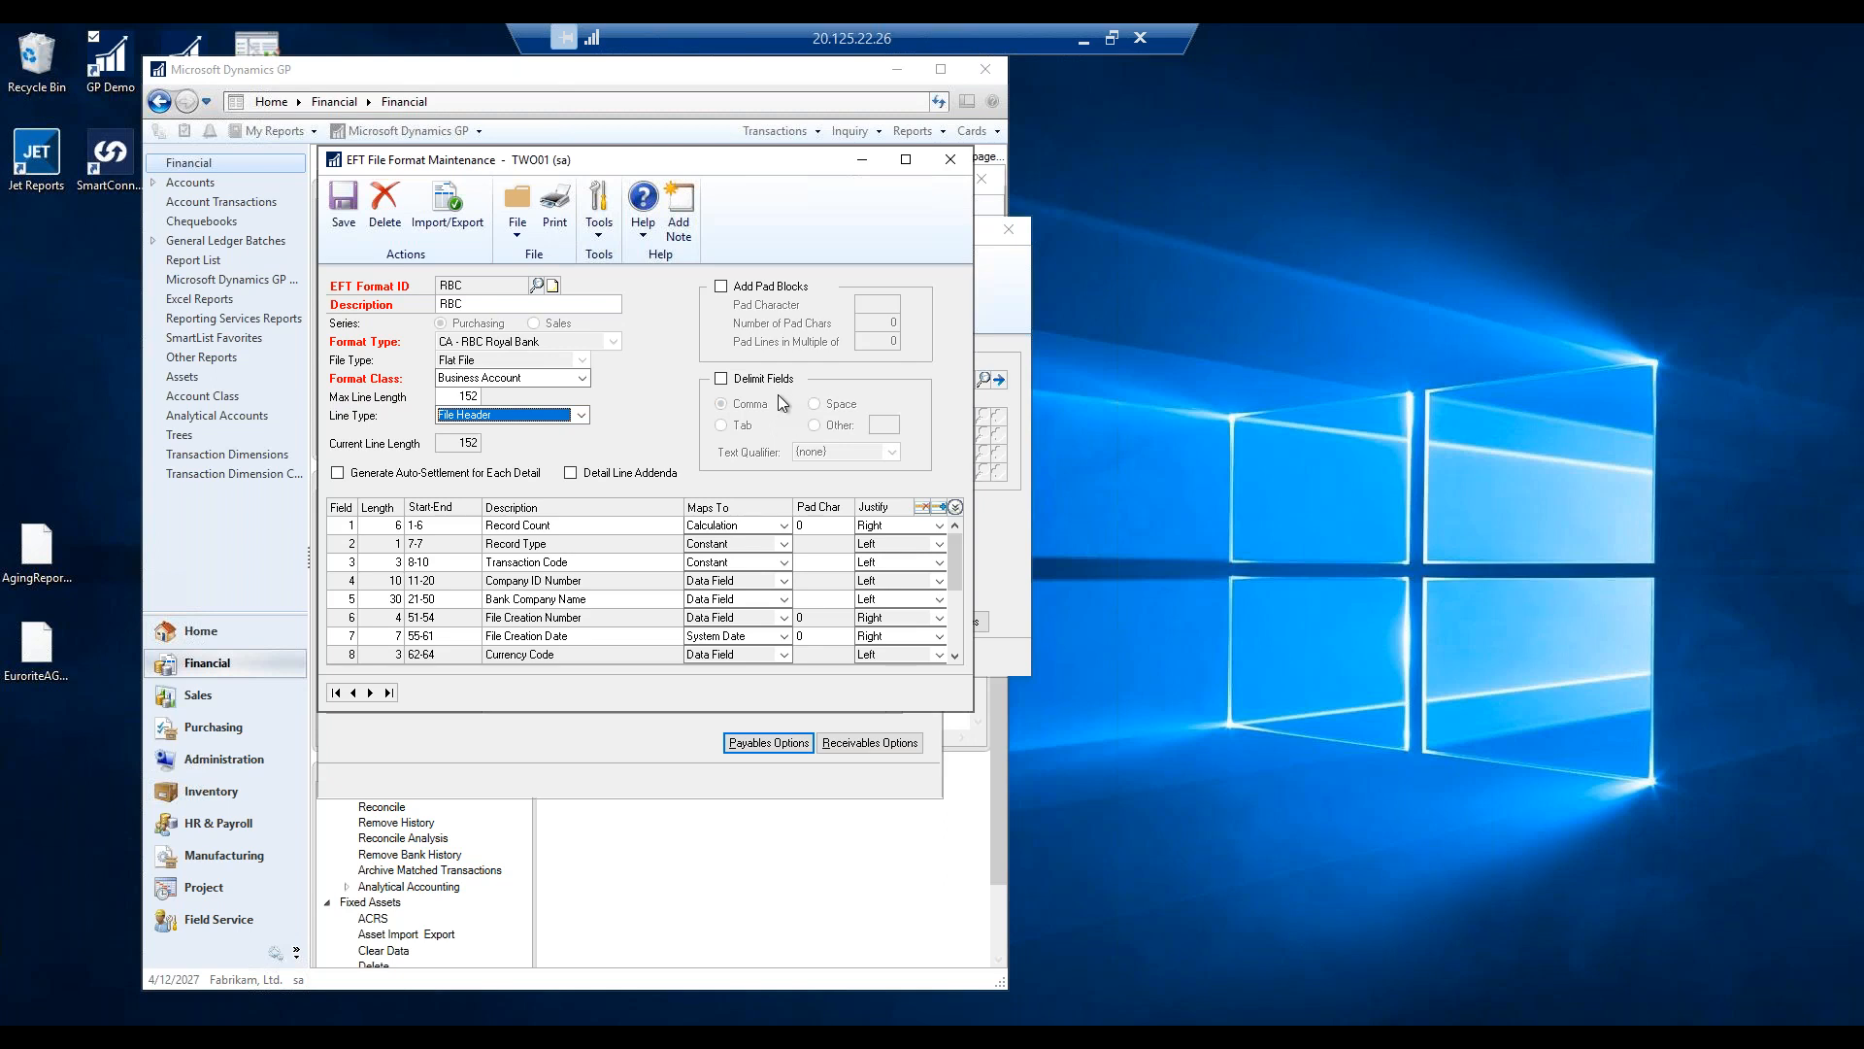
pyautogui.click(346, 206)
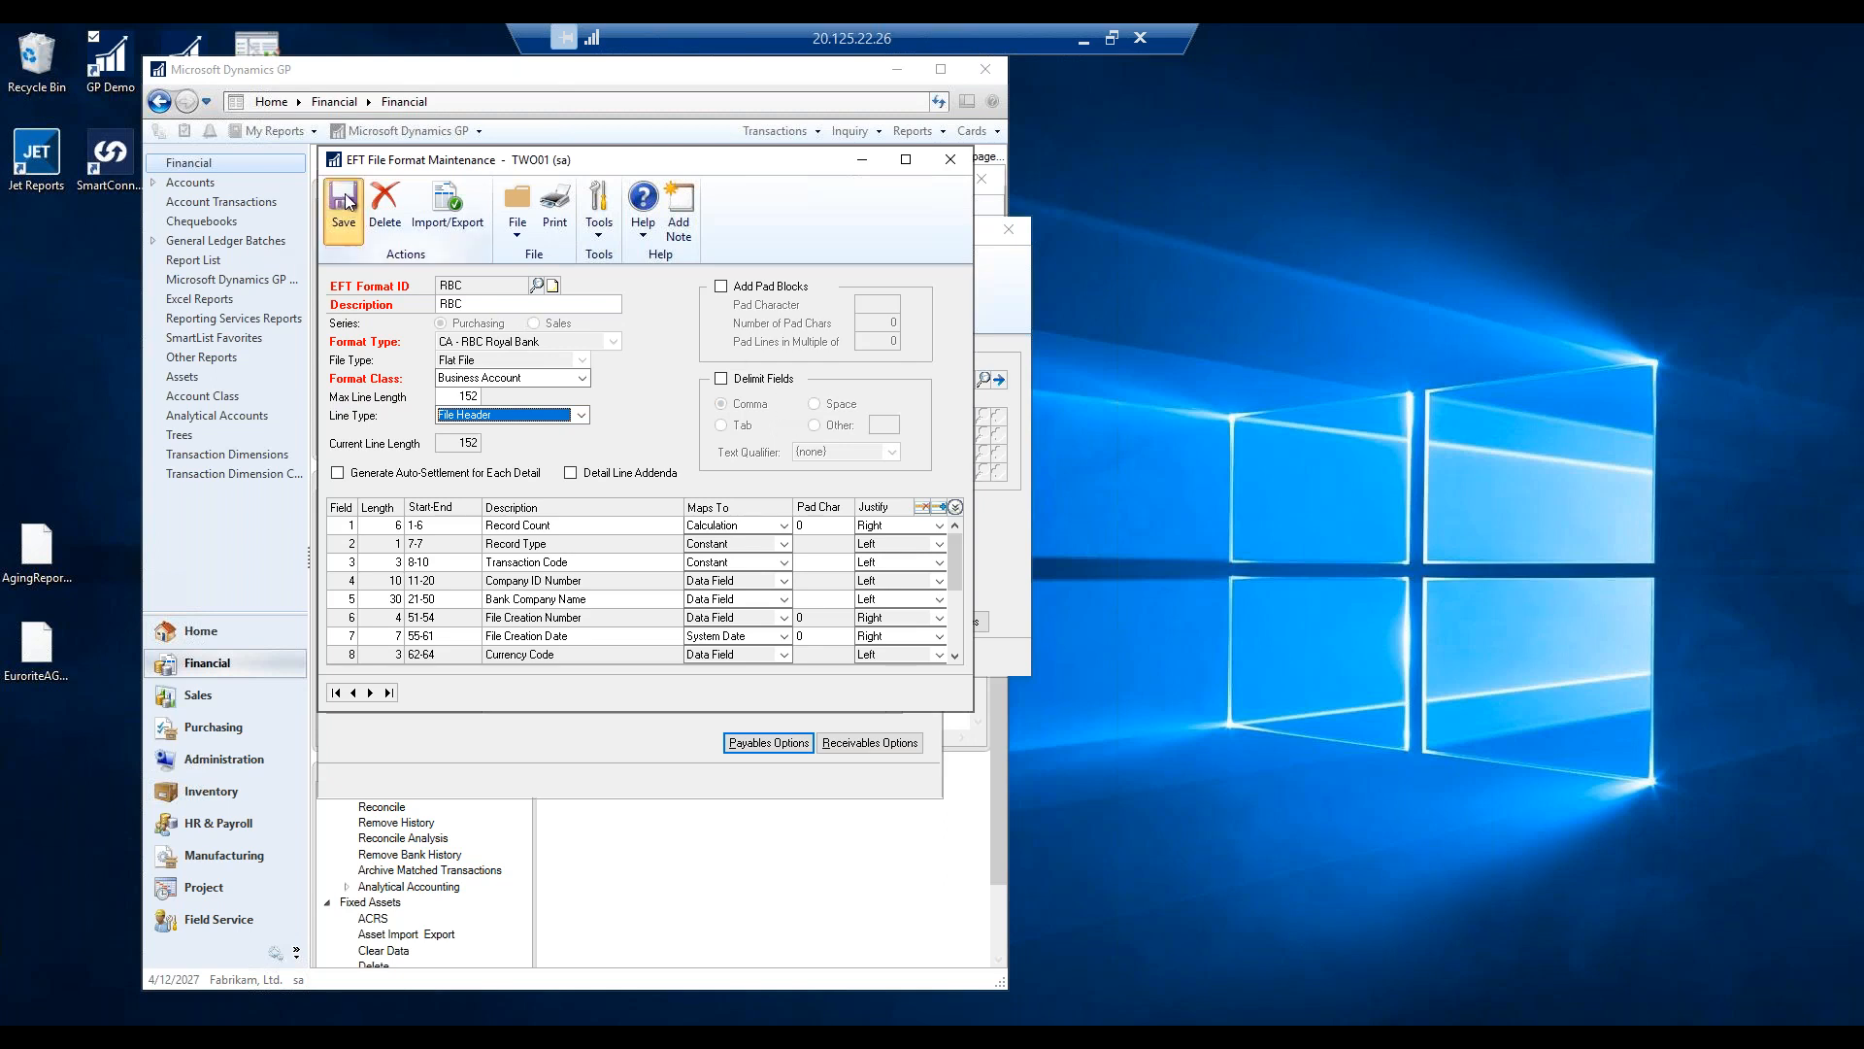
# Set Payment.txt, Foreign Payment.txt and Vendor Prenotes.txt in the RnR folder as default output files.
pyautogui.click(954, 159)
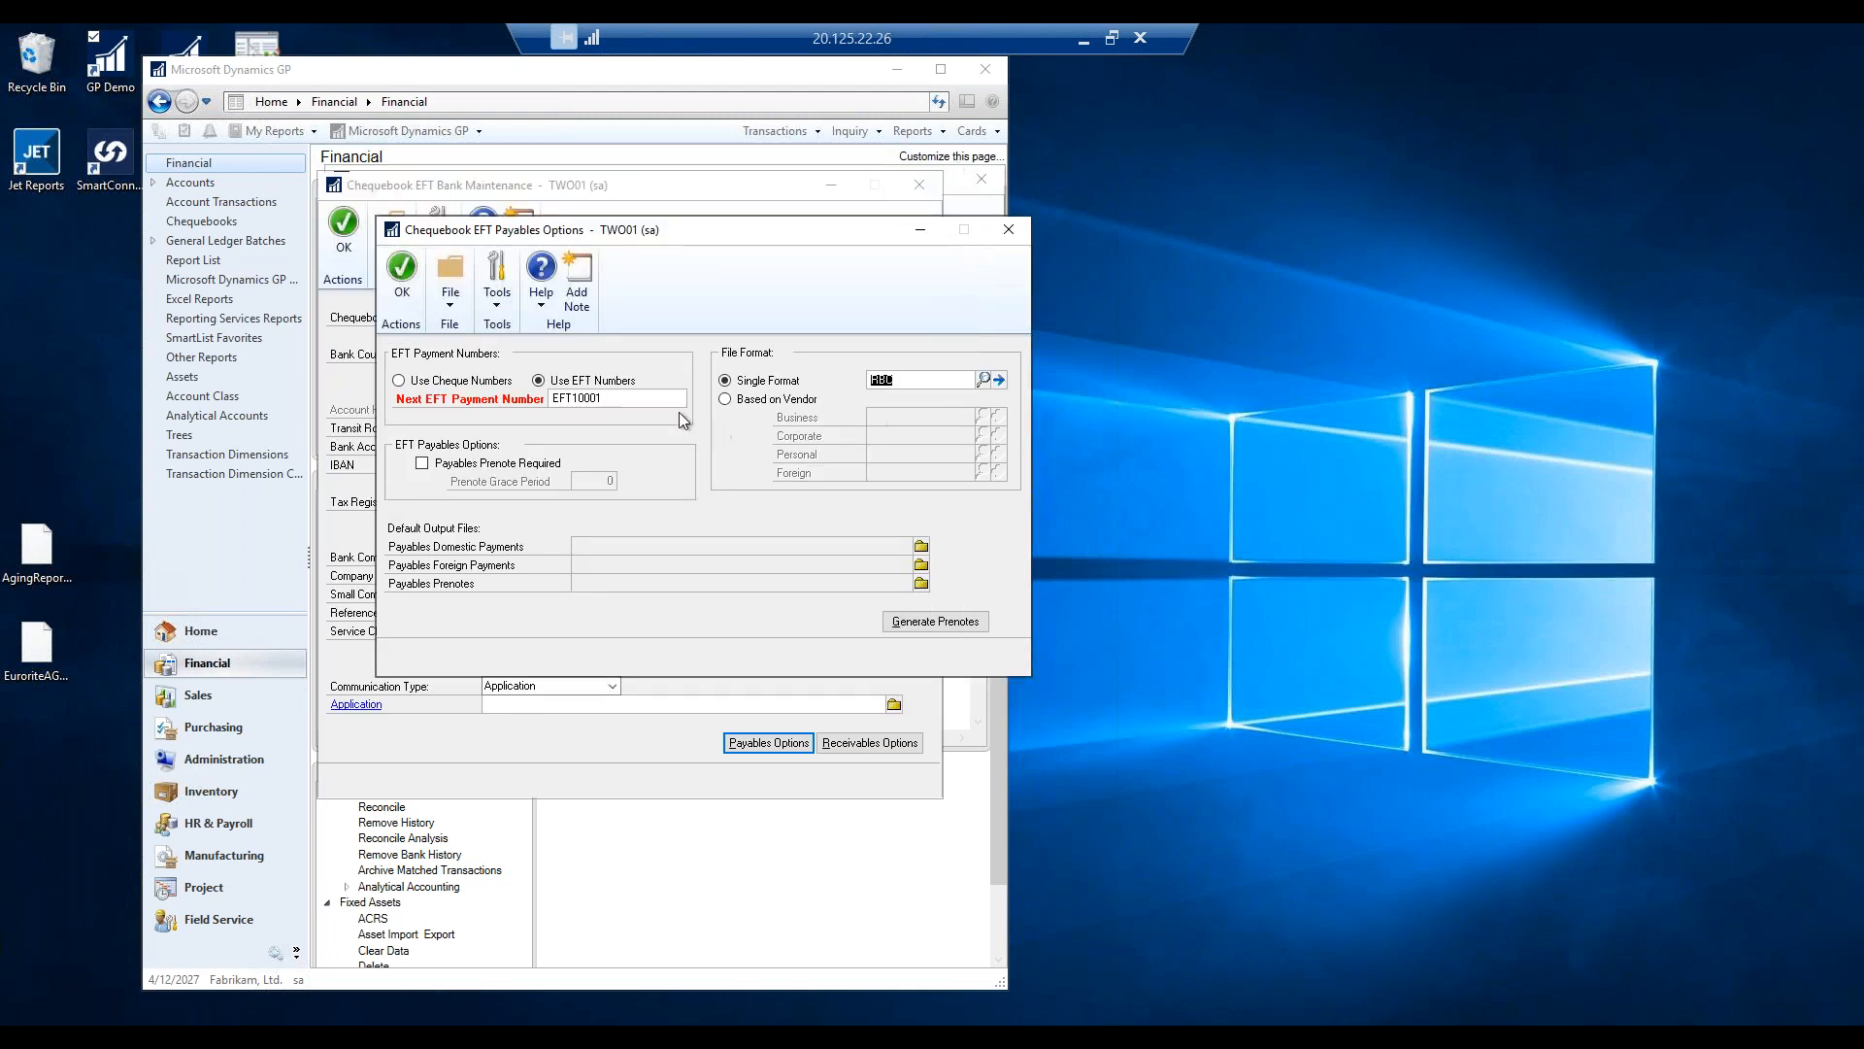
pyautogui.click(920, 545)
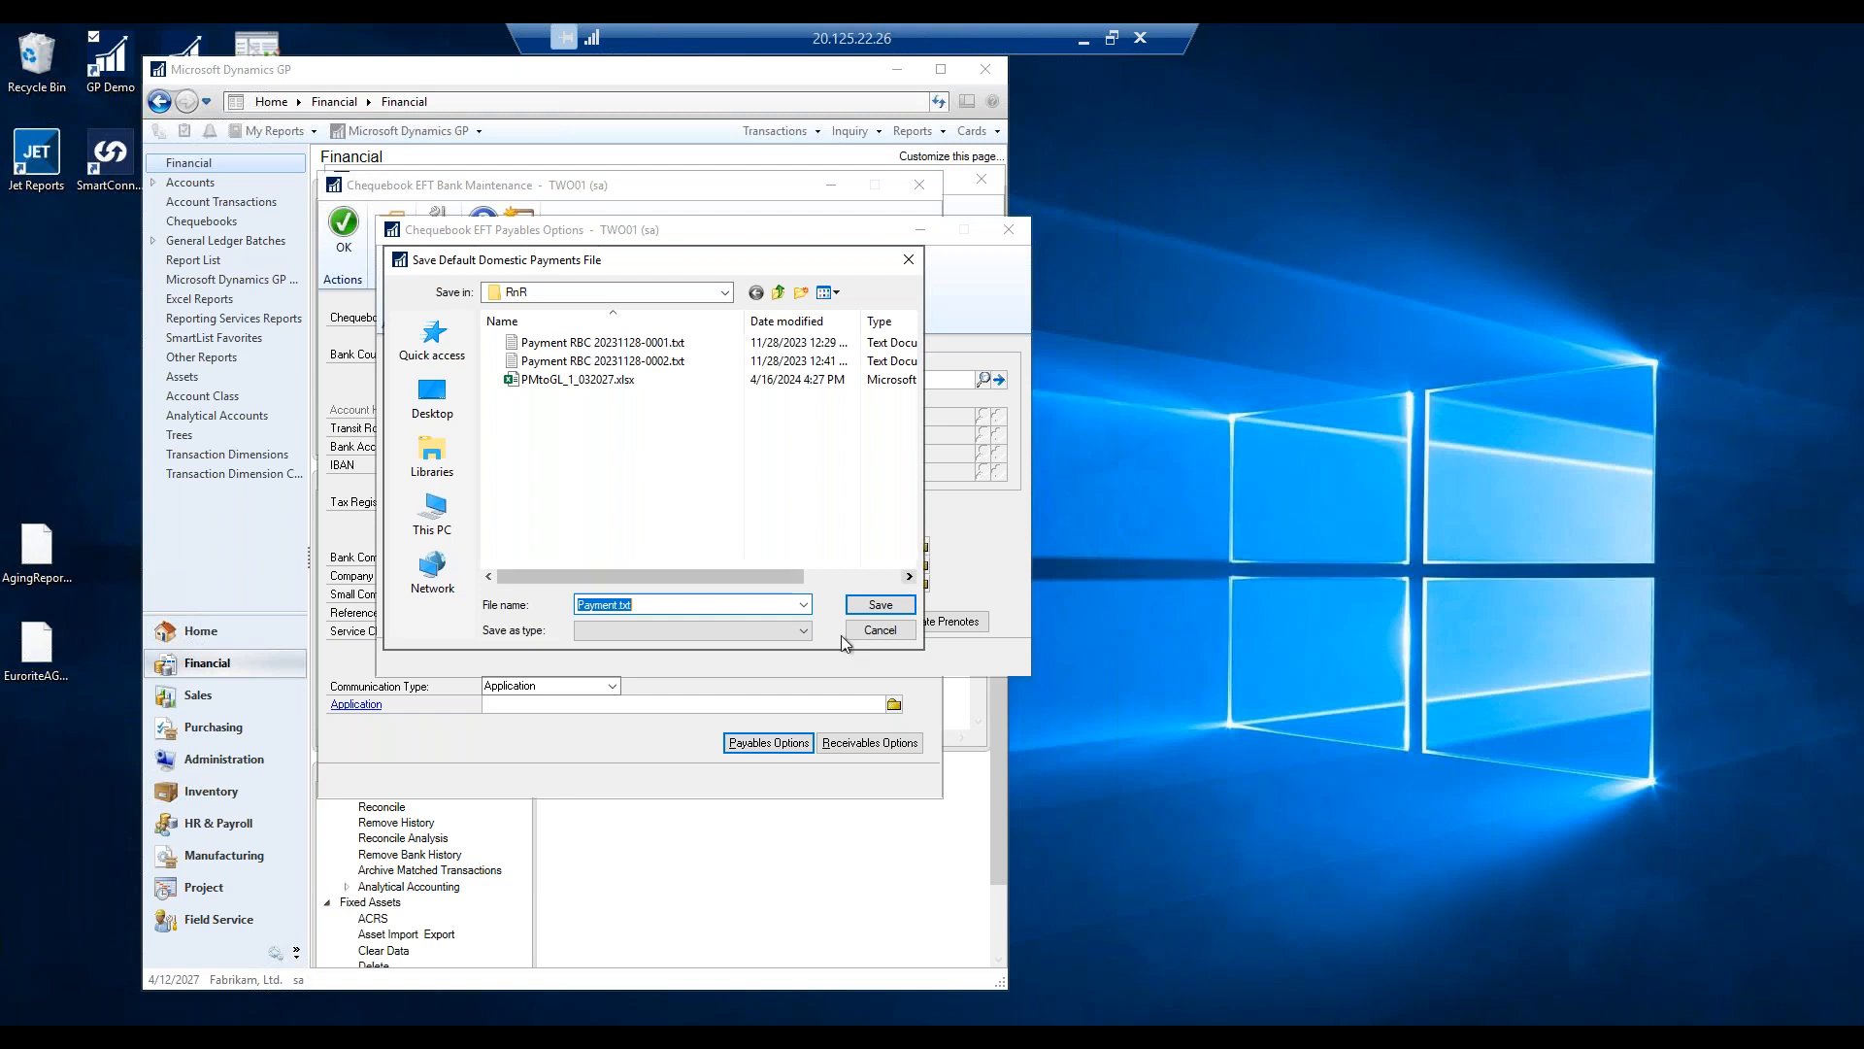
pyautogui.click(879, 605)
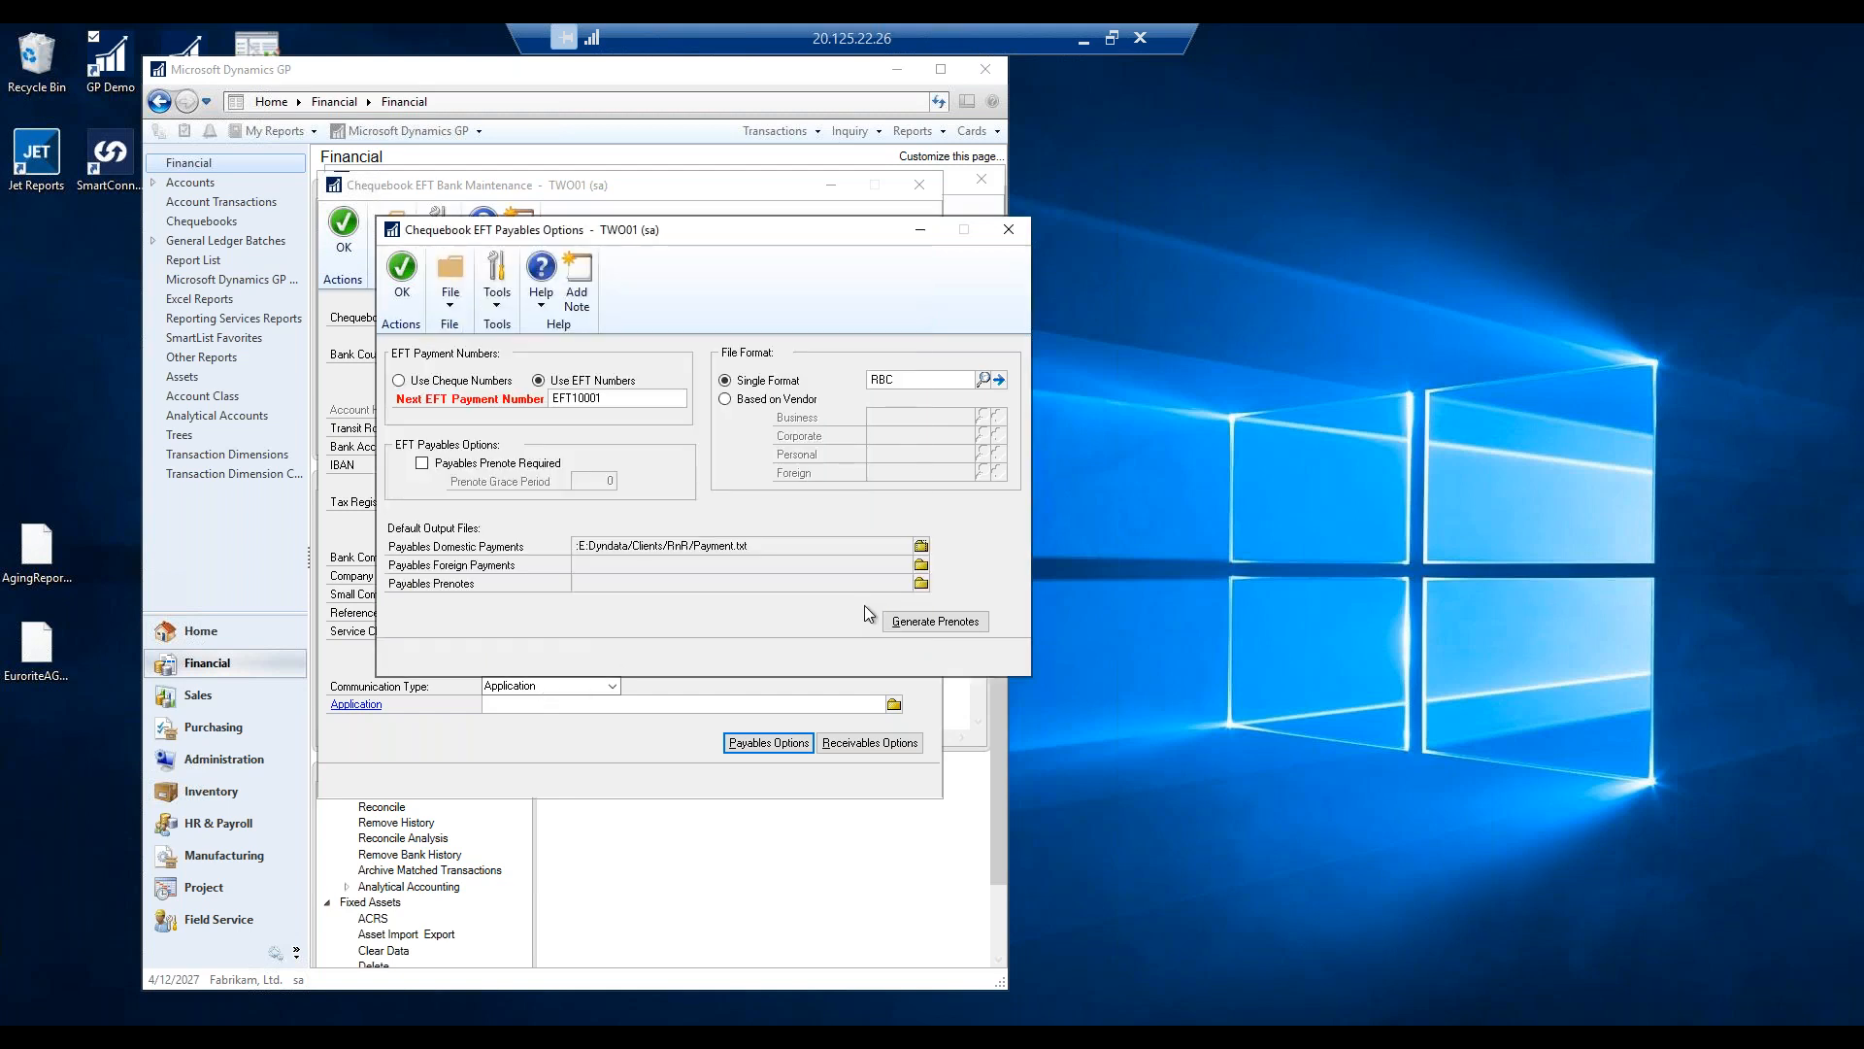
pyautogui.click(920, 564)
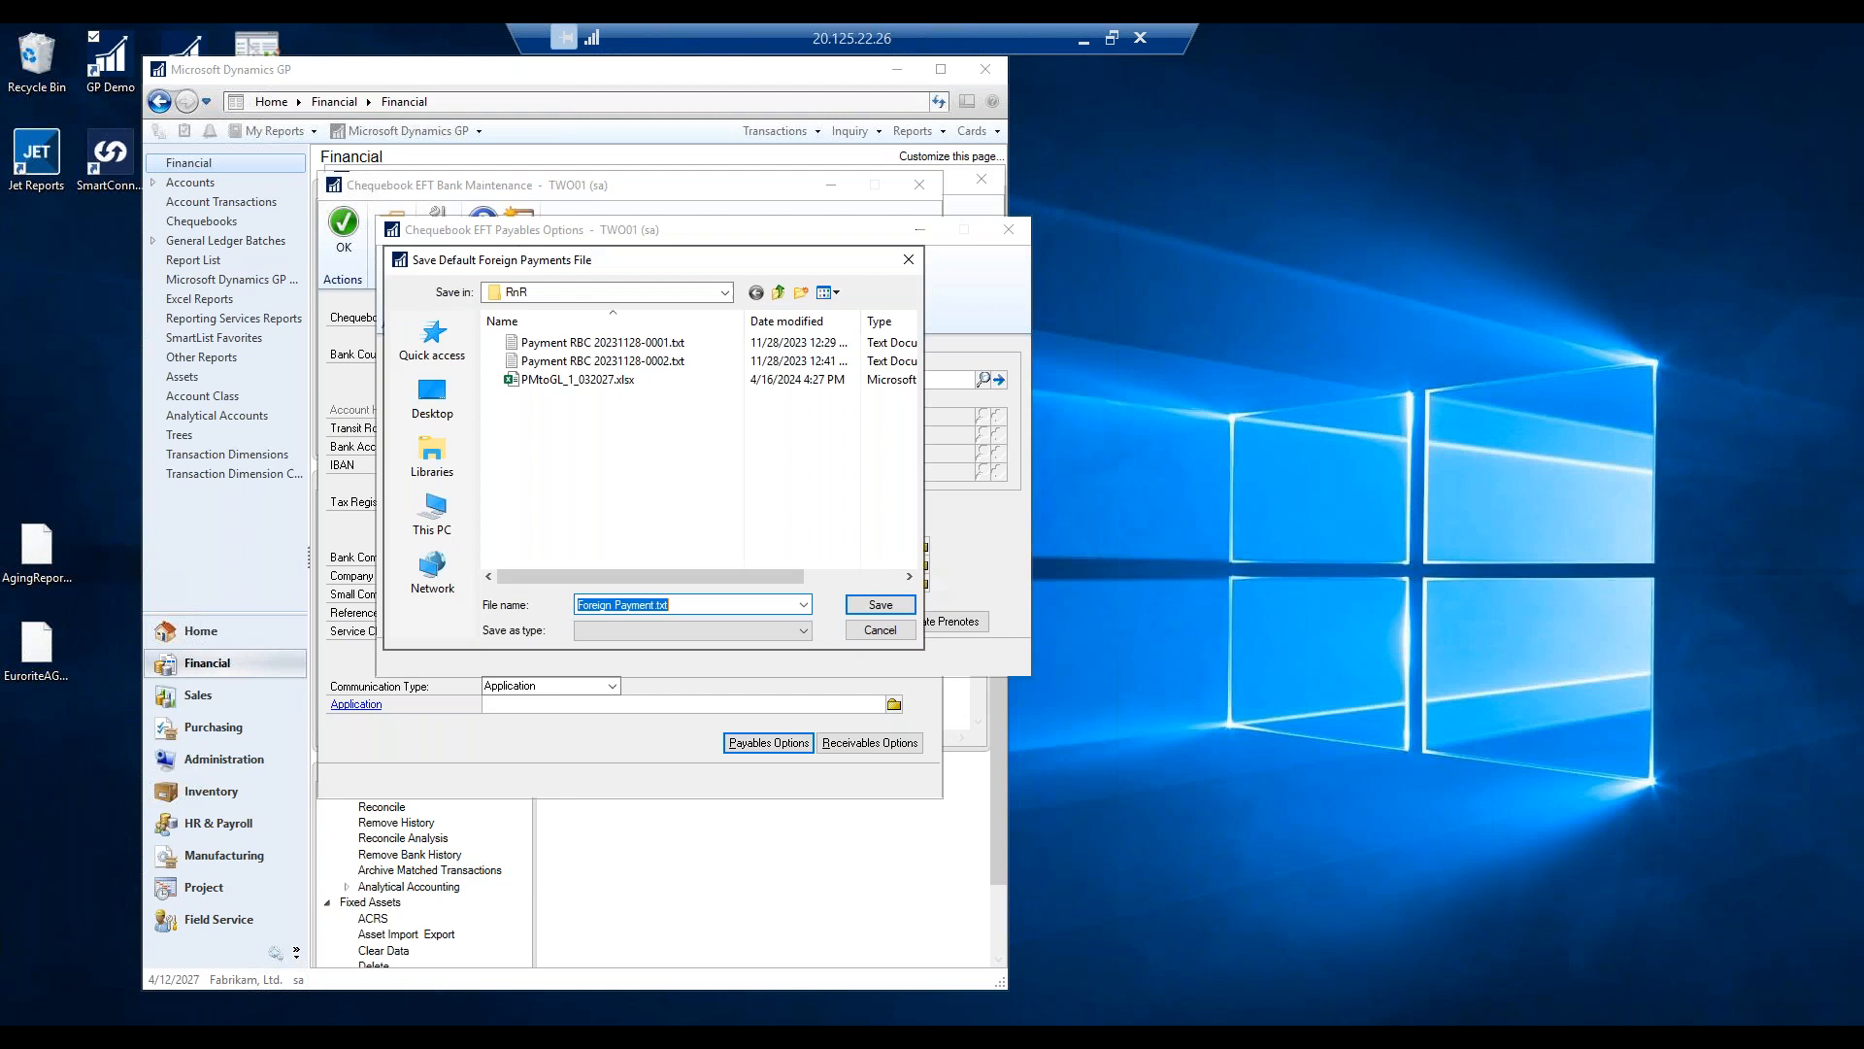
pyautogui.click(880, 605)
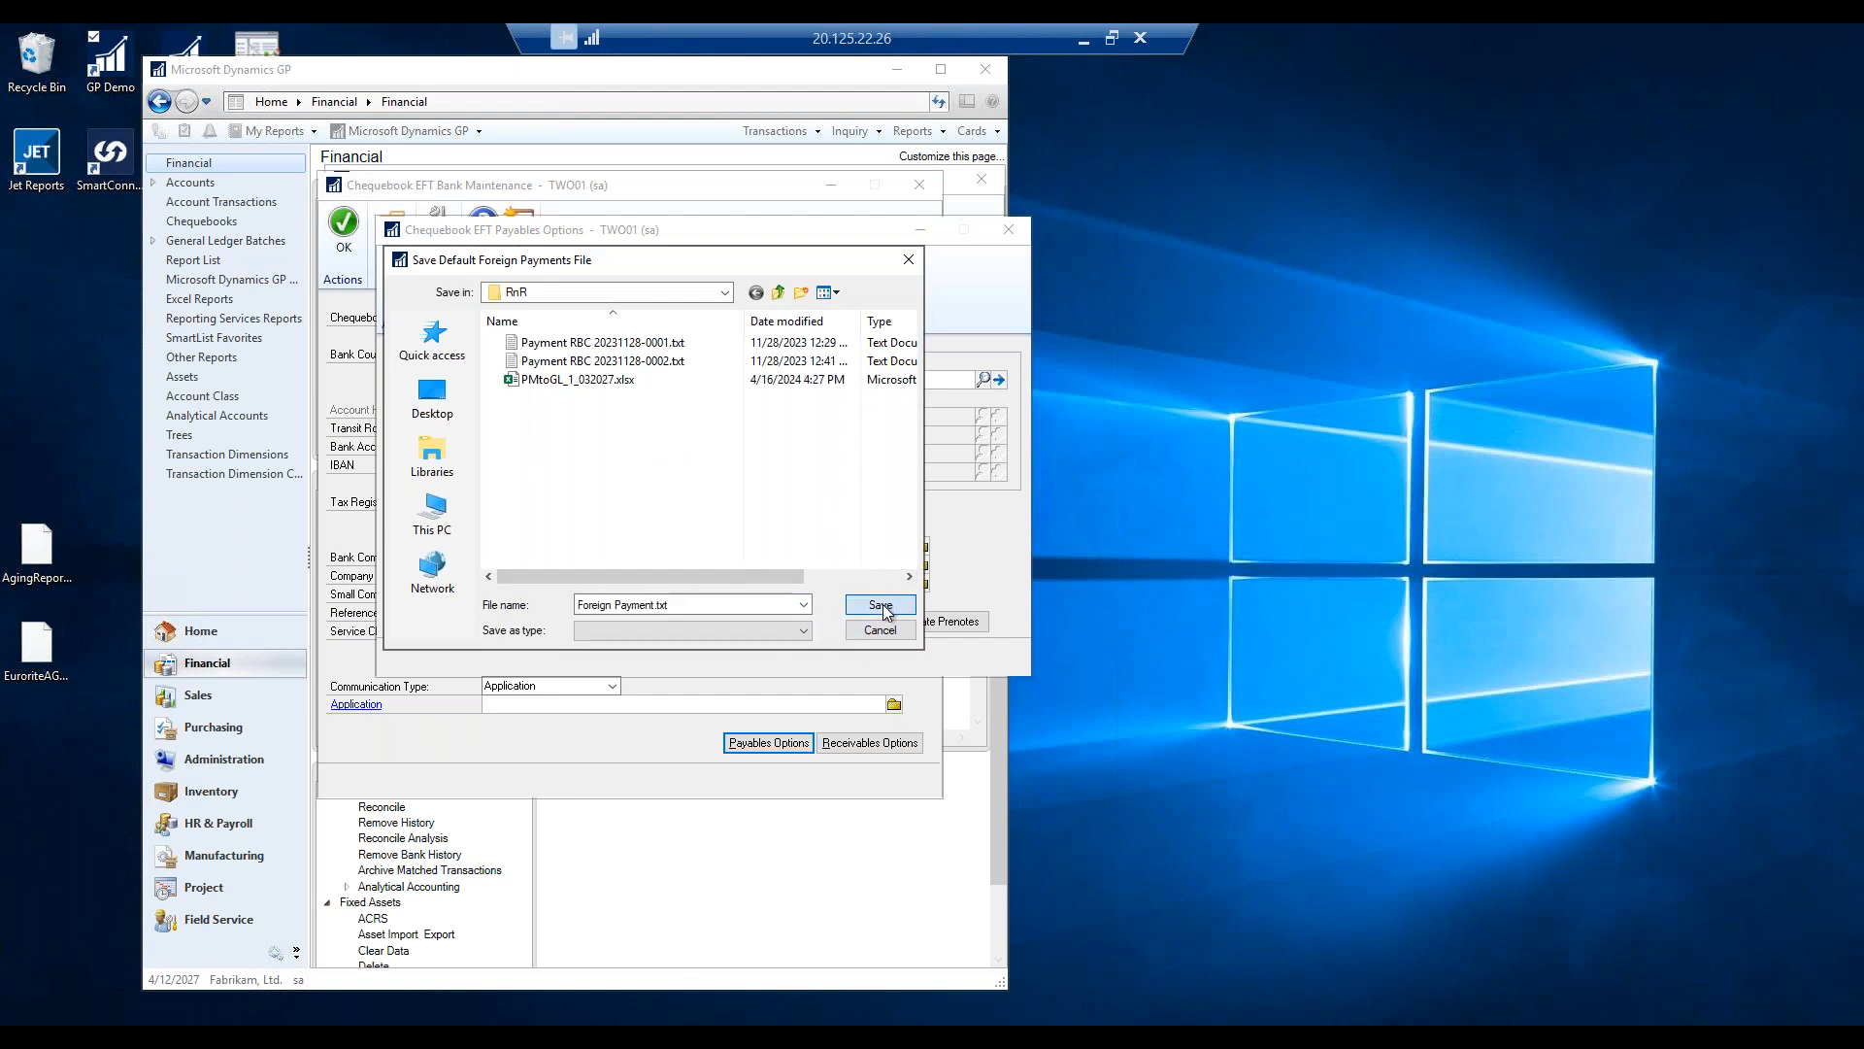
pyautogui.click(920, 584)
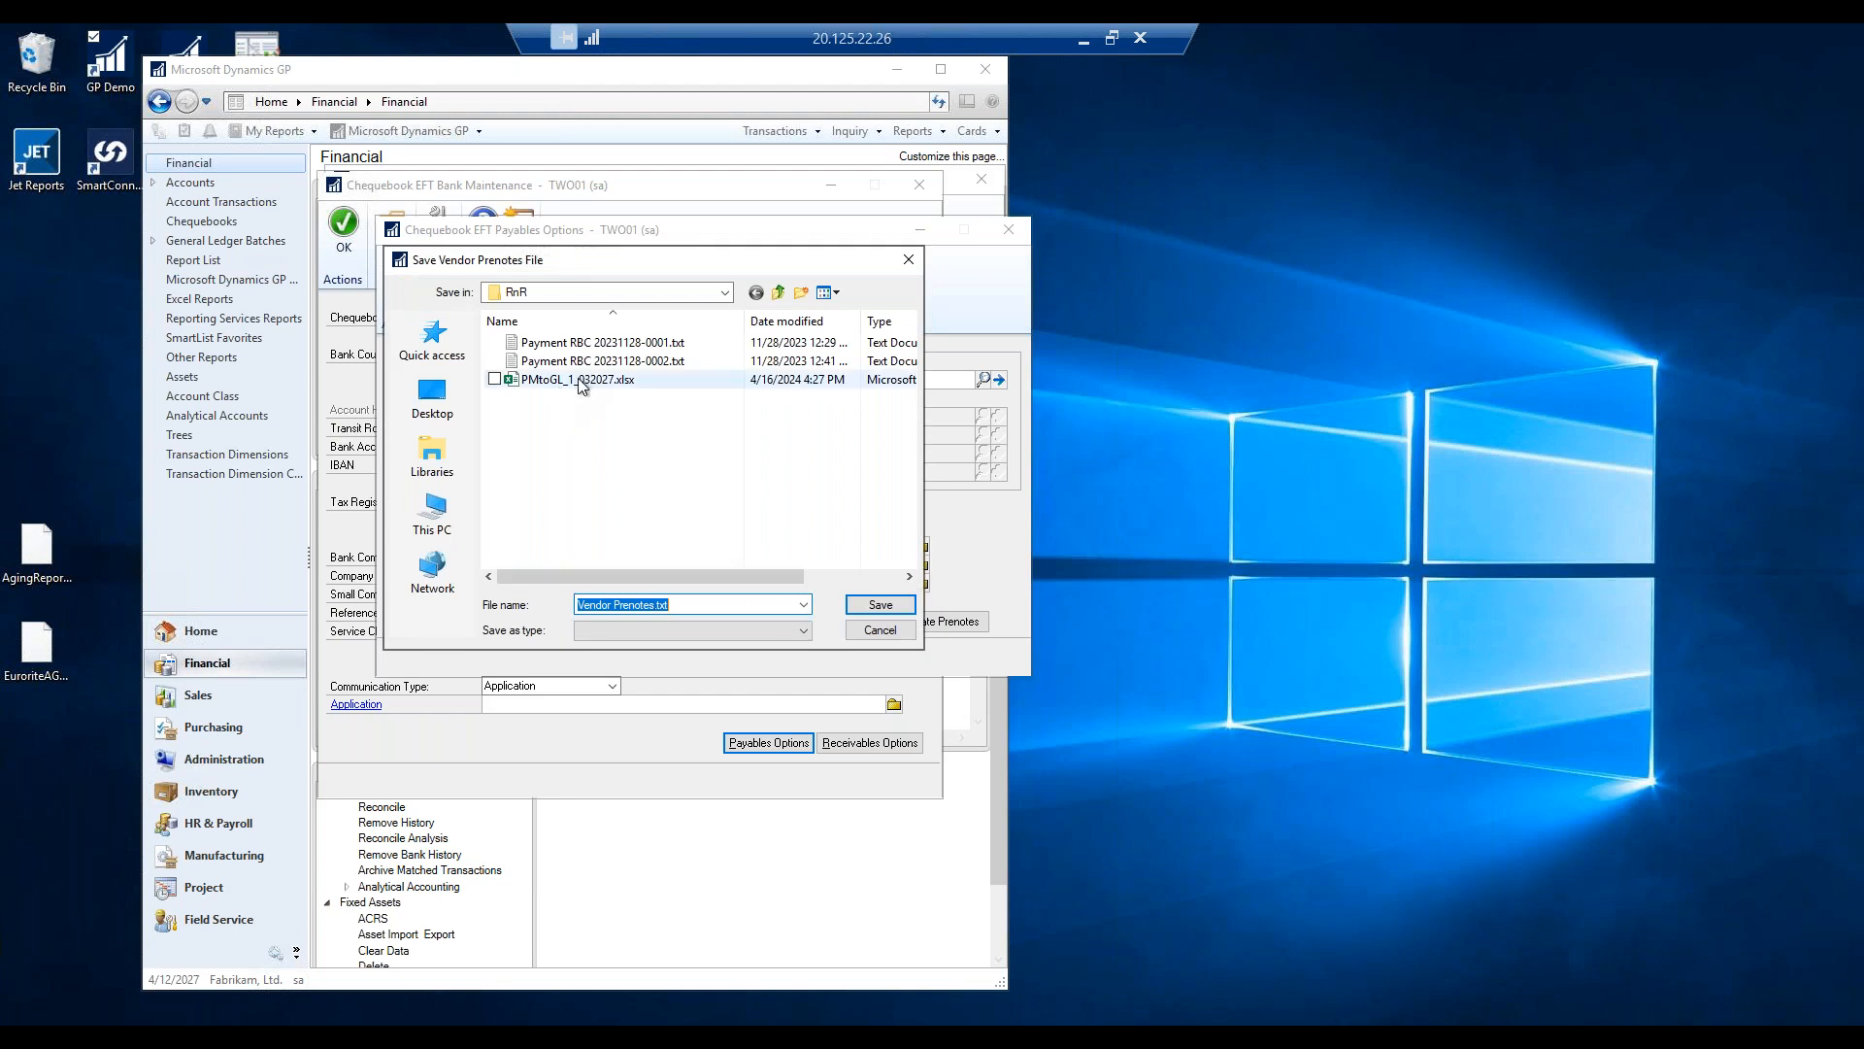
pyautogui.click(885, 606)
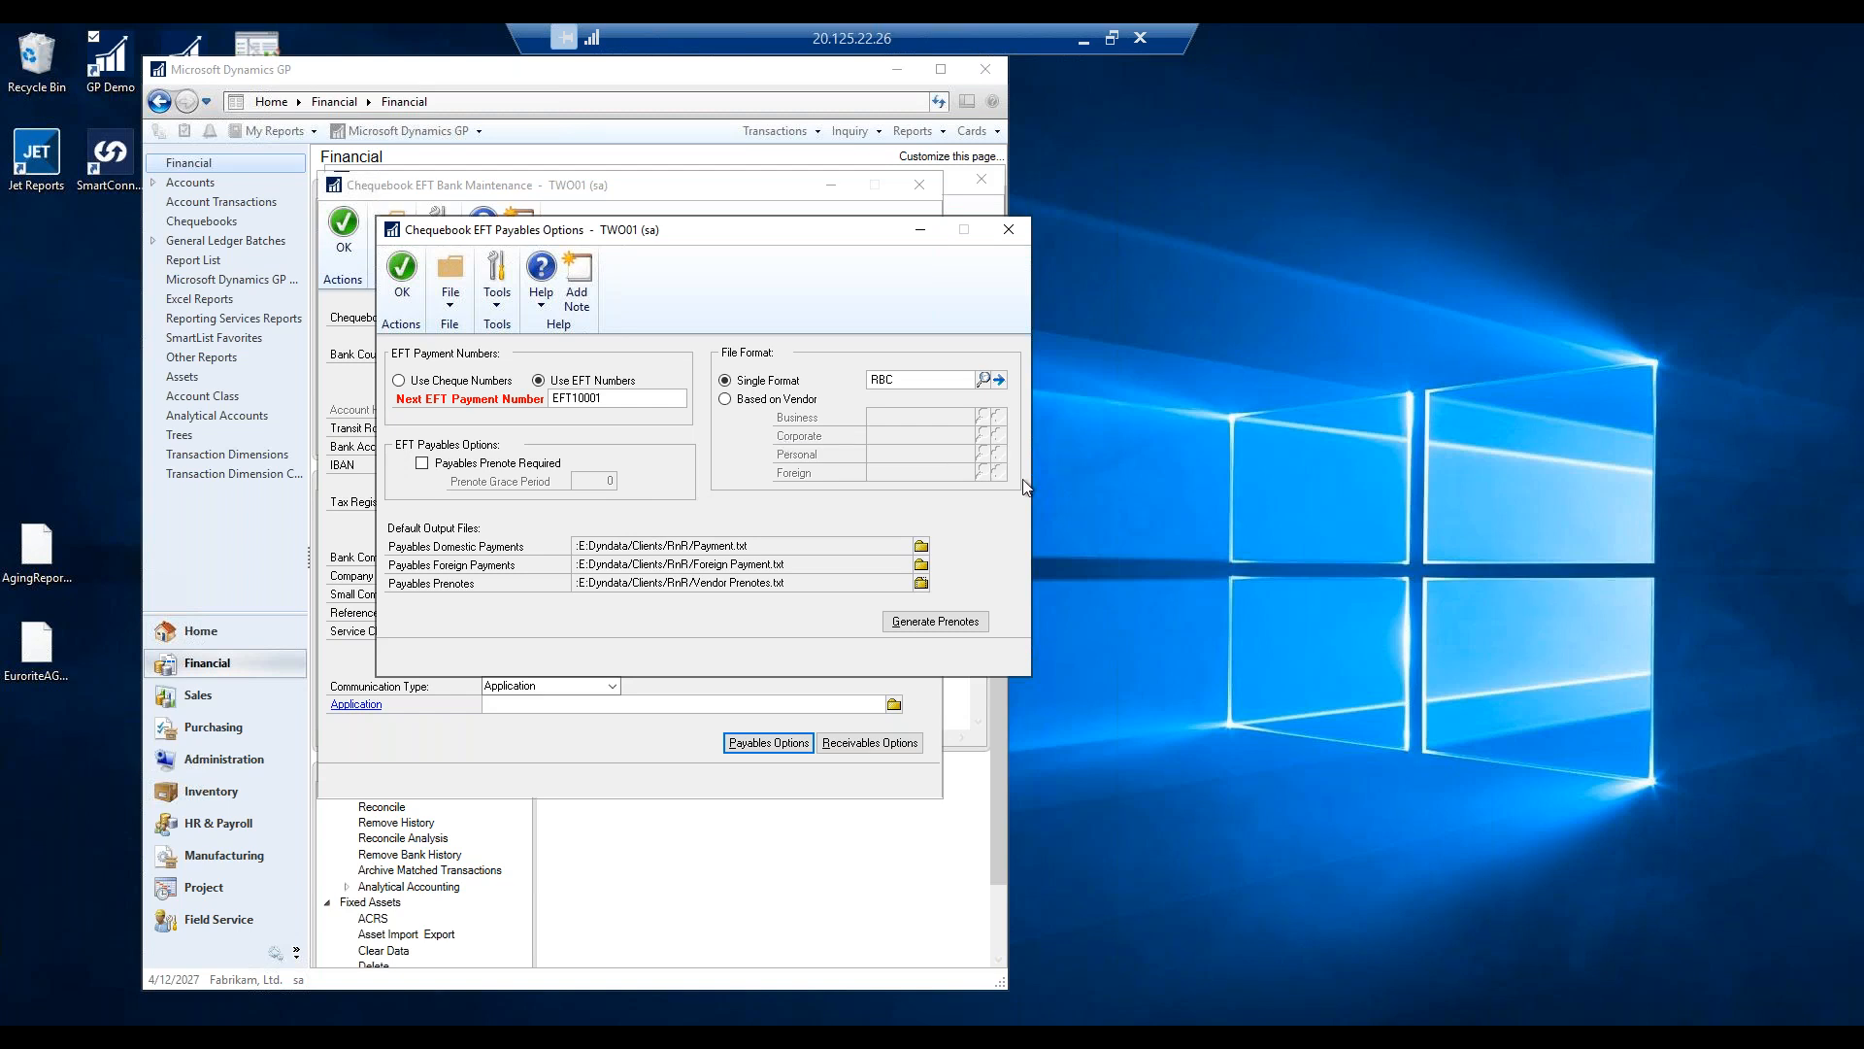
# Confirm the EFT options and bank settings, save the RBC chequebook, and close Chequebook Maintenance.
pyautogui.click(406, 279)
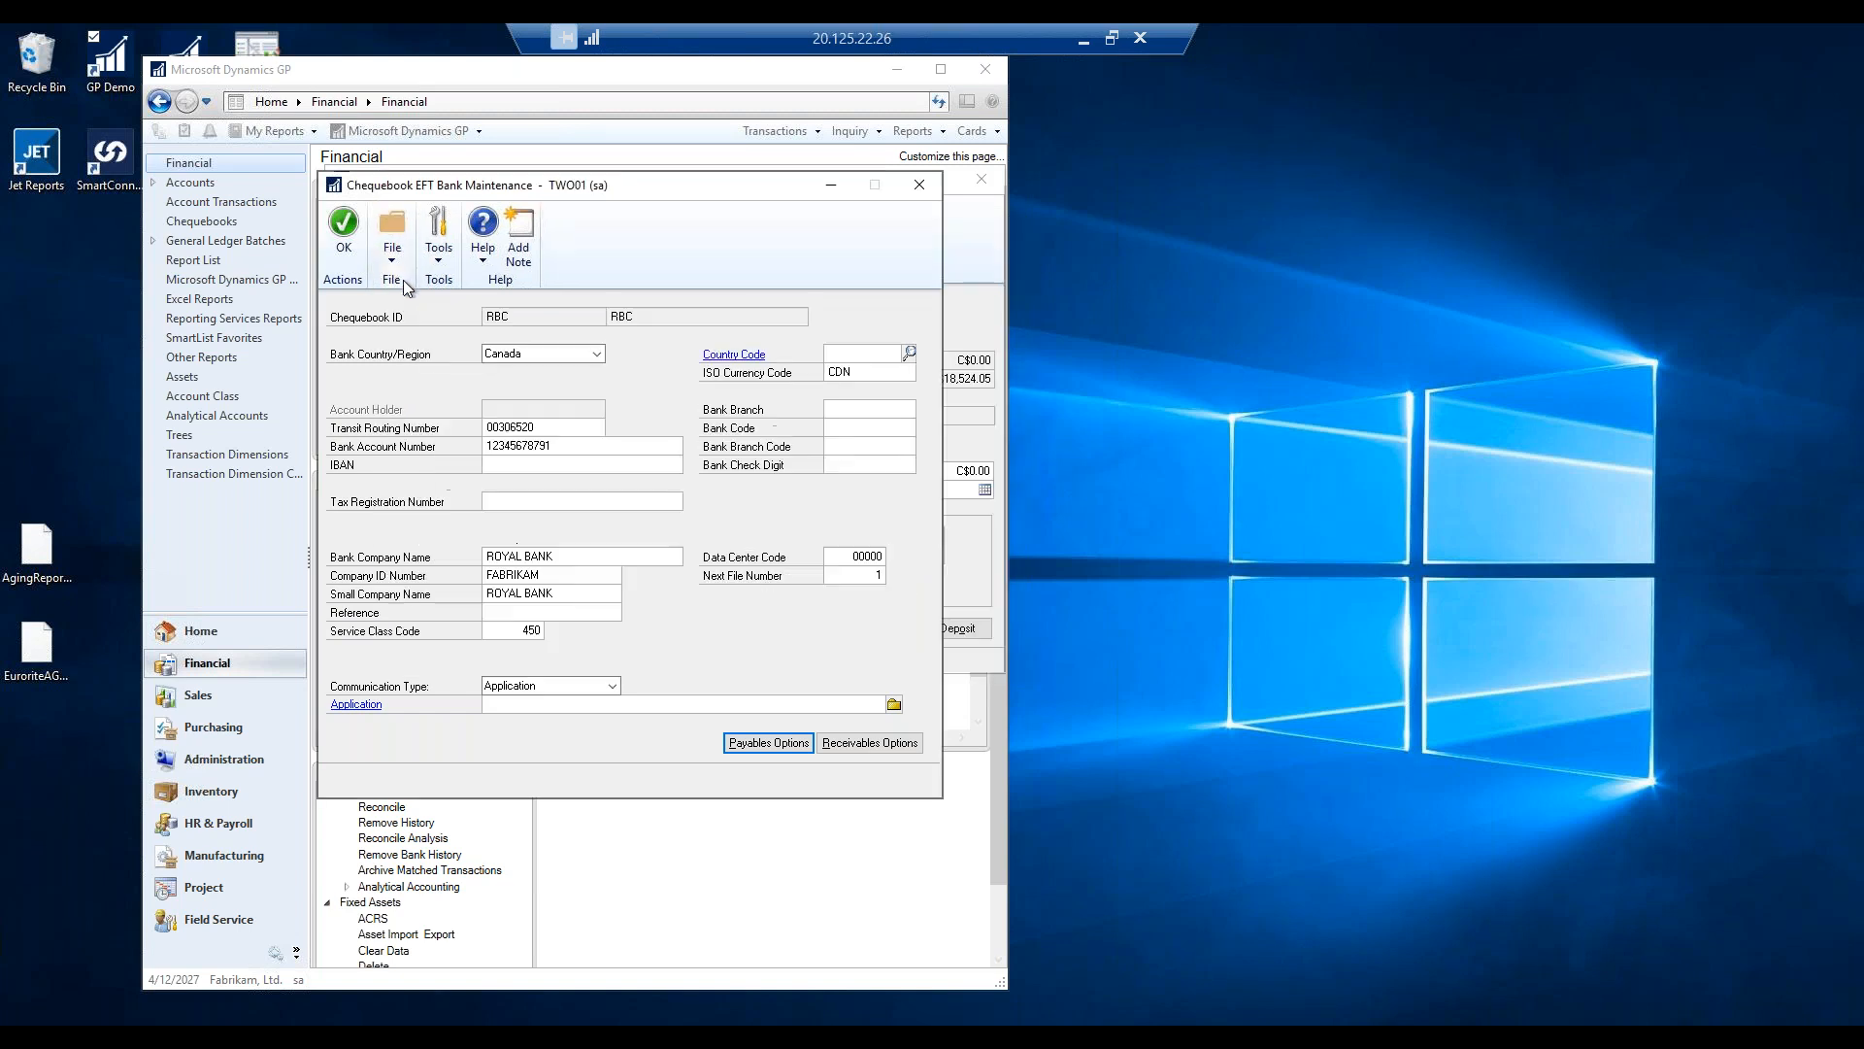
pyautogui.click(357, 230)
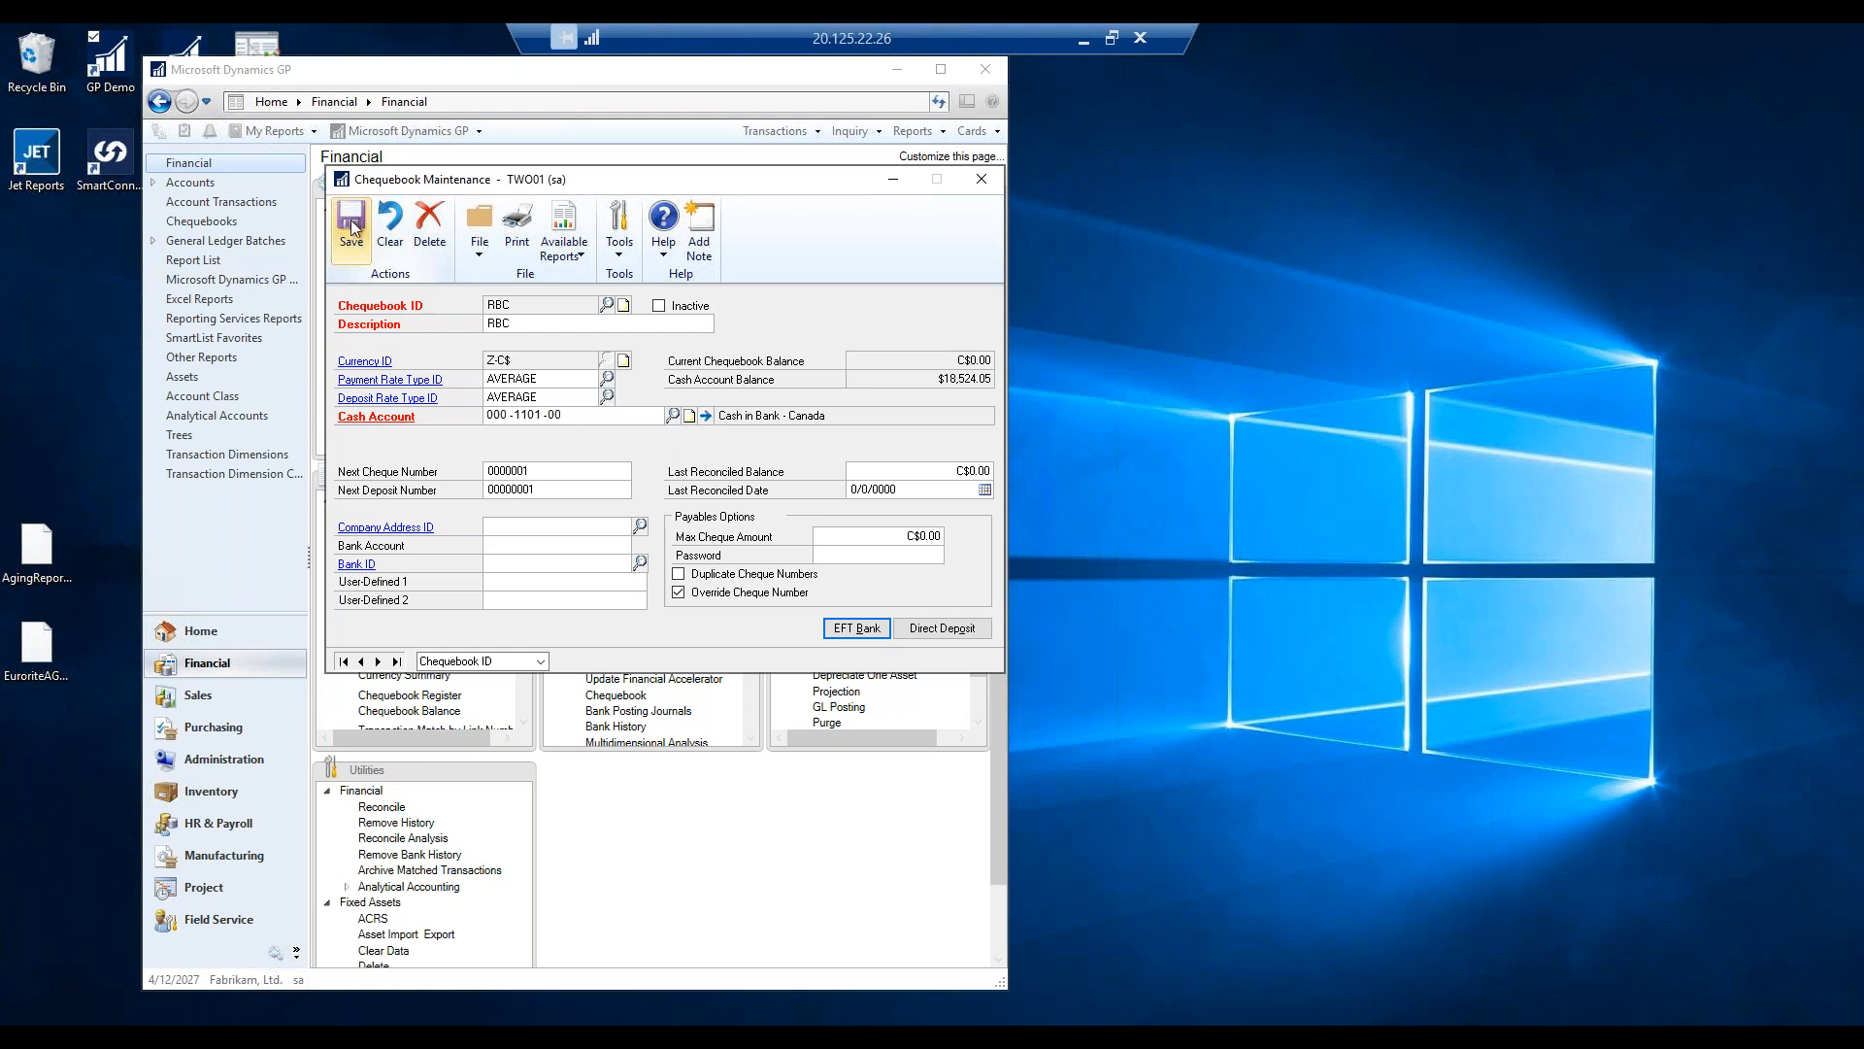
pyautogui.click(352, 227)
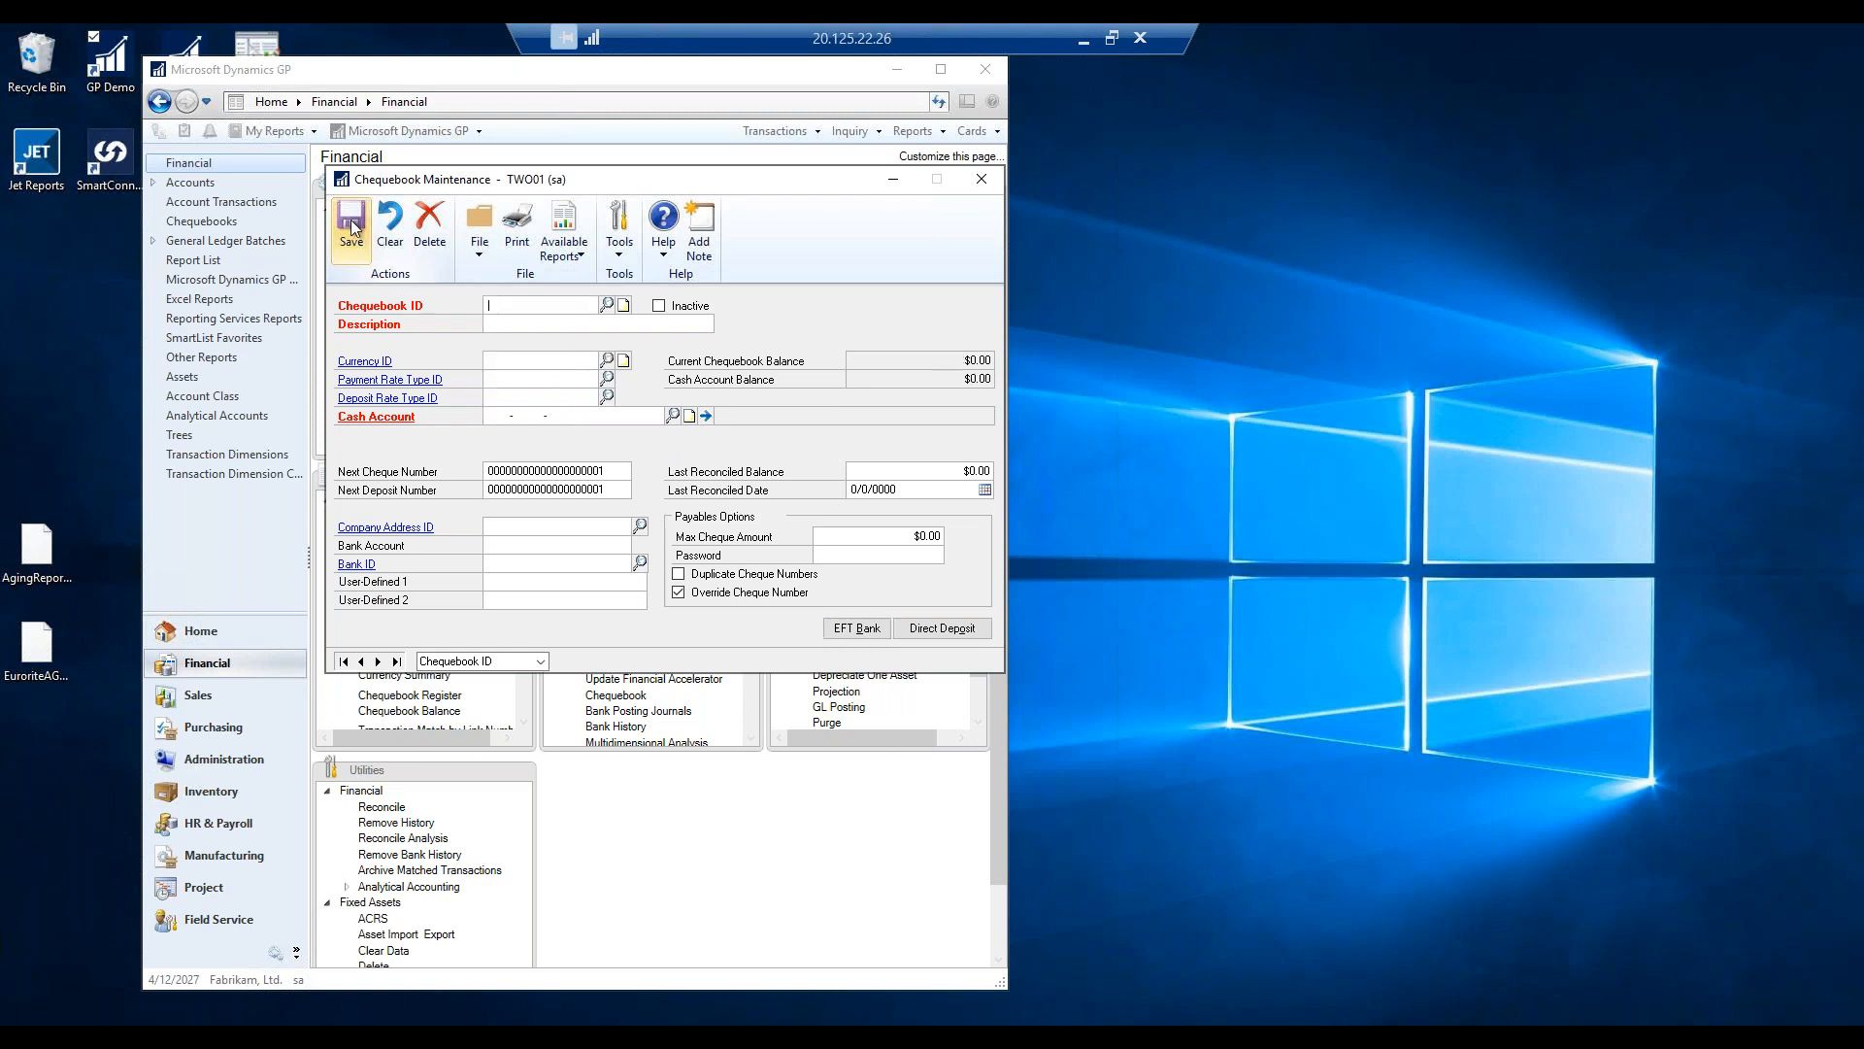
pyautogui.click(981, 179)
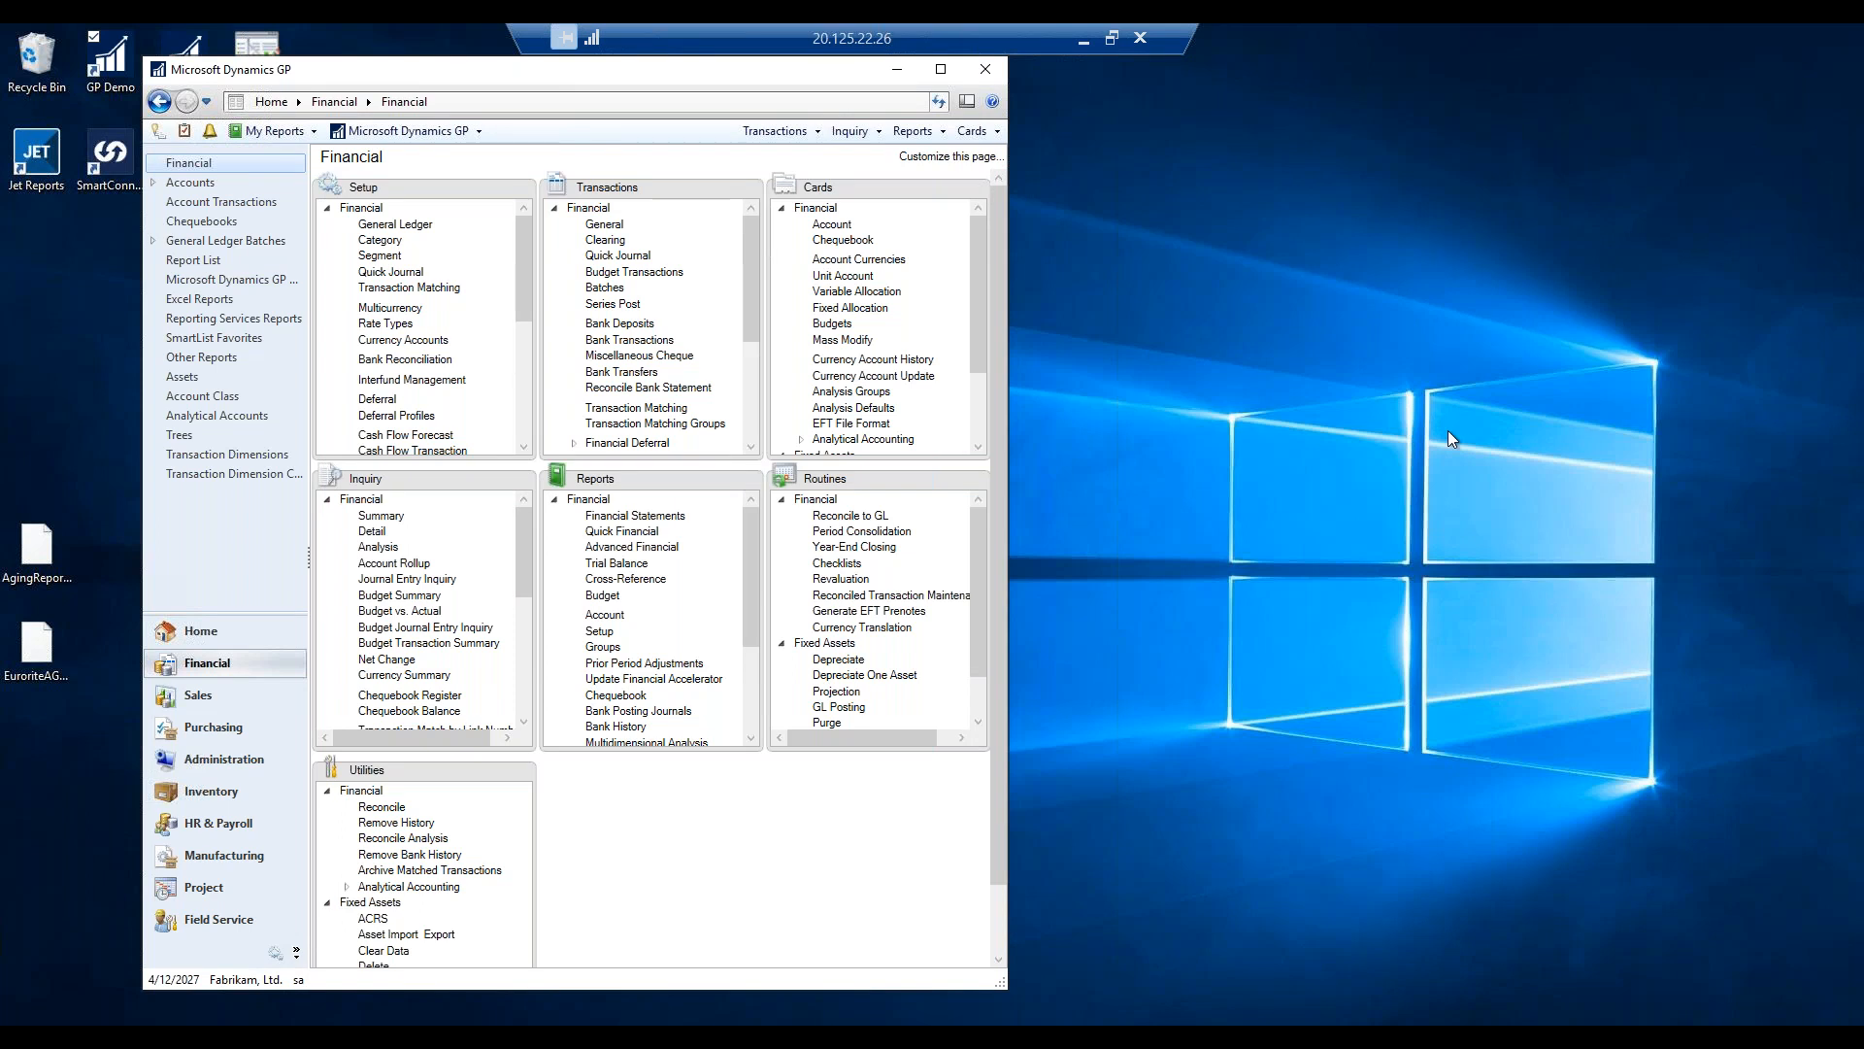
# Open an empty Vendor Maintenance window from the Purchasing area.
pyautogui.click(218, 731)
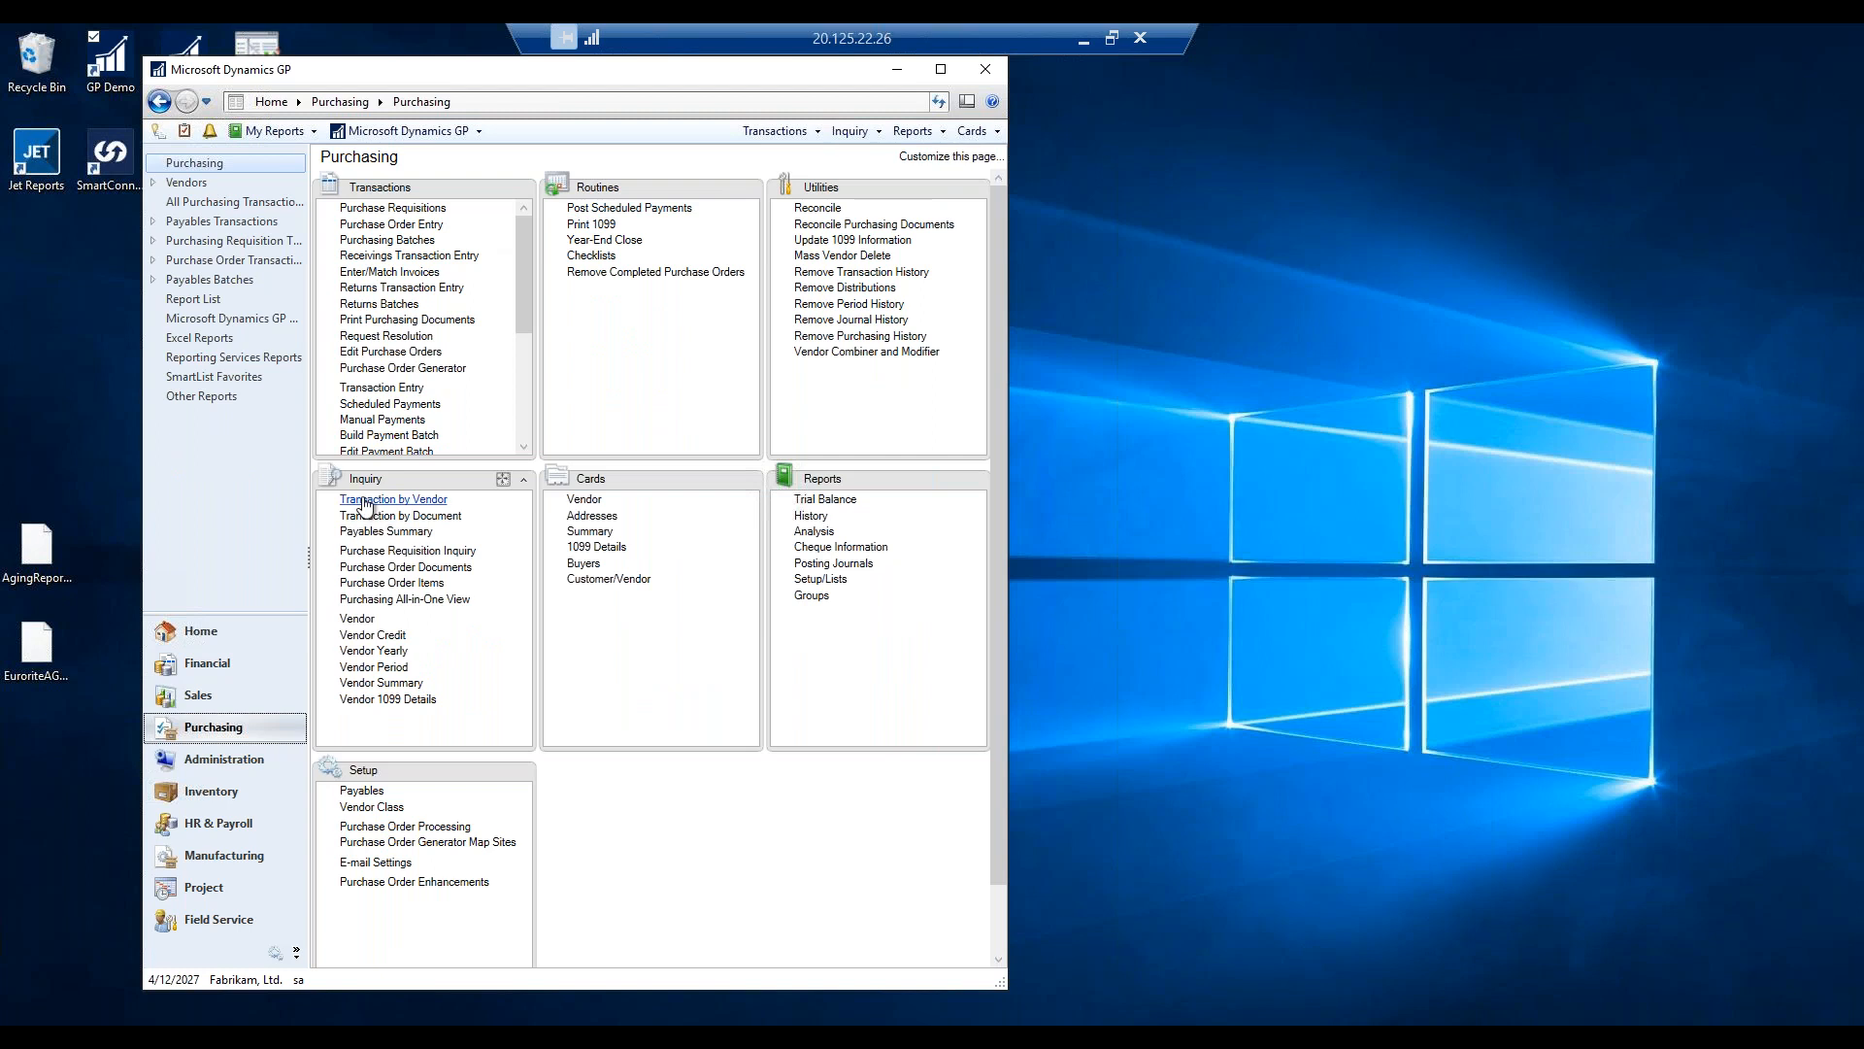
pyautogui.click(585, 499)
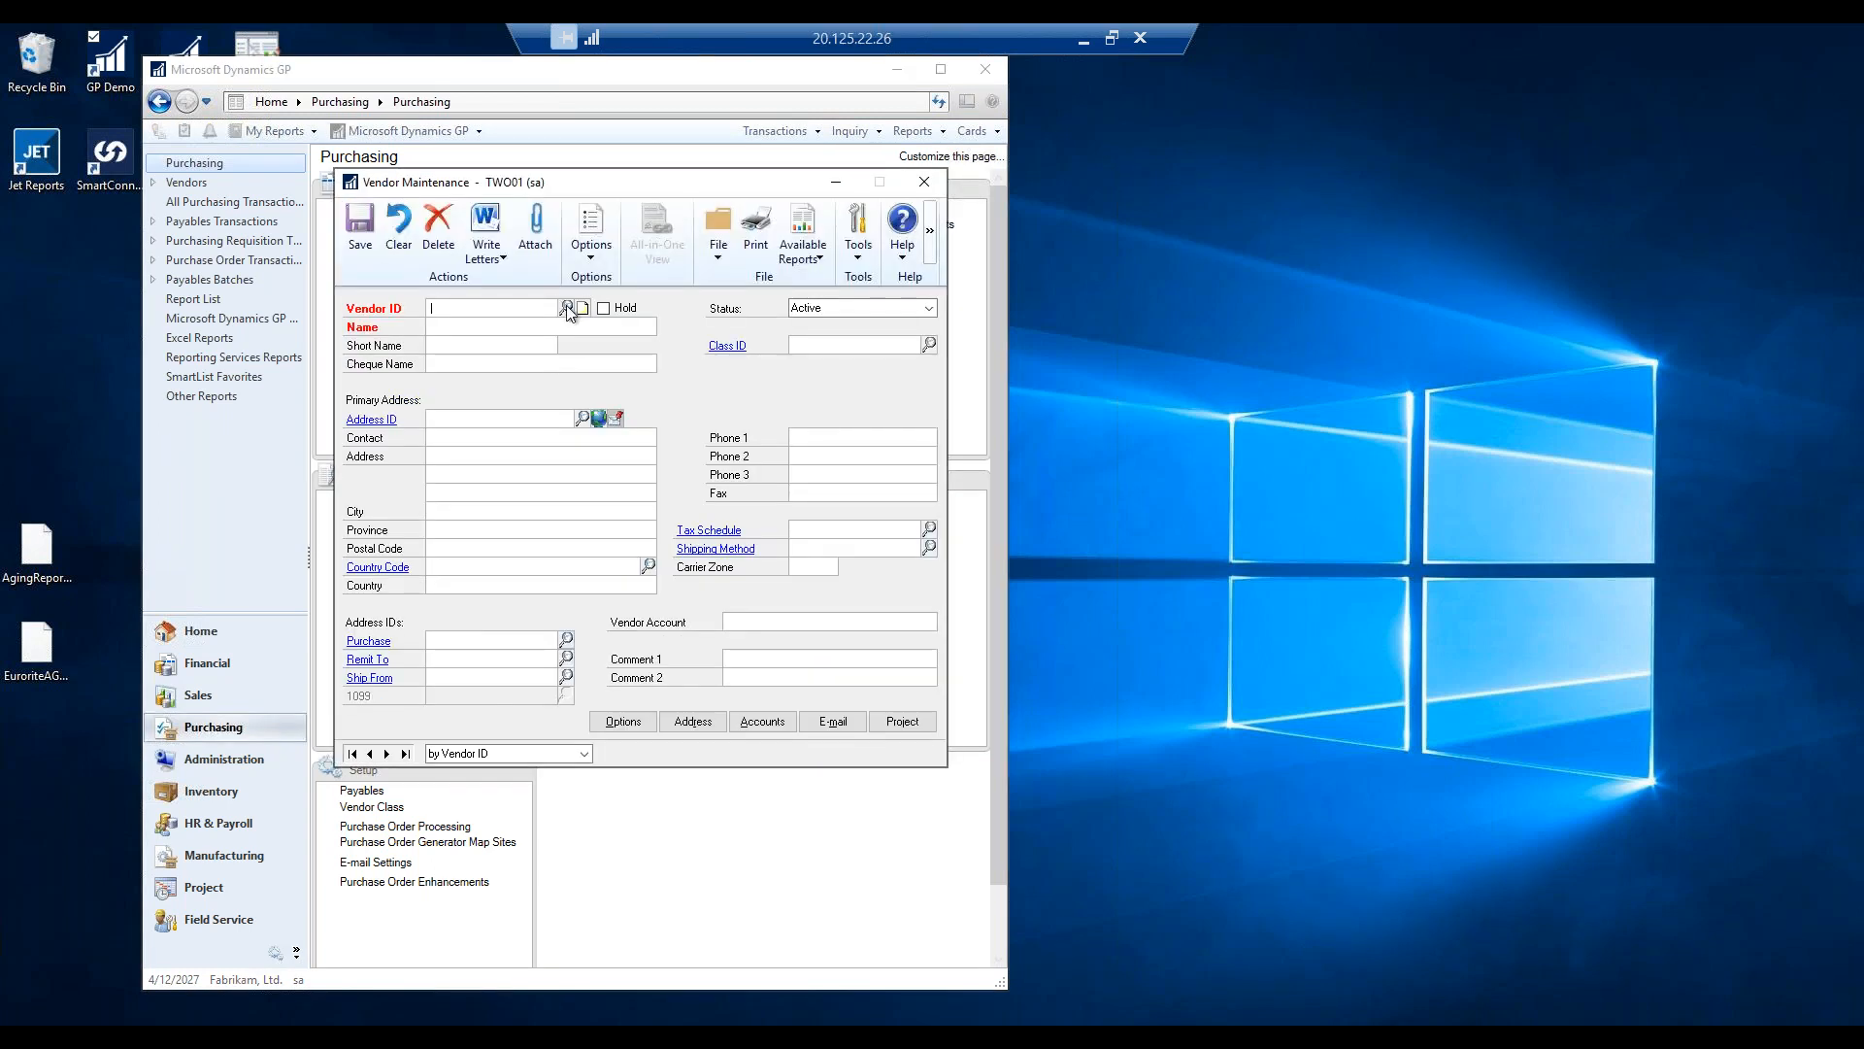
# Sort the vendor lookup by Class ID and select TRAINING0001 (Training Systems) among the CAN-ALL vendors.
pyautogui.click(567, 308)
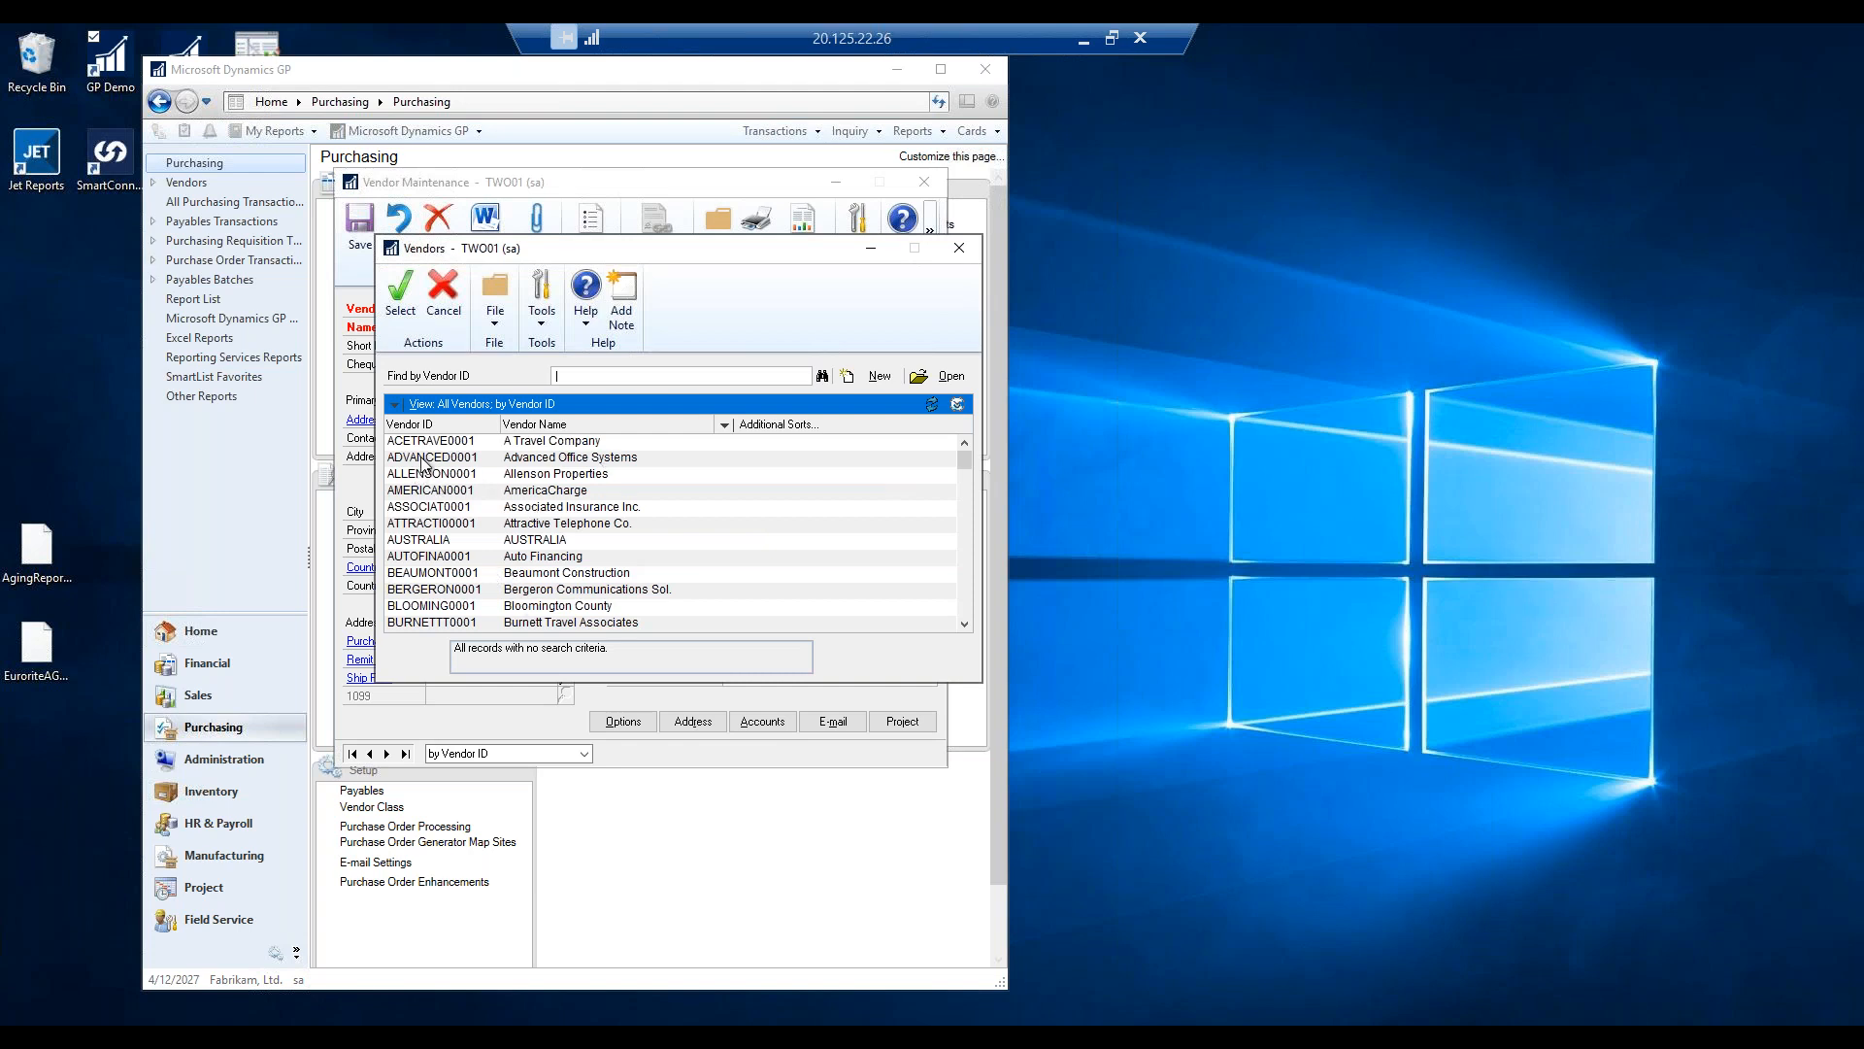
pyautogui.click(728, 425)
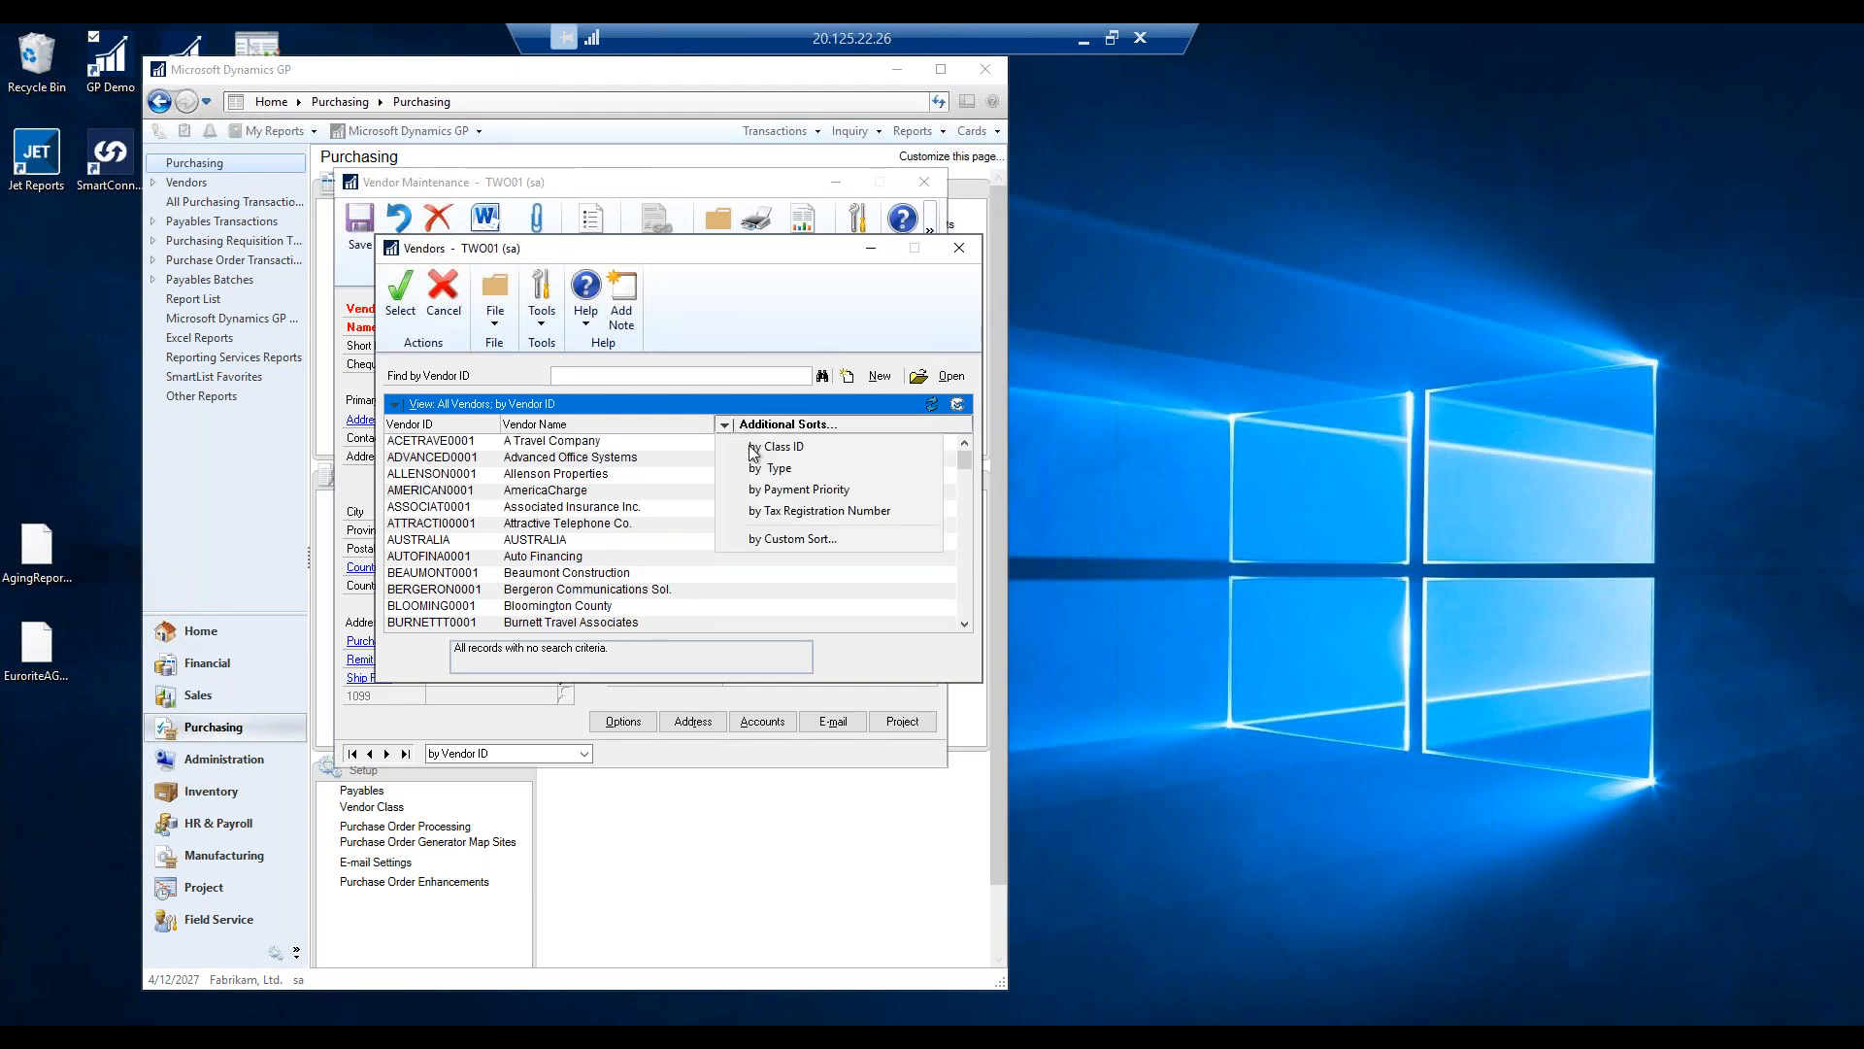
pyautogui.click(767, 447)
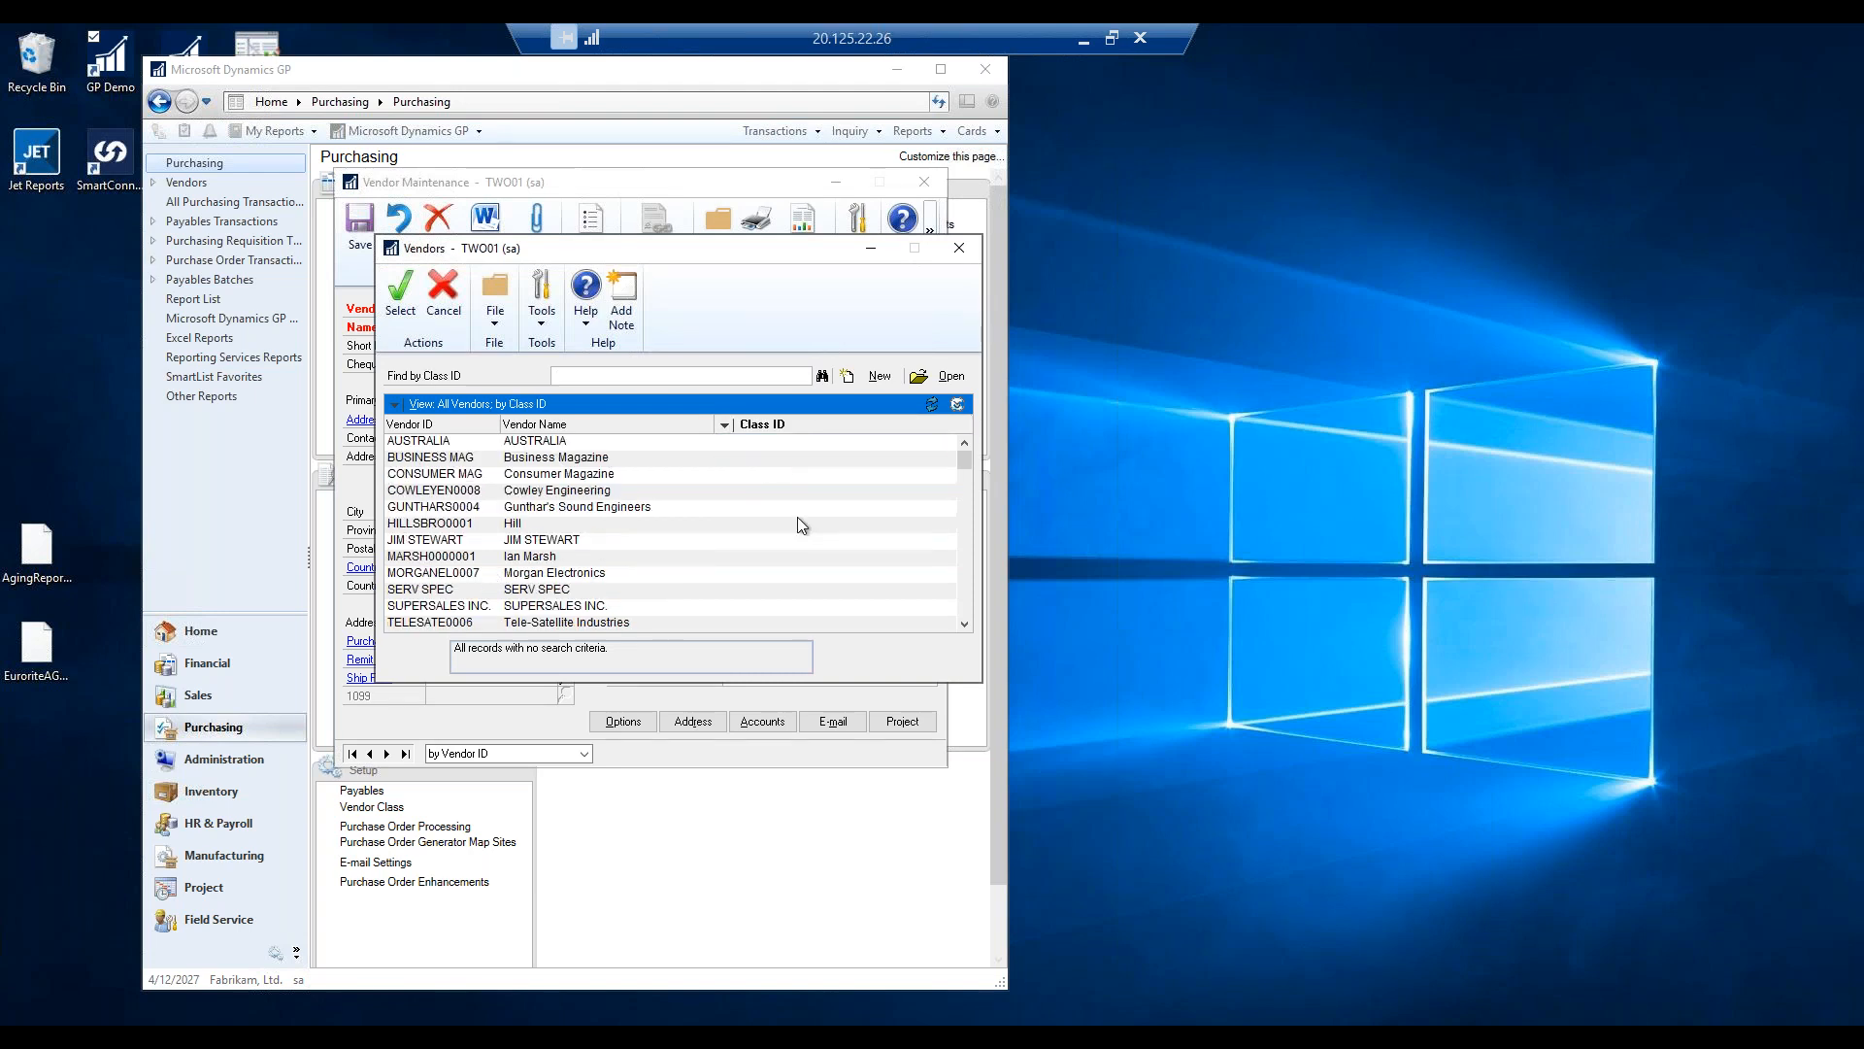
pyautogui.click(763, 428)
pyautogui.click(772, 449)
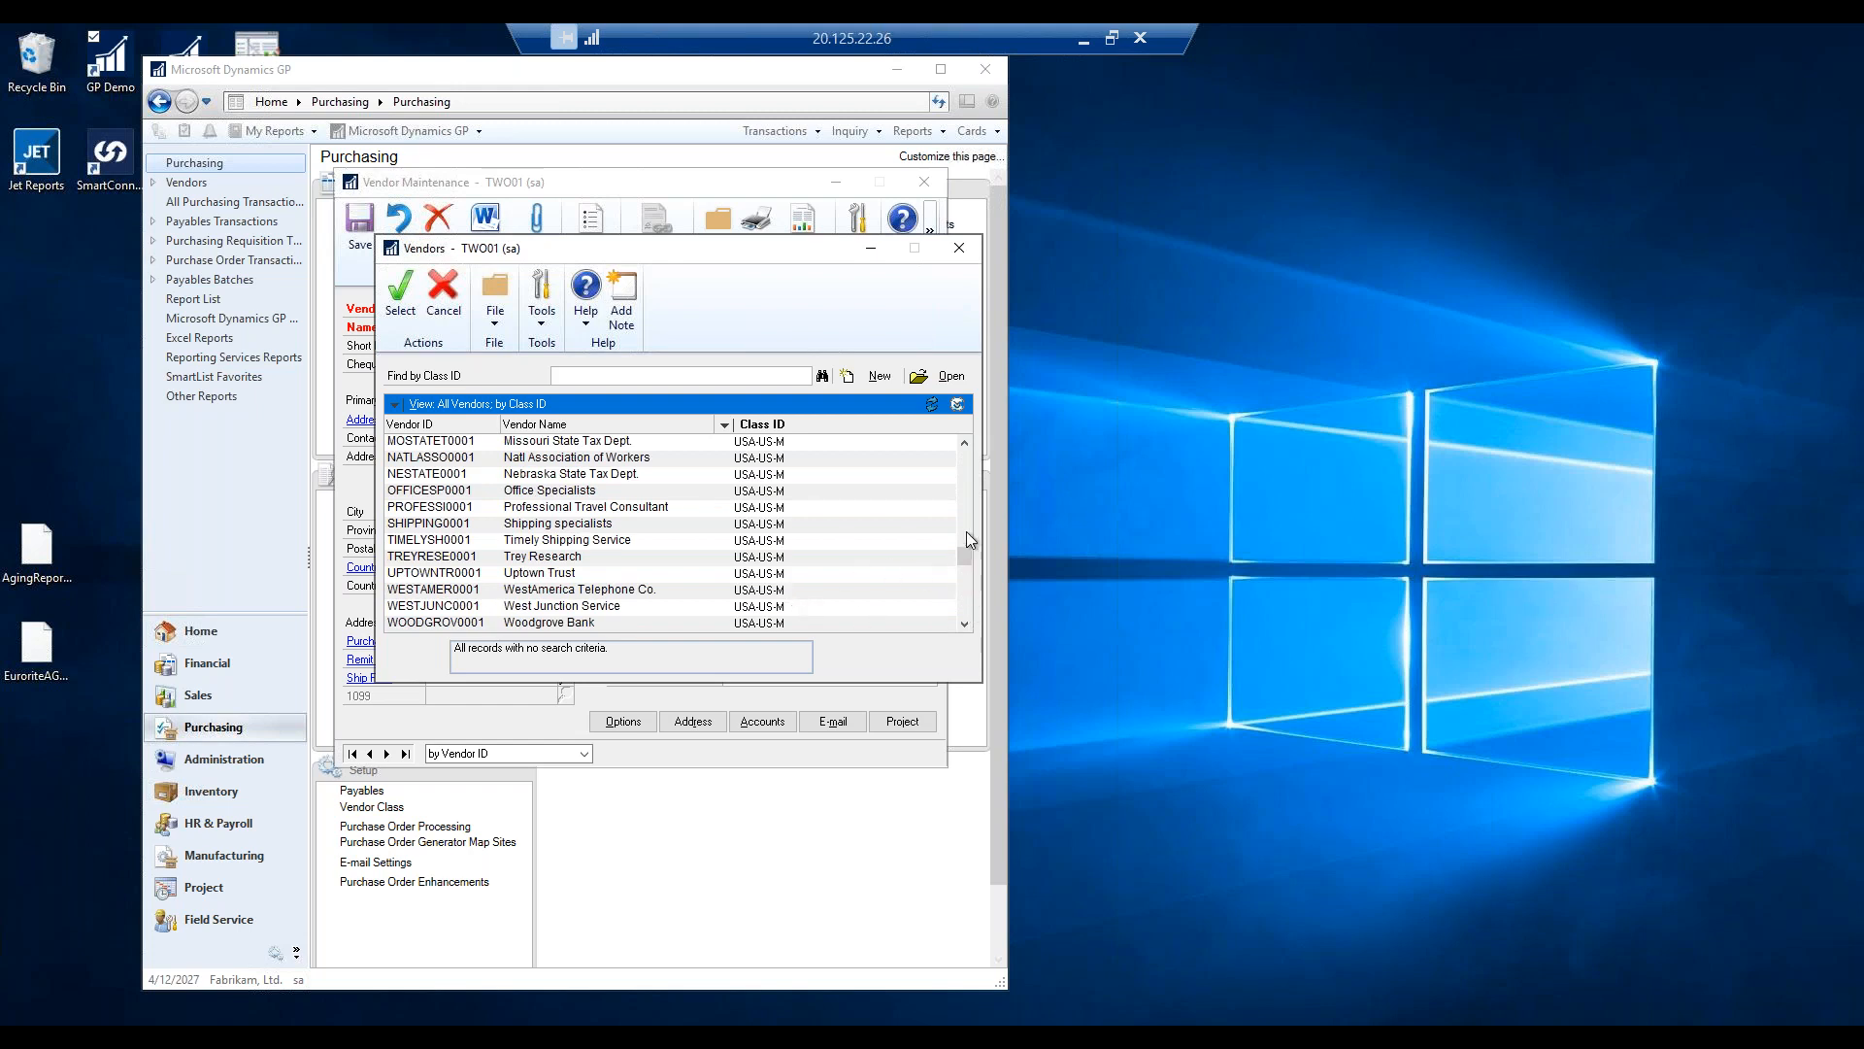
pyautogui.moveTo(955, 497); pyautogui.dragTo(955, 494)
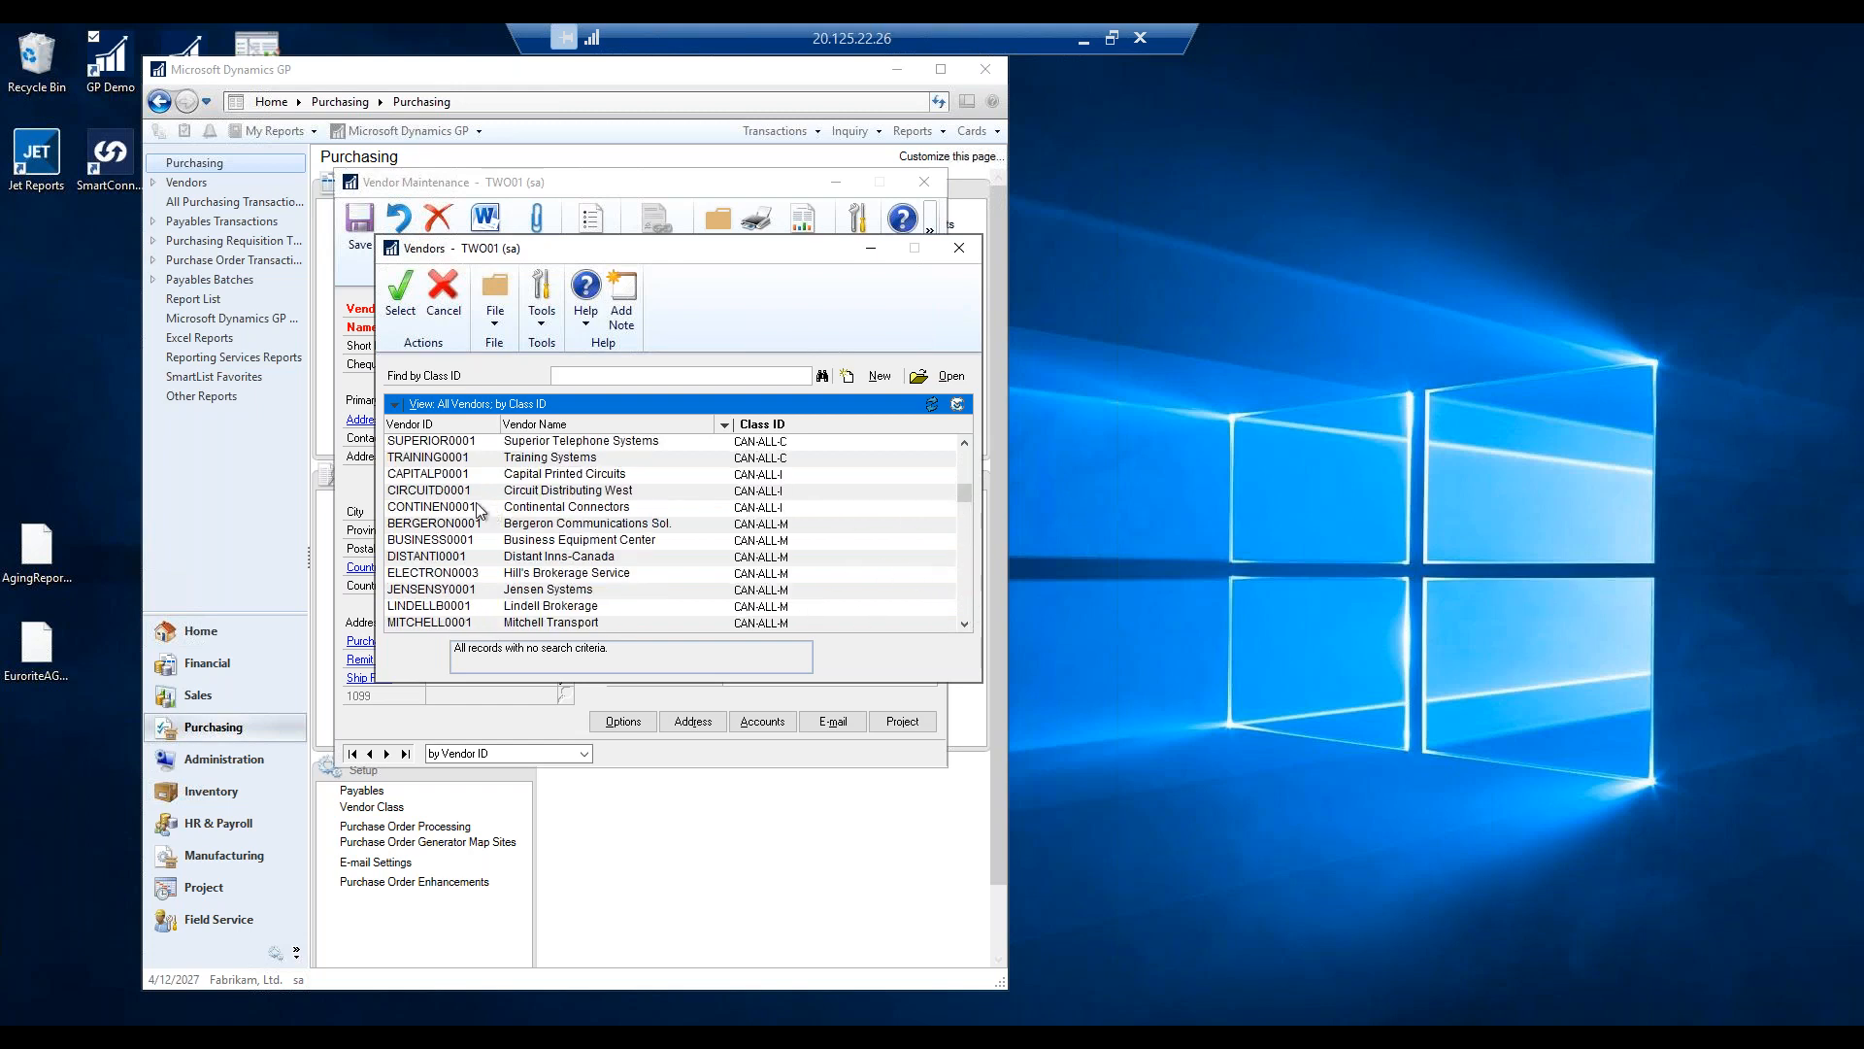
pyautogui.click(416, 463)
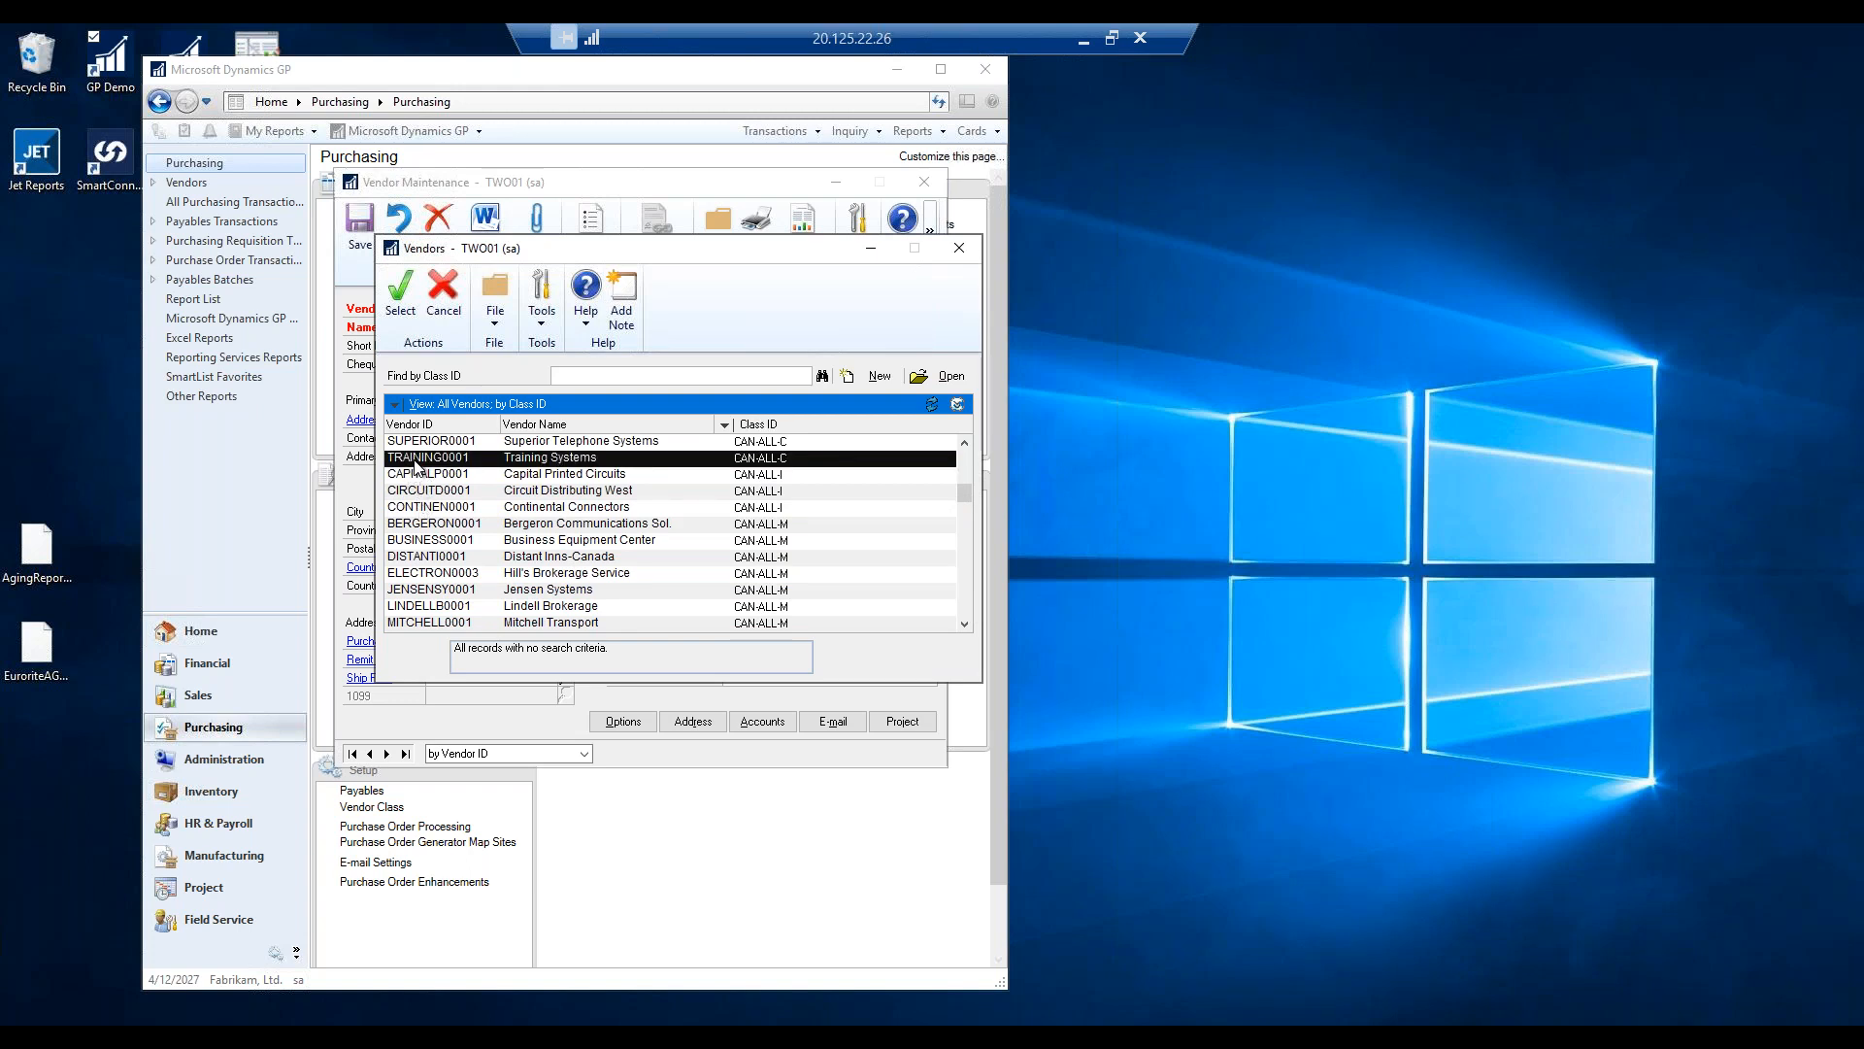
# Load TRAINING0001 into Vendor Maintenance and open its e-mail options, showing the REMITTANCE message.
pyautogui.doubleClick(430, 458)
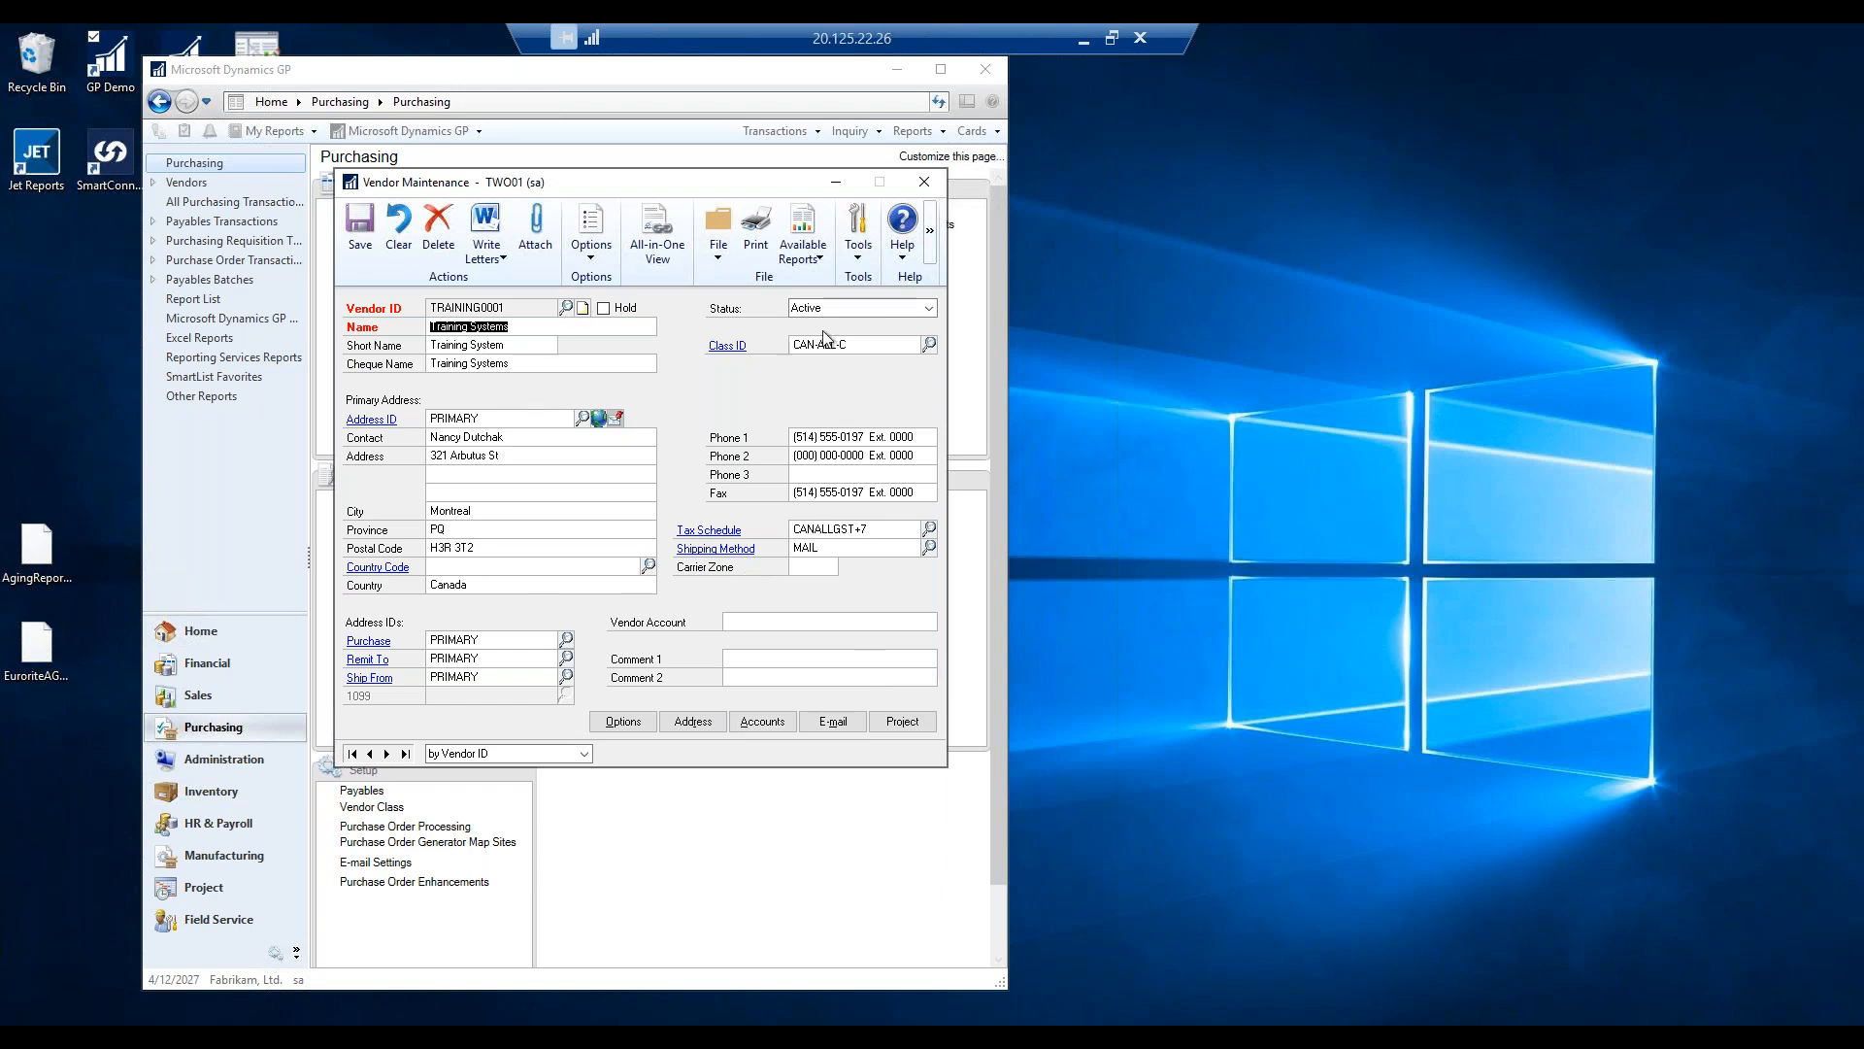
pyautogui.click(827, 723)
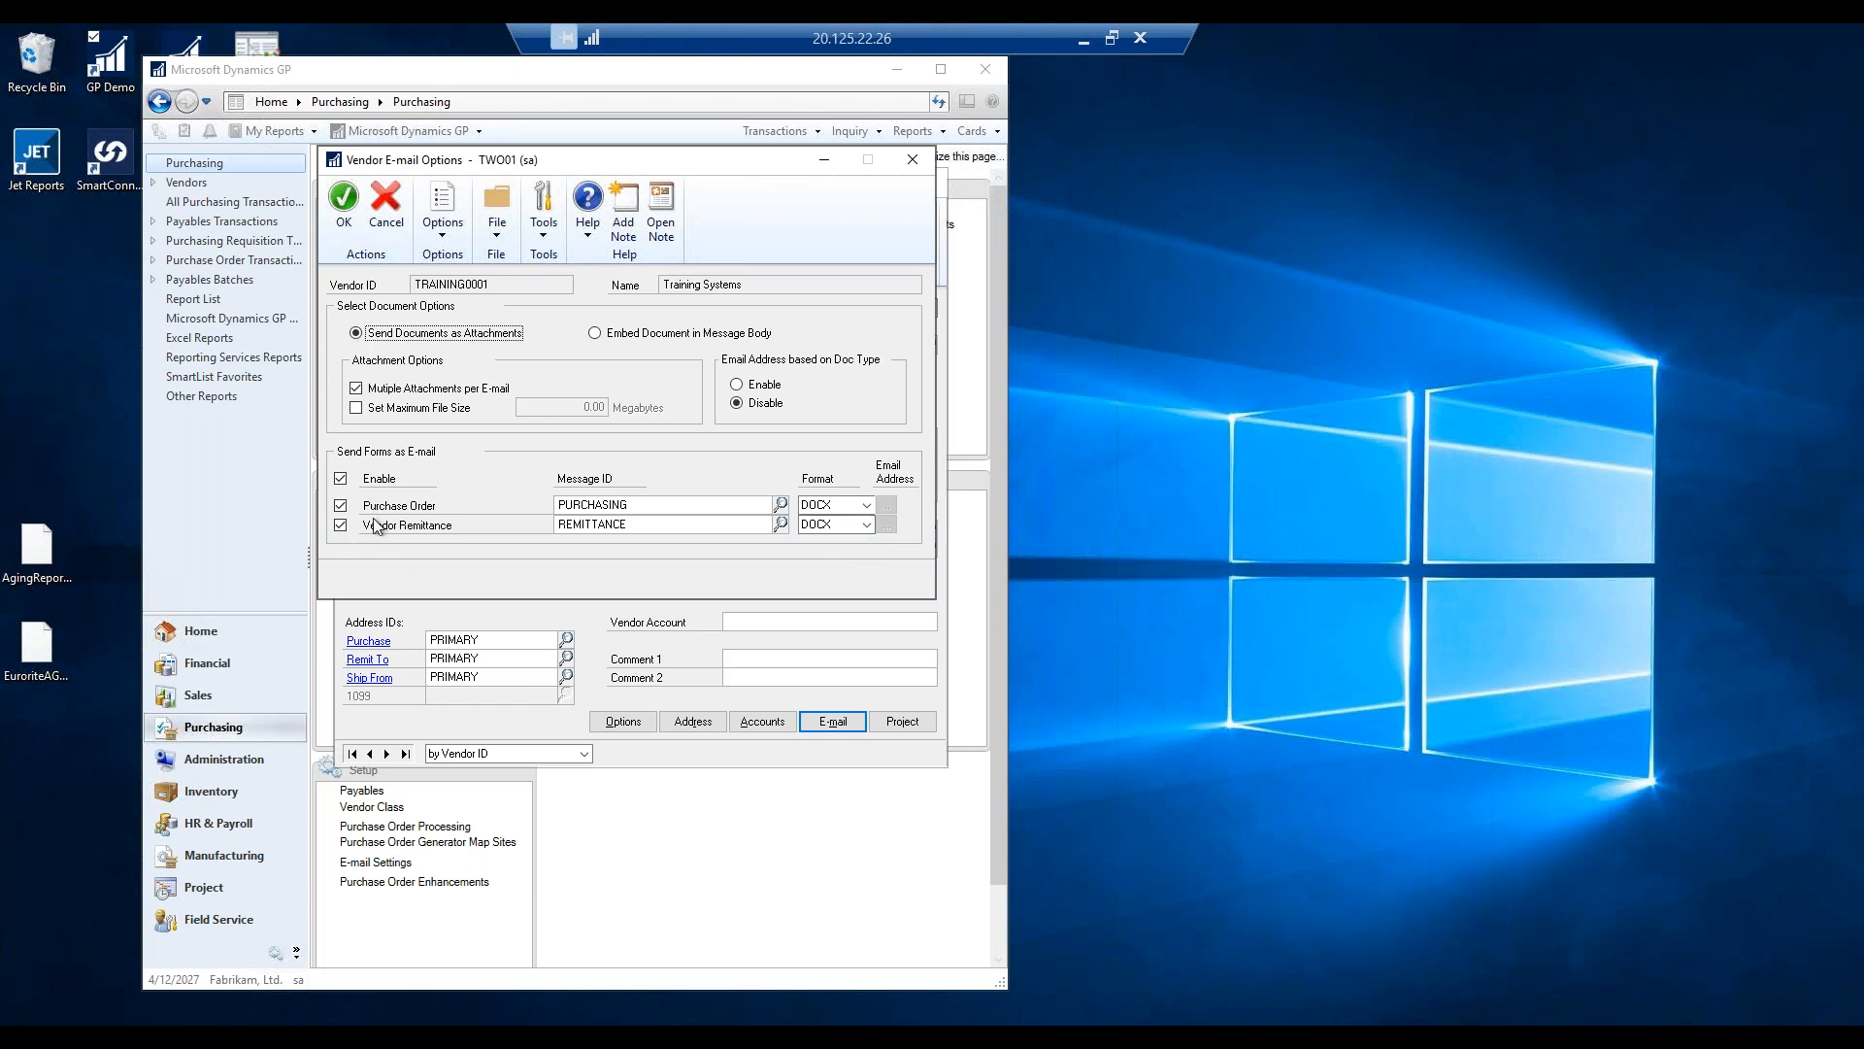
# Accept the Vendor E-mail Options and open the Training Systems PRIMARY remit-to address.
pyautogui.click(343, 199)
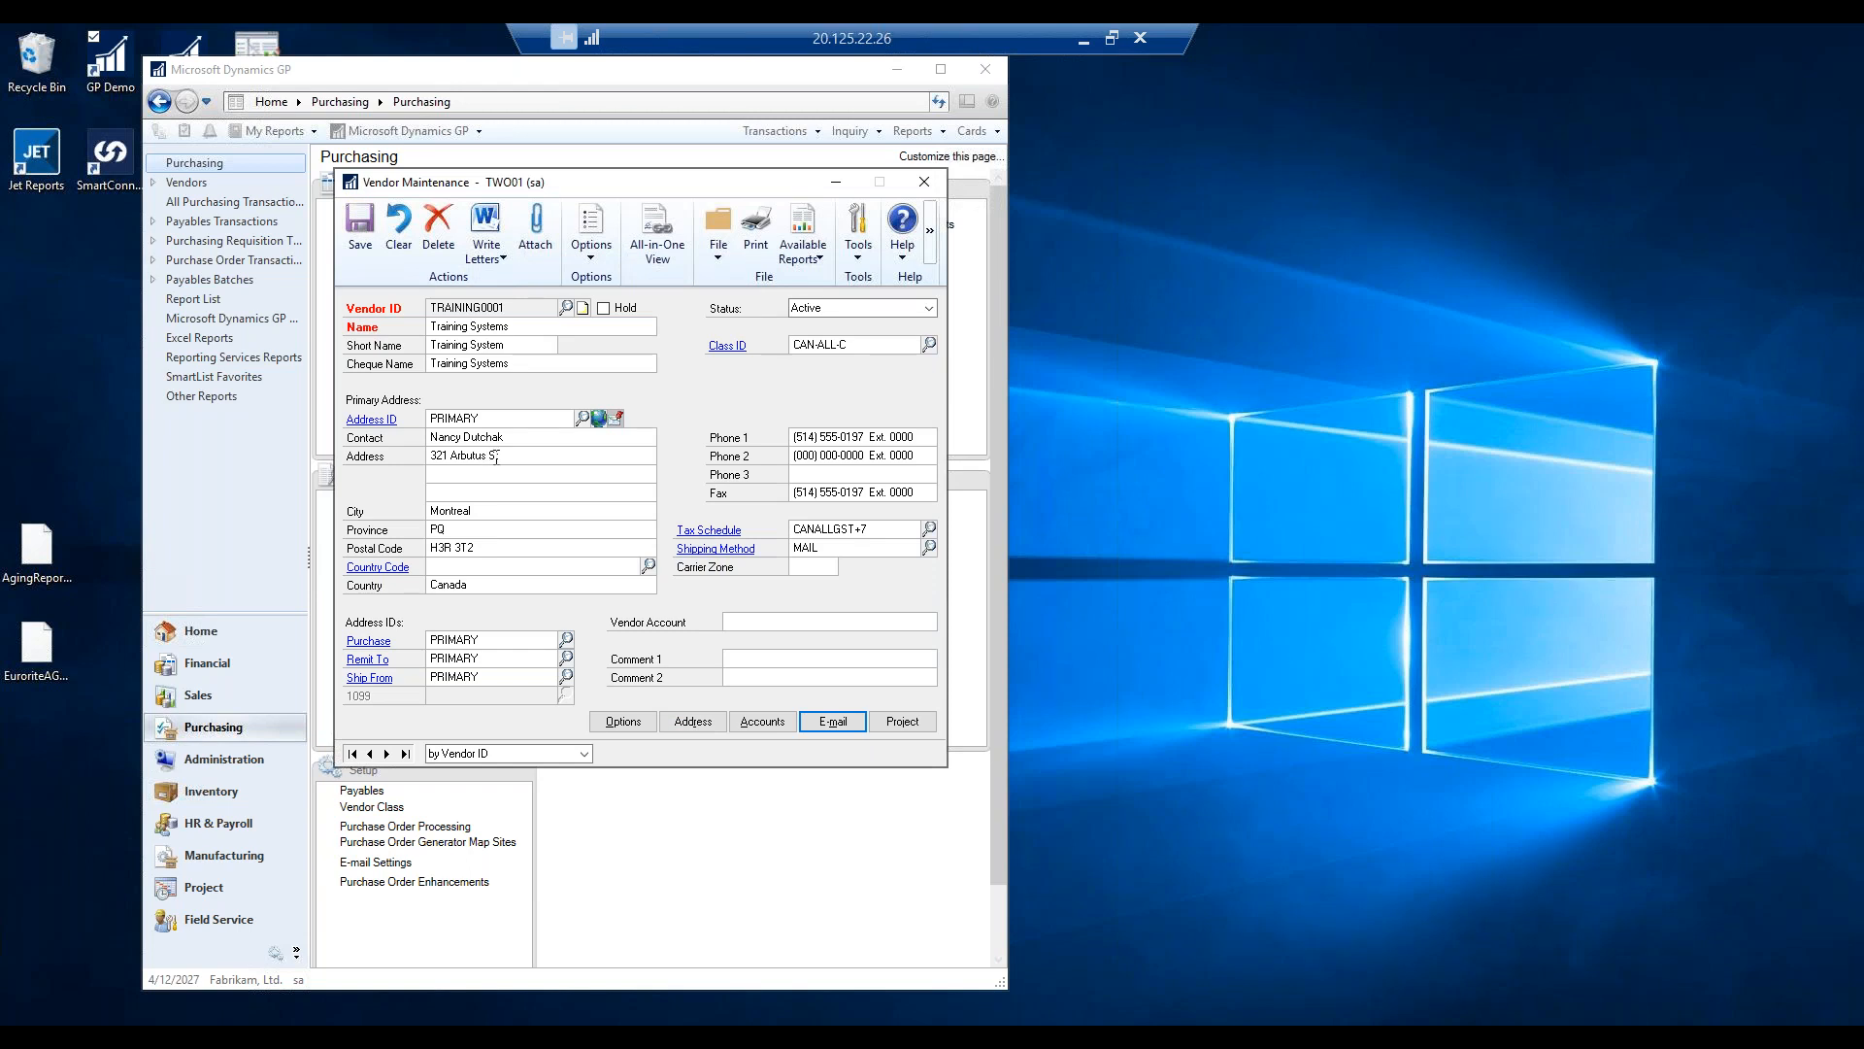
pyautogui.click(369, 660)
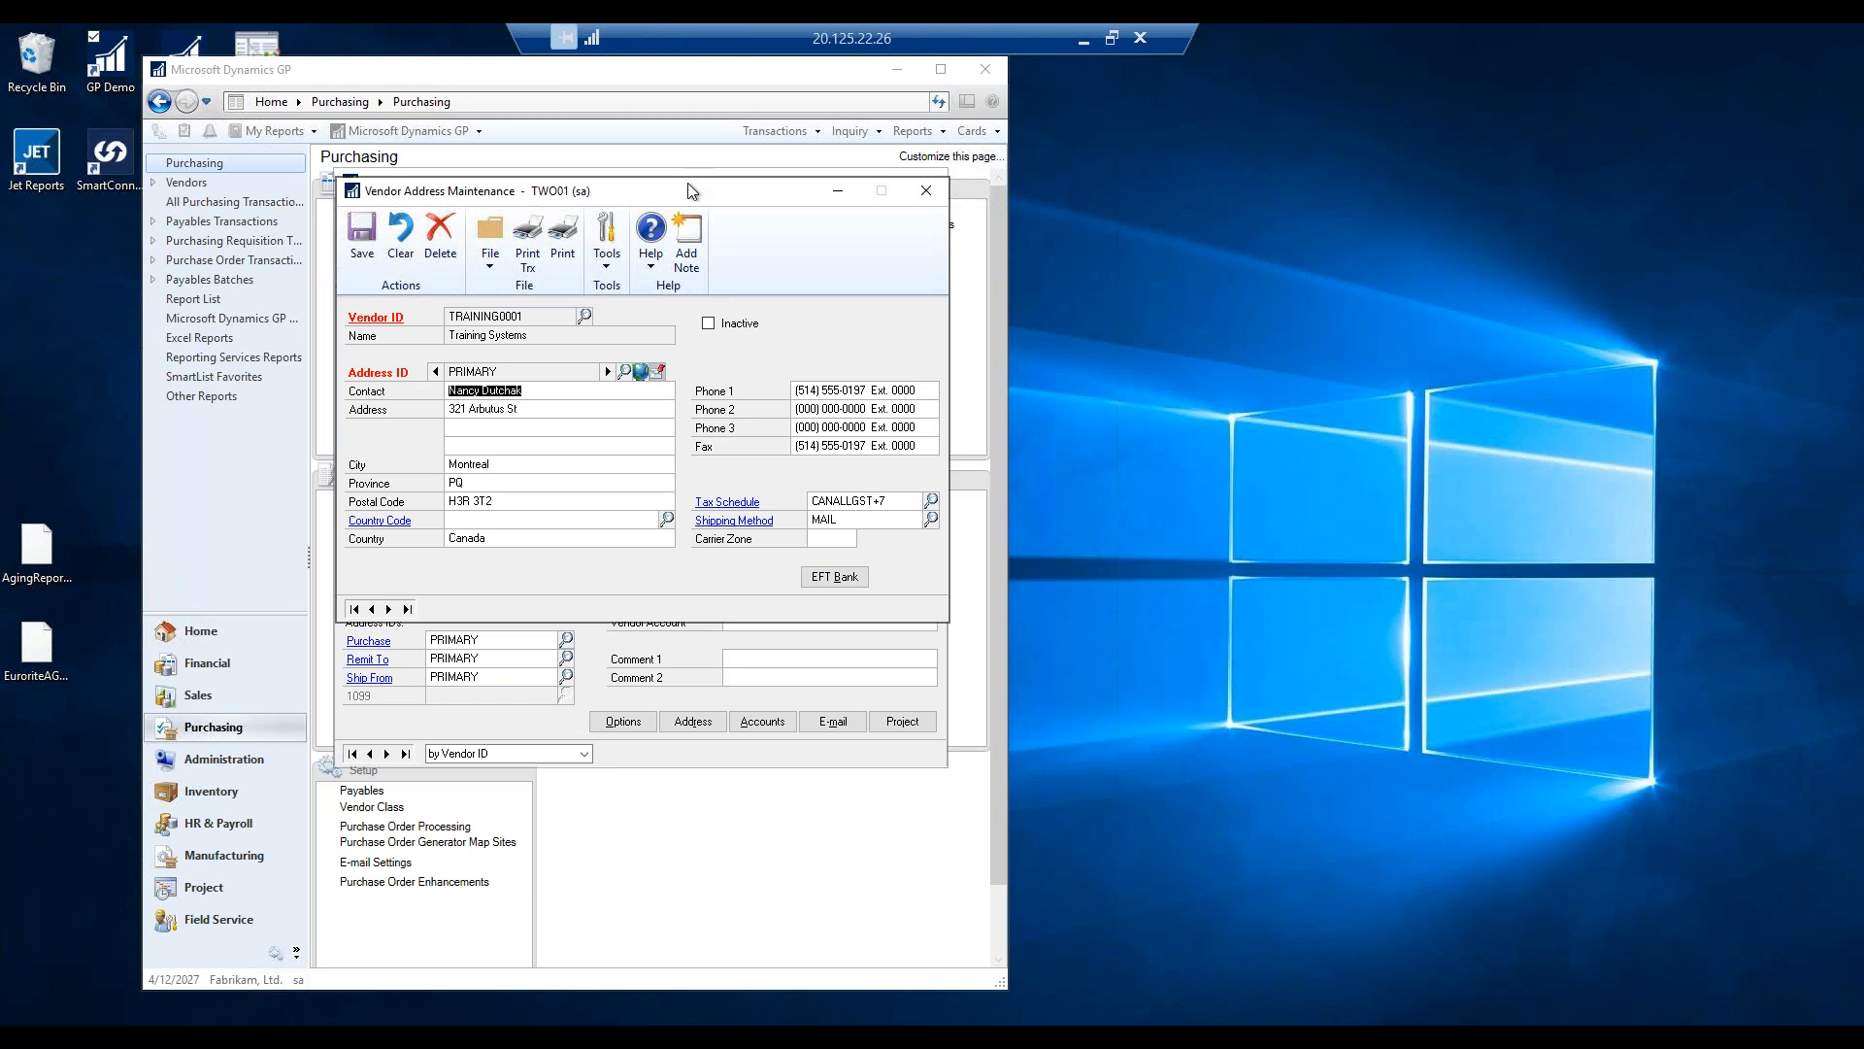
# Open the EFT Bank details for the PRIMARY address and choose Canada as Bank Country/Region.
pyautogui.moveTo(815, 191); pyautogui.dragTo(1444, 172)
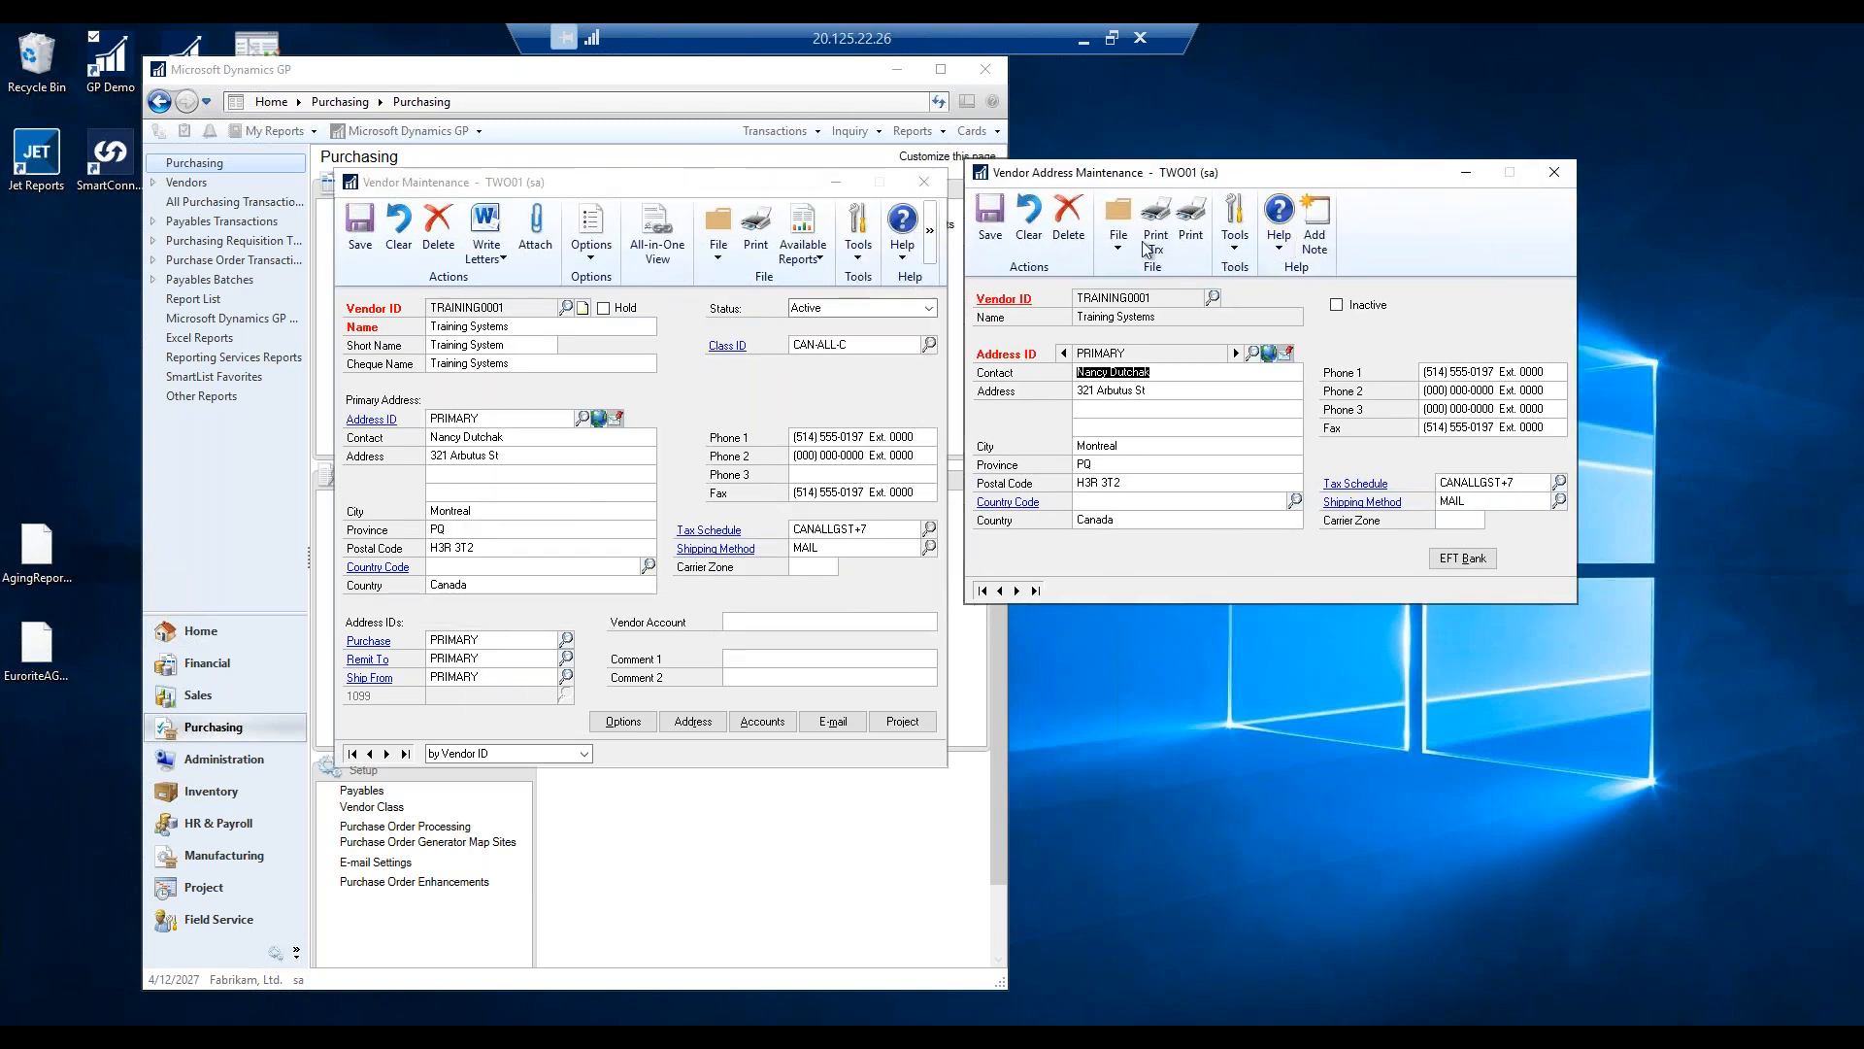
pyautogui.moveTo(1279, 173); pyautogui.dragTo(1129, 173)
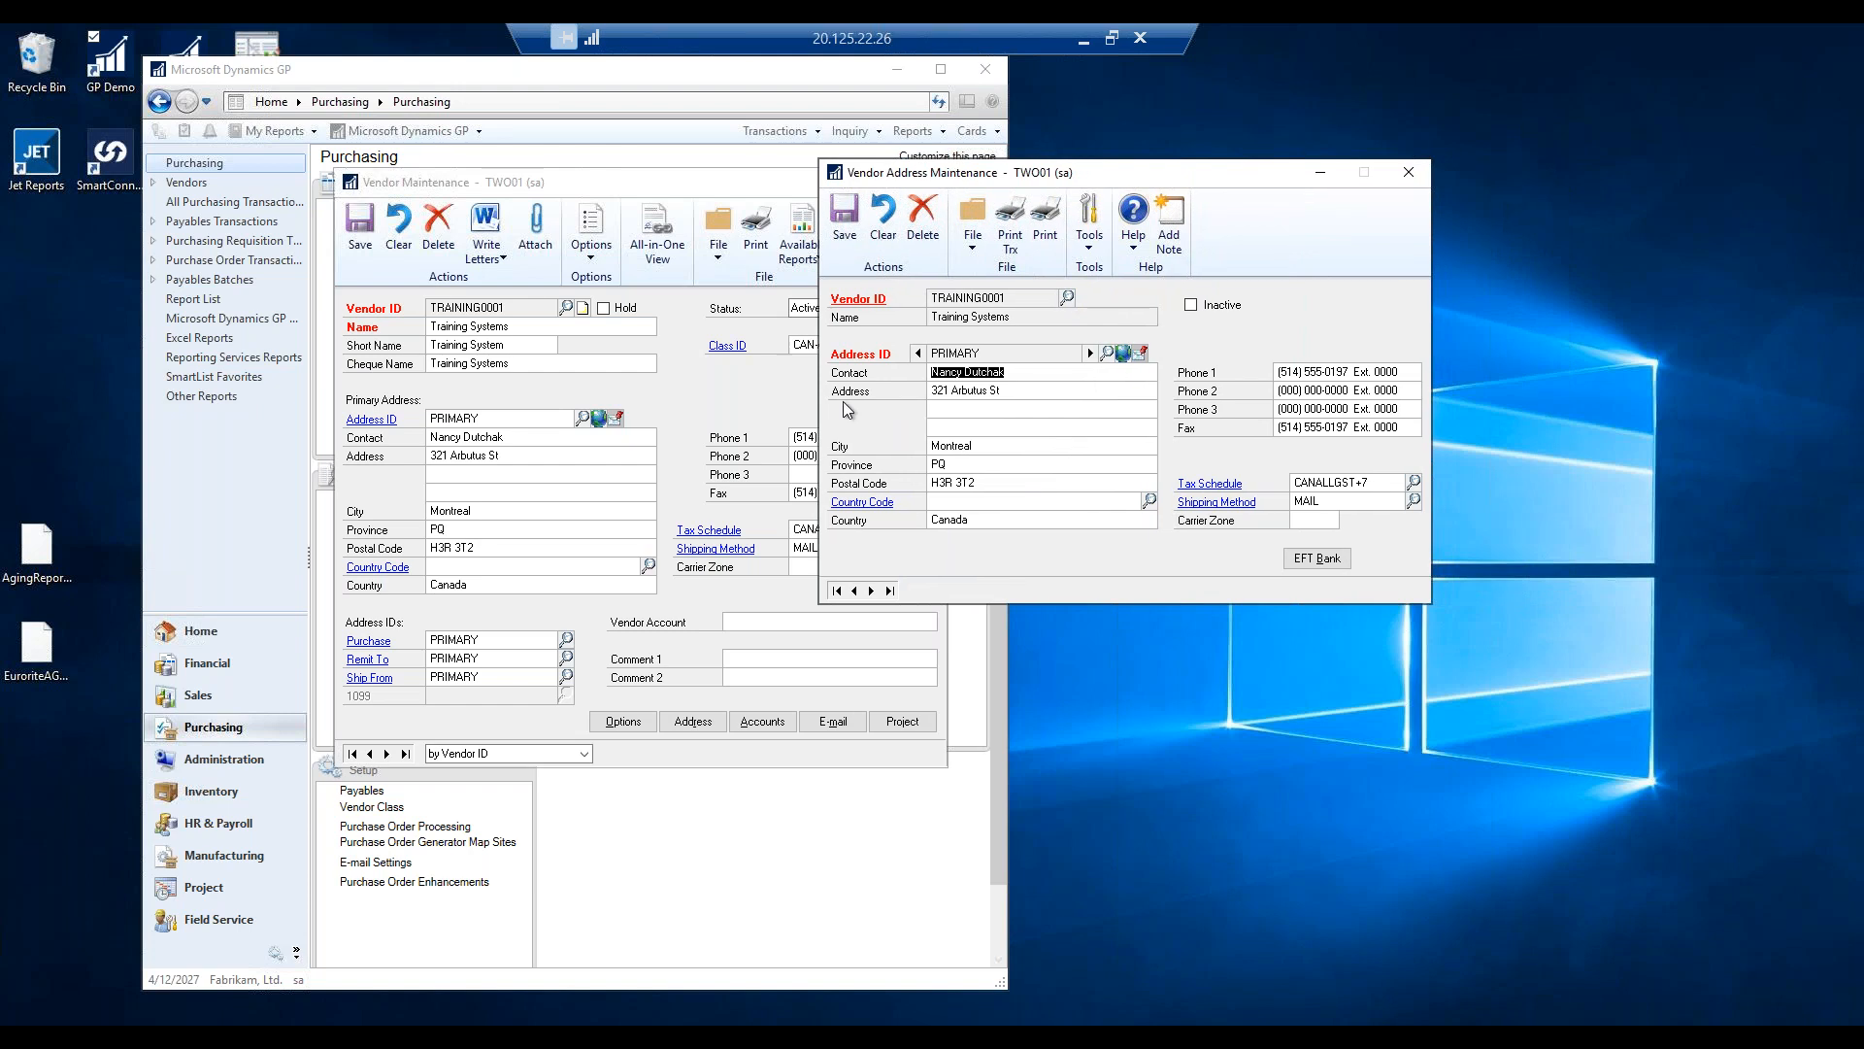
pyautogui.click(1314, 559)
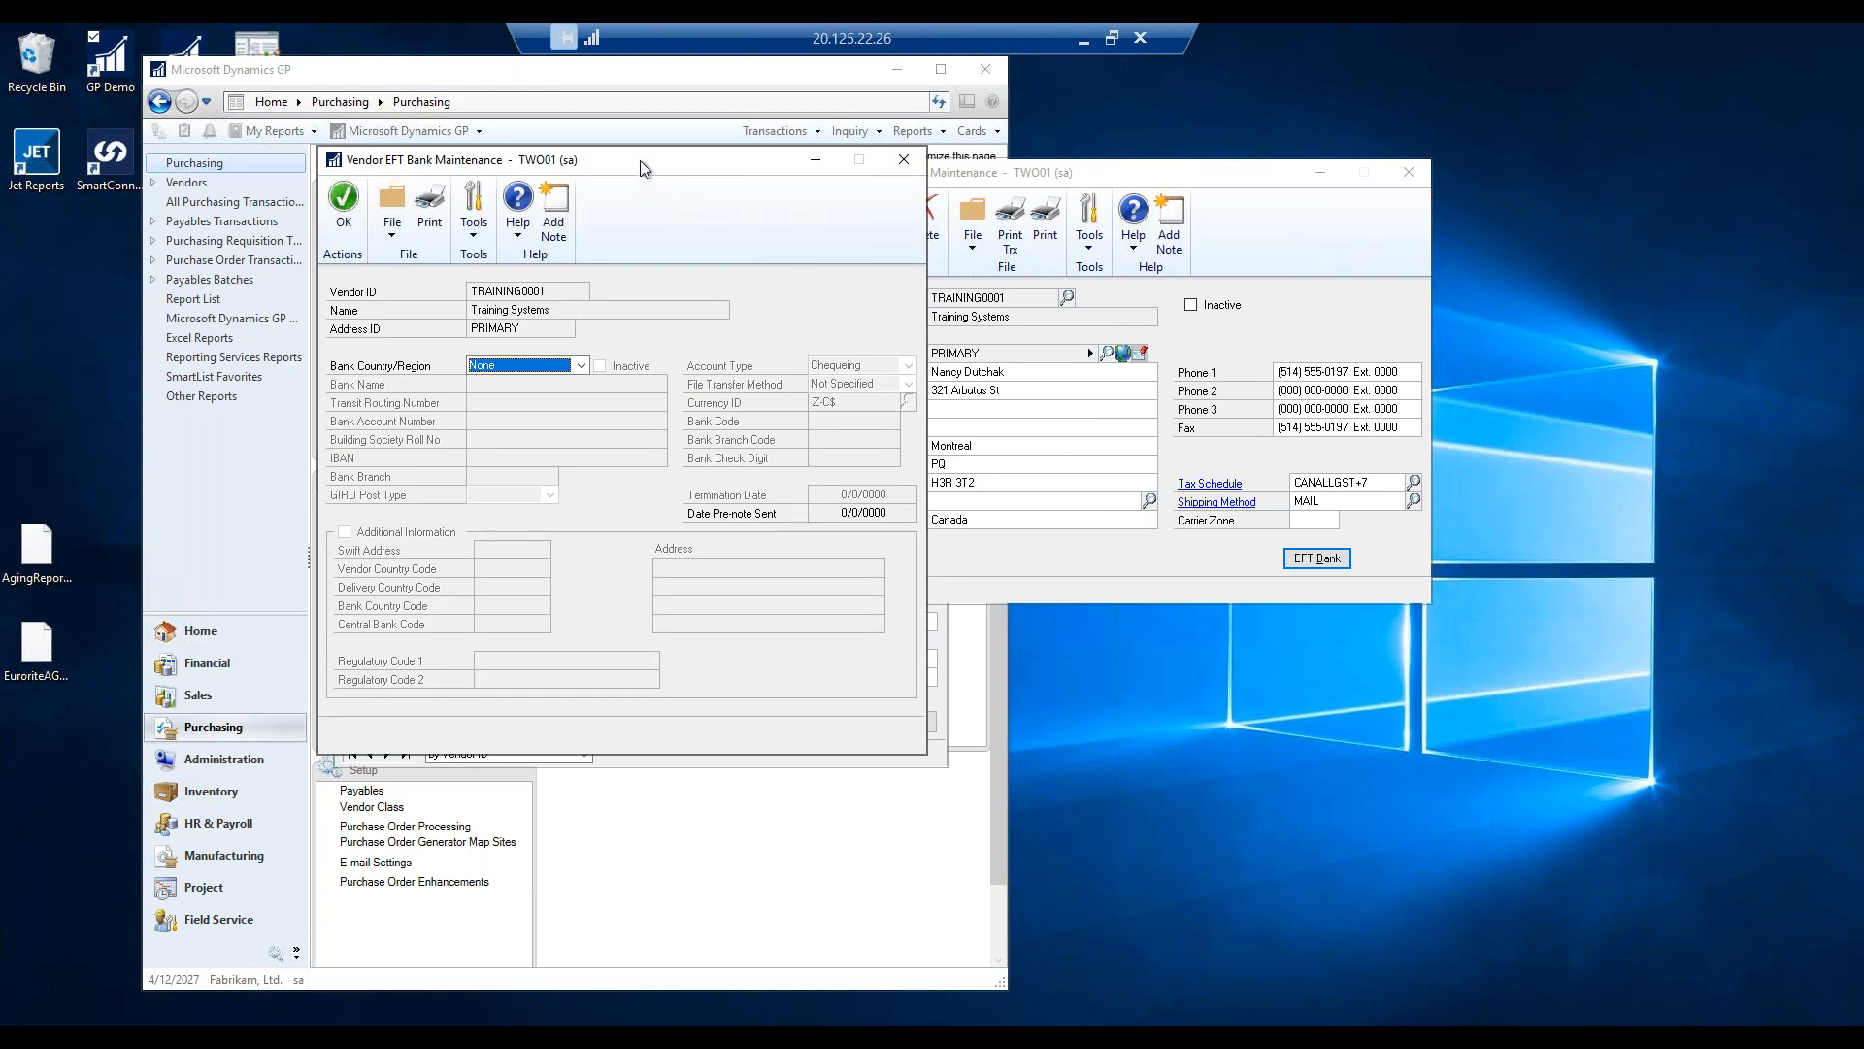
pyautogui.moveTo(640, 160); pyautogui.dragTo(1206, 194)
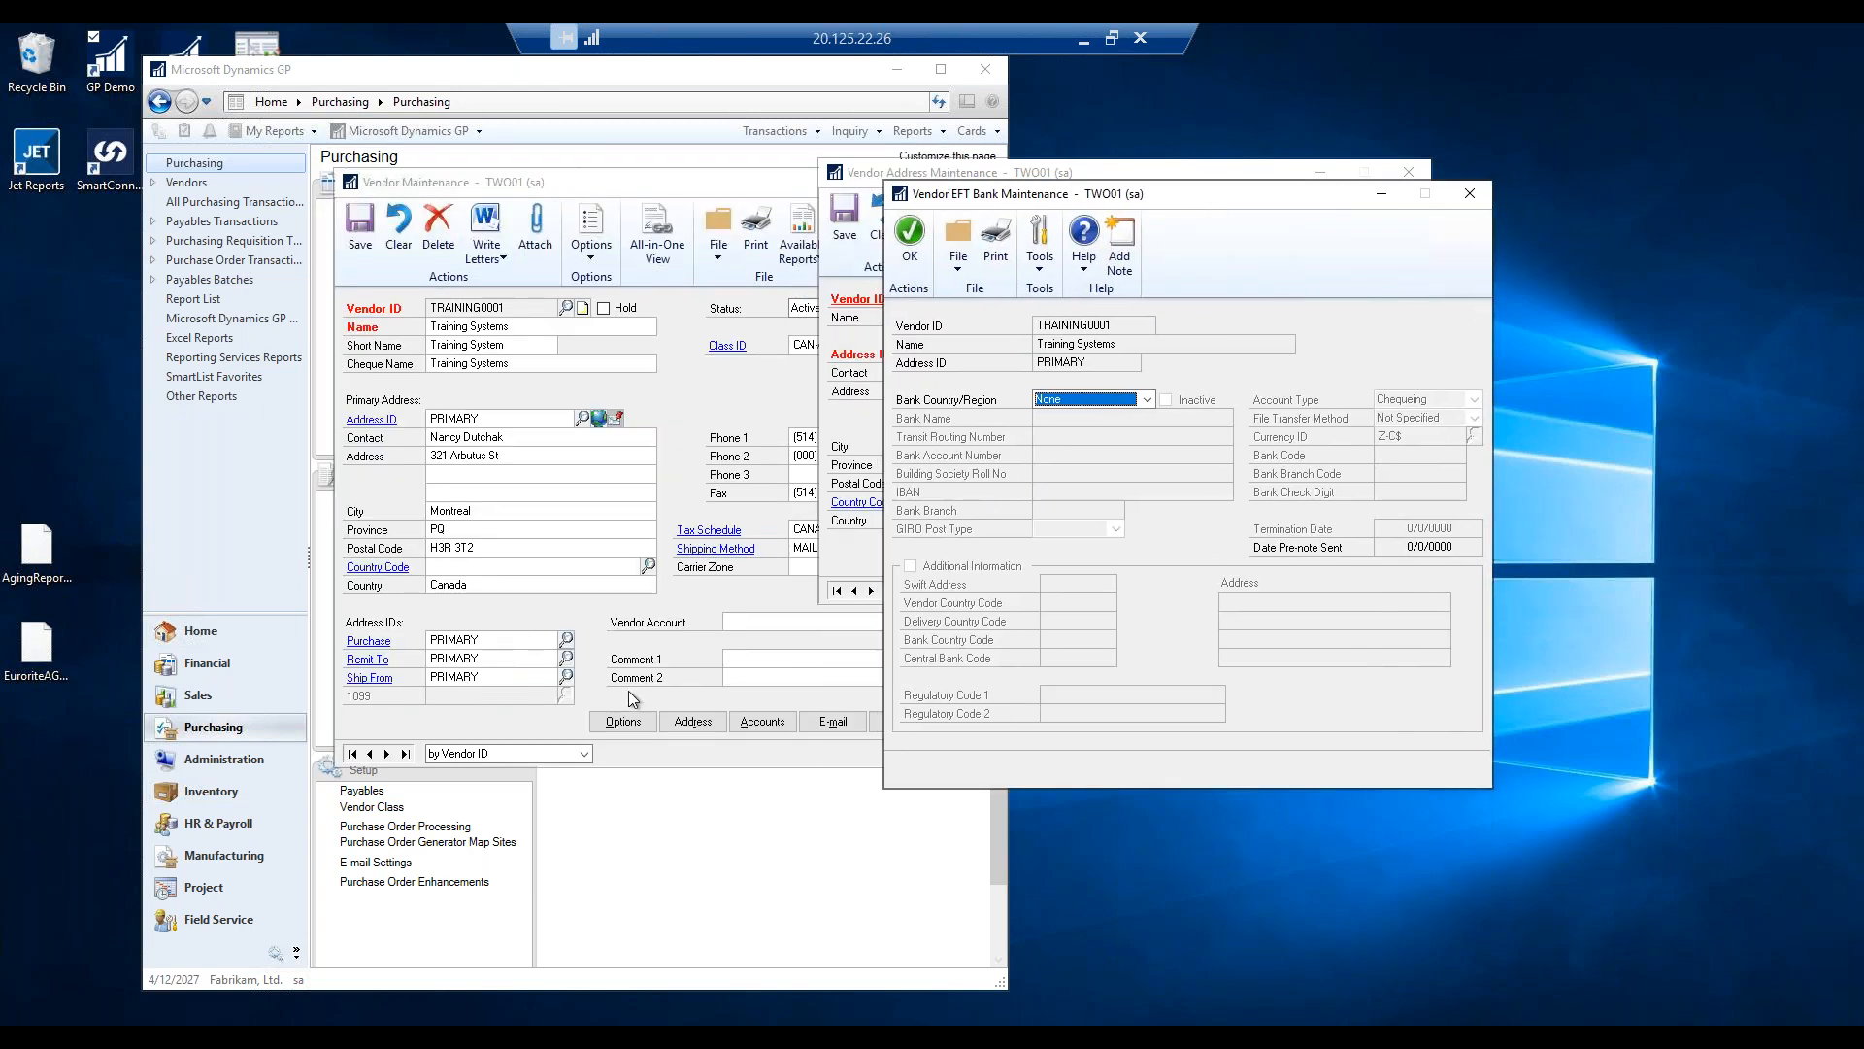
pyautogui.click(1145, 400)
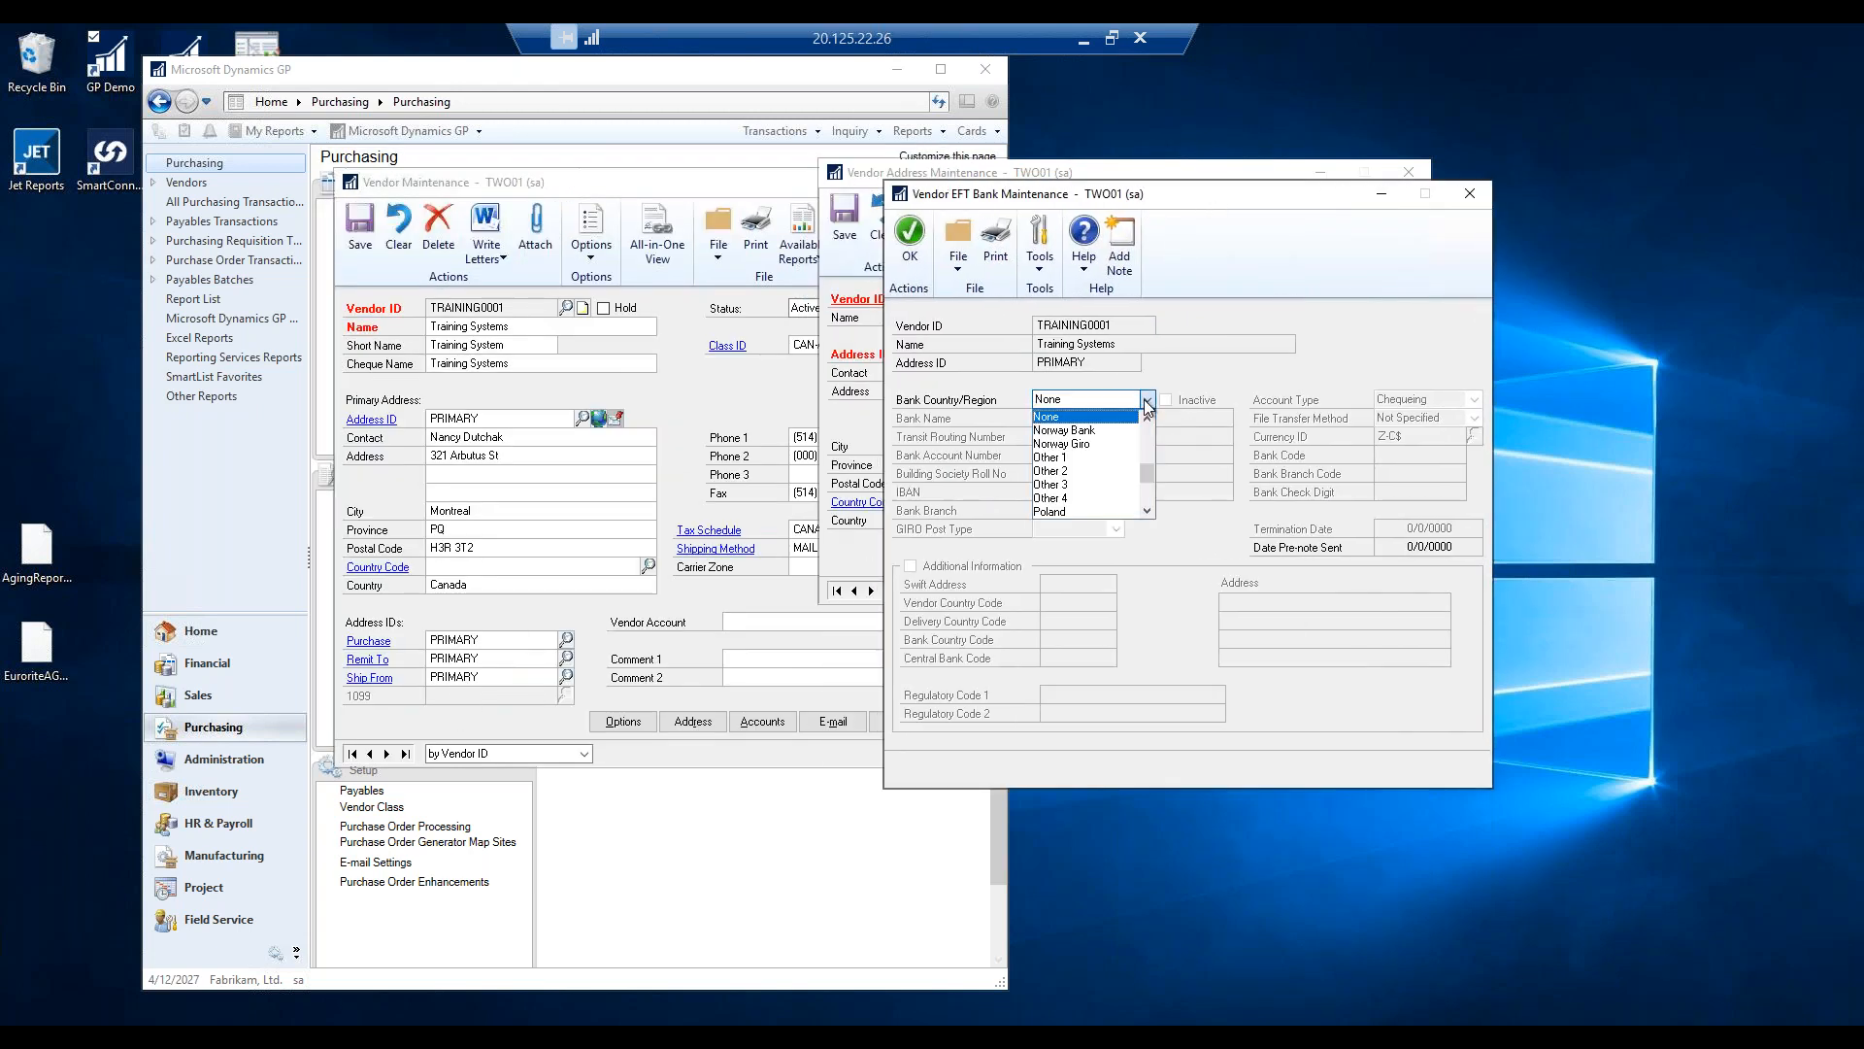
pyautogui.moveTo(1144, 478); pyautogui.dragTo(1146, 422)
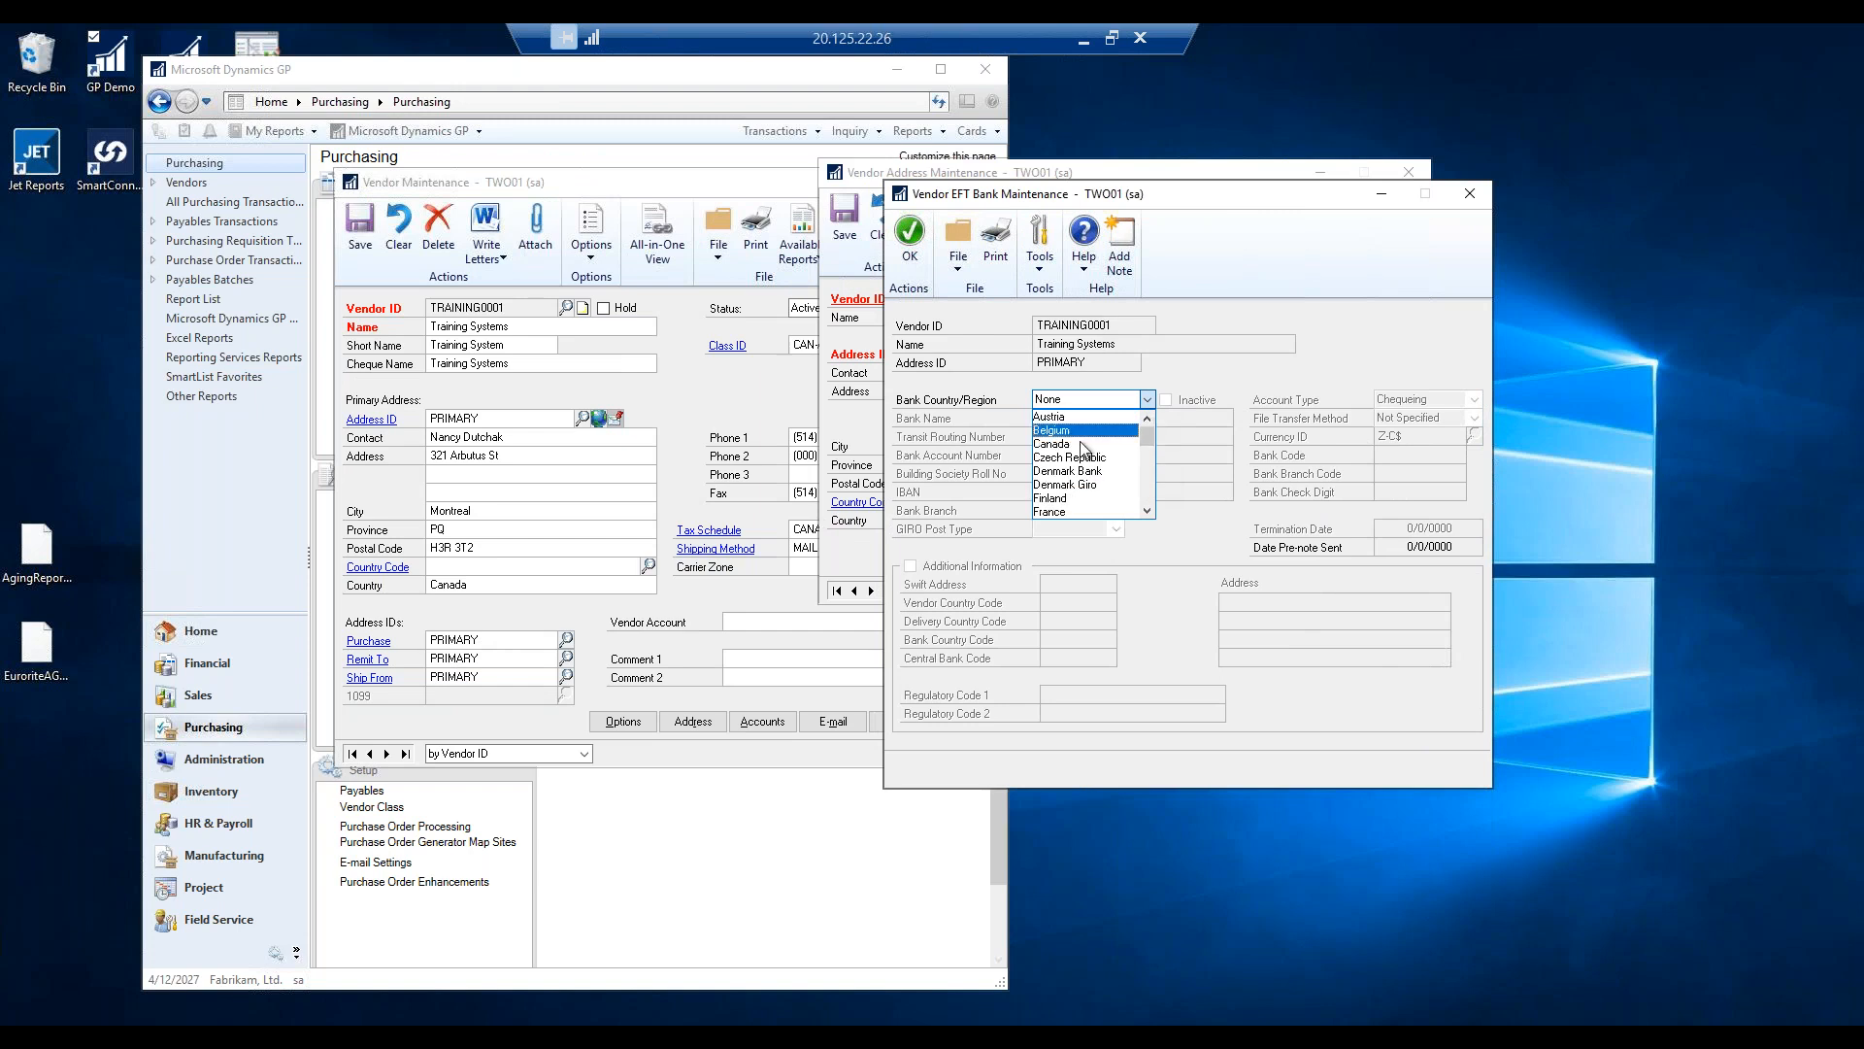
pyautogui.click(1065, 445)
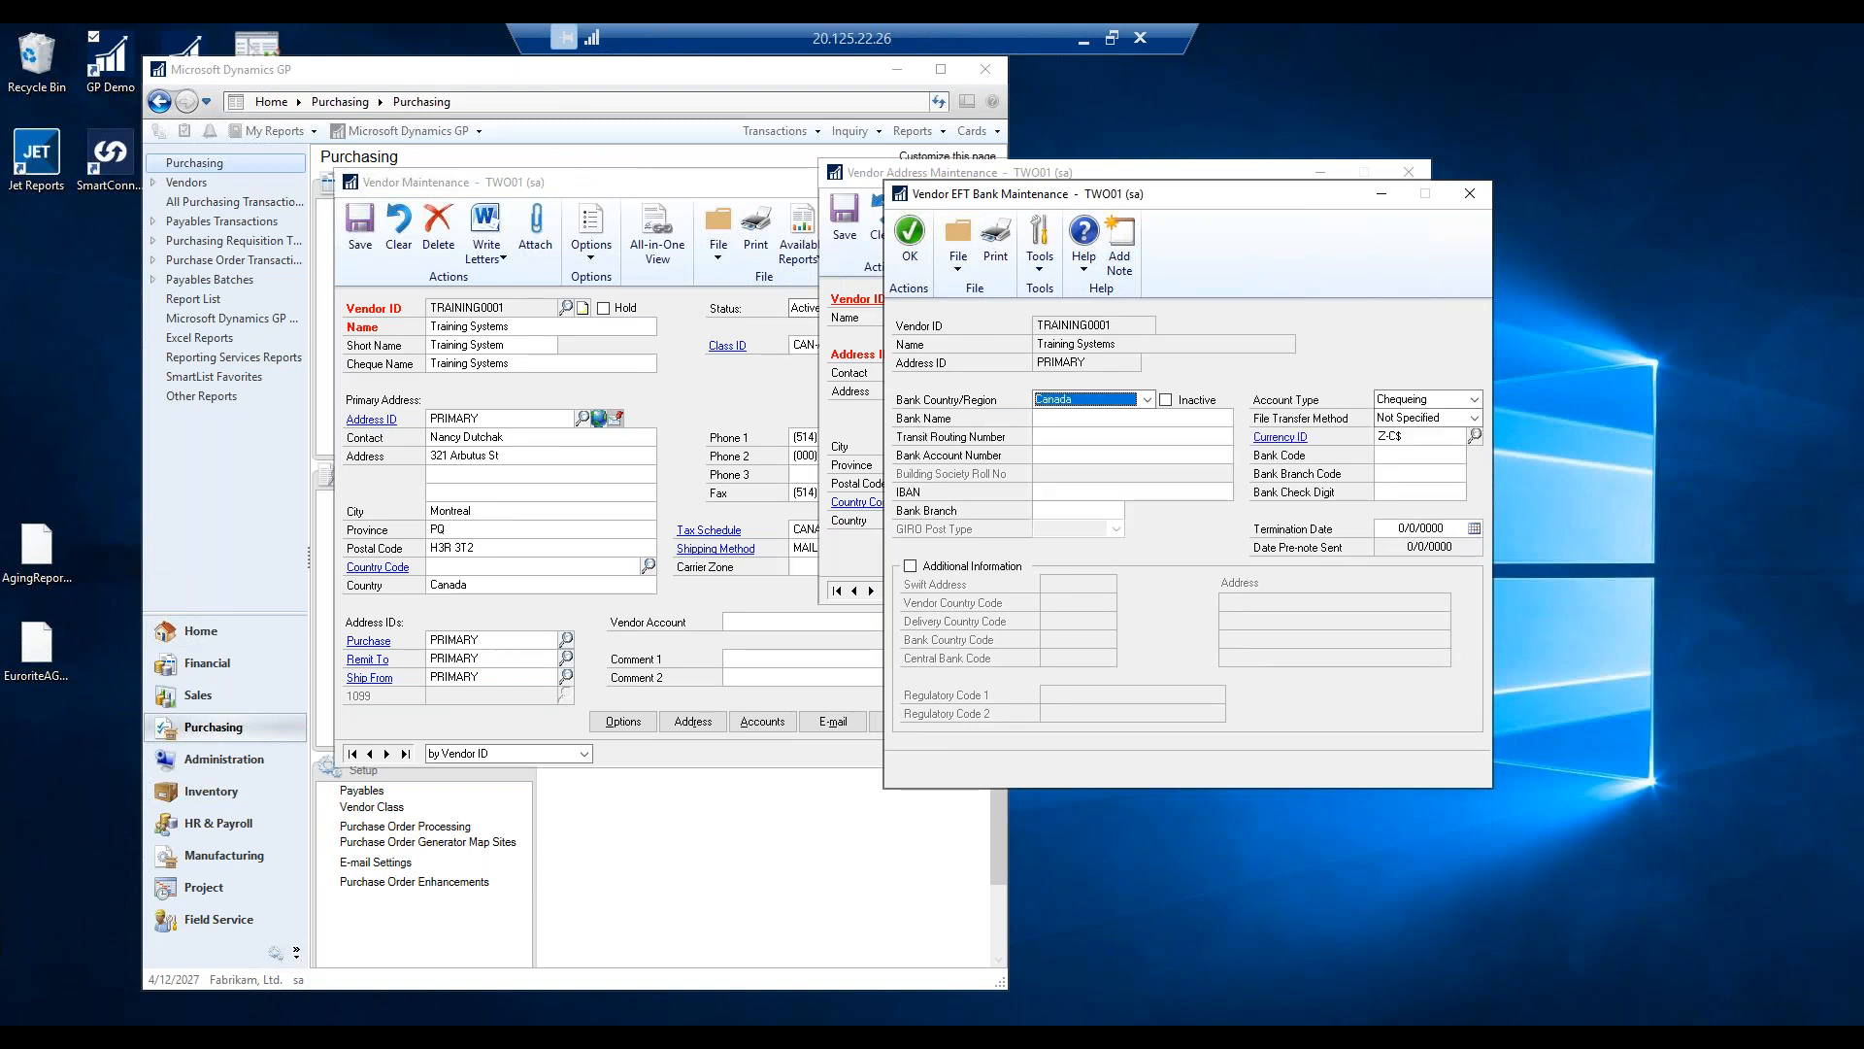
# Replace transit routing number 13654987 with 00306520.
pyautogui.click(1075, 419)
pyautogui.write('00306520')
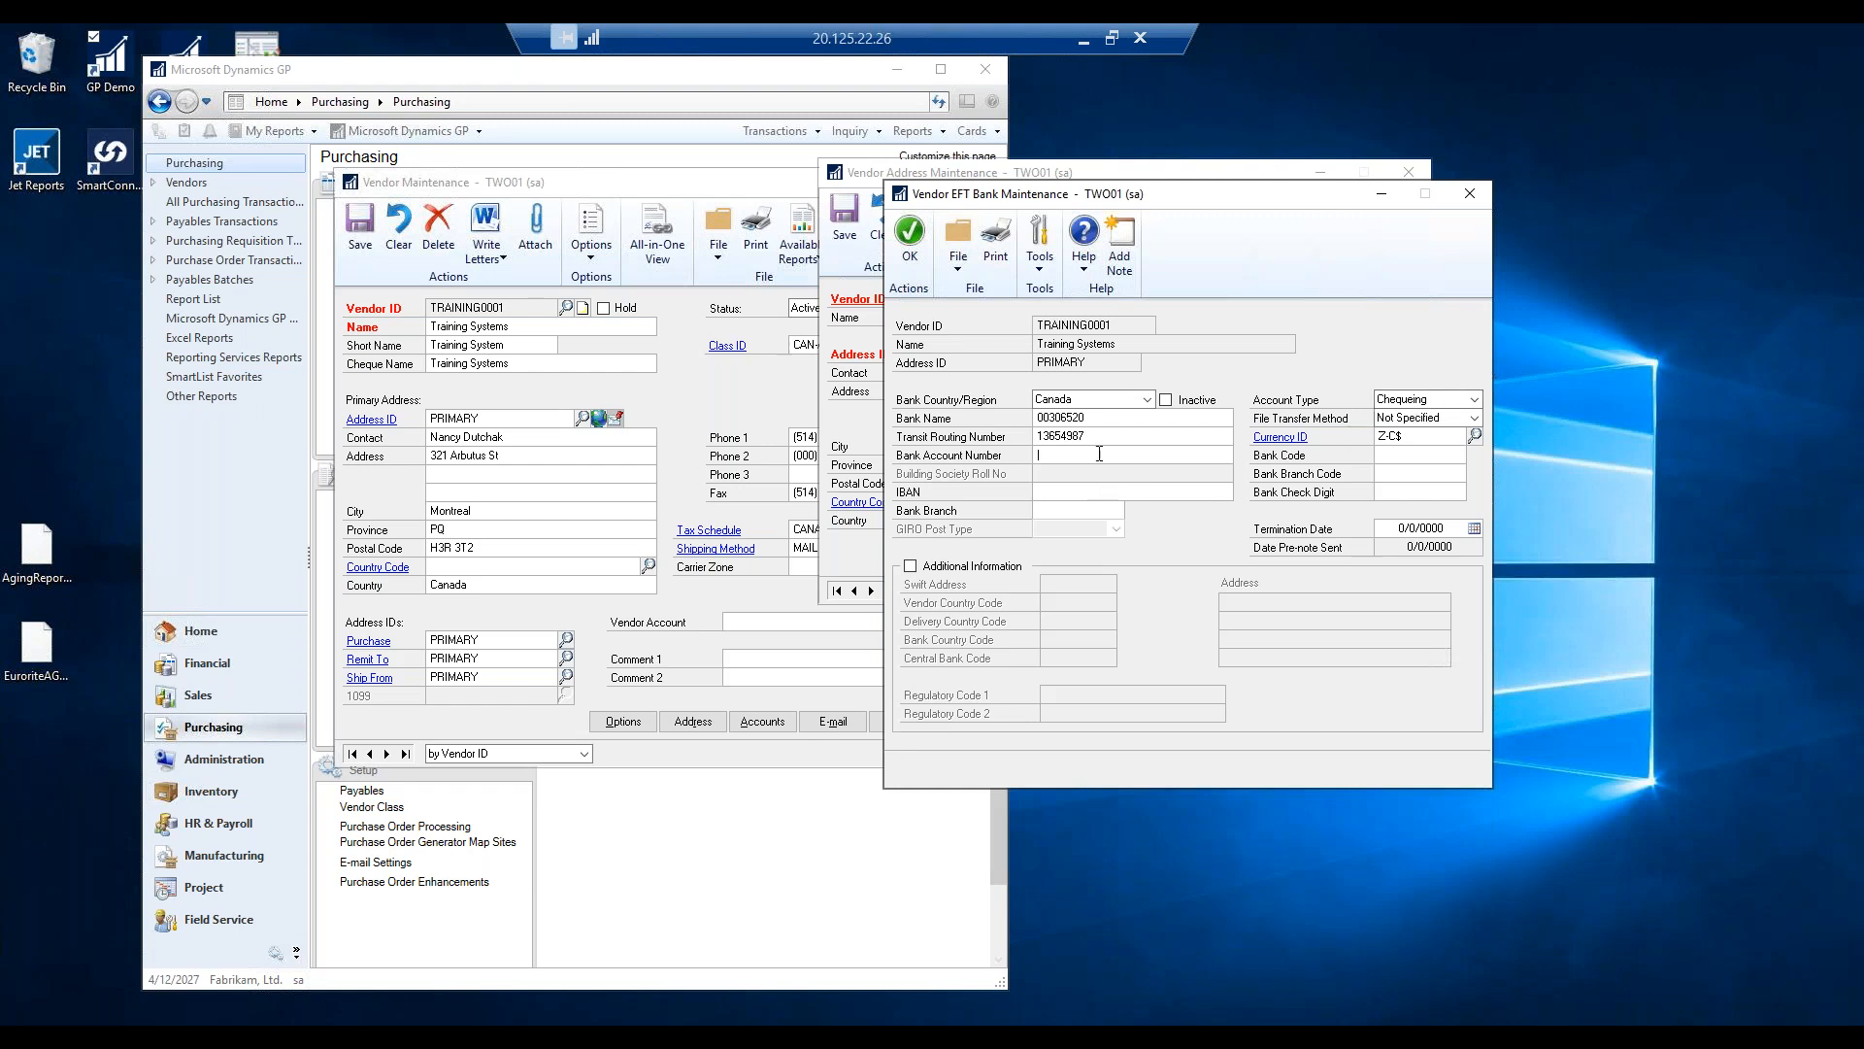
pyautogui.doubleClick(1098, 419)
pyautogui.hotkey('ctrl', 'c')
pyautogui.doubleClick(1097, 437)
pyautogui.hotkey('ctrl', 'v')
# Name the bank Royal Bank and enter the bank account number.
pyautogui.doubleClick(1087, 420)
pyautogui.press('Tab')
pyautogui.press('Tab')
pyautogui.press('Tab')
pyautogui.click(1412, 420)
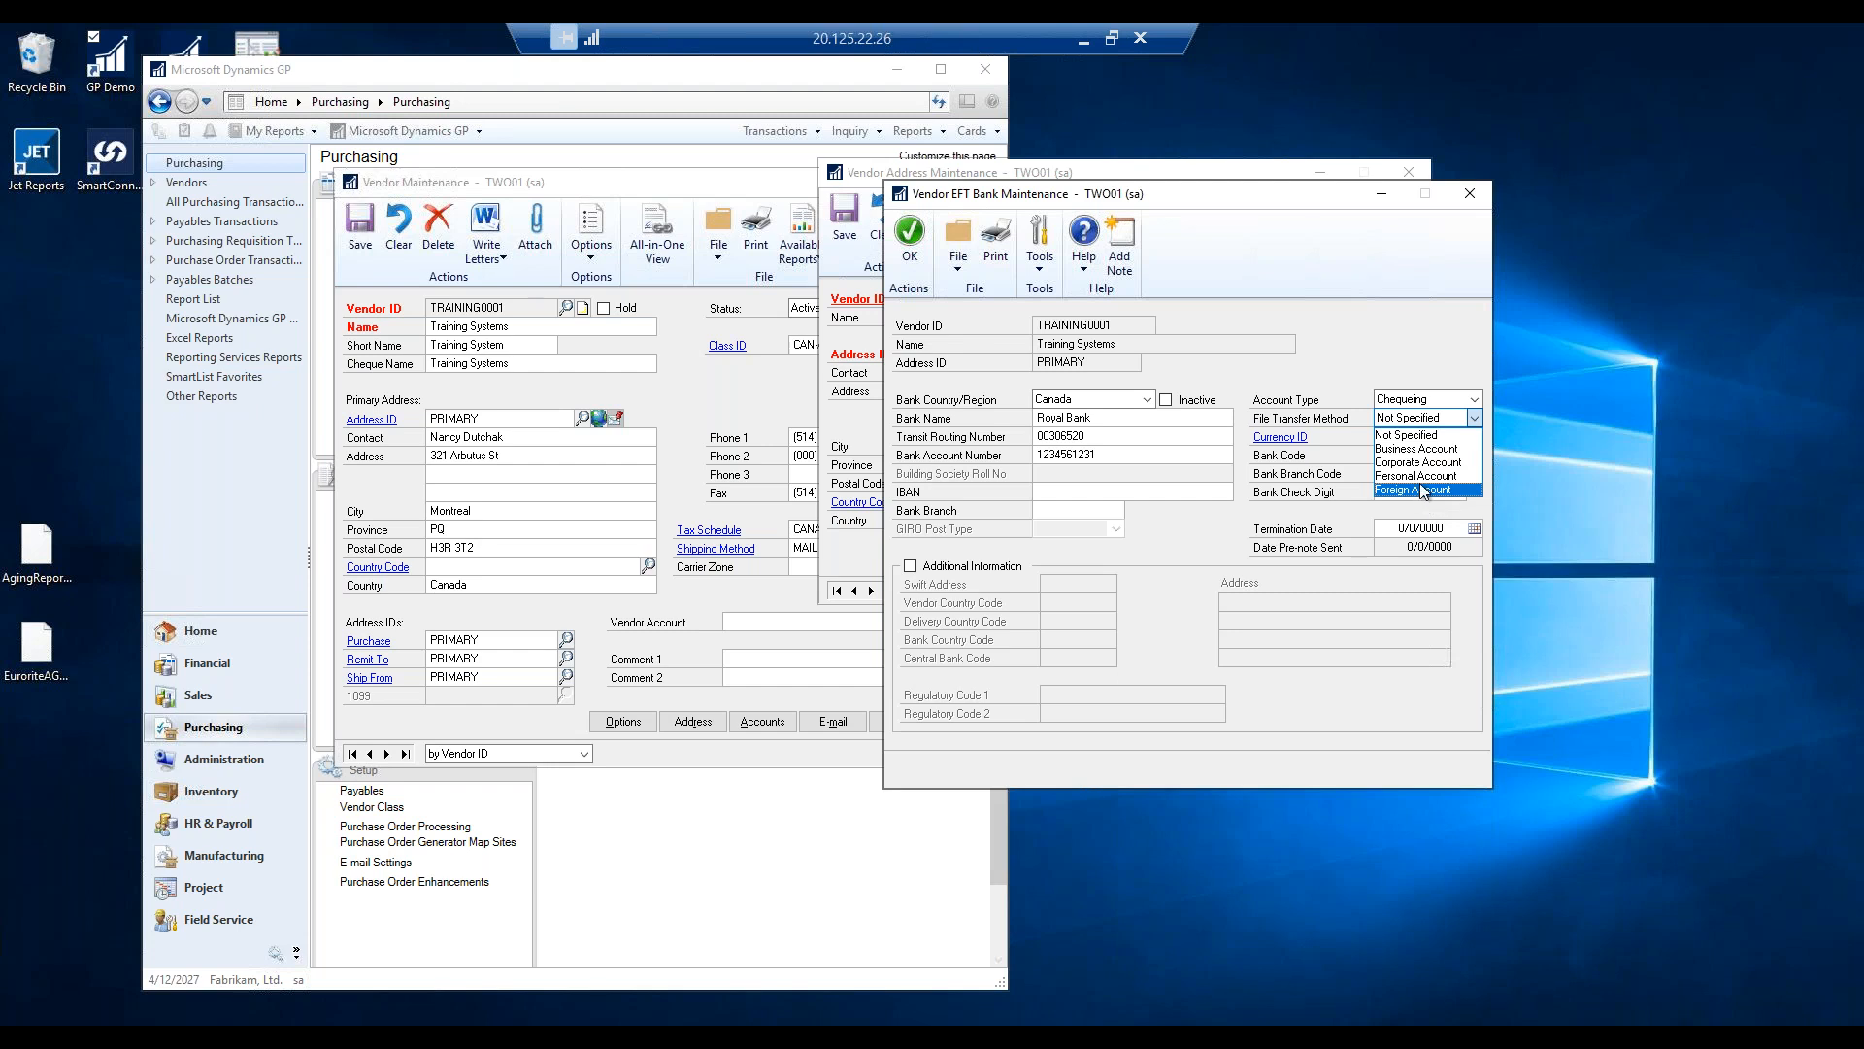
pyautogui.click(1407, 435)
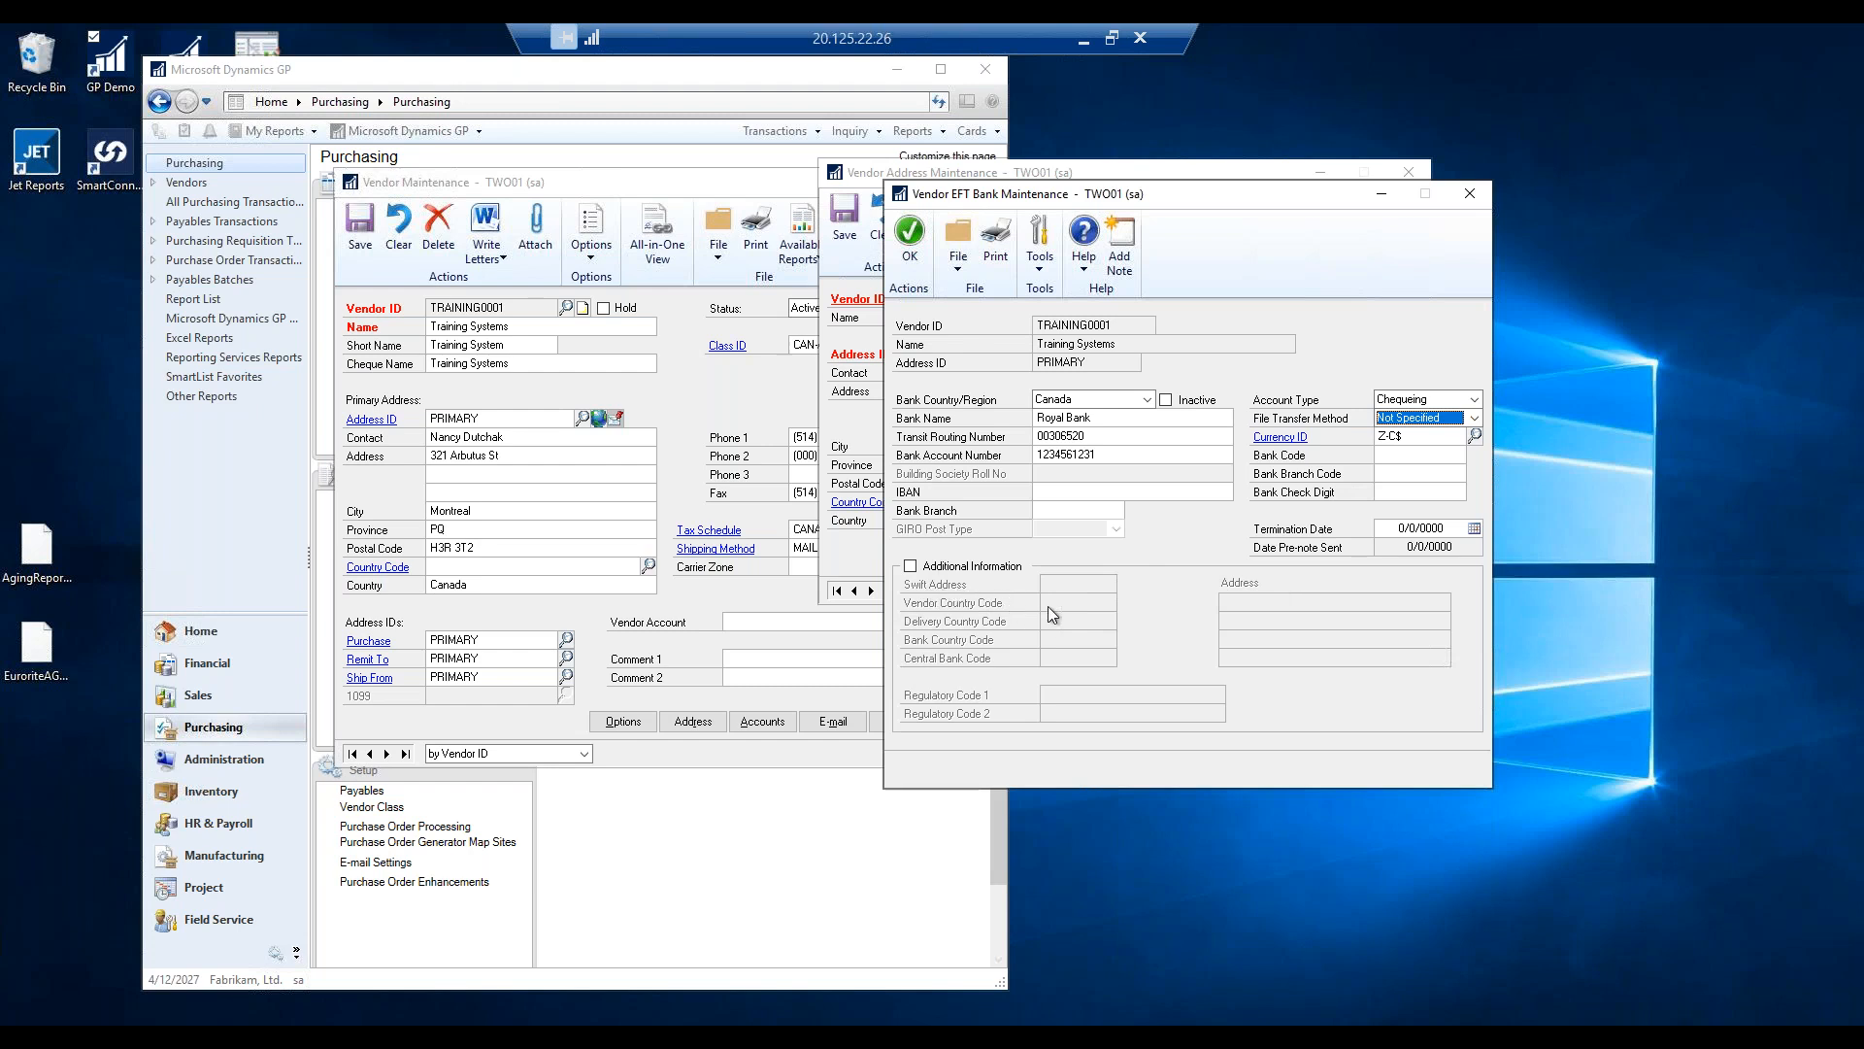
pyautogui.click(913, 567)
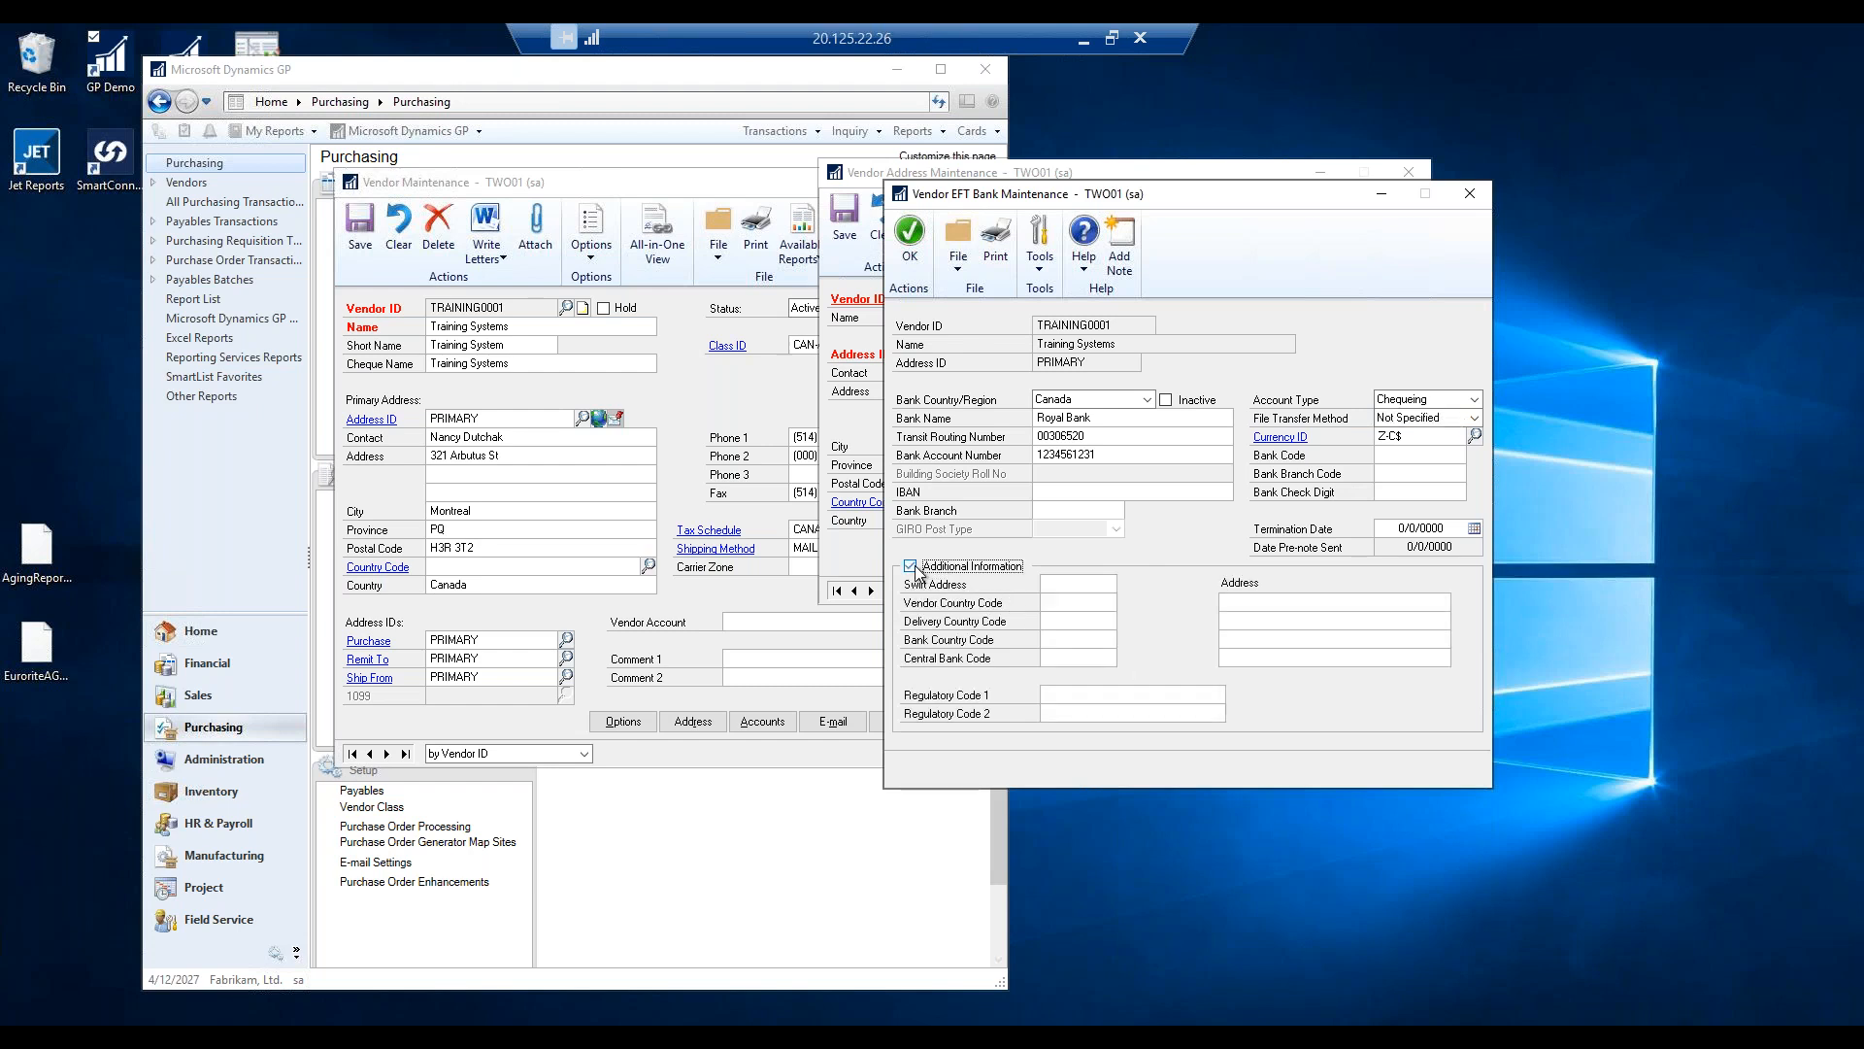
pyautogui.click(914, 567)
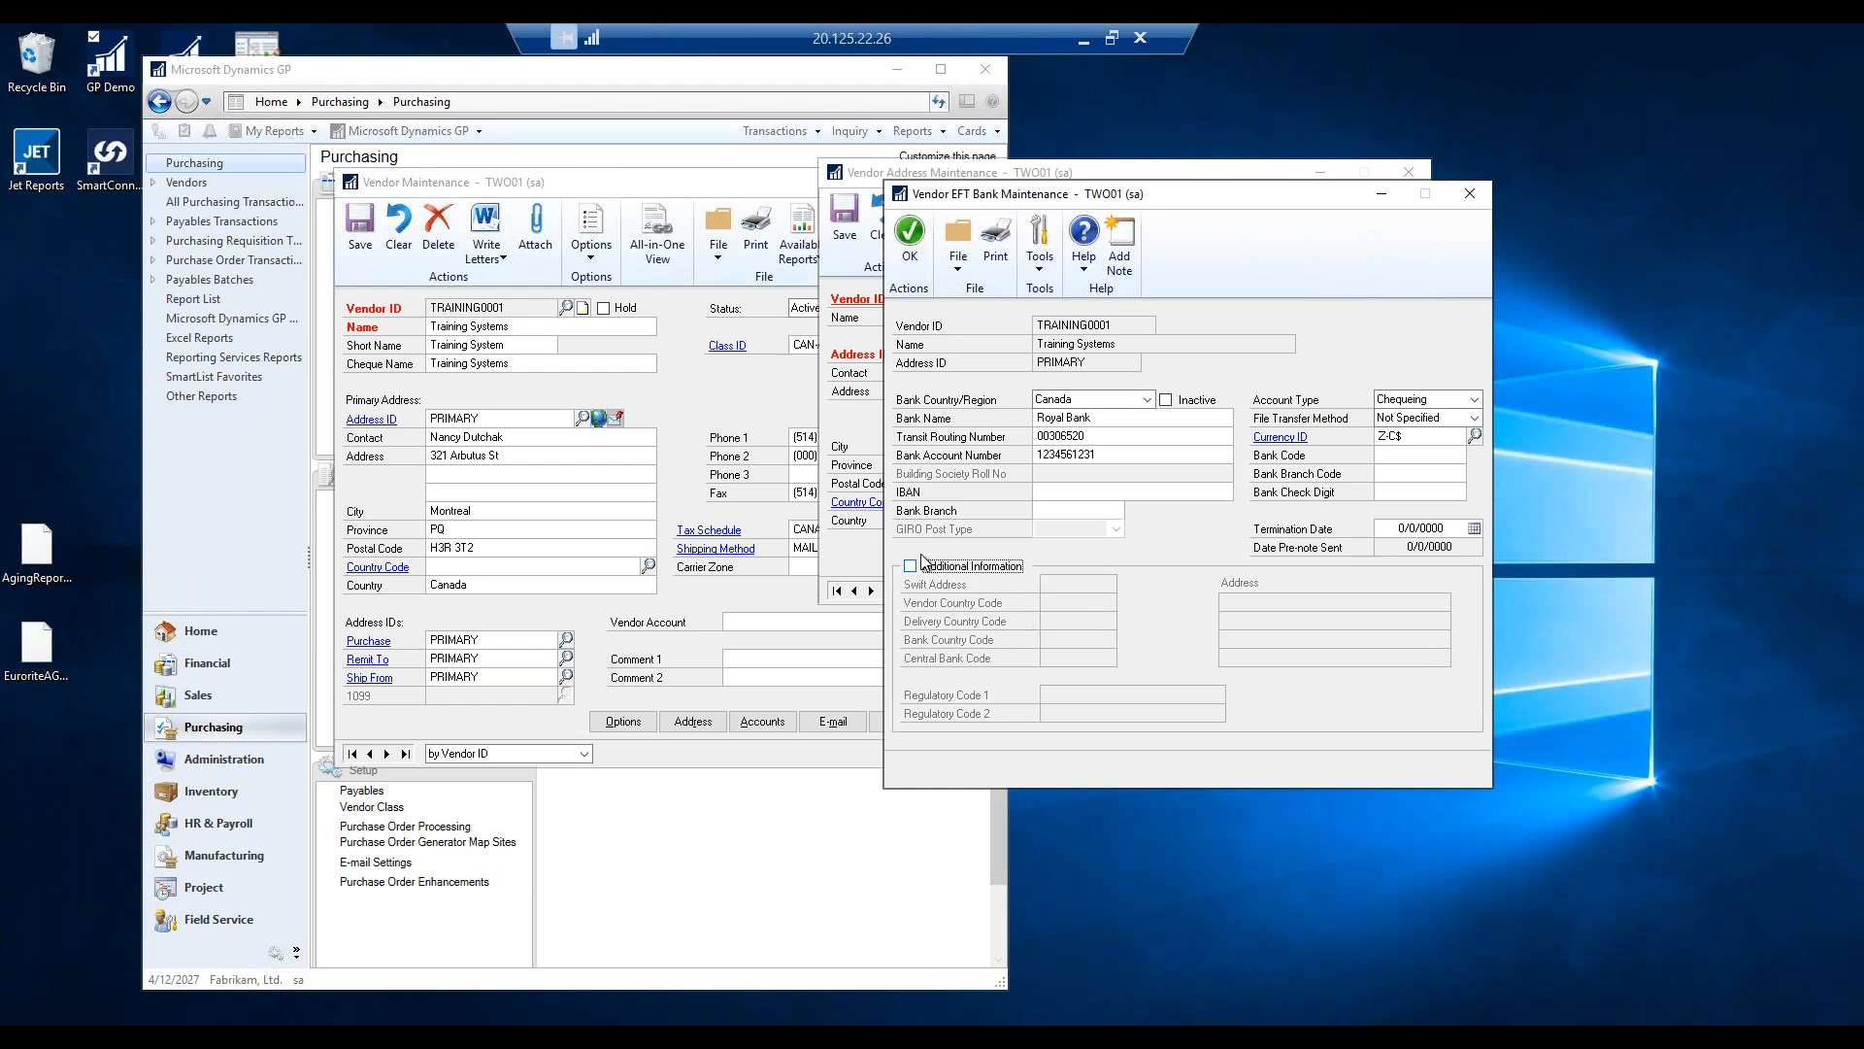
# Accept the EFT bank details, then save and close Vendor Address Maintenance and Vendor Maintenance.
pyautogui.click(916, 245)
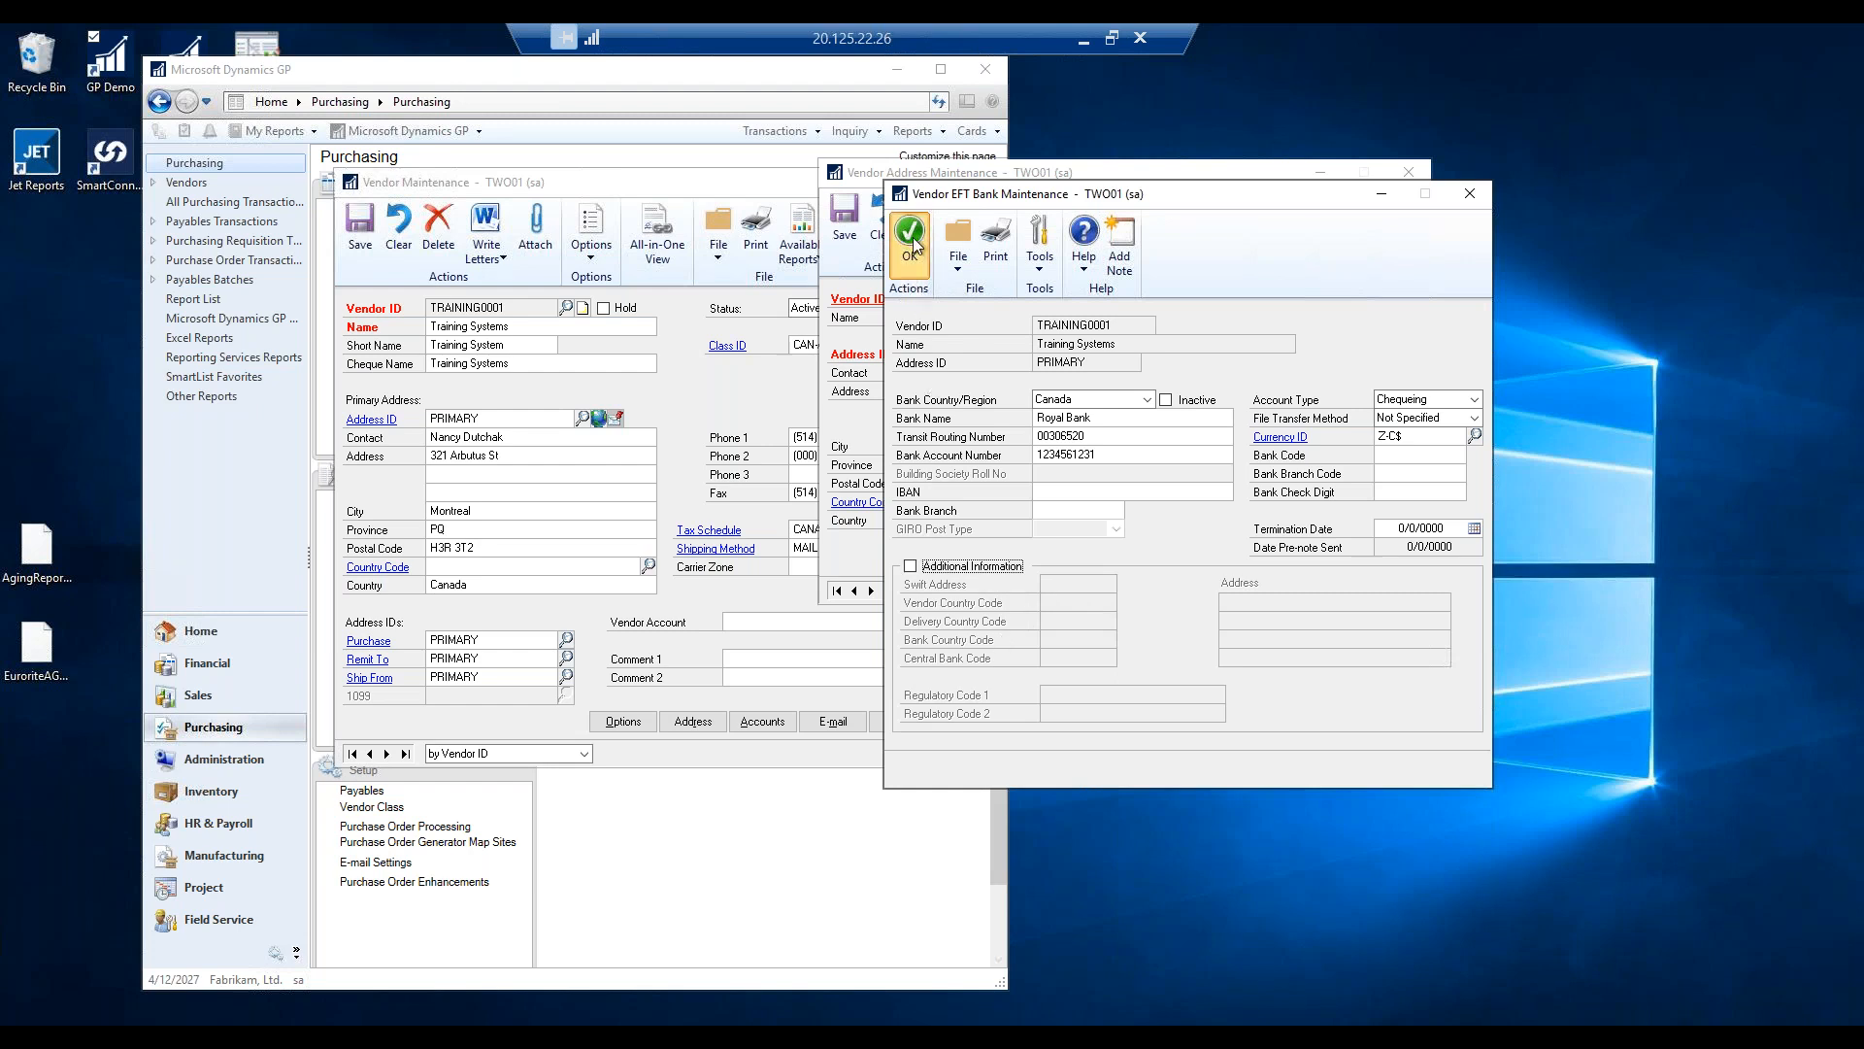
pyautogui.click(854, 213)
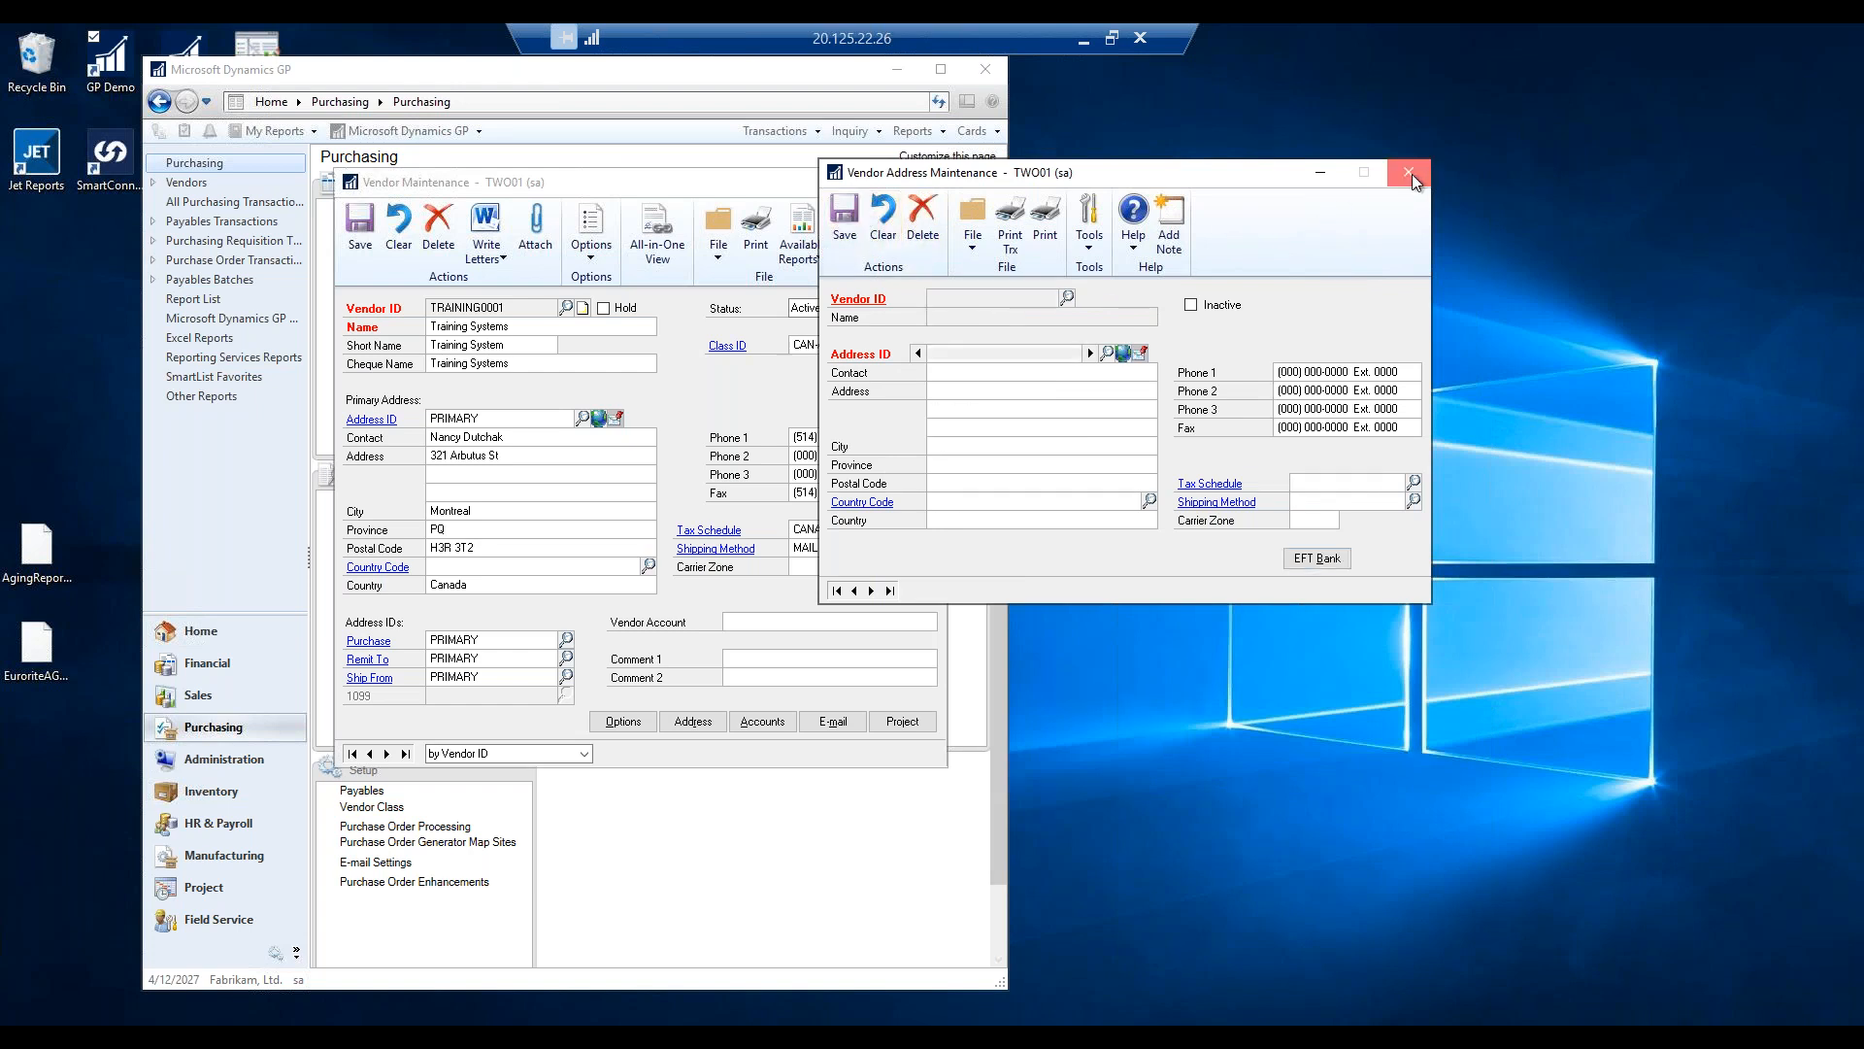
pyautogui.click(1410, 174)
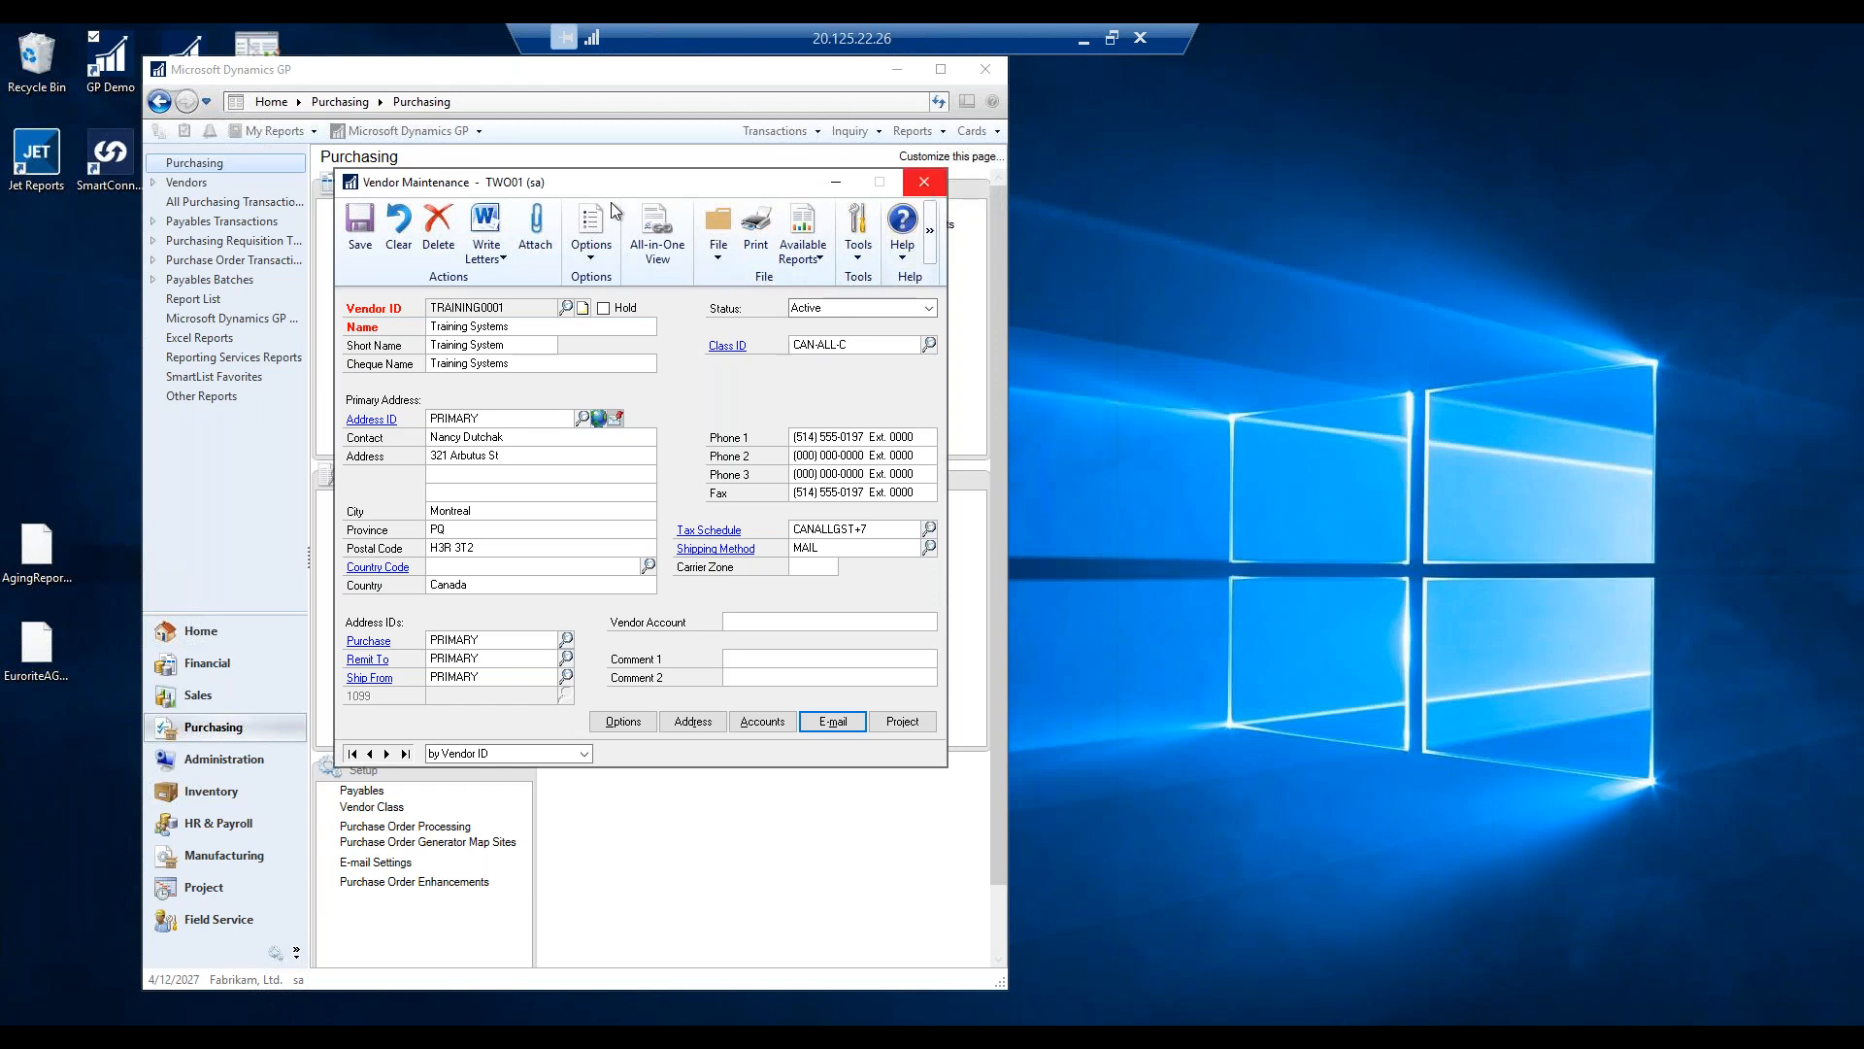
pyautogui.click(361, 229)
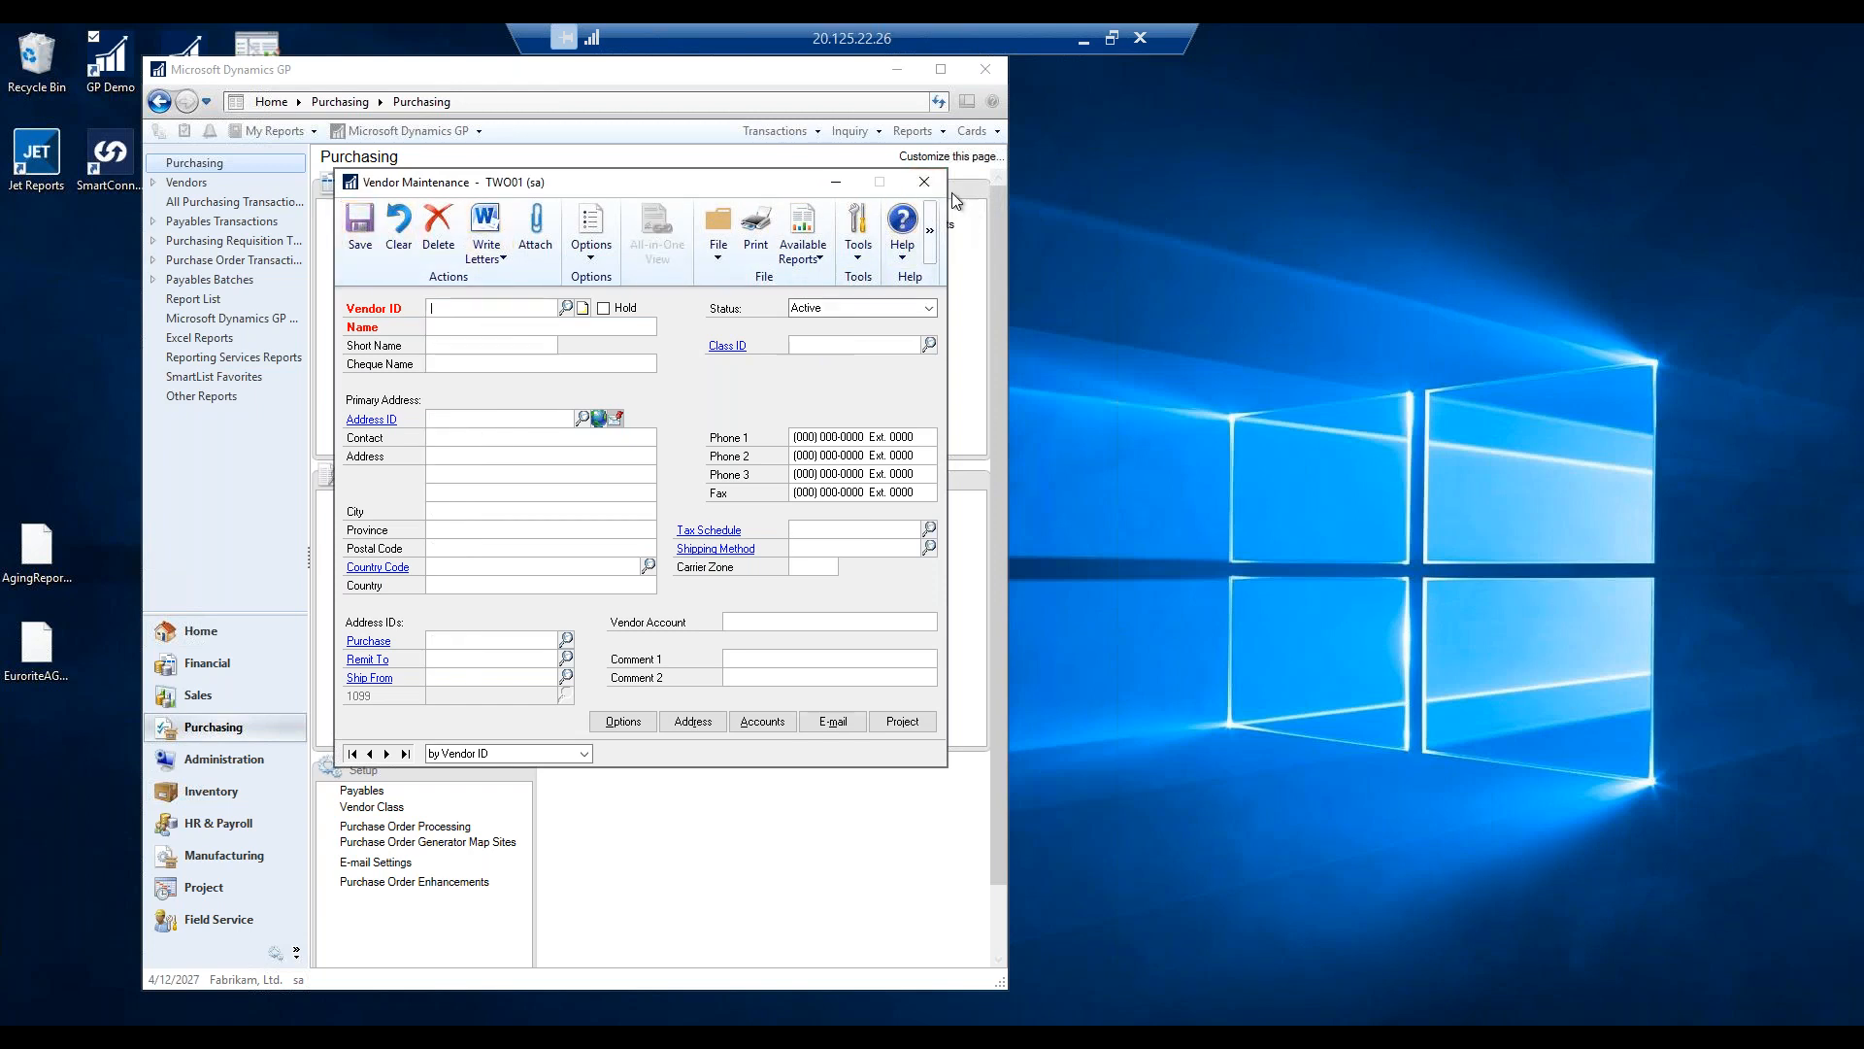
pyautogui.click(924, 182)
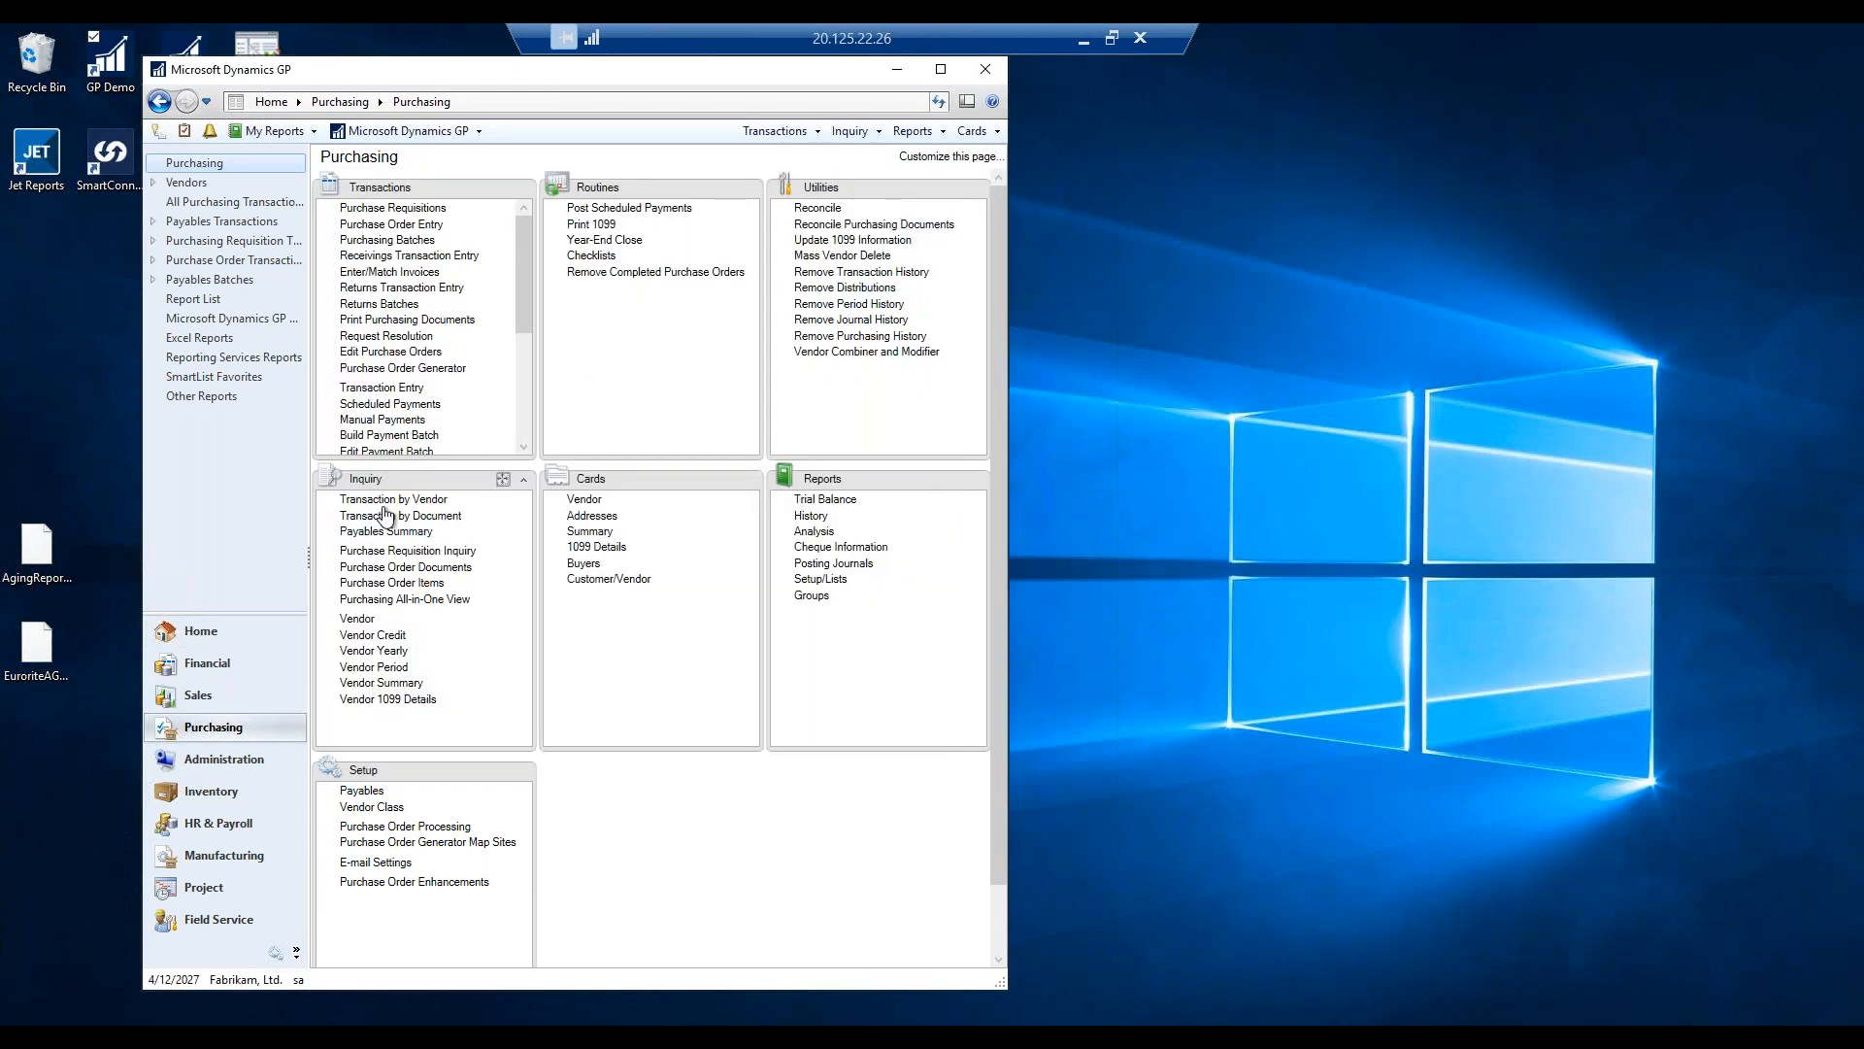
pyautogui.click(405, 501)
pyautogui.write('TRAINING')
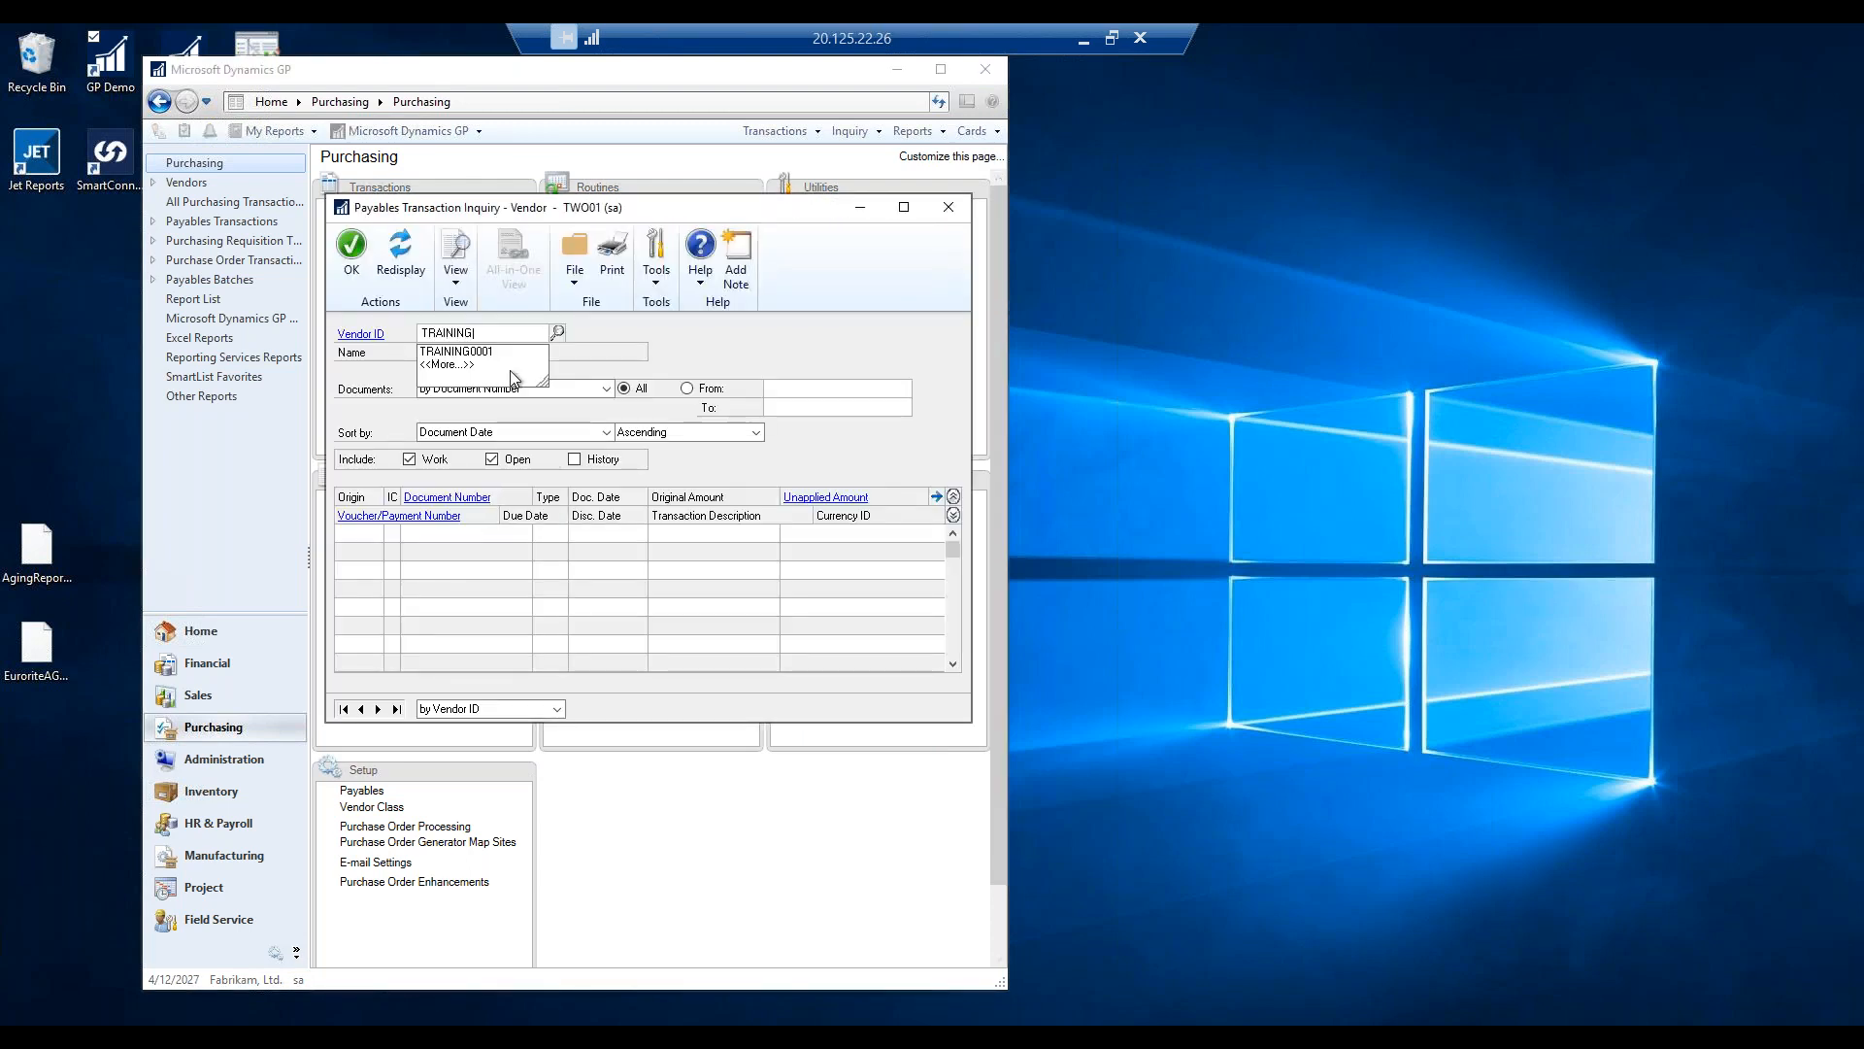
pyautogui.click(469, 352)
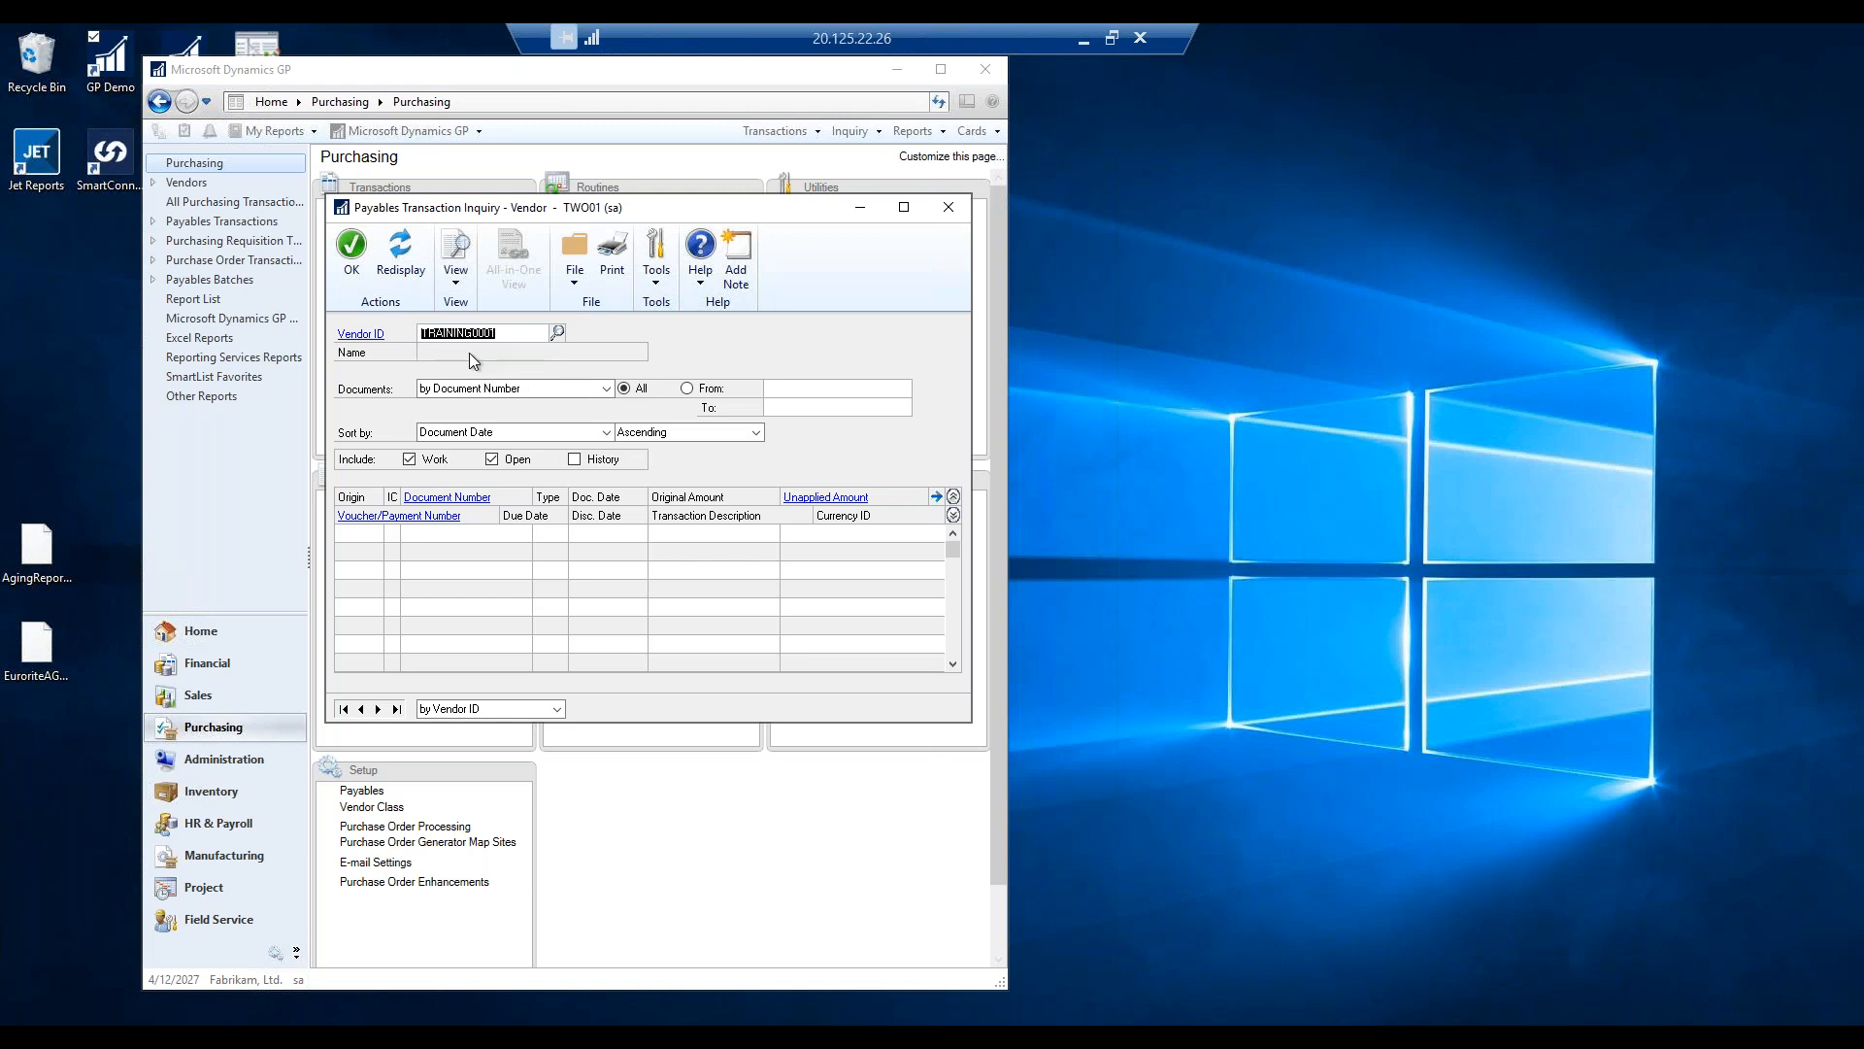
pyautogui.press('Tab')
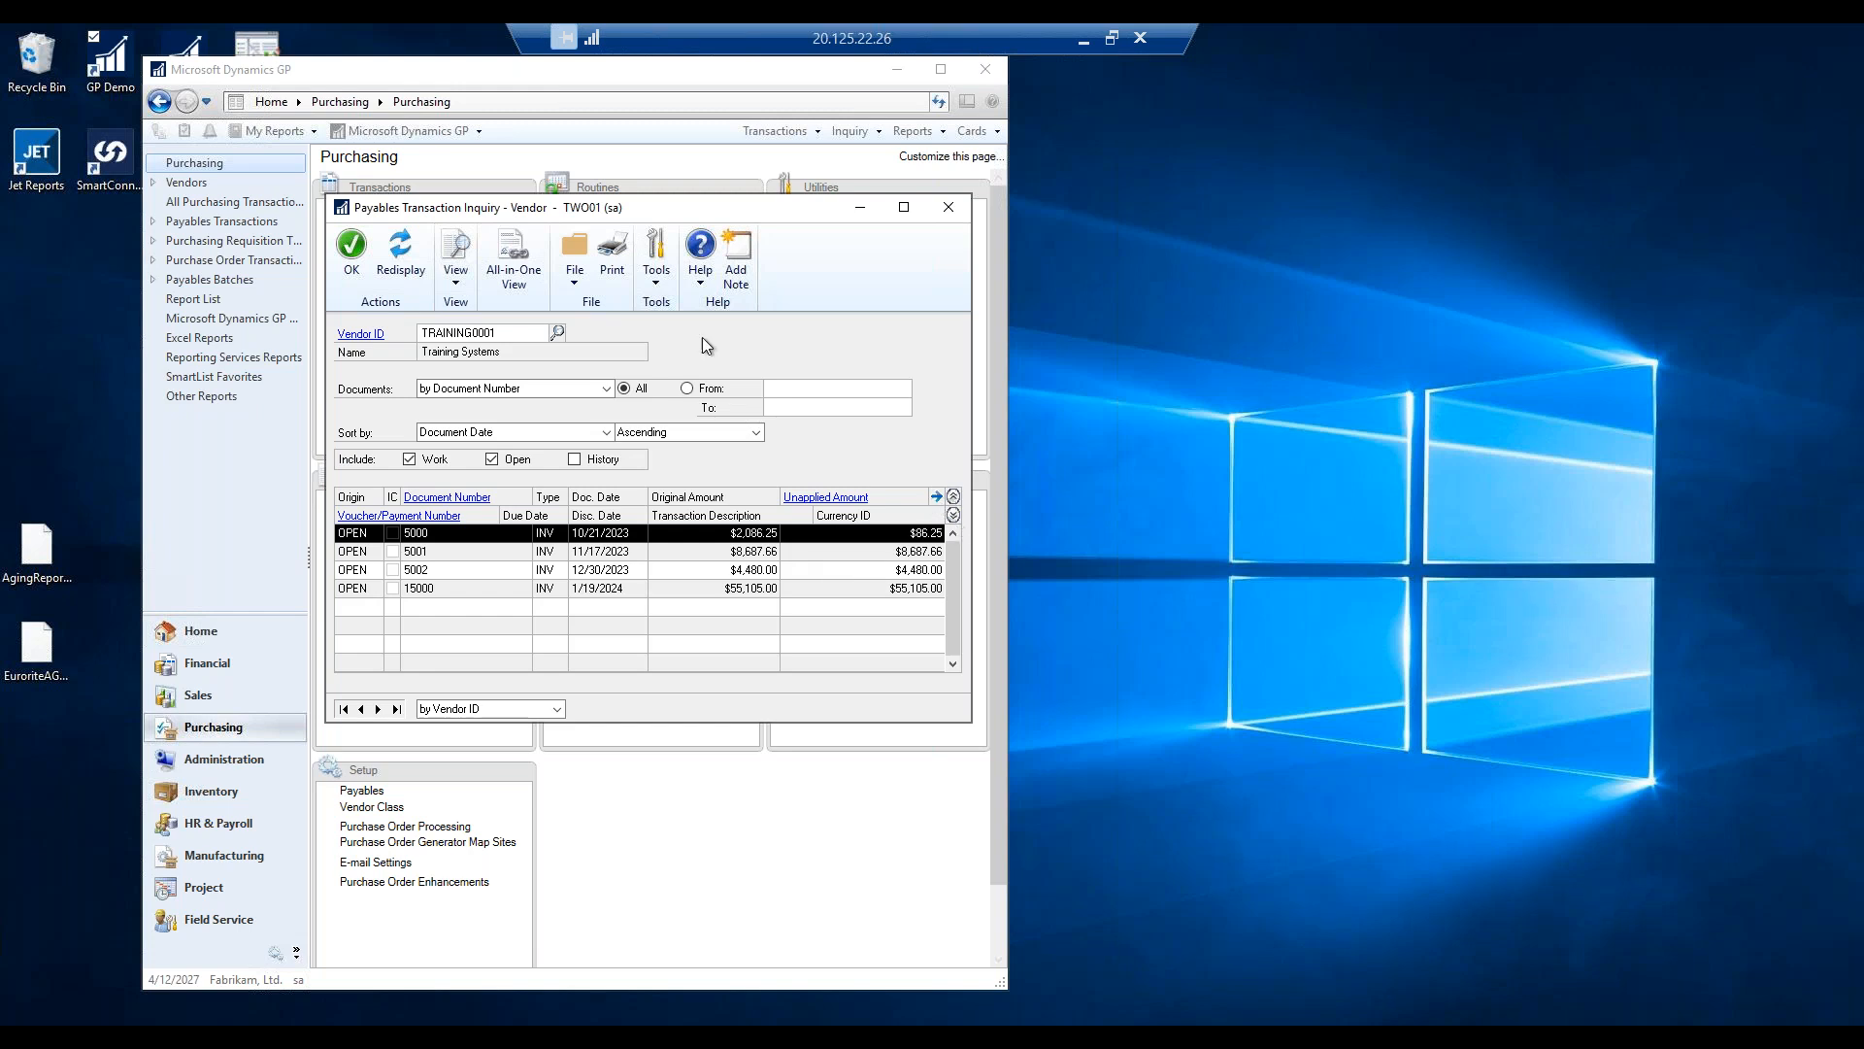
pyautogui.click(461, 281)
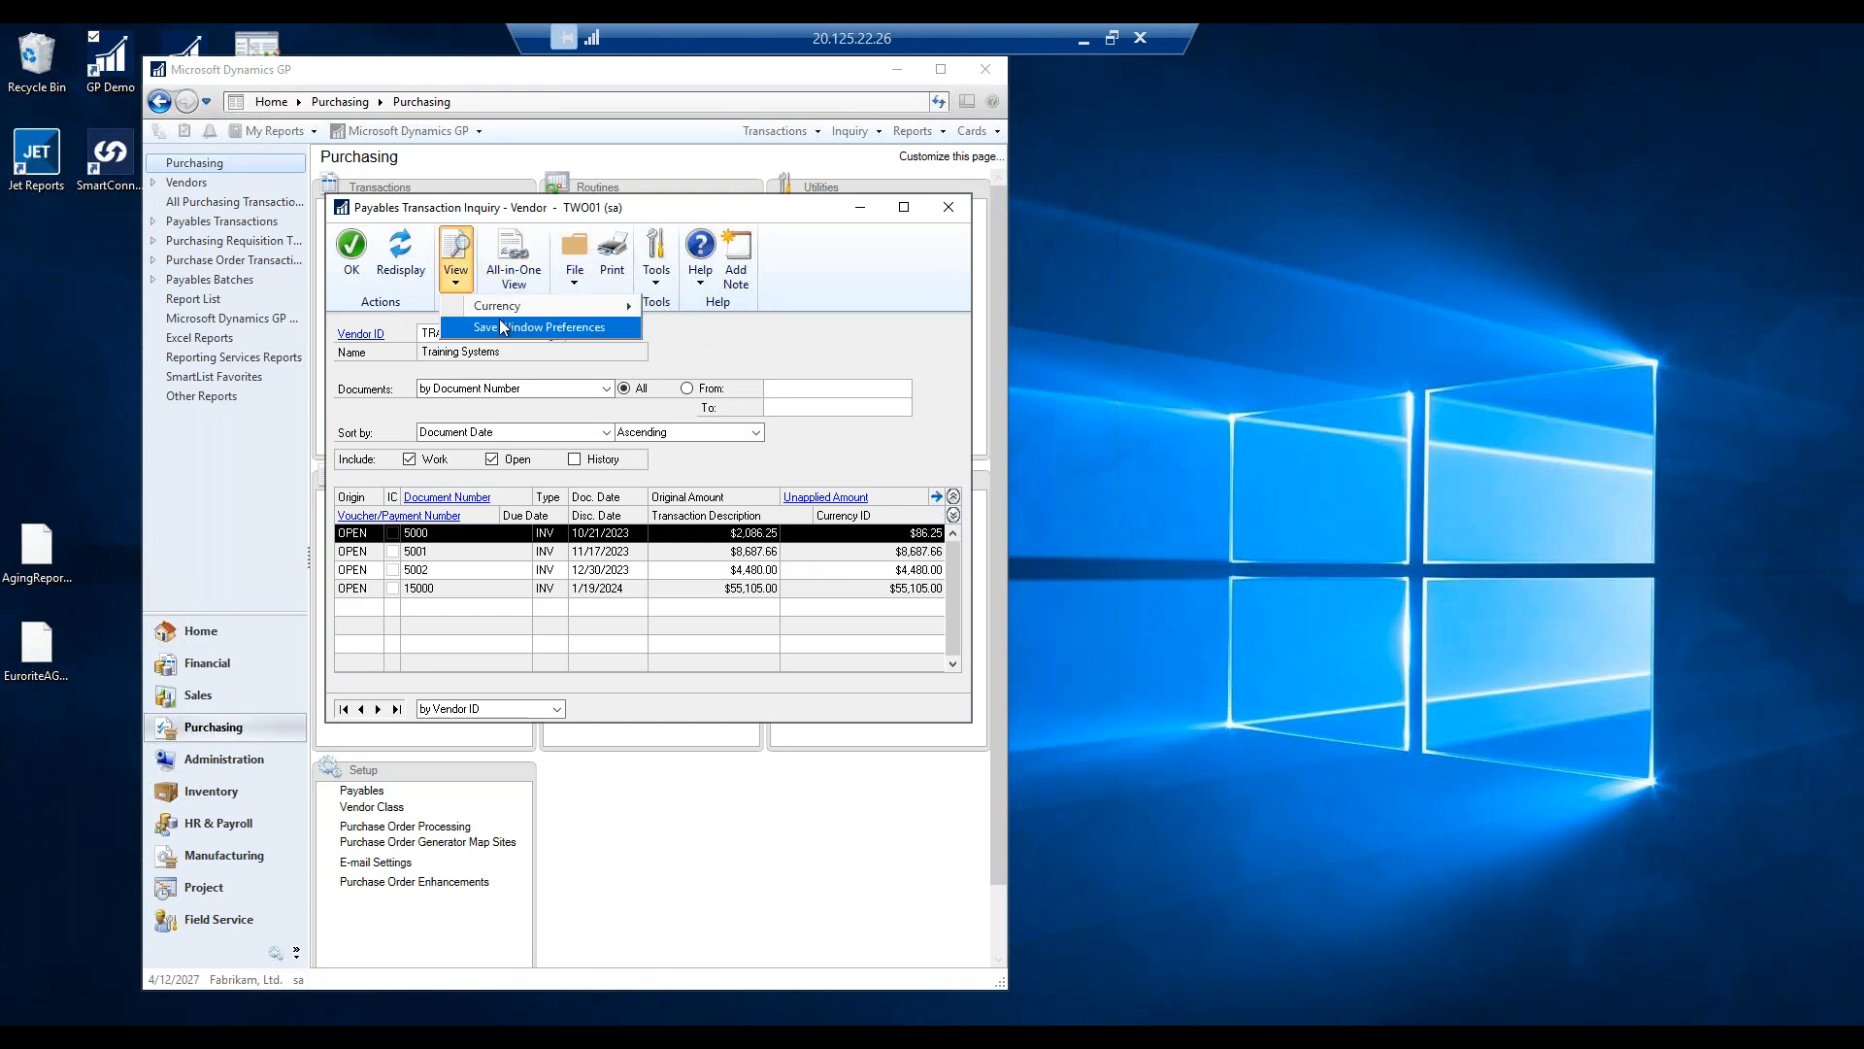
pyautogui.moveTo(514, 303)
pyautogui.click(760, 335)
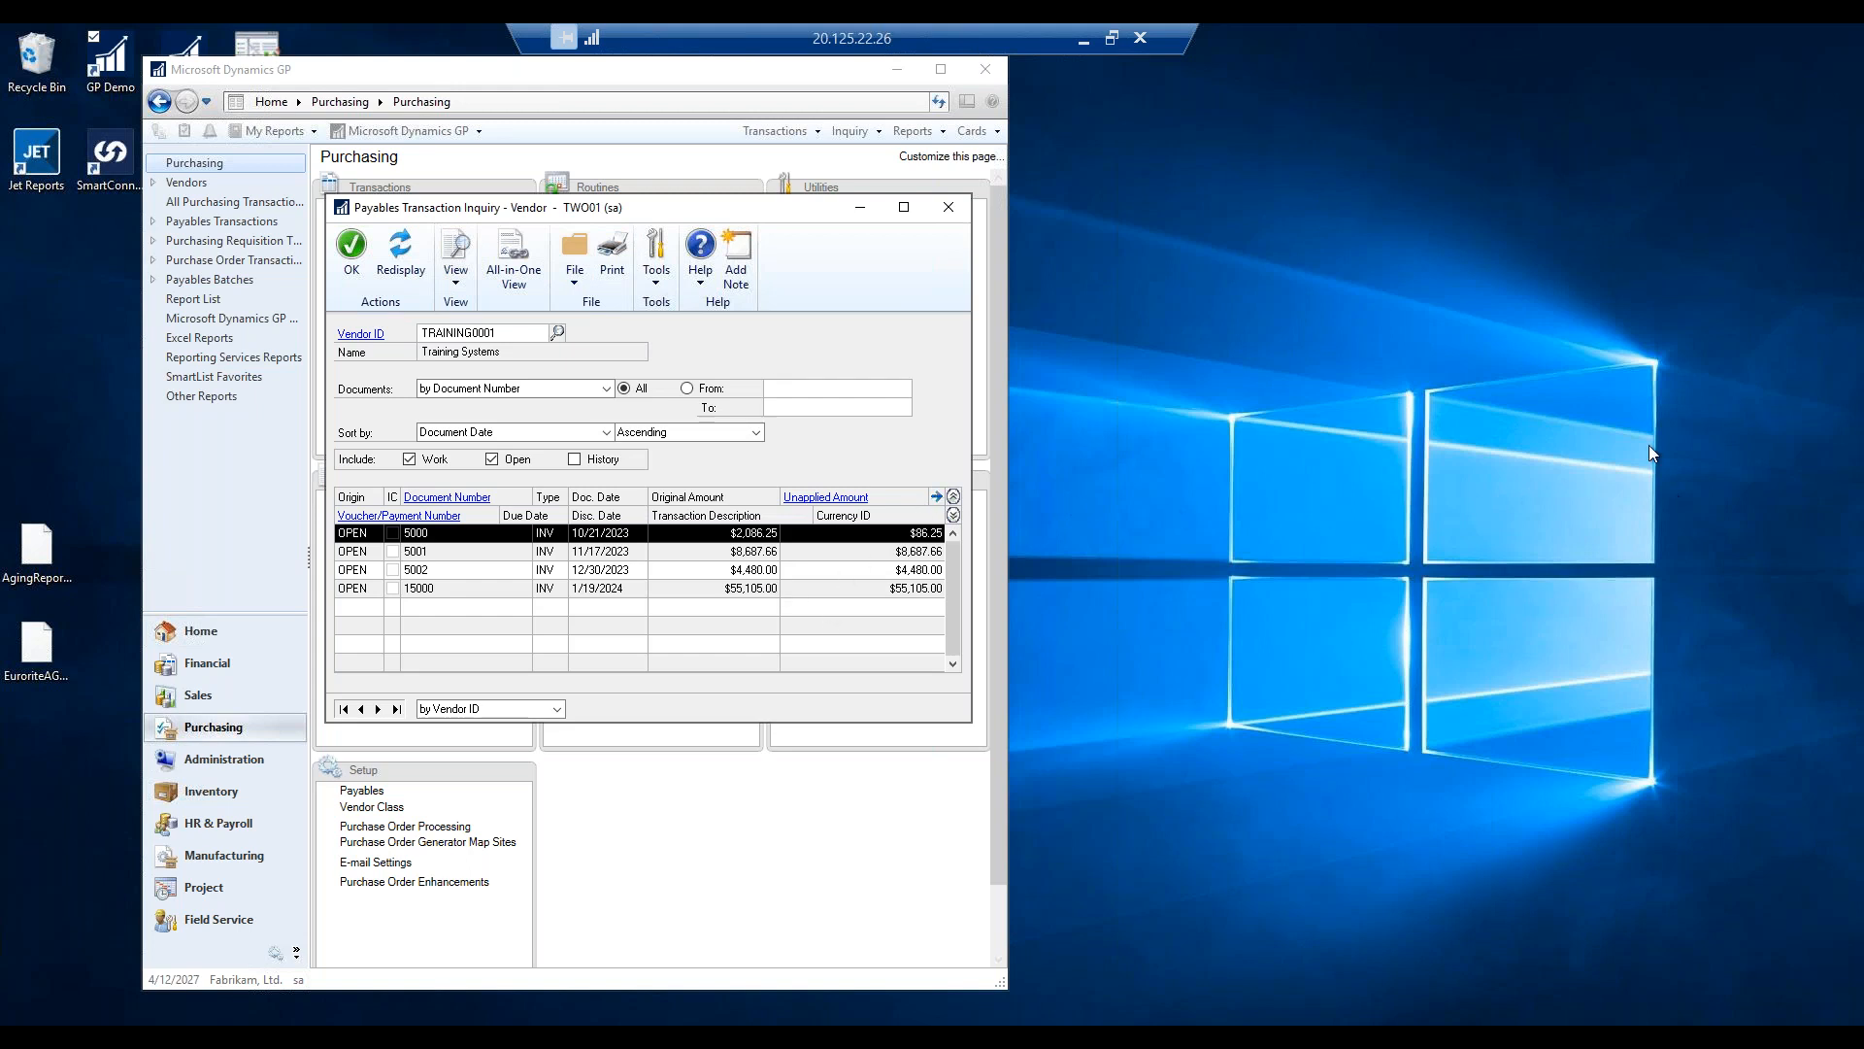
pyautogui.click(356, 254)
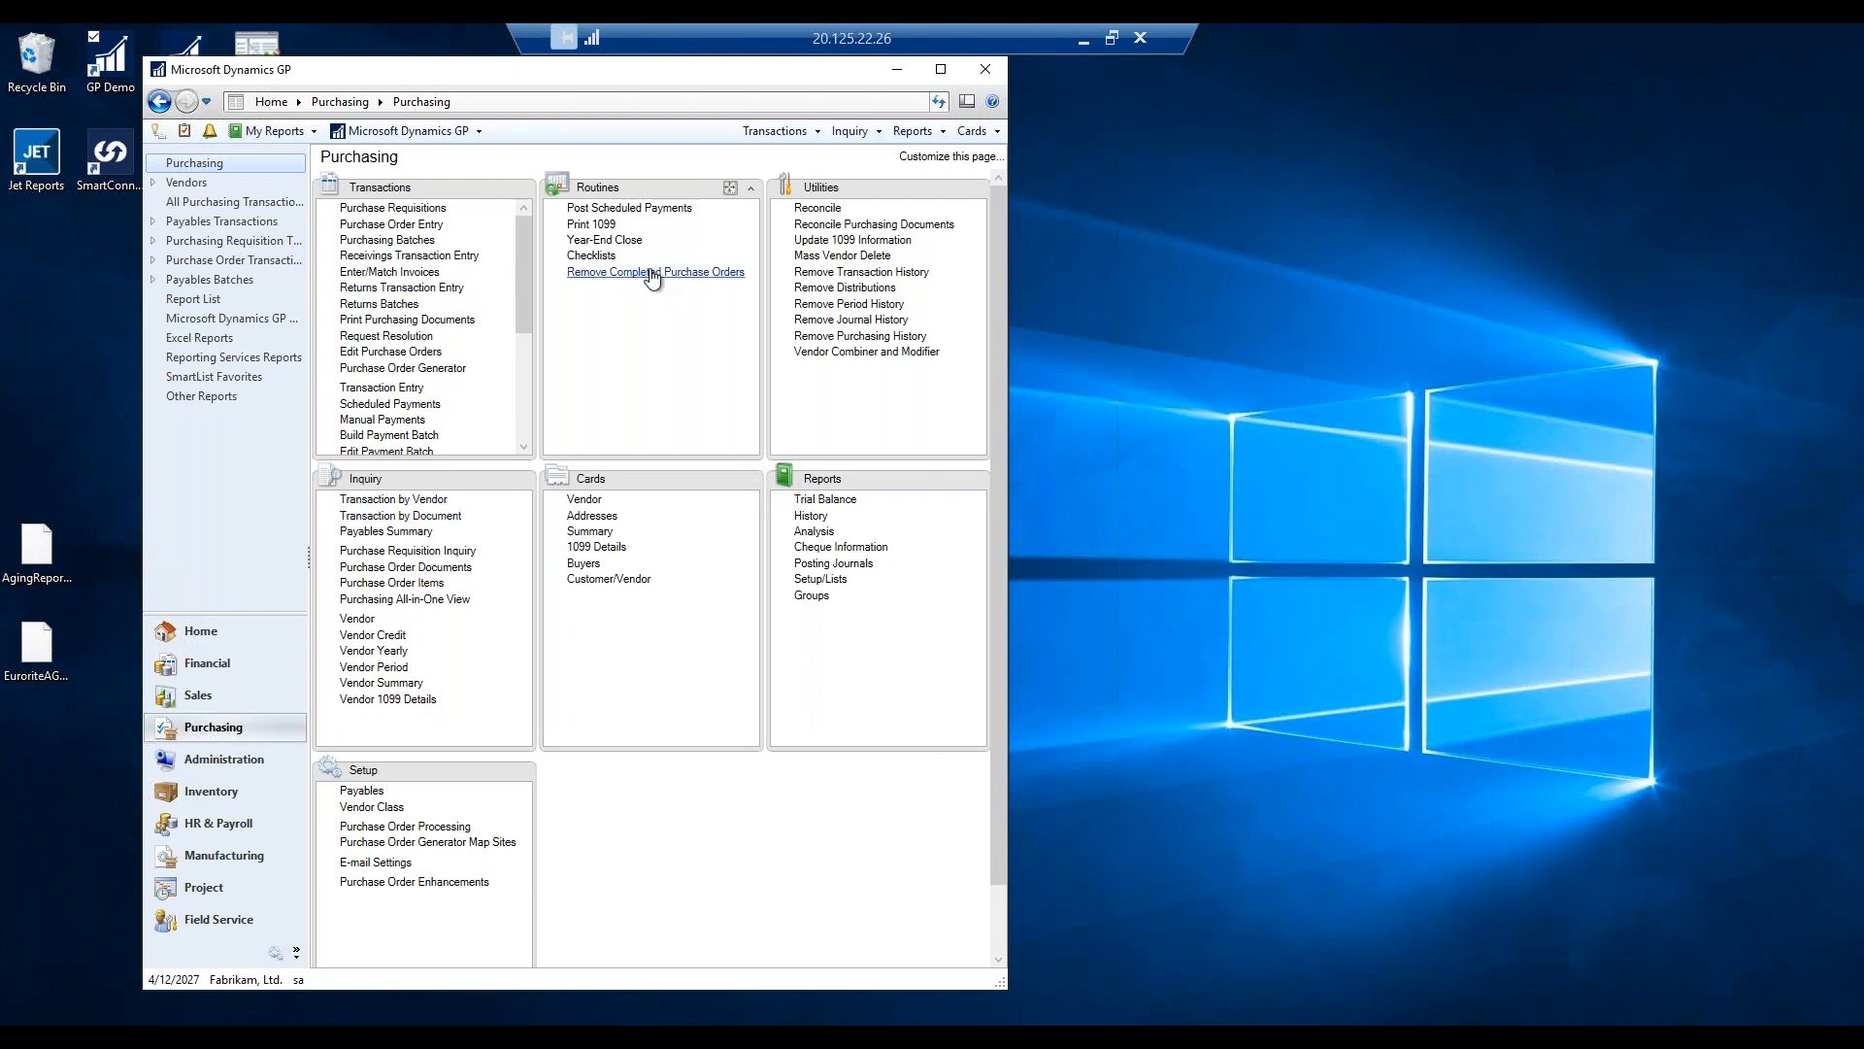
# Post invoice 123456 for TRAINING0001 with C$1,000.00 purchases after reviewing its distributions.
pyautogui.click(384, 388)
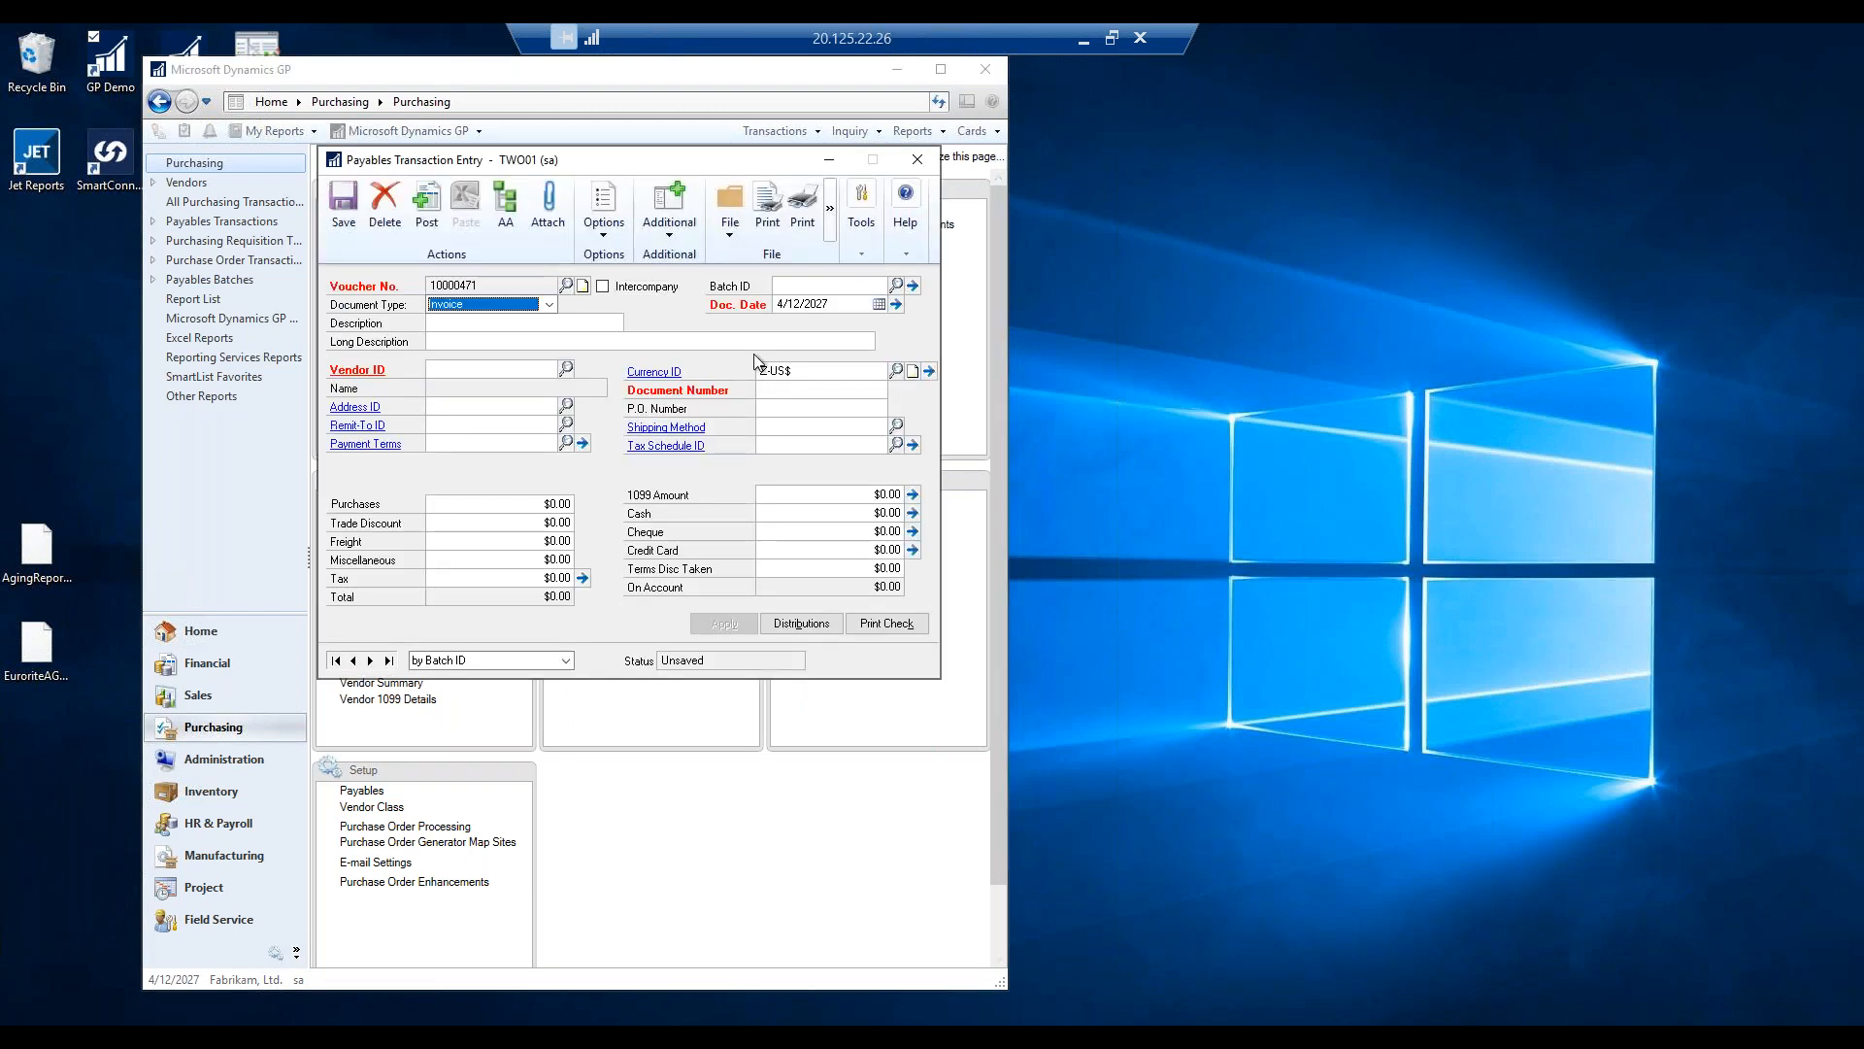
pyautogui.write('TRAINING0001')
pyautogui.press('Tab')
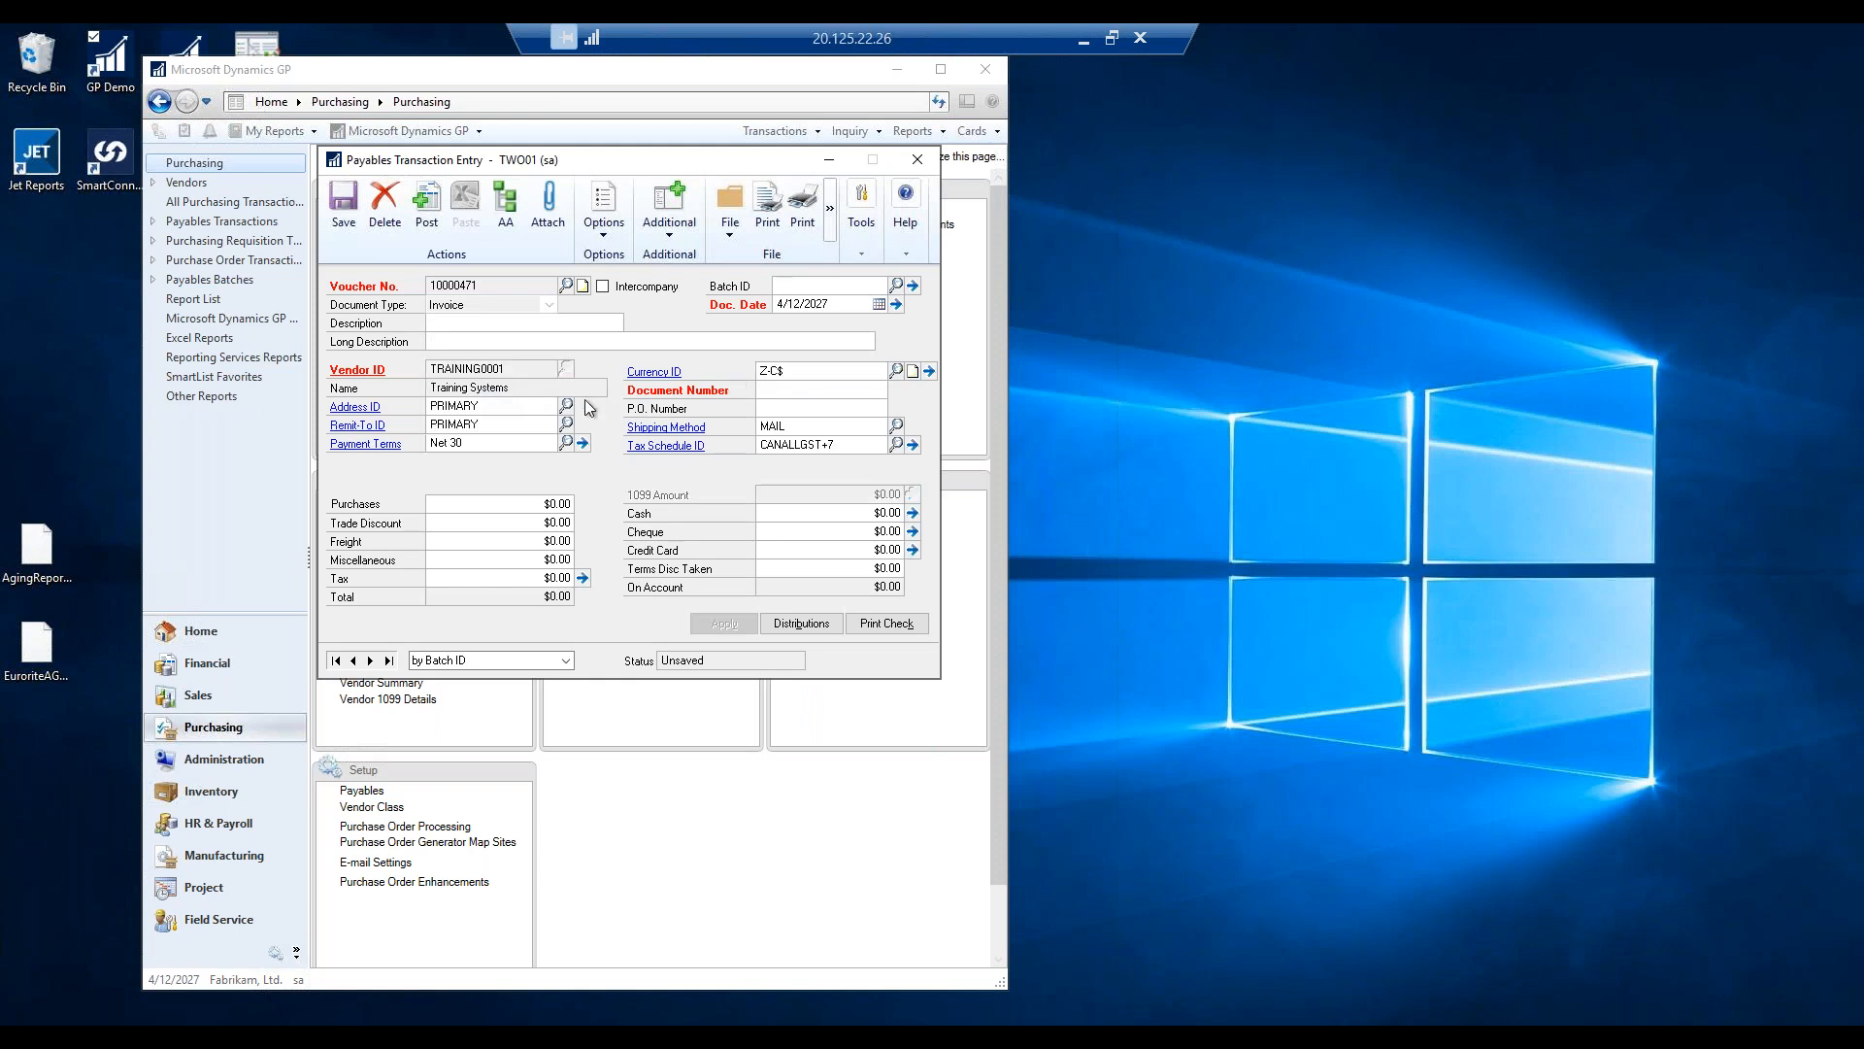
pyautogui.write('123456')
pyautogui.press('Tab')
pyautogui.press('Tab')
pyautogui.press('Tab')
pyautogui.press('Tab')
pyautogui.write('1,000.00')
pyautogui.press('Tab')
pyautogui.press('Tab')
pyautogui.press('Tab')
pyautogui.click(796, 623)
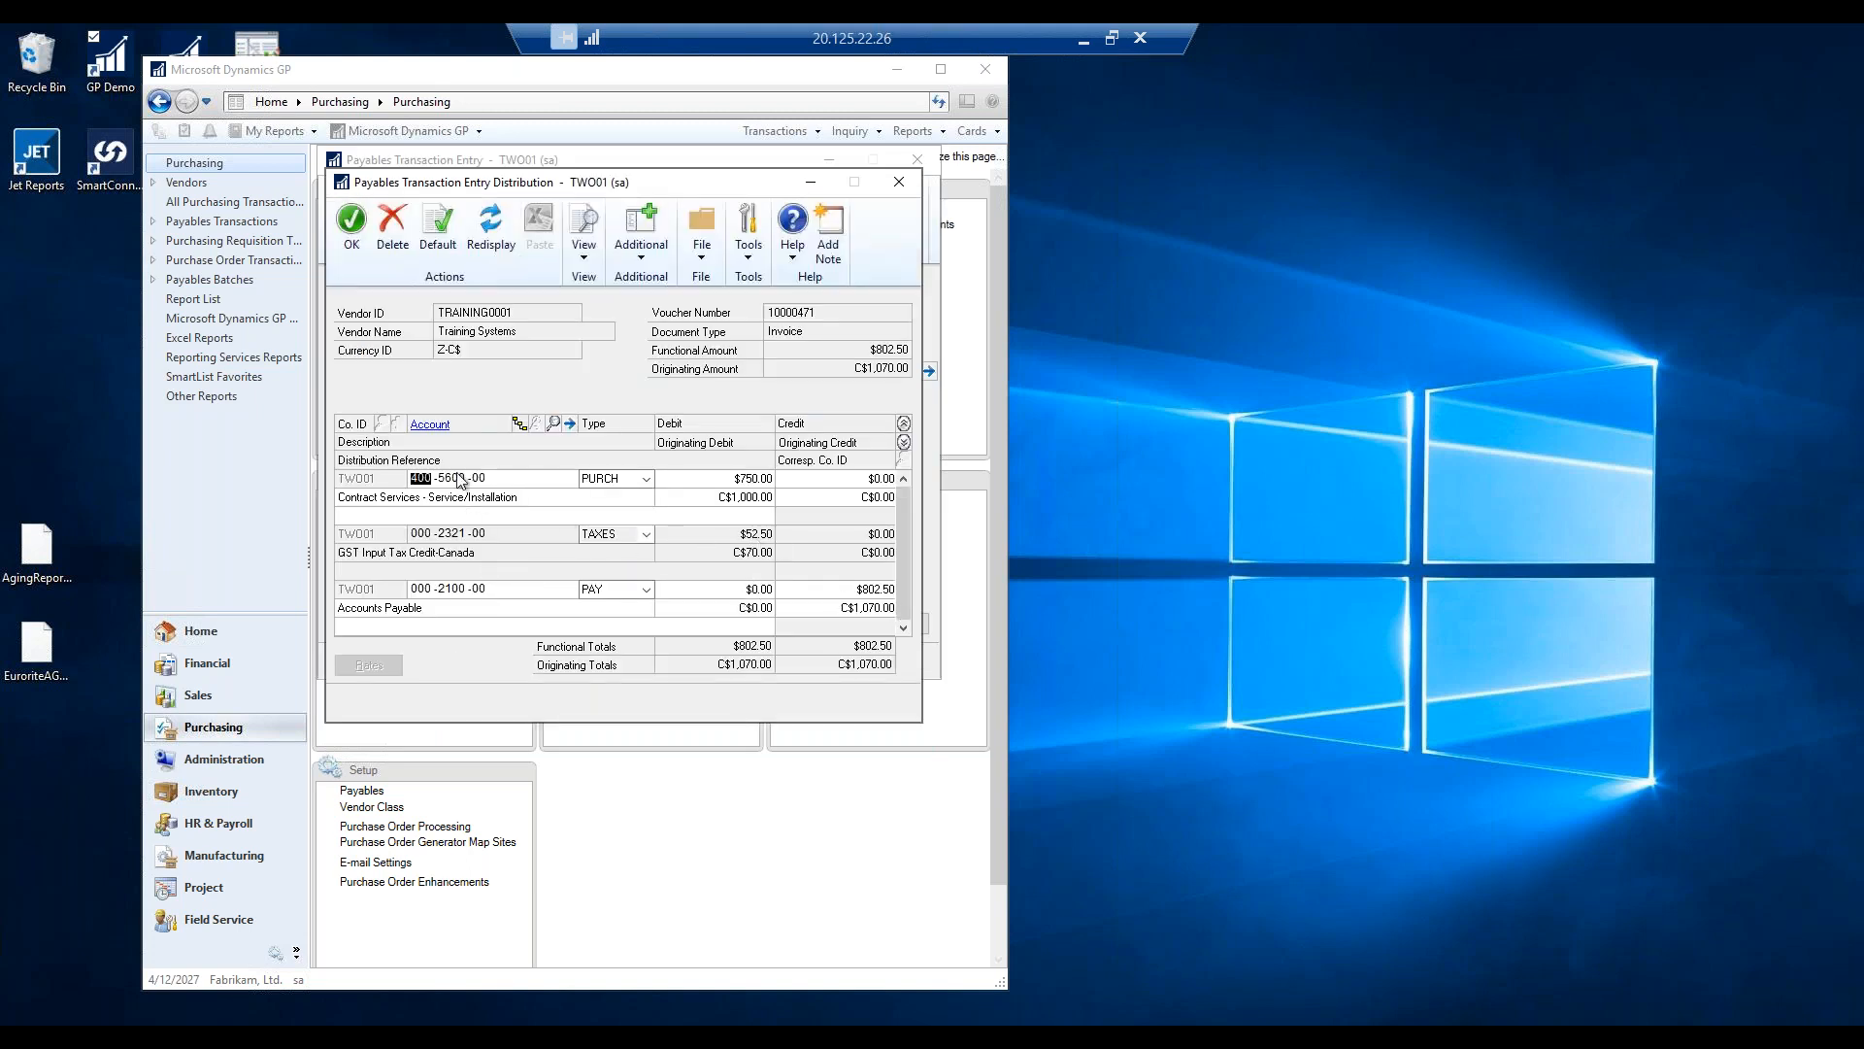
pyautogui.click(355, 219)
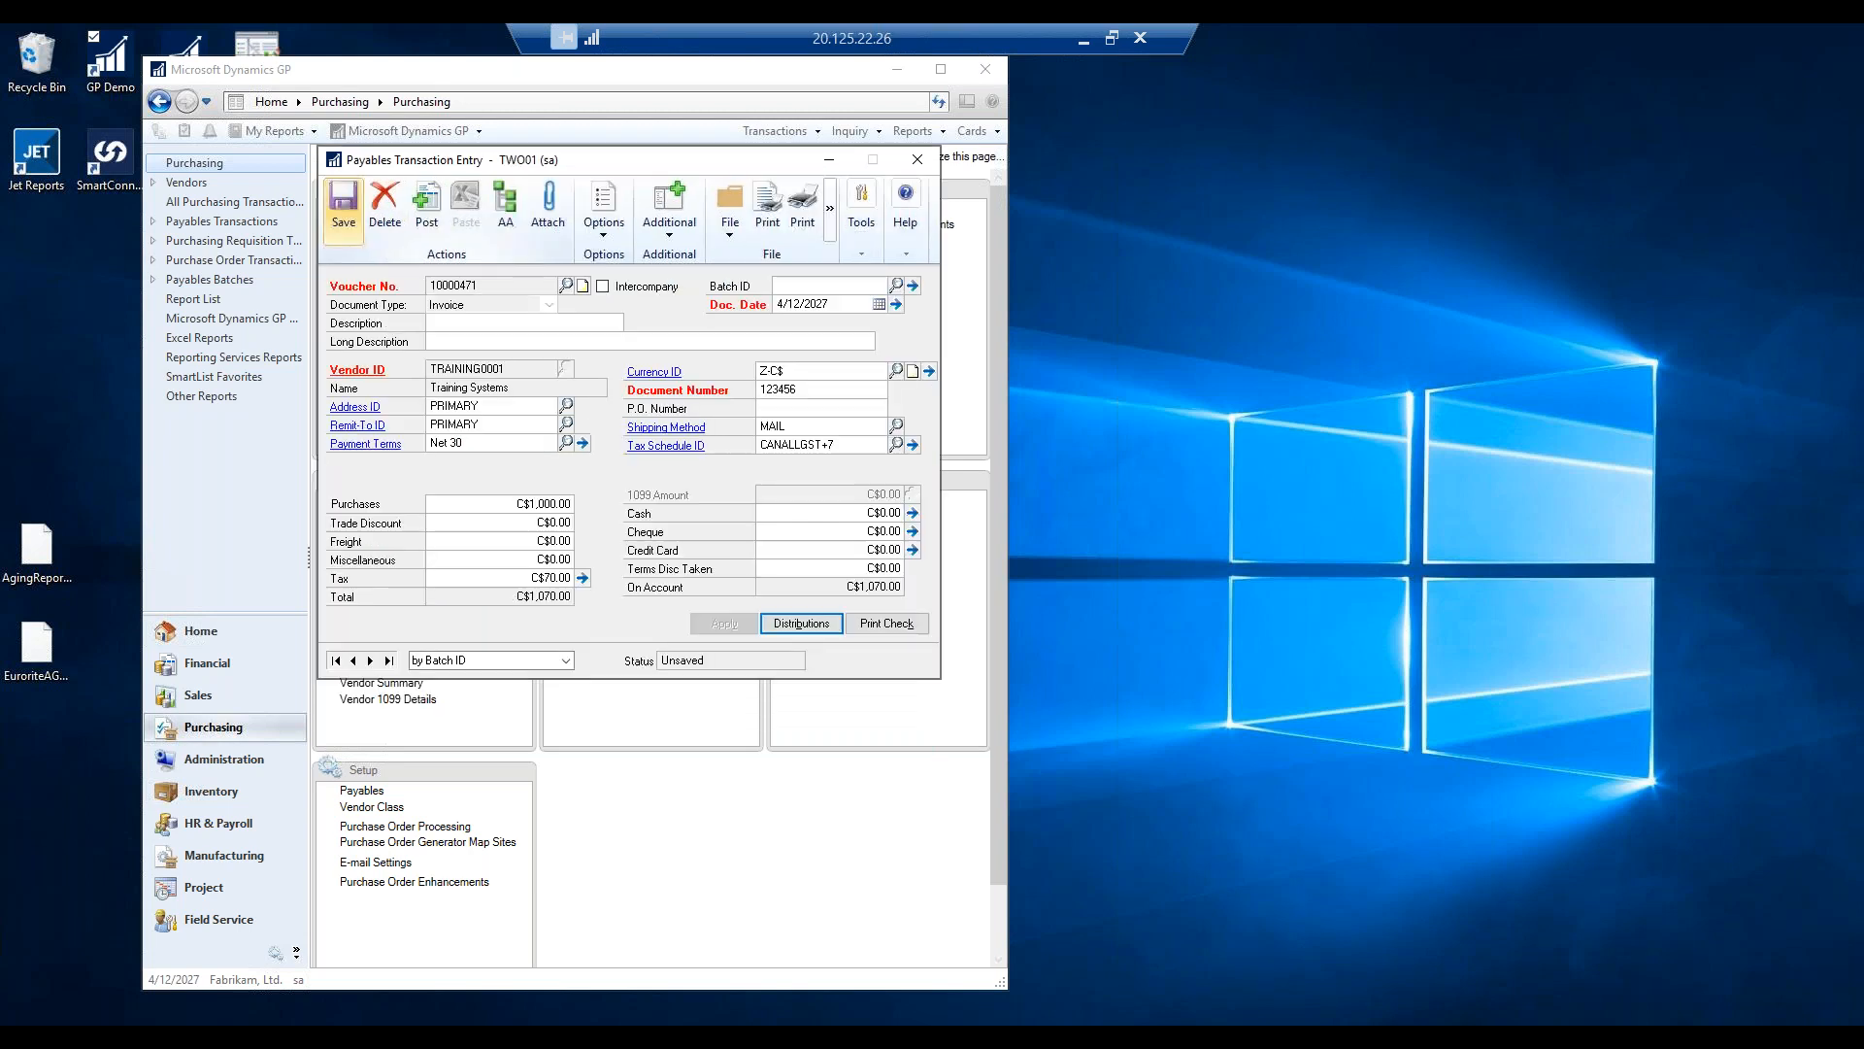
pyautogui.click(428, 203)
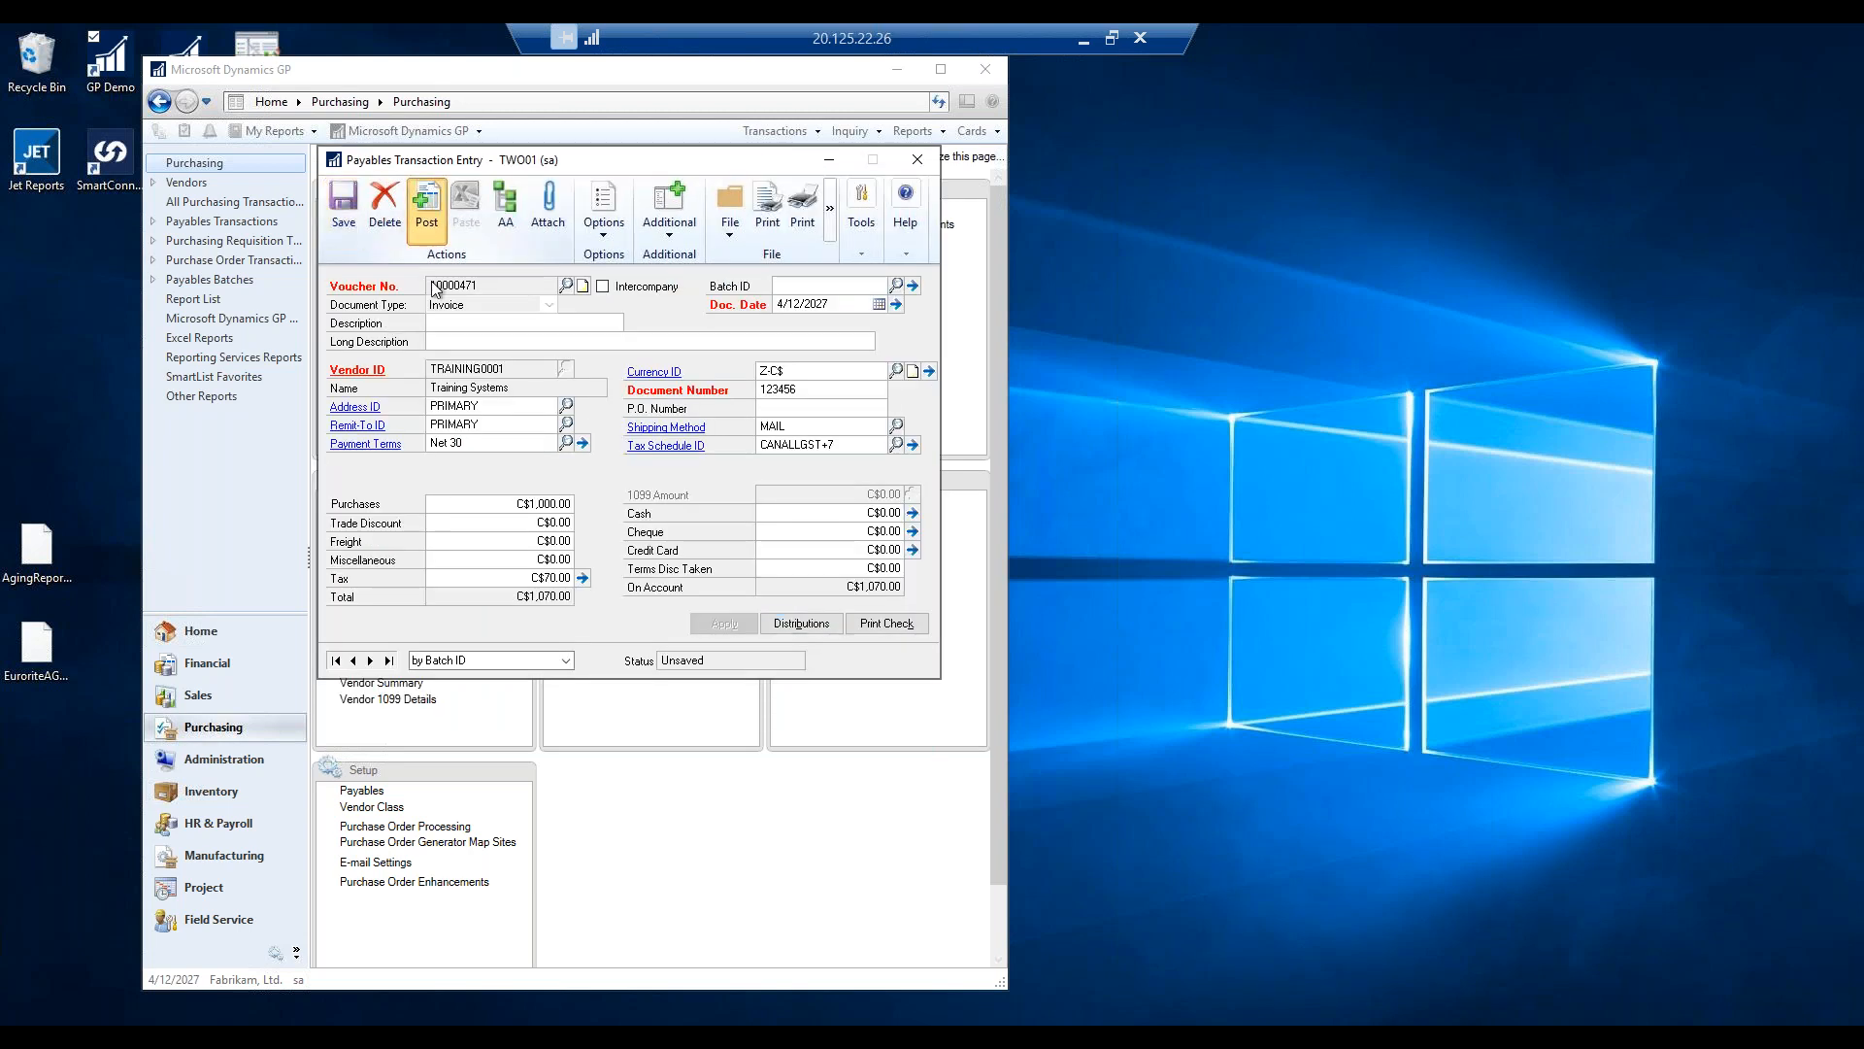
# Post invoice 98767543 for C$2,000 purchases, then close the entry window and dismiss the report prompt.
pyautogui.press('Tab')
pyautogui.press('Tab')
pyautogui.press('Tab')
pyautogui.press('Tab')
pyautogui.press('Tab')
pyautogui.press('Tab')
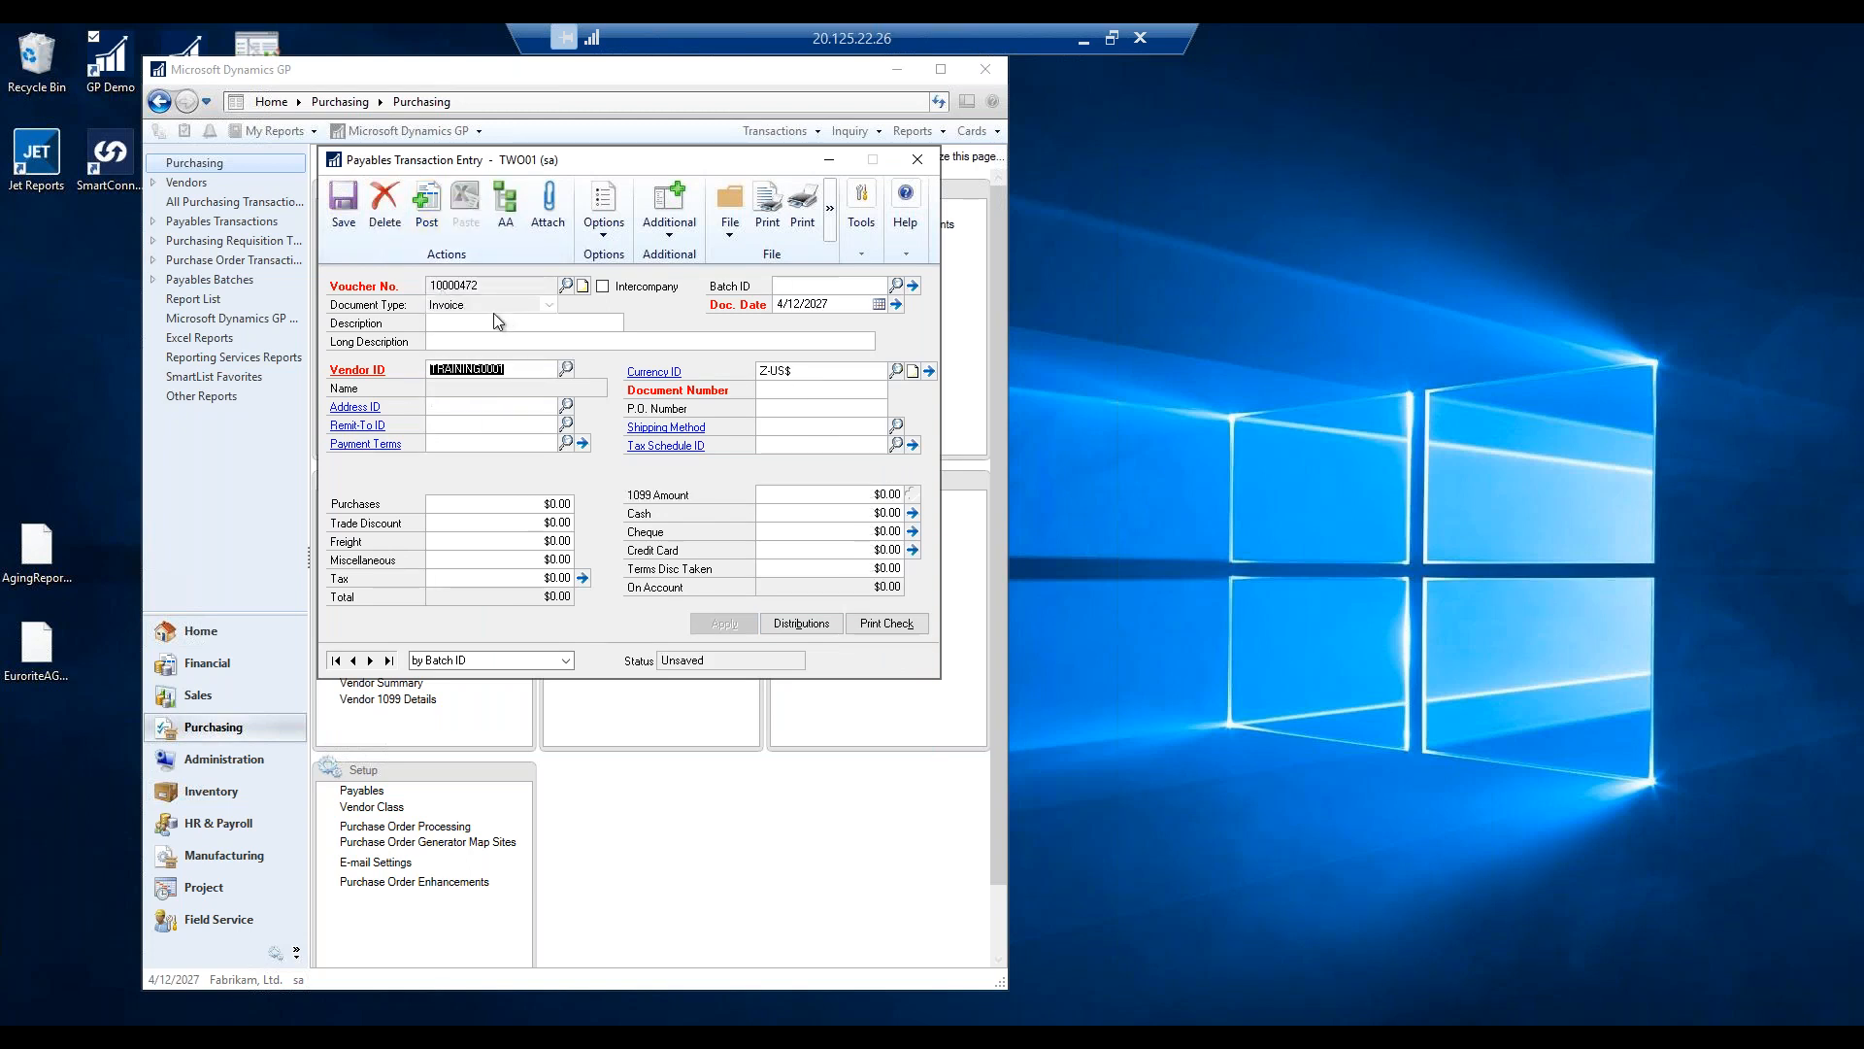
pyautogui.press('Tab')
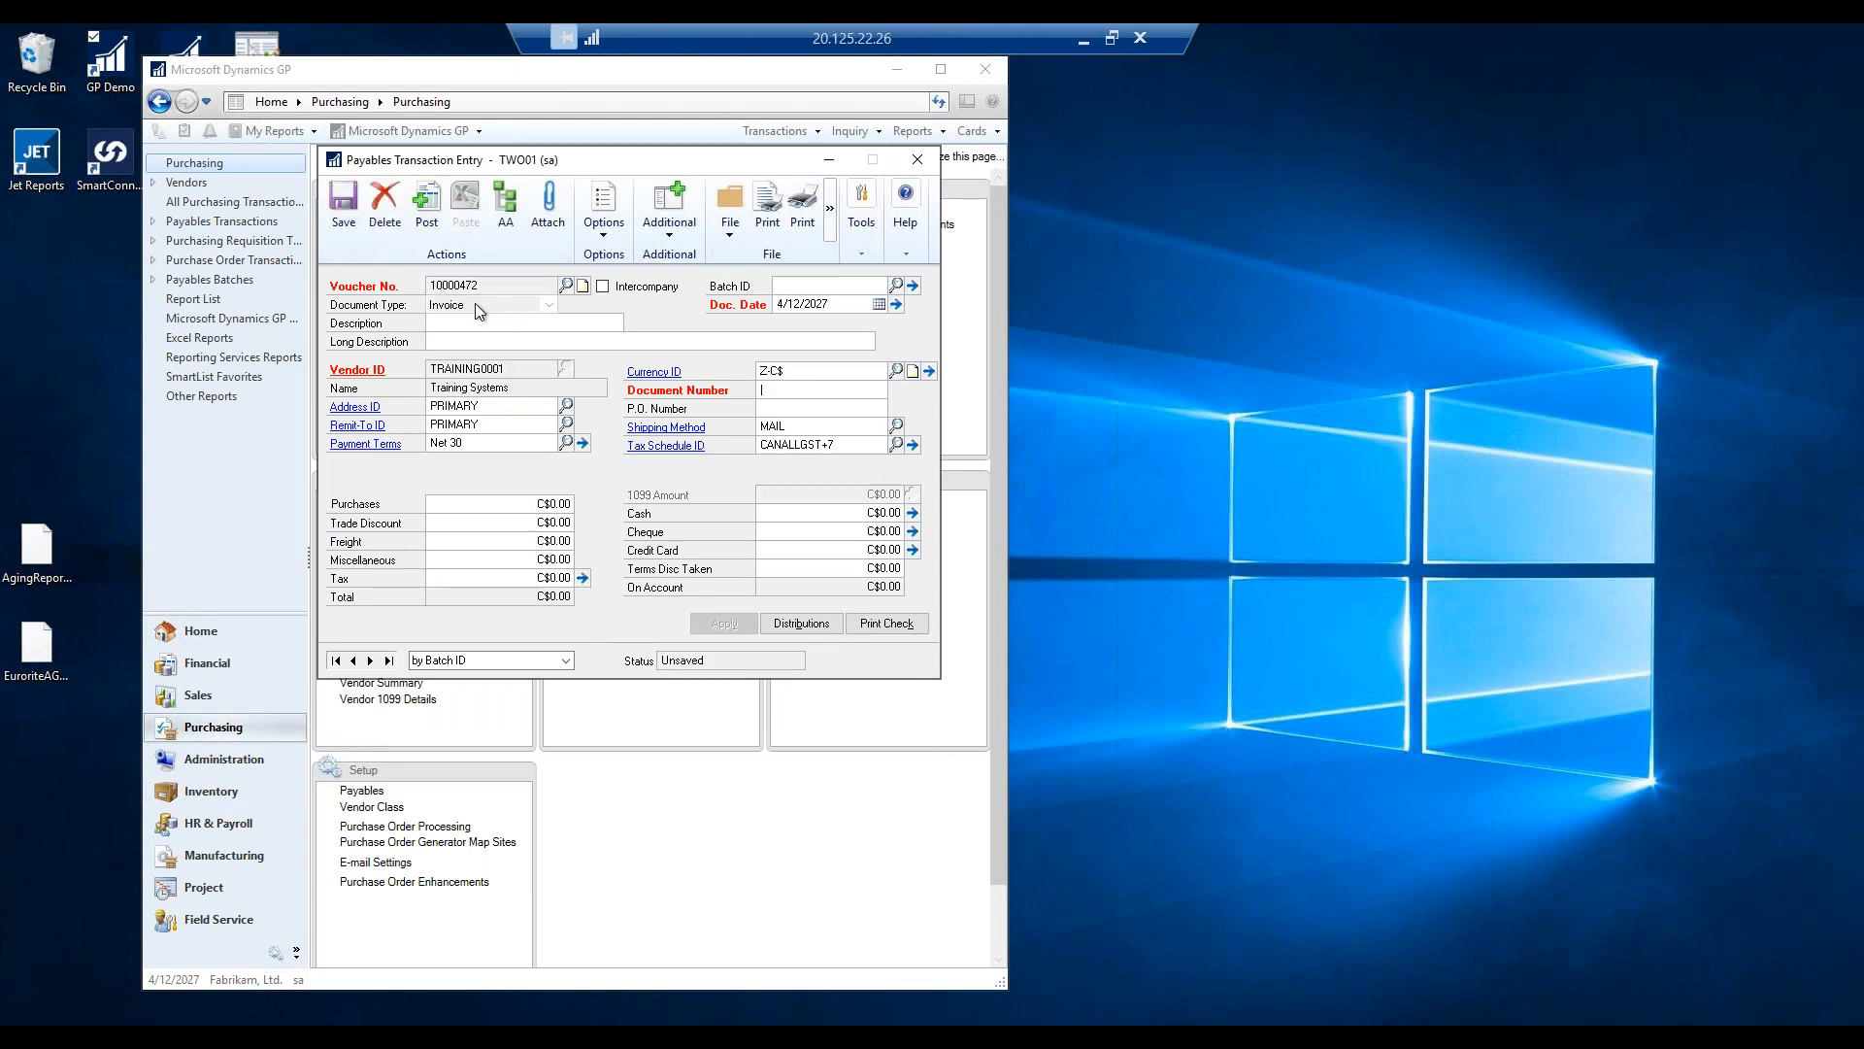
pyautogui.write('98767543')
pyautogui.press('Tab')
pyautogui.press('Tab')
pyautogui.press('Tab')
pyautogui.write('2,000')
pyautogui.press('Tab')
pyautogui.press('Tab')
pyautogui.press('Tab')
pyautogui.press('Tab')
pyautogui.press('Tab')
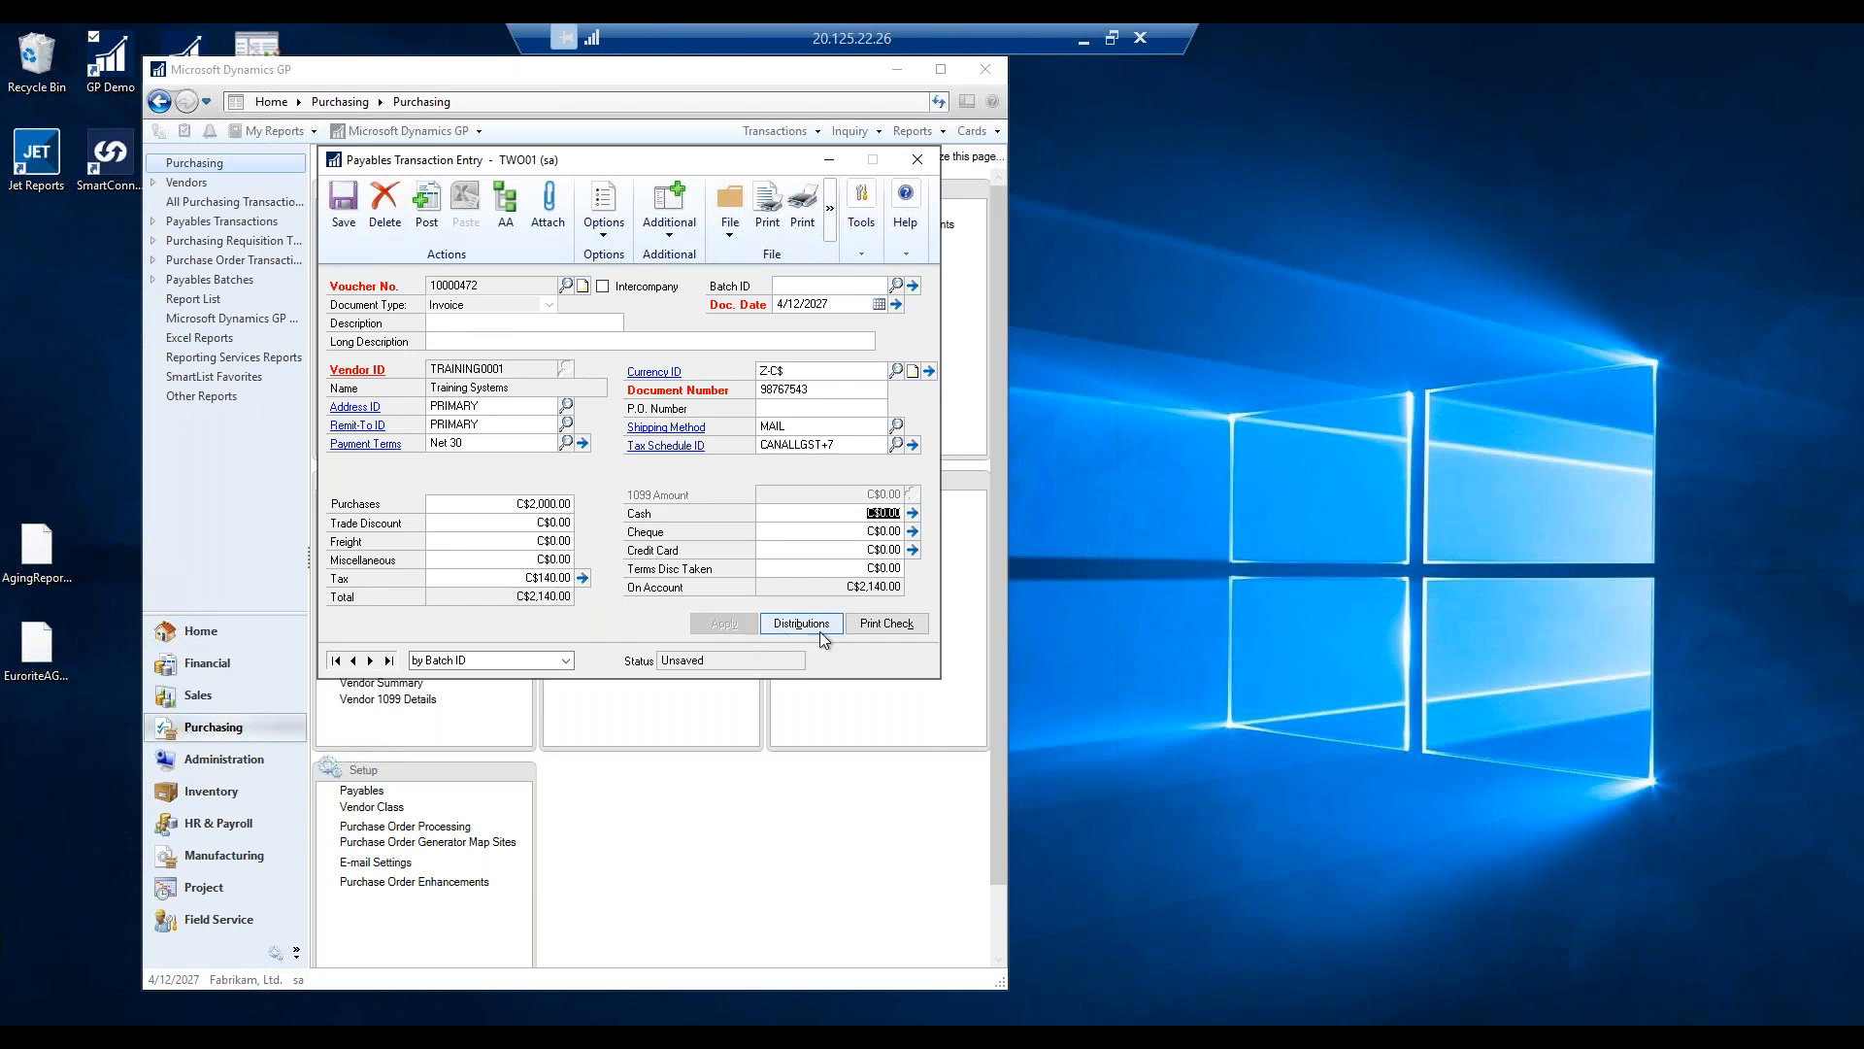
pyautogui.click(417, 204)
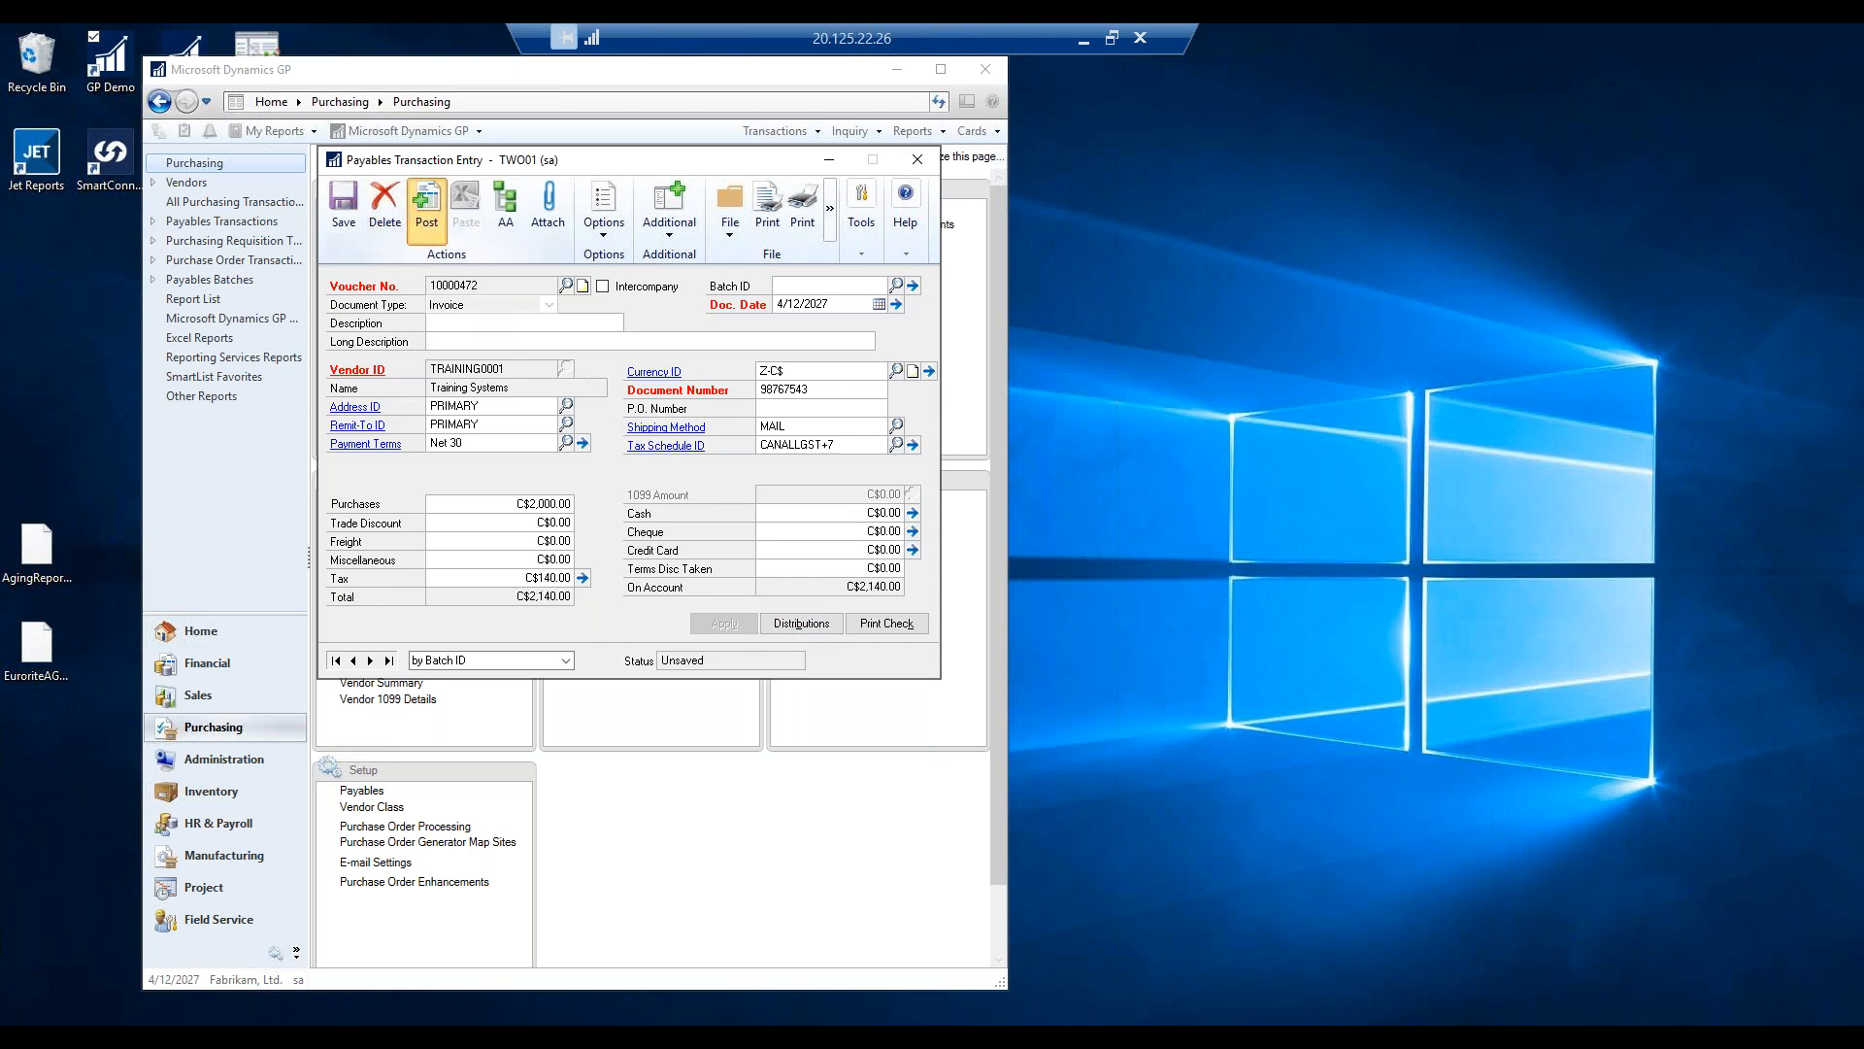
pyautogui.click(916, 159)
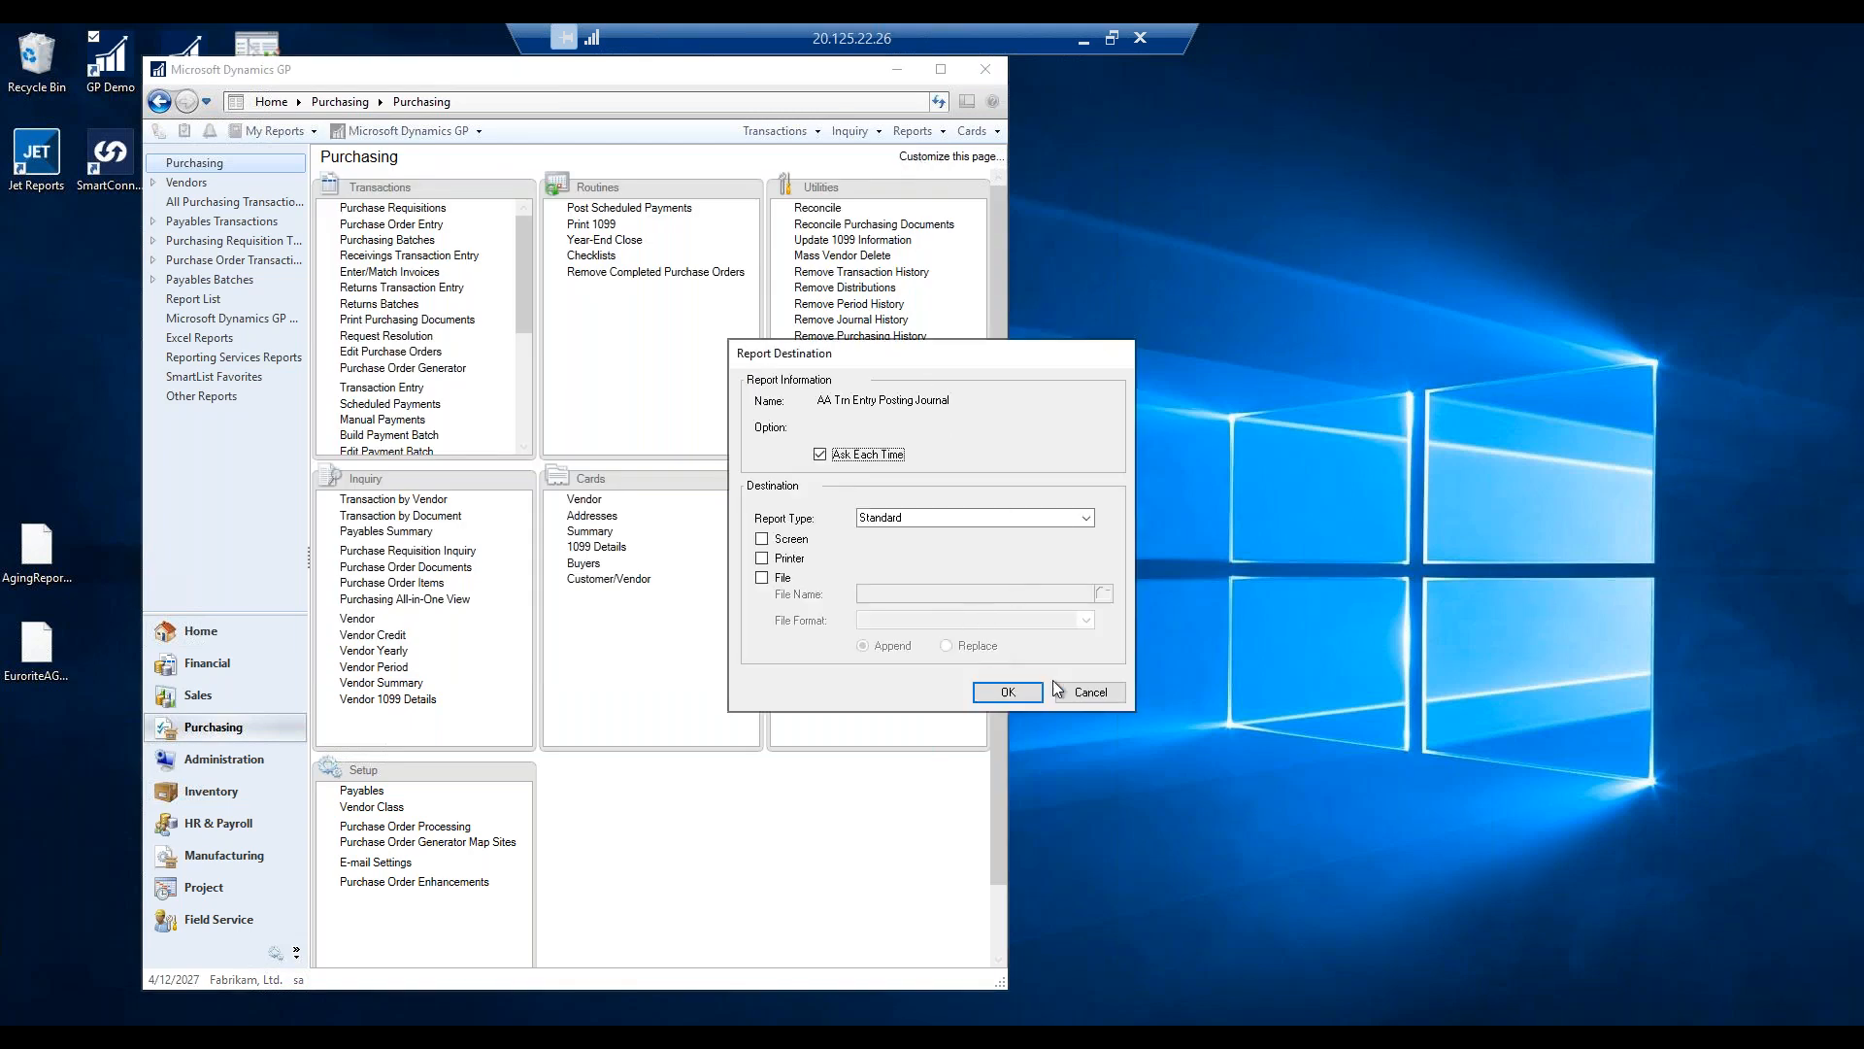
pyautogui.click(1094, 695)
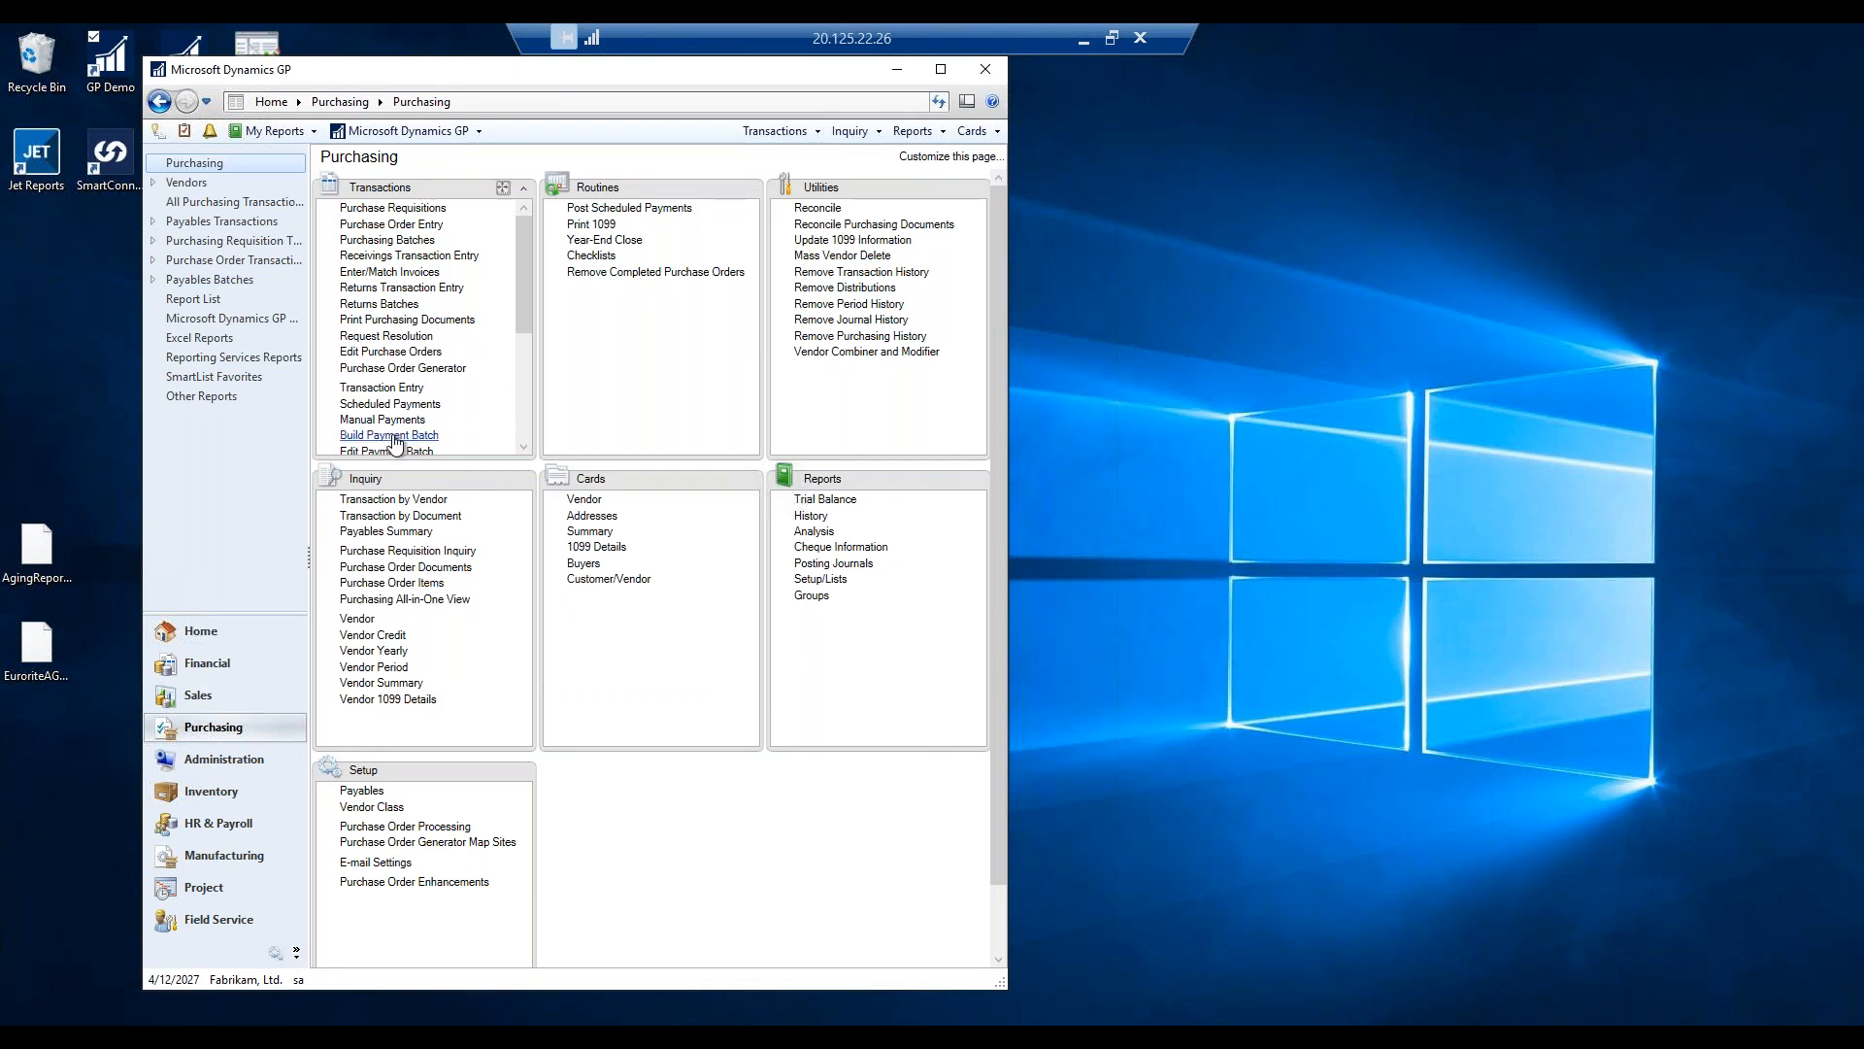
# Create a new payables batch named TESTEFT.
pyautogui.click(524, 447)
pyautogui.click(523, 447)
pyautogui.click(523, 446)
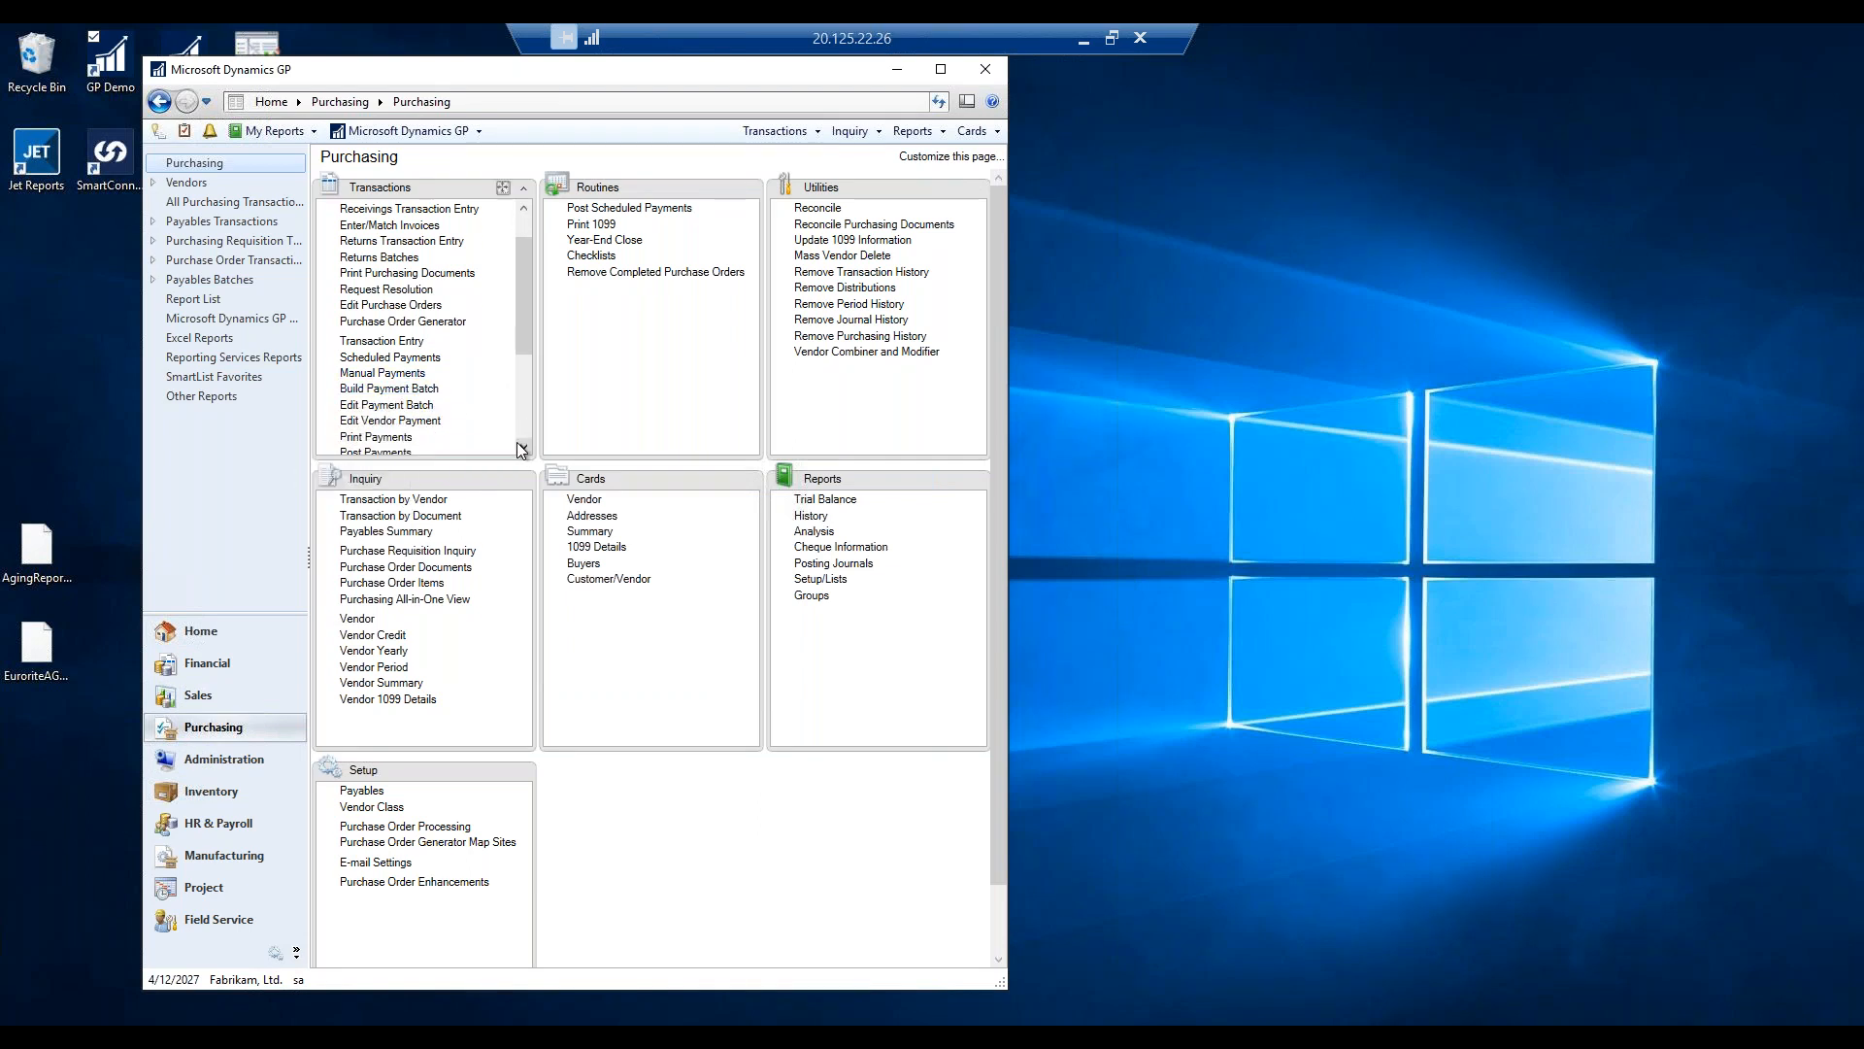
pyautogui.click(382, 407)
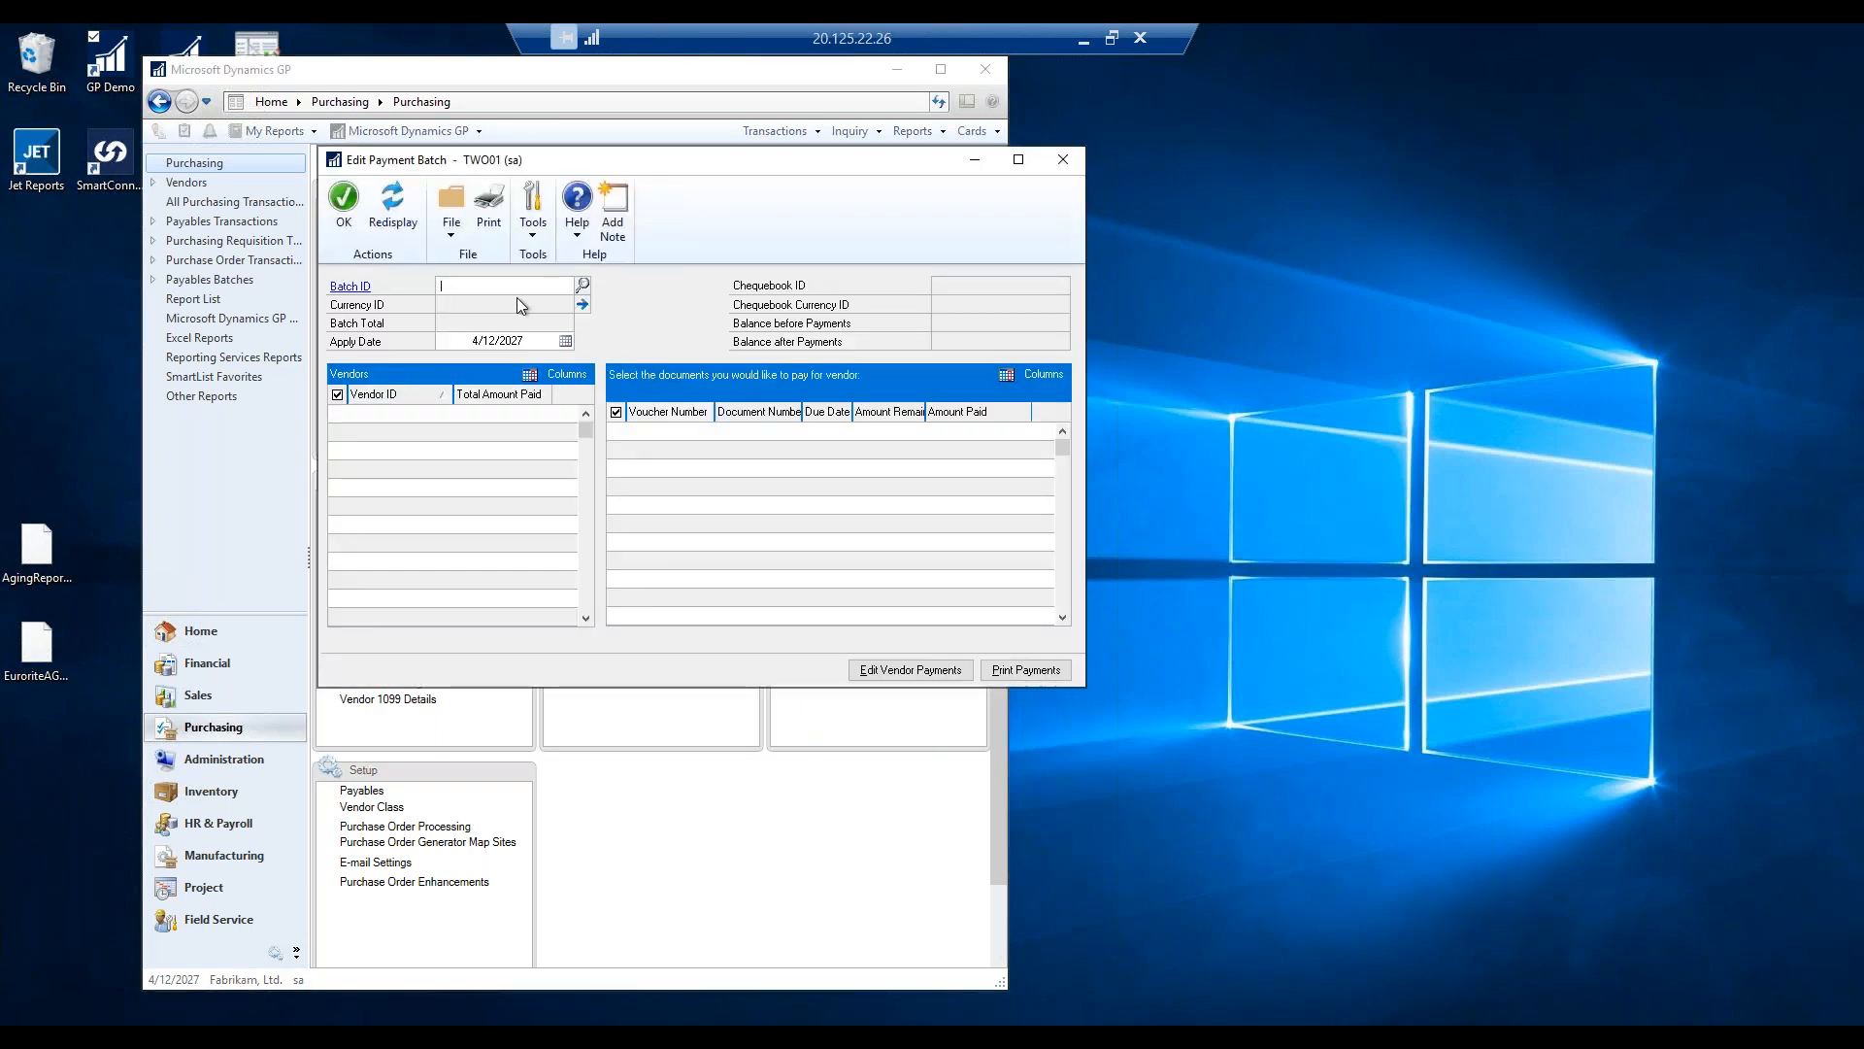
pyautogui.write('TESTEFT')
pyautogui.press('Tab')
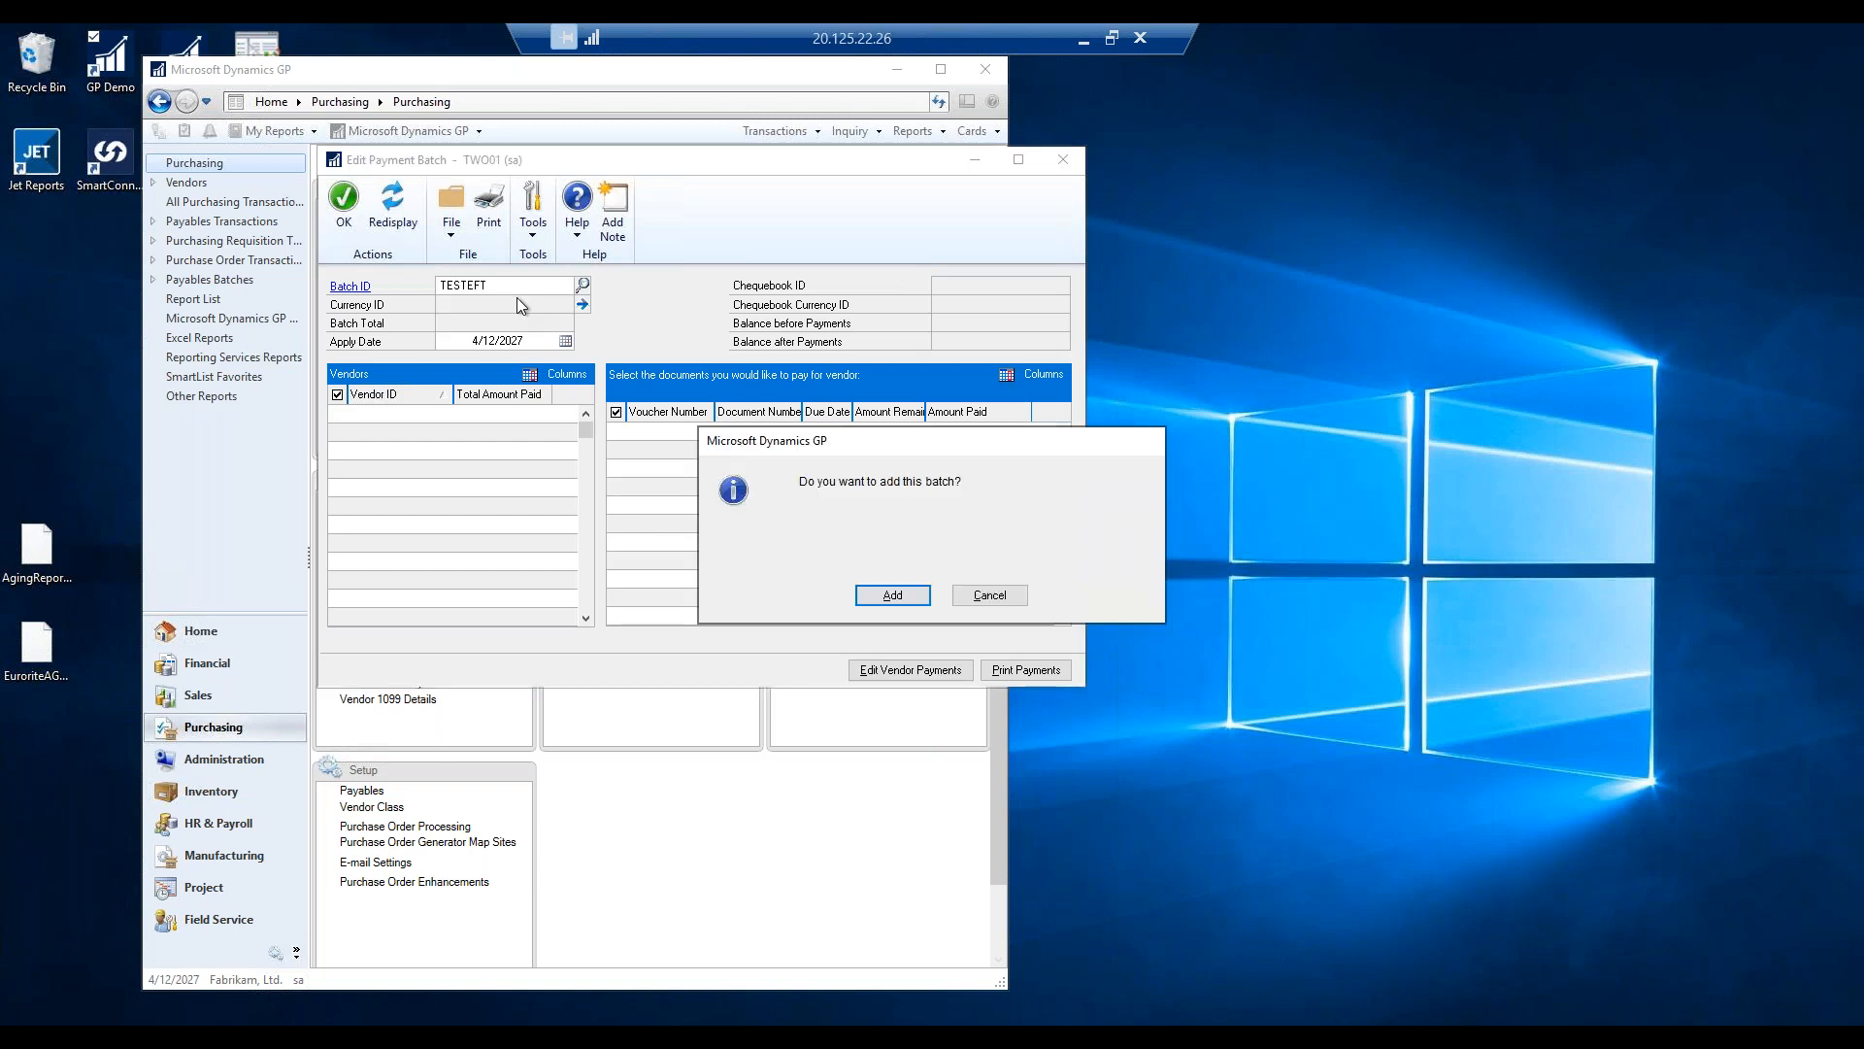
pyautogui.click(892, 595)
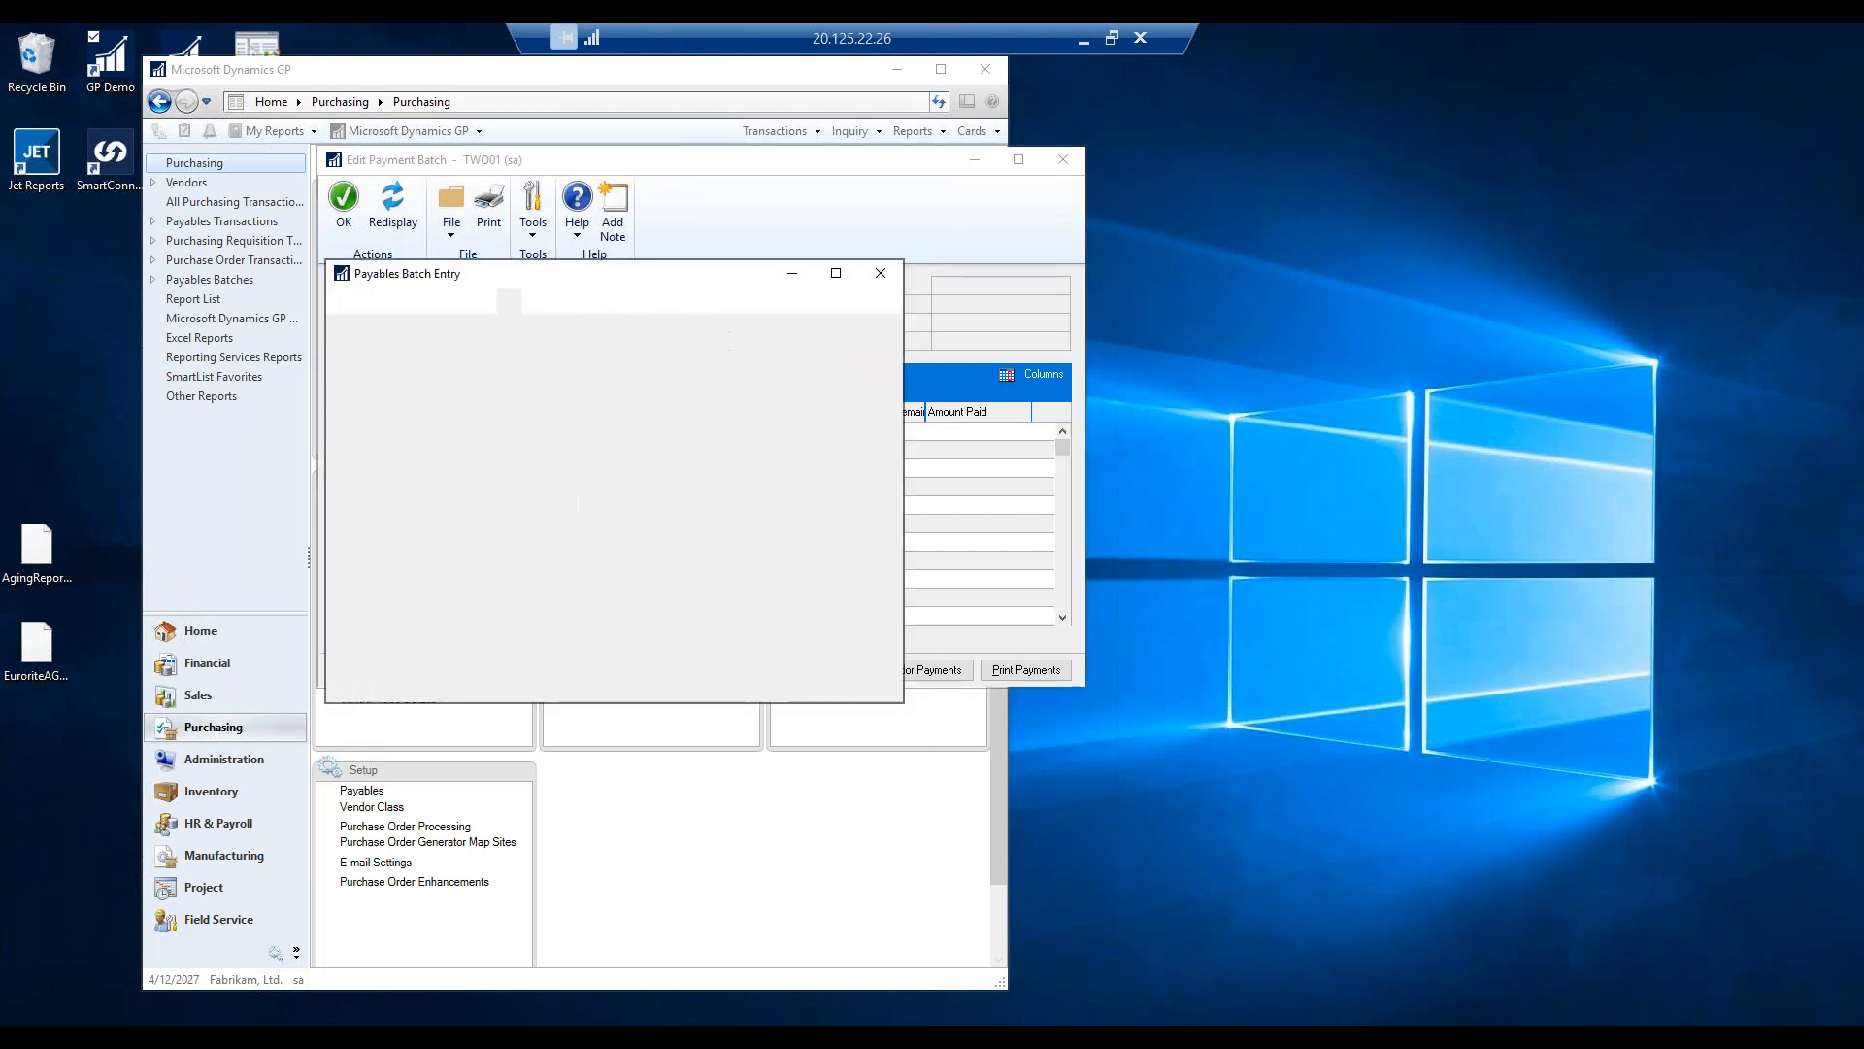
# Assign chequebook RBC to the batch and set its payment method to EFT.
pyautogui.click(543, 437)
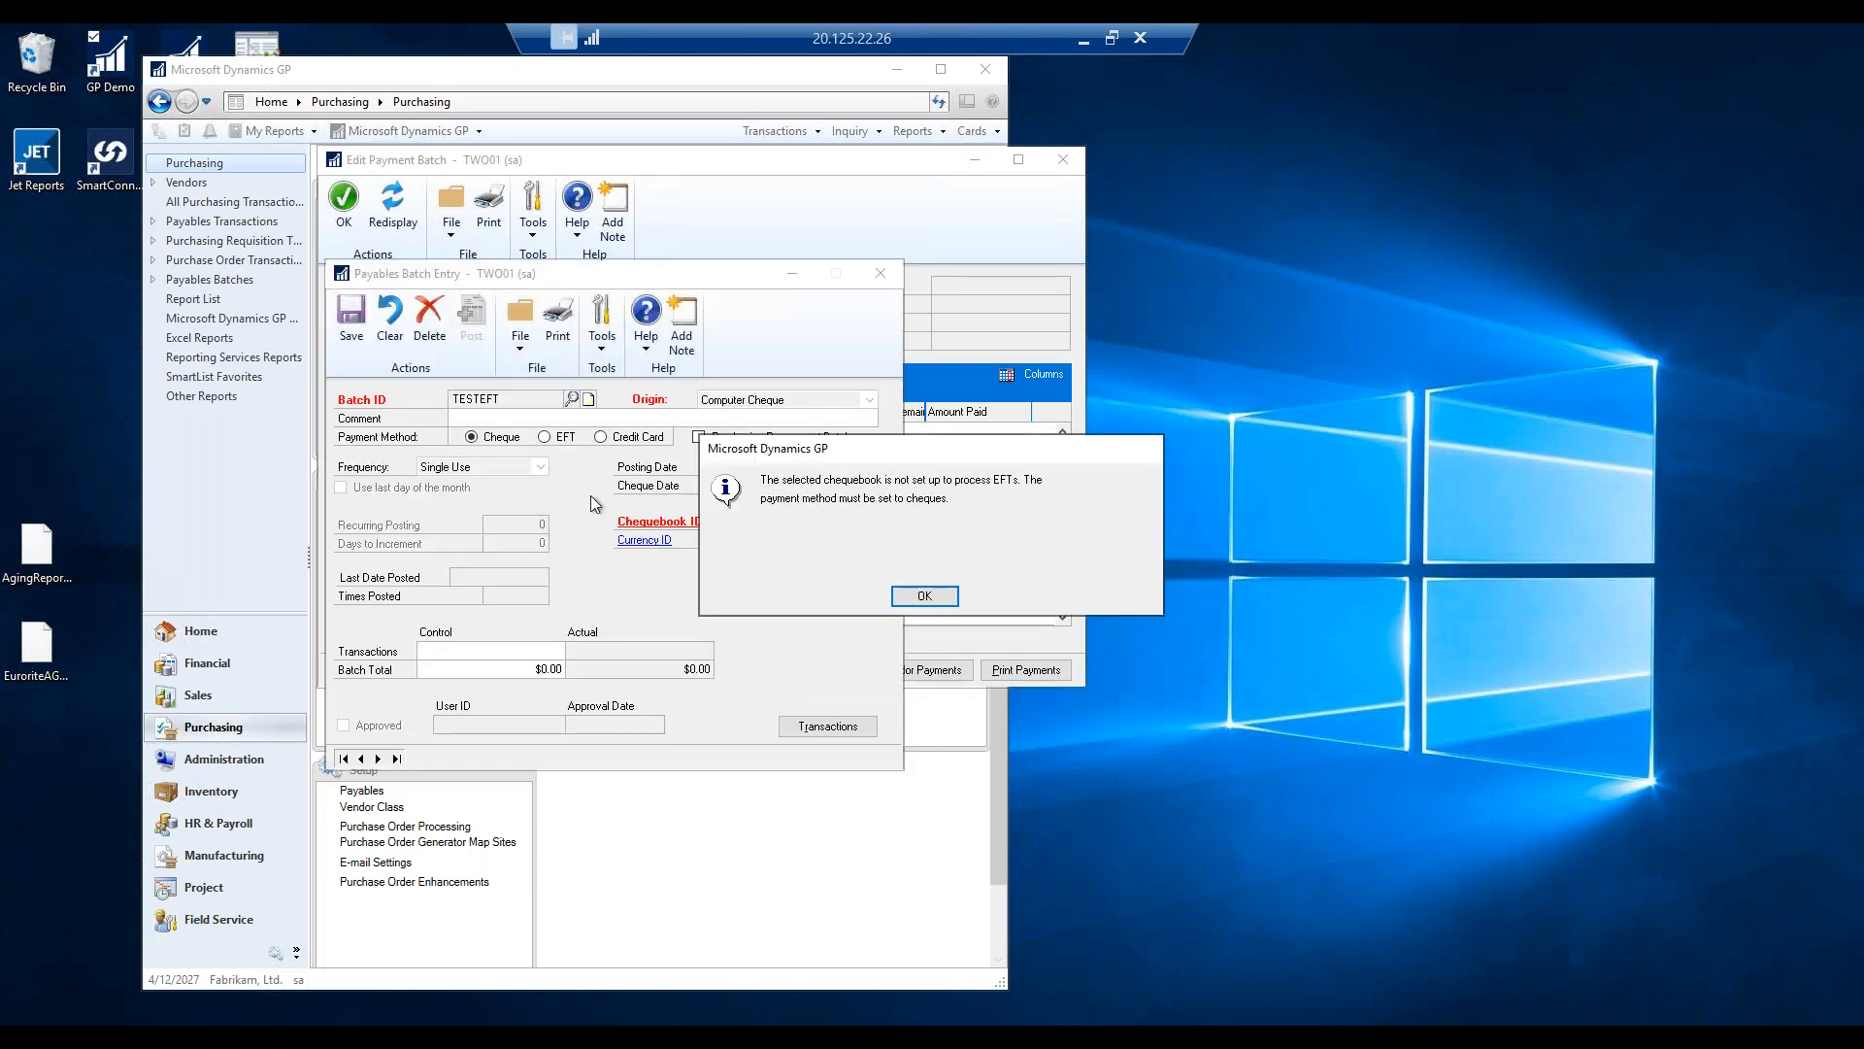
pyautogui.click(925, 600)
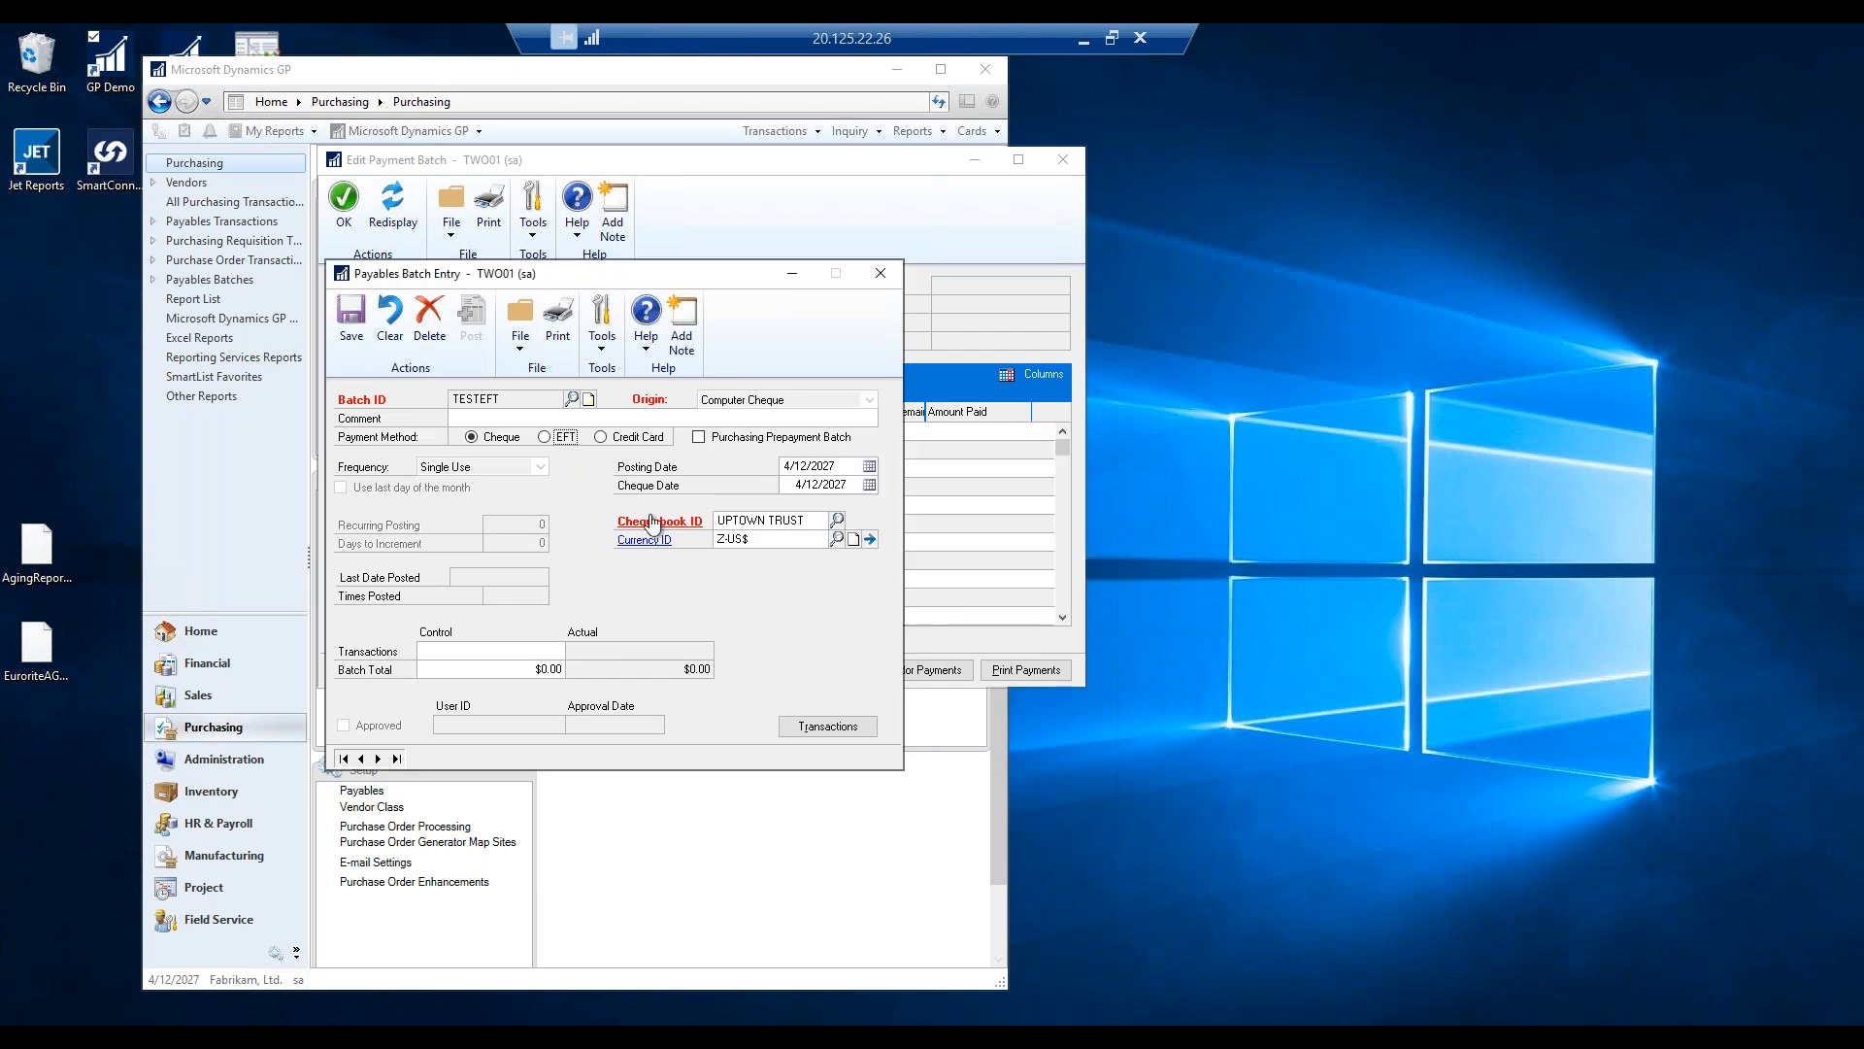
pyautogui.click(837, 521)
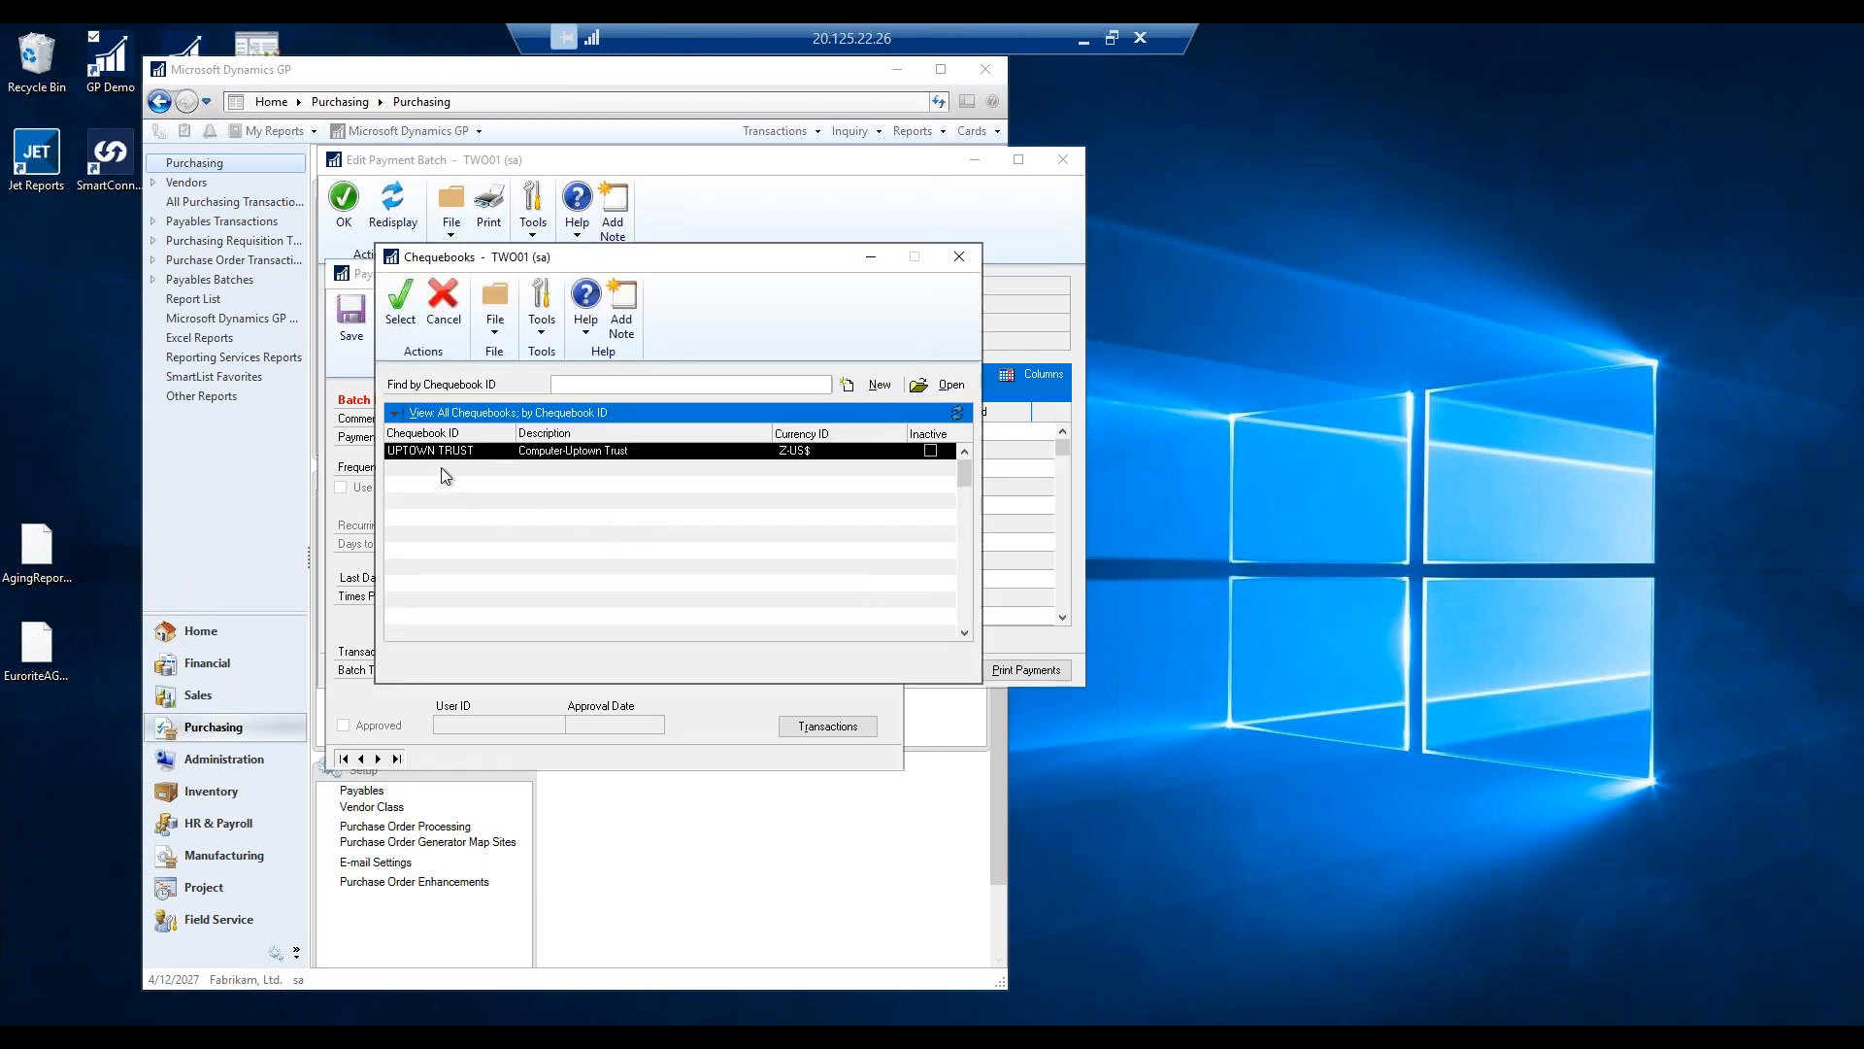
pyautogui.doubleClick(424, 515)
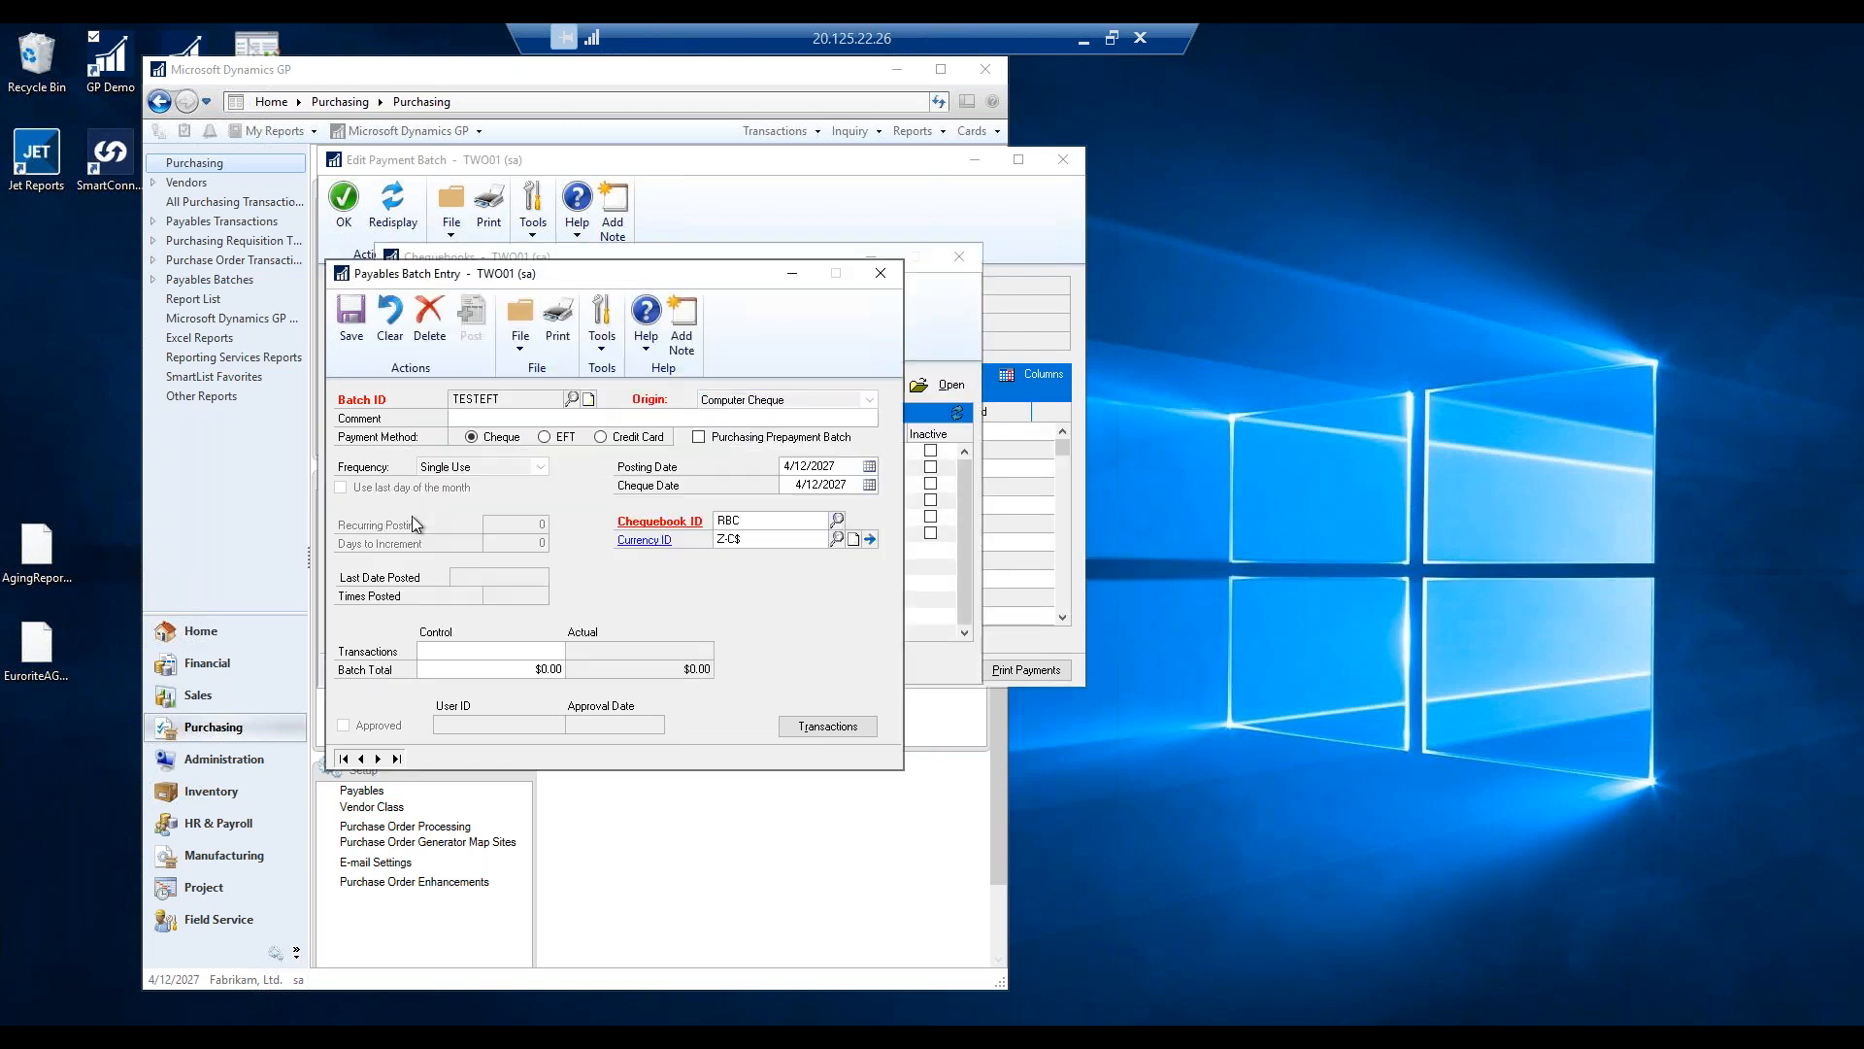
pyautogui.click(544, 437)
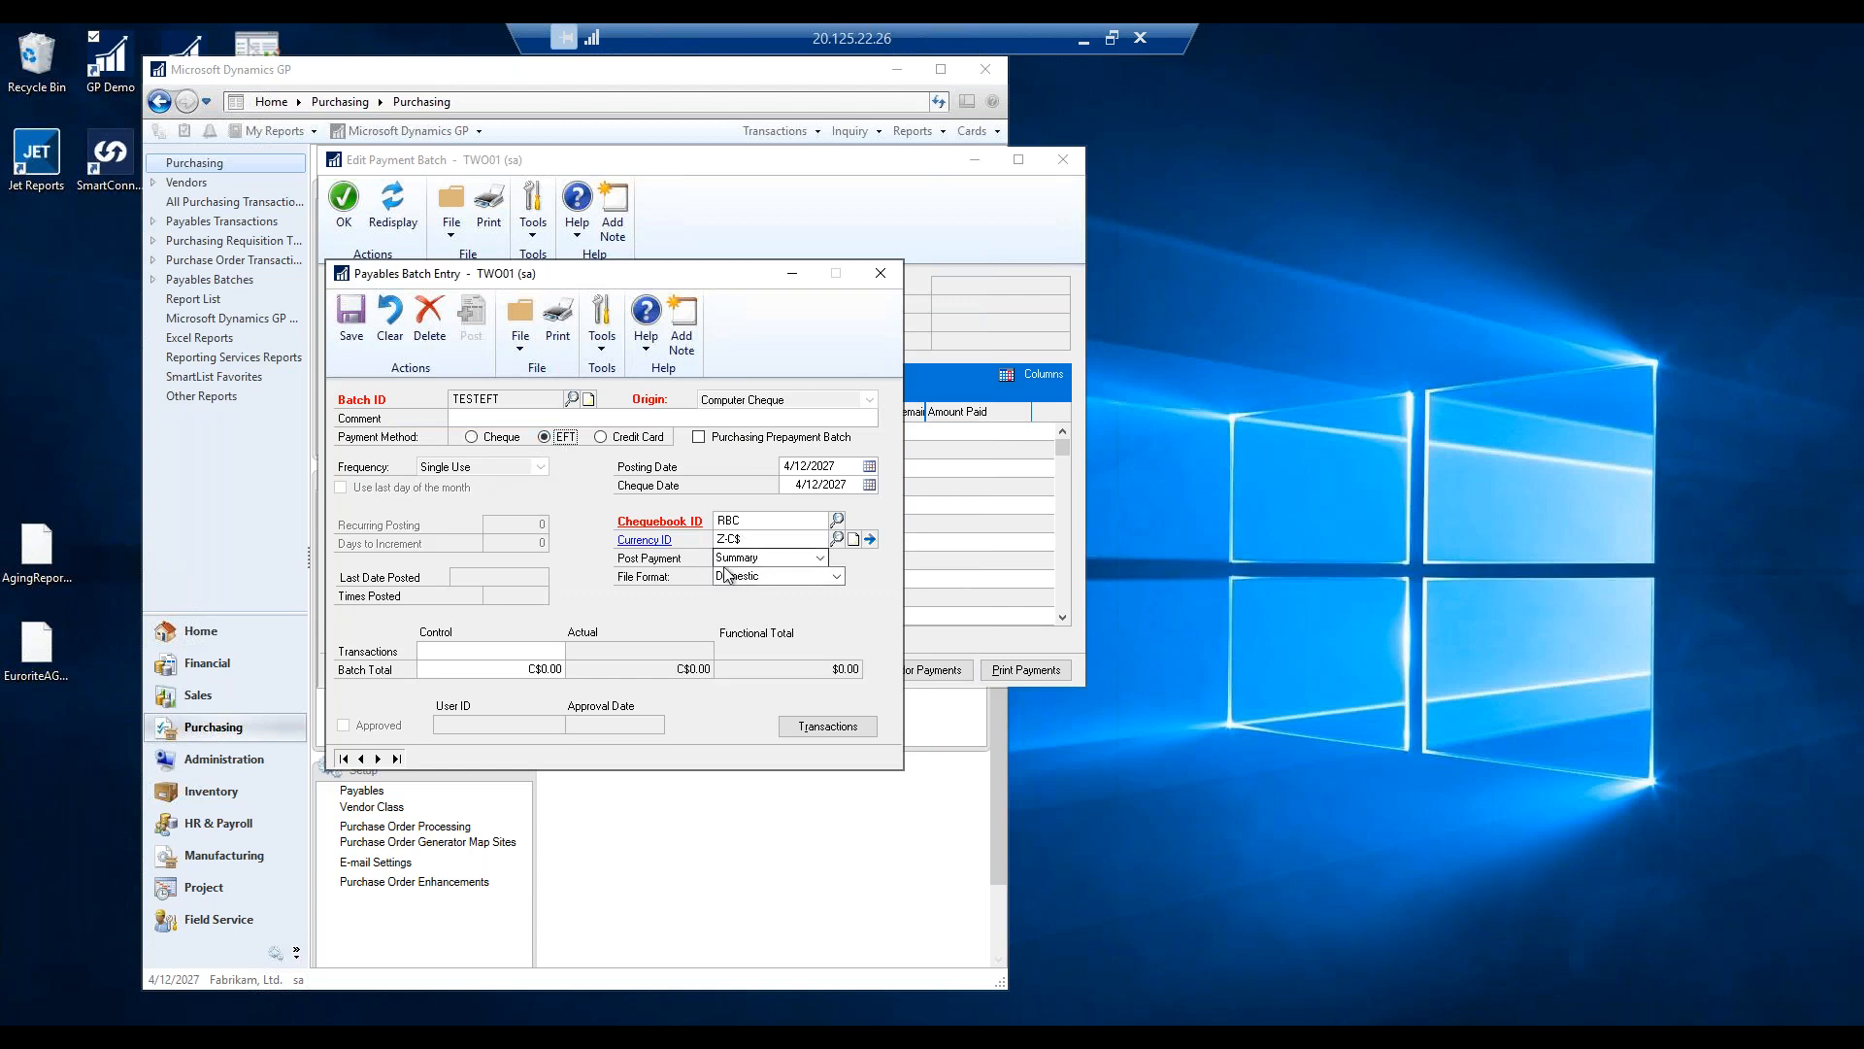
# Set the batch's Post Payment option to Summary.
pyautogui.click(819, 558)
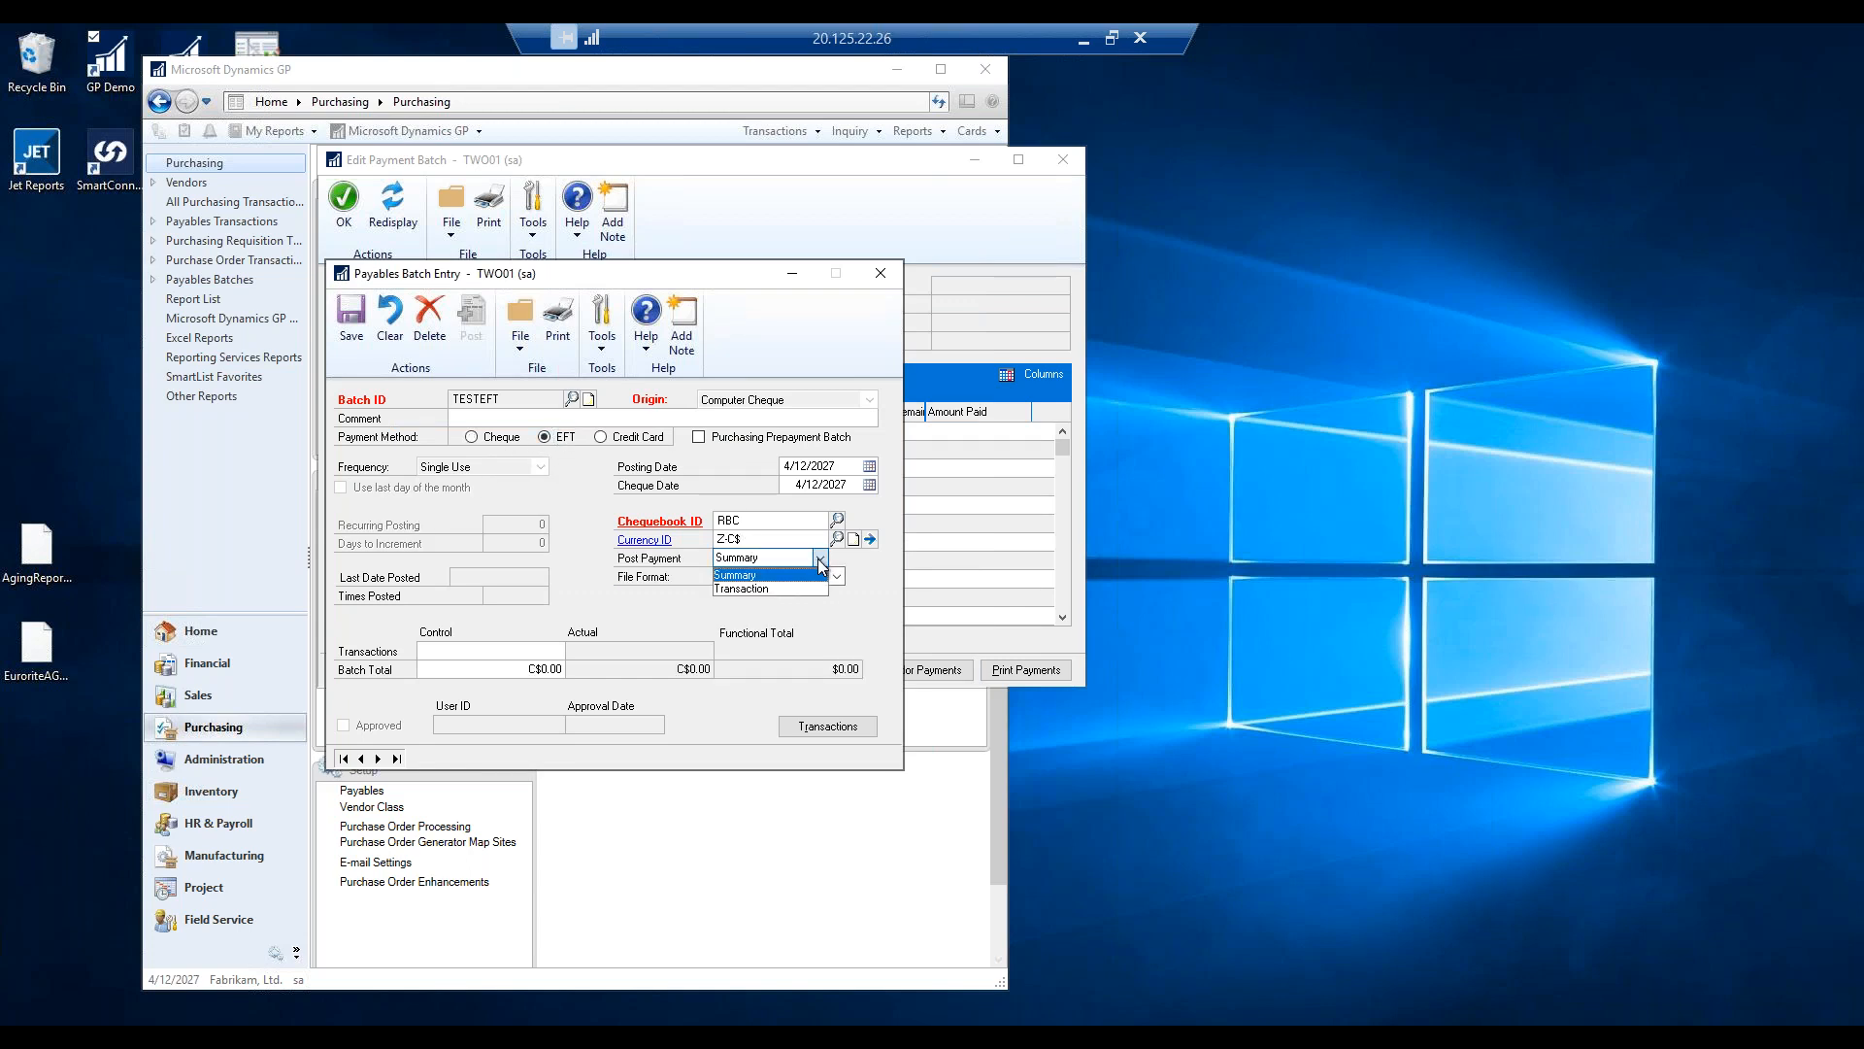
pyautogui.click(744, 589)
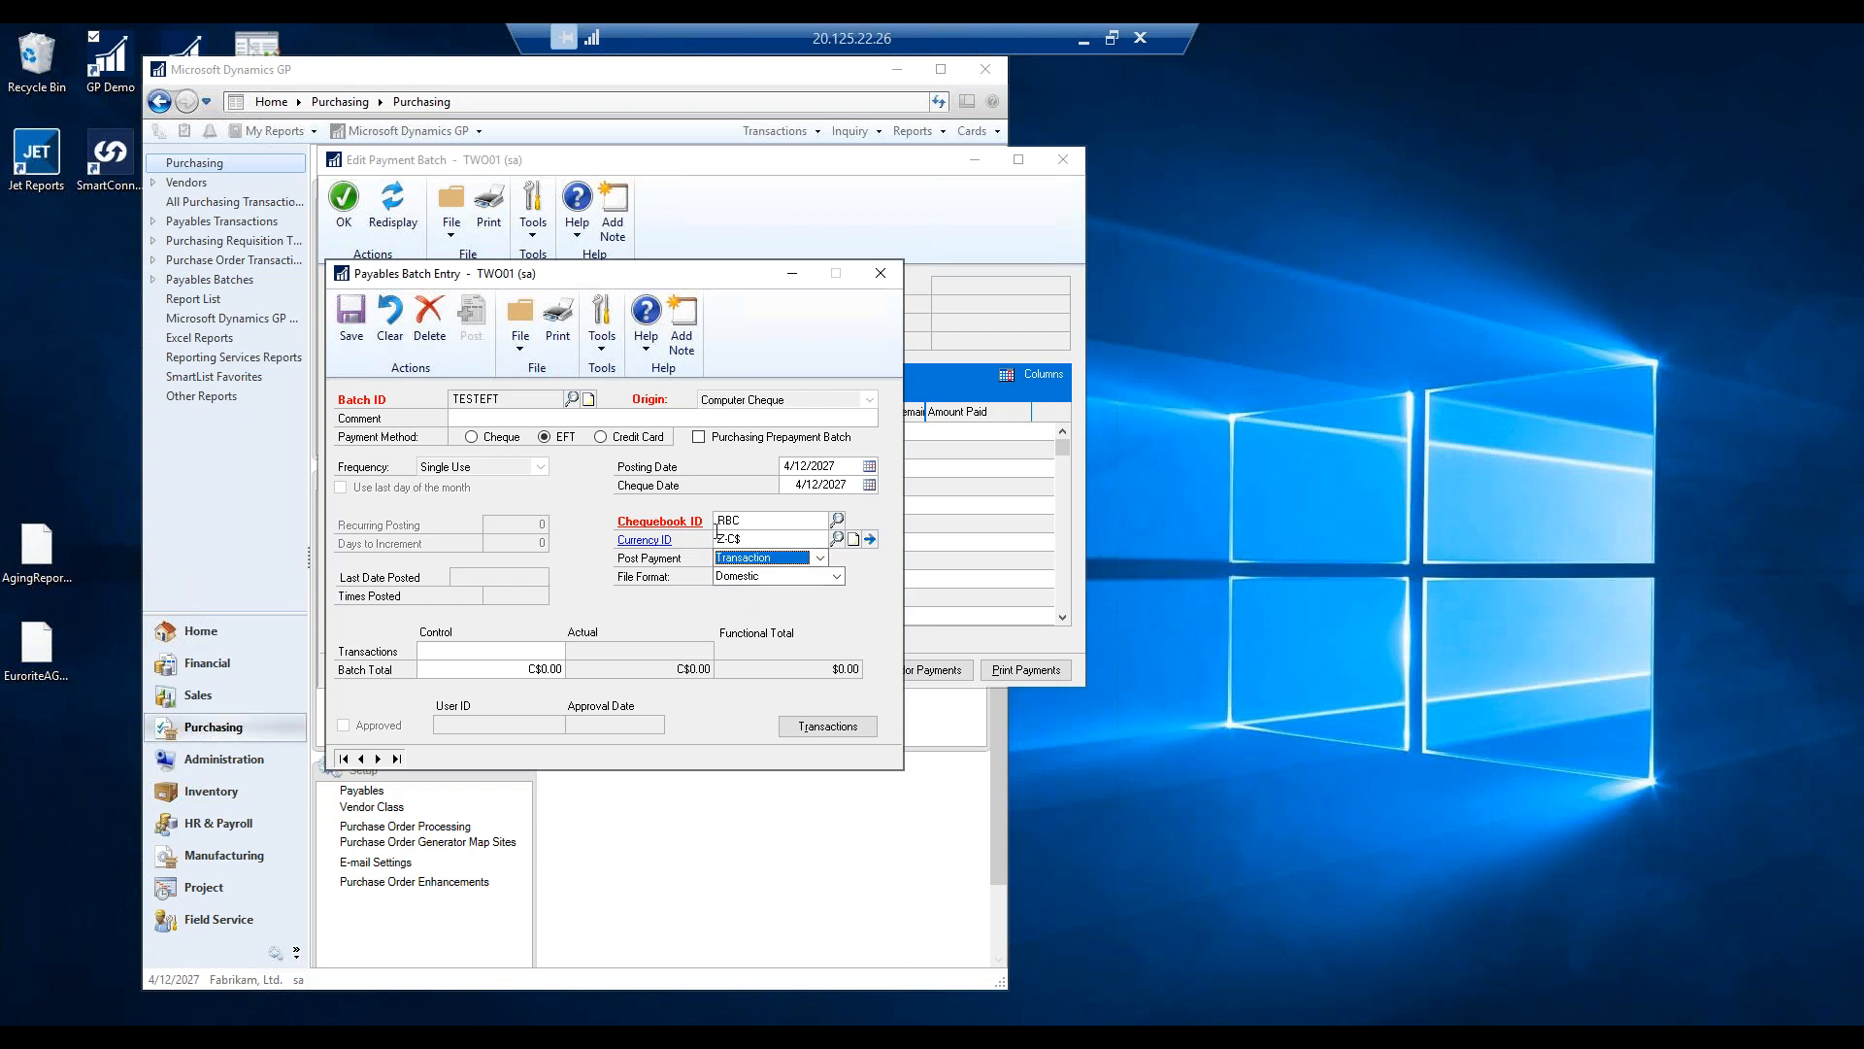
pyautogui.click(805, 560)
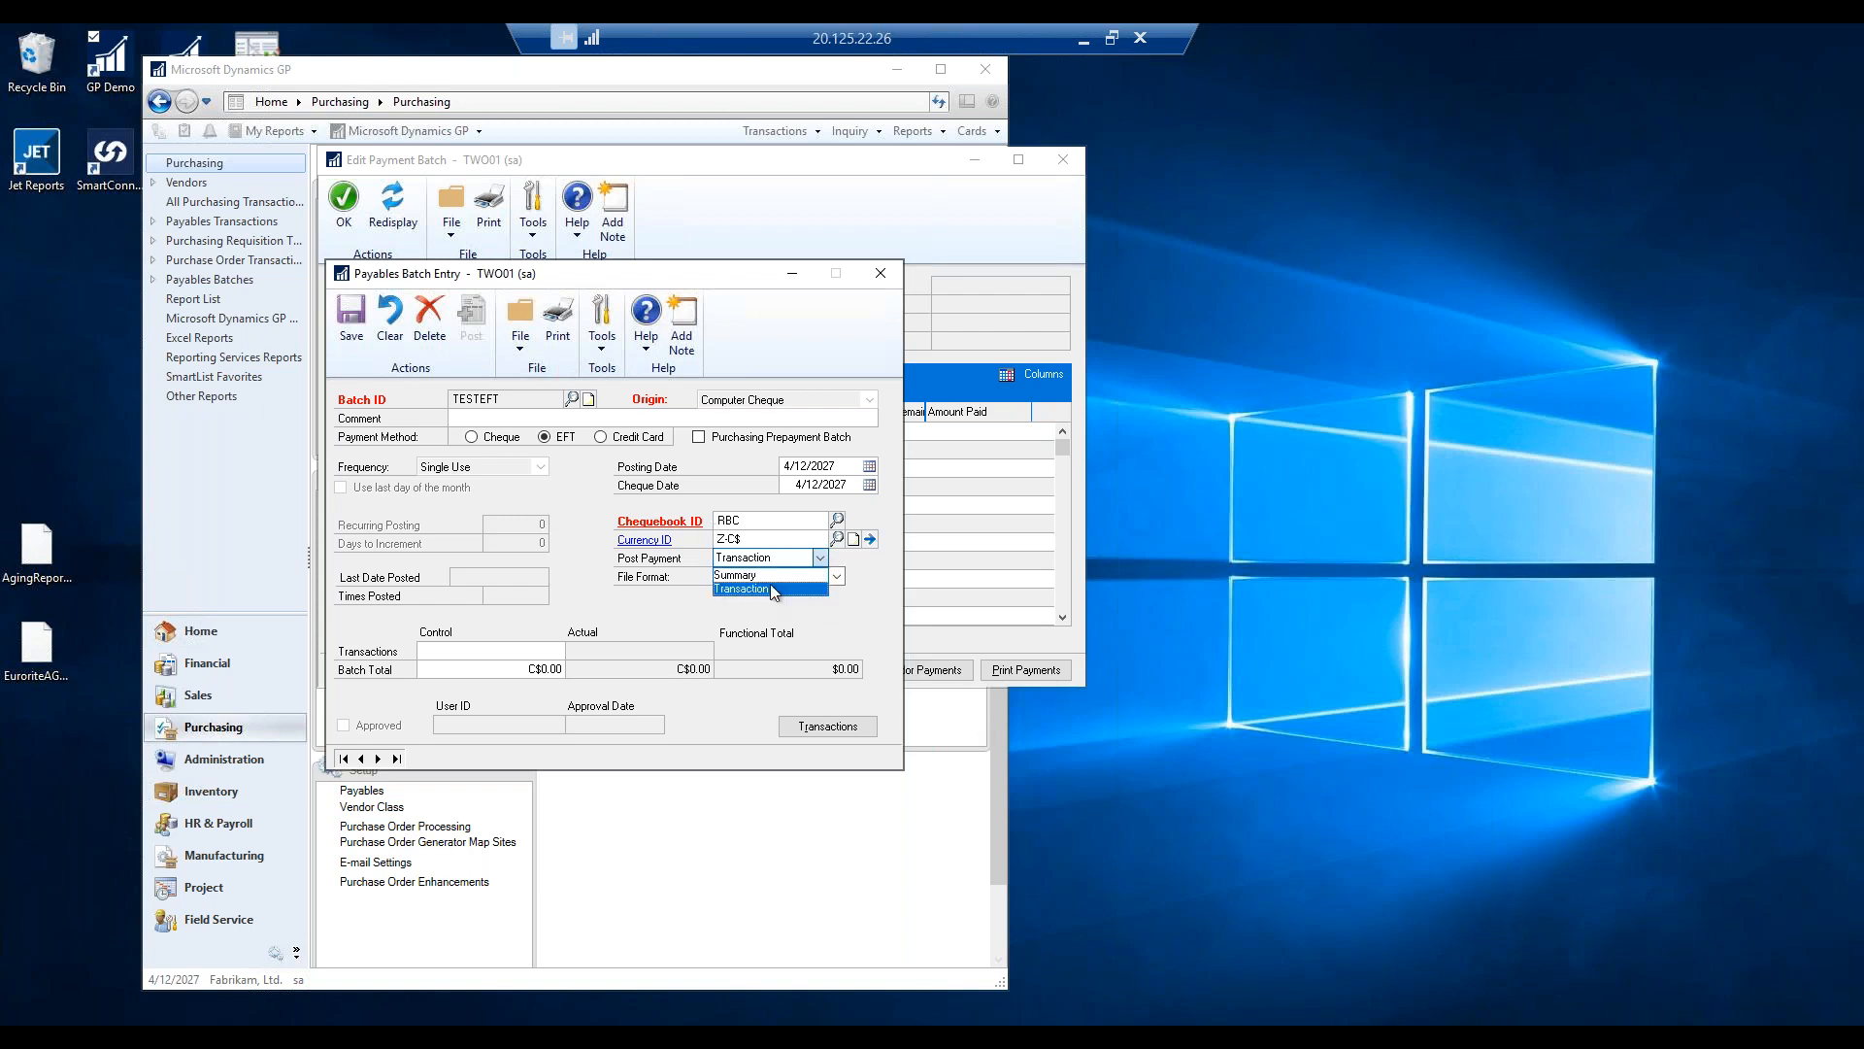
pyautogui.click(764, 576)
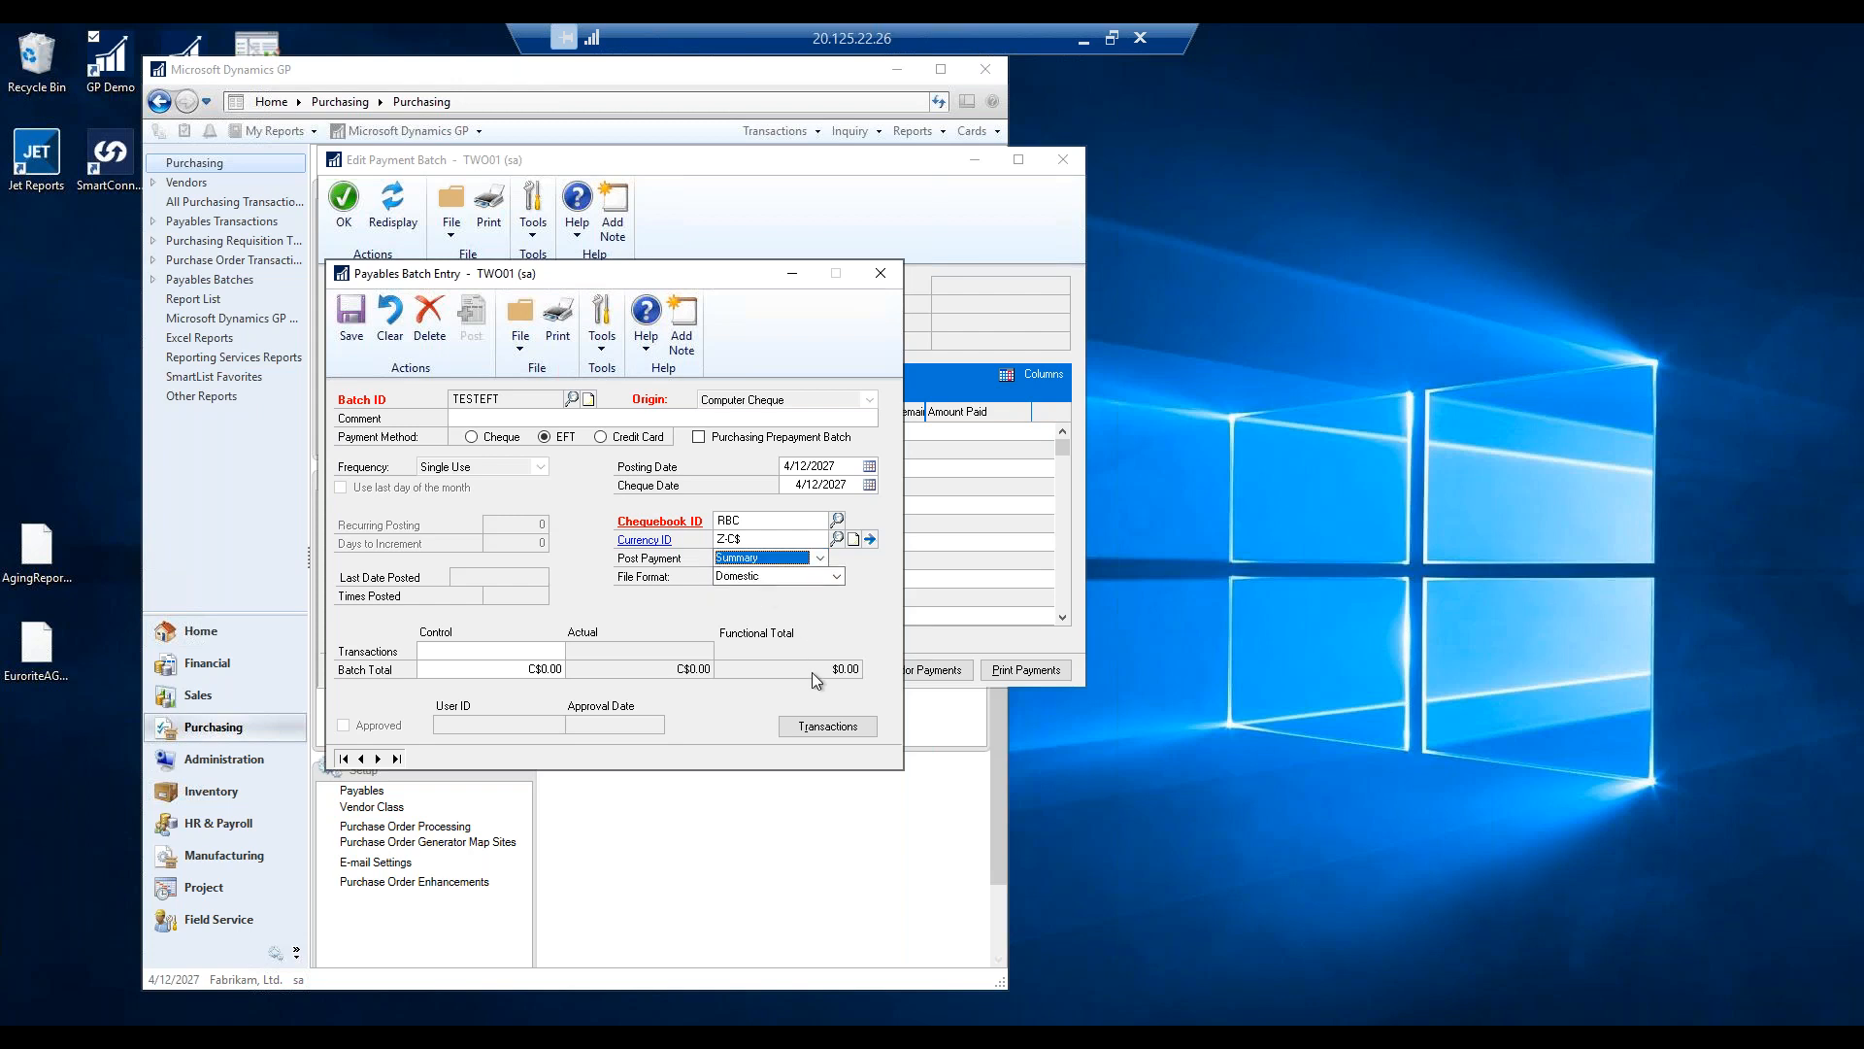
# Go to Edit Payment Batch for TESTEFT from the batch's Transactions.
pyautogui.click(828, 728)
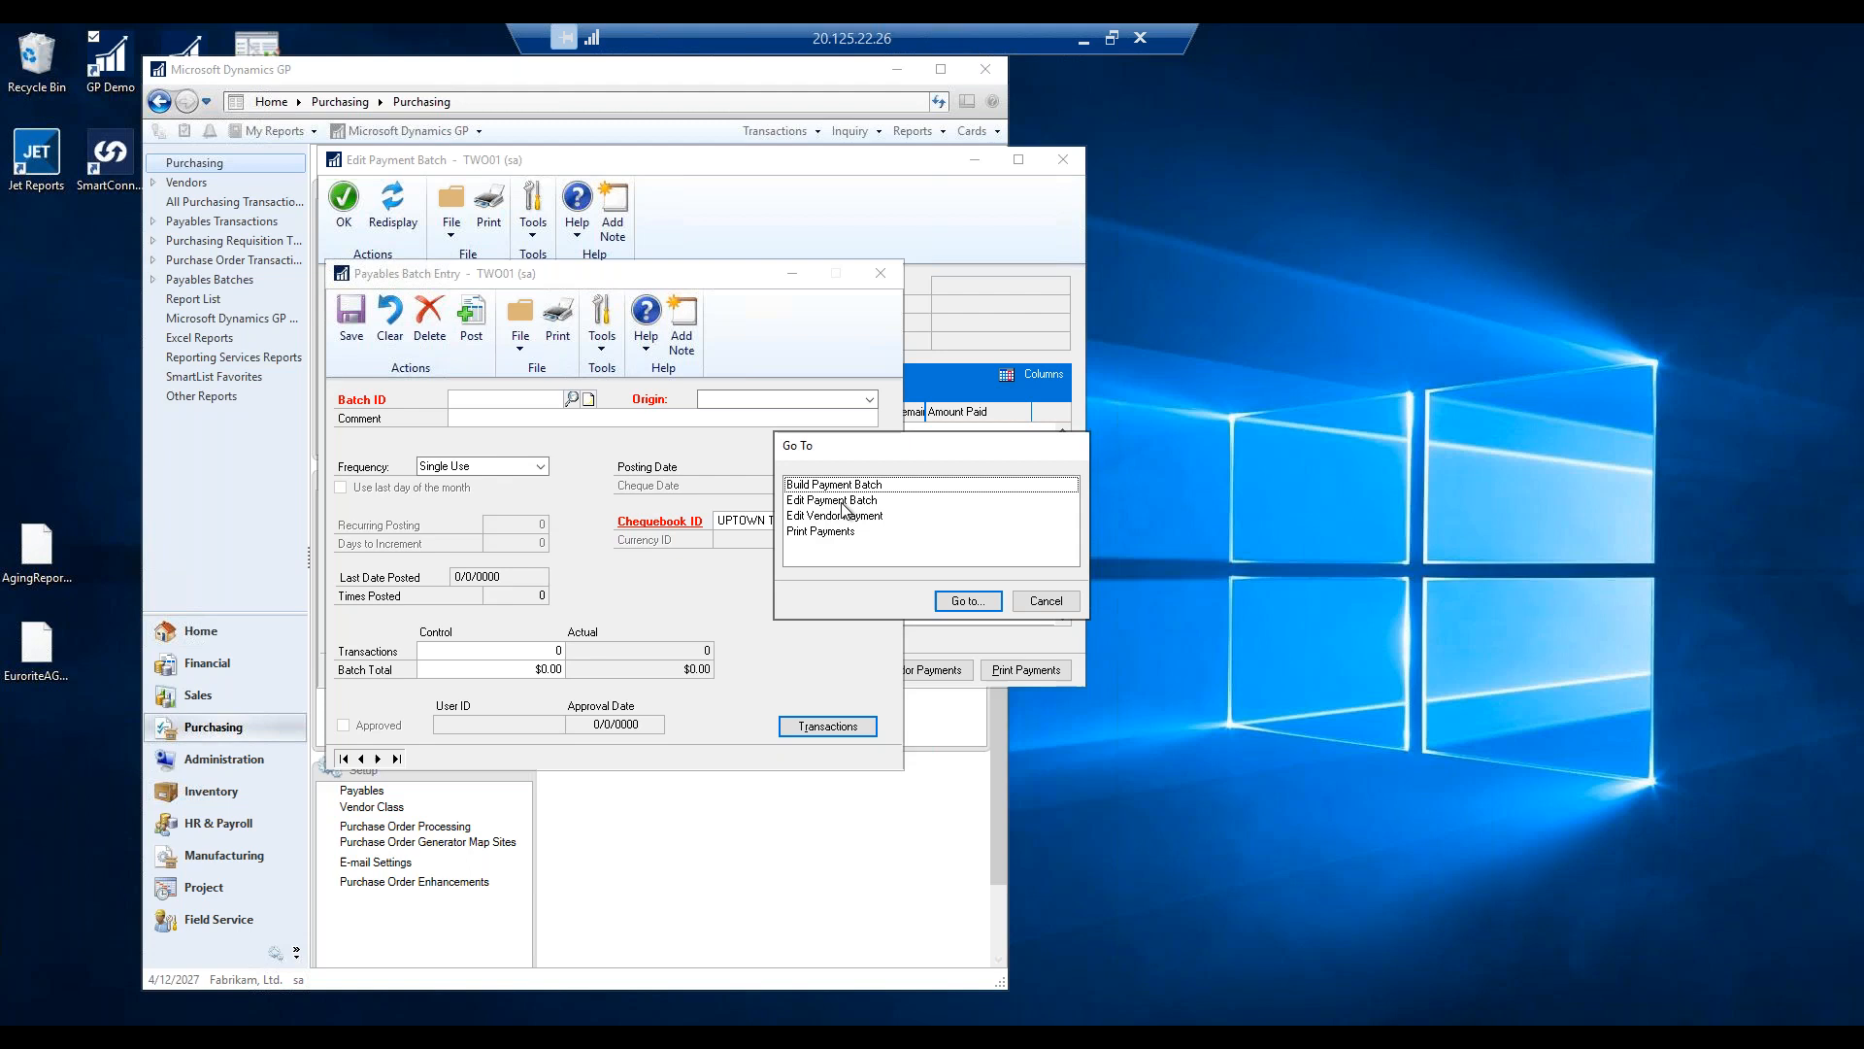
pyautogui.click(835, 500)
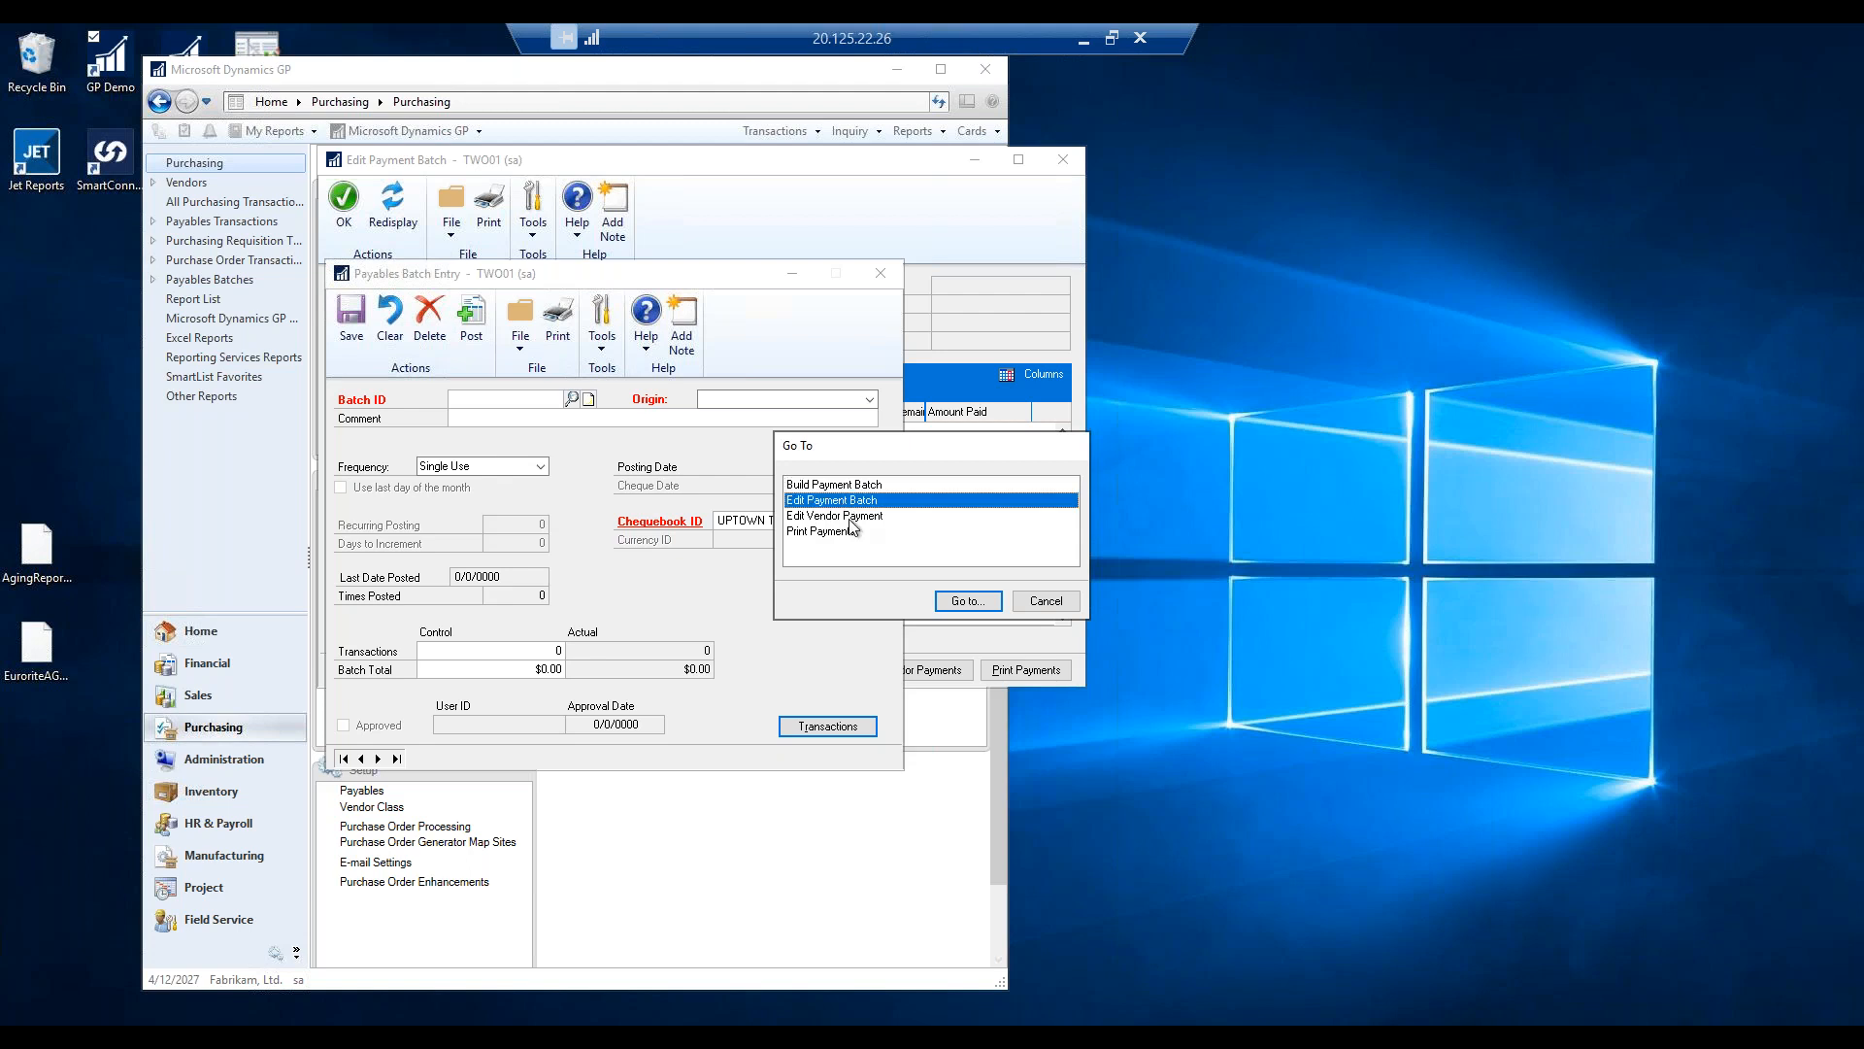
pyautogui.click(966, 601)
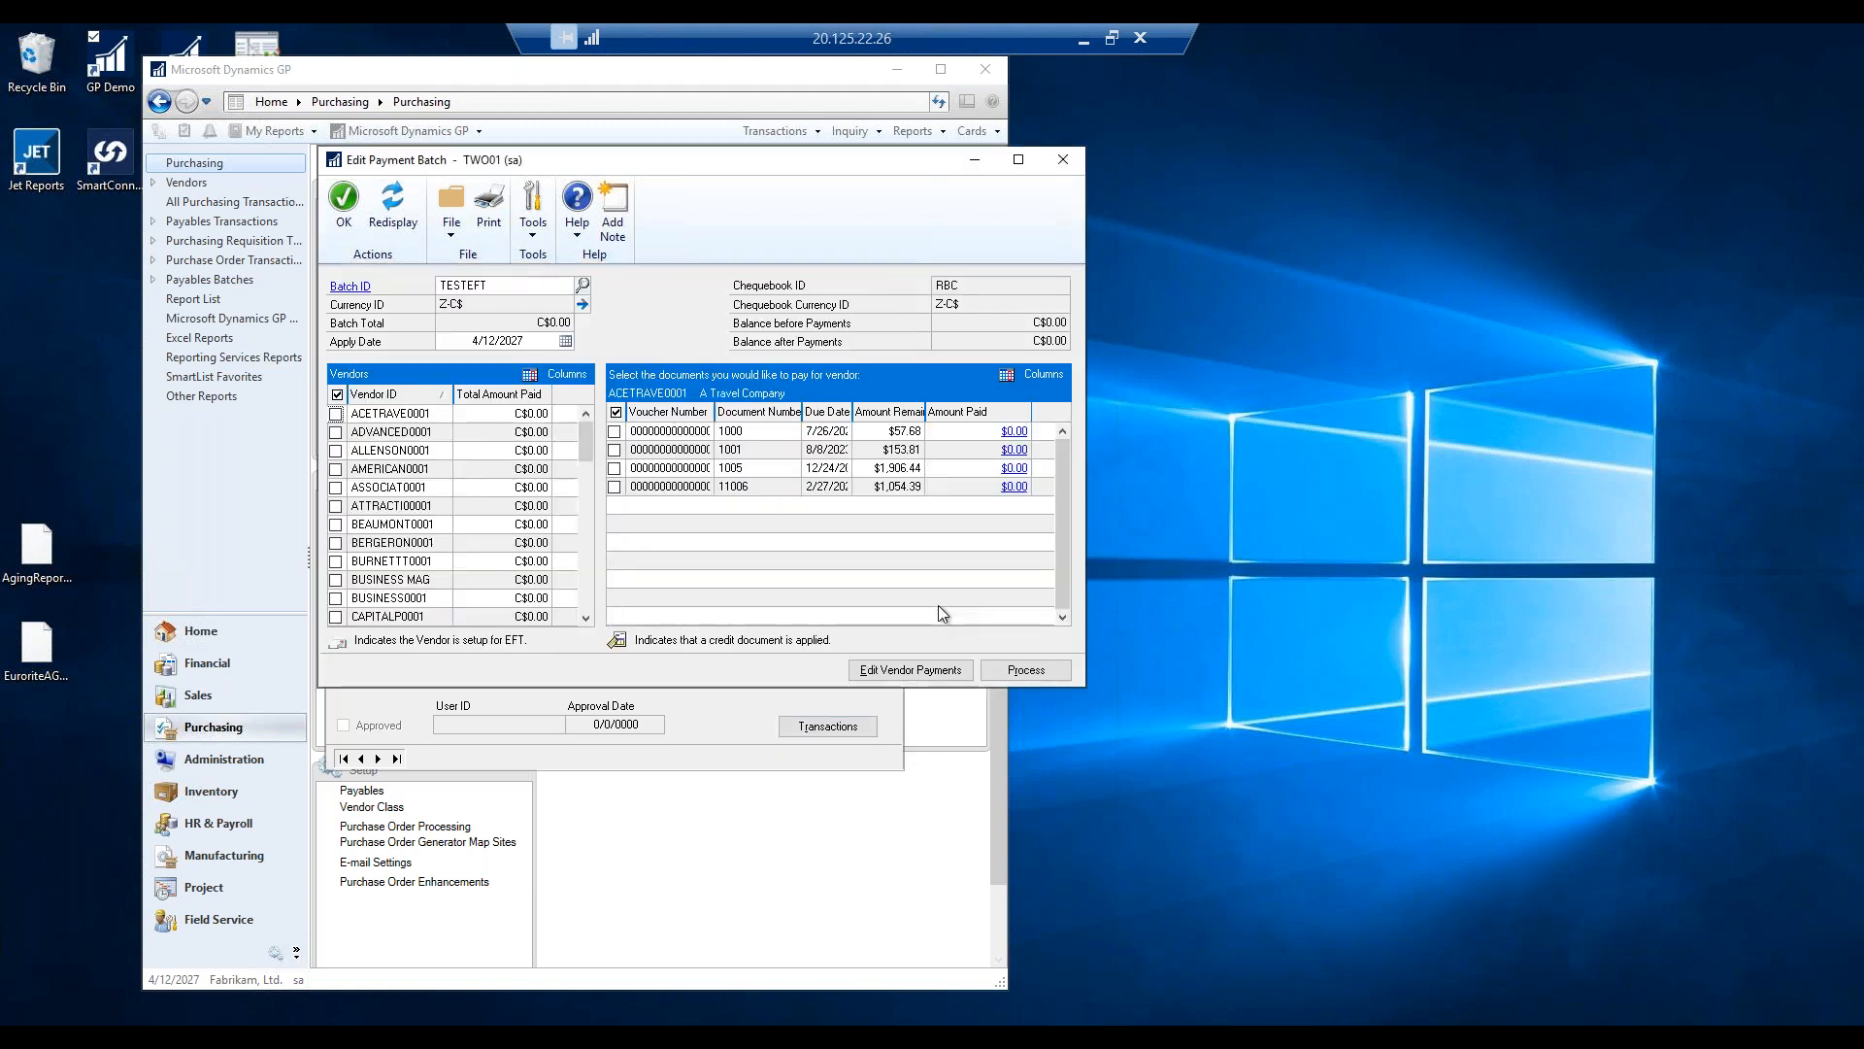
pyautogui.moveTo(591, 435); pyautogui.dragTo(591, 602)
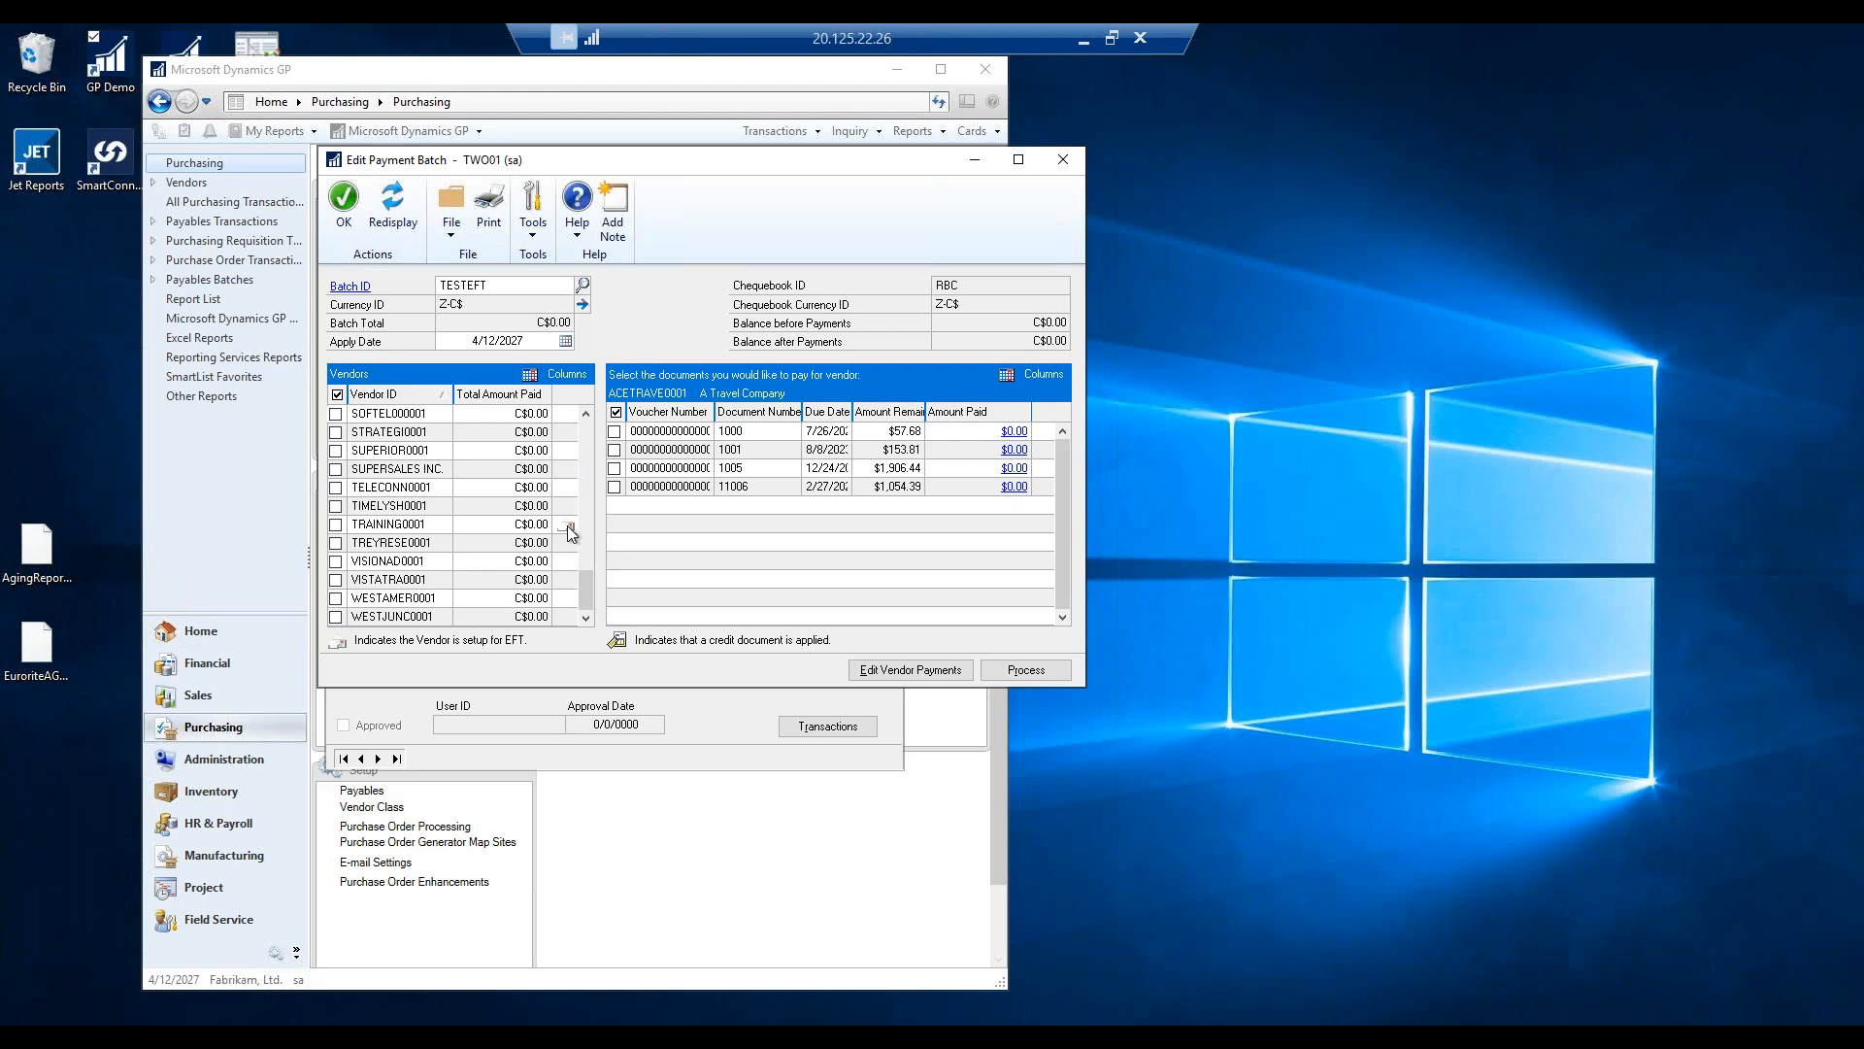
# Review the vendor list's column options, then select vendor TIMELYSH0001 for payment.
pyautogui.click(533, 380)
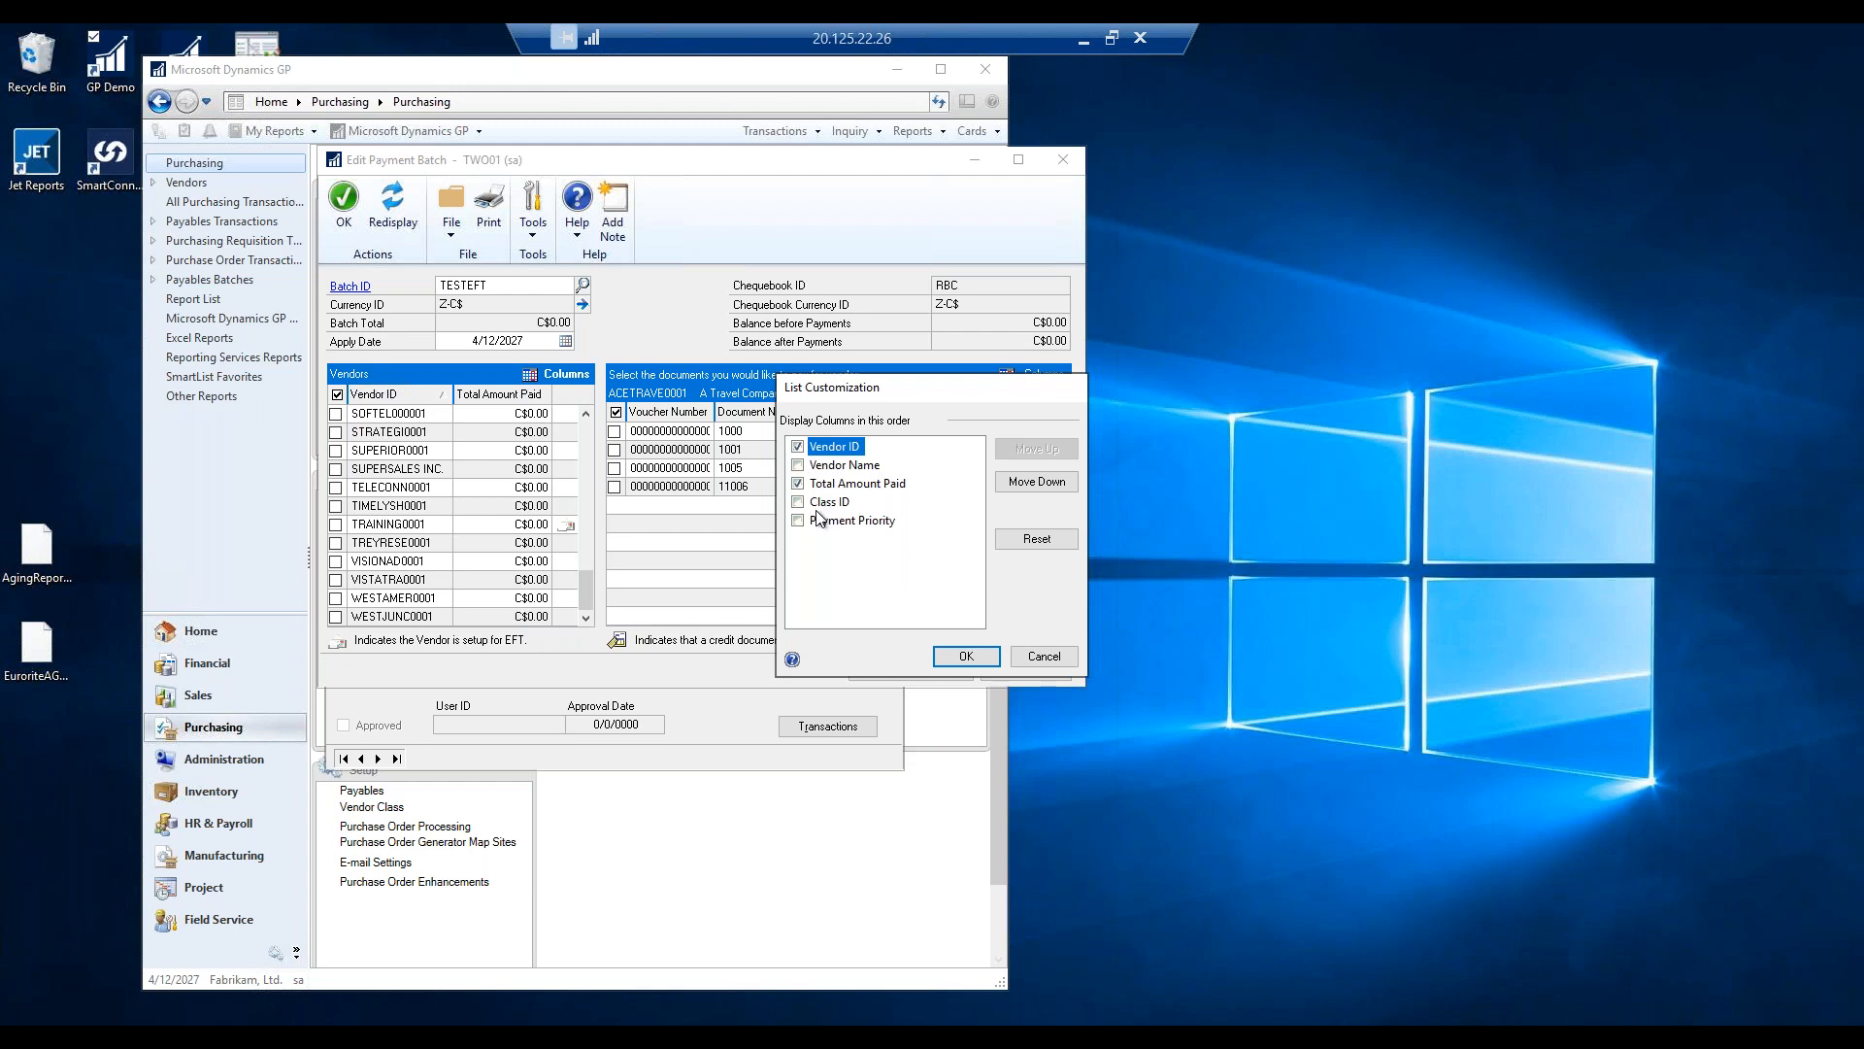
pyautogui.click(1044, 656)
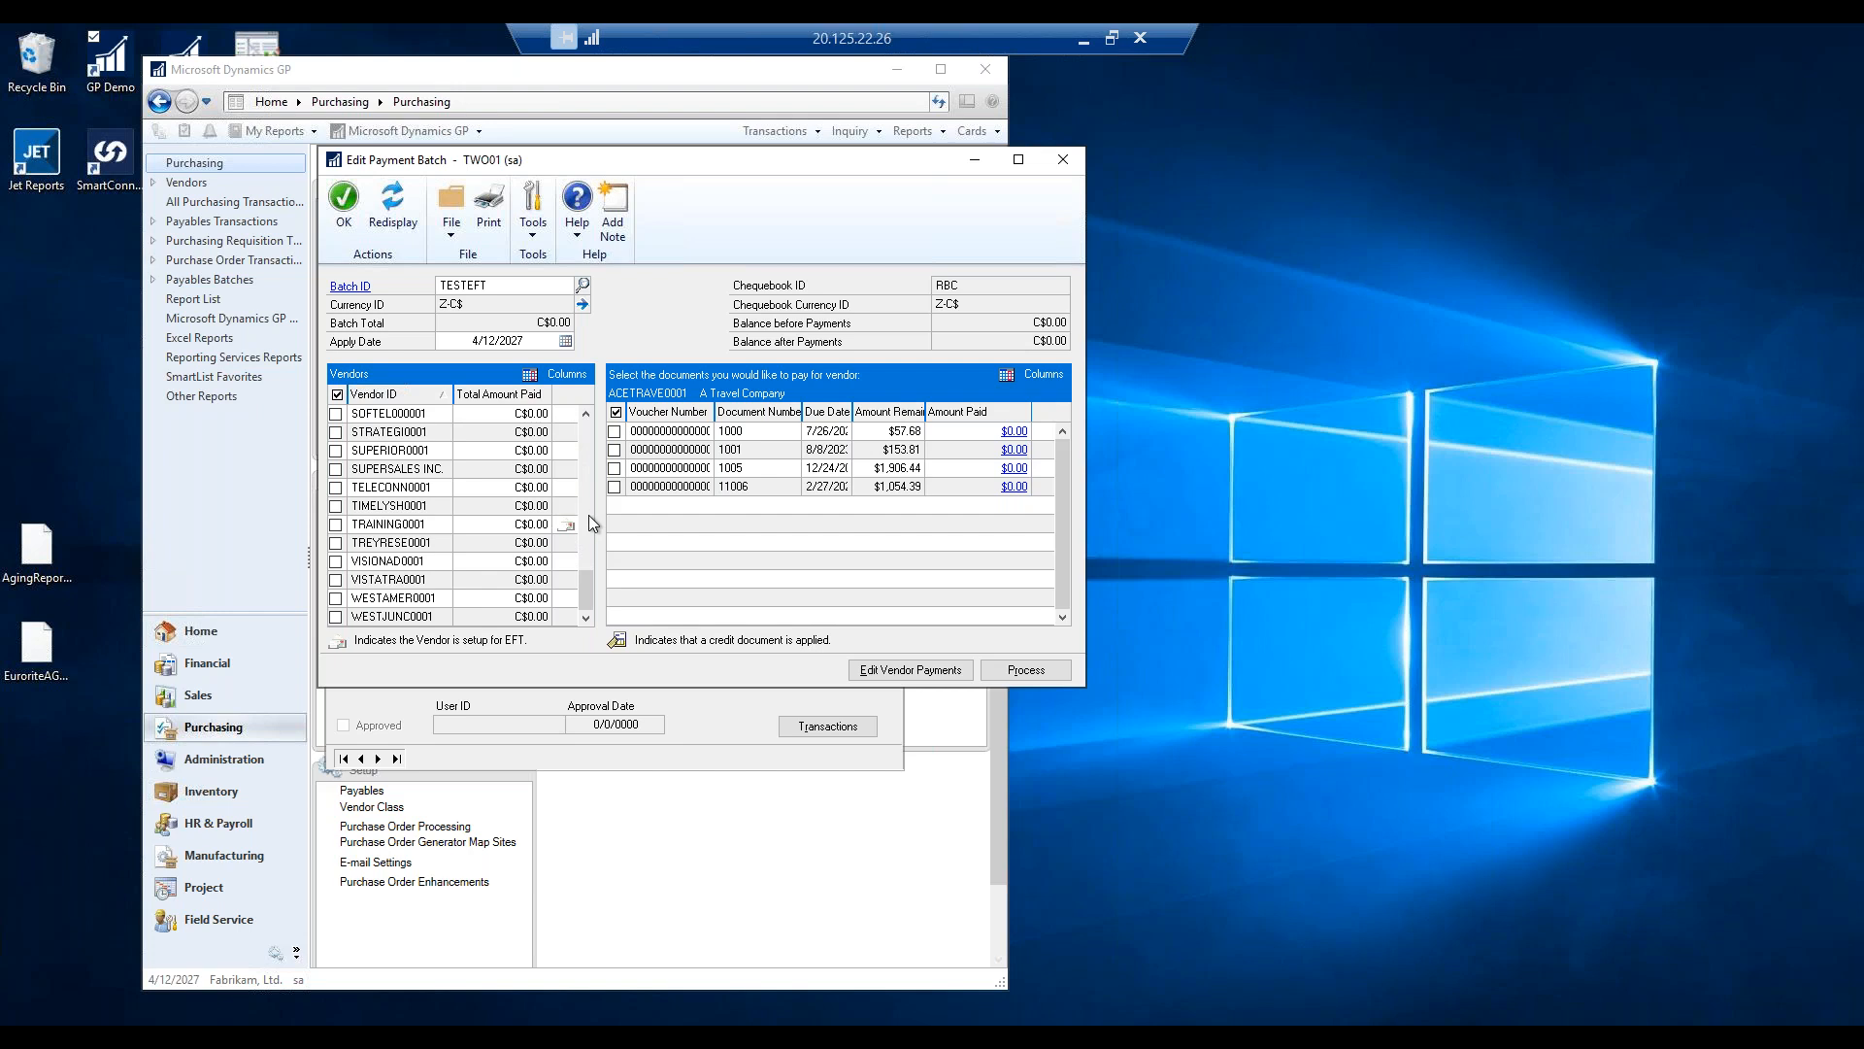
pyautogui.click(338, 509)
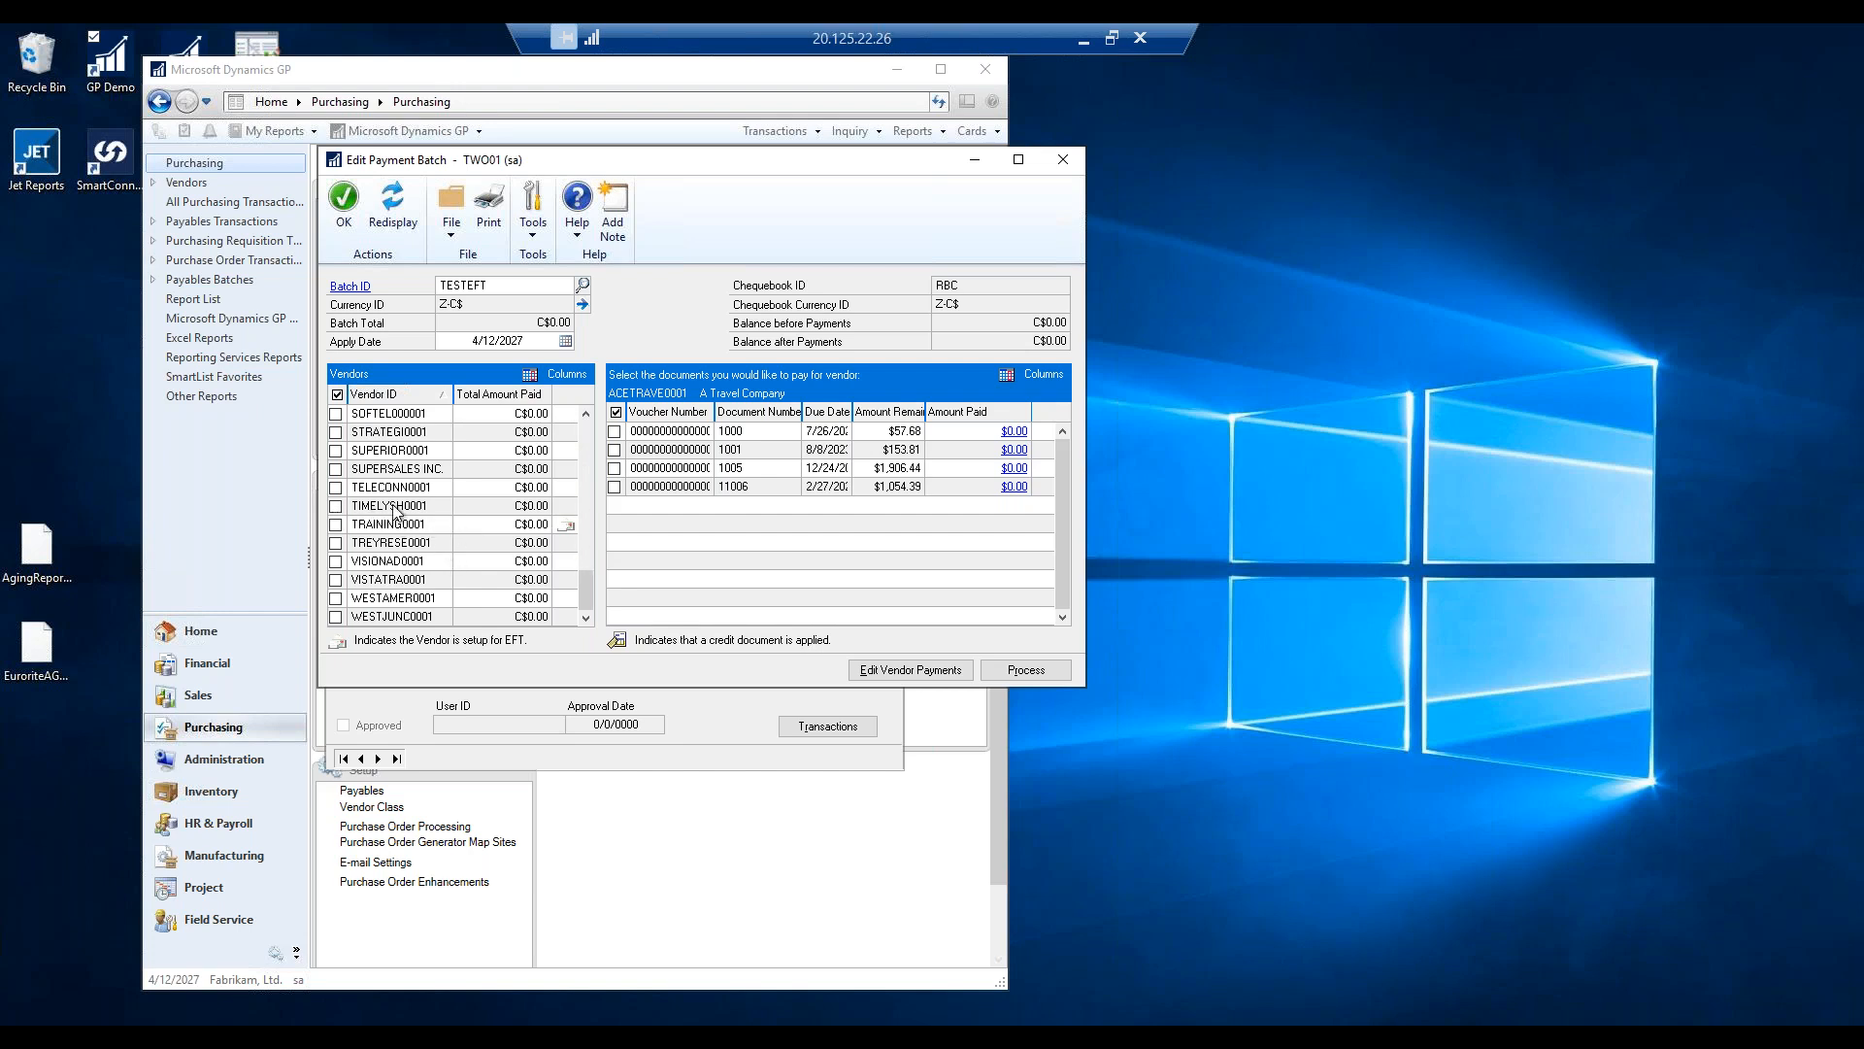
pyautogui.click(337, 506)
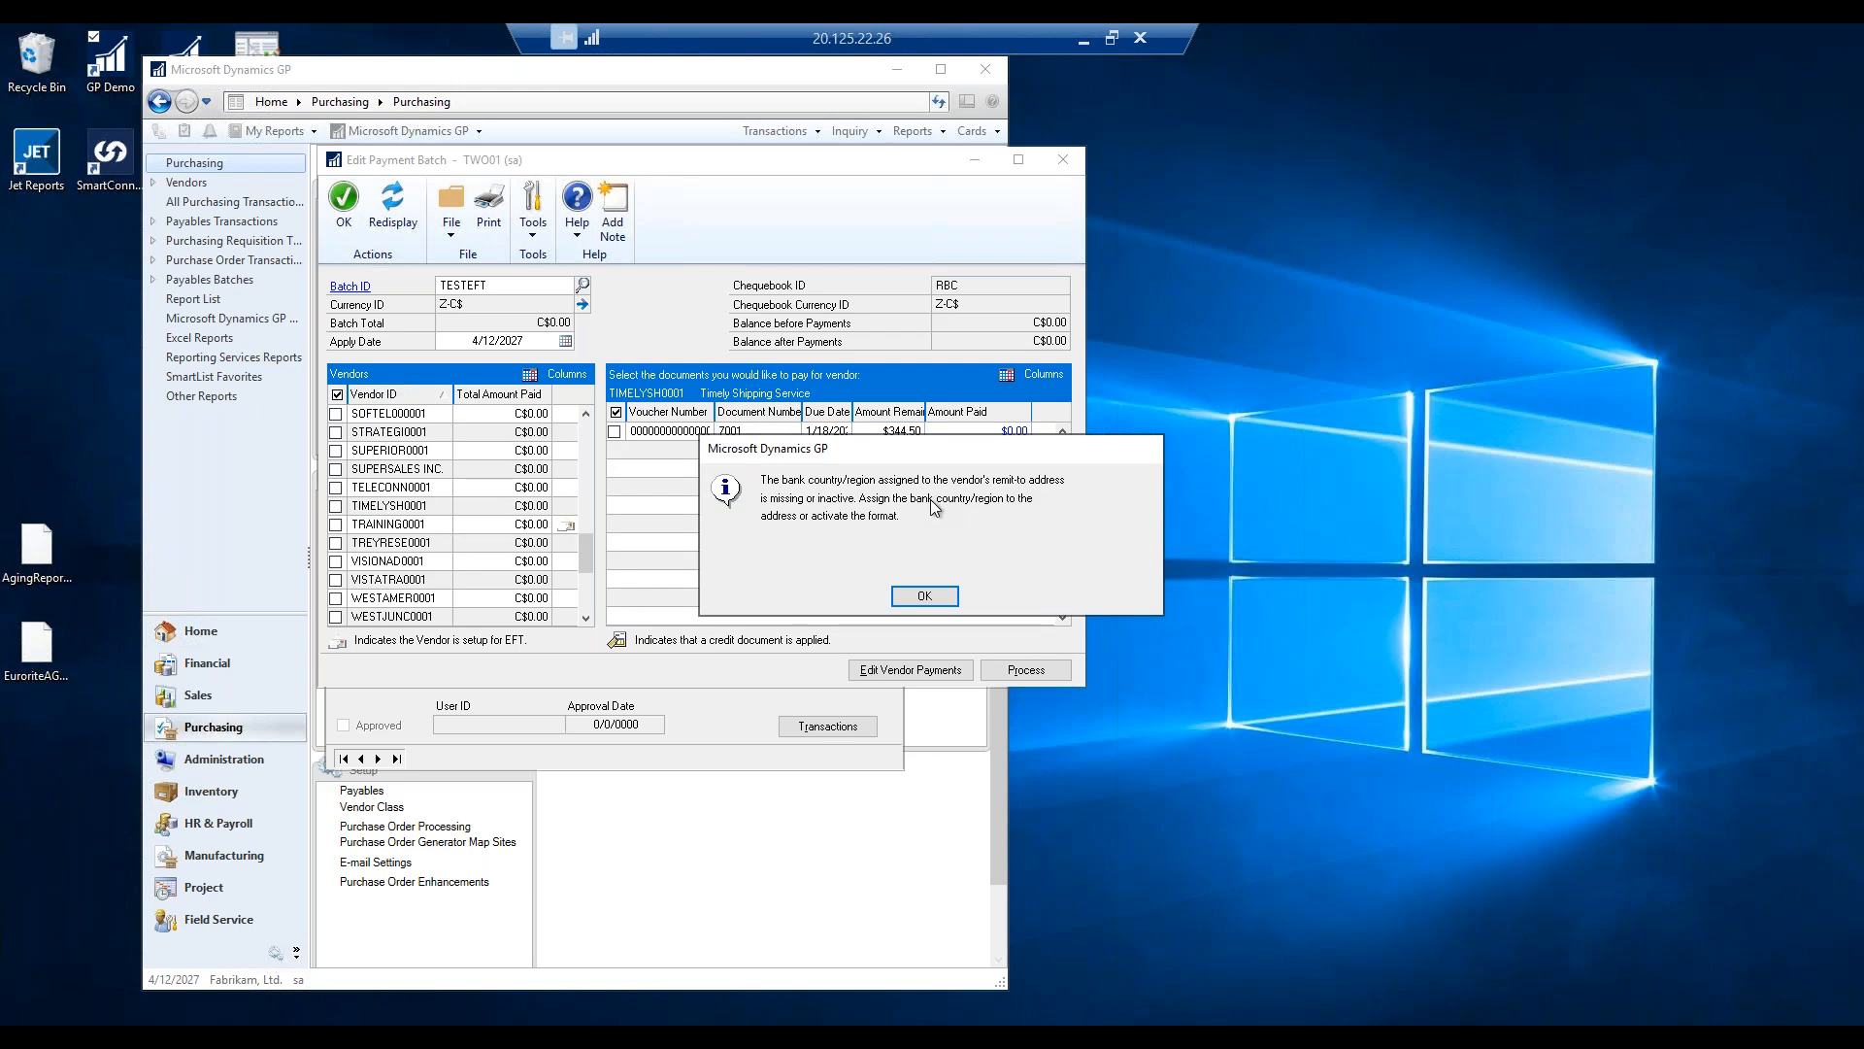
# Dismiss the missing bank country warning and mark TRAINING0001's invoices for payment.
pyautogui.click(927, 597)
pyautogui.click(336, 524)
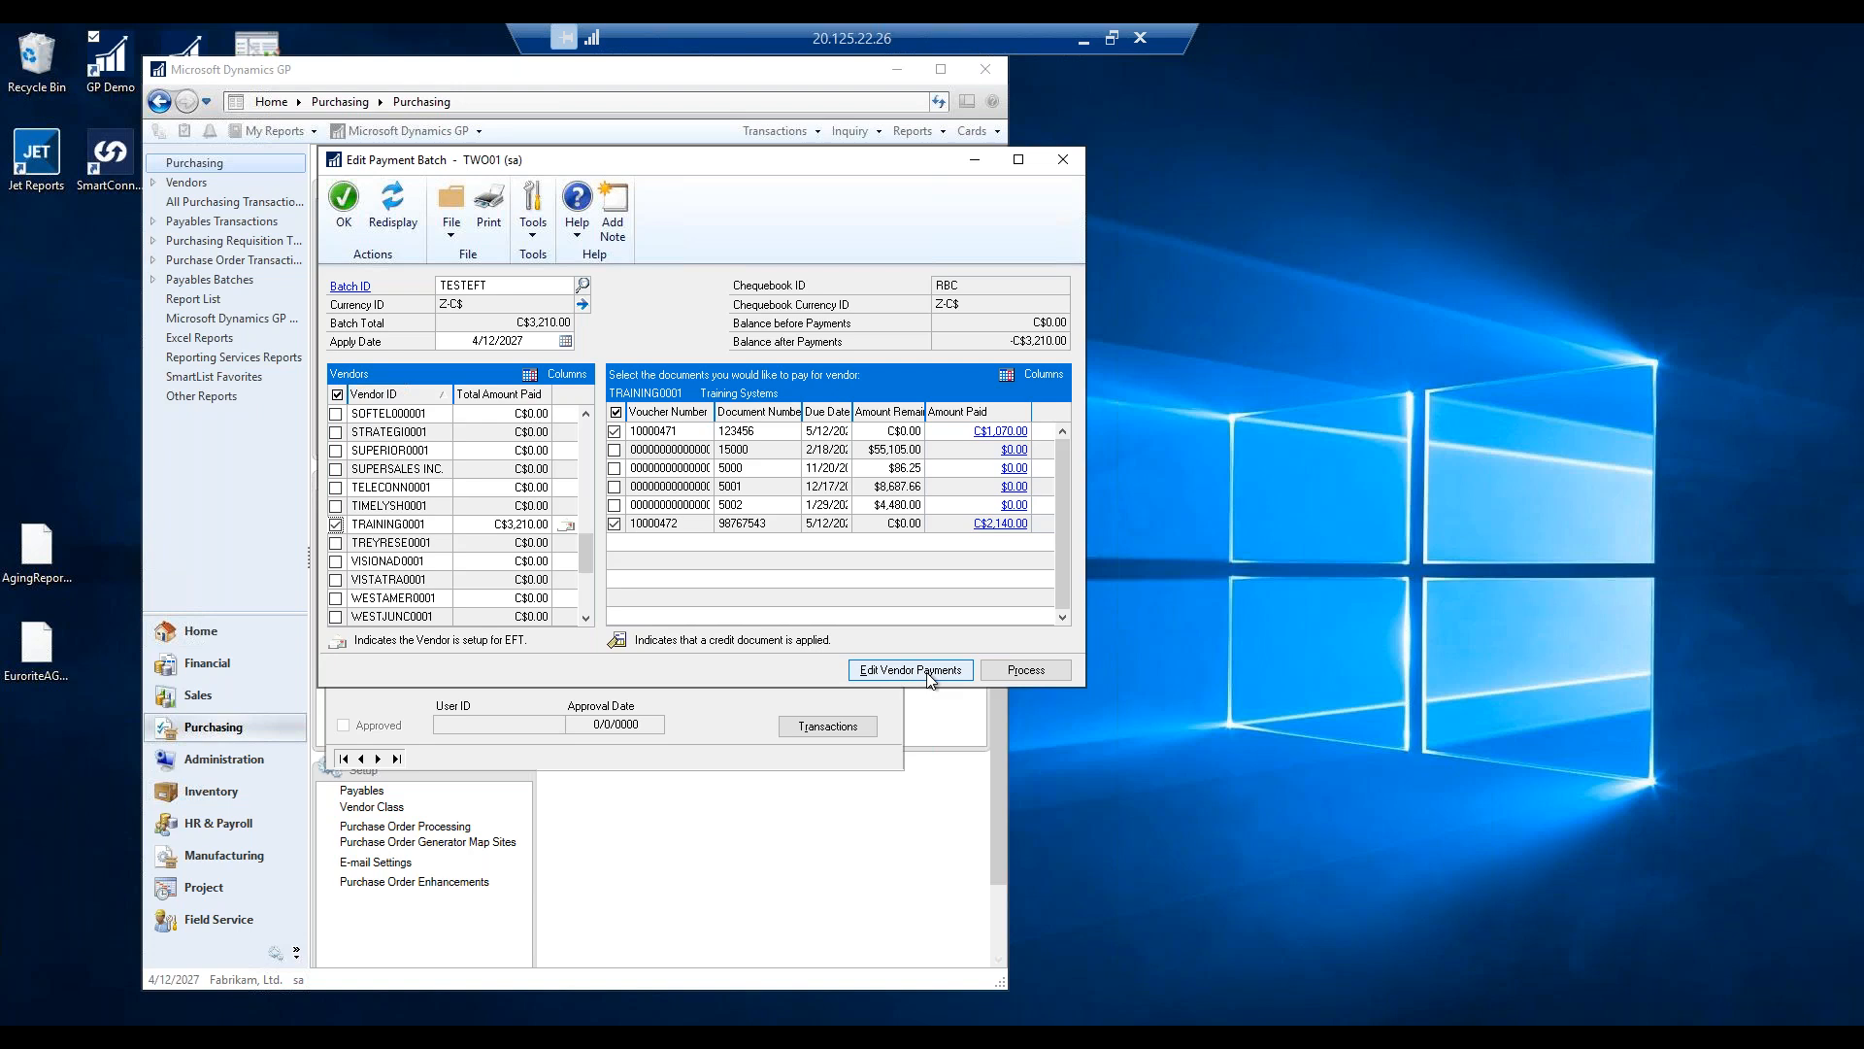
# Process the TESTEFT batch and its EFT payments without printing the check edit list.
pyautogui.click(1040, 673)
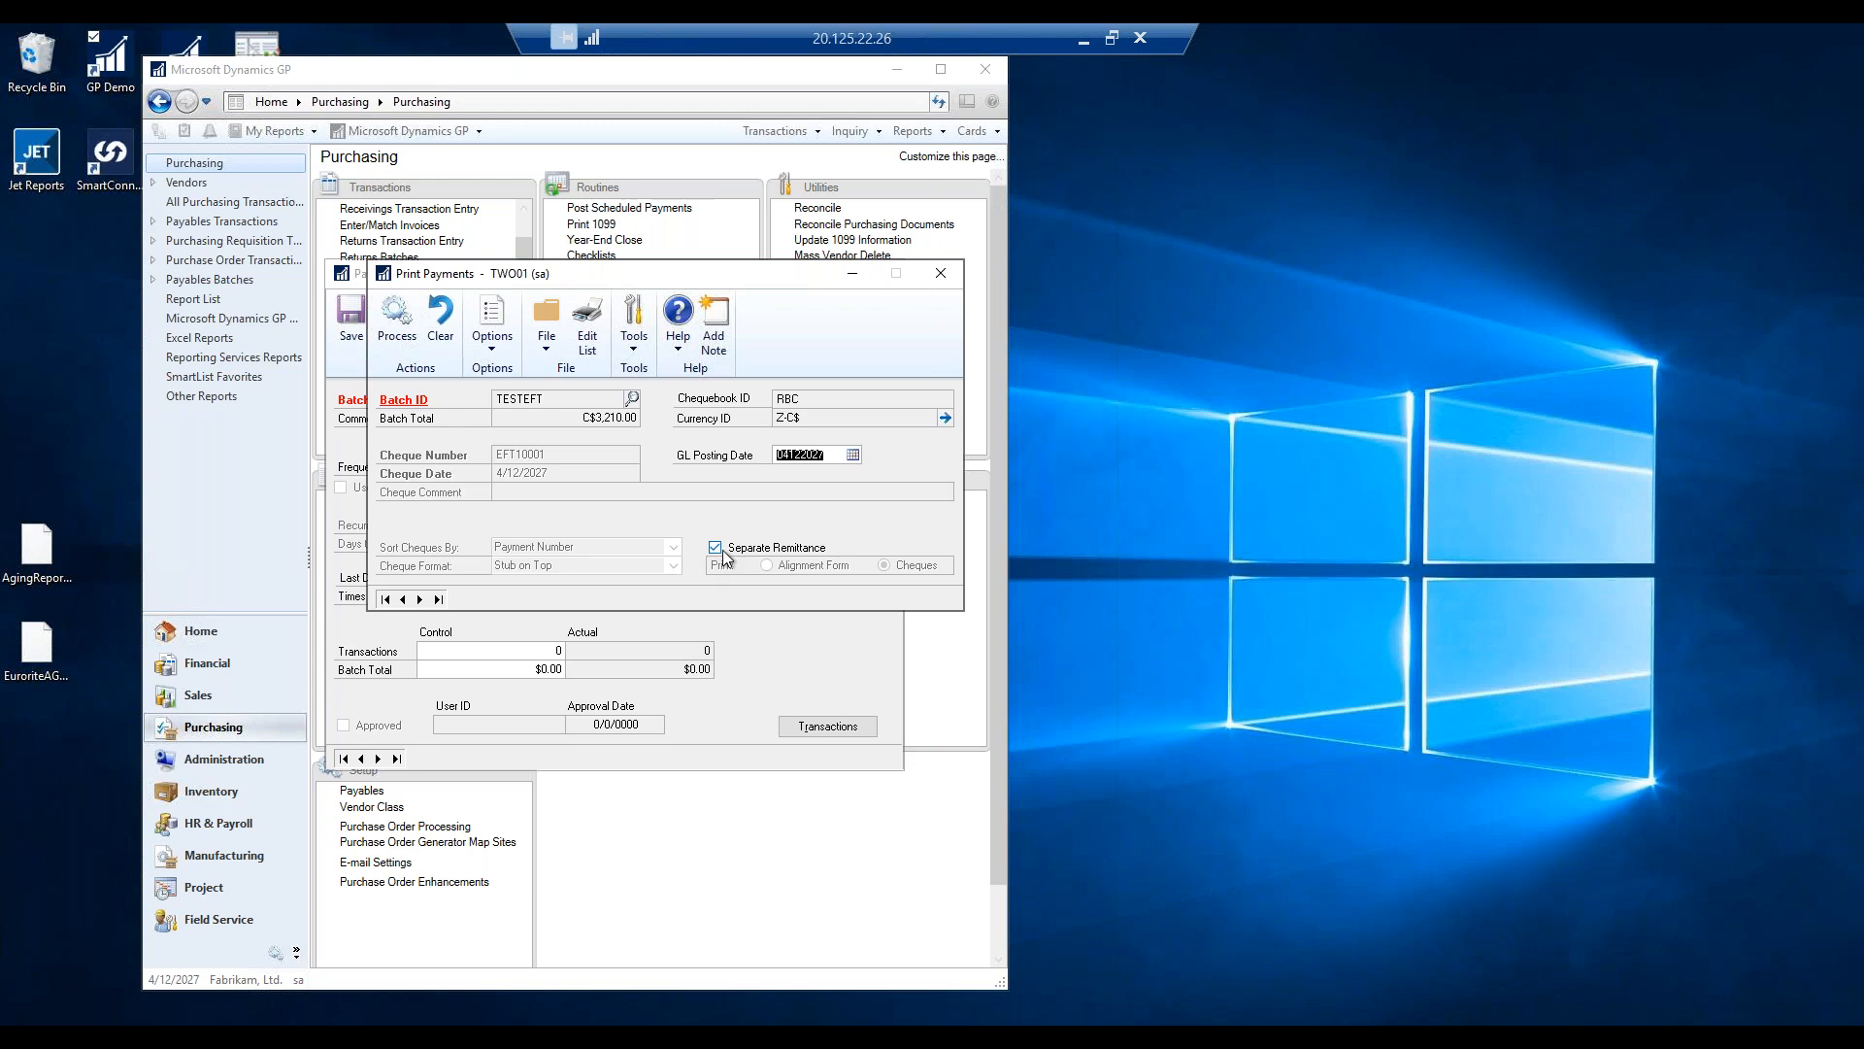
pyautogui.click(401, 316)
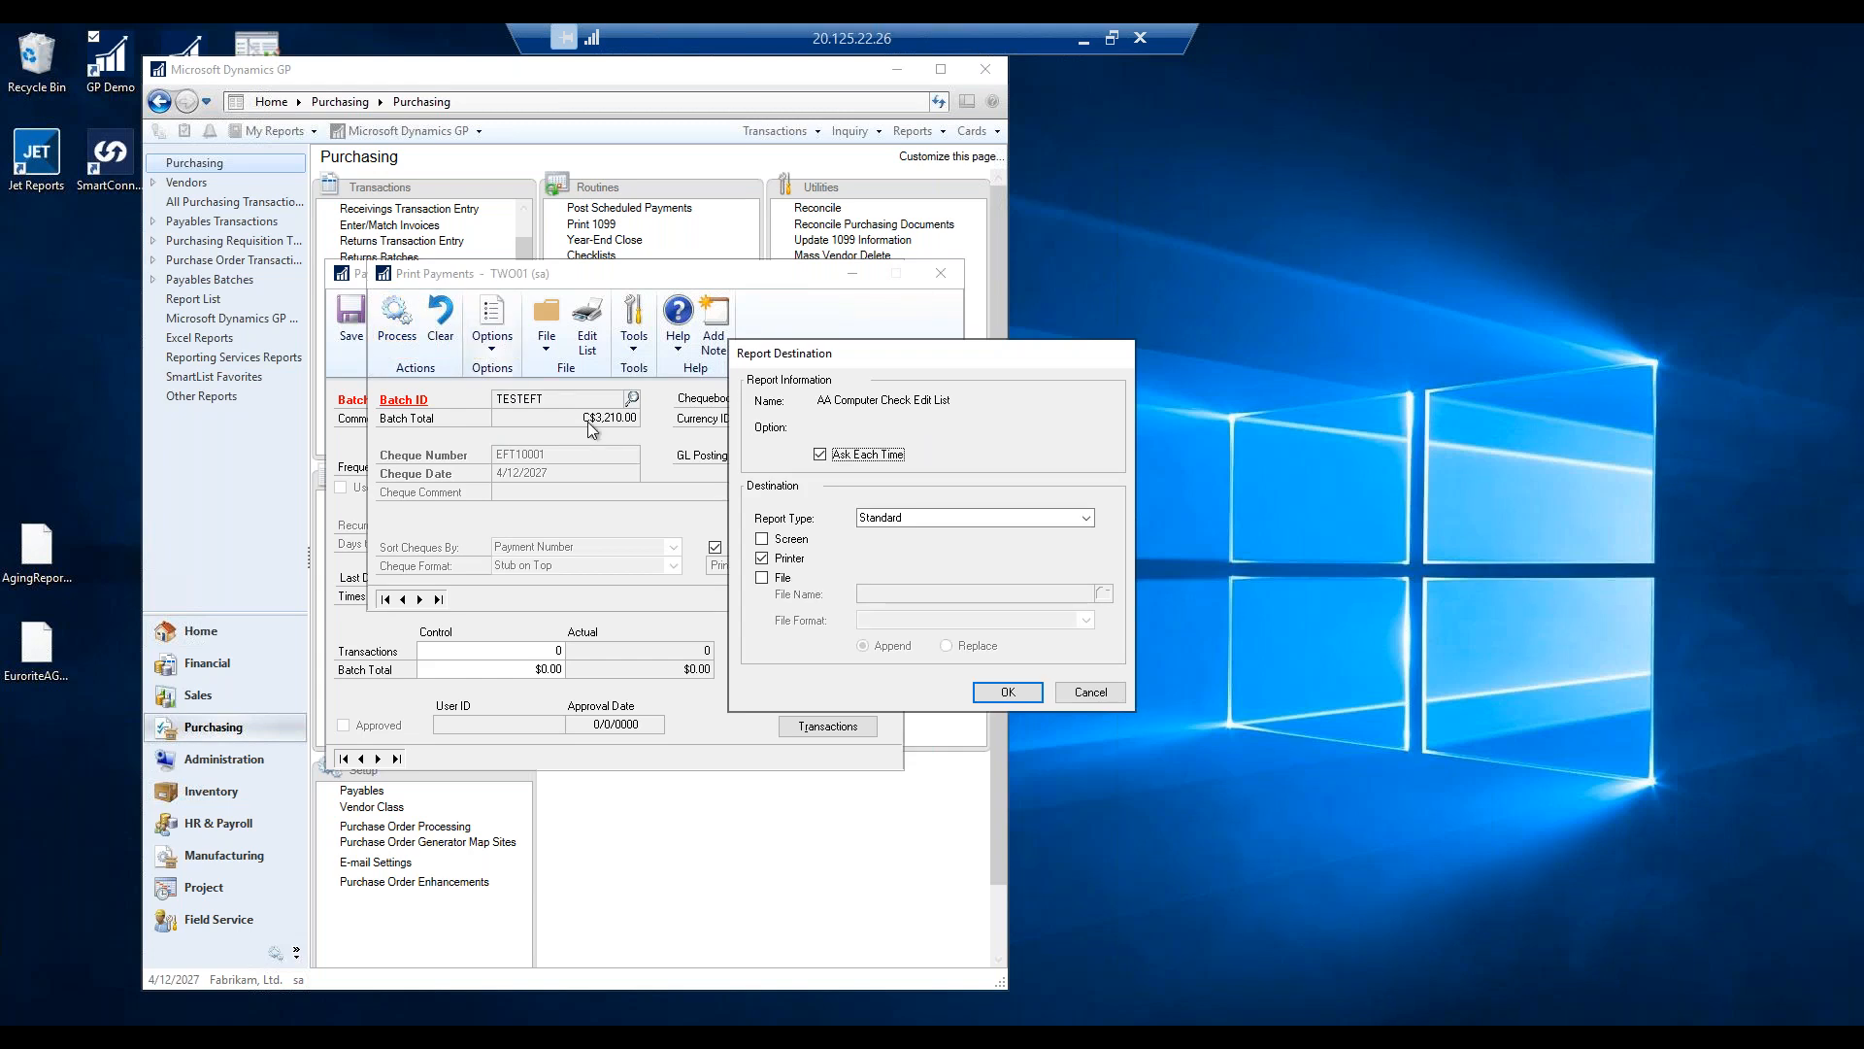
pyautogui.click(763, 539)
pyautogui.click(763, 539)
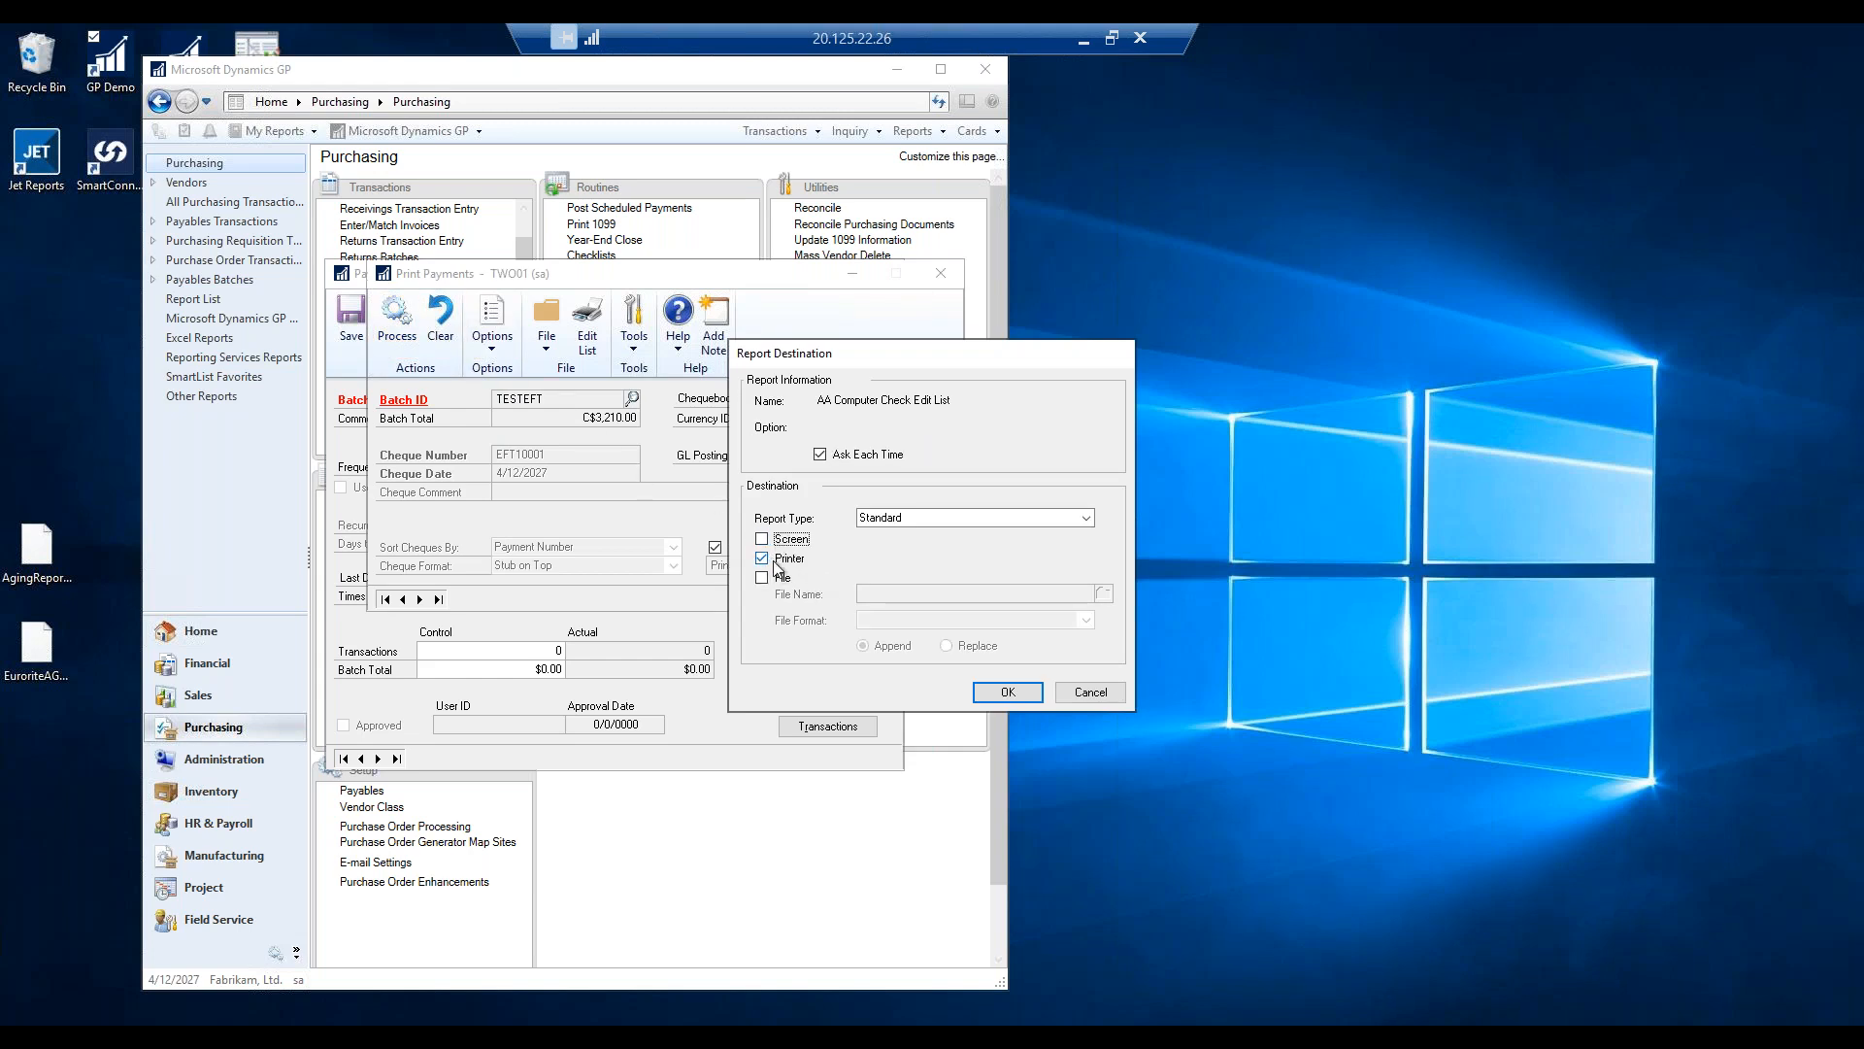
pyautogui.click(1098, 699)
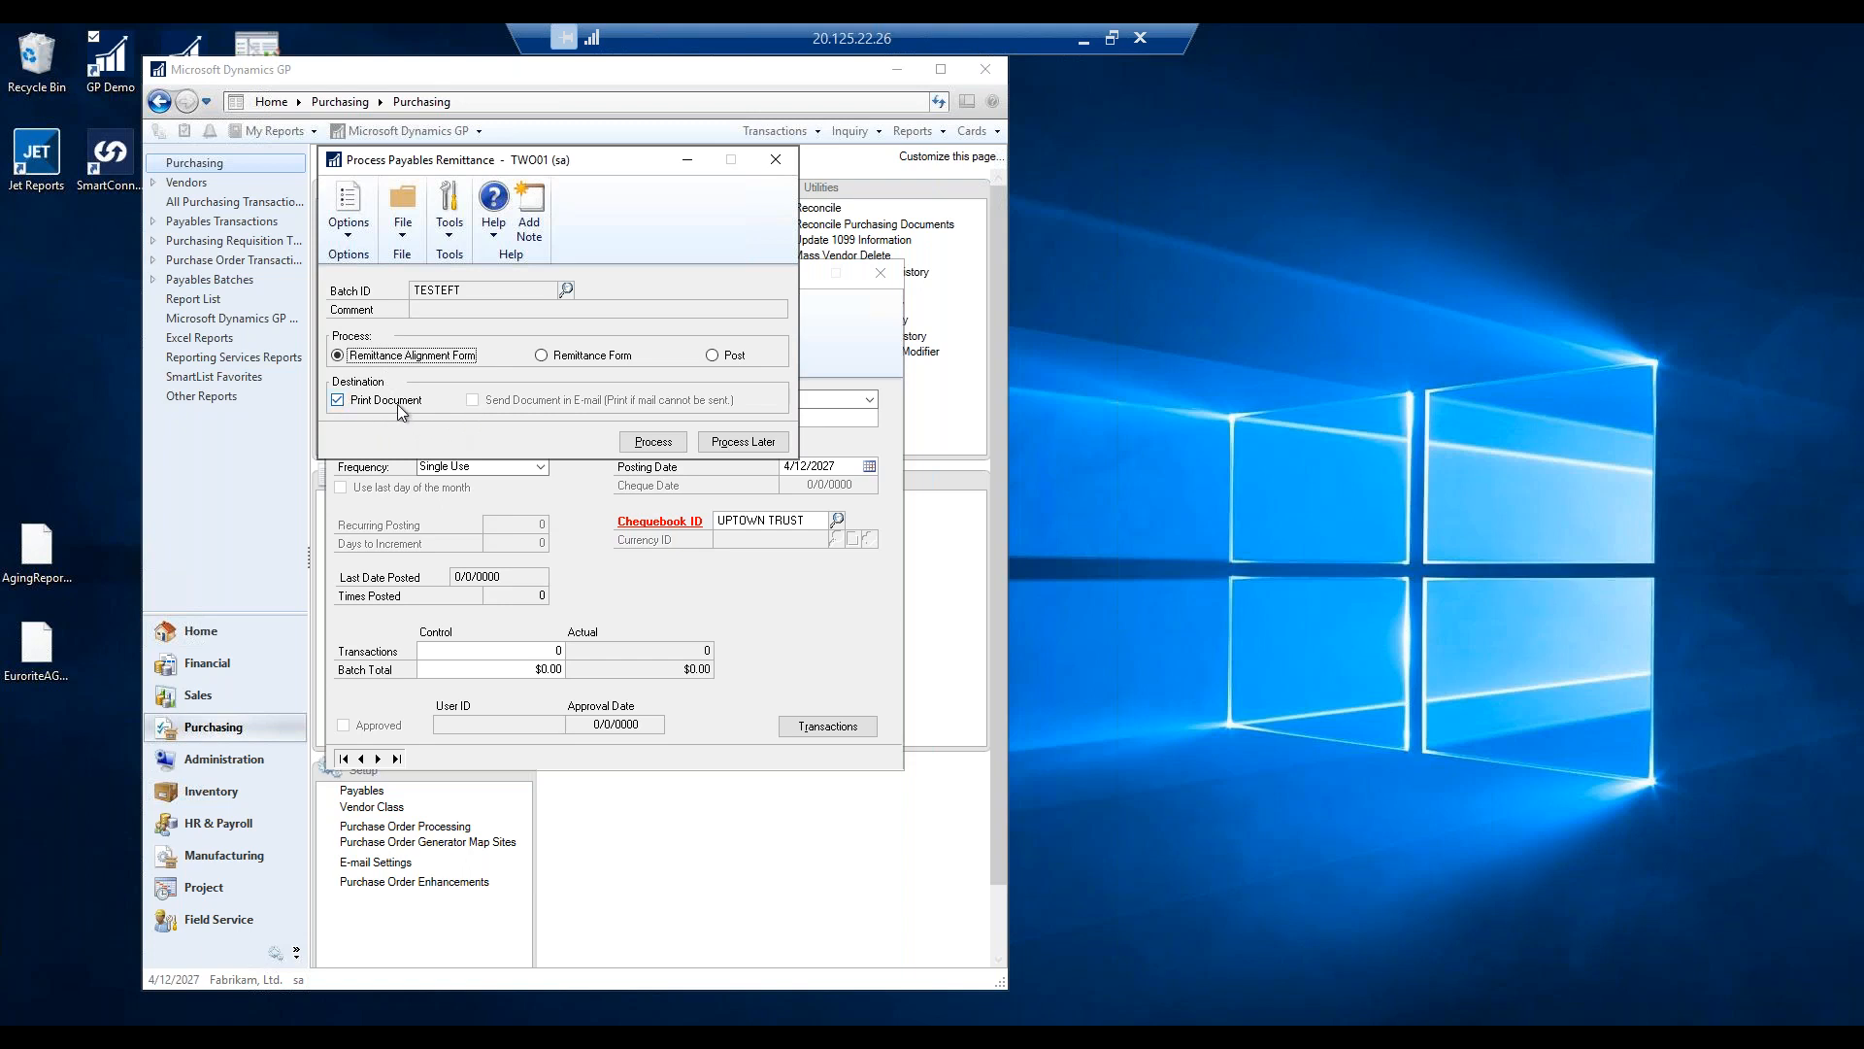
# Process Remittance Form without e-mail, confirming template output to Screen.
pyautogui.click(542, 355)
pyautogui.click(473, 401)
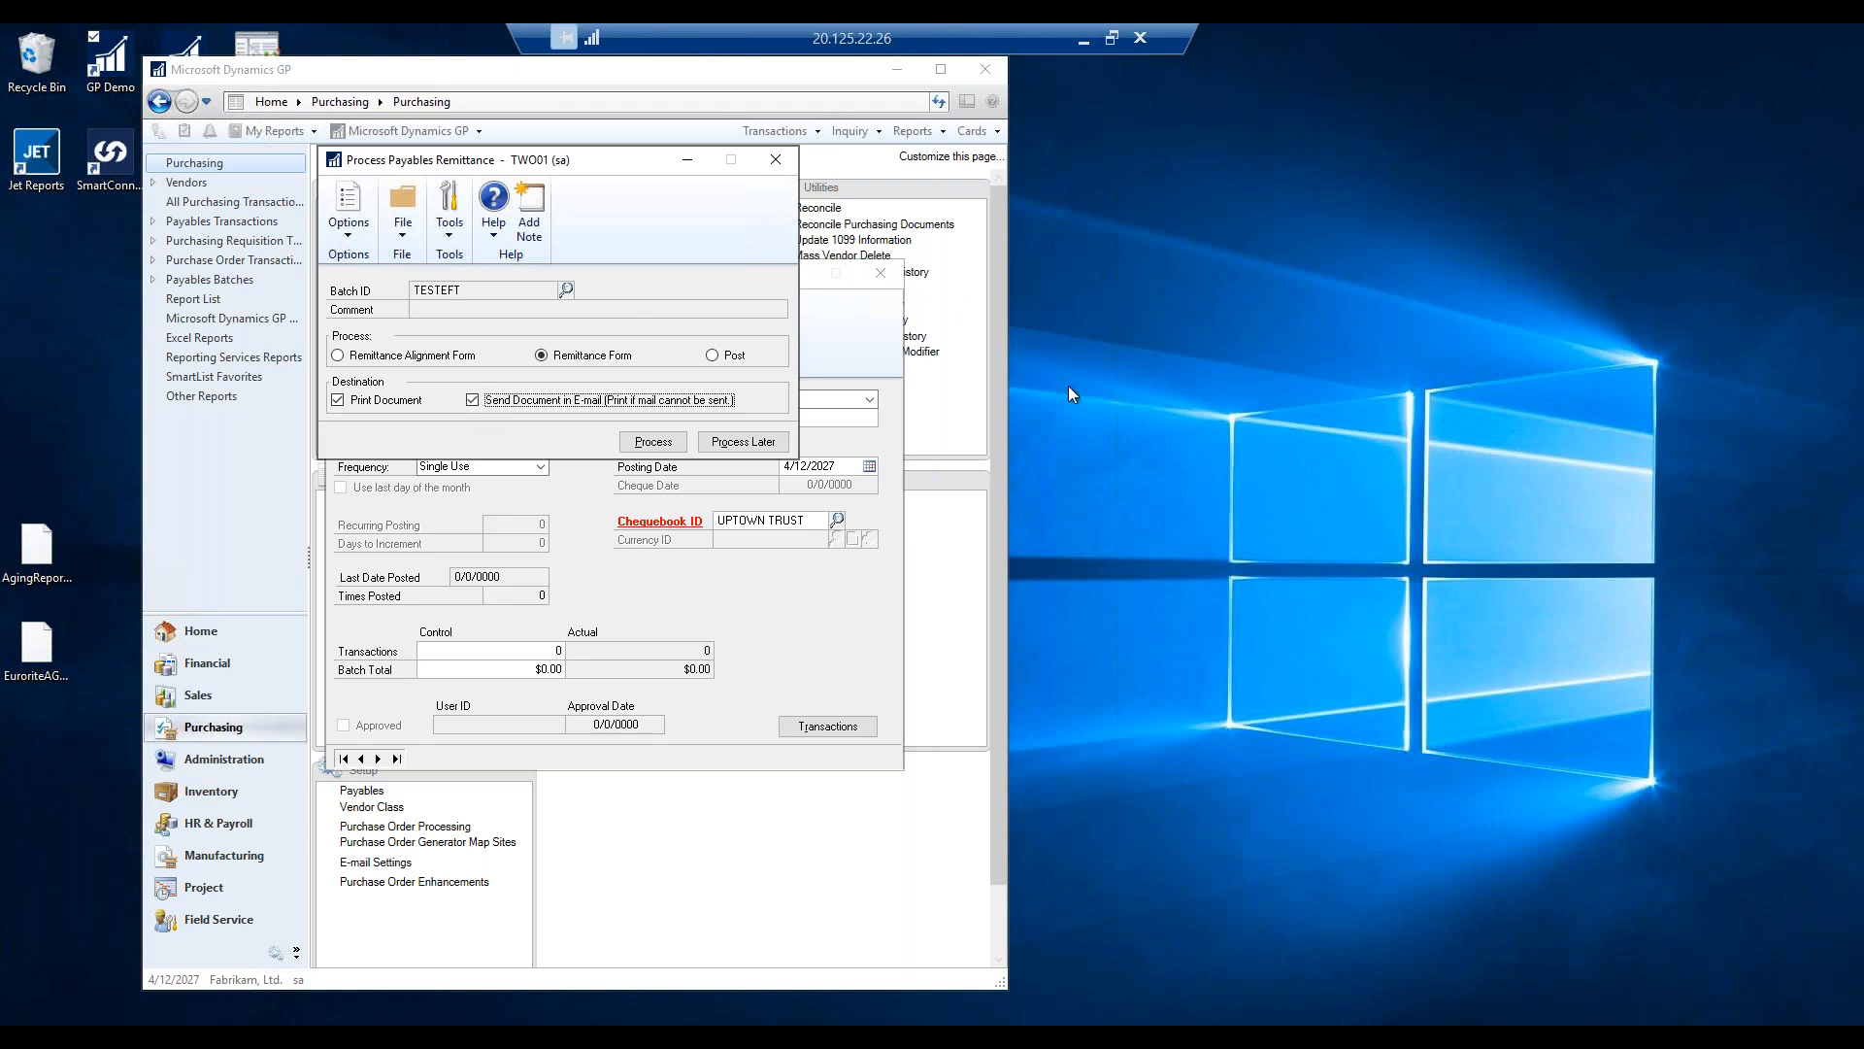
pyautogui.click(472, 400)
pyautogui.click(655, 443)
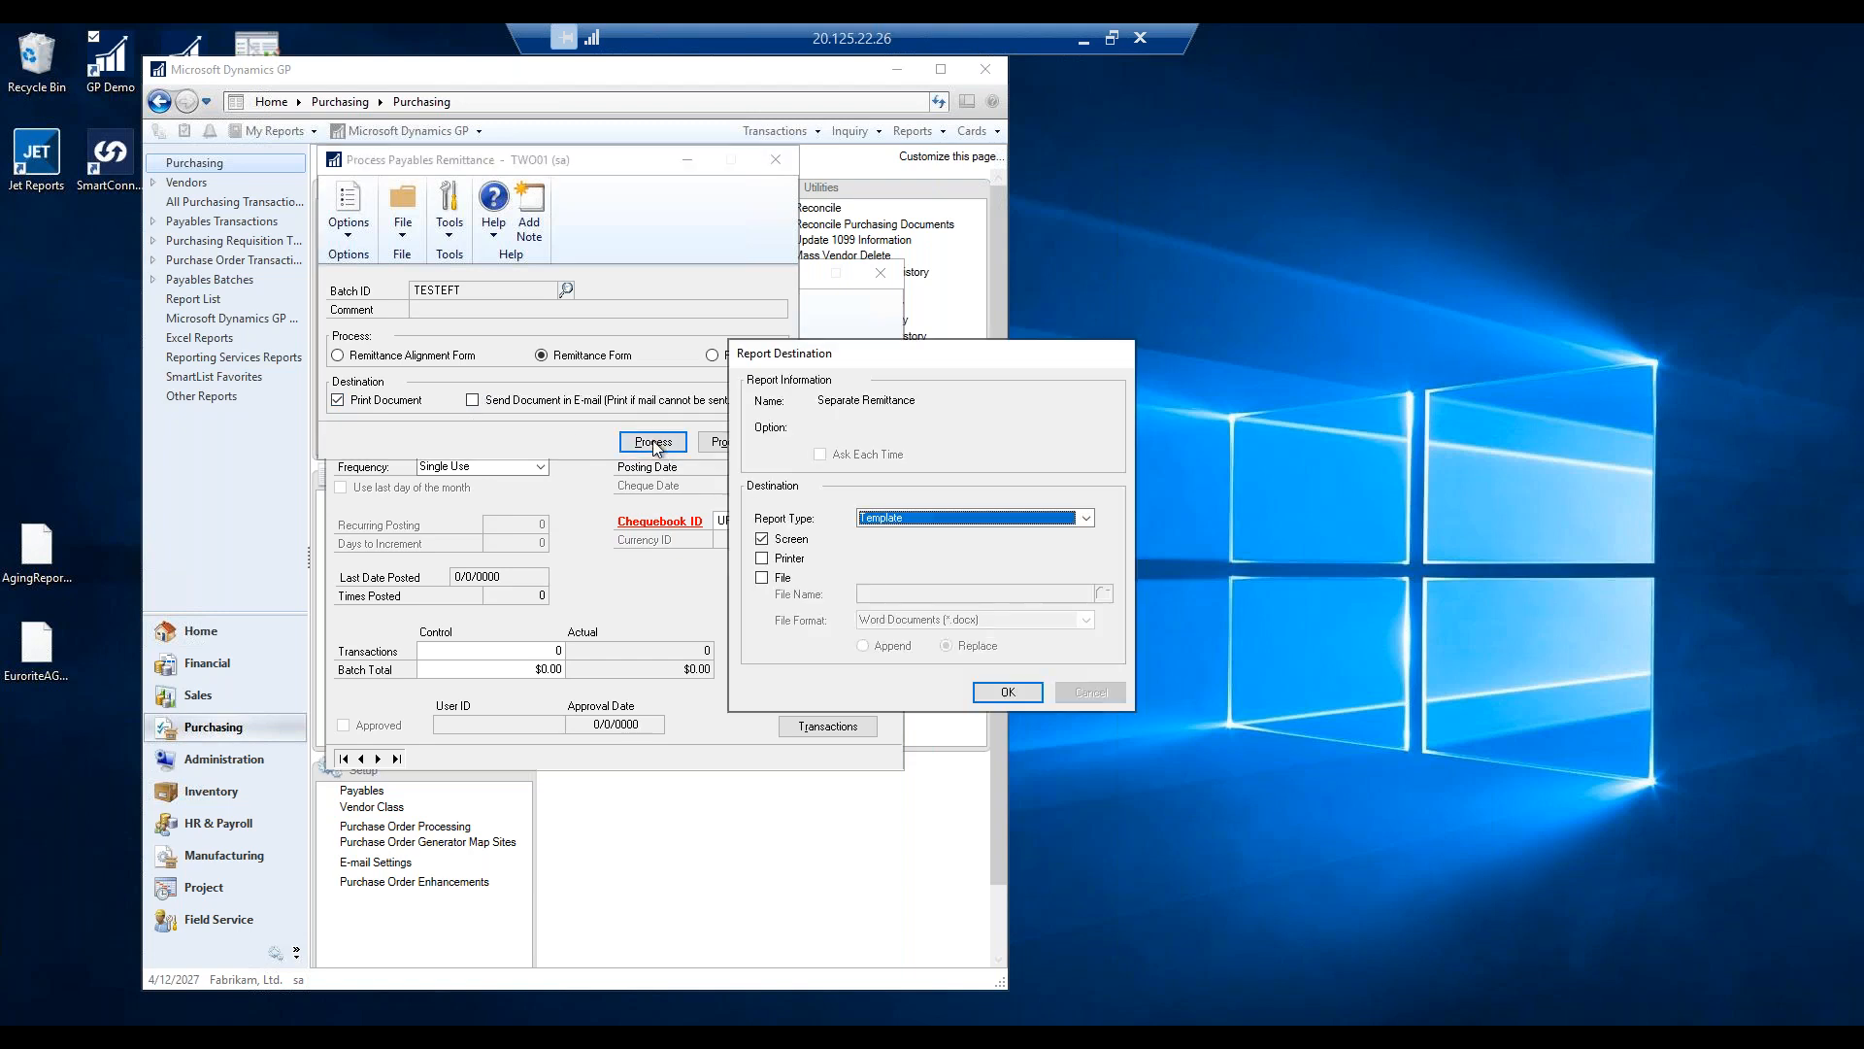
pyautogui.click(1008, 692)
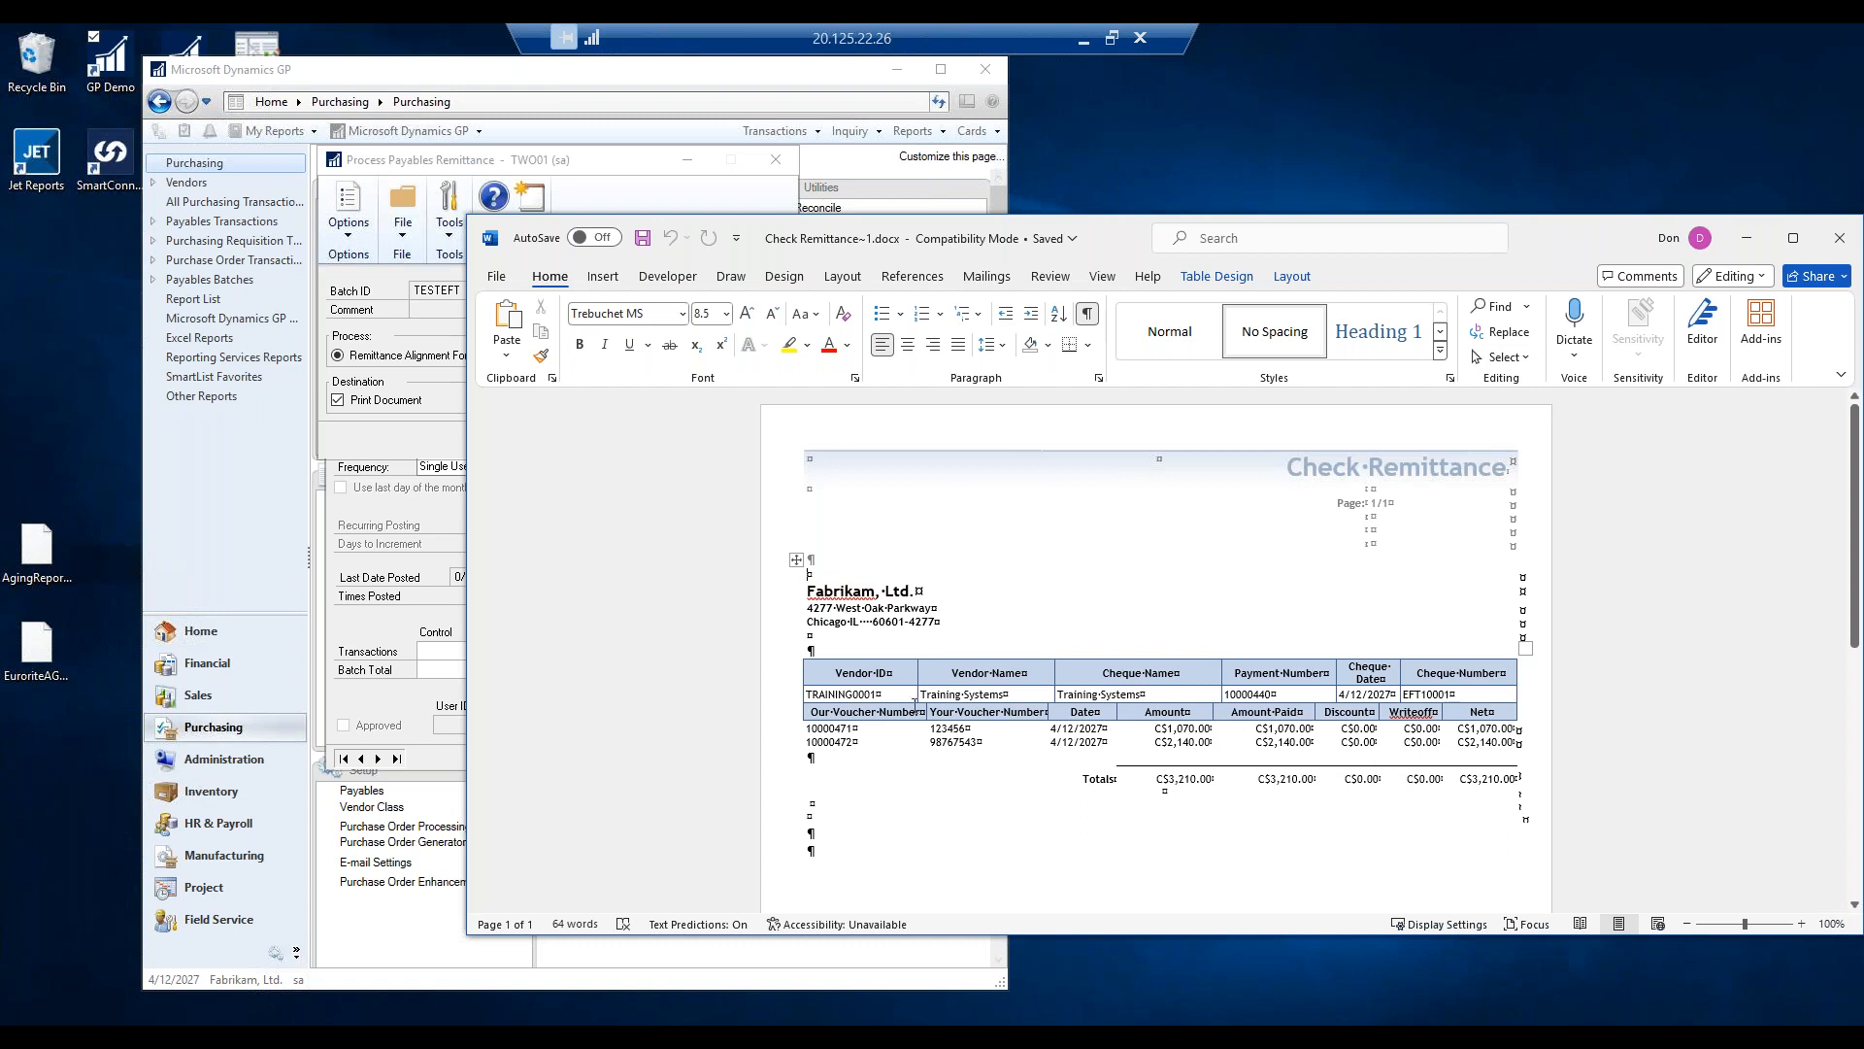
# Scroll through the TRAINING0001 remittance, which lists two vouchers totalling C$3,210.00, then close it.
pyautogui.scroll(-5, 1352, 580)
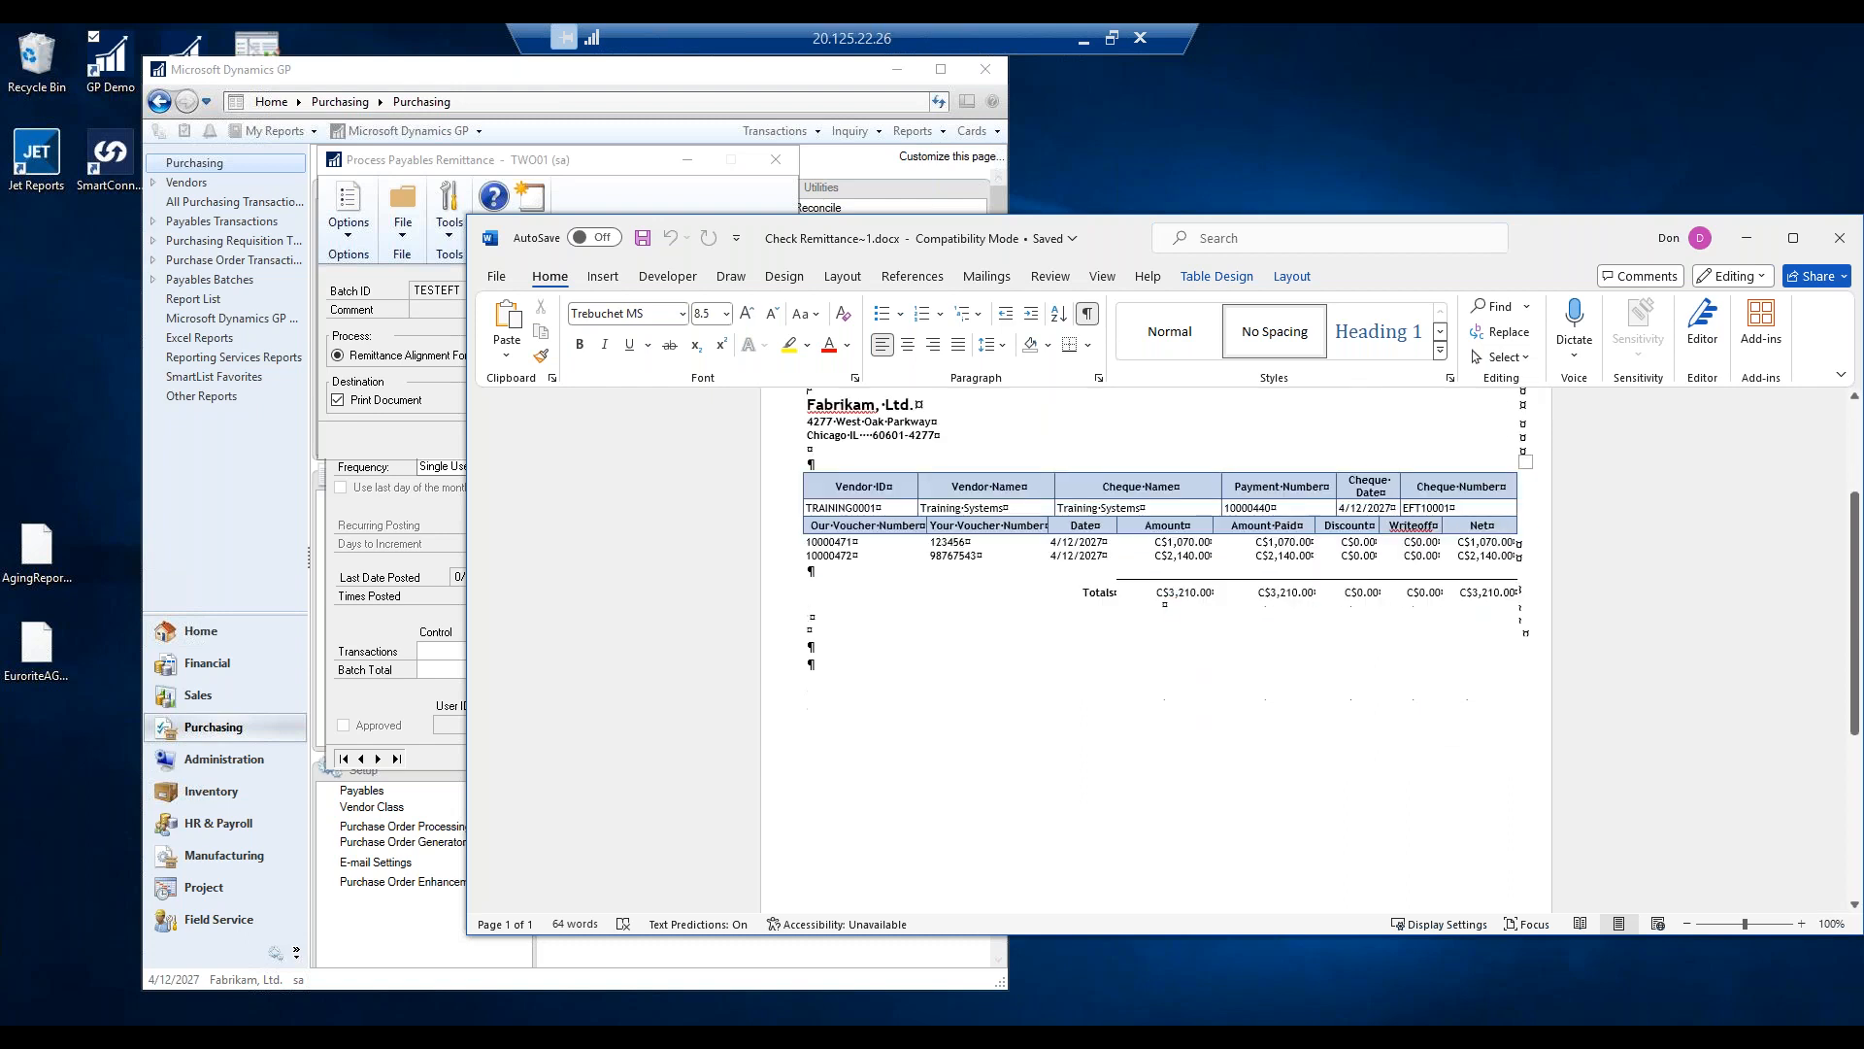
pyautogui.scroll(6, 1344, 584)
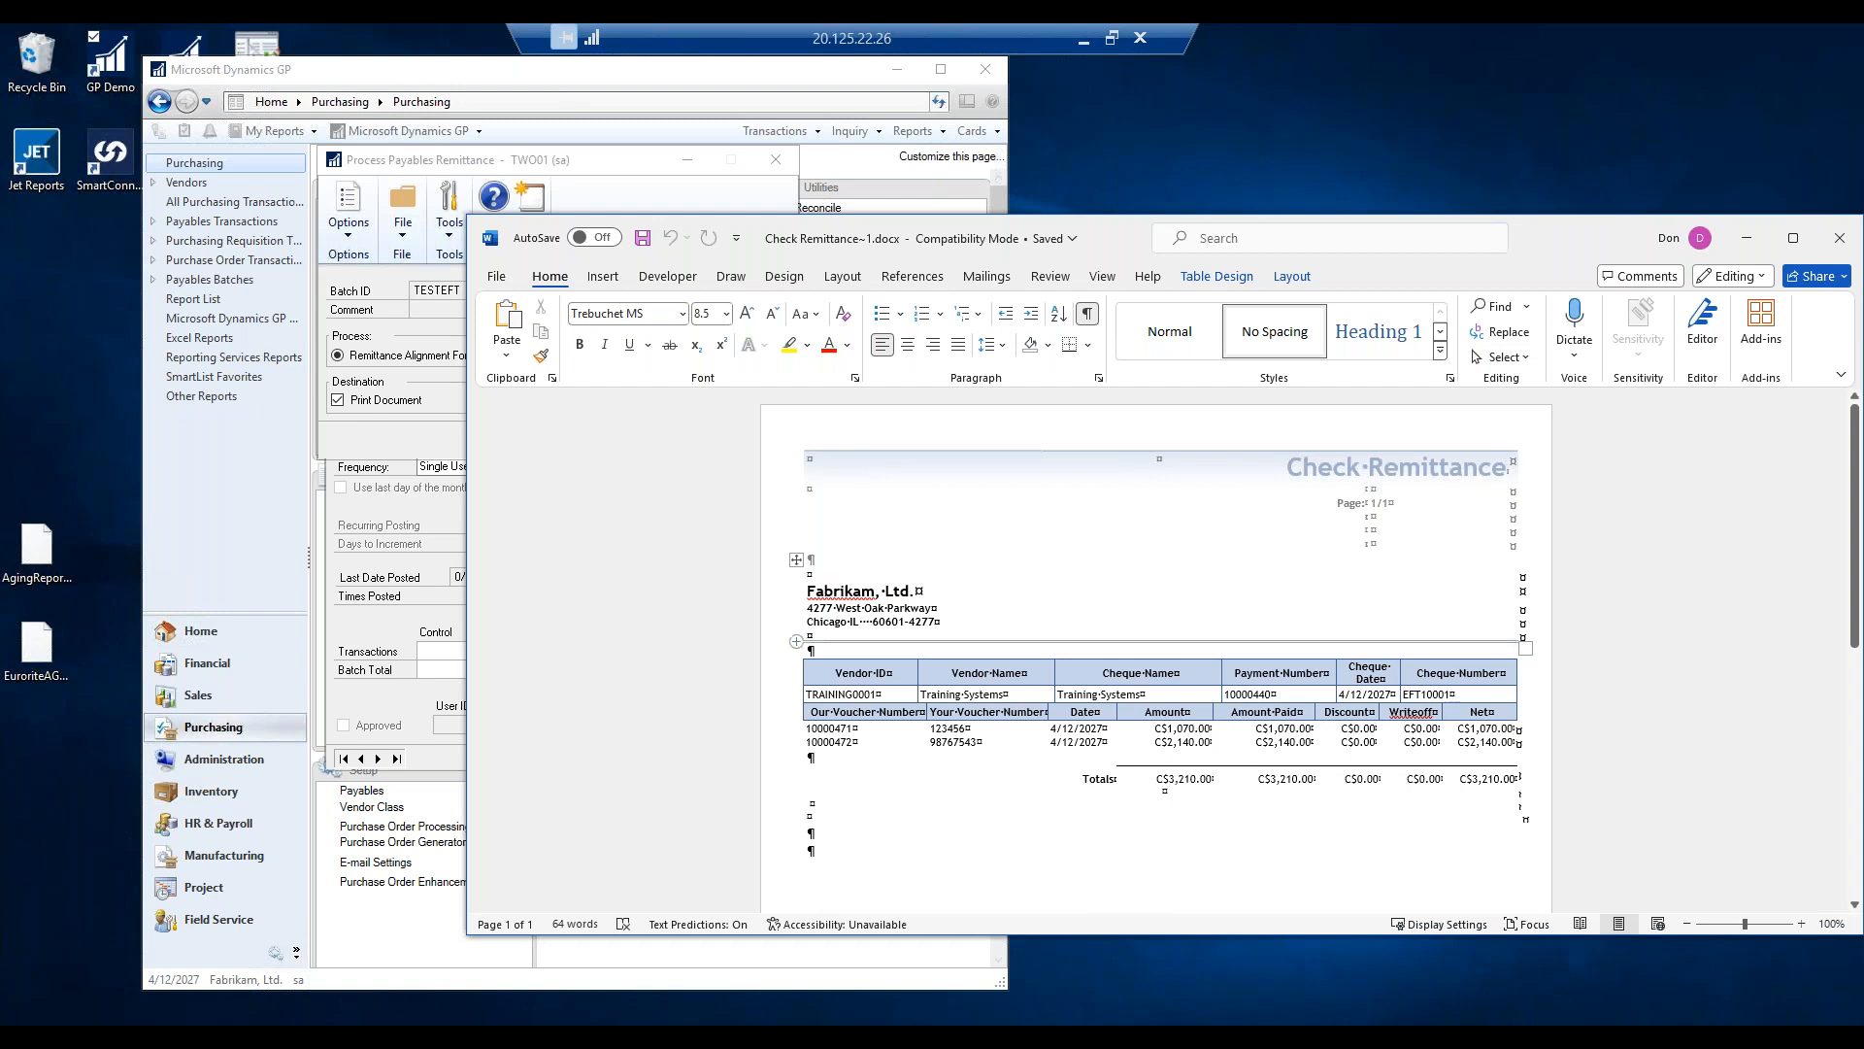
pyautogui.click(1842, 241)
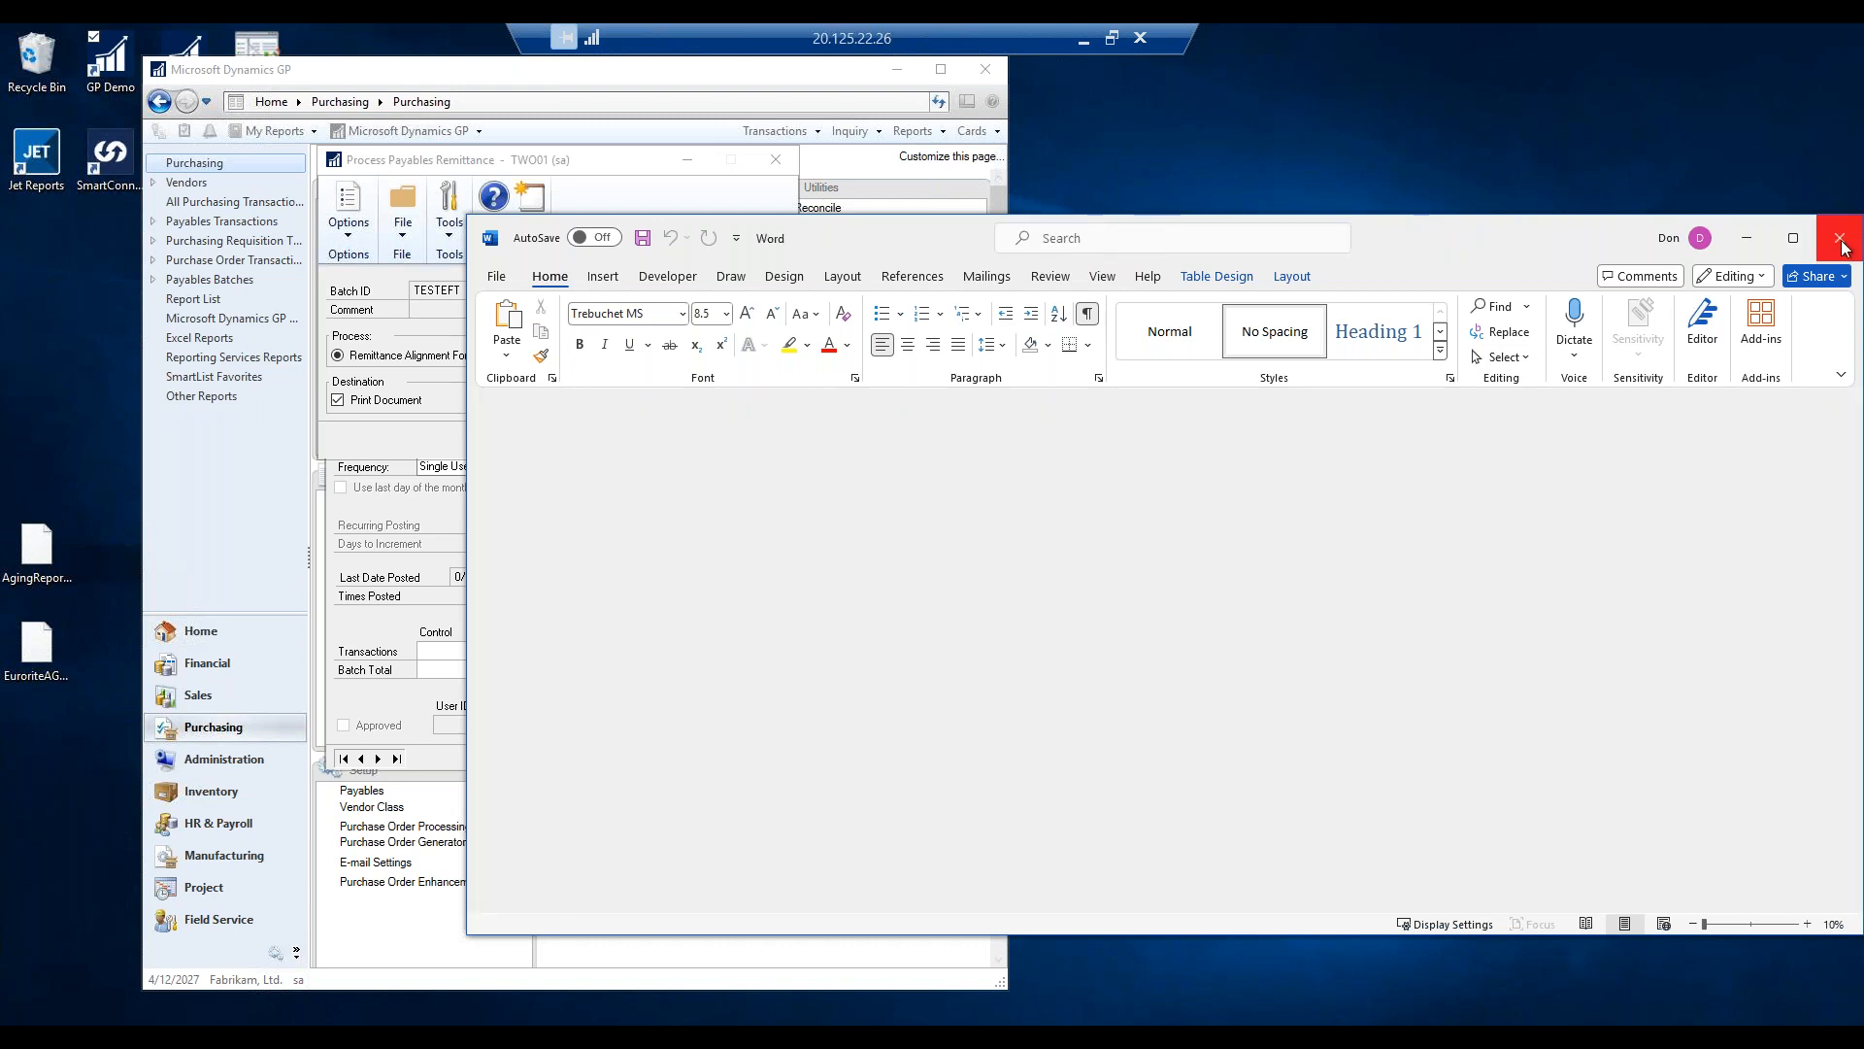
# Close Word and post the TESTEFT remittance batch in Process Payables Remittance.
pyautogui.click(1842, 240)
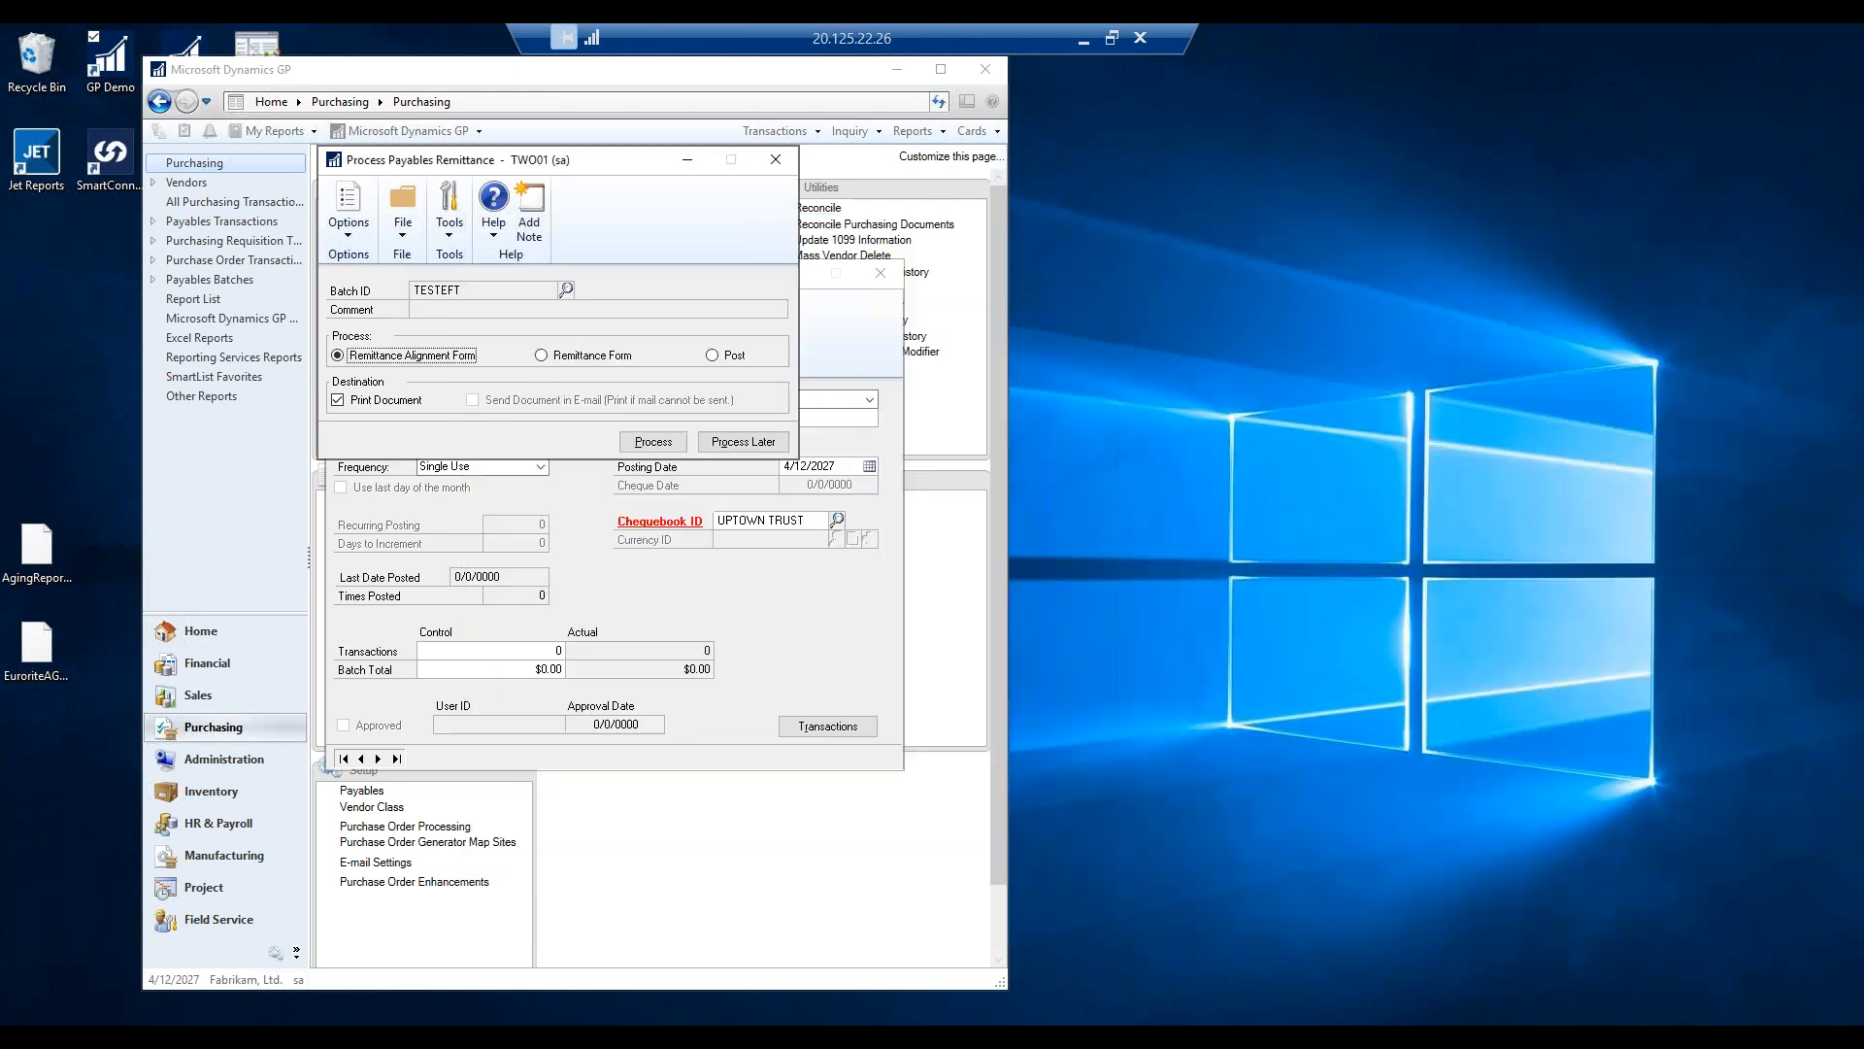
pyautogui.click(720, 355)
pyautogui.click(653, 442)
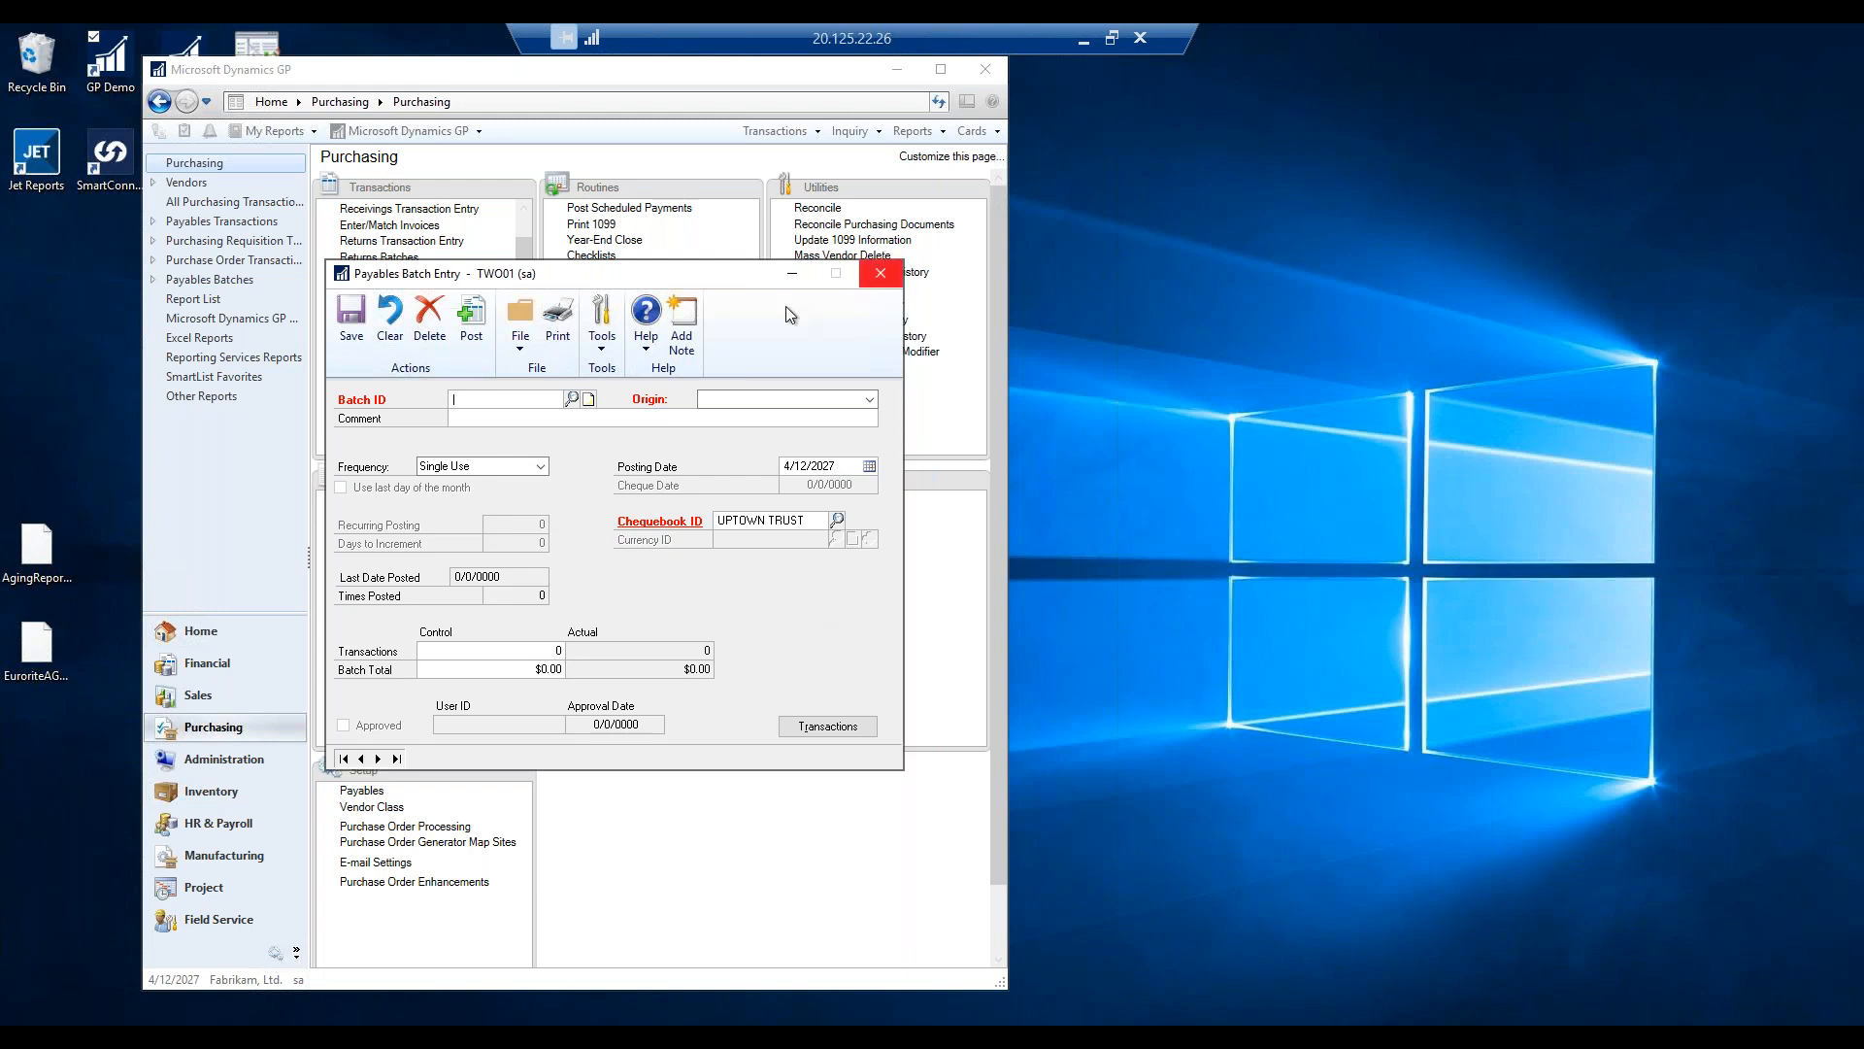
# Close the Batch IDs lookup and the Payables Batch Entry window.
pyautogui.click(572, 398)
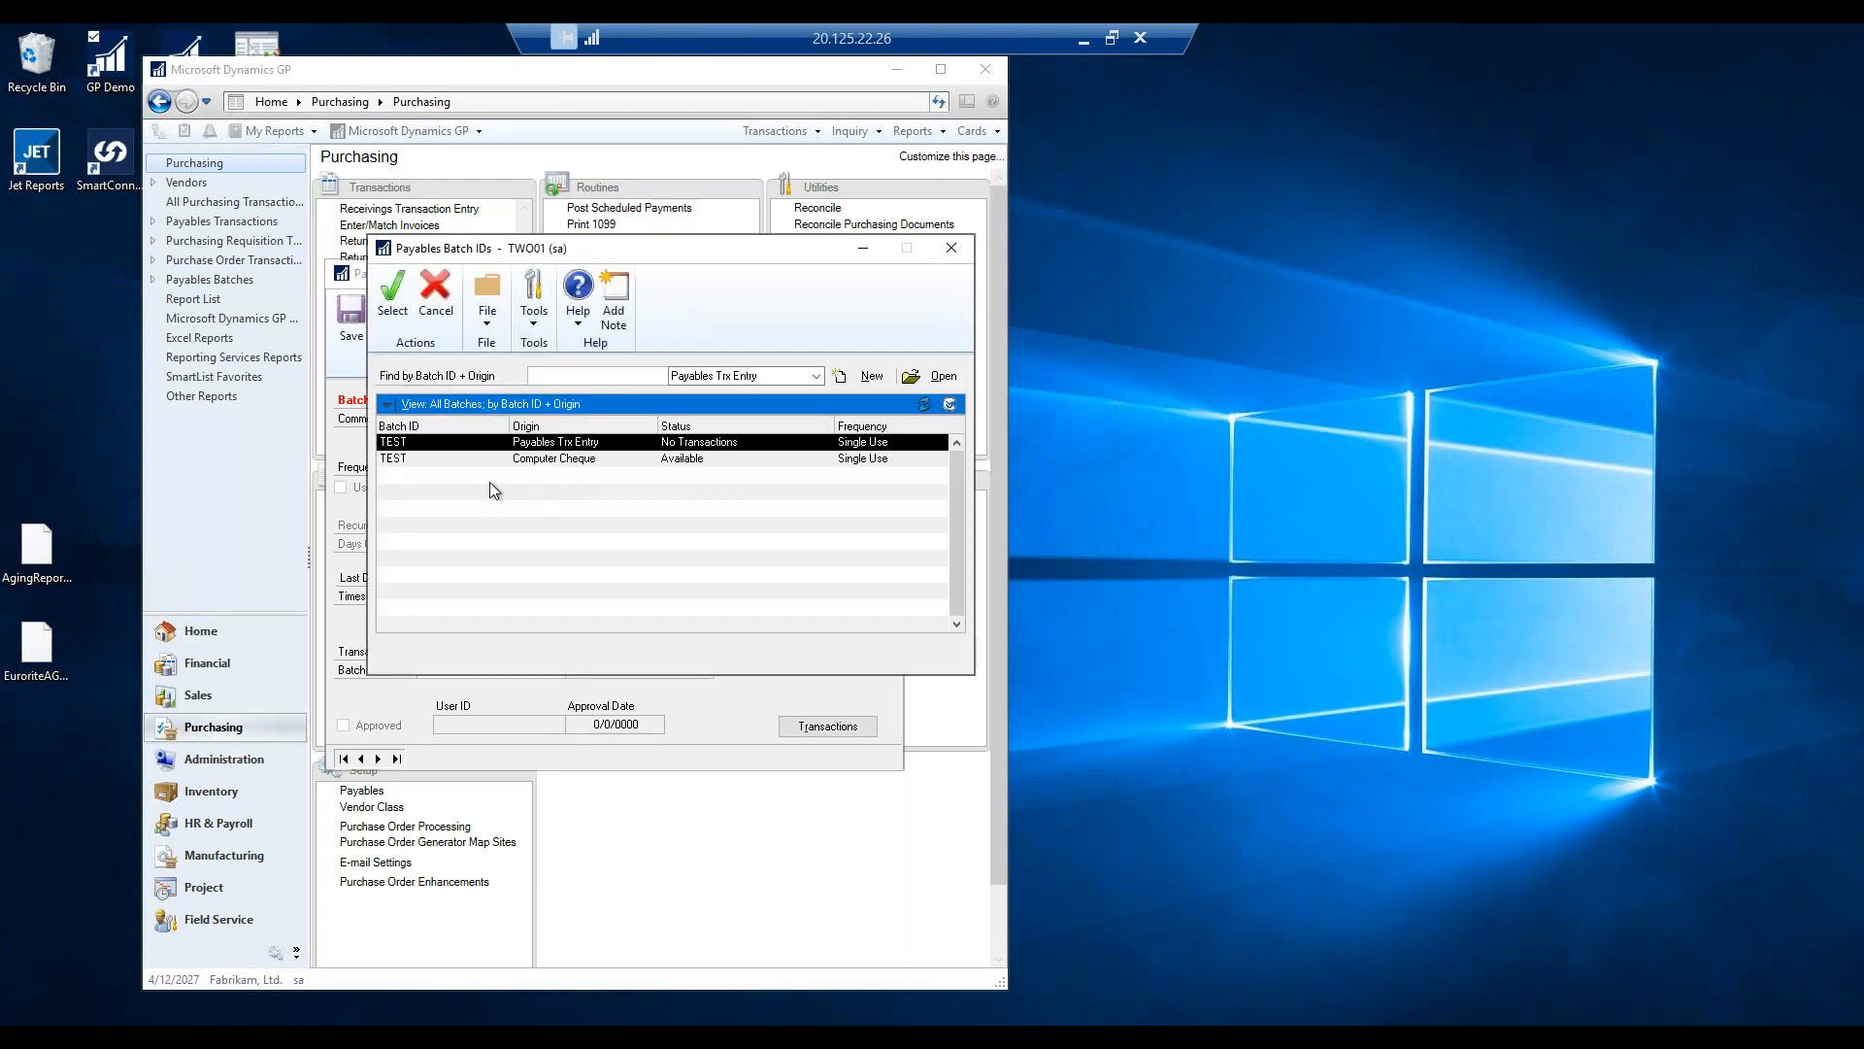
pyautogui.click(951, 251)
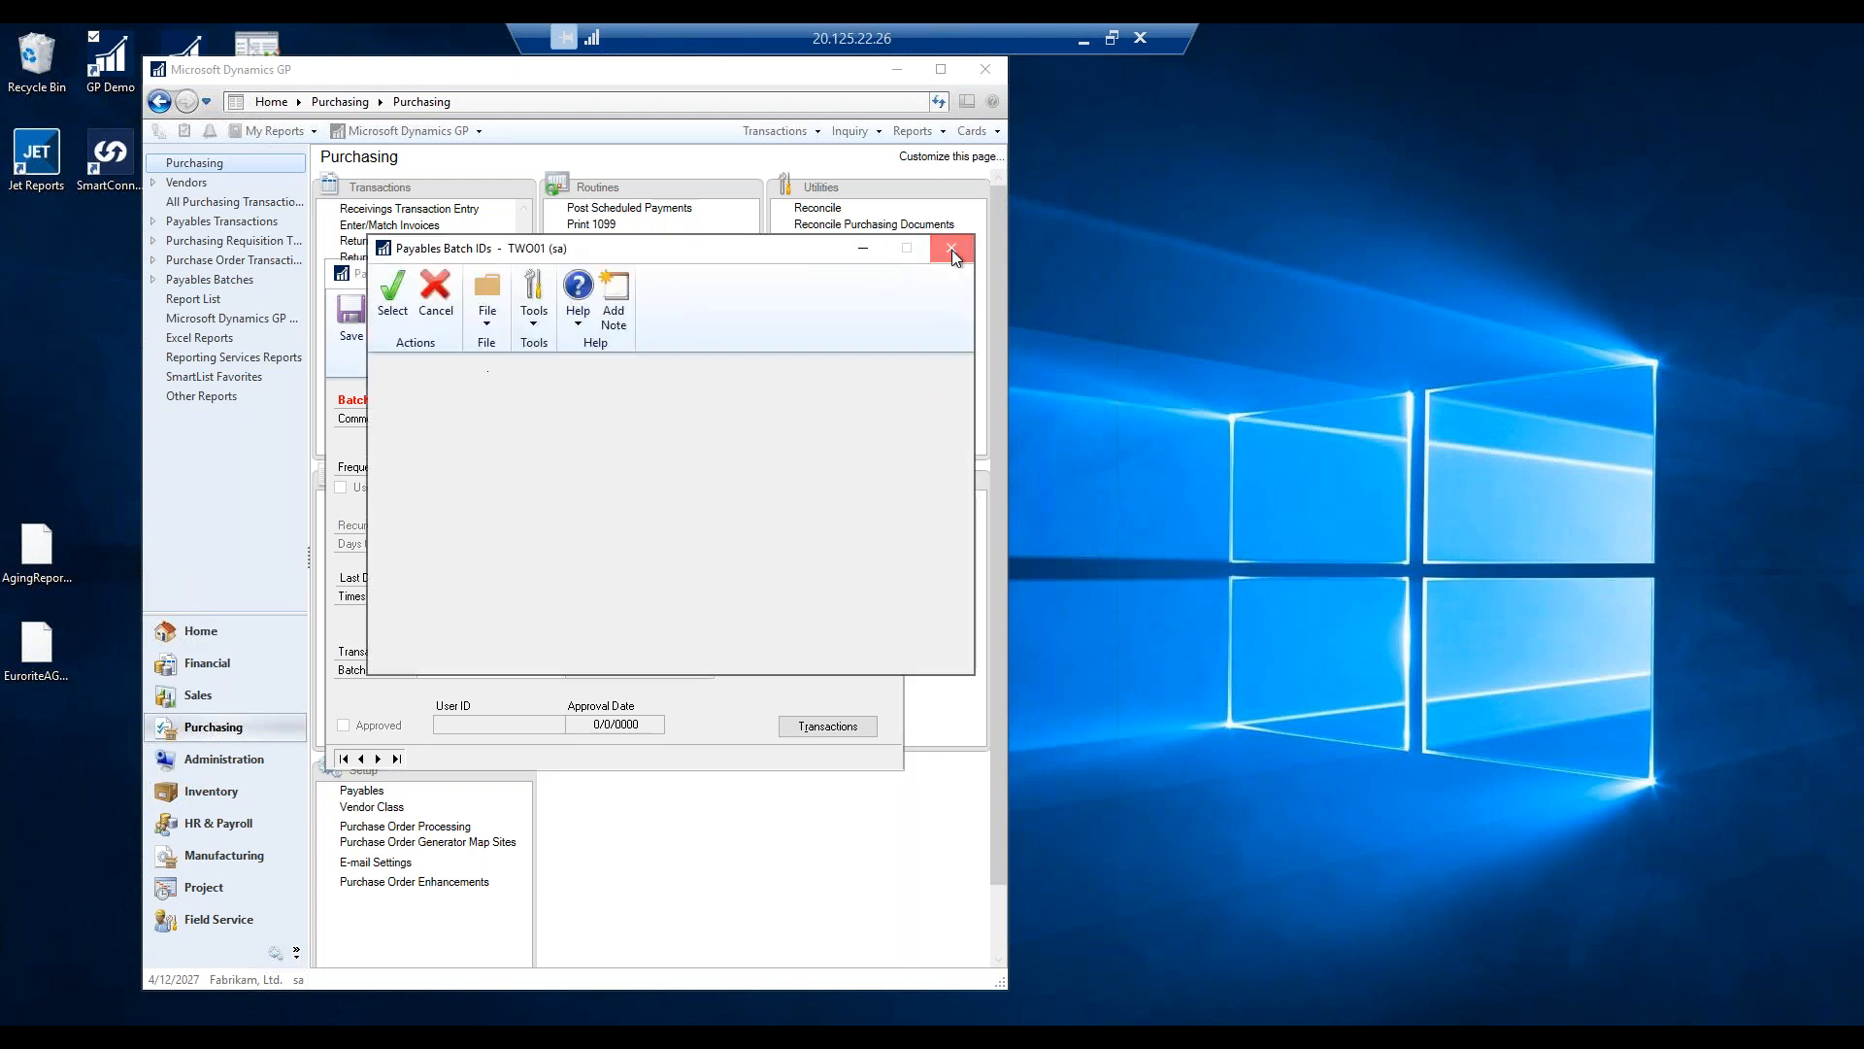
pyautogui.click(881, 276)
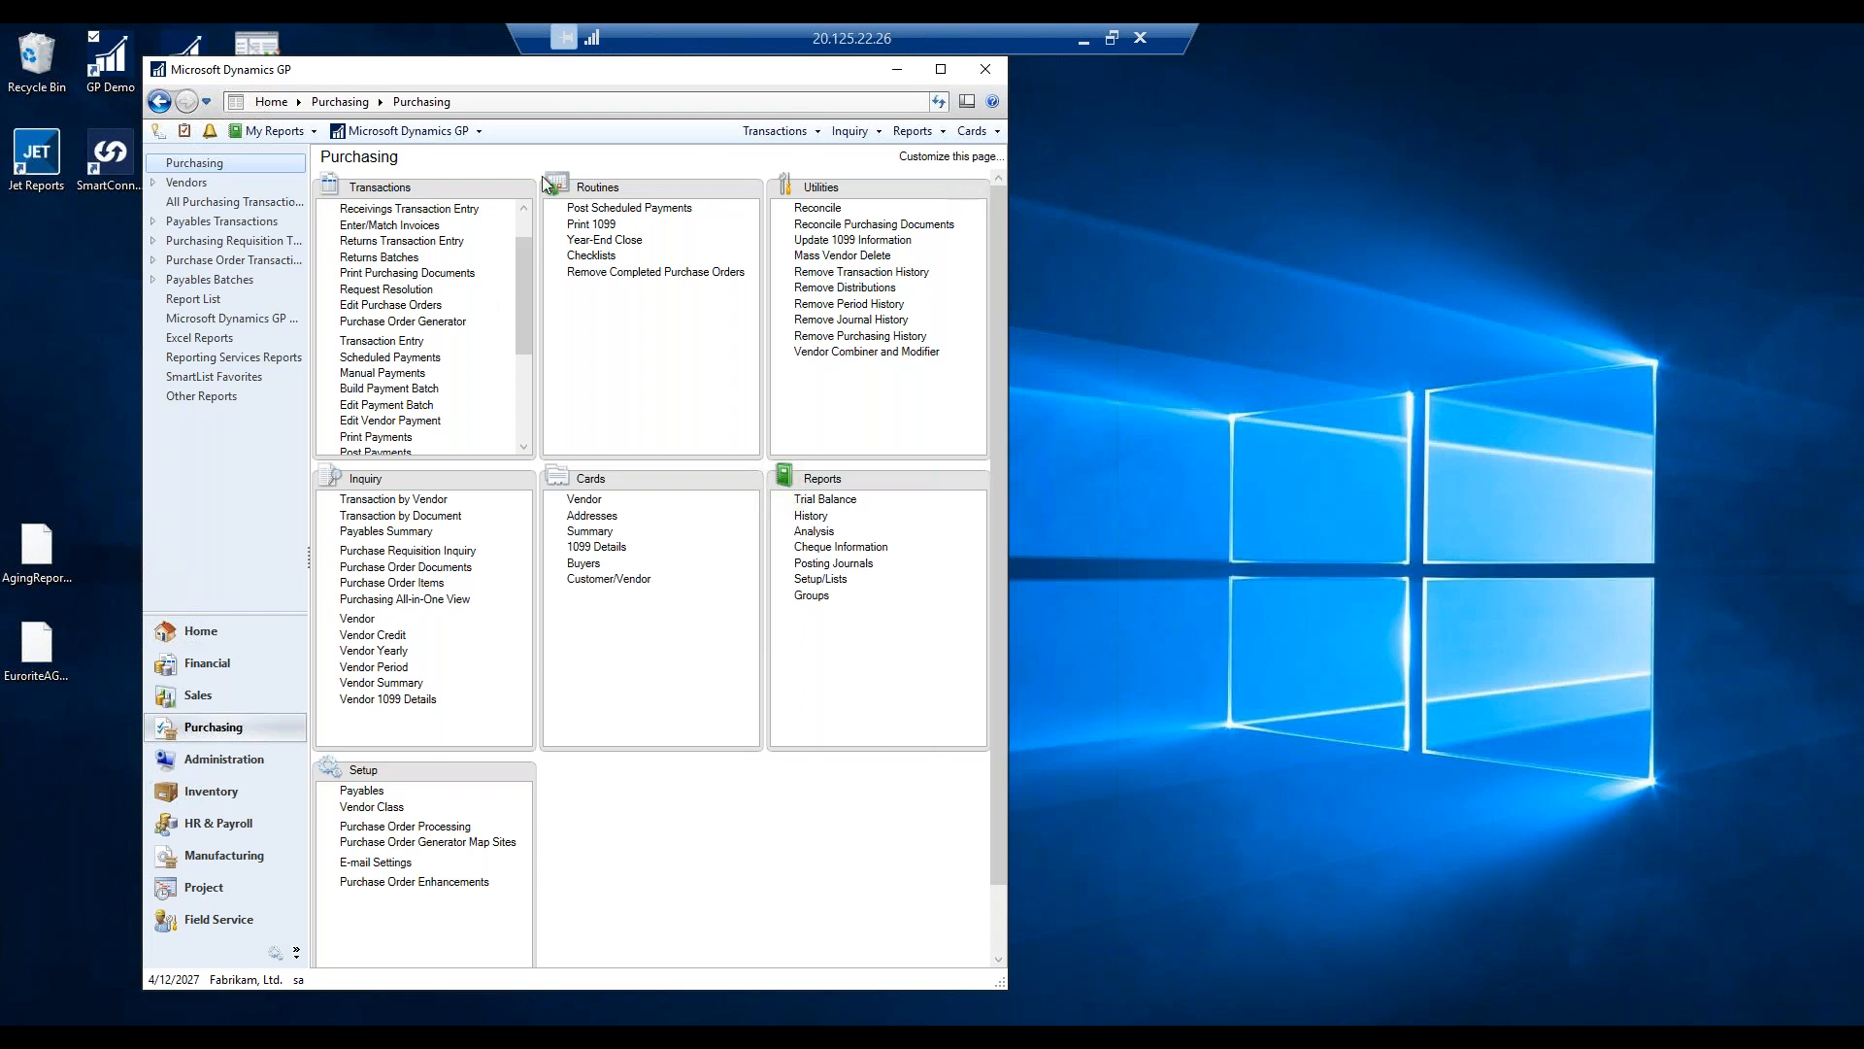
pyautogui.click(388, 500)
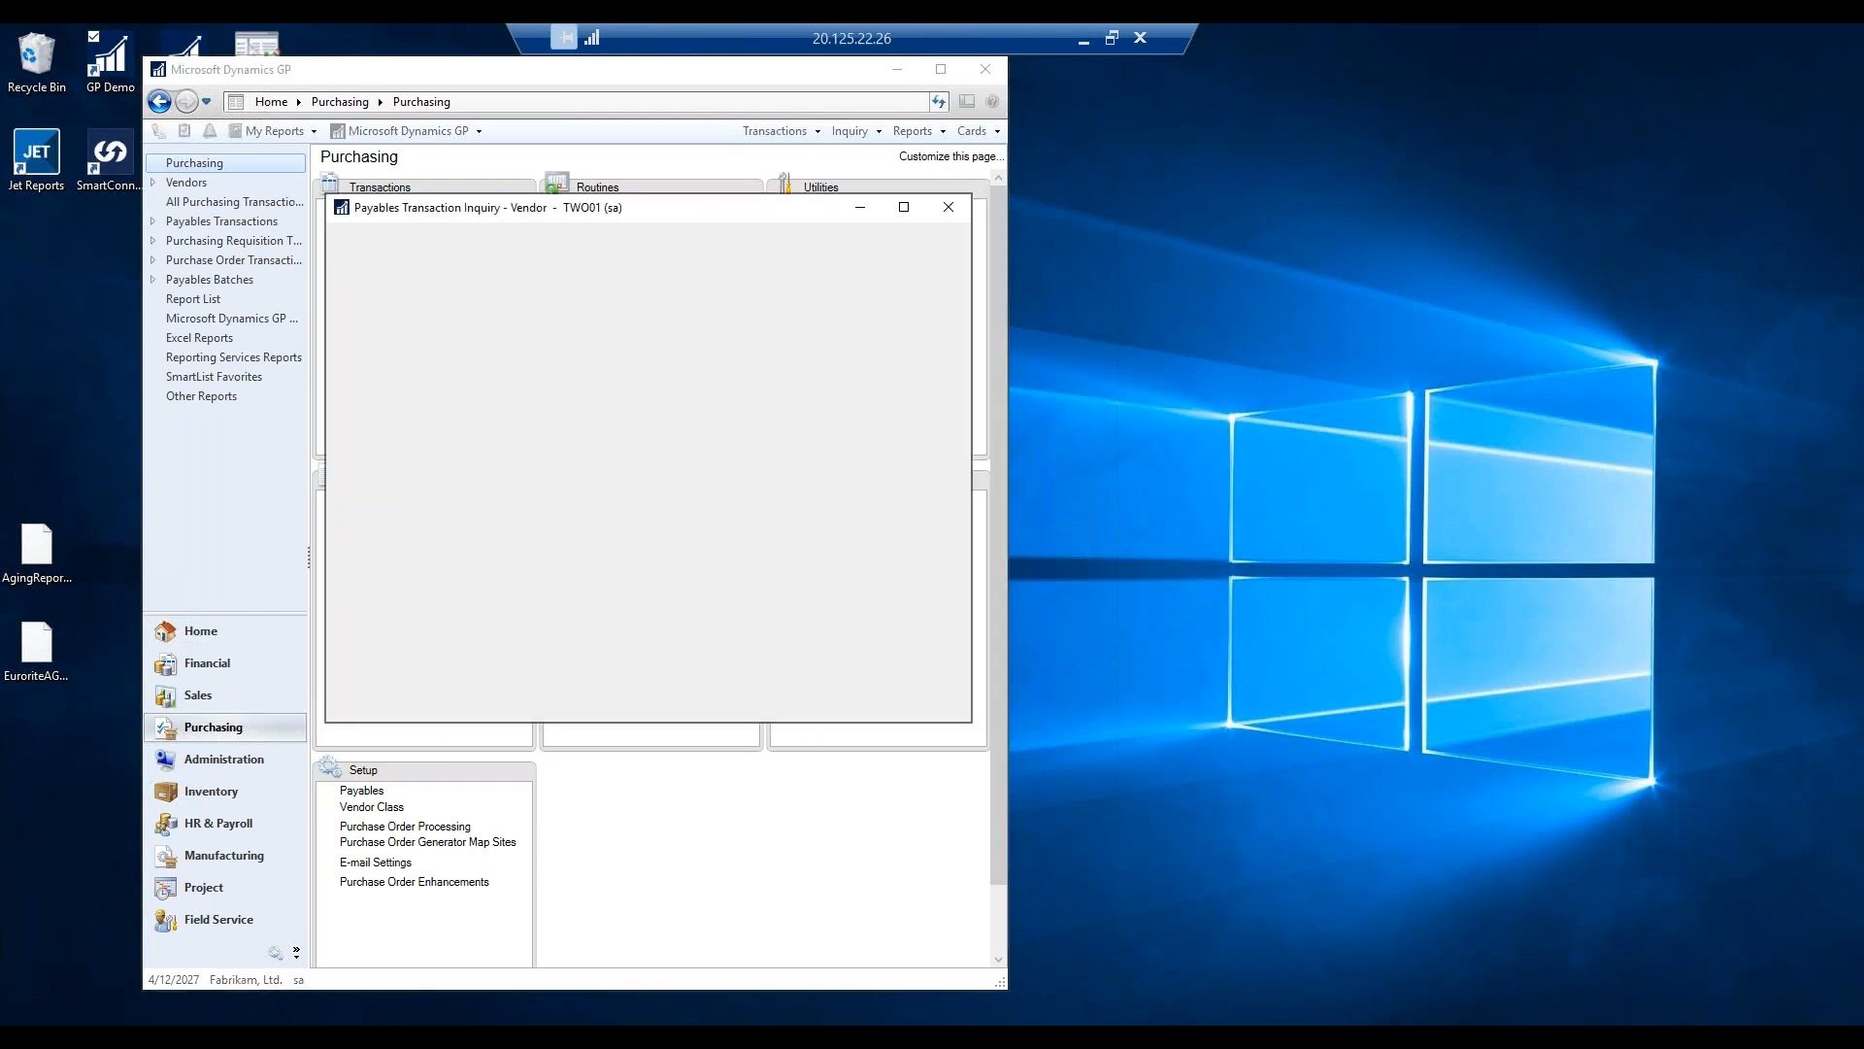
pyautogui.write('TR')
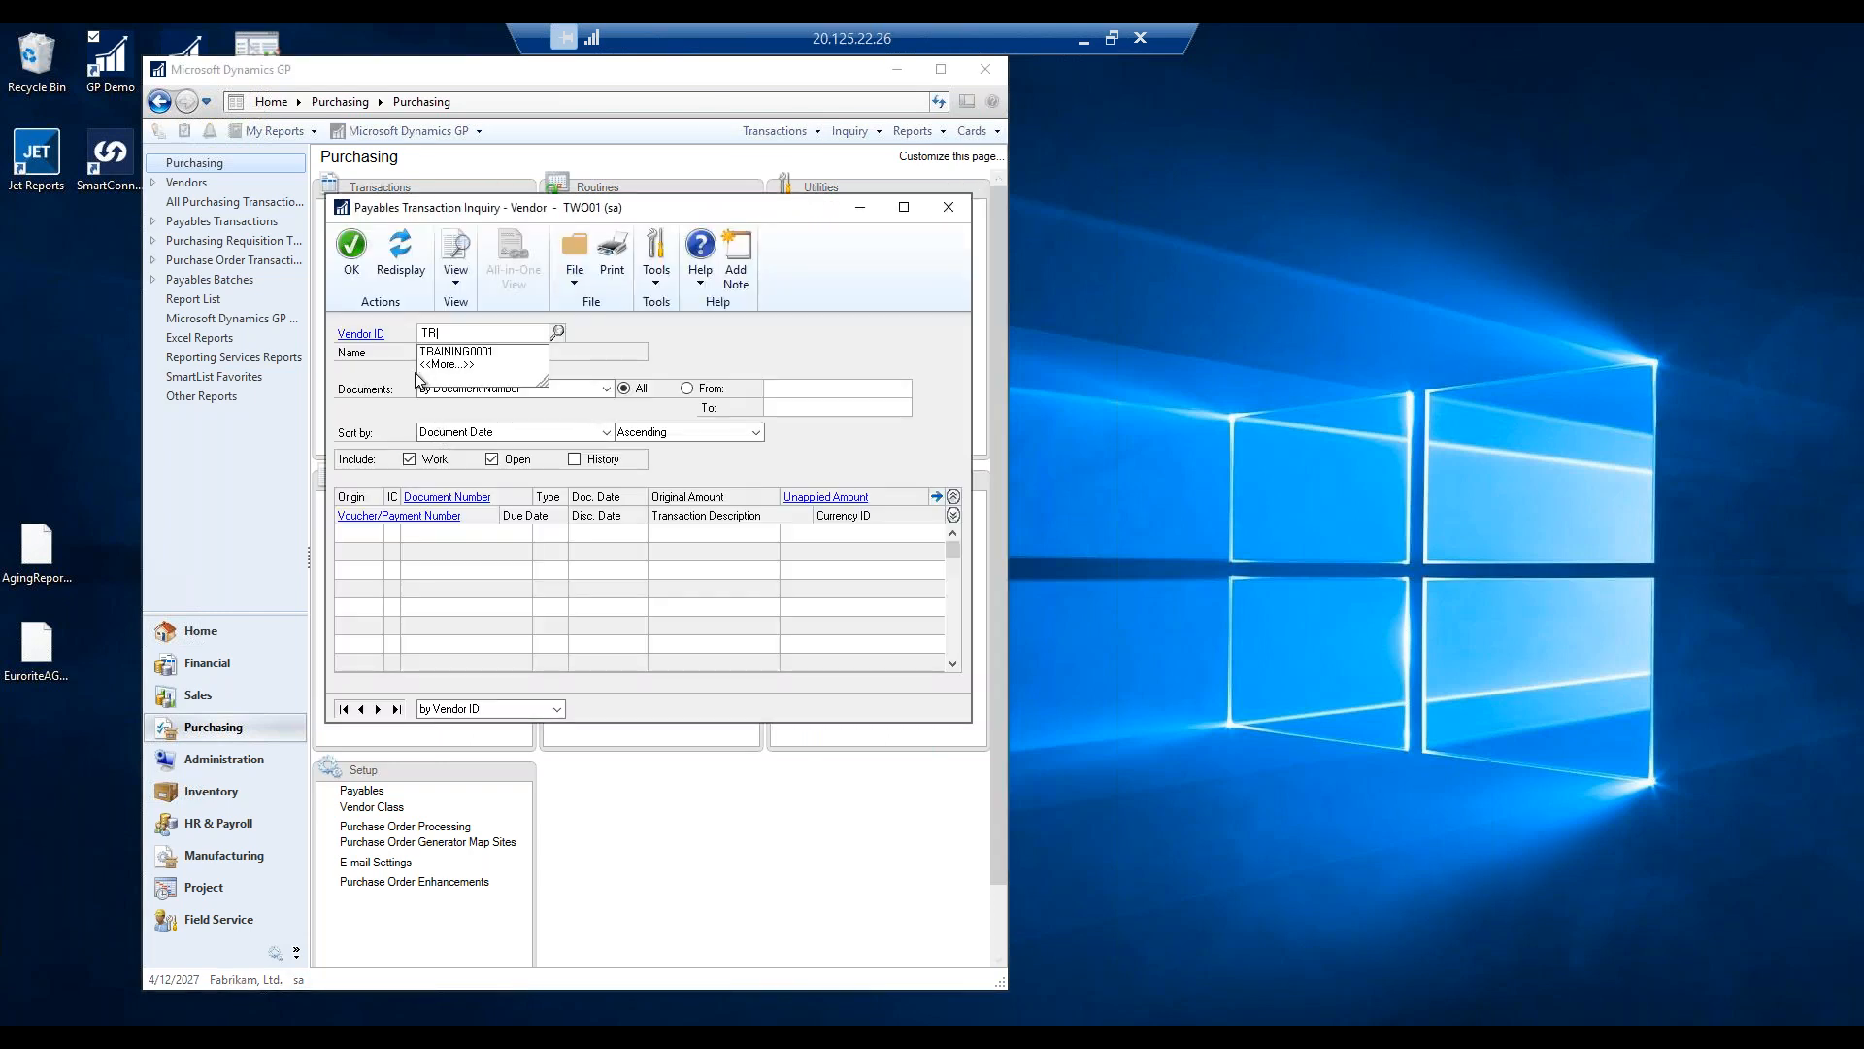
pyautogui.click(466, 352)
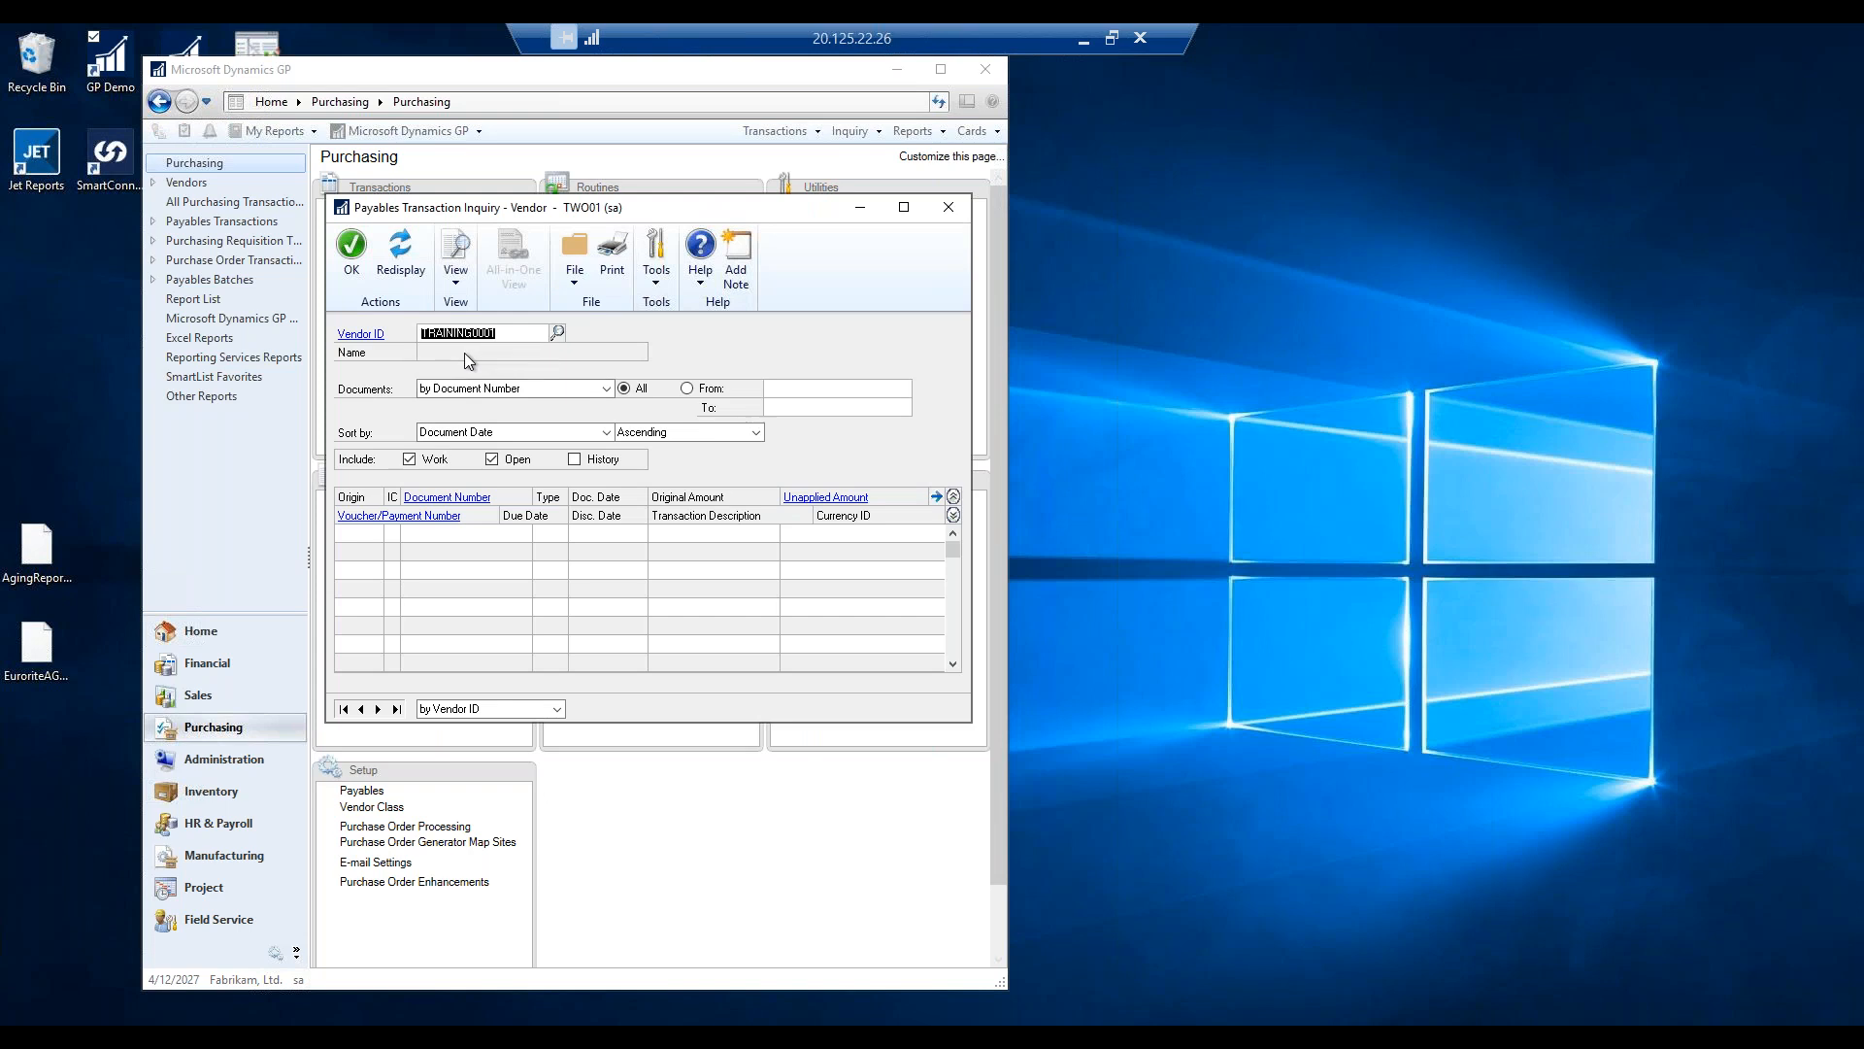
pyautogui.press('Tab')
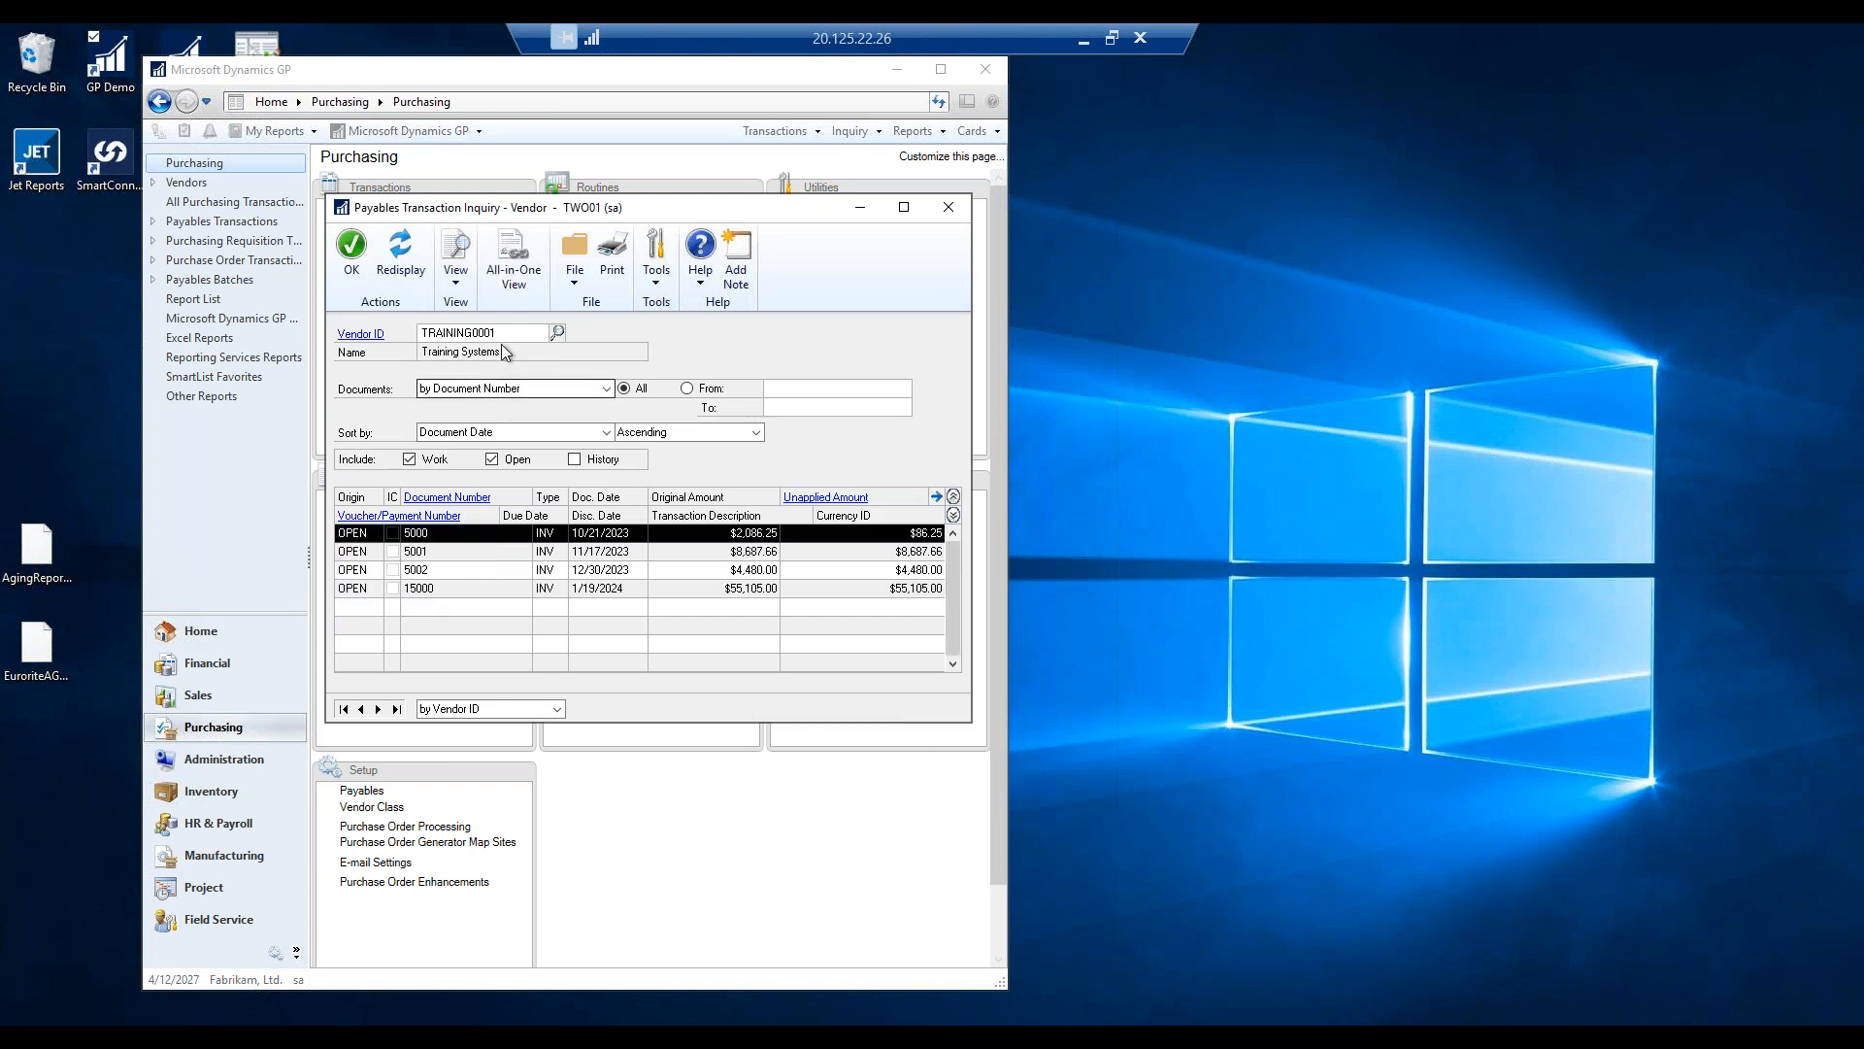
pyautogui.click(575, 459)
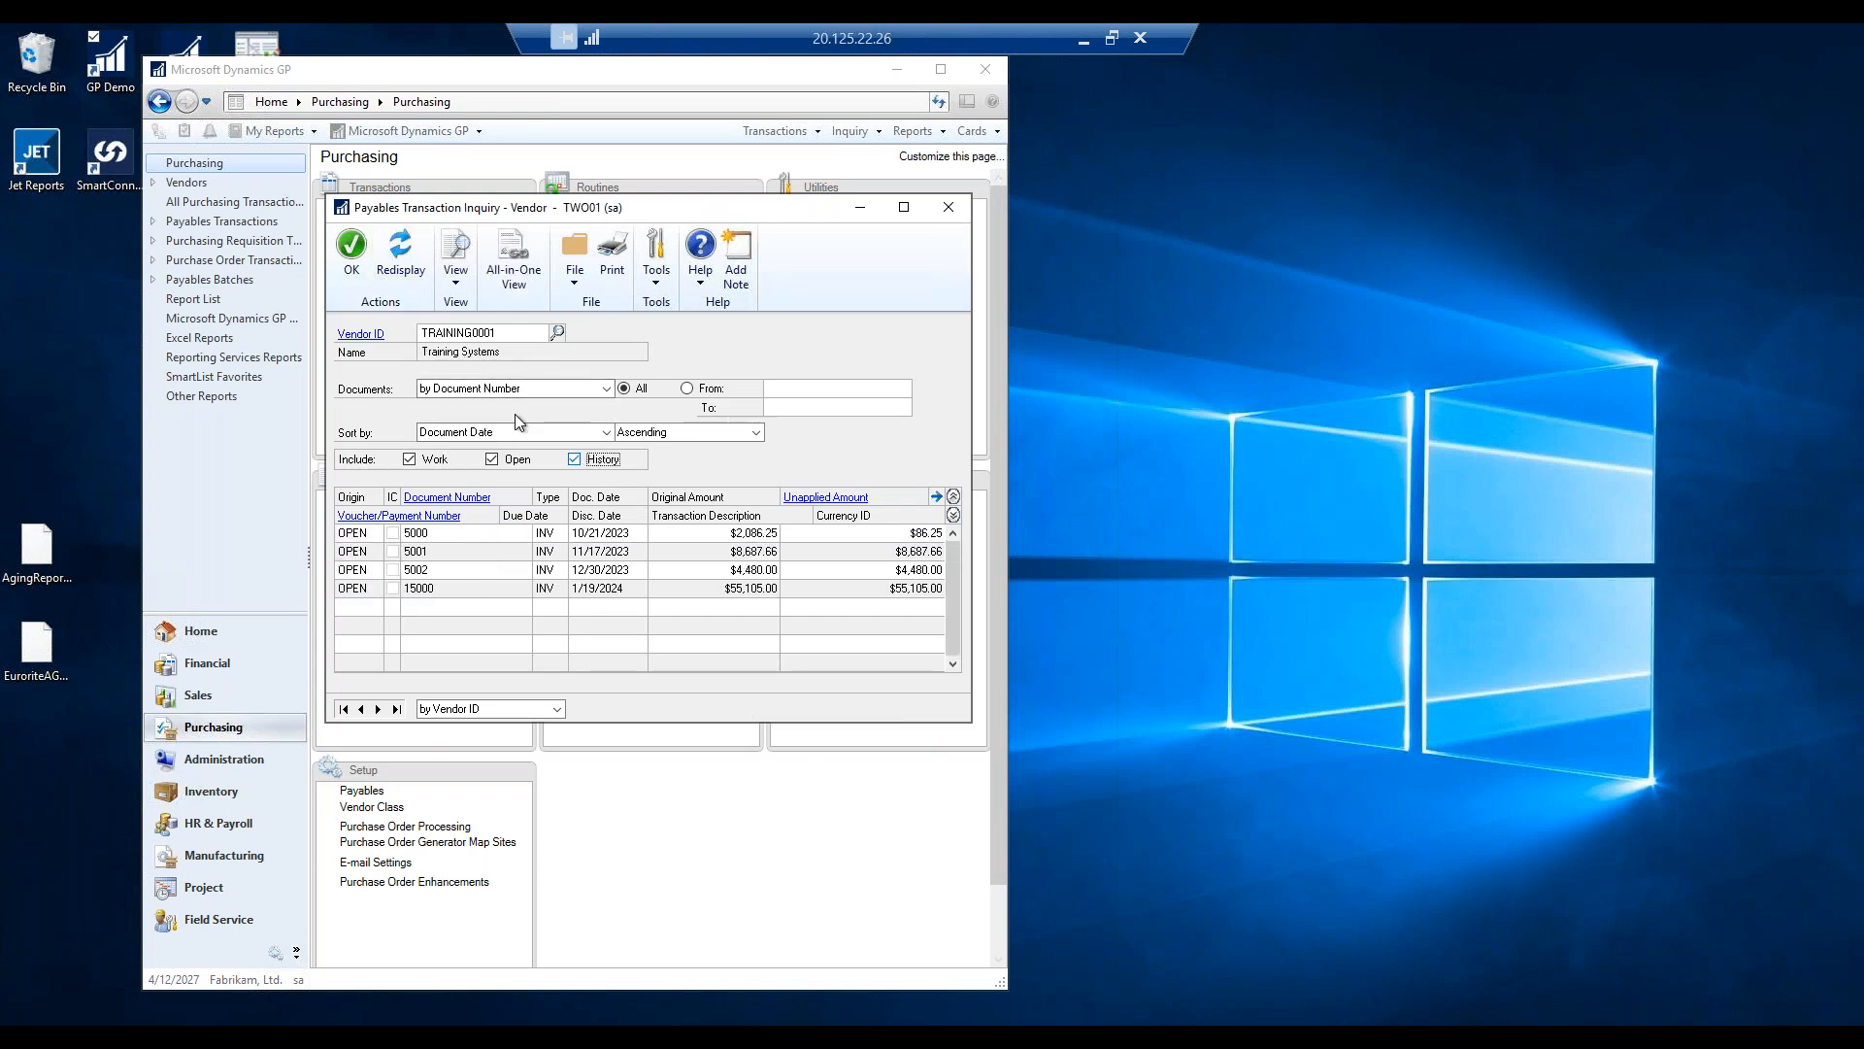
pyautogui.click(419, 267)
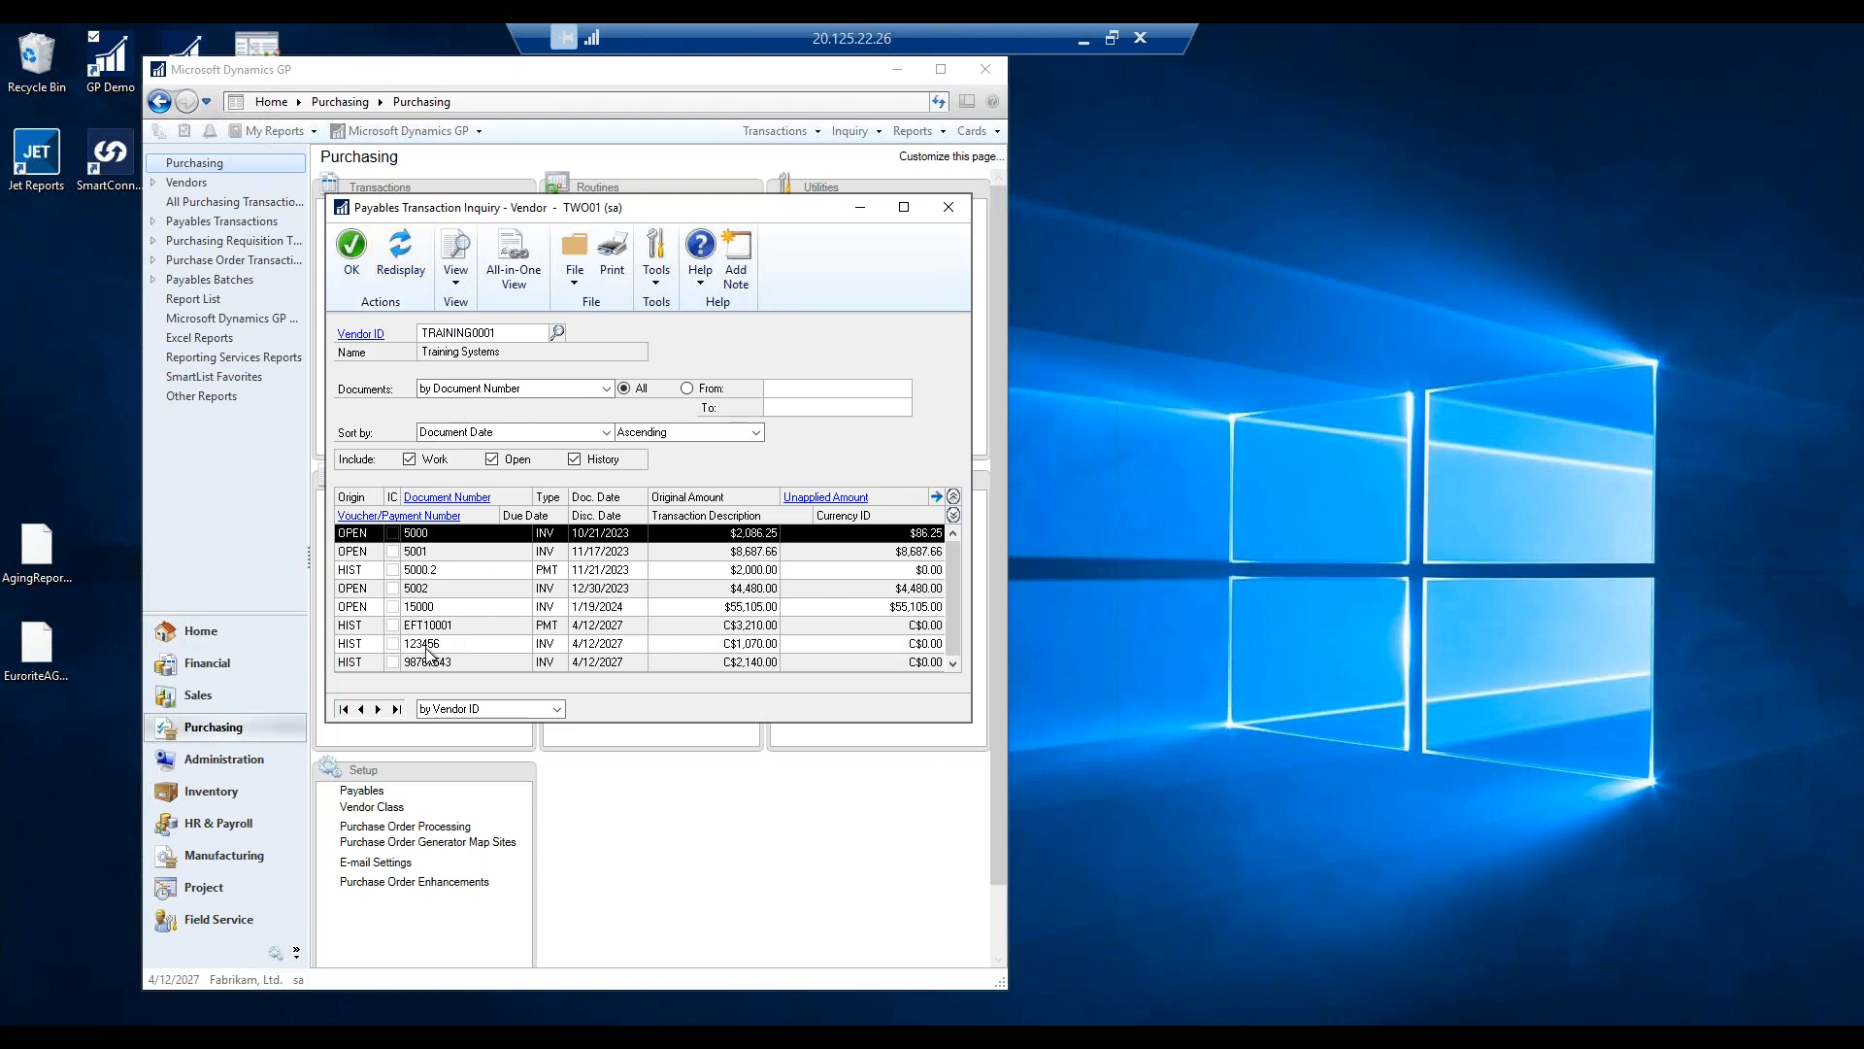
pyautogui.click(429, 629)
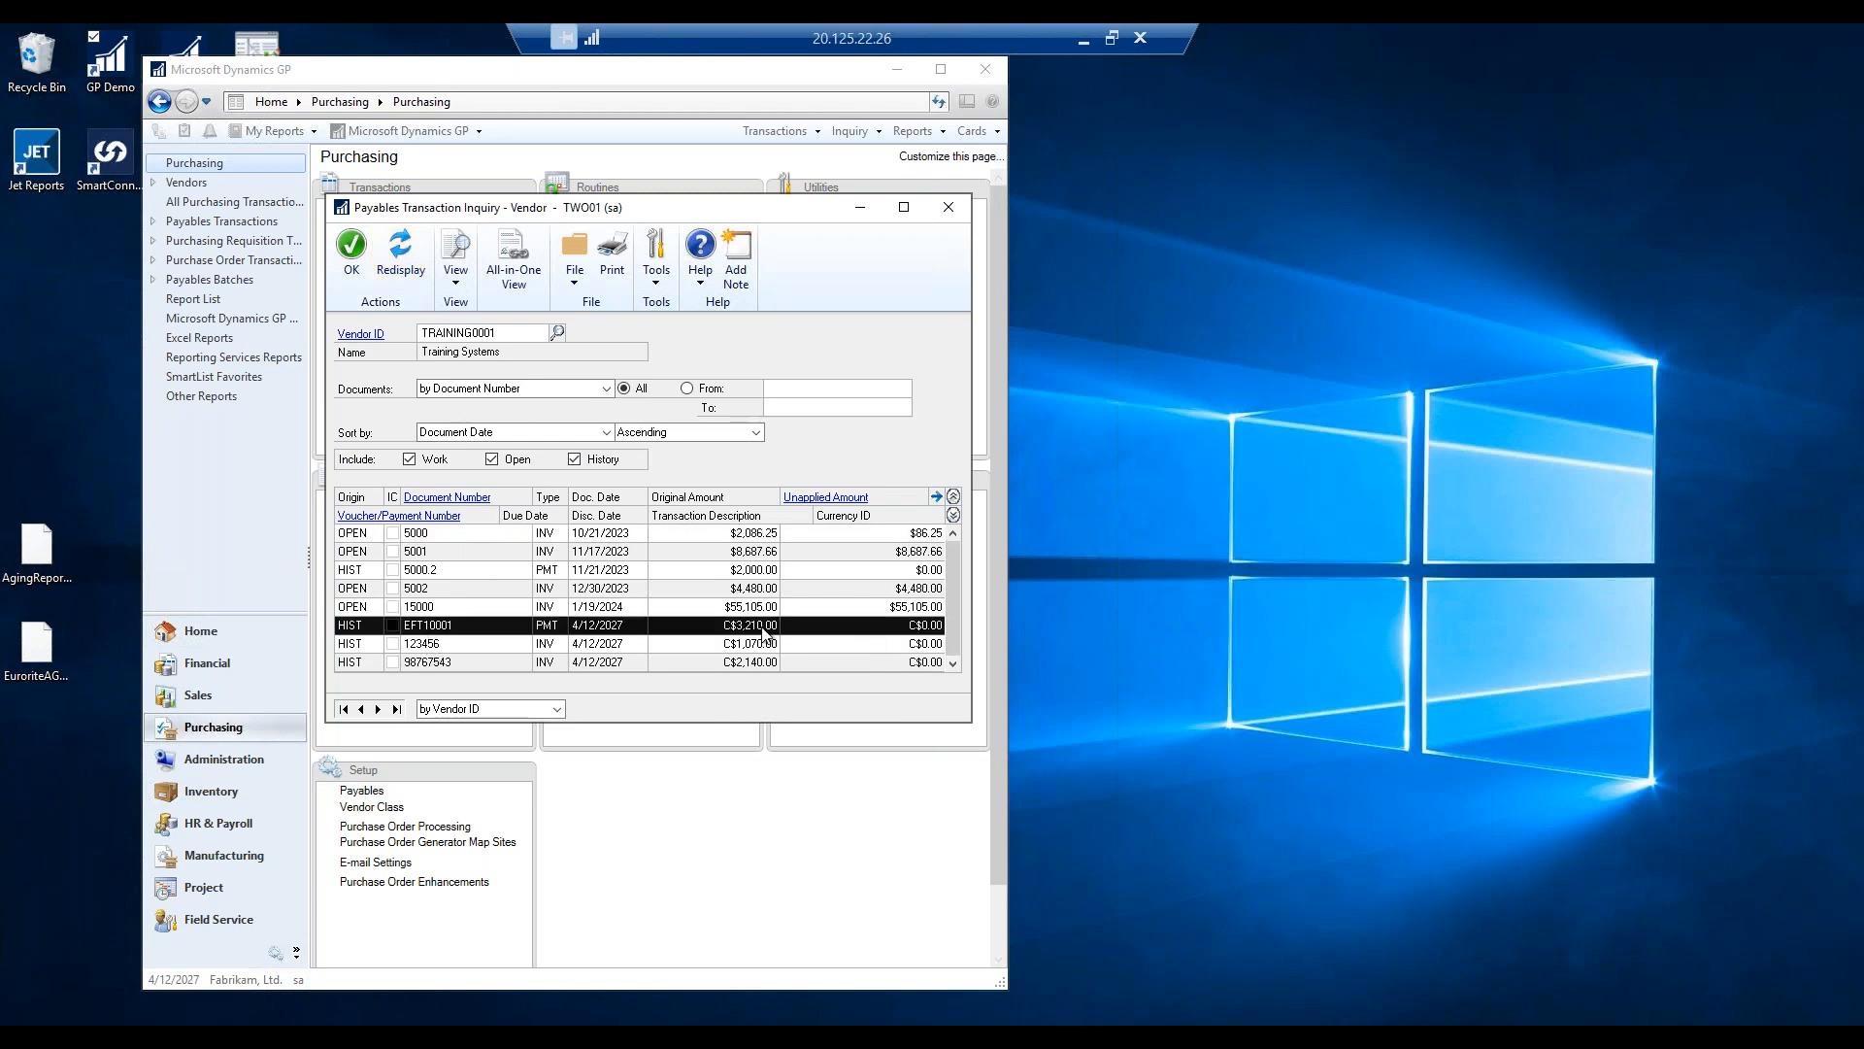
pyautogui.click(479, 643)
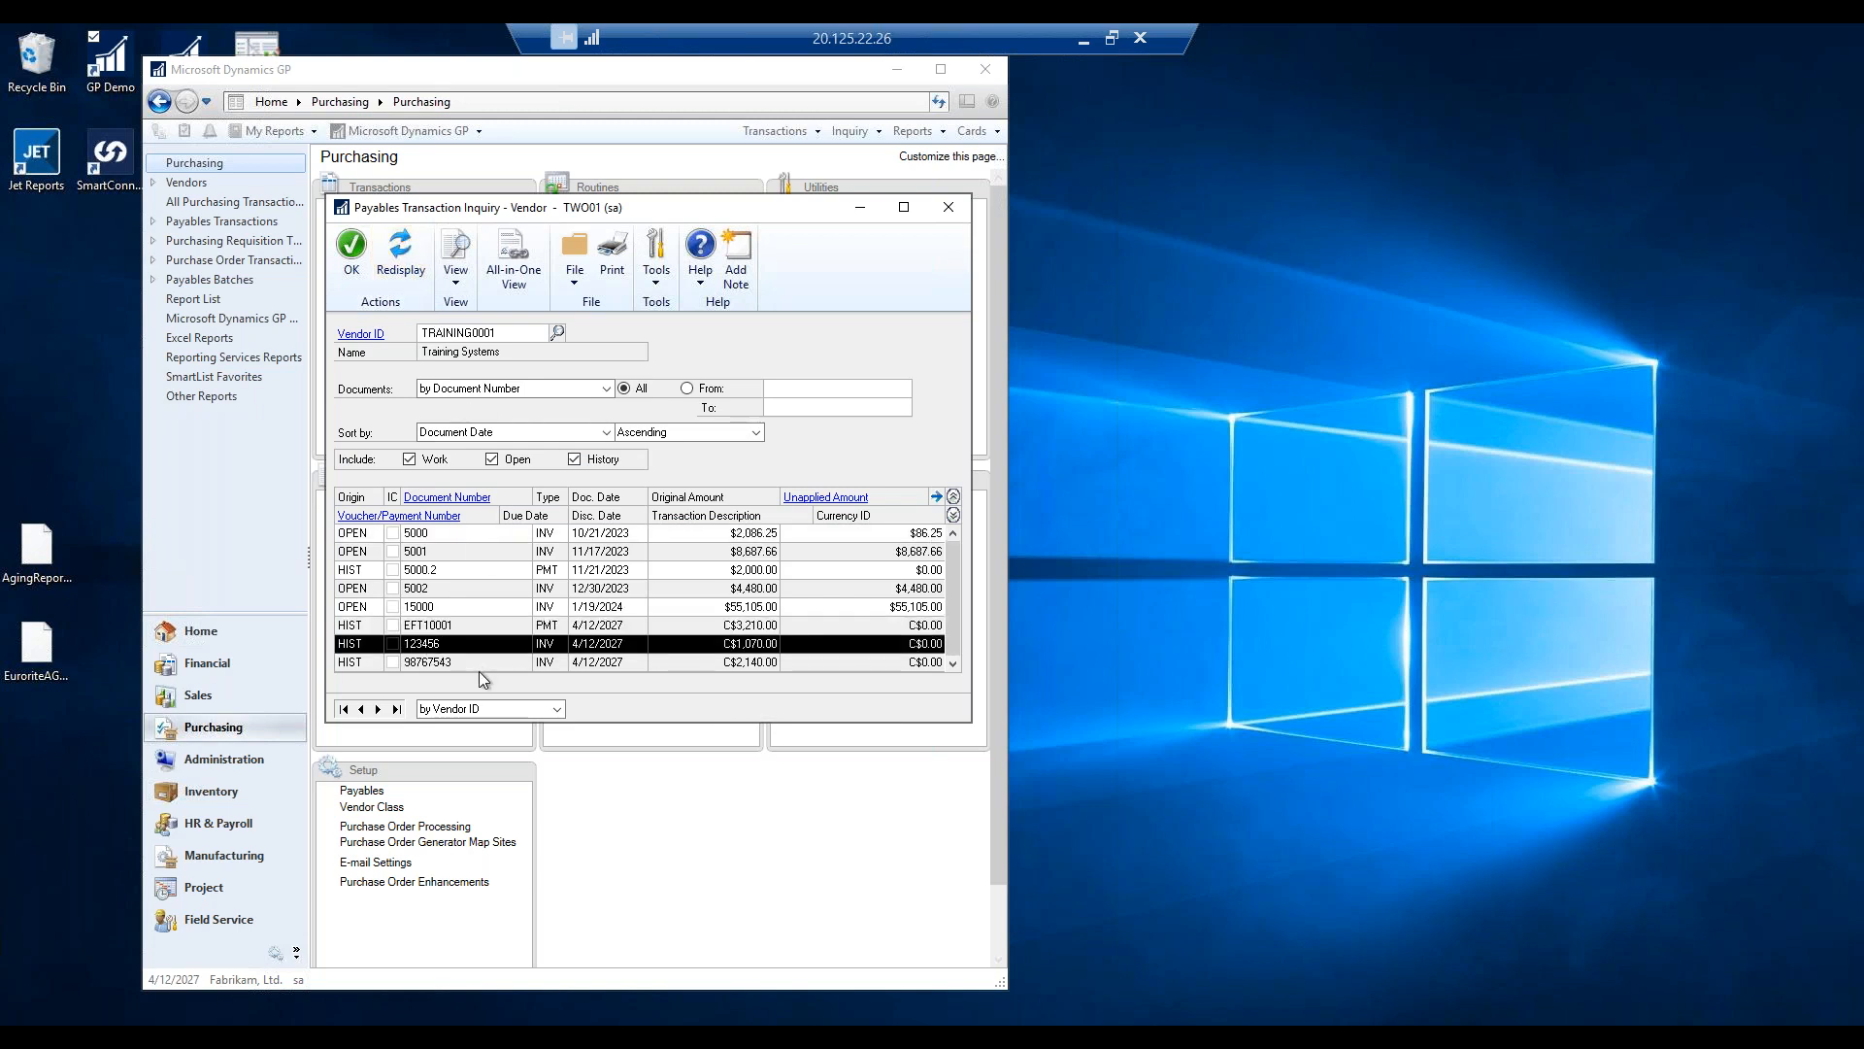
pyautogui.click(947, 208)
pyautogui.moveTo(524, 286); pyautogui.dragTo(534, 358)
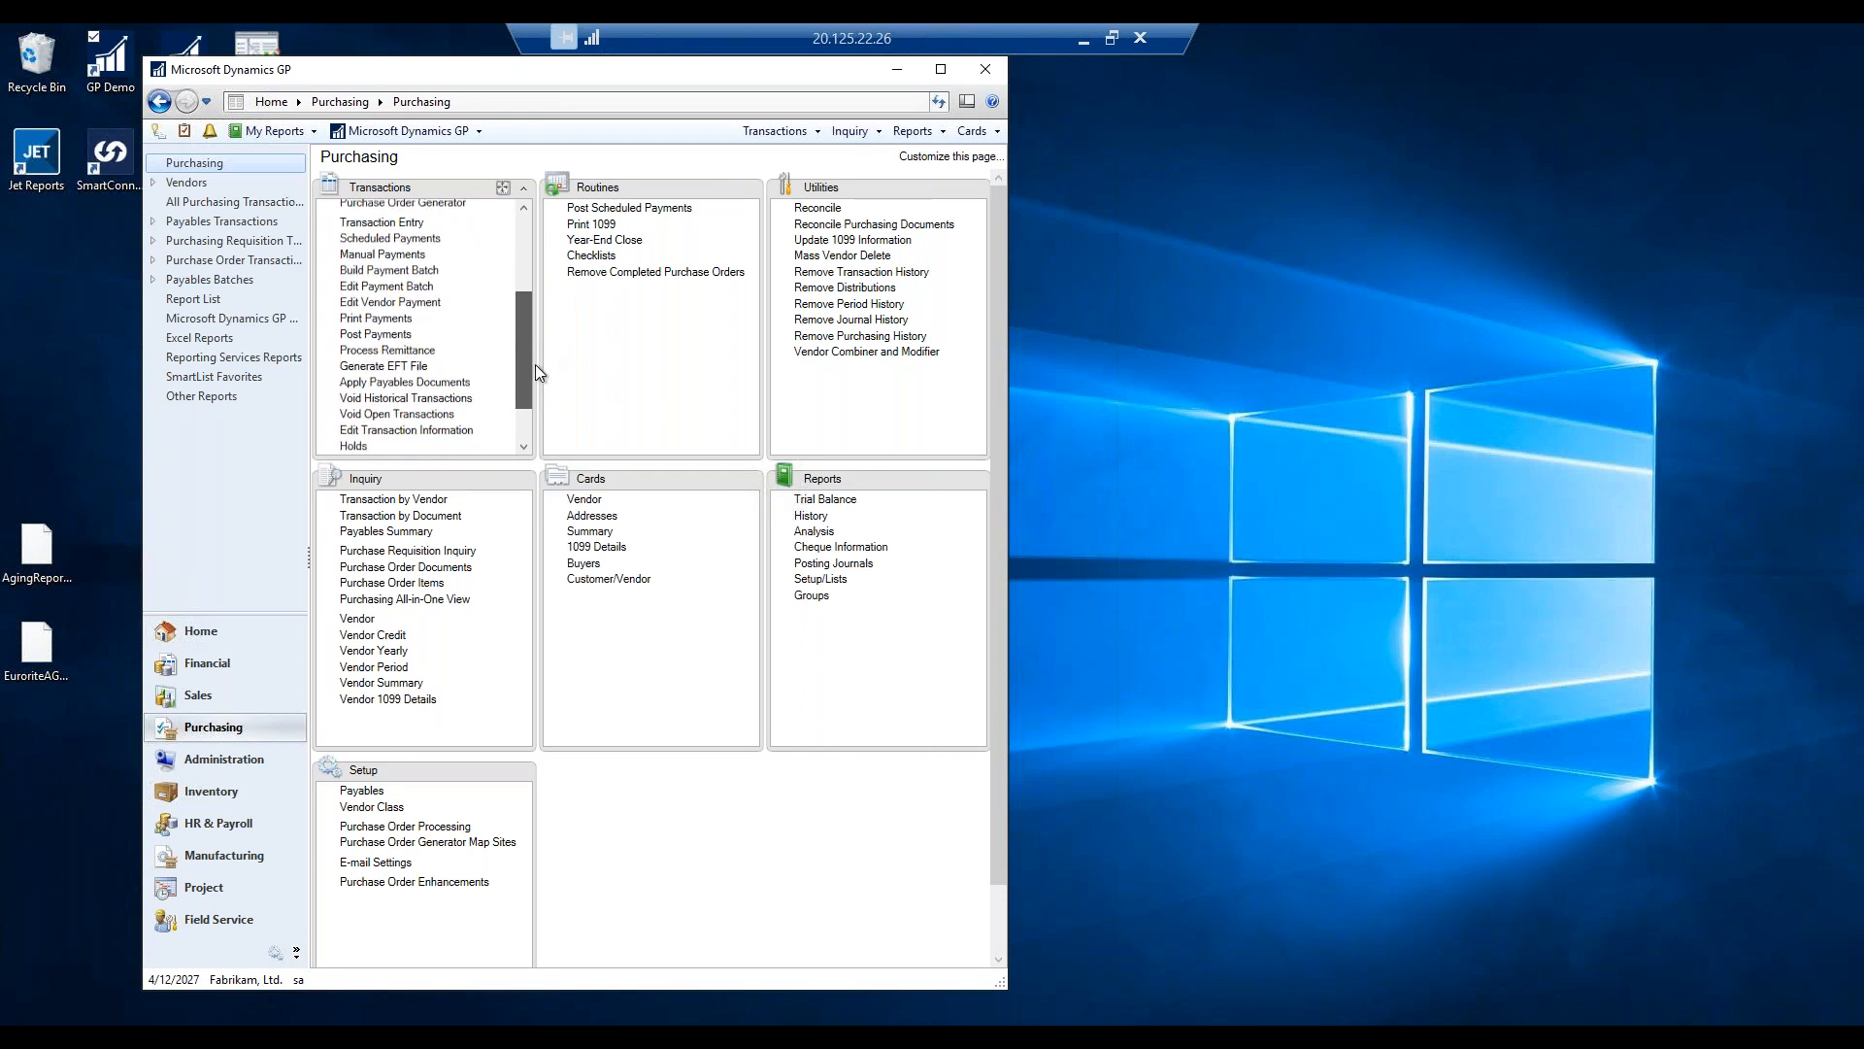
# In Generate EFT Files, select chequebook RBC and mark the TESTEFT batch.
pyautogui.click(389, 341)
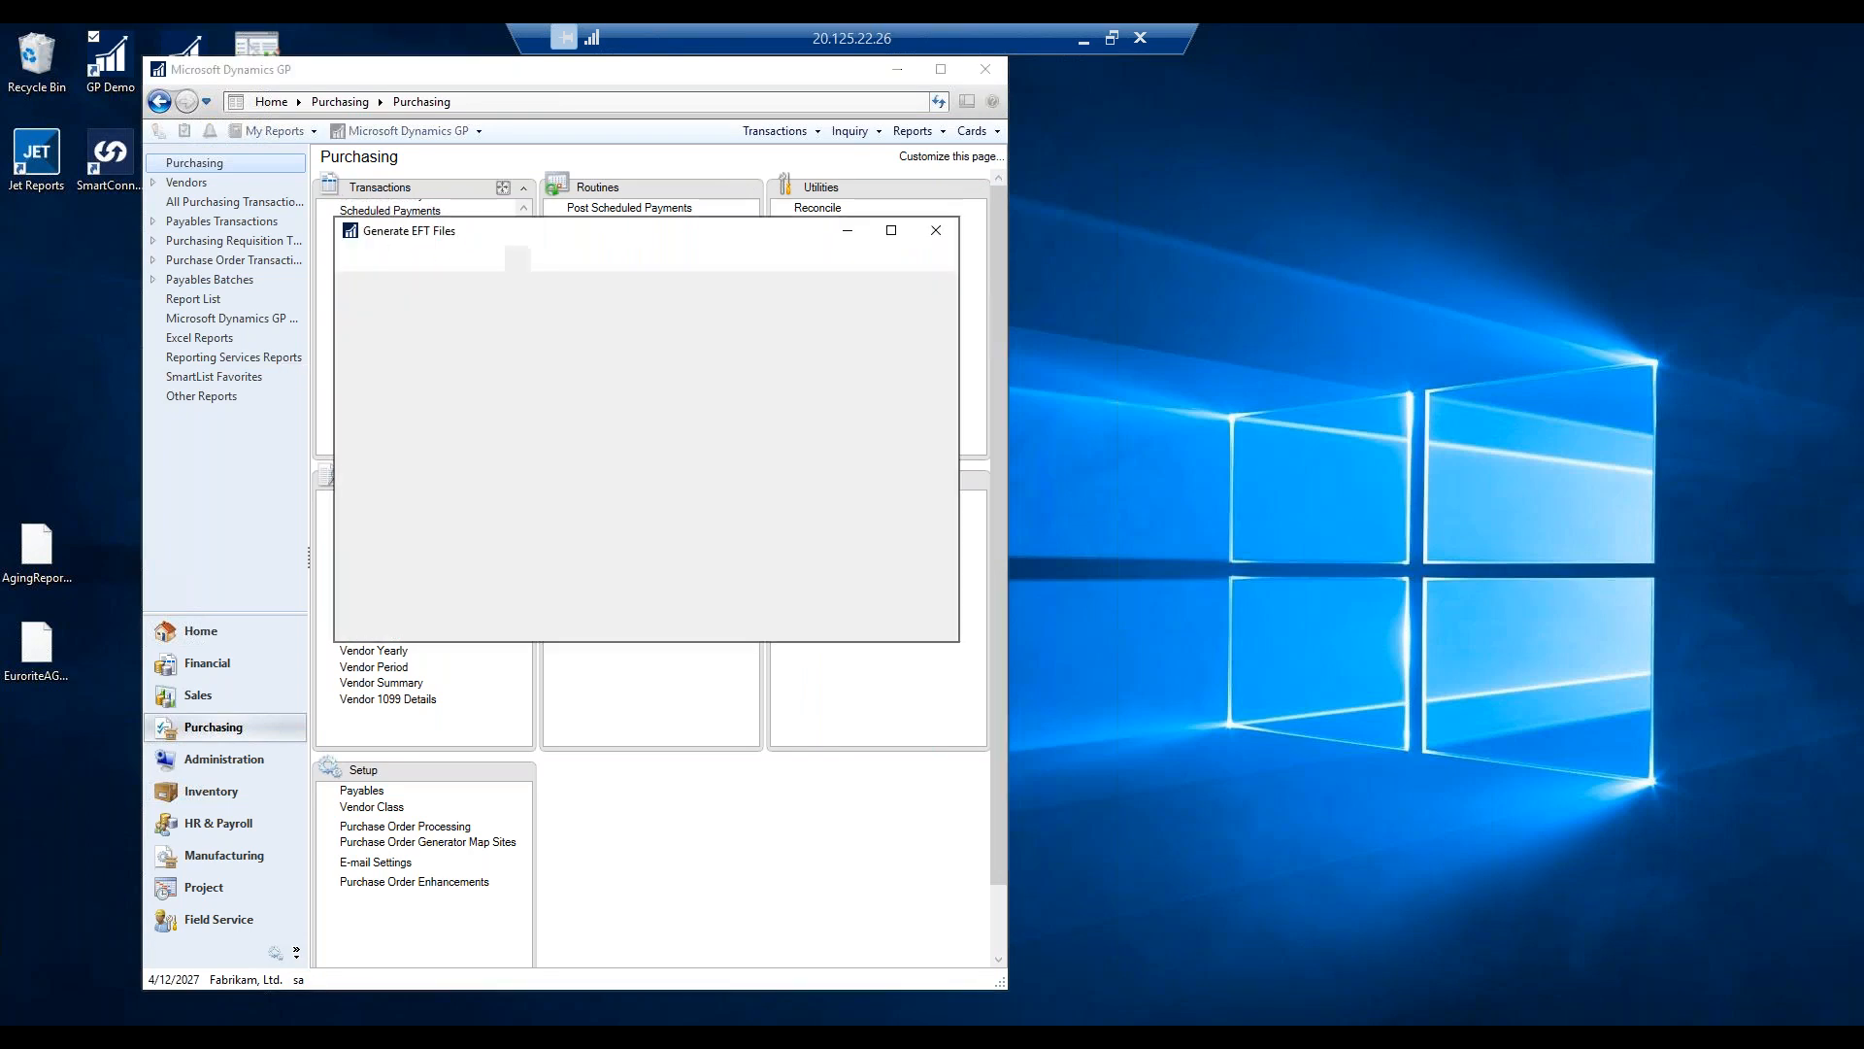
pyautogui.moveTo(683, 234); pyautogui.dragTo(1359, 137)
pyautogui.click(1247, 290)
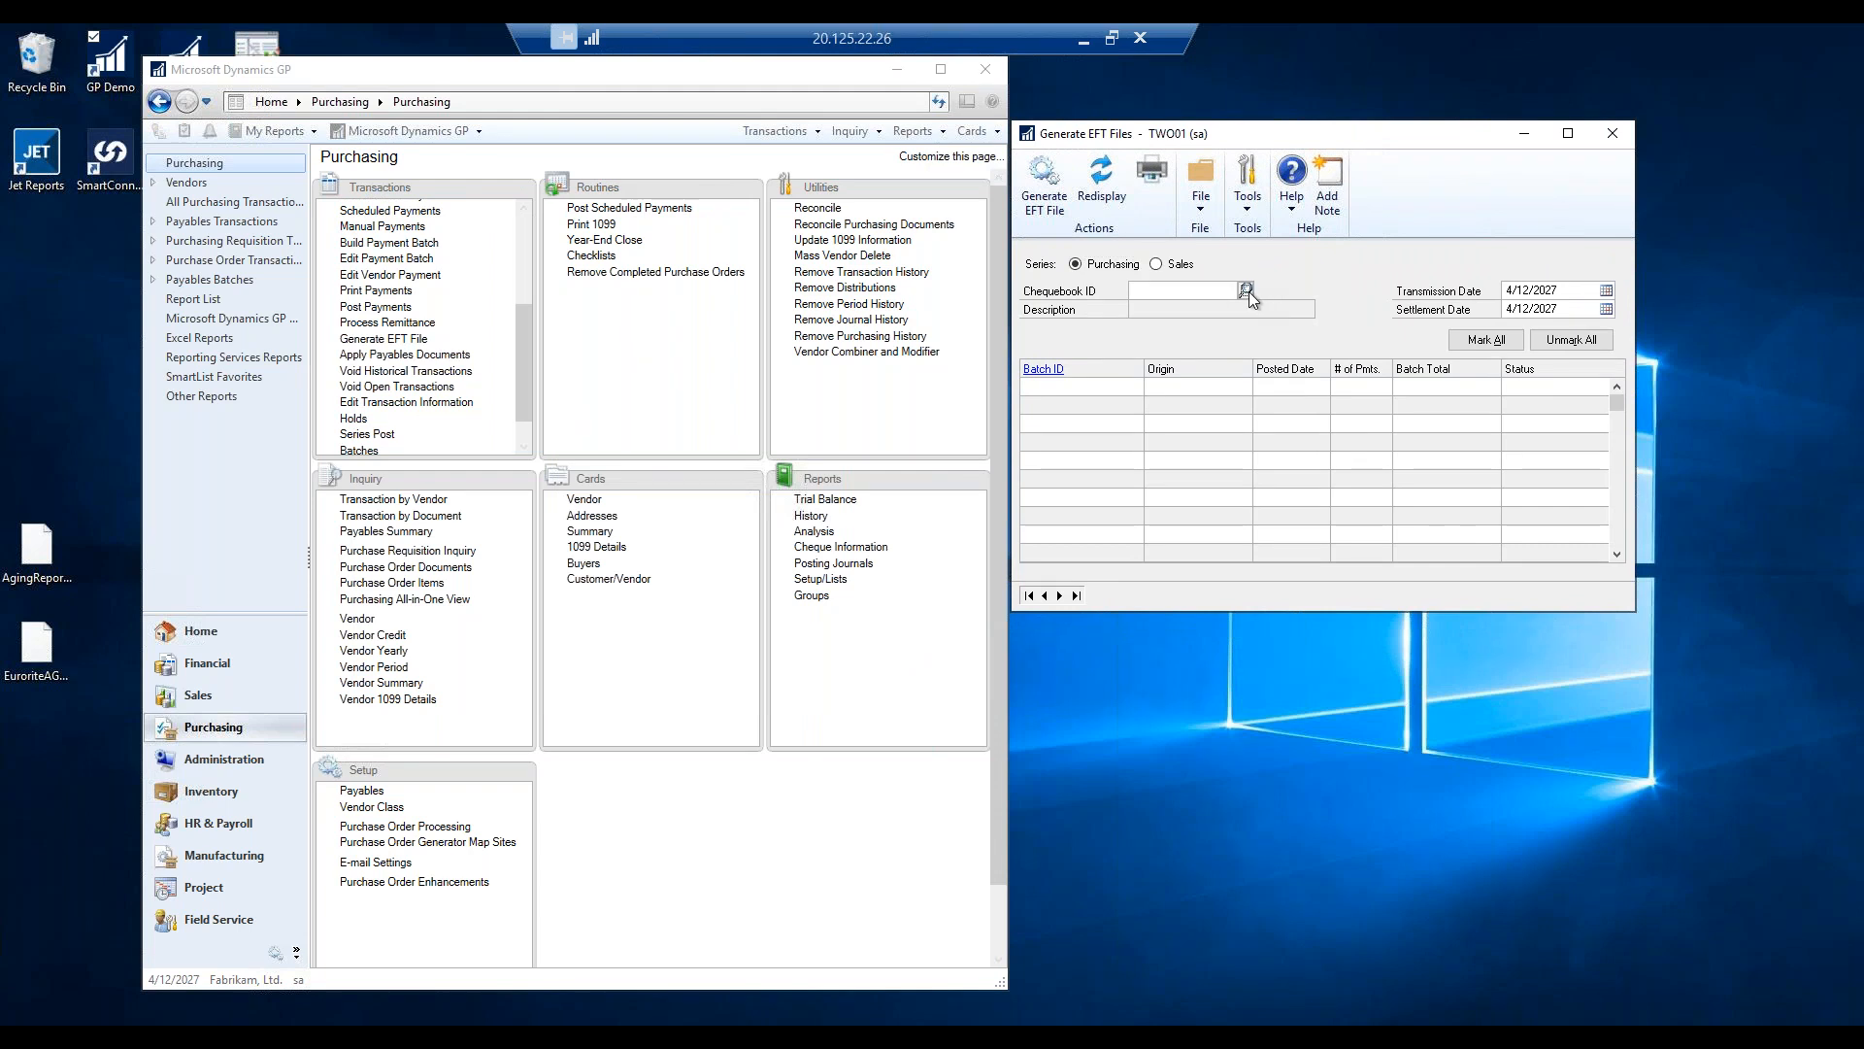
pyautogui.doubleClick(413, 518)
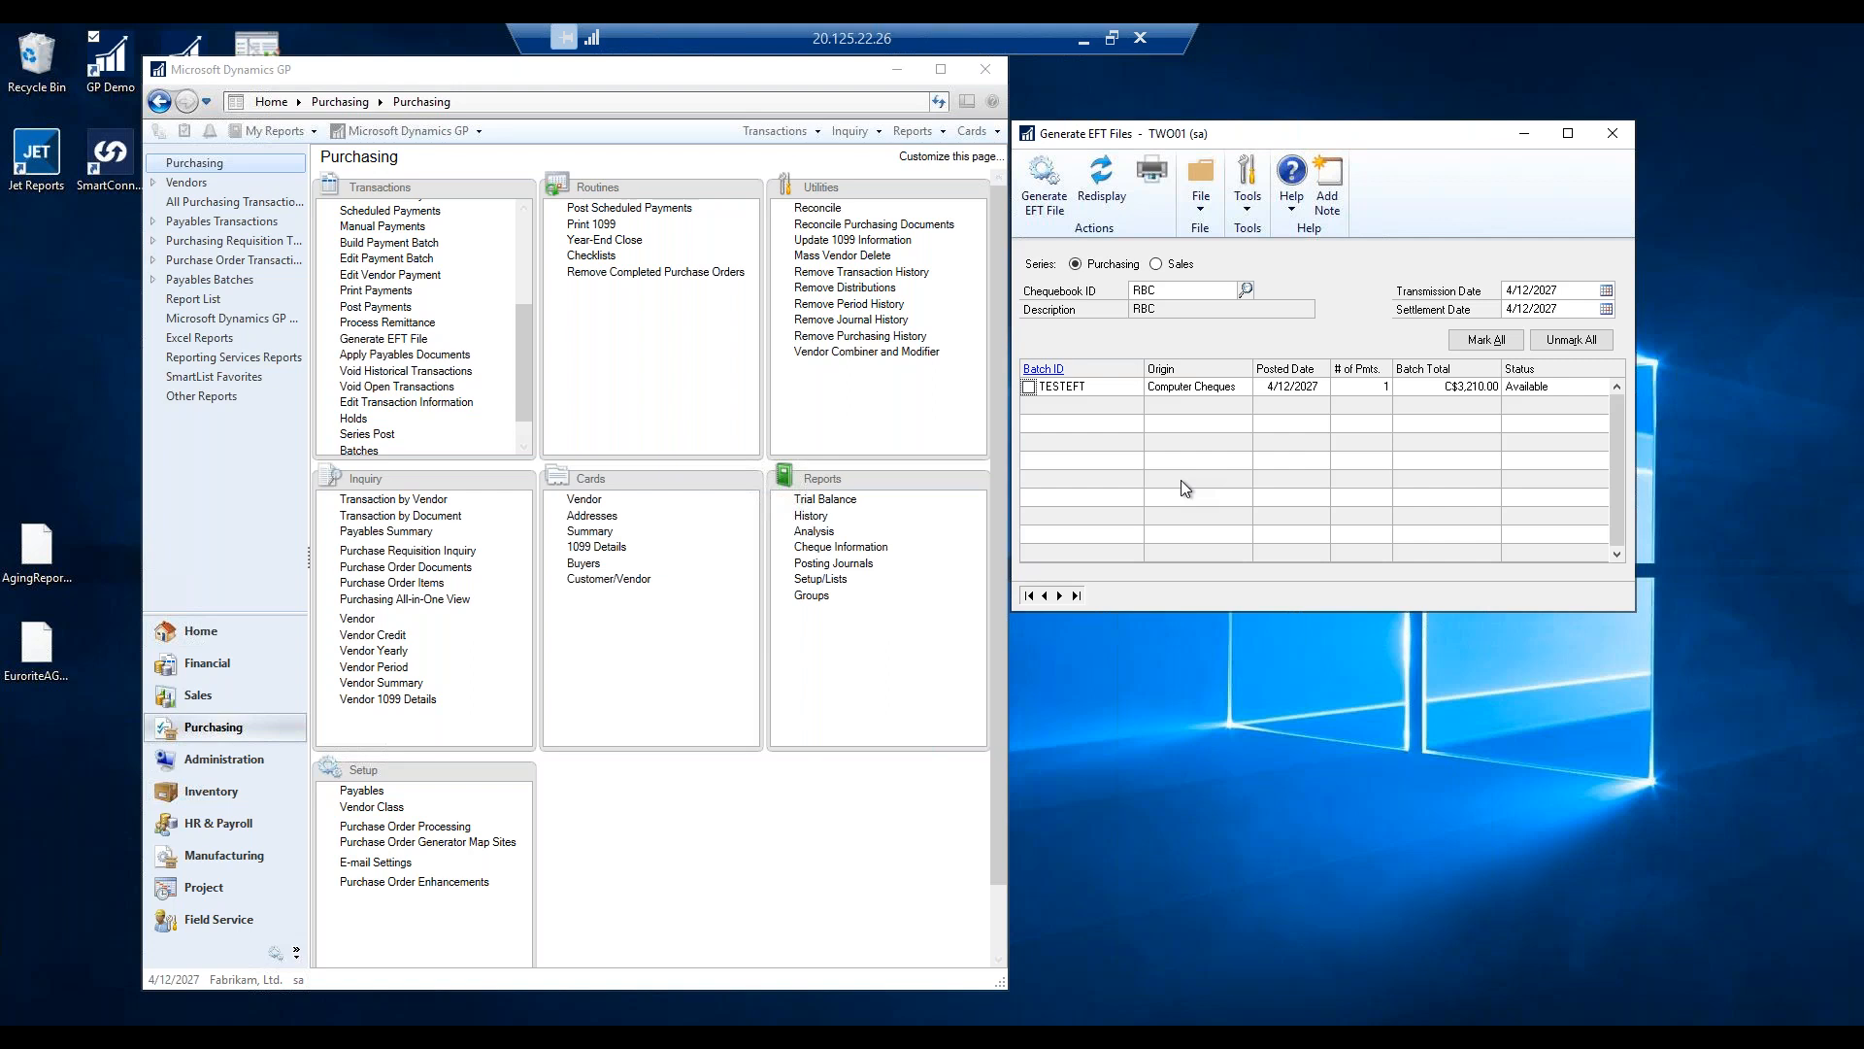
pyautogui.click(1029, 387)
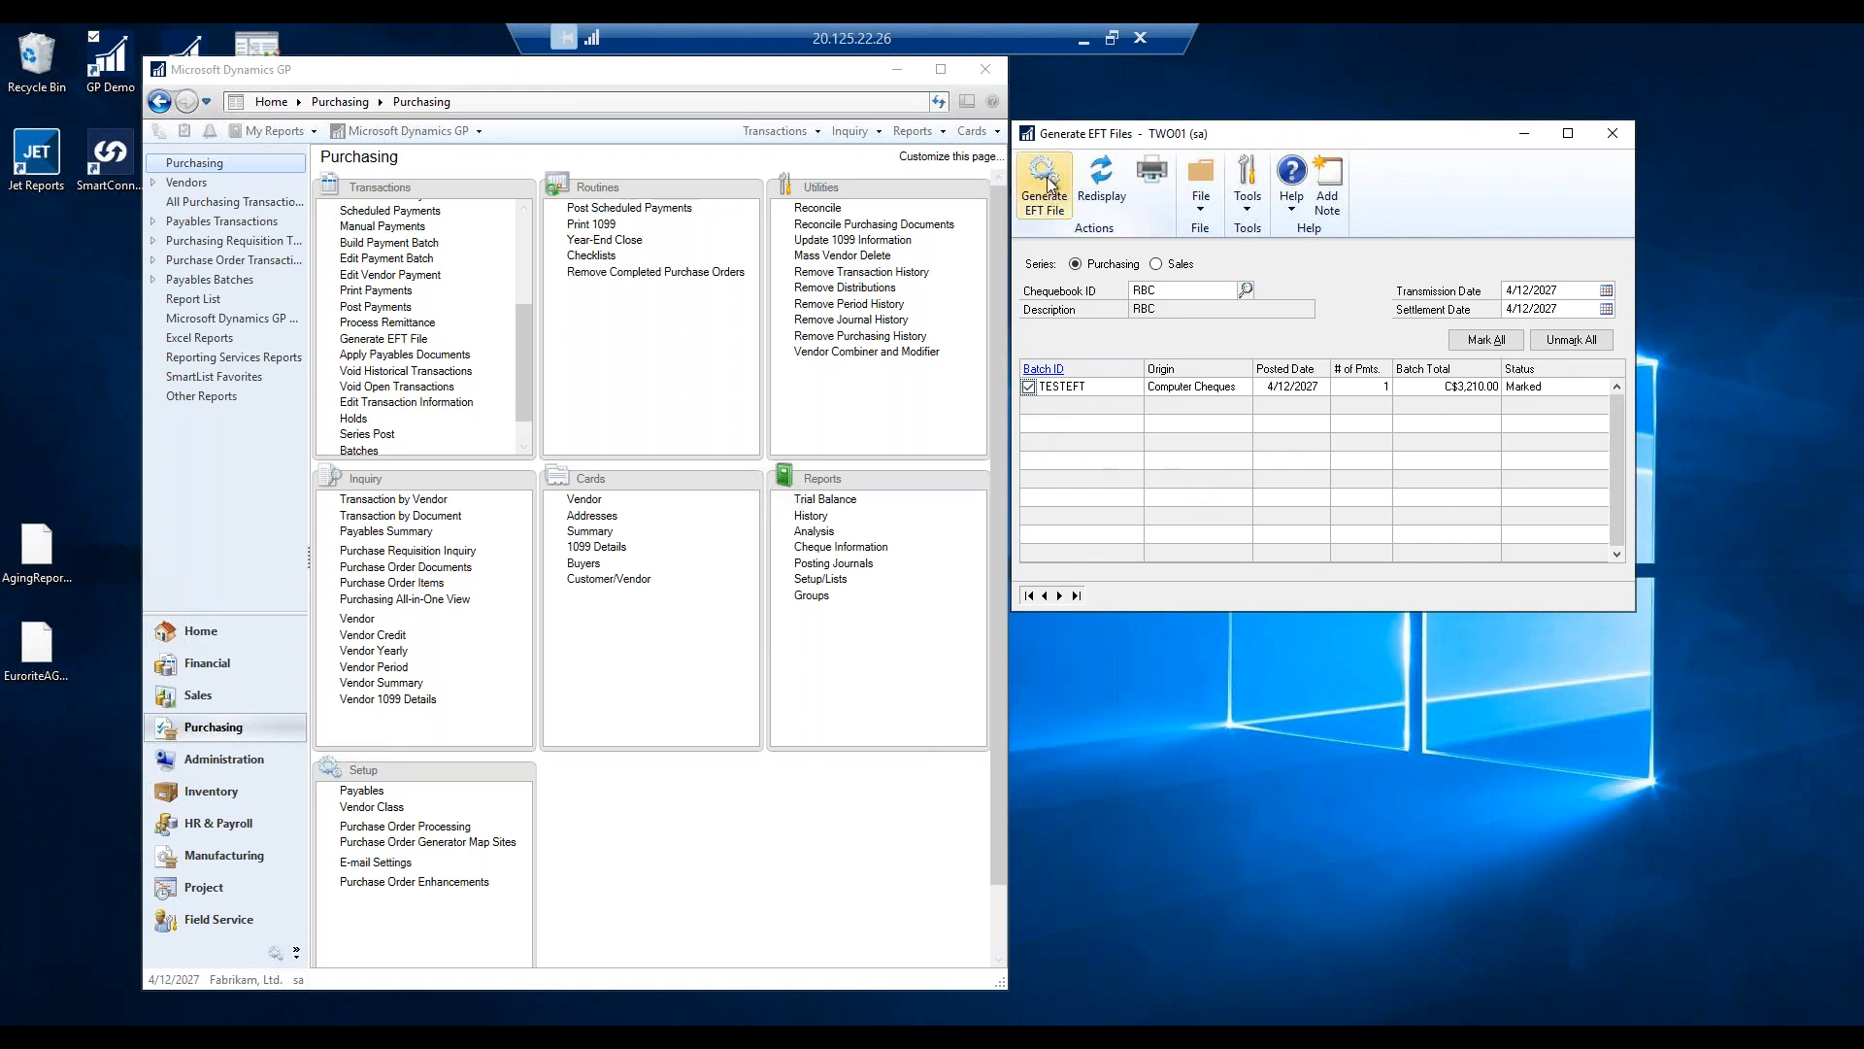
# Preview the EFT Remittance Report on screen using the Template report type, then close it.
pyautogui.click(1154, 177)
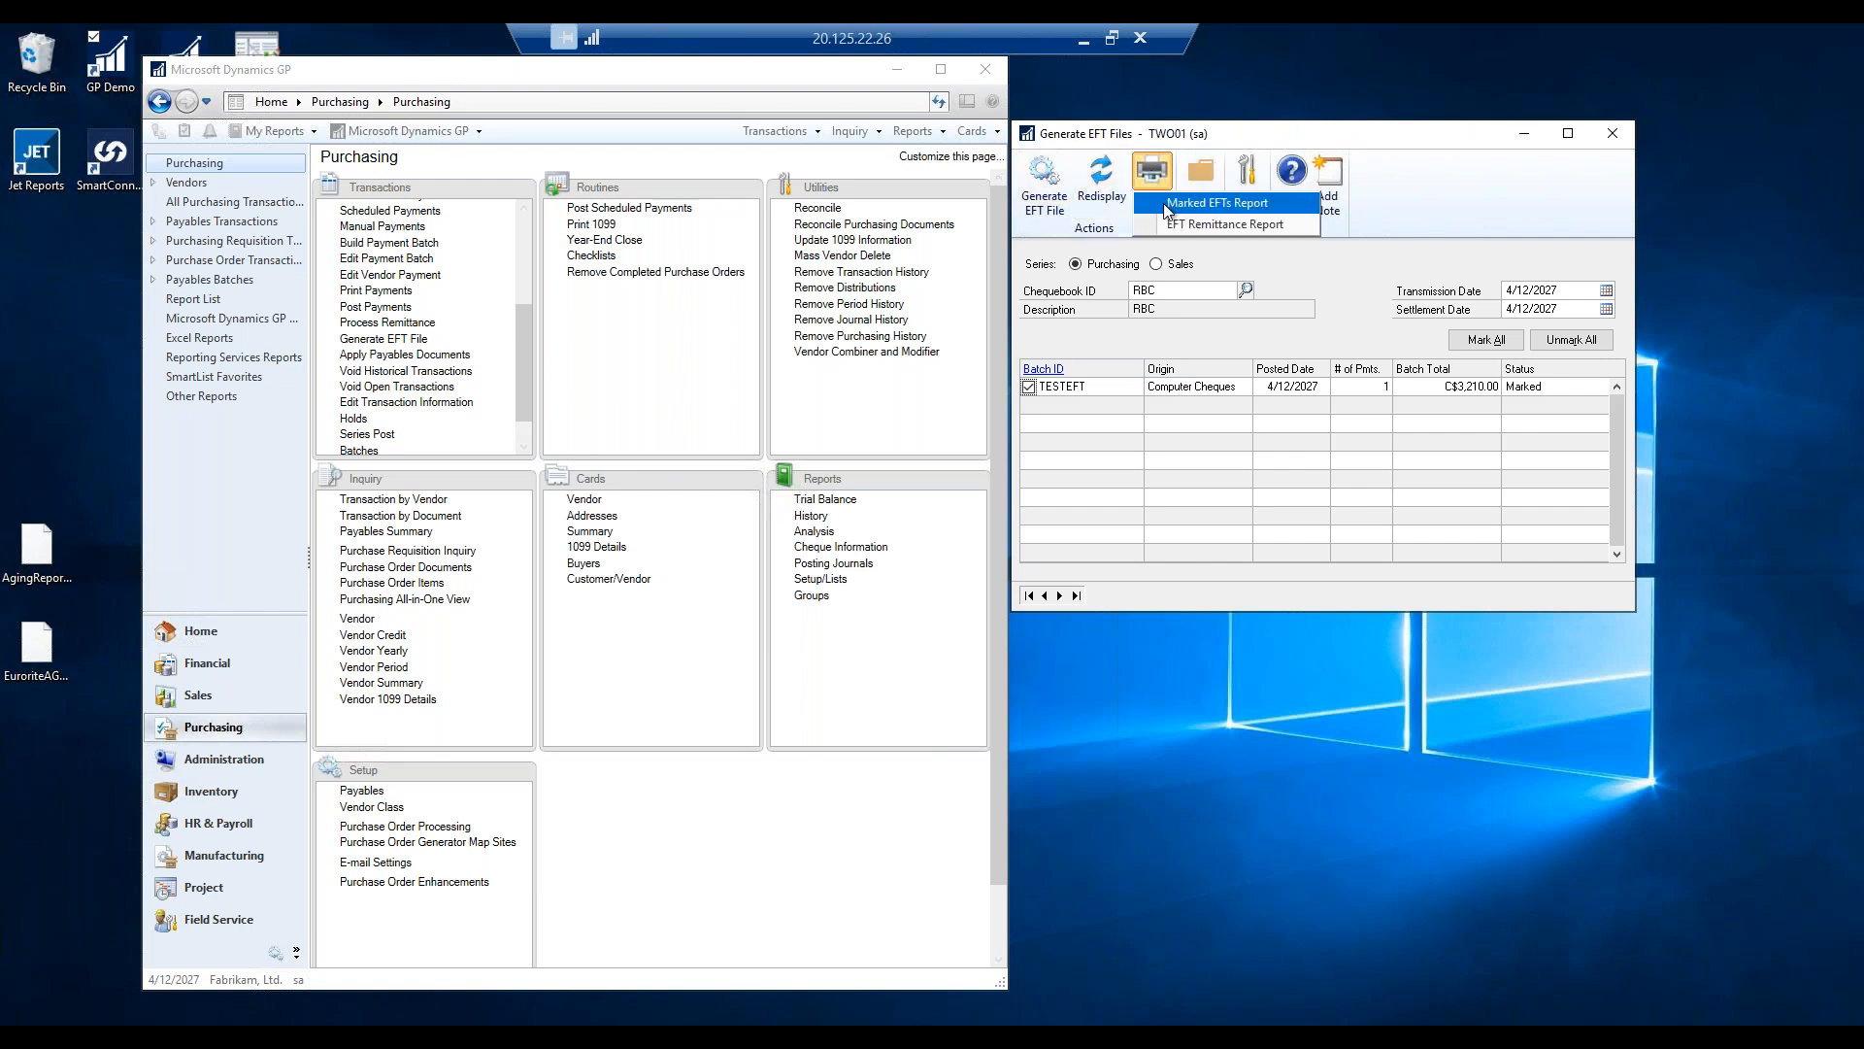
pyautogui.click(1228, 226)
pyautogui.click(878, 501)
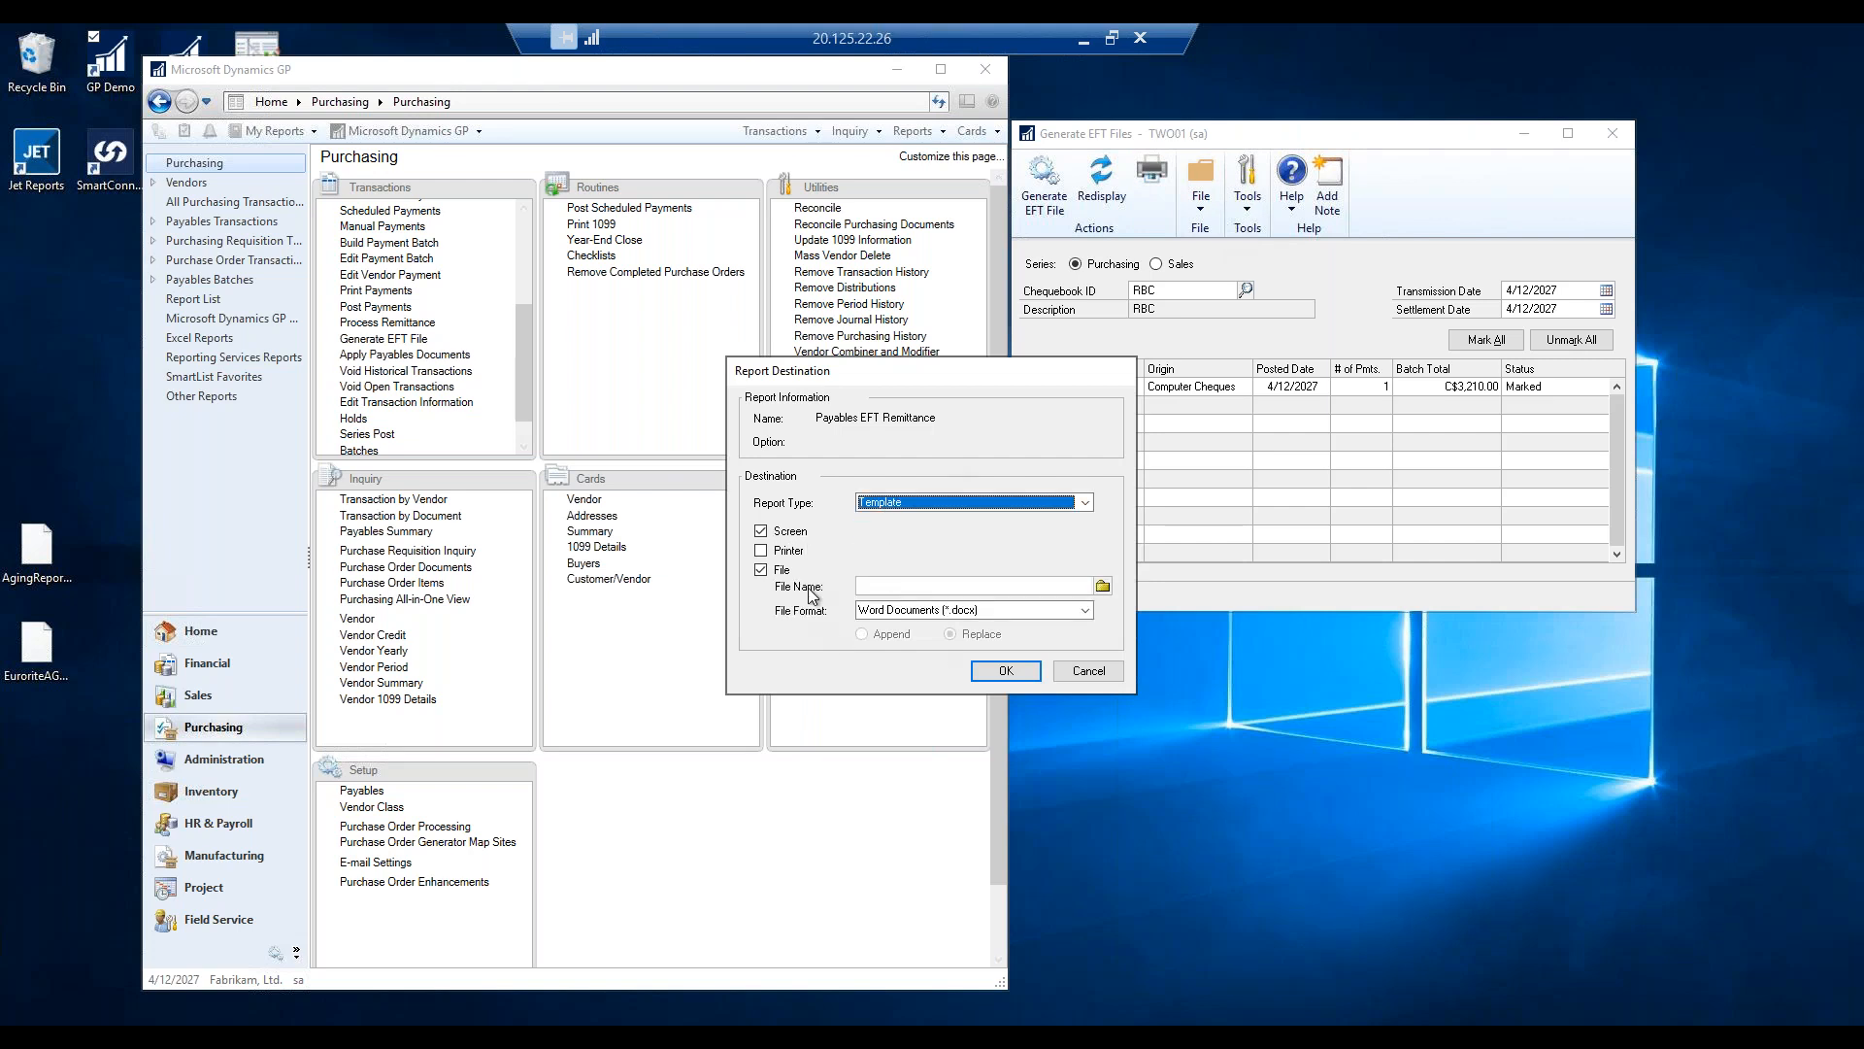
pyautogui.click(1000, 670)
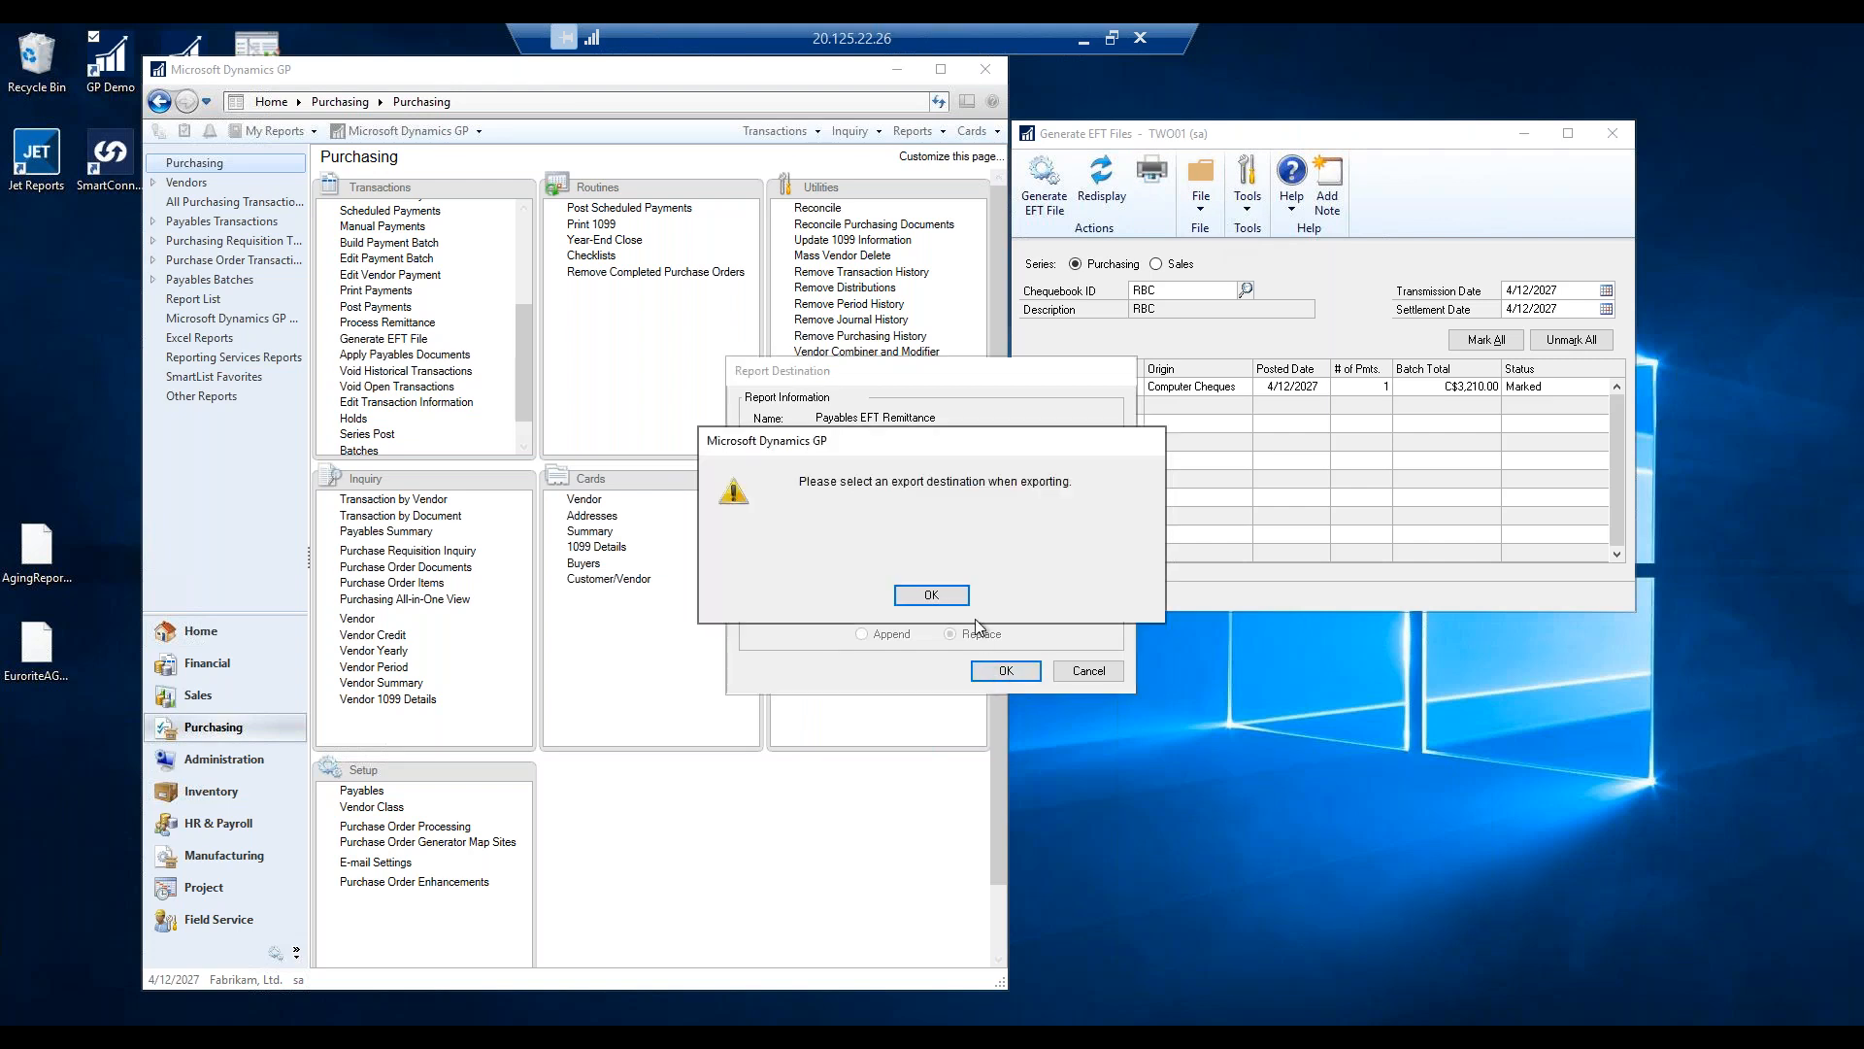
pyautogui.click(931, 594)
pyautogui.click(762, 571)
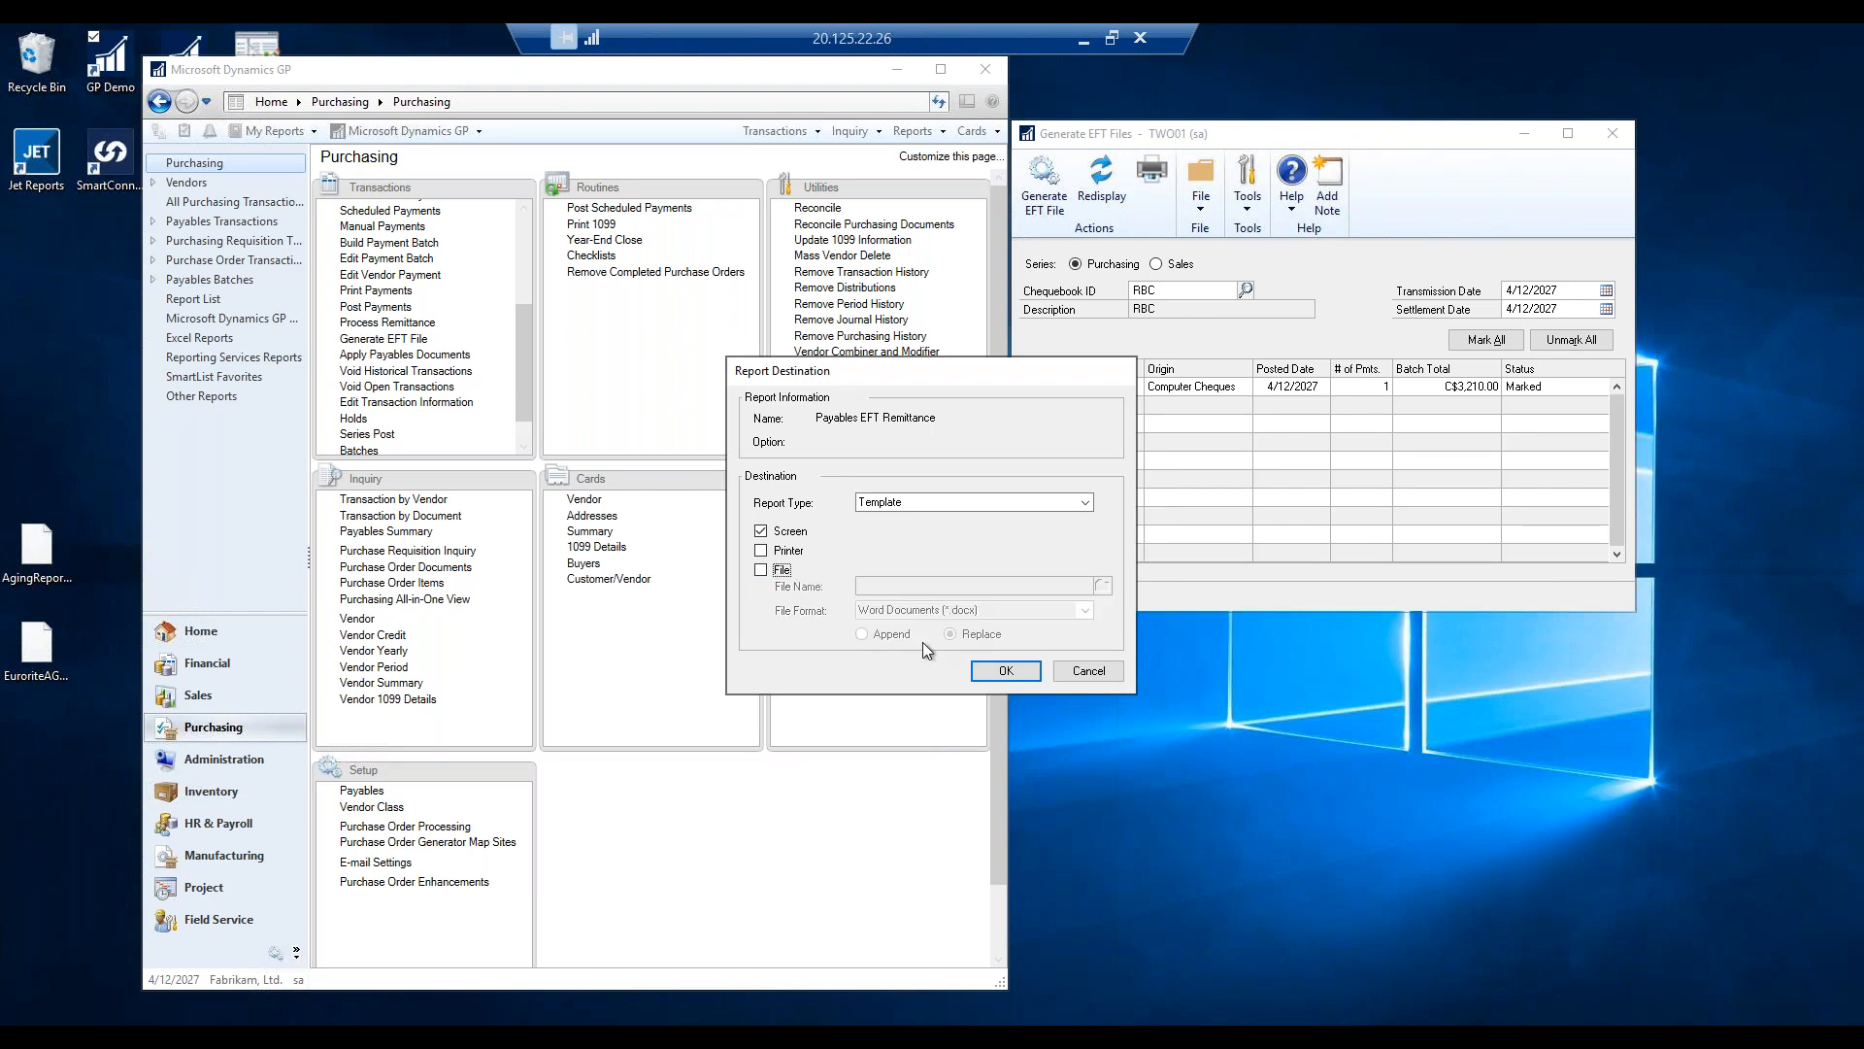
pyautogui.click(998, 672)
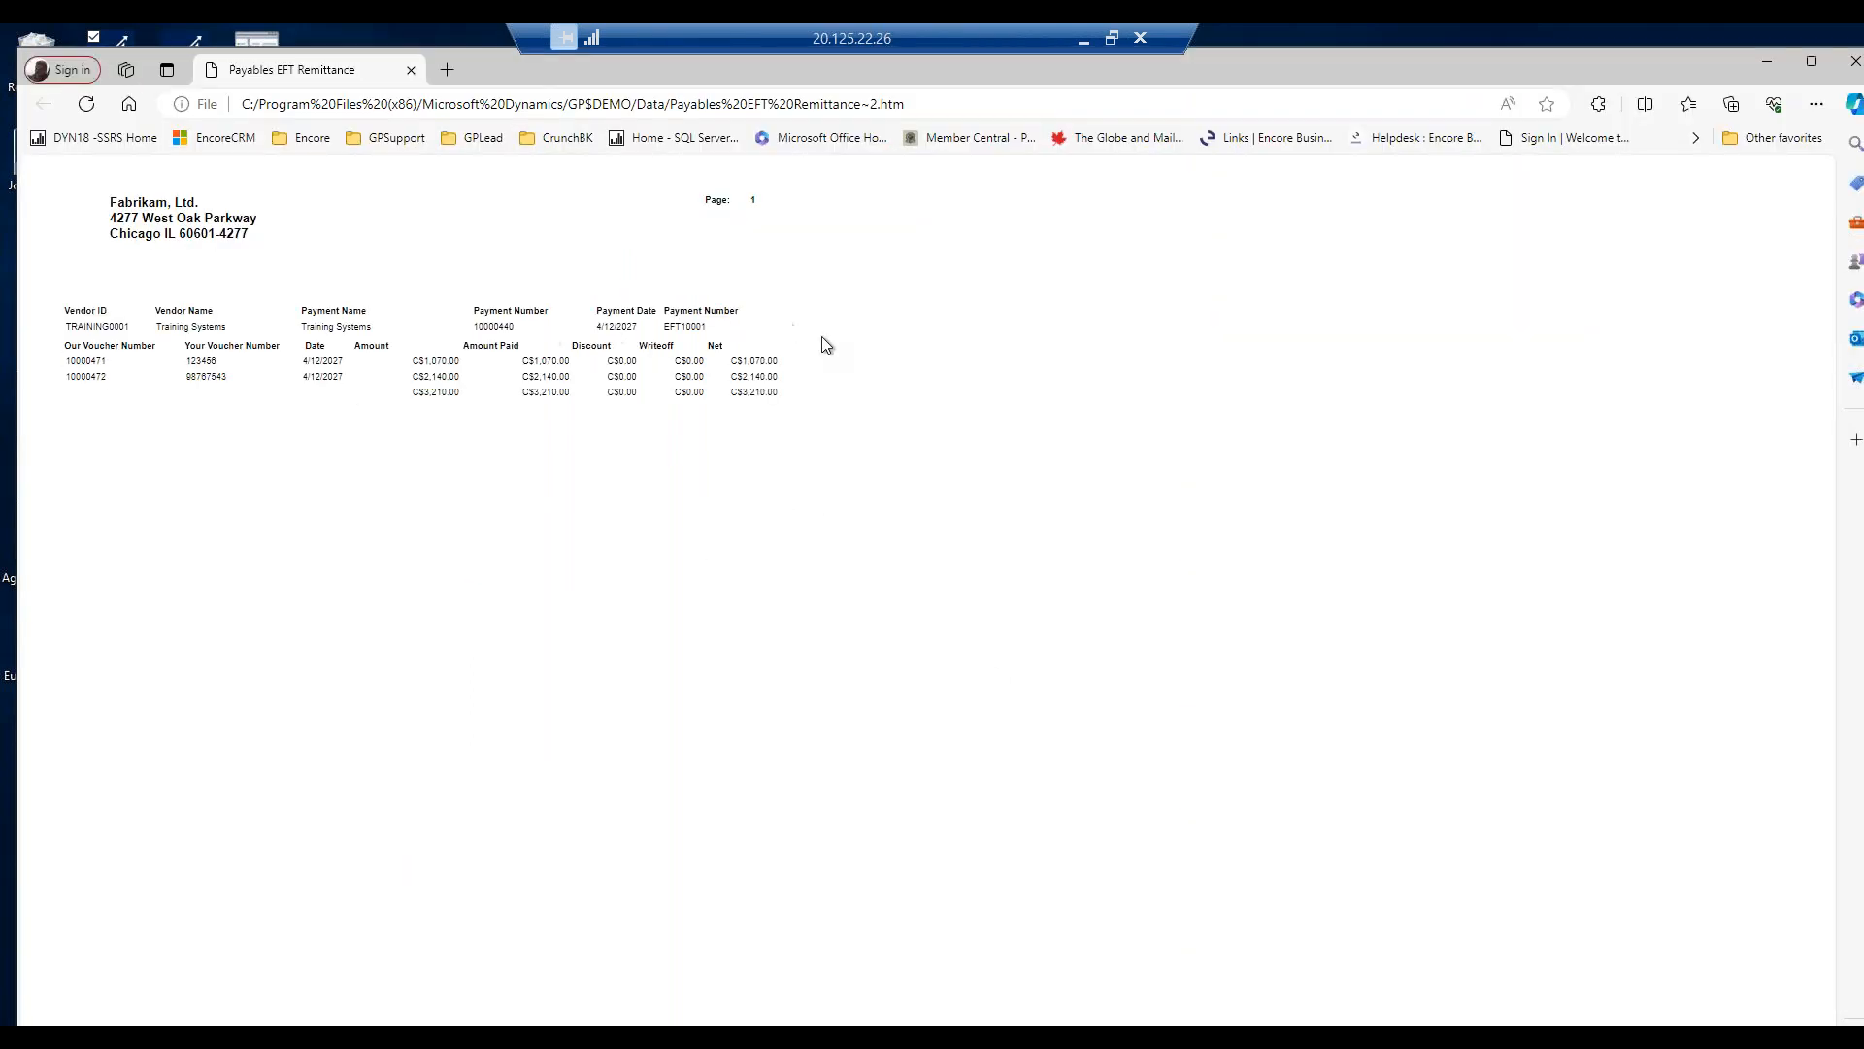
pyautogui.click(1855, 64)
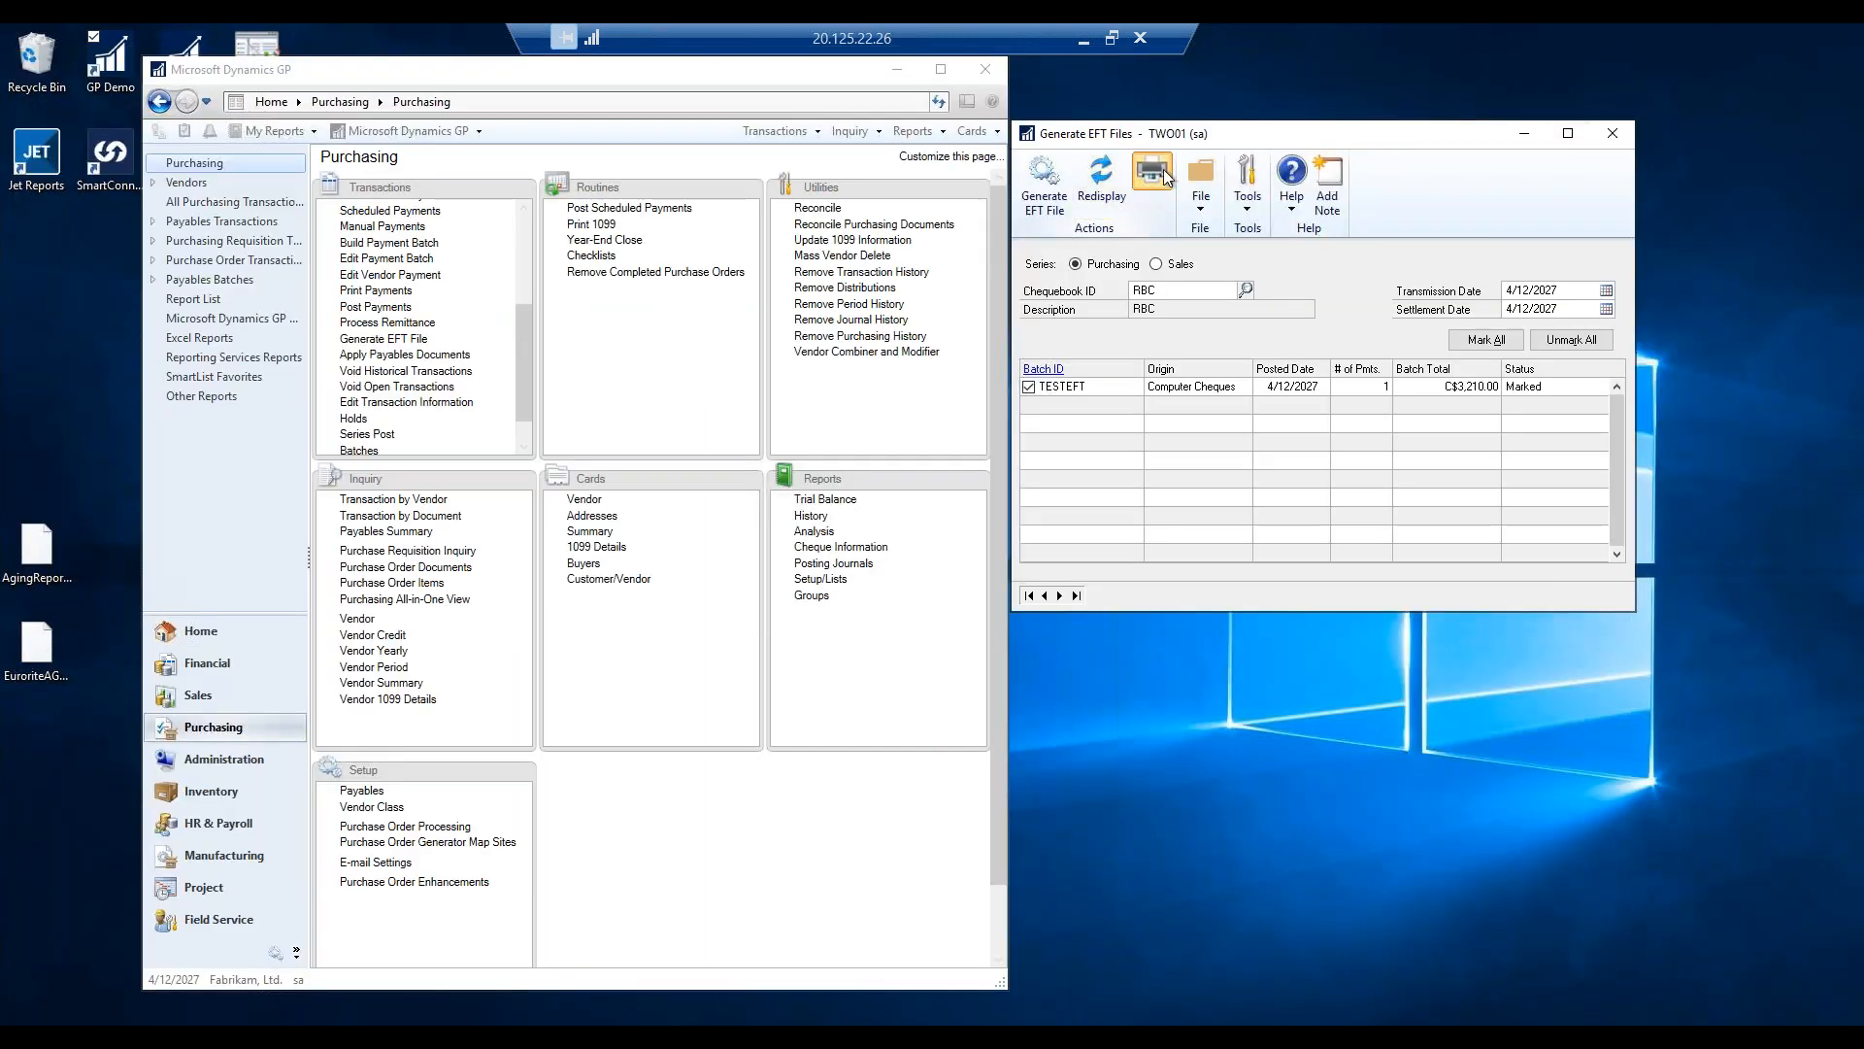
# Generate the EFT file Payment RBC 20270412-0001.txt for the marked TESTEFT batch.
pyautogui.click(1163, 169)
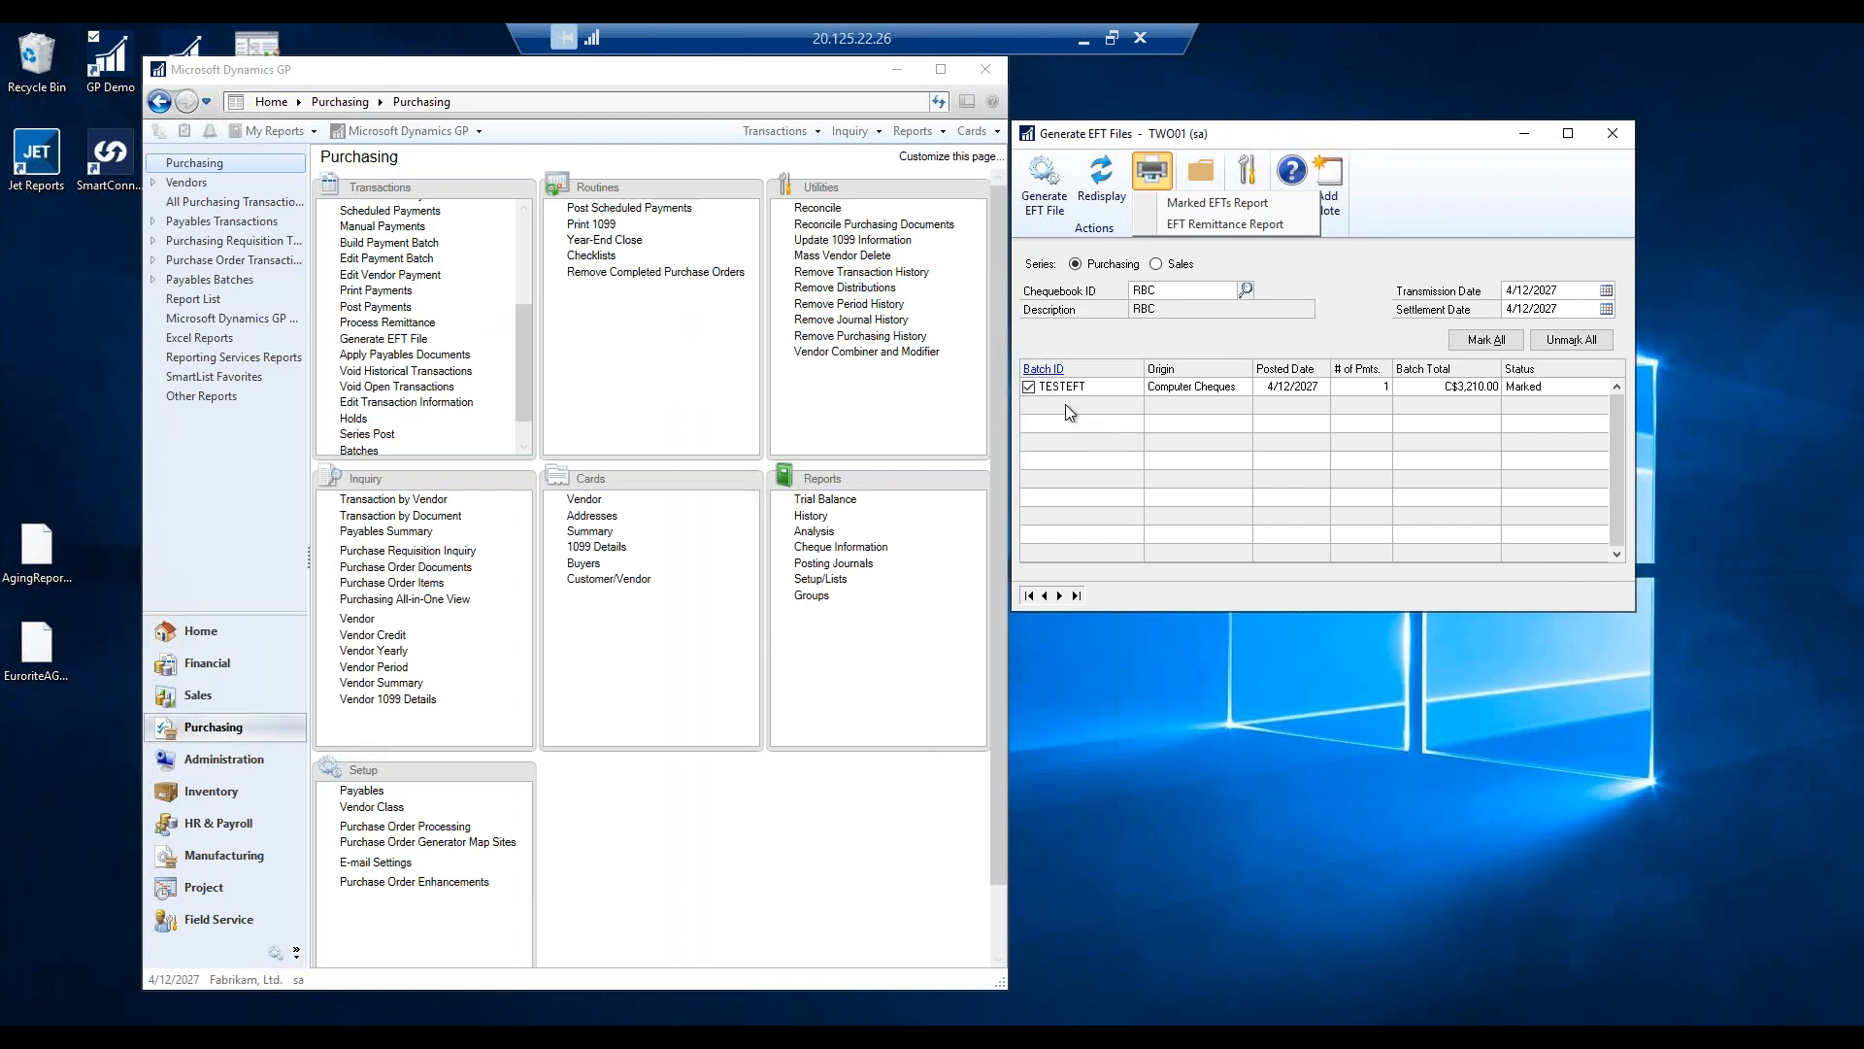
pyautogui.click(1045, 177)
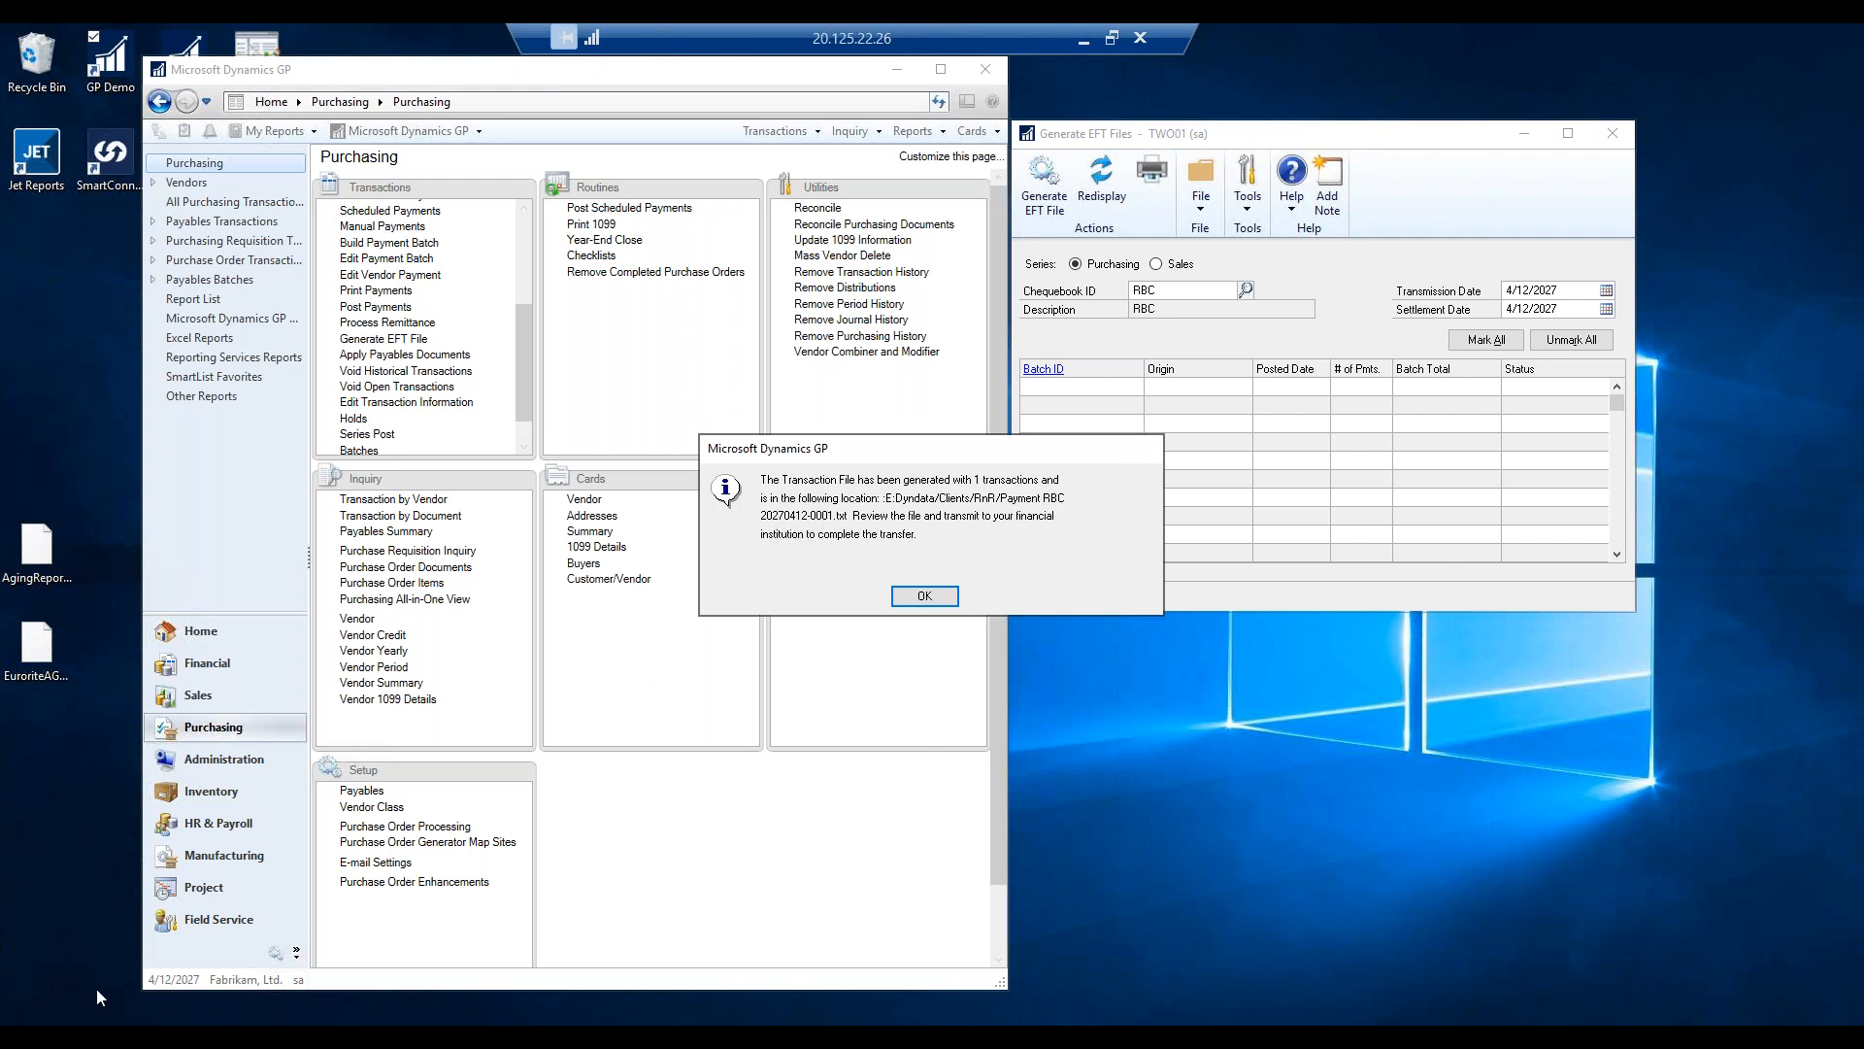
pyautogui.click(349, 1000)
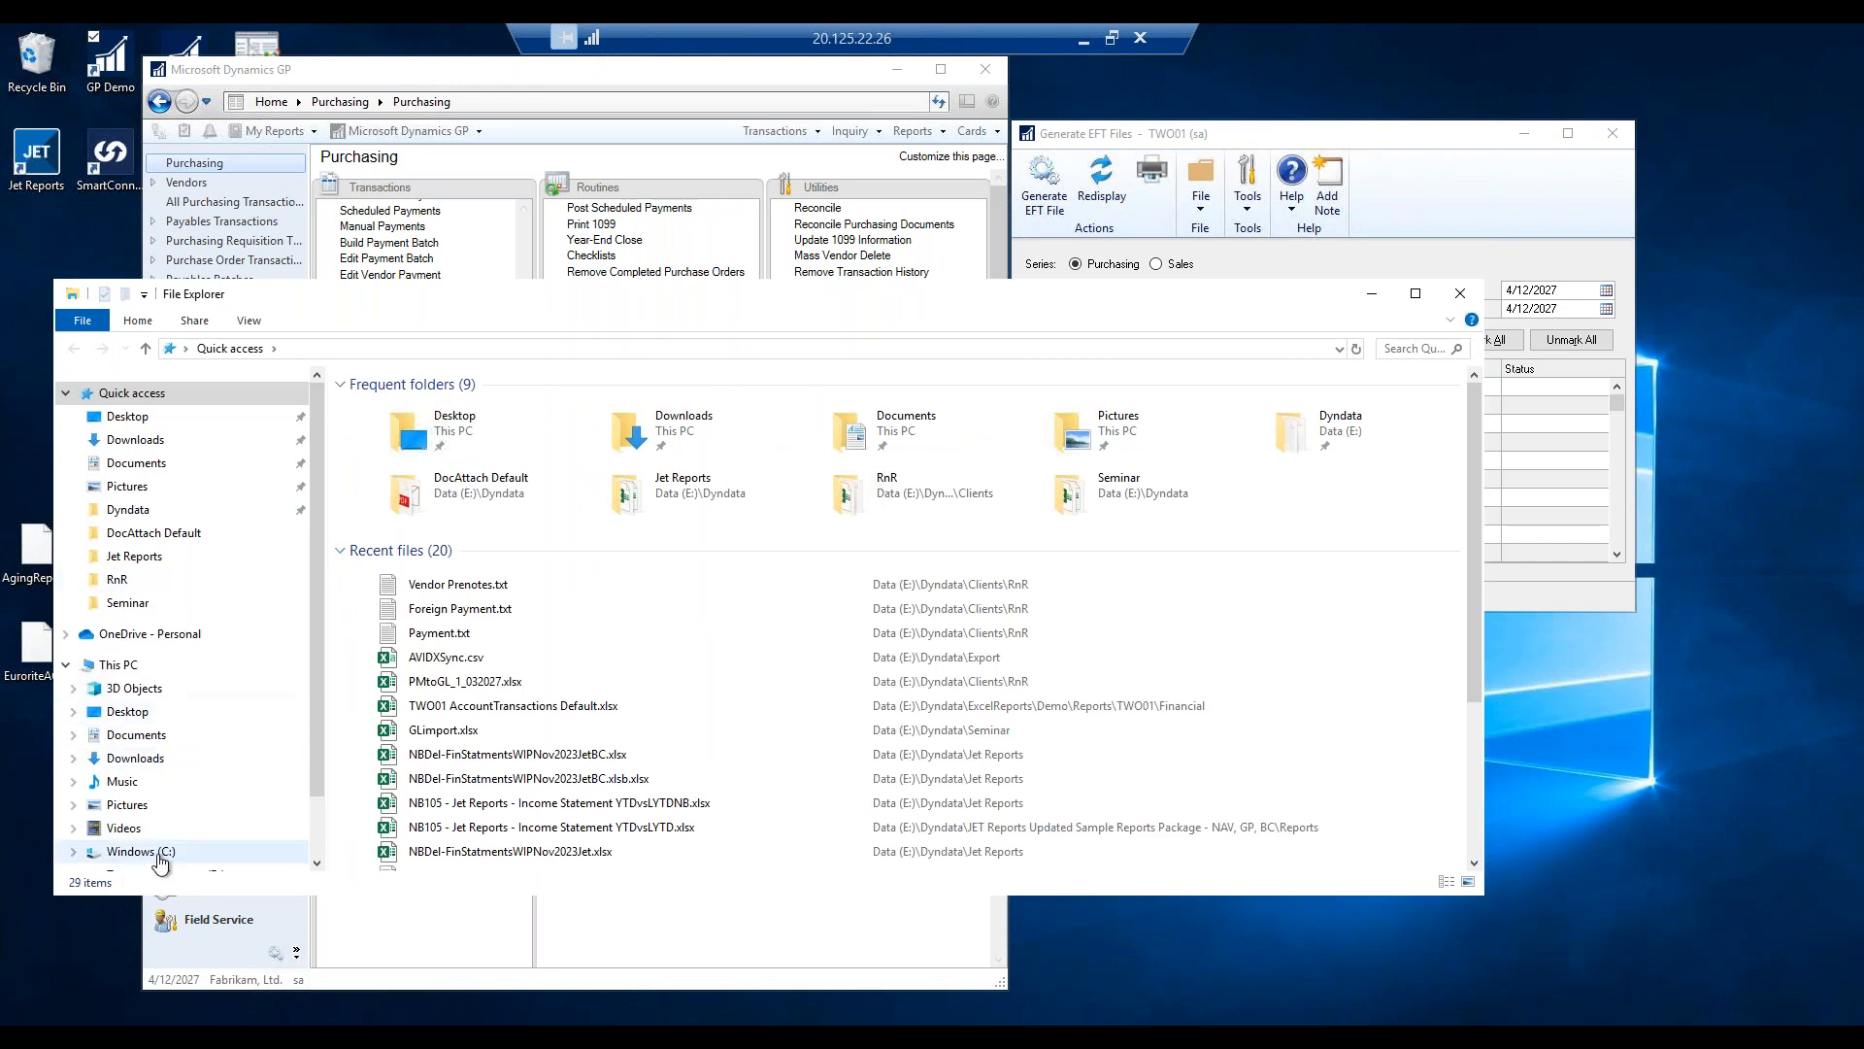
# Browse to E:\Dyndata\Clients\RnR and bring up the actions for Payment RBC 20270412-0001.txt.
pyautogui.click(178, 851)
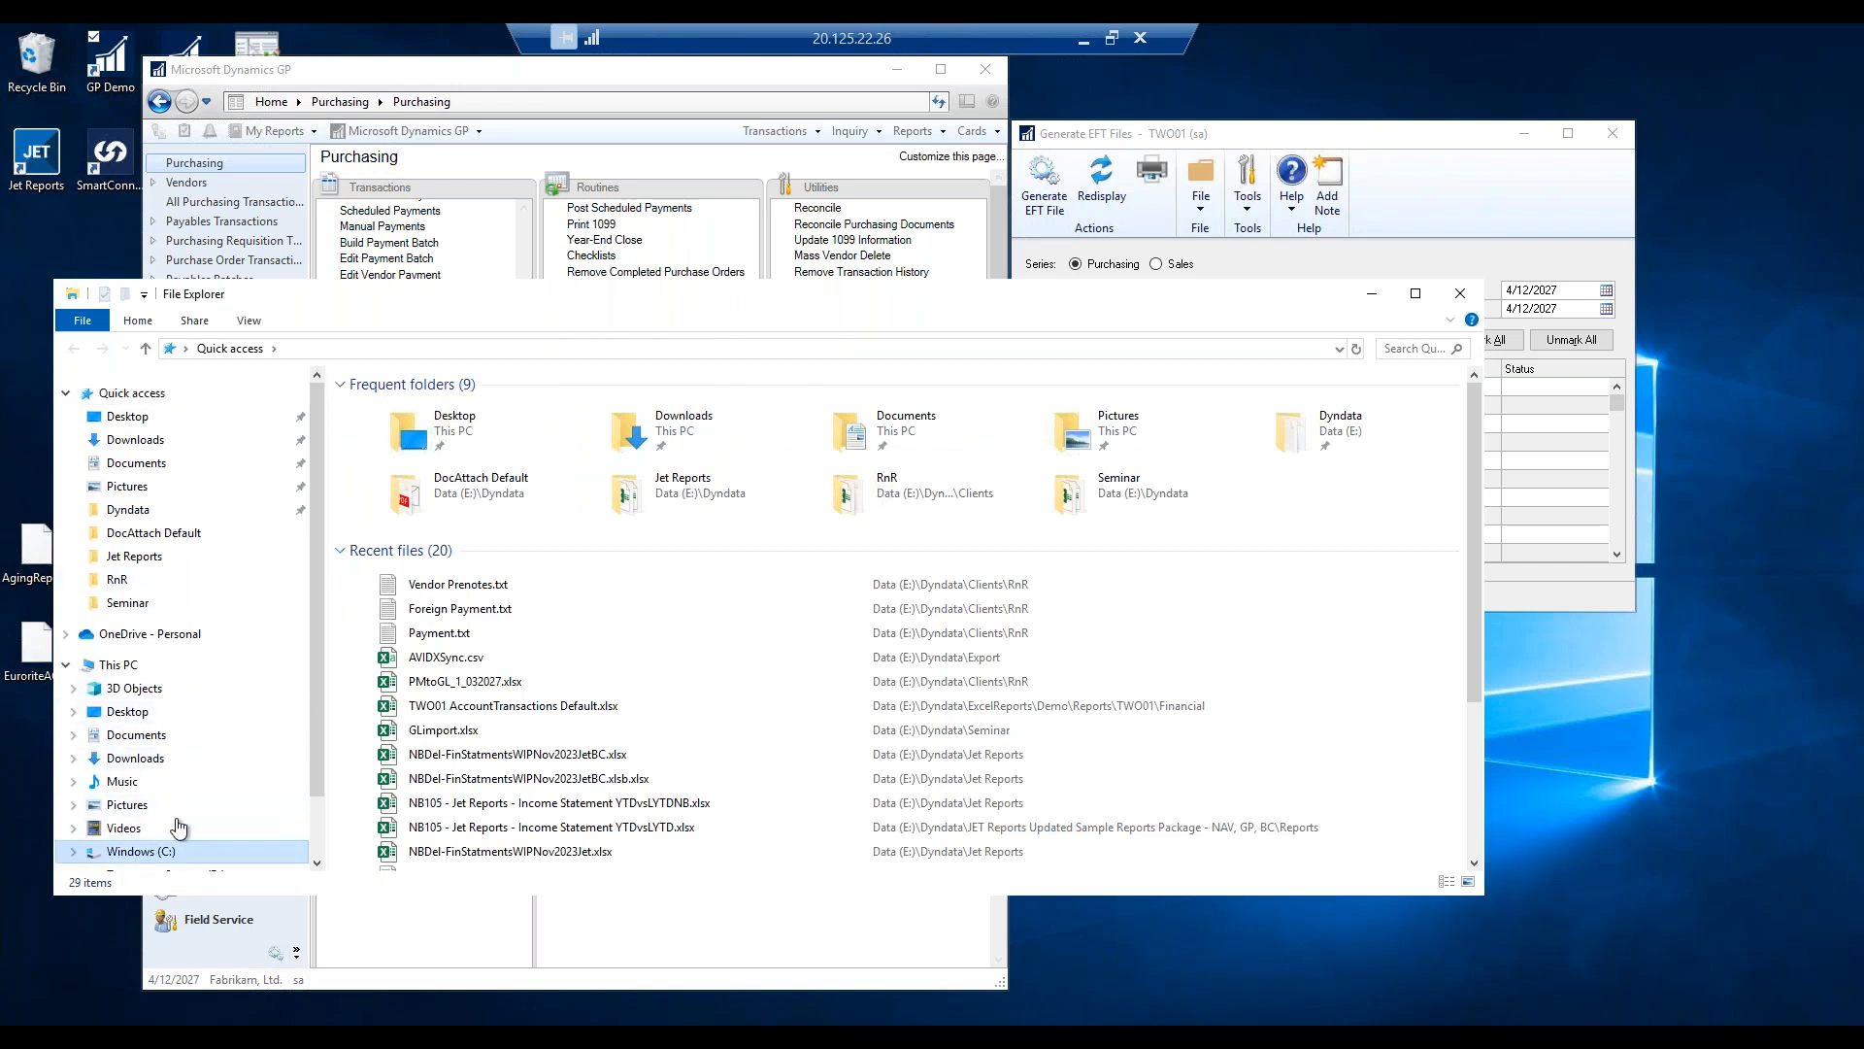
pyautogui.scroll(-2, 312, 644)
pyautogui.click(117, 813)
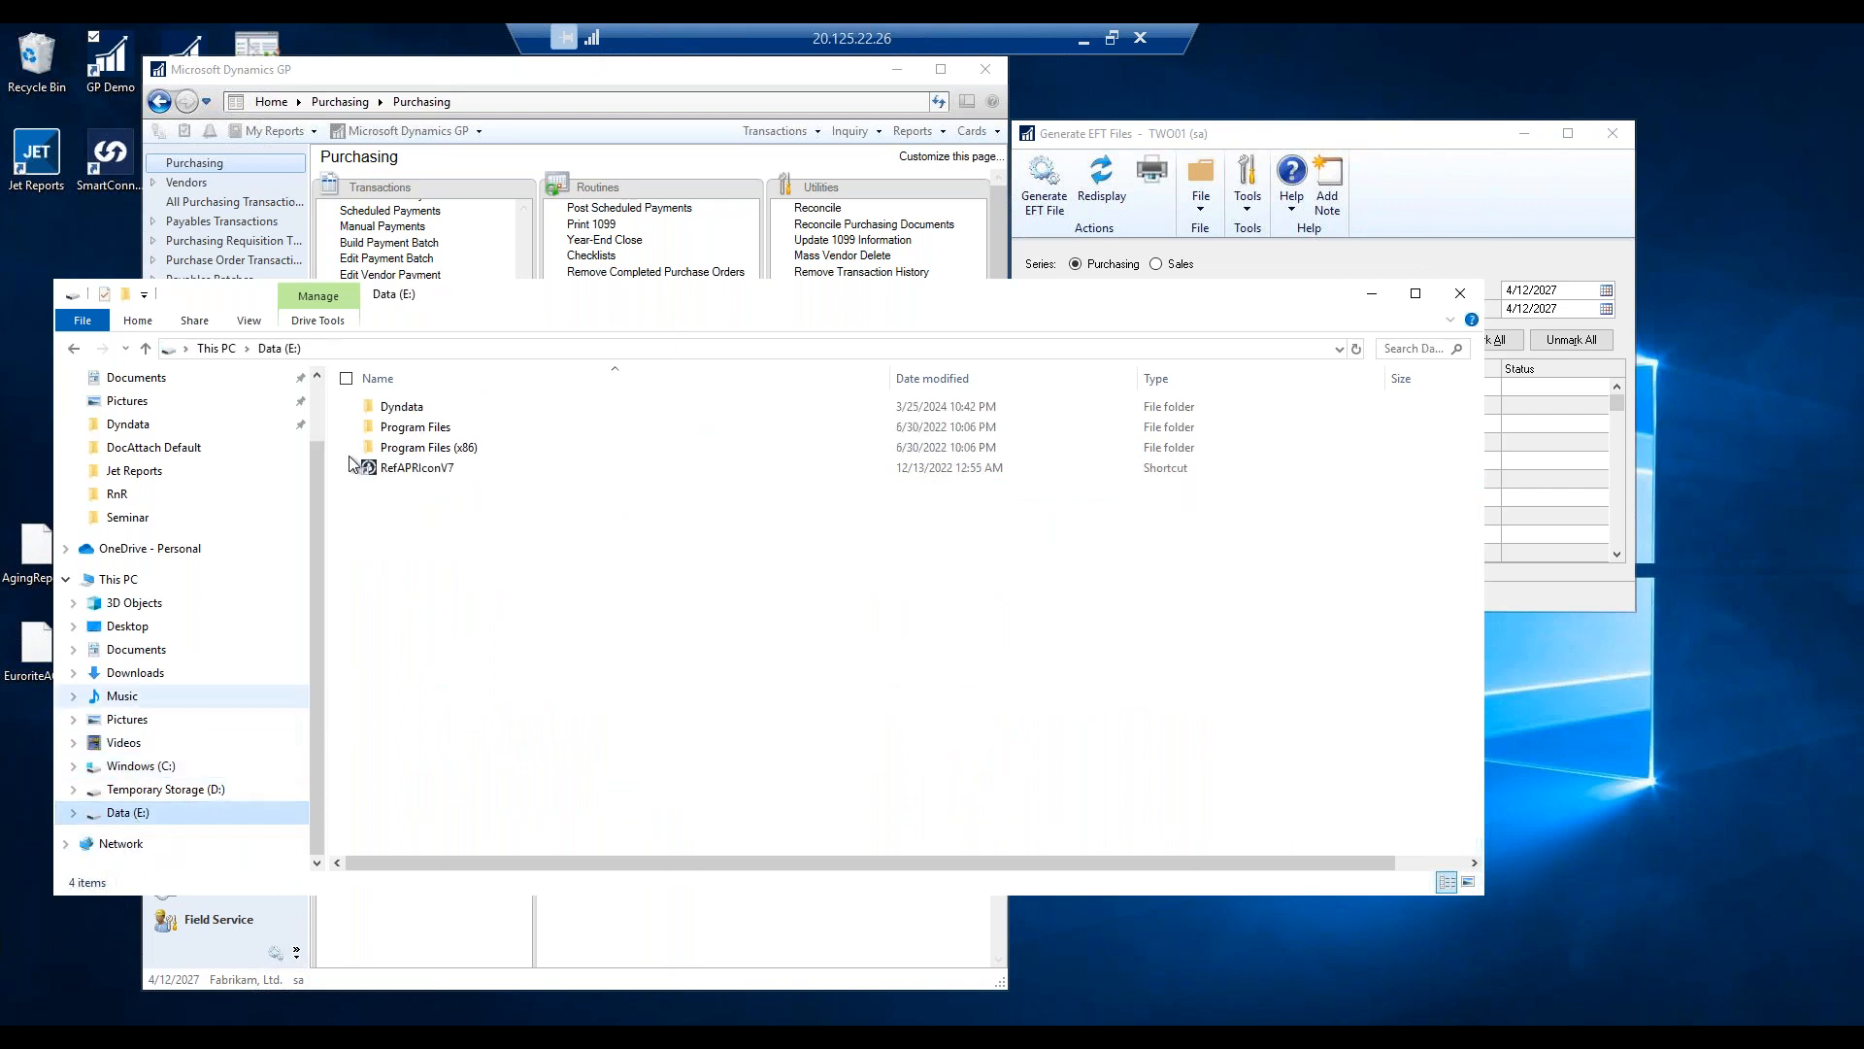
pyautogui.doubleClick(393, 407)
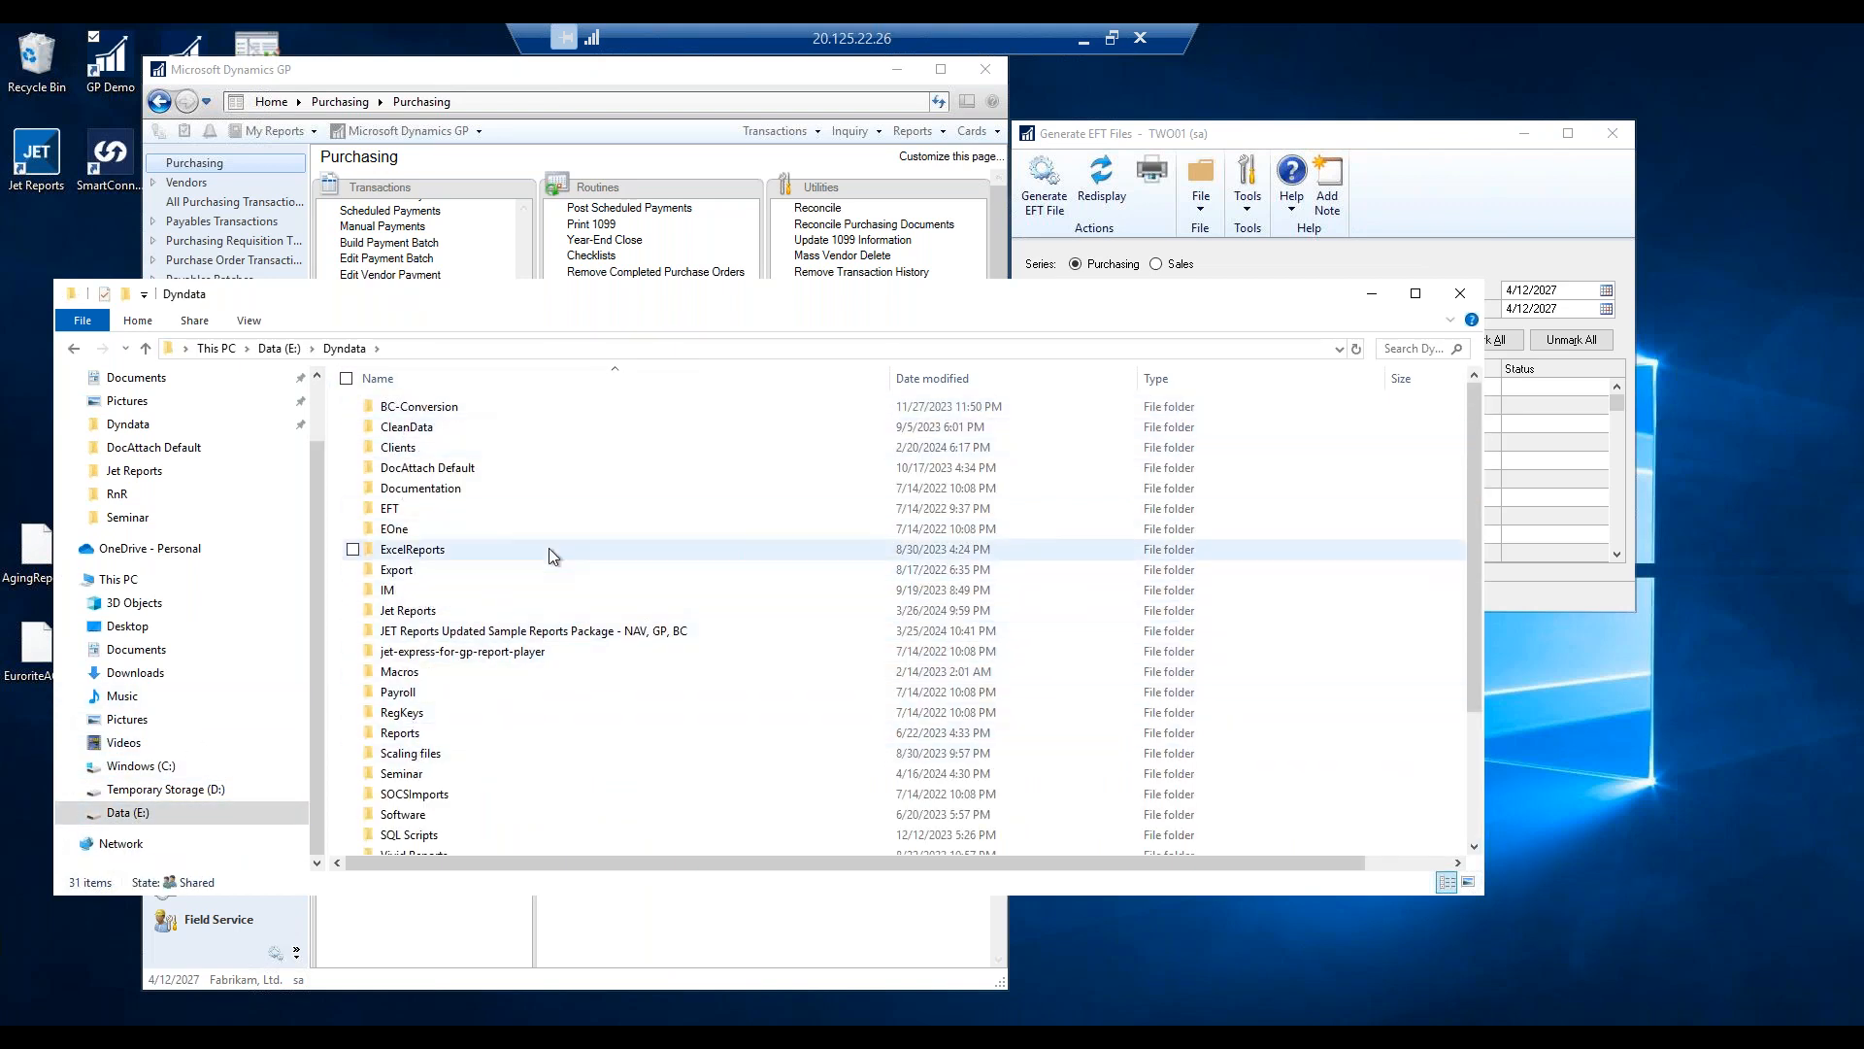
pyautogui.moveTo(1004, 299); pyautogui.dragTo(1072, 274)
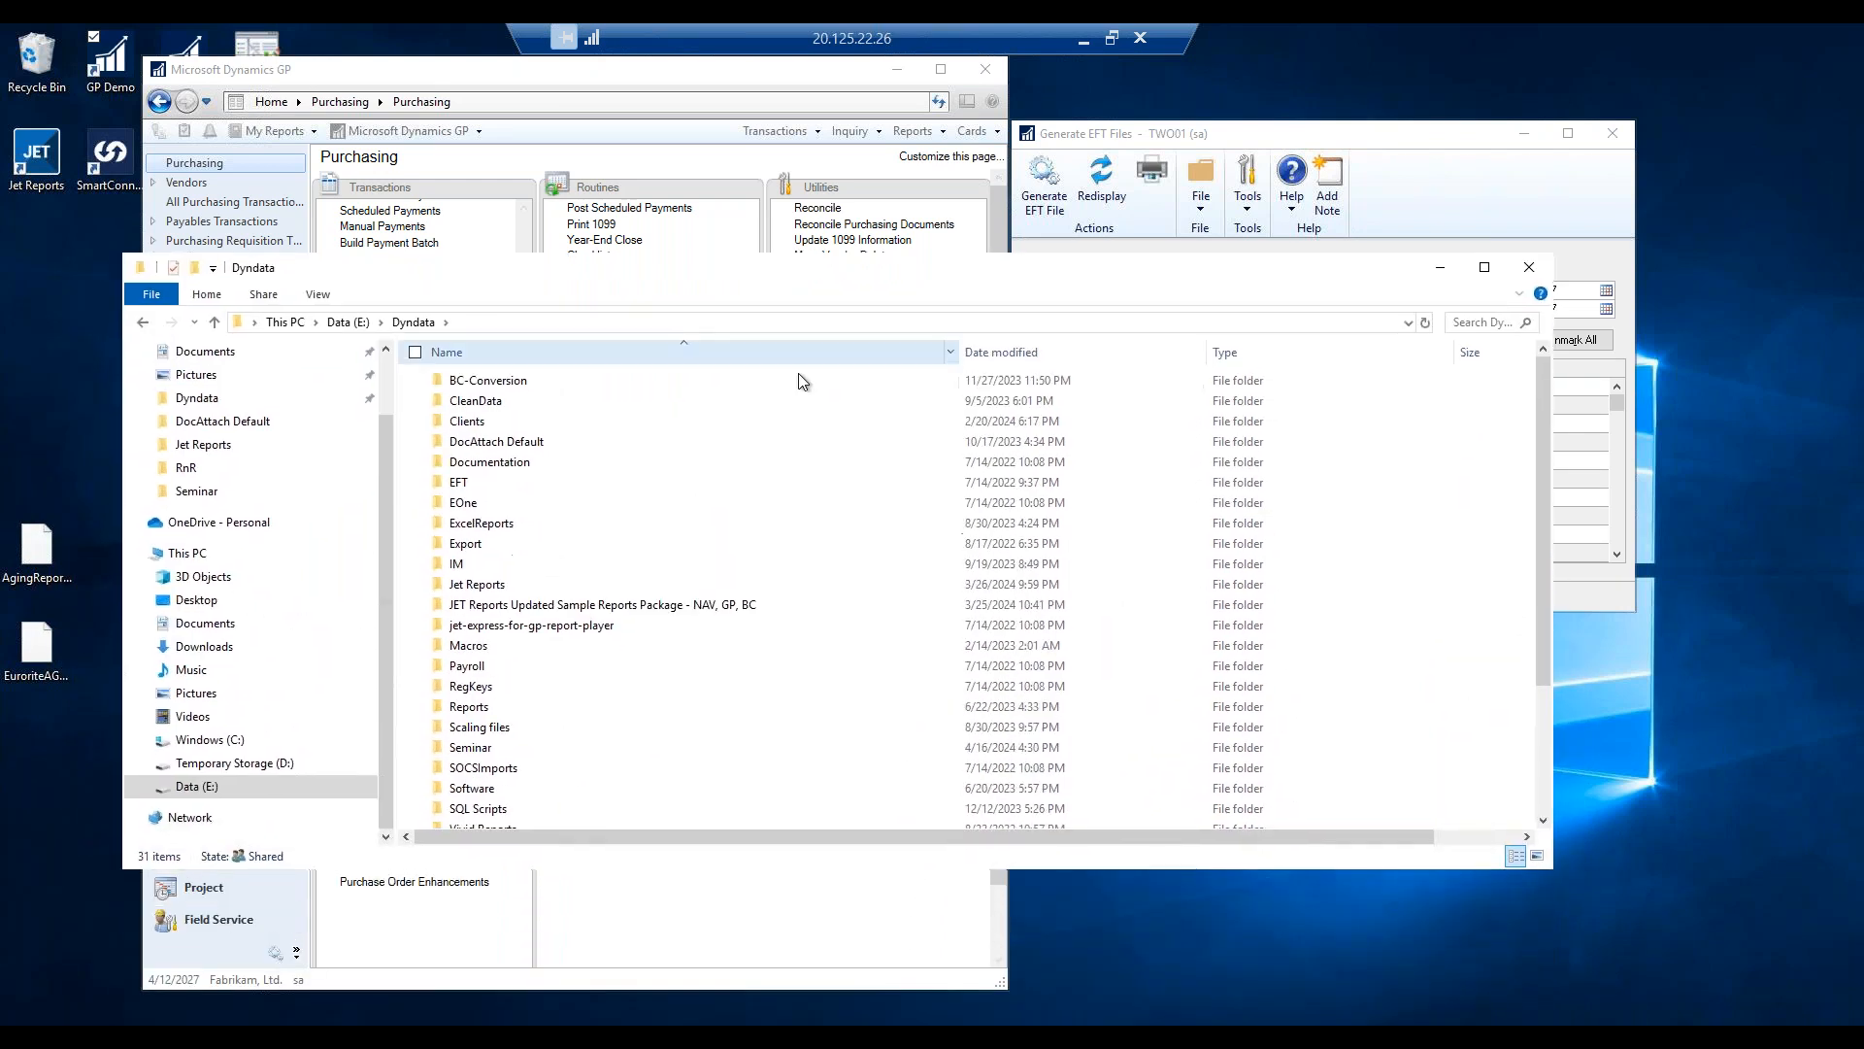
pyautogui.doubleClick(467, 423)
pyautogui.scroll(-2, 475, 622)
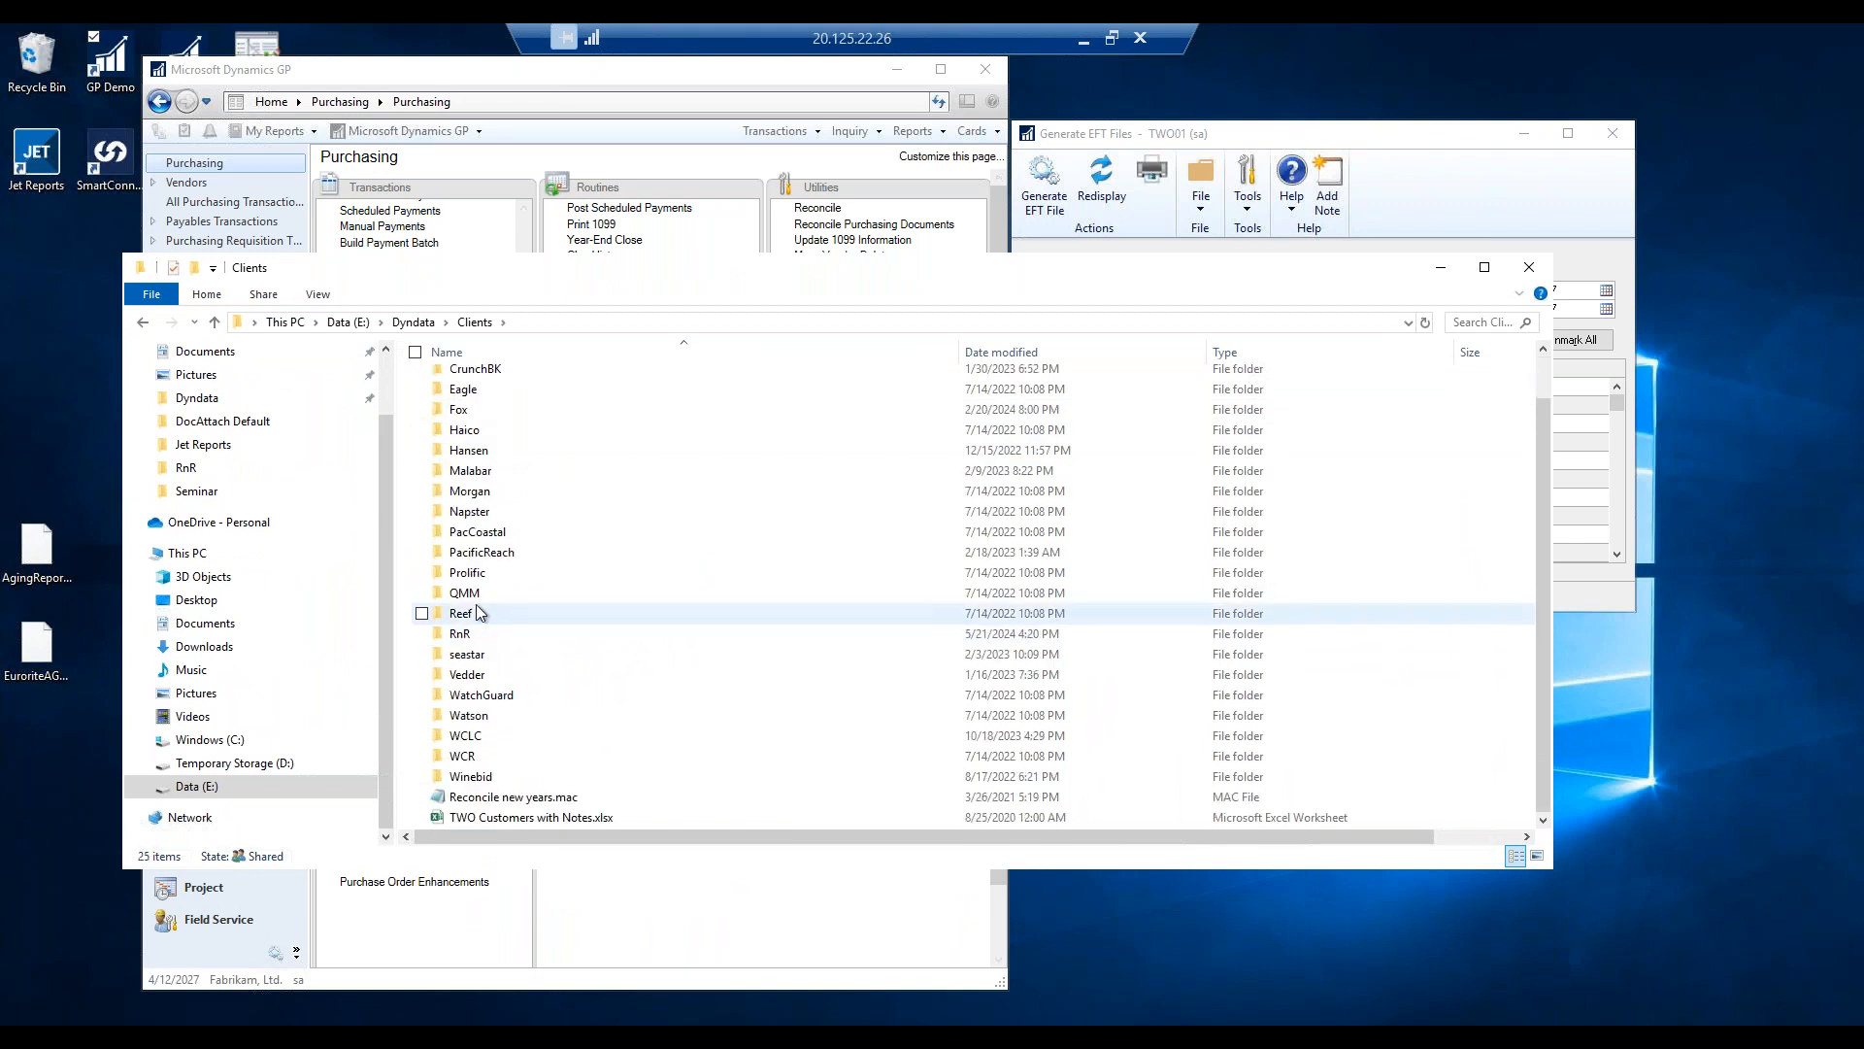
pyautogui.click(471, 637)
pyautogui.doubleClick(469, 637)
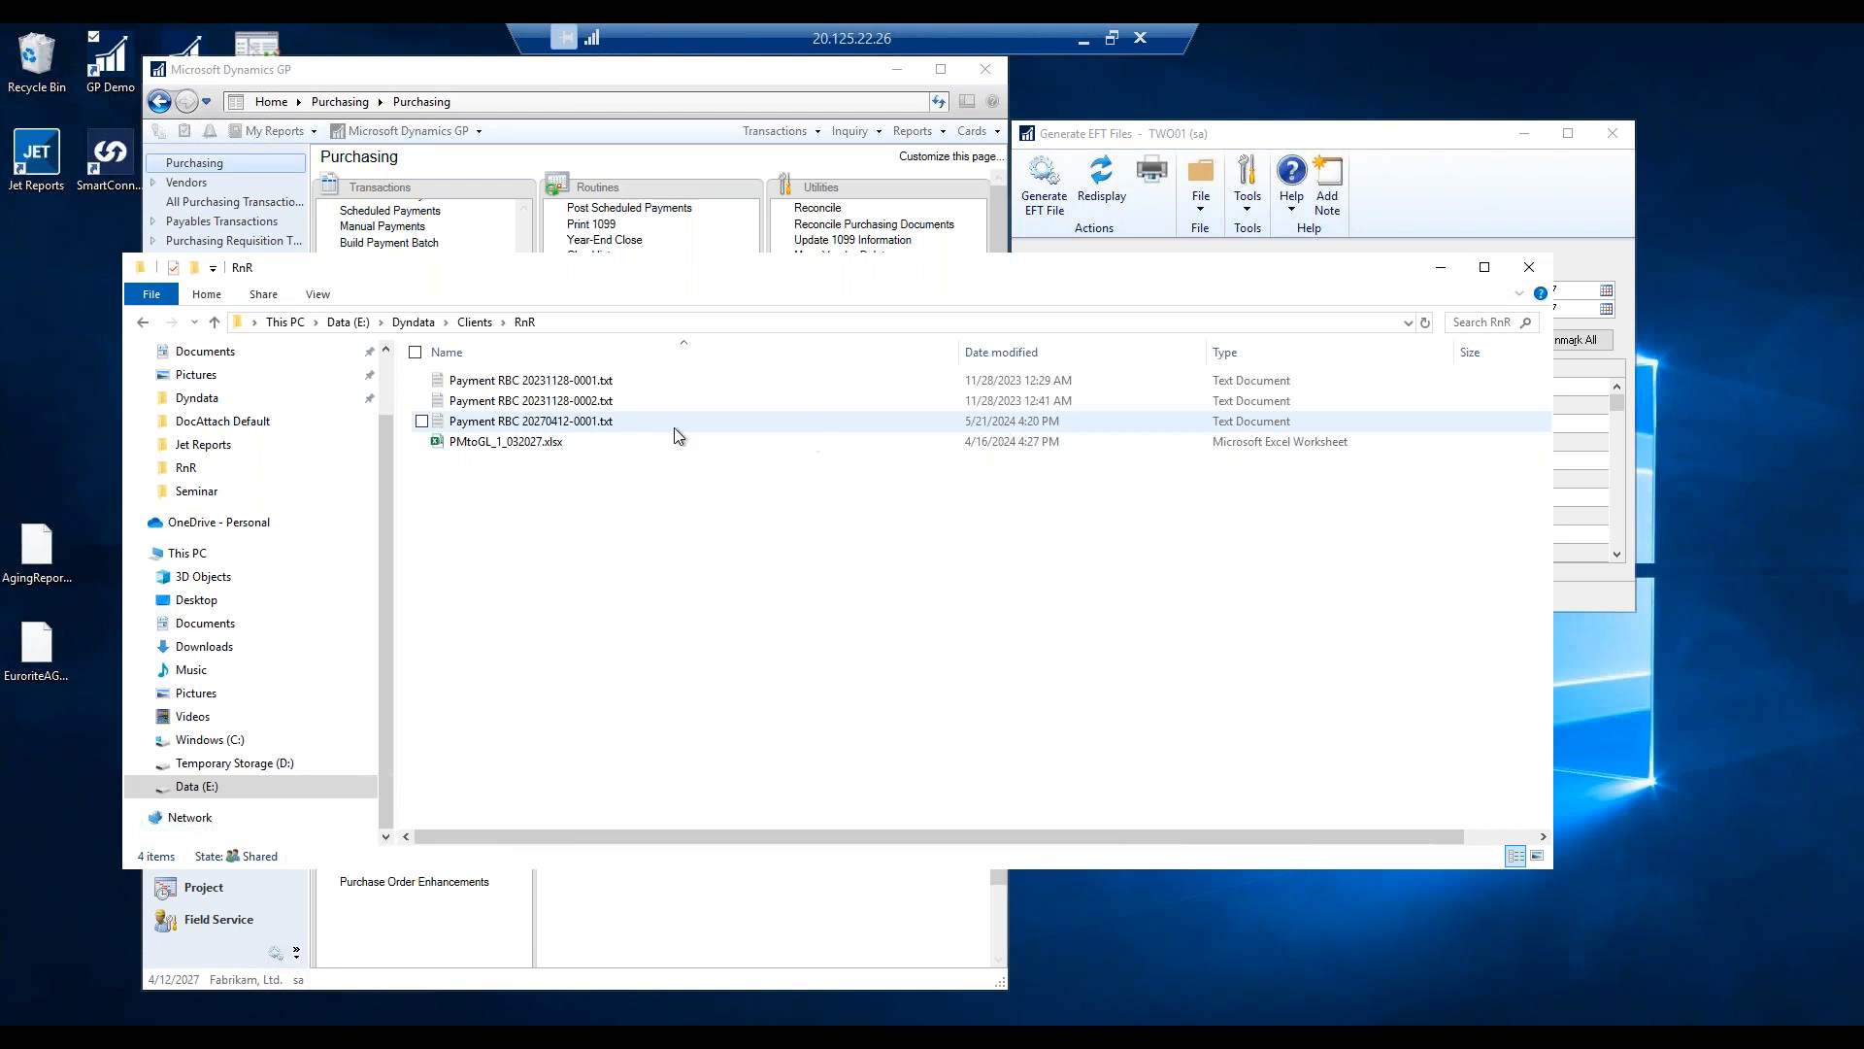
pyautogui.rightClick(495, 423)
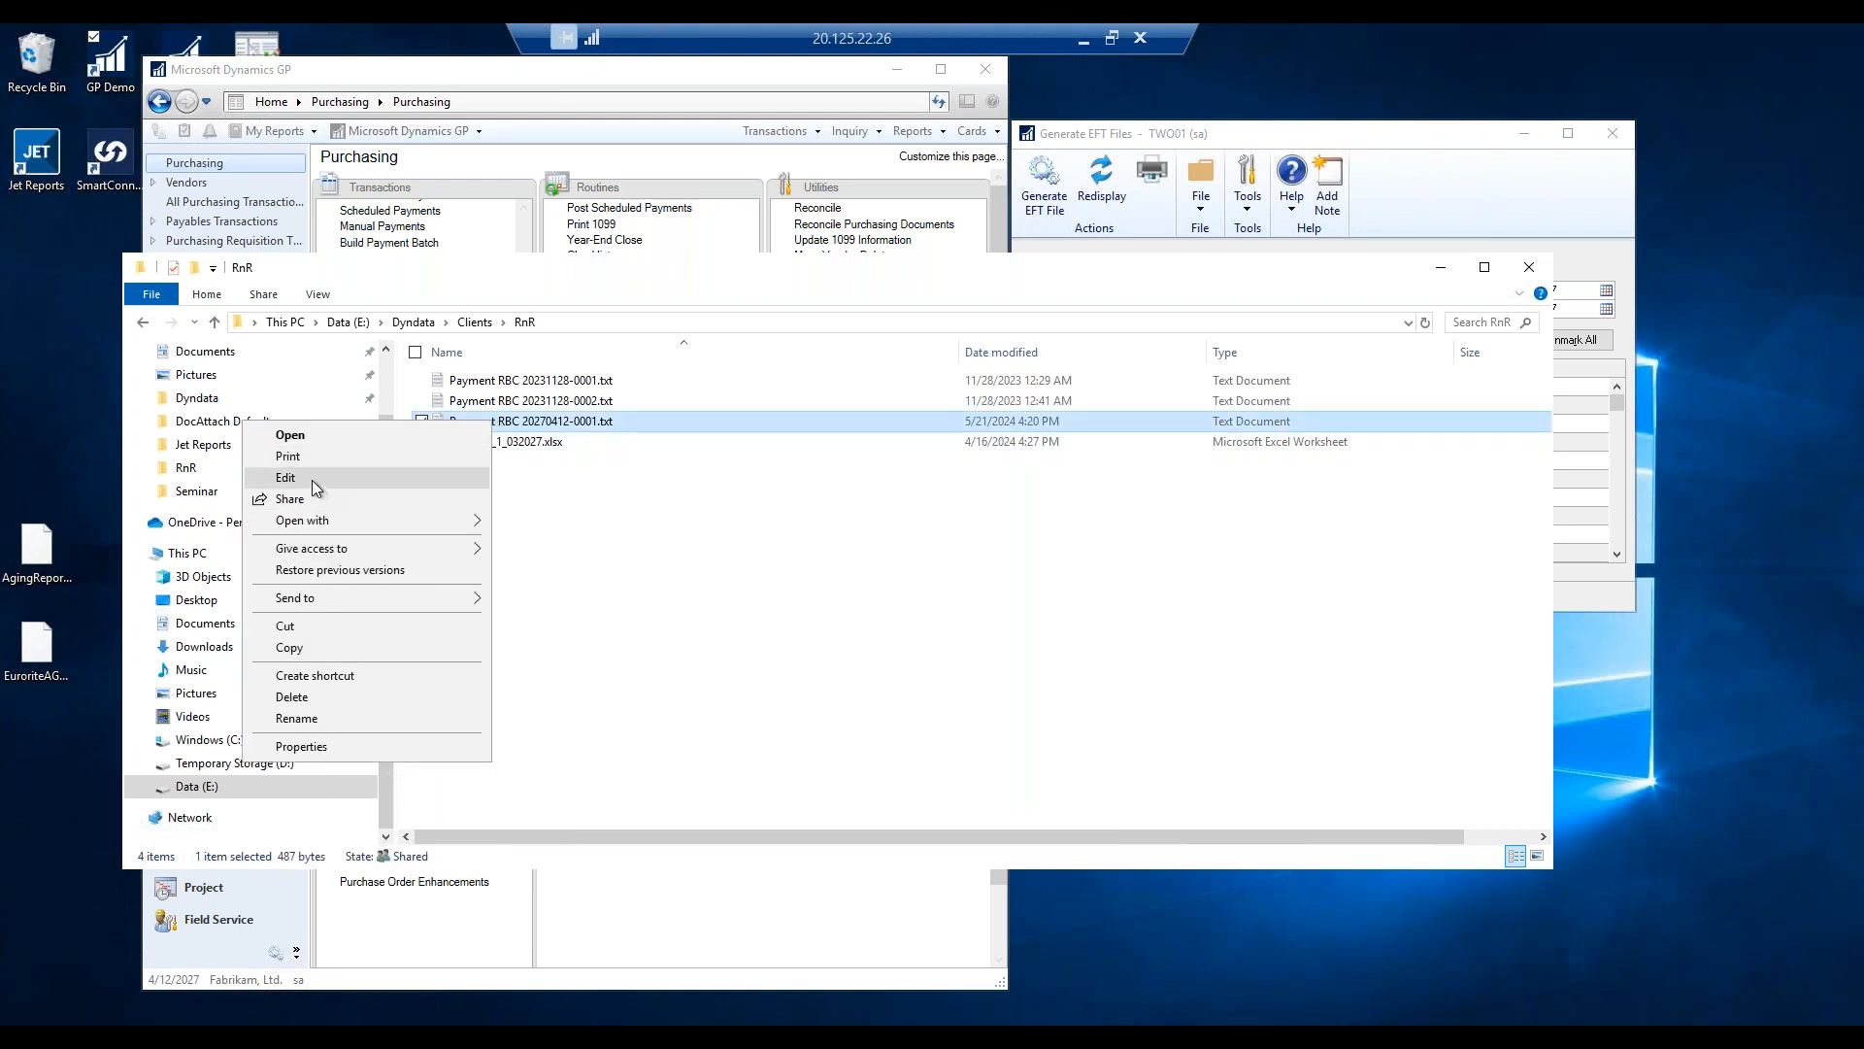
# Open Payment RBC 20270412-0001.txt in Notepad, check its header, payment and trailer records, then close it.
pyautogui.click(317, 442)
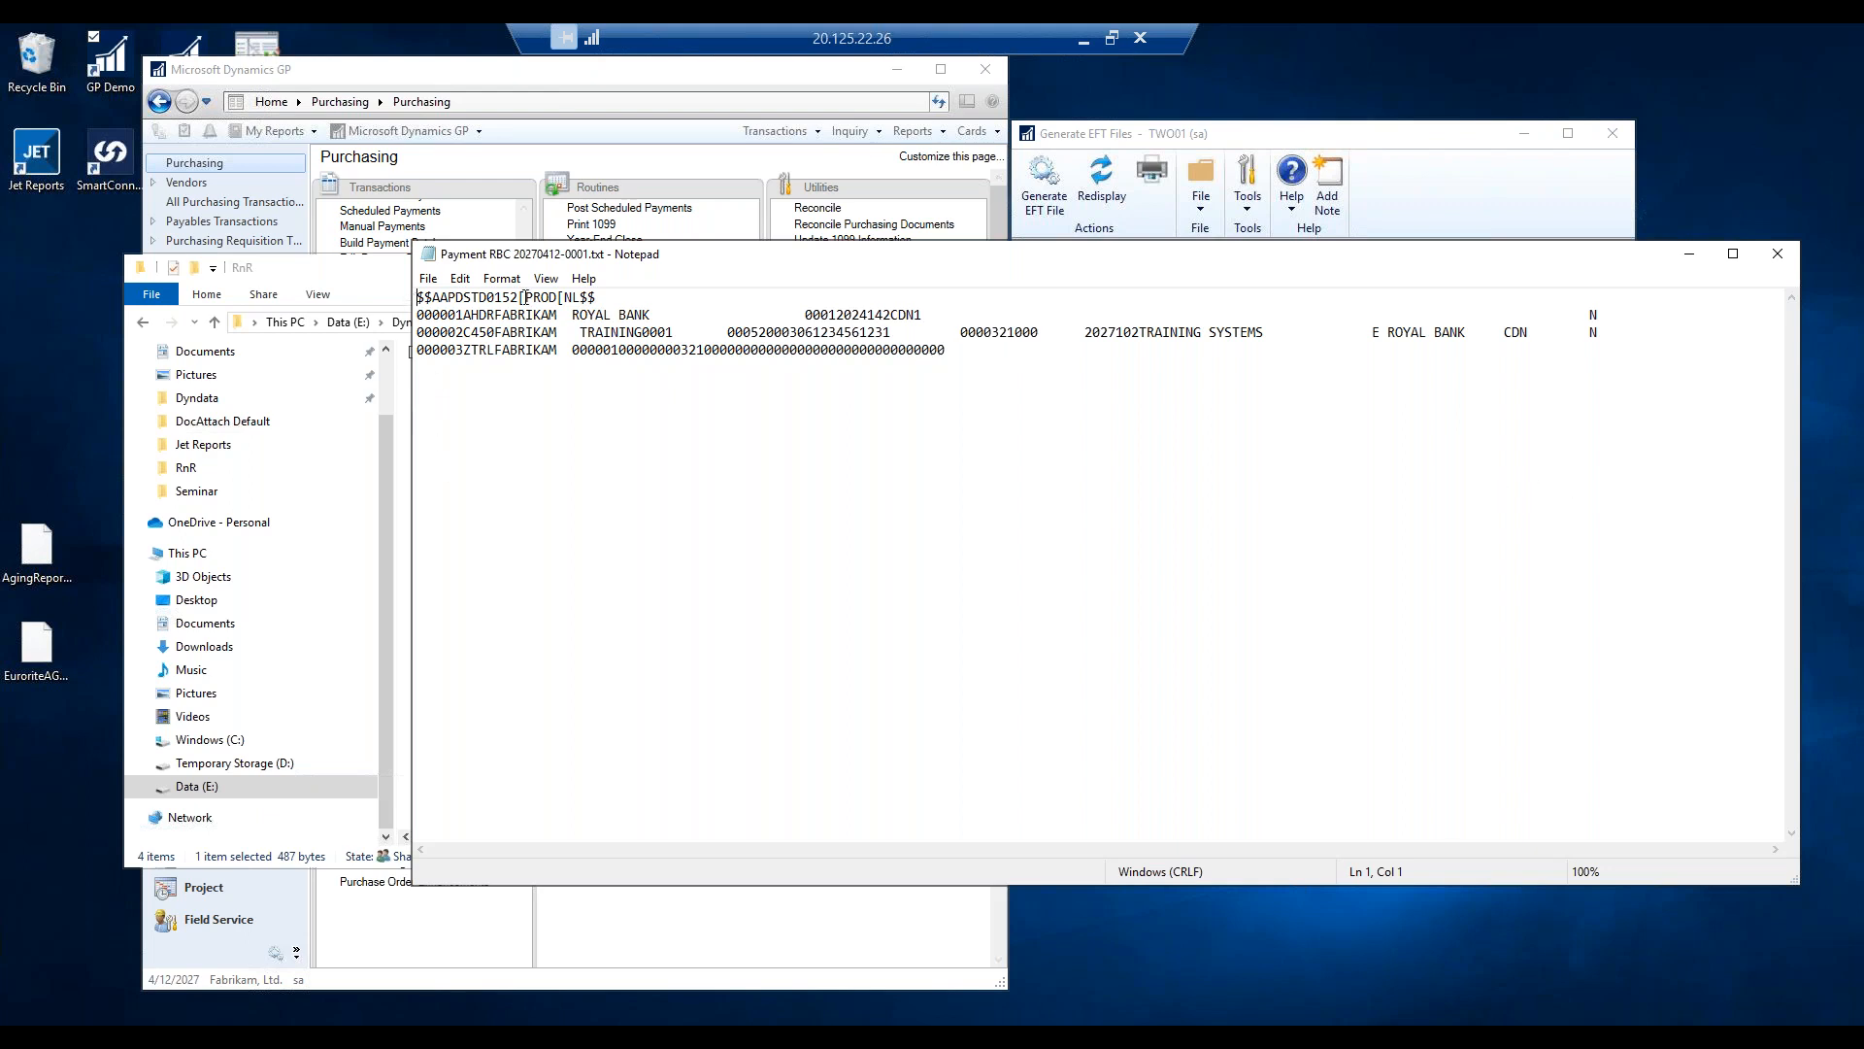
pyautogui.click(1788, 252)
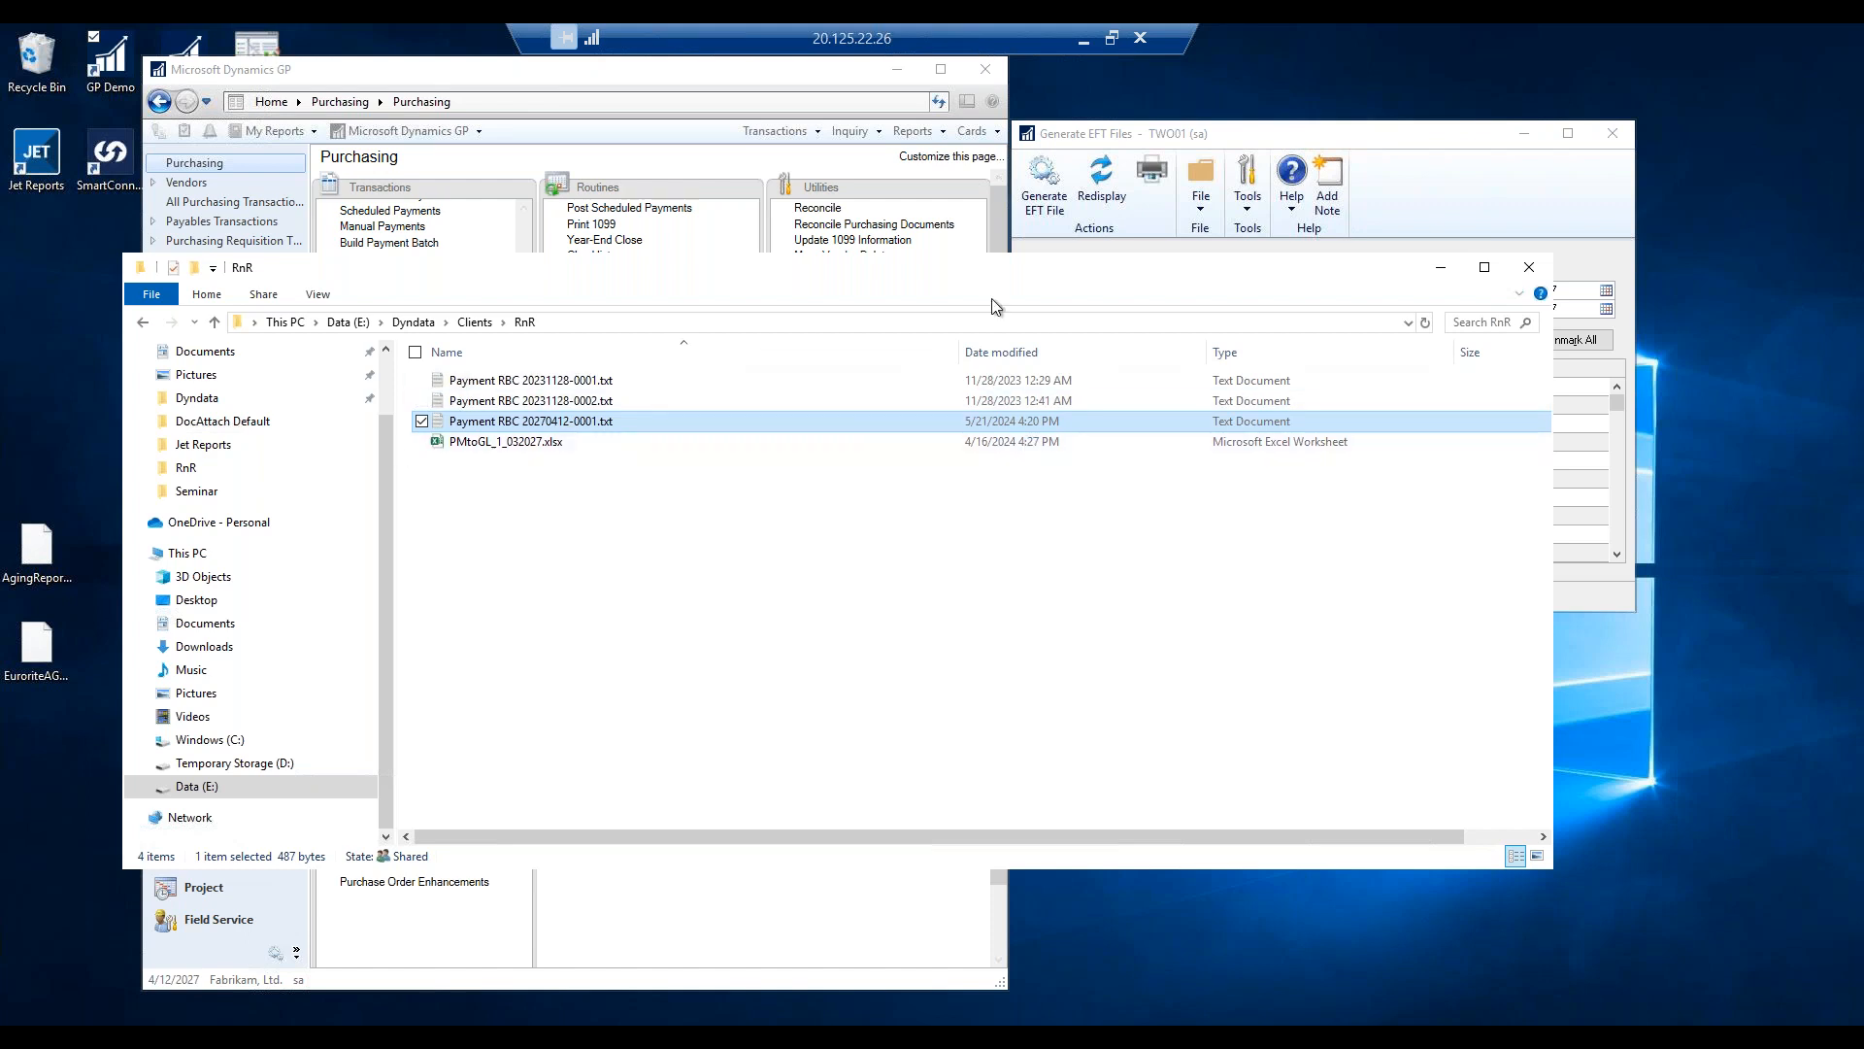
# Close File Explorer and acknowledge the 'Transaction File has been generated' message.
pyautogui.click(1529, 267)
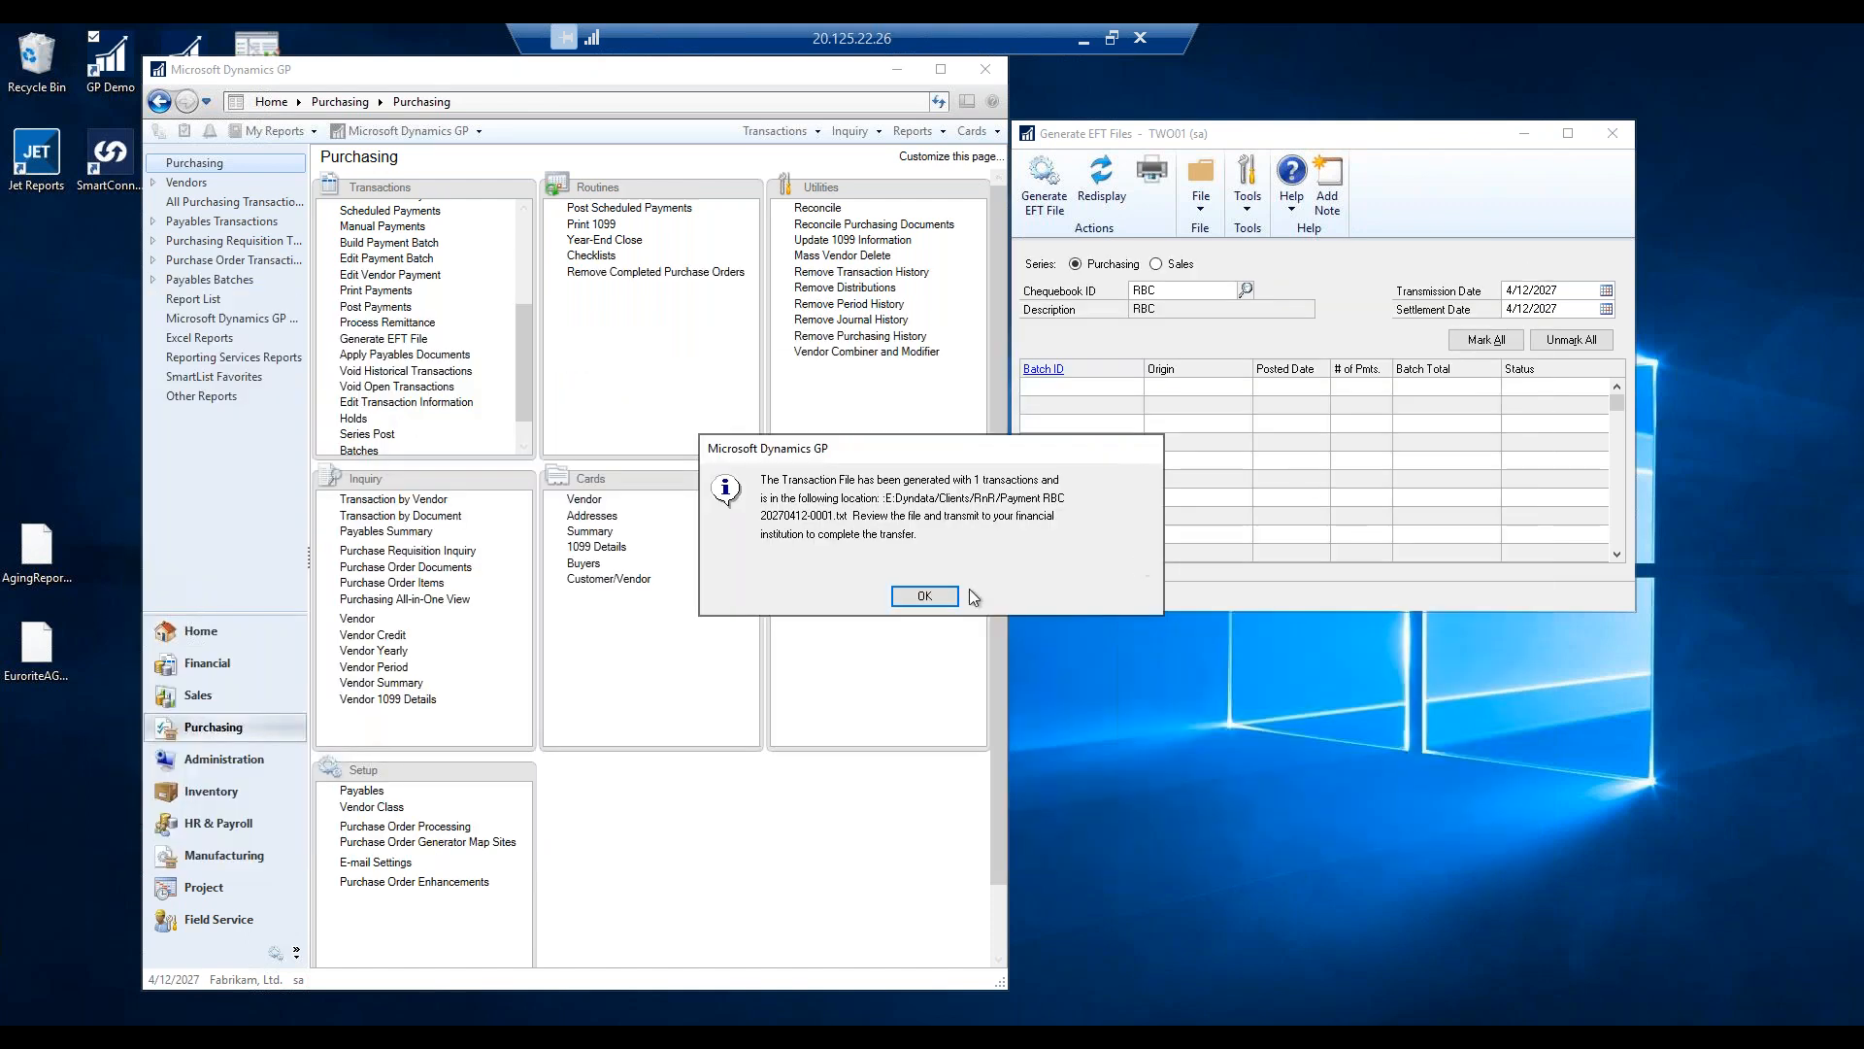
pyautogui.click(917, 596)
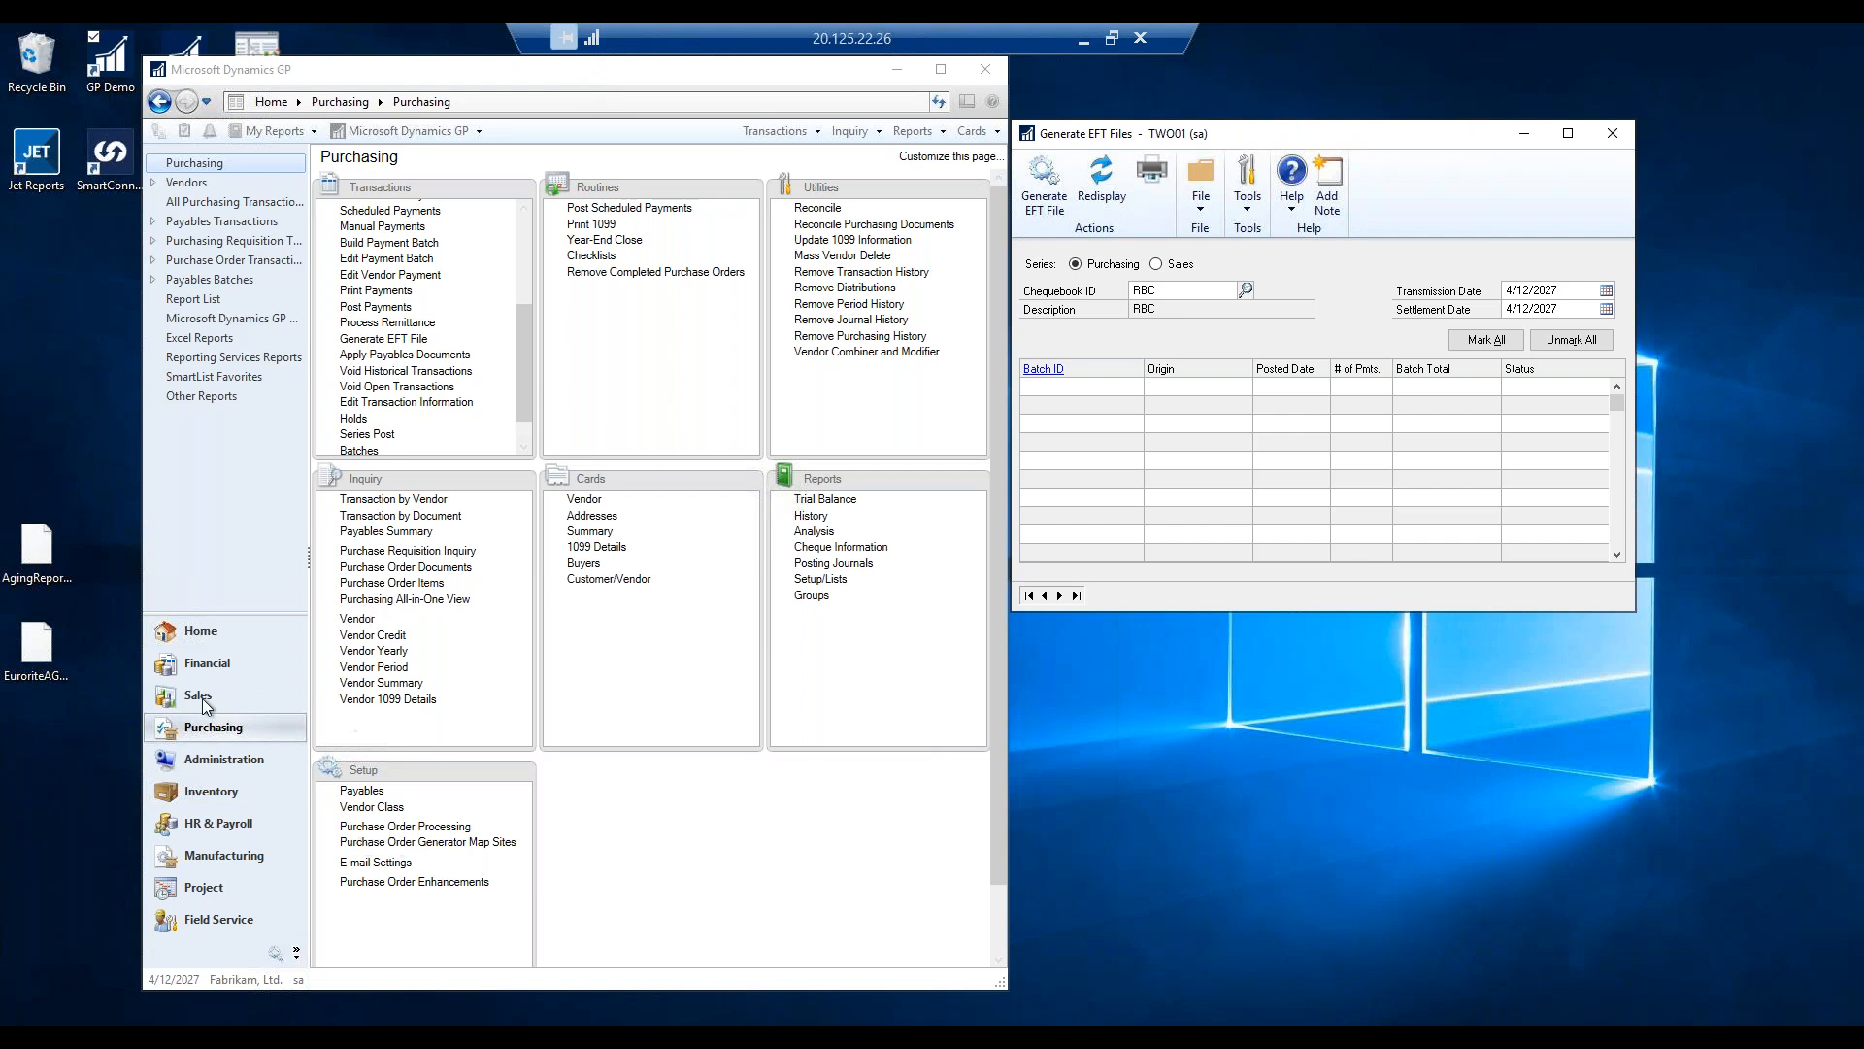
# Open E-mail Message Setup, skipping the Exchange log-on and dismissing the mail-server error.
pyautogui.click(215, 761)
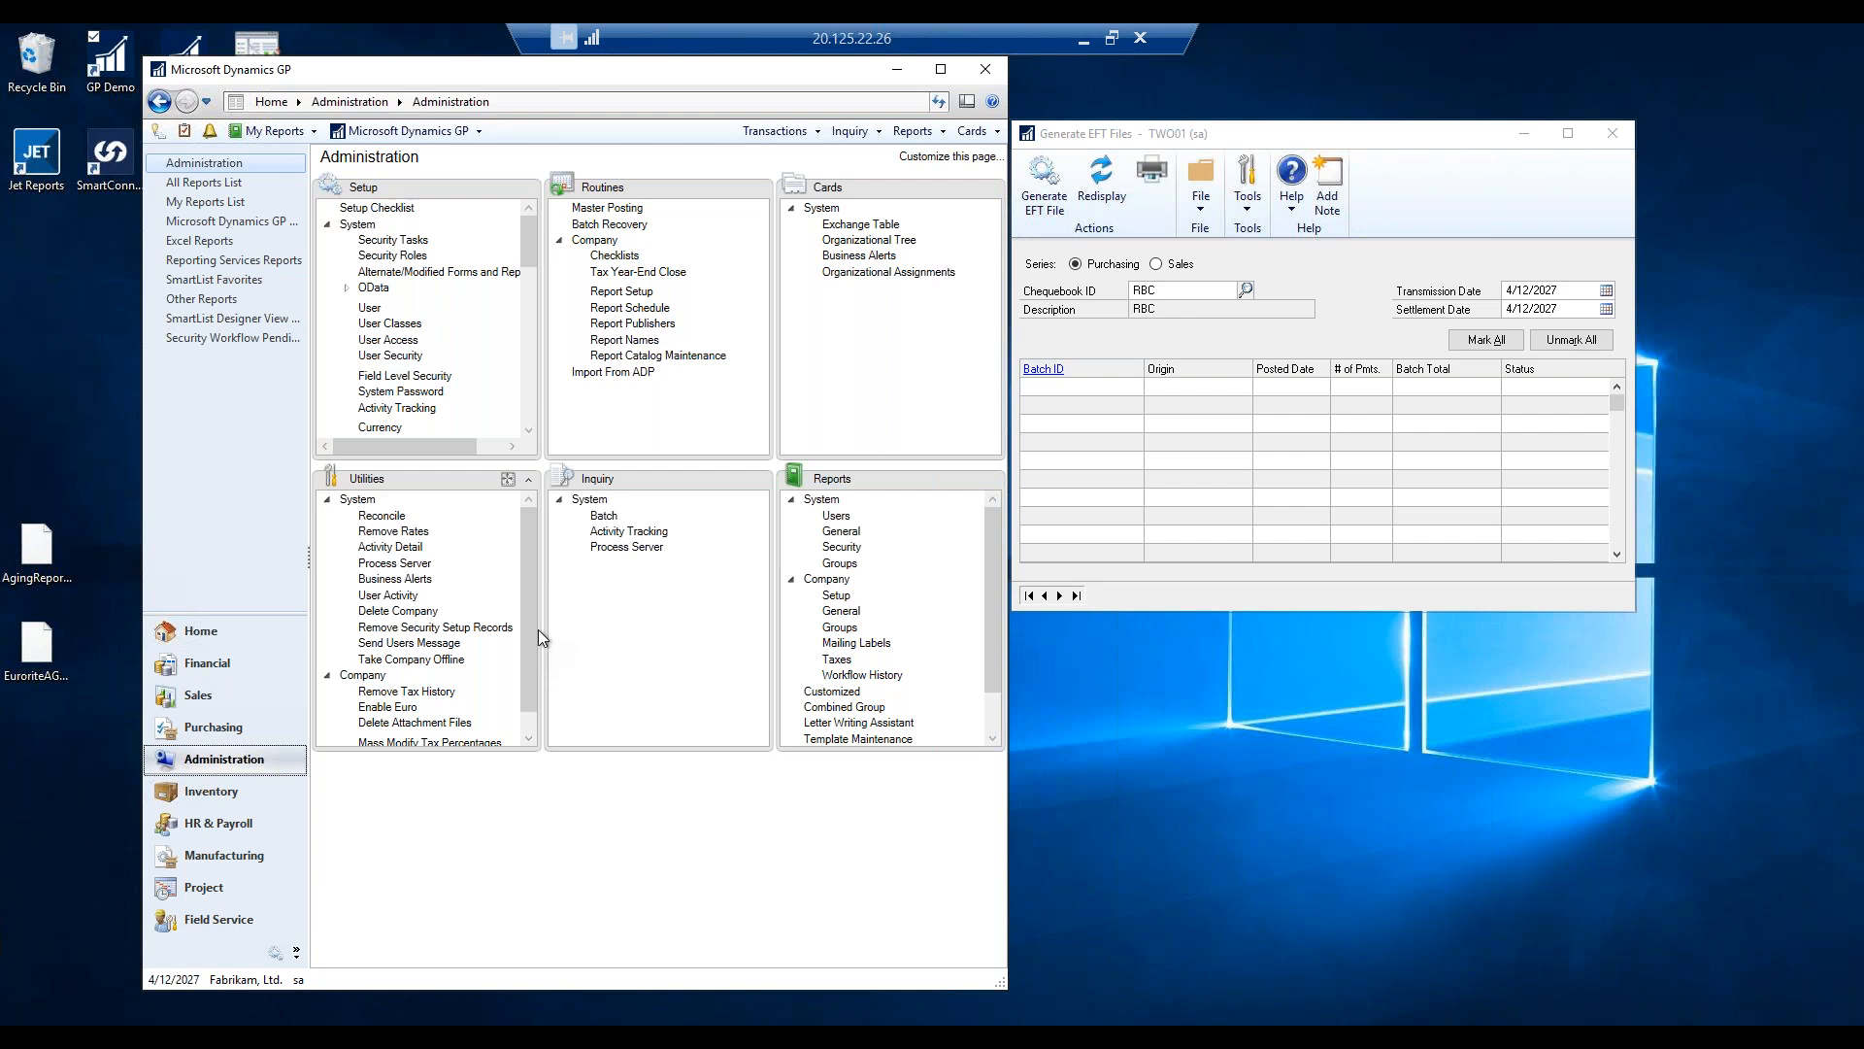
pyautogui.moveTo(524, 247); pyautogui.dragTo(526, 383)
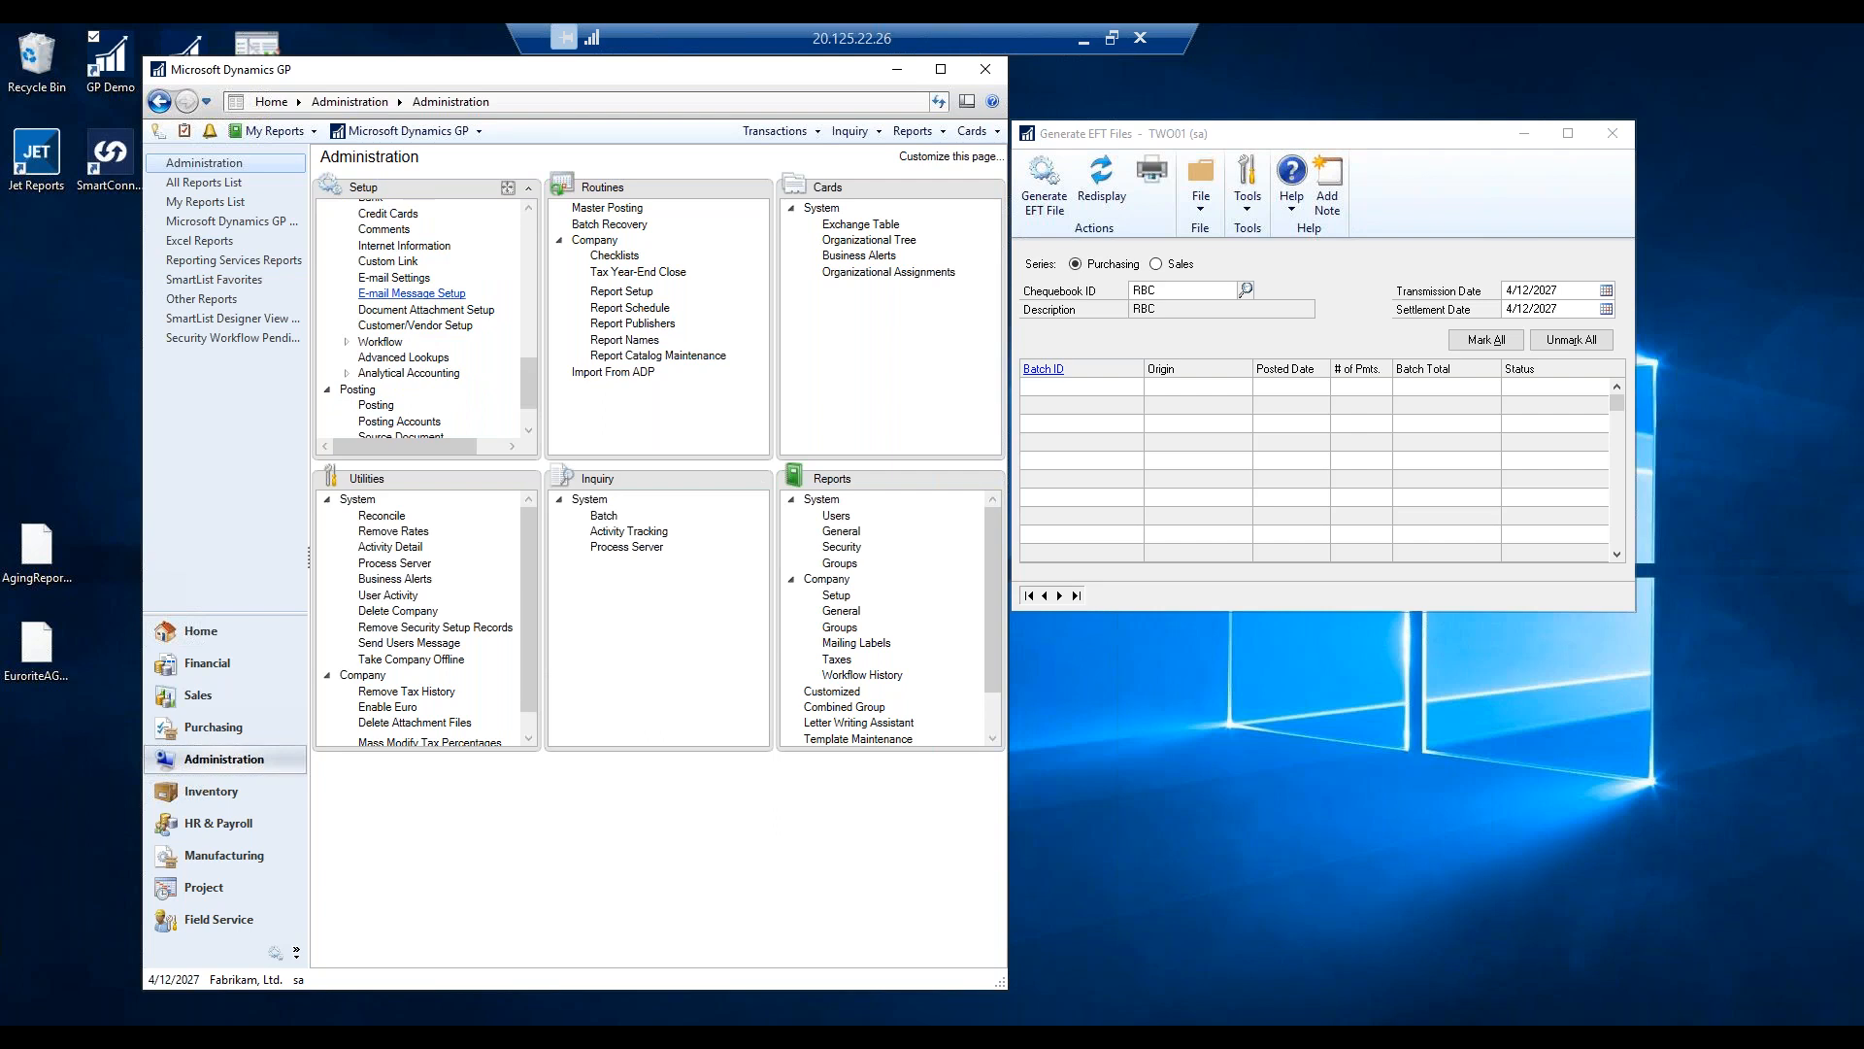
pyautogui.click(425, 295)
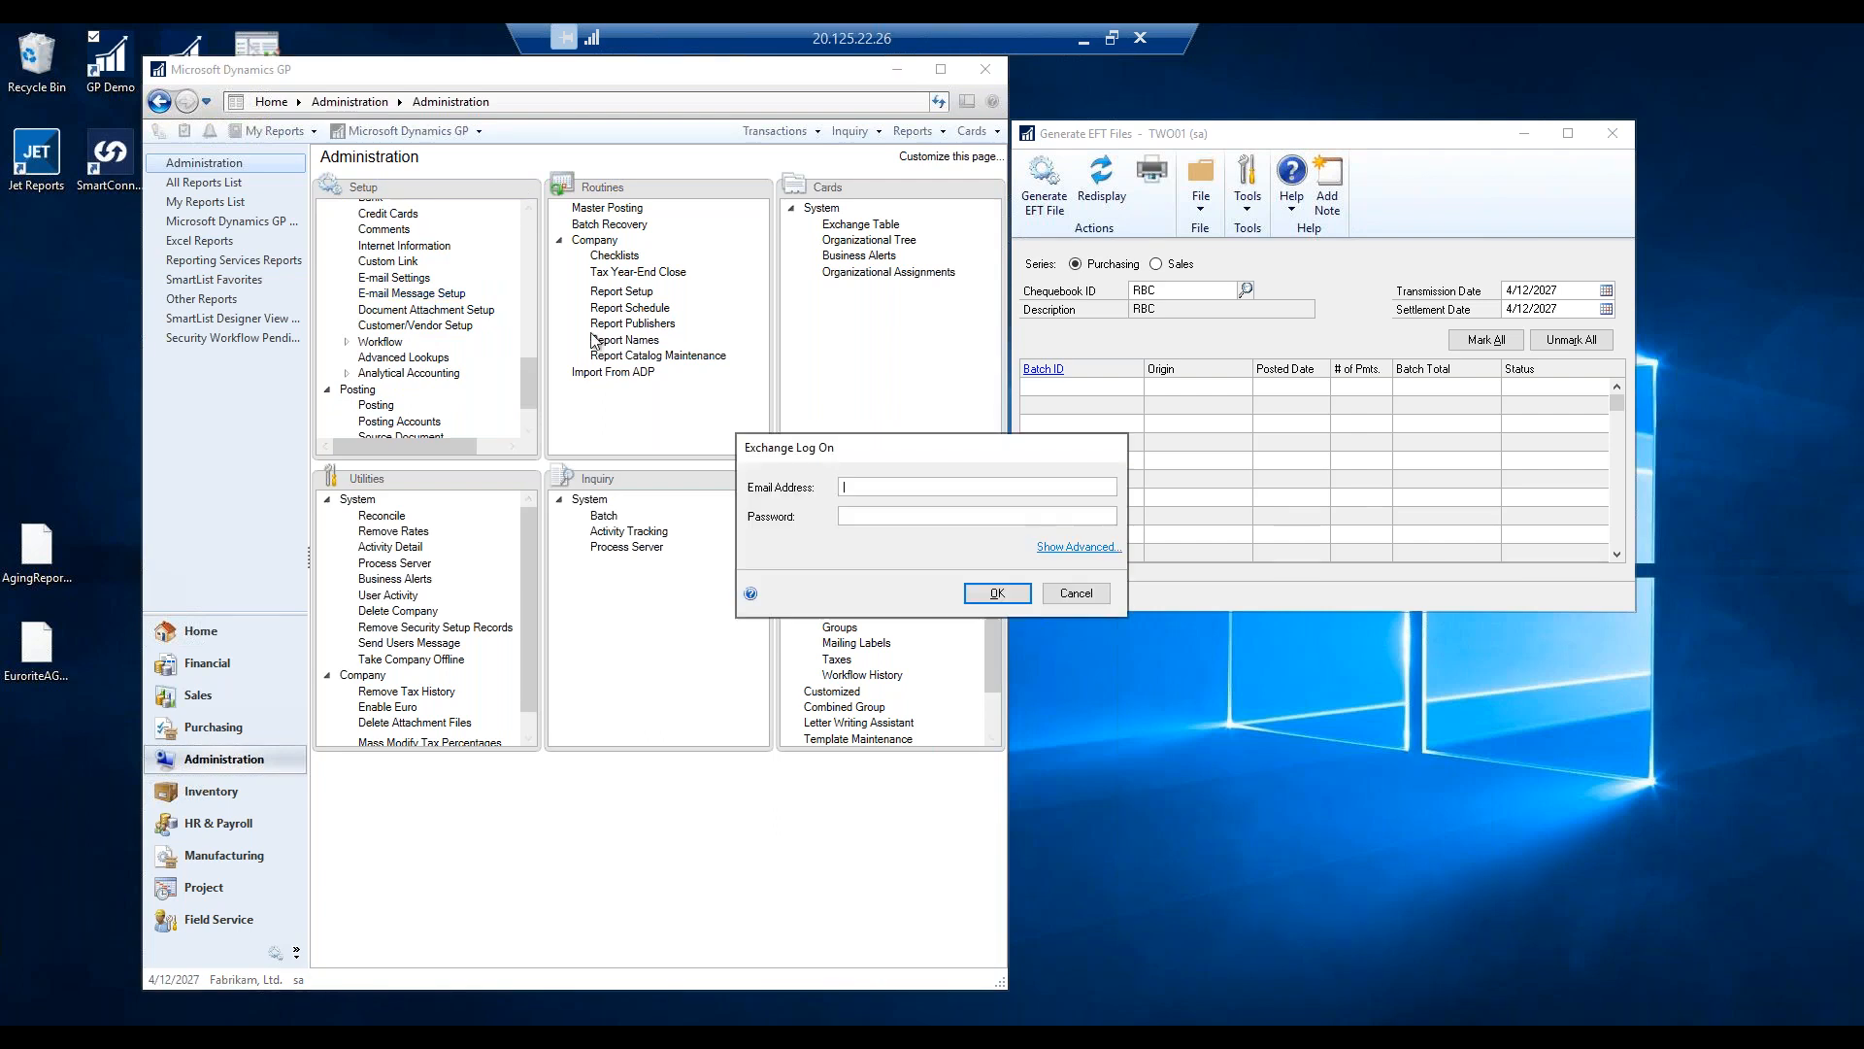
pyautogui.click(1074, 593)
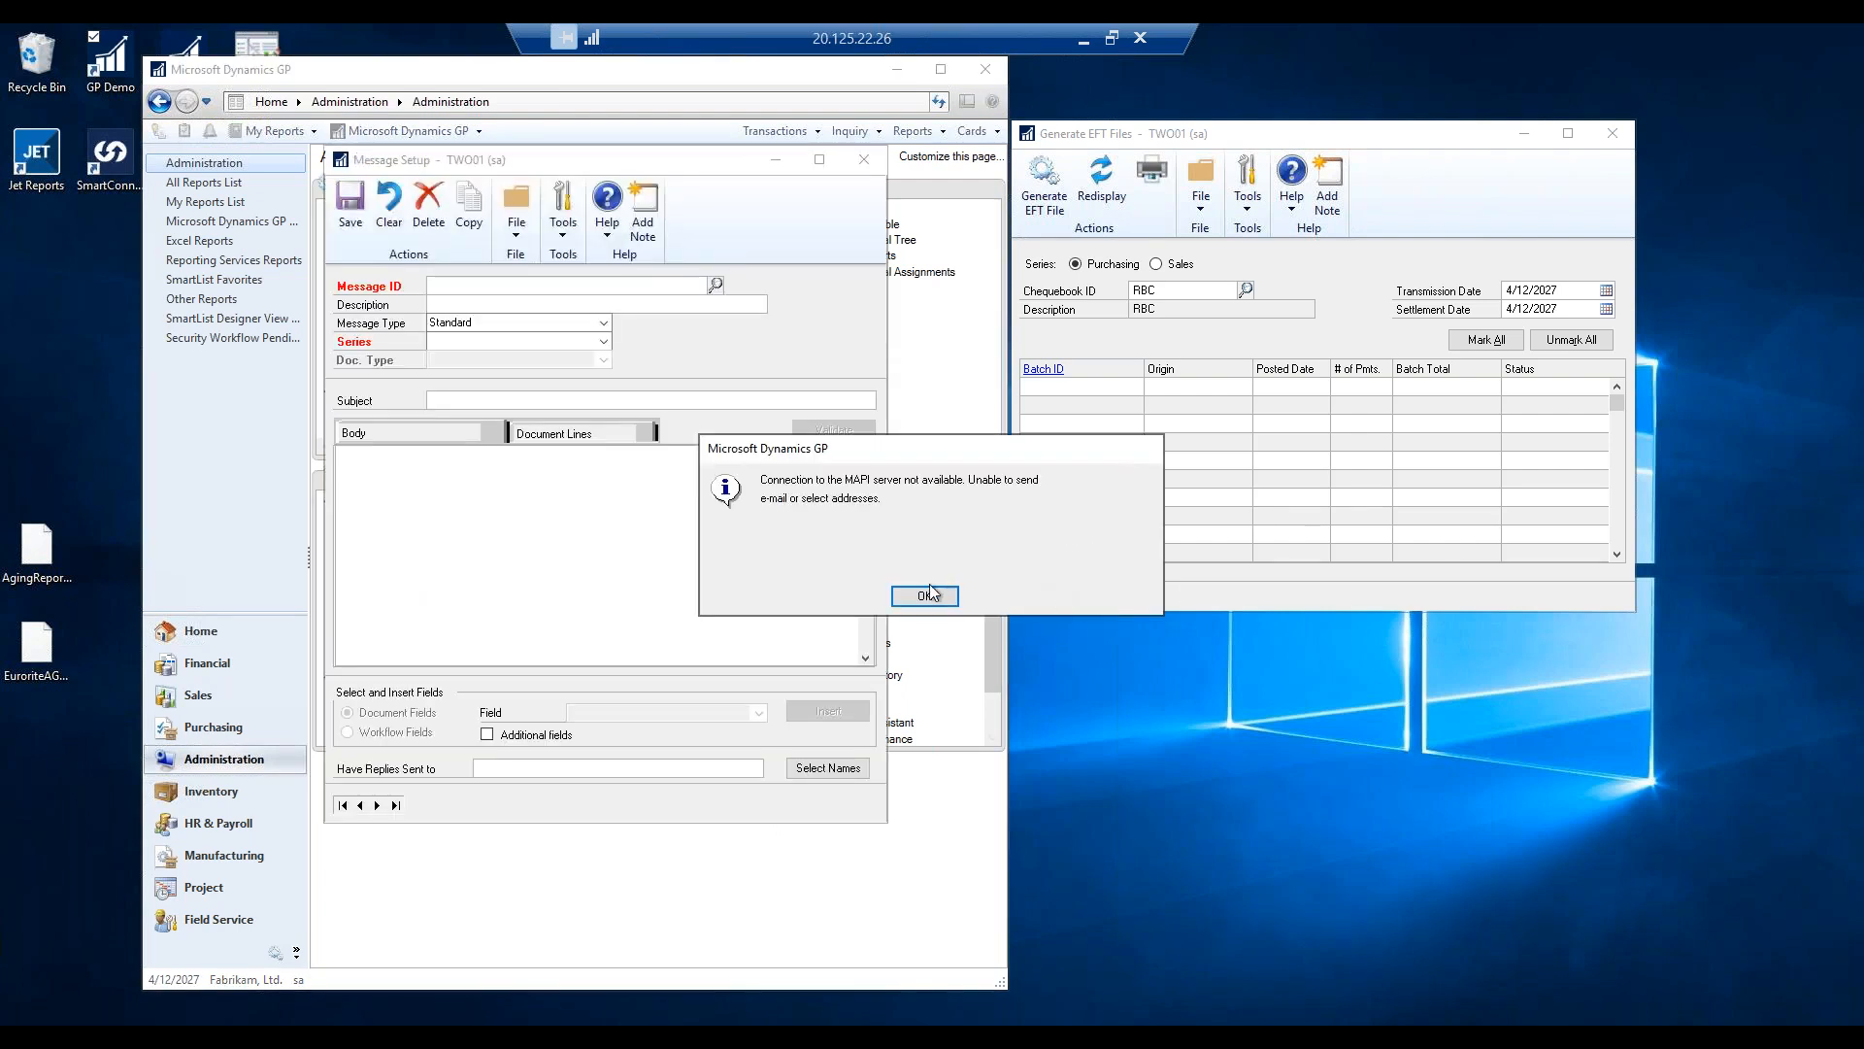
pyautogui.click(925, 596)
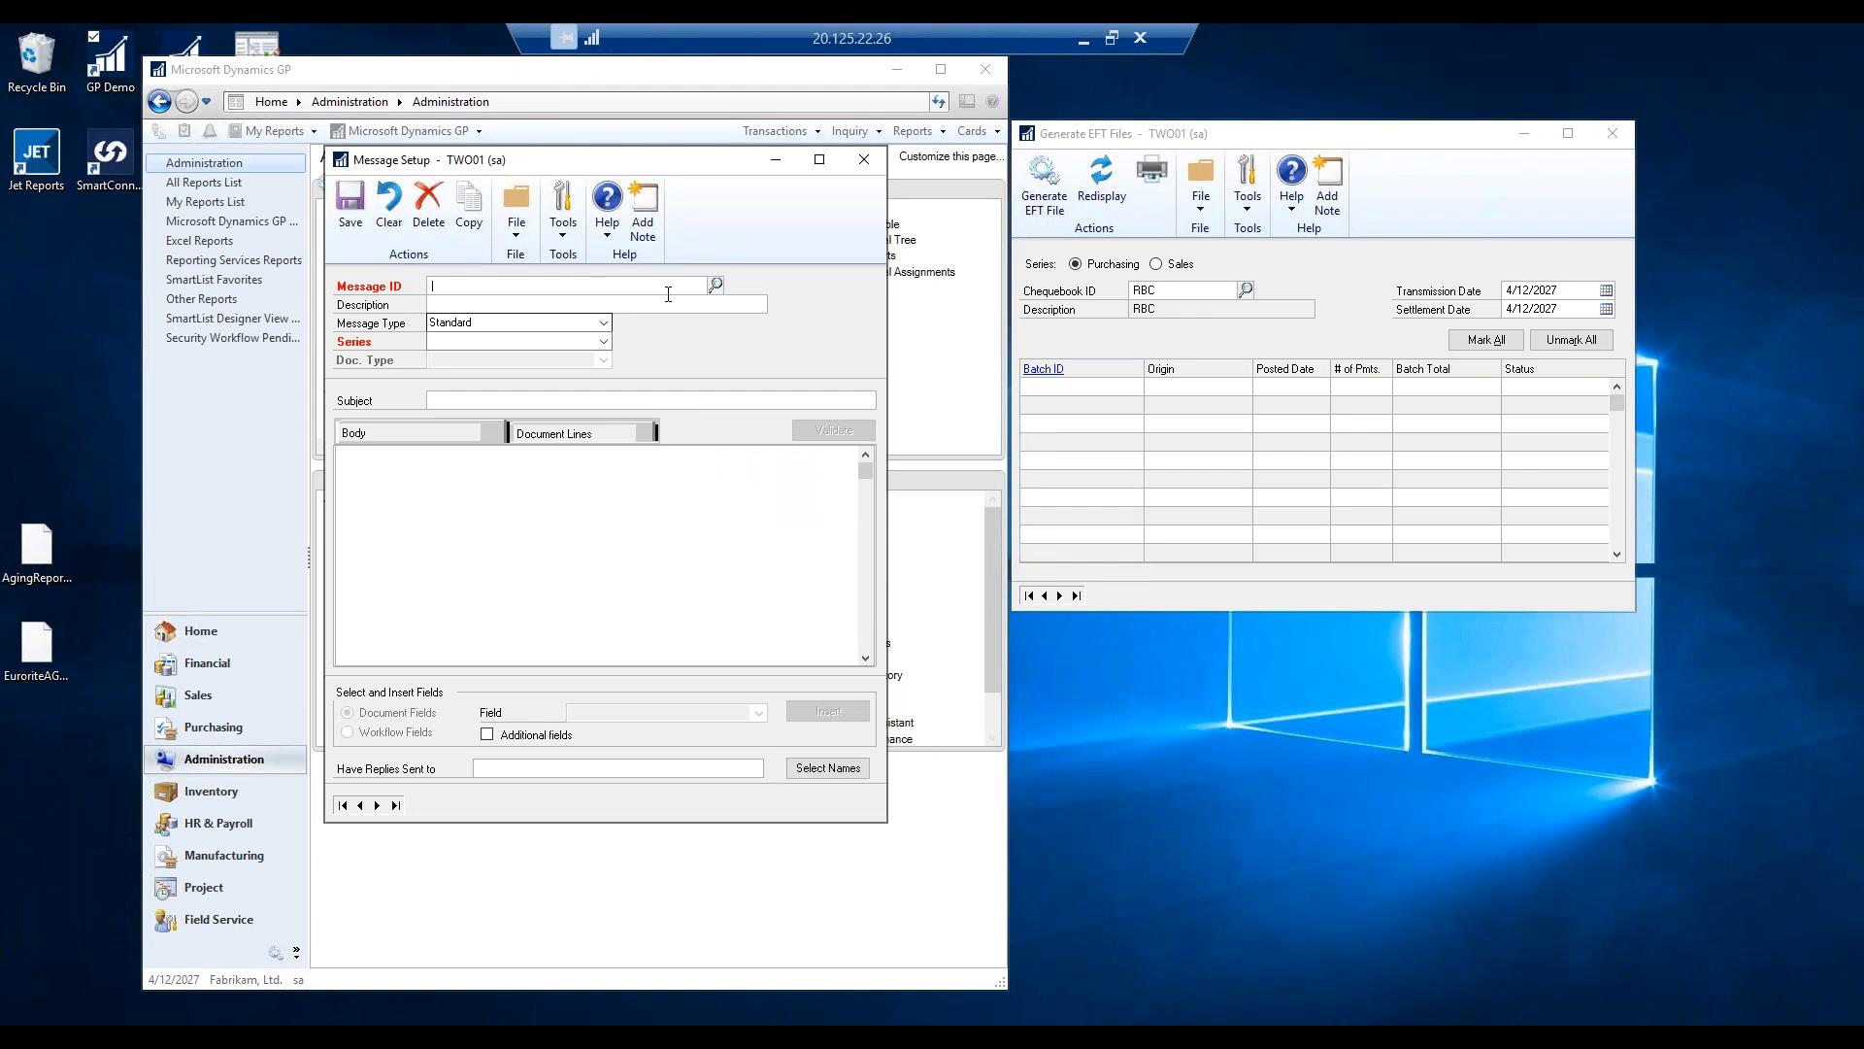
# Filter the message lookup to Standard, Purchasing, Vendor Remittance, find none, and start a new message.
pyautogui.click(715, 286)
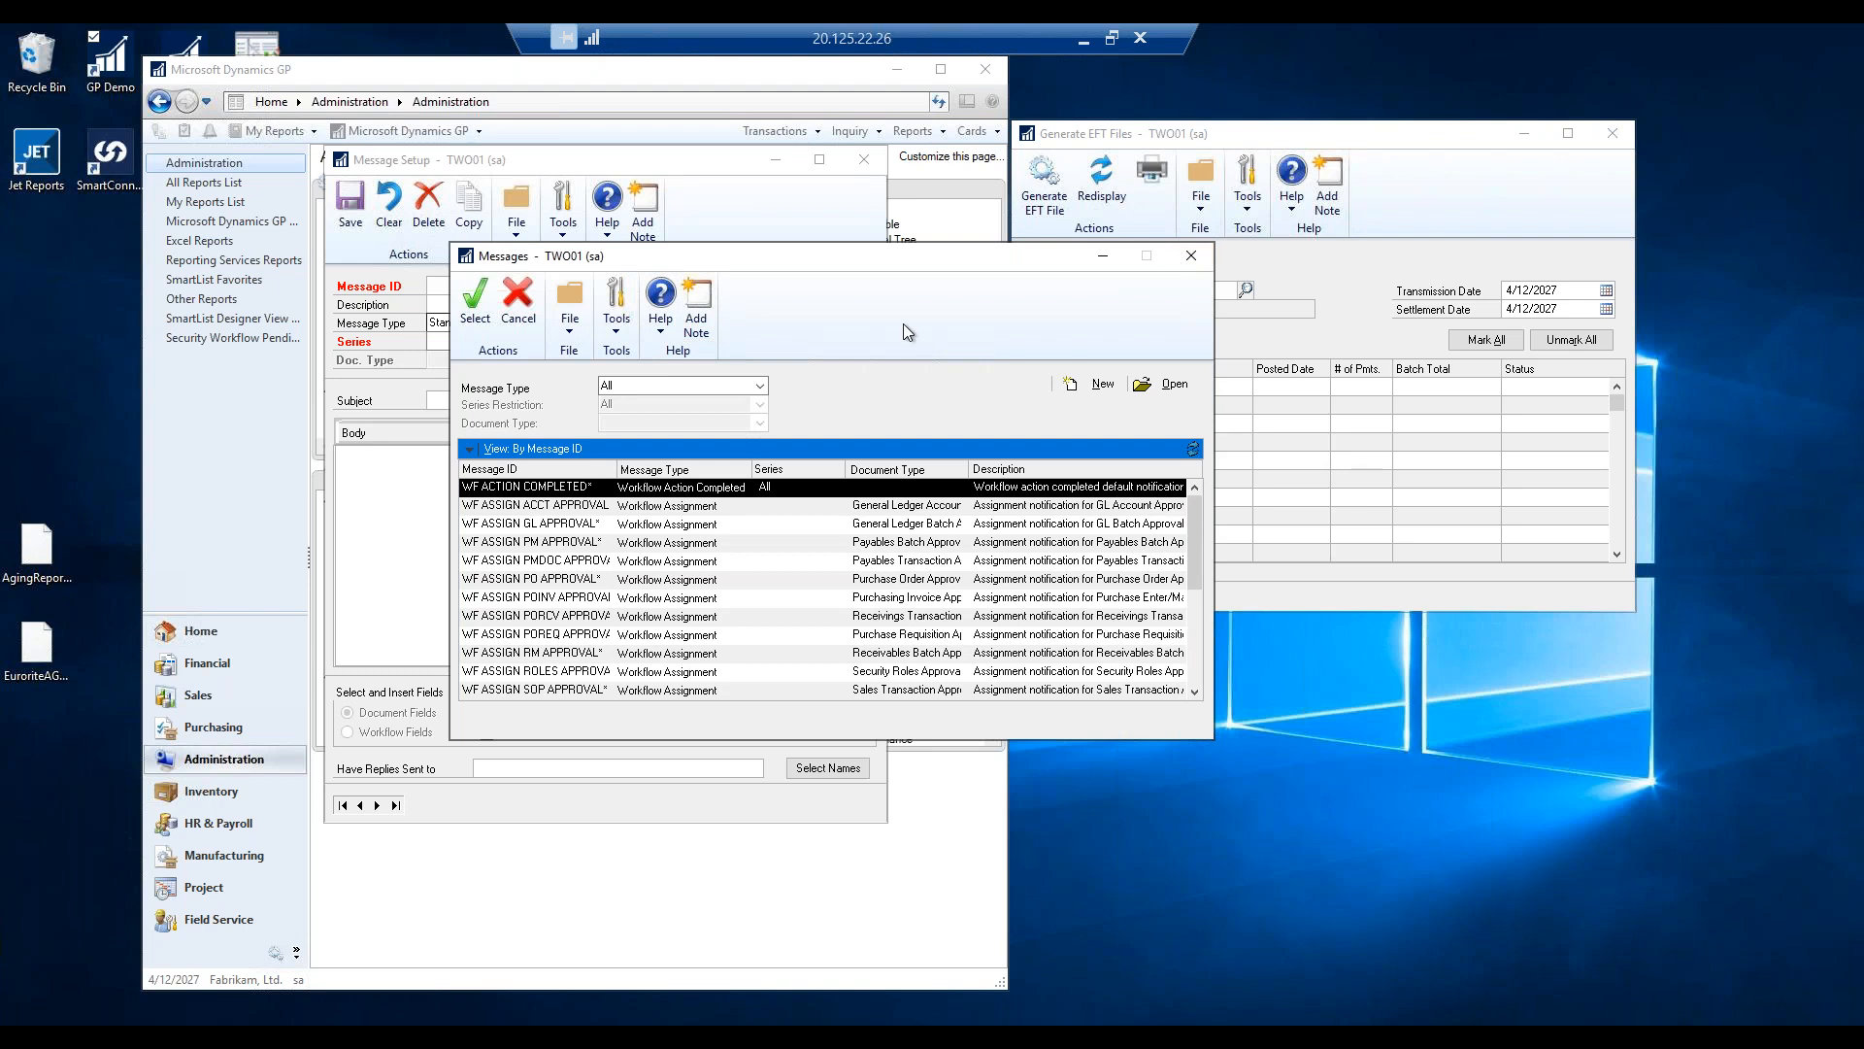
pyautogui.click(733, 387)
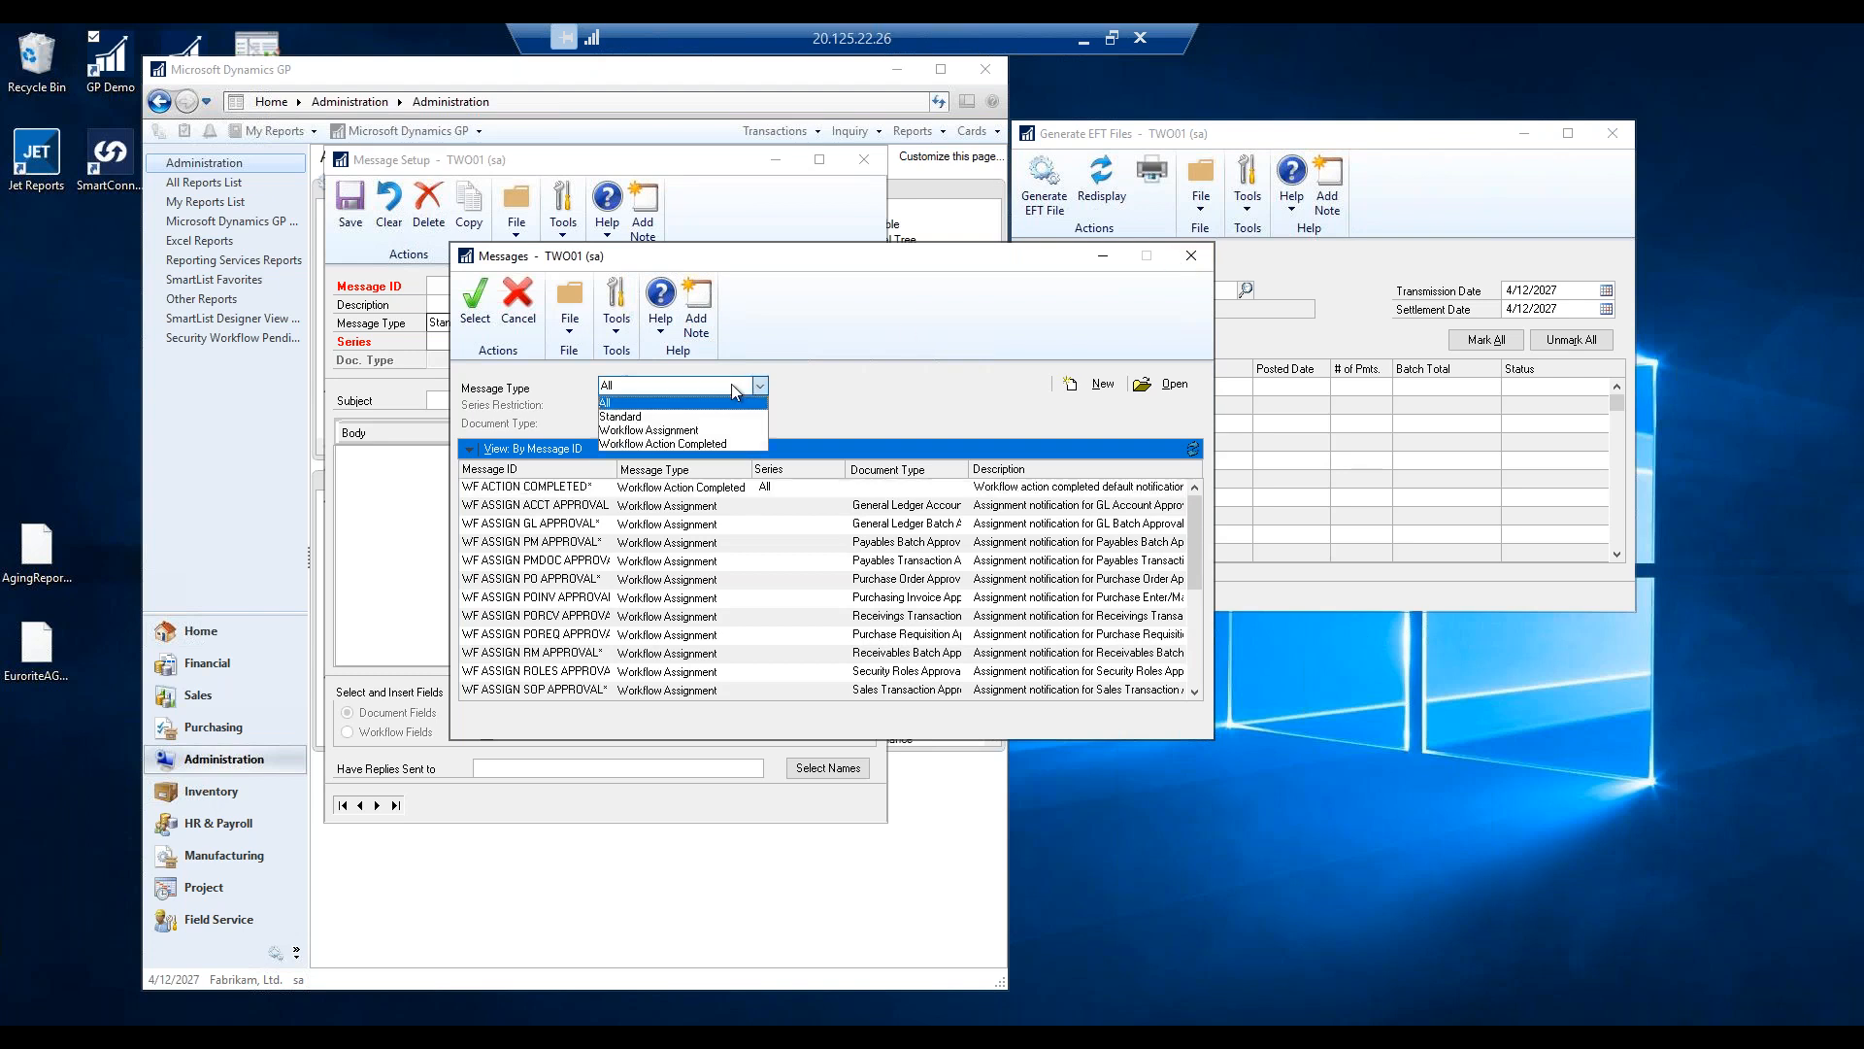
pyautogui.click(629, 417)
pyautogui.click(686, 406)
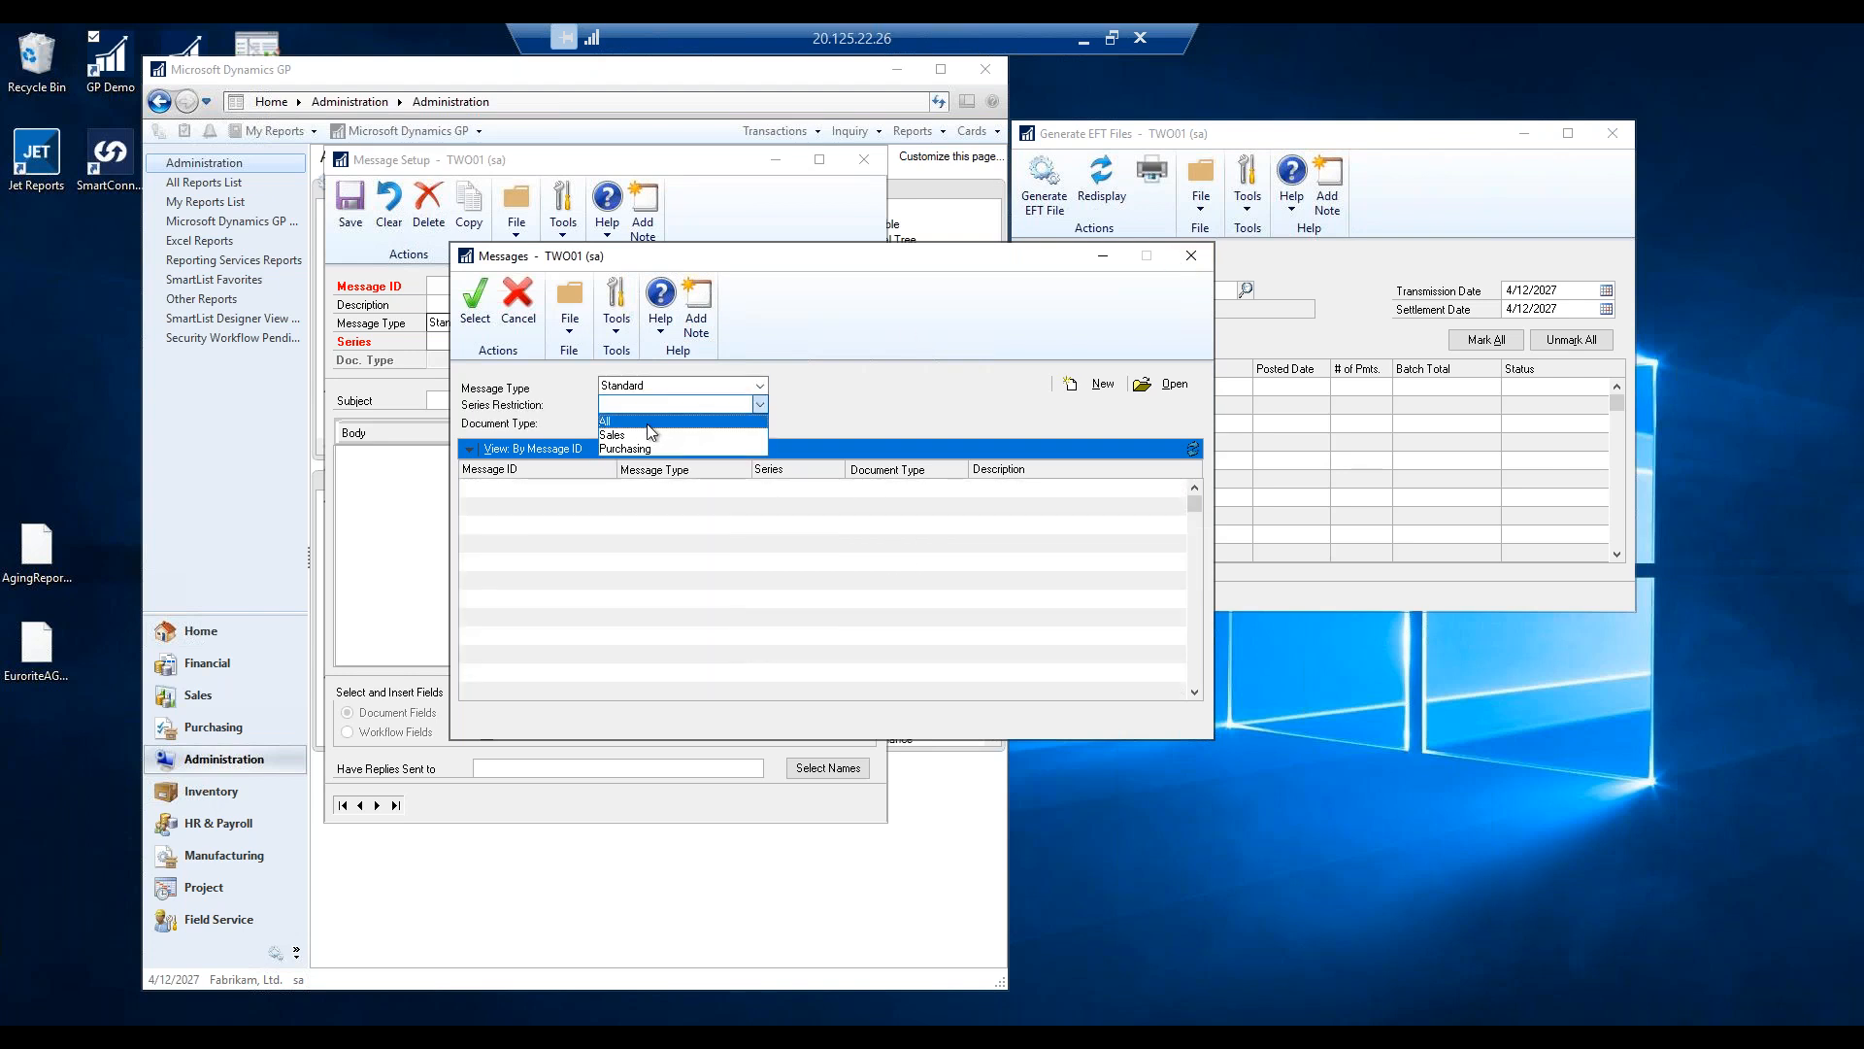
pyautogui.click(632, 448)
pyautogui.click(636, 424)
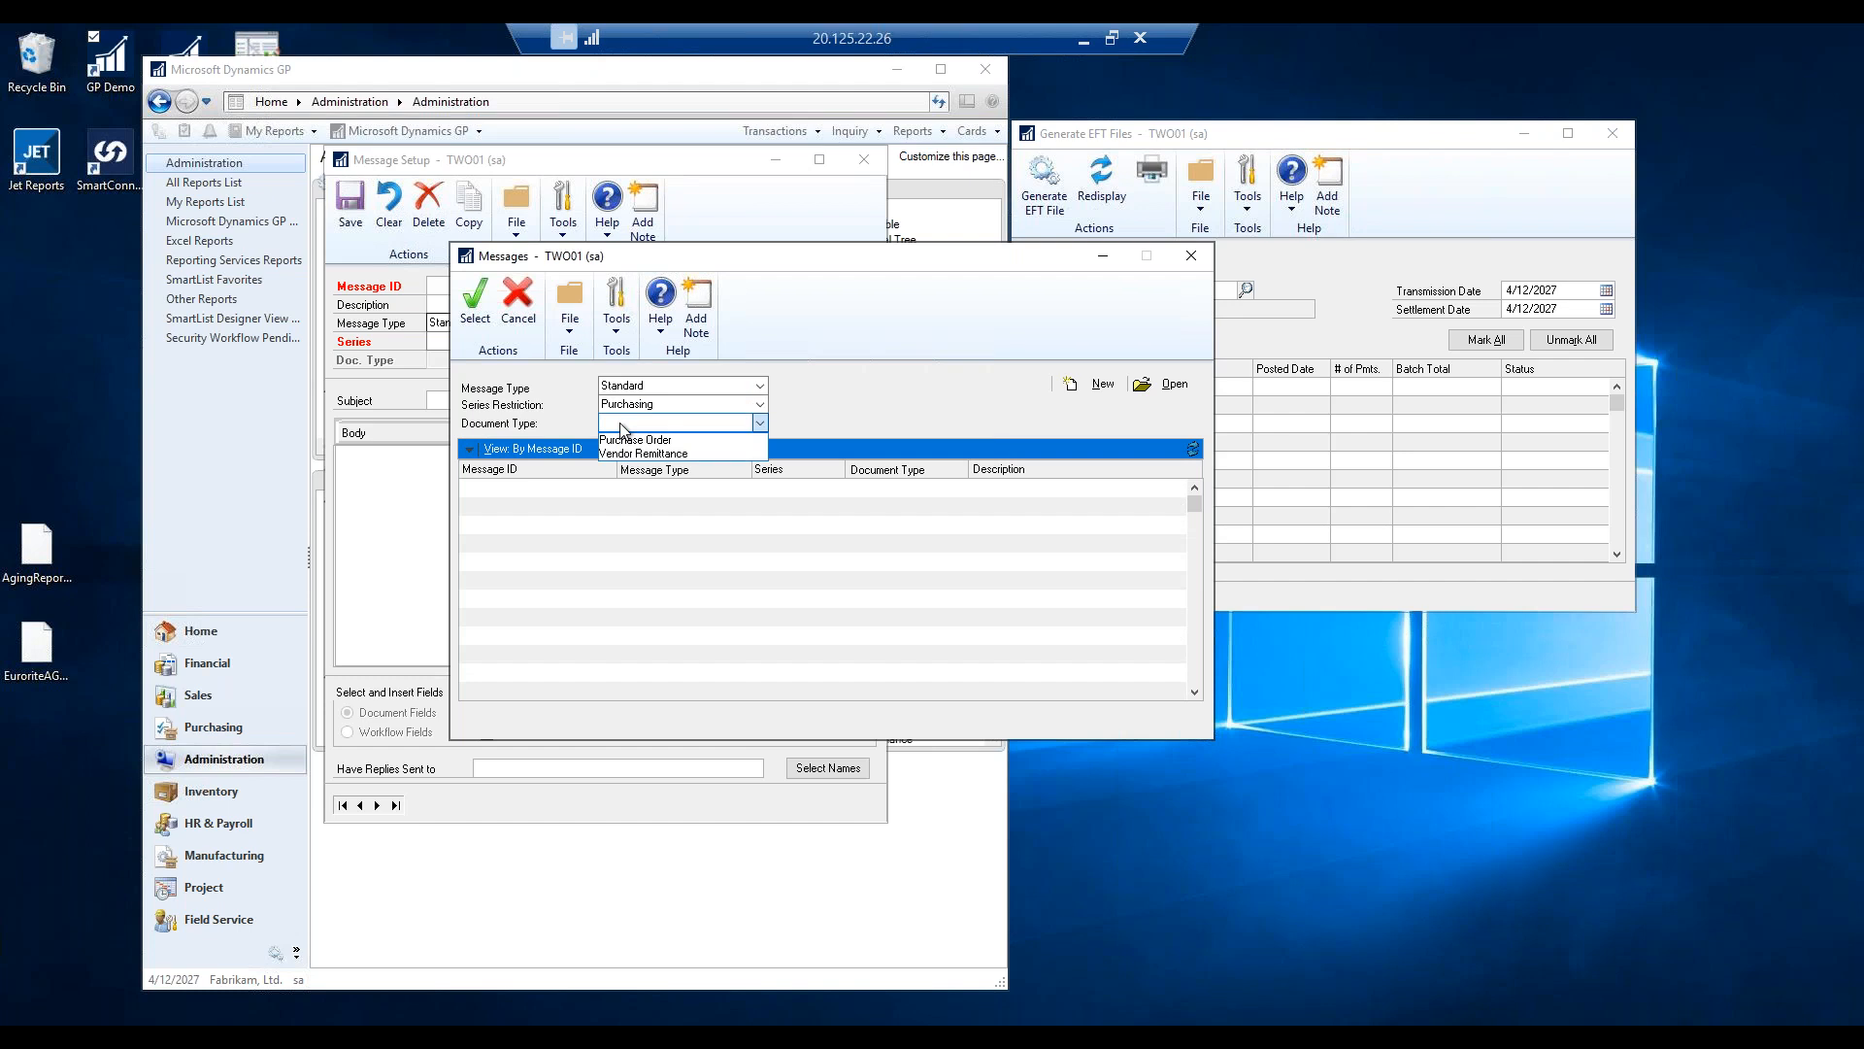
pyautogui.click(643, 452)
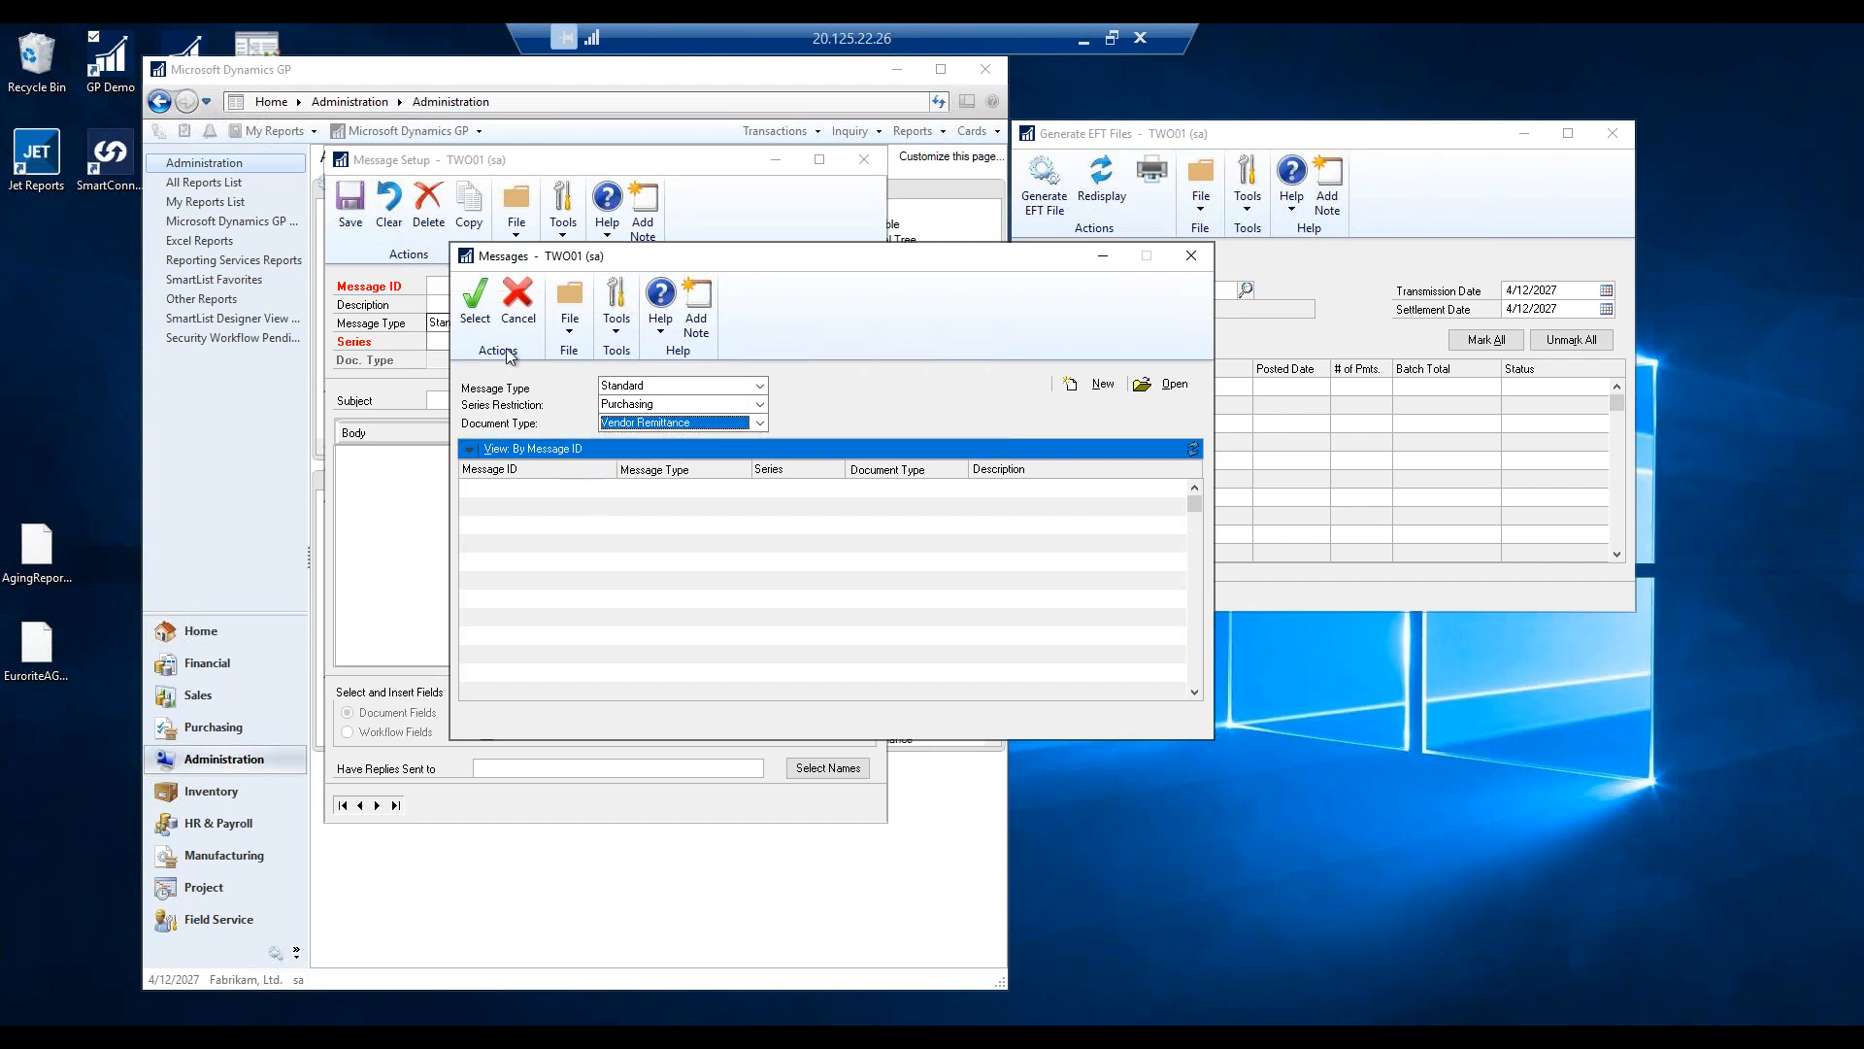
pyautogui.click(1078, 384)
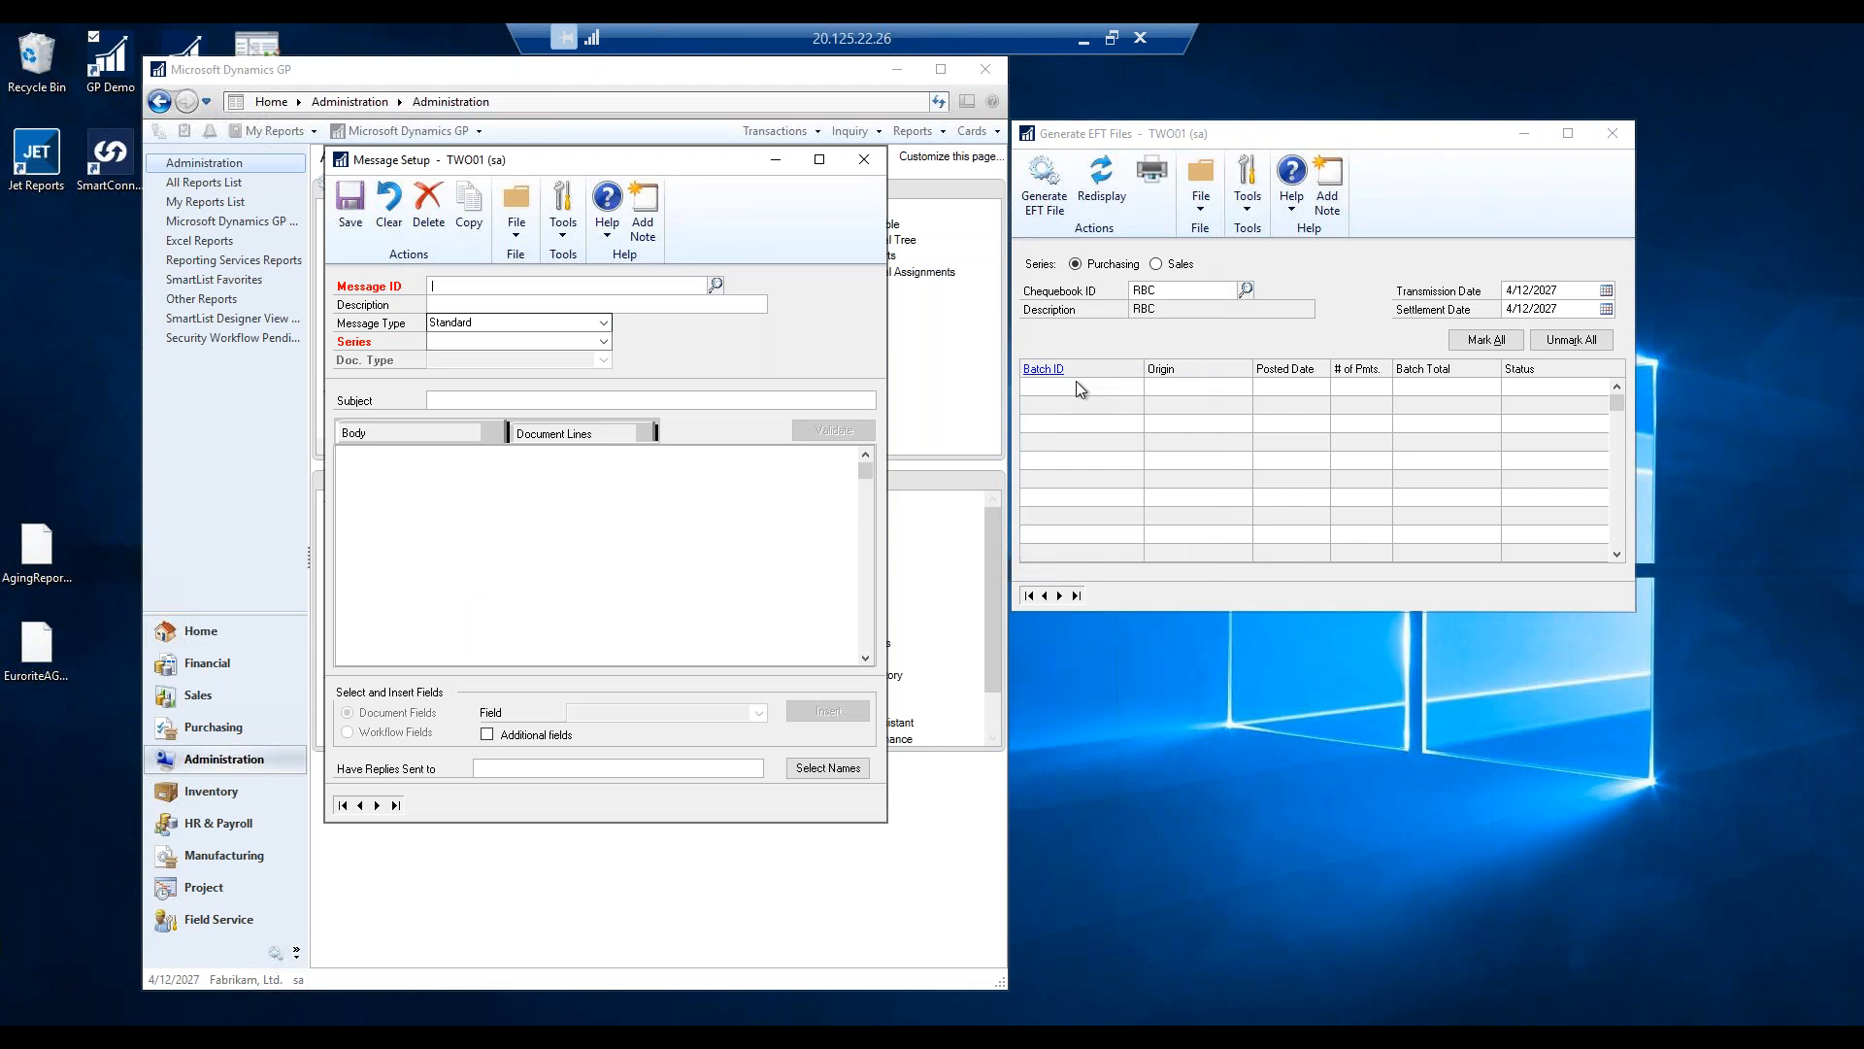
# Enter Message ID REMIT, description 'rem', series Purchasing and document type Vendor Remittance.
pyautogui.write('REMIT')
pyautogui.press('Tab')
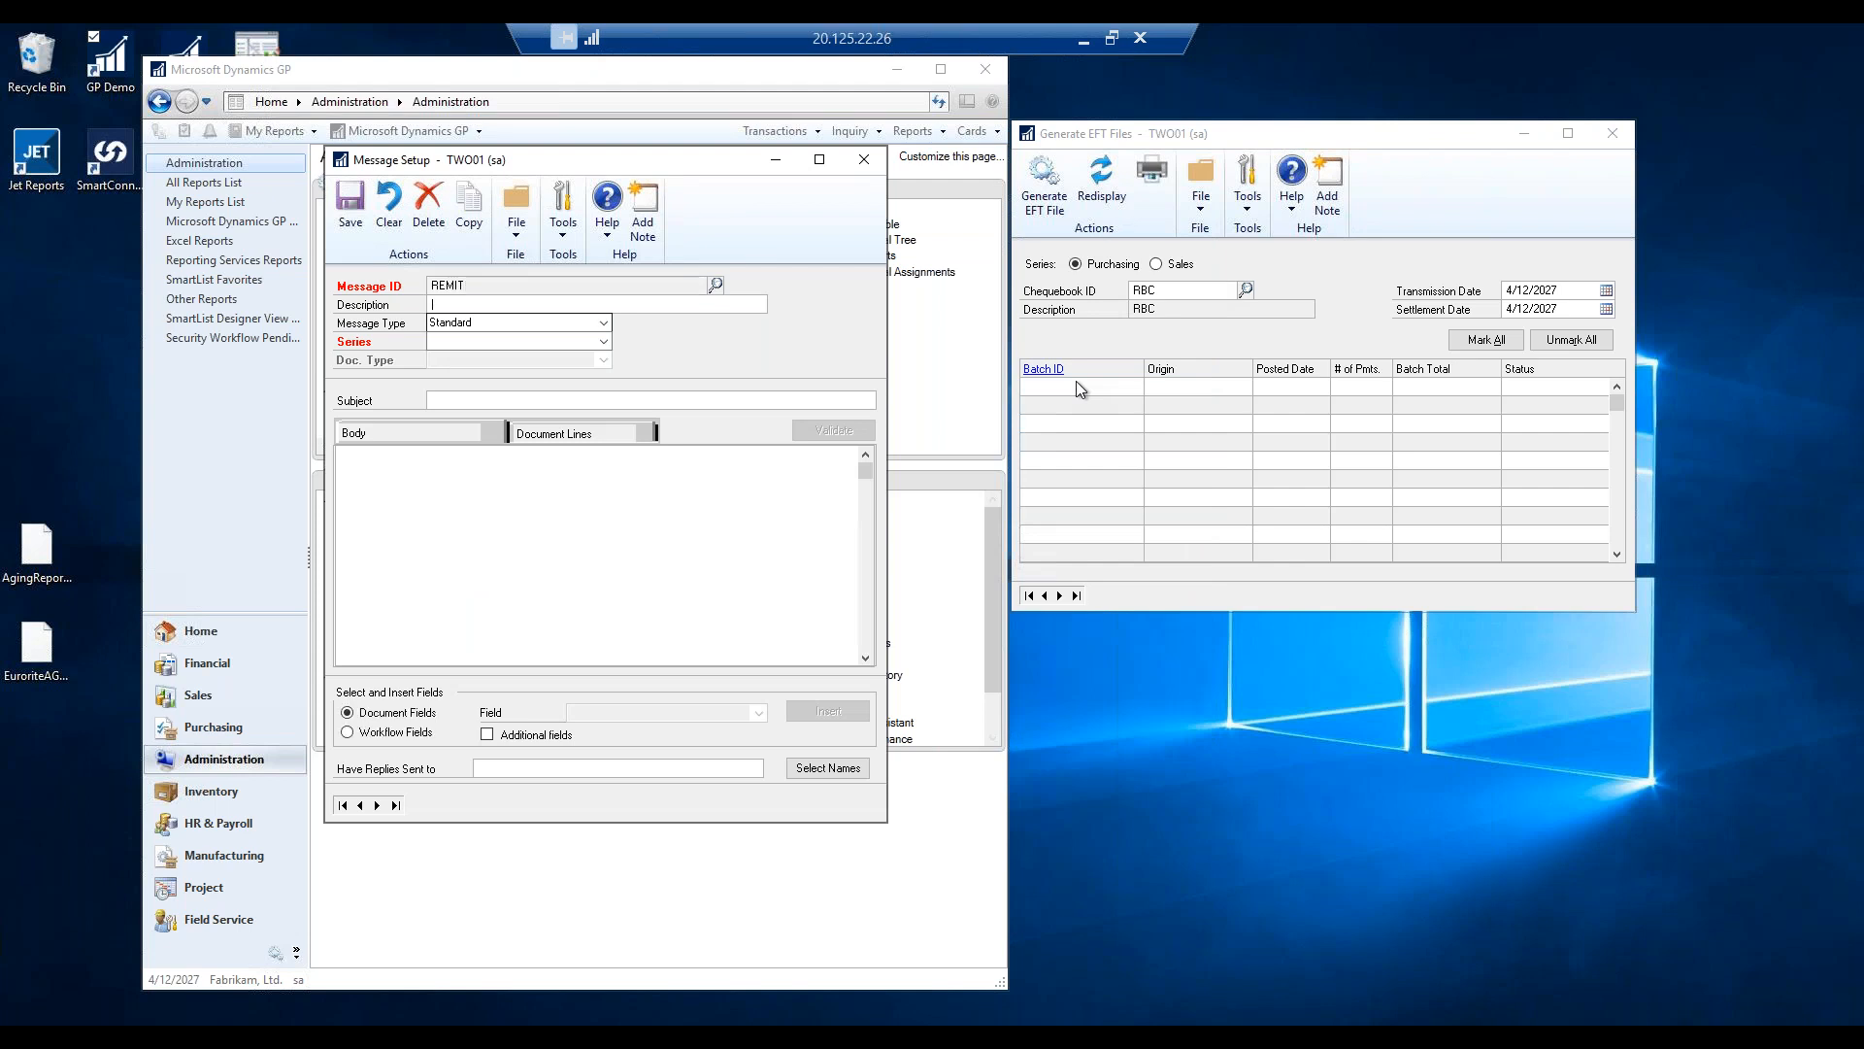
pyautogui.write('rem')
pyautogui.press('Tab')
pyautogui.press('Tab')
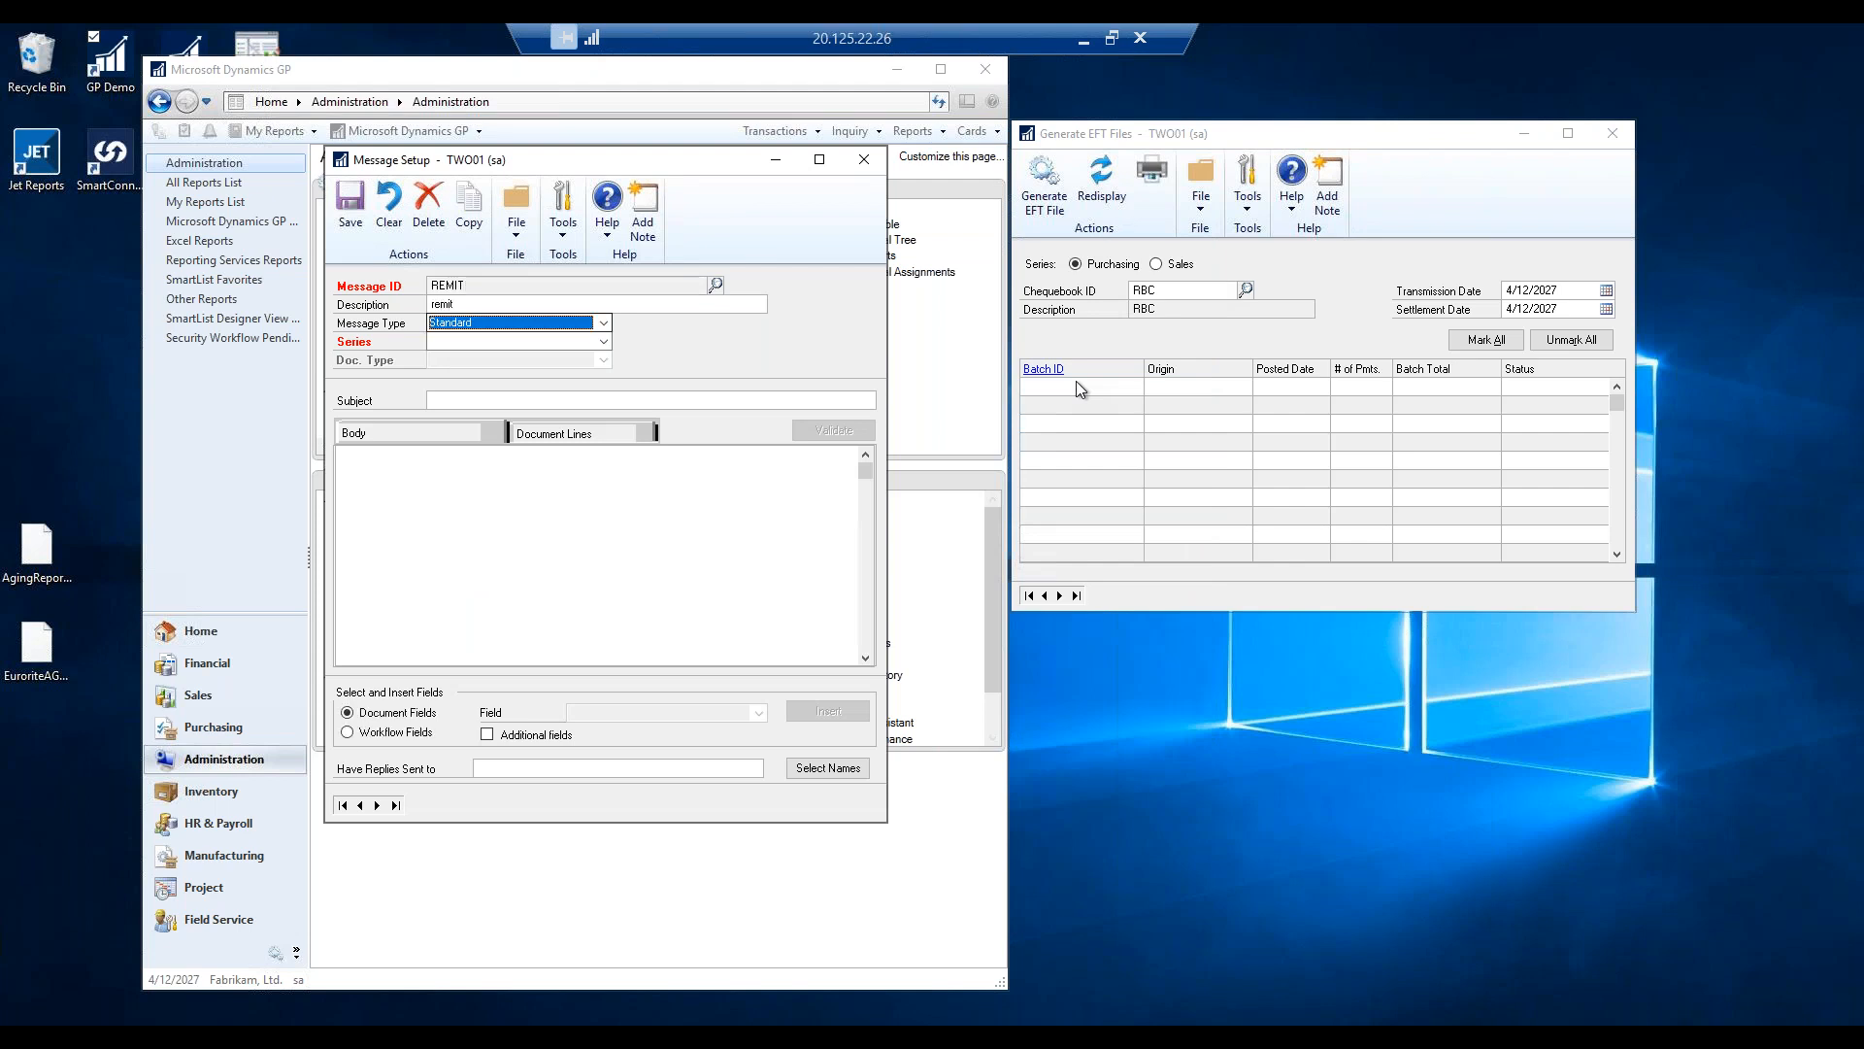
pyautogui.press('p')
pyautogui.press('Tab')
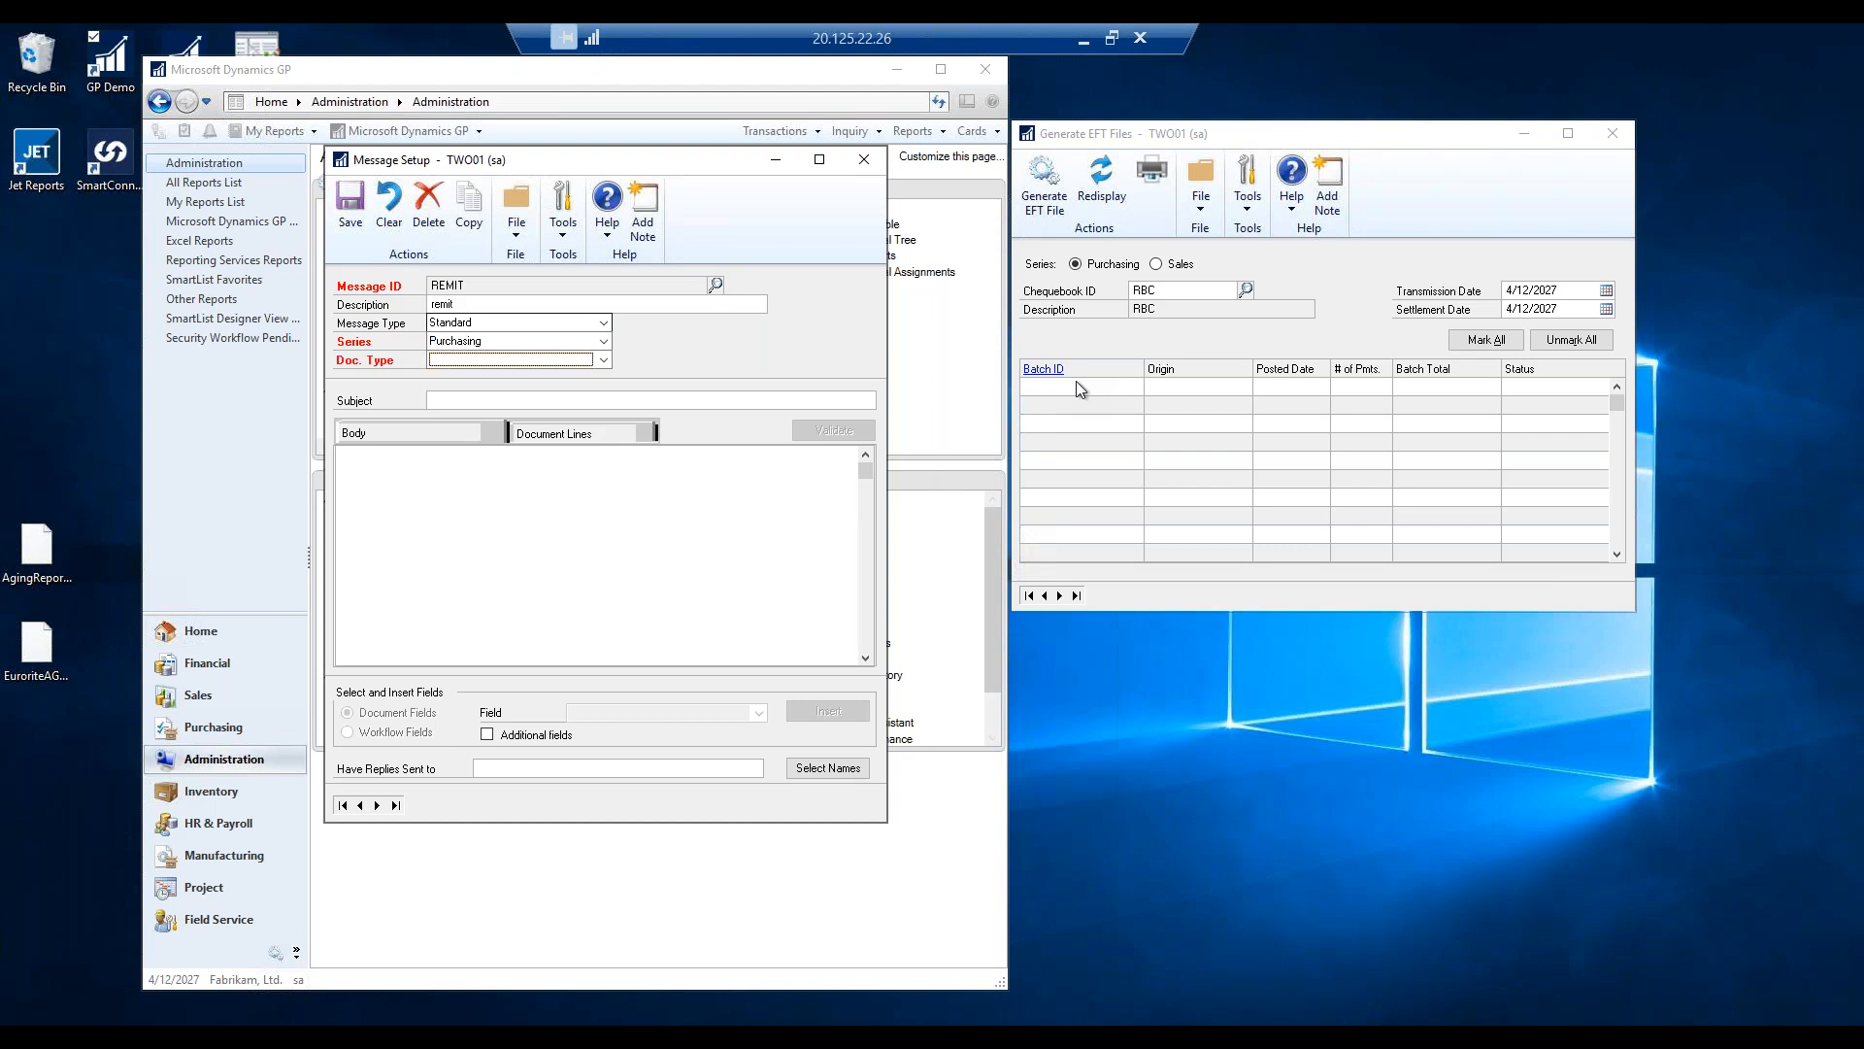
pyautogui.press('Down')
pyautogui.press('Down')
pyautogui.press('Down')
pyautogui.press('Tab')
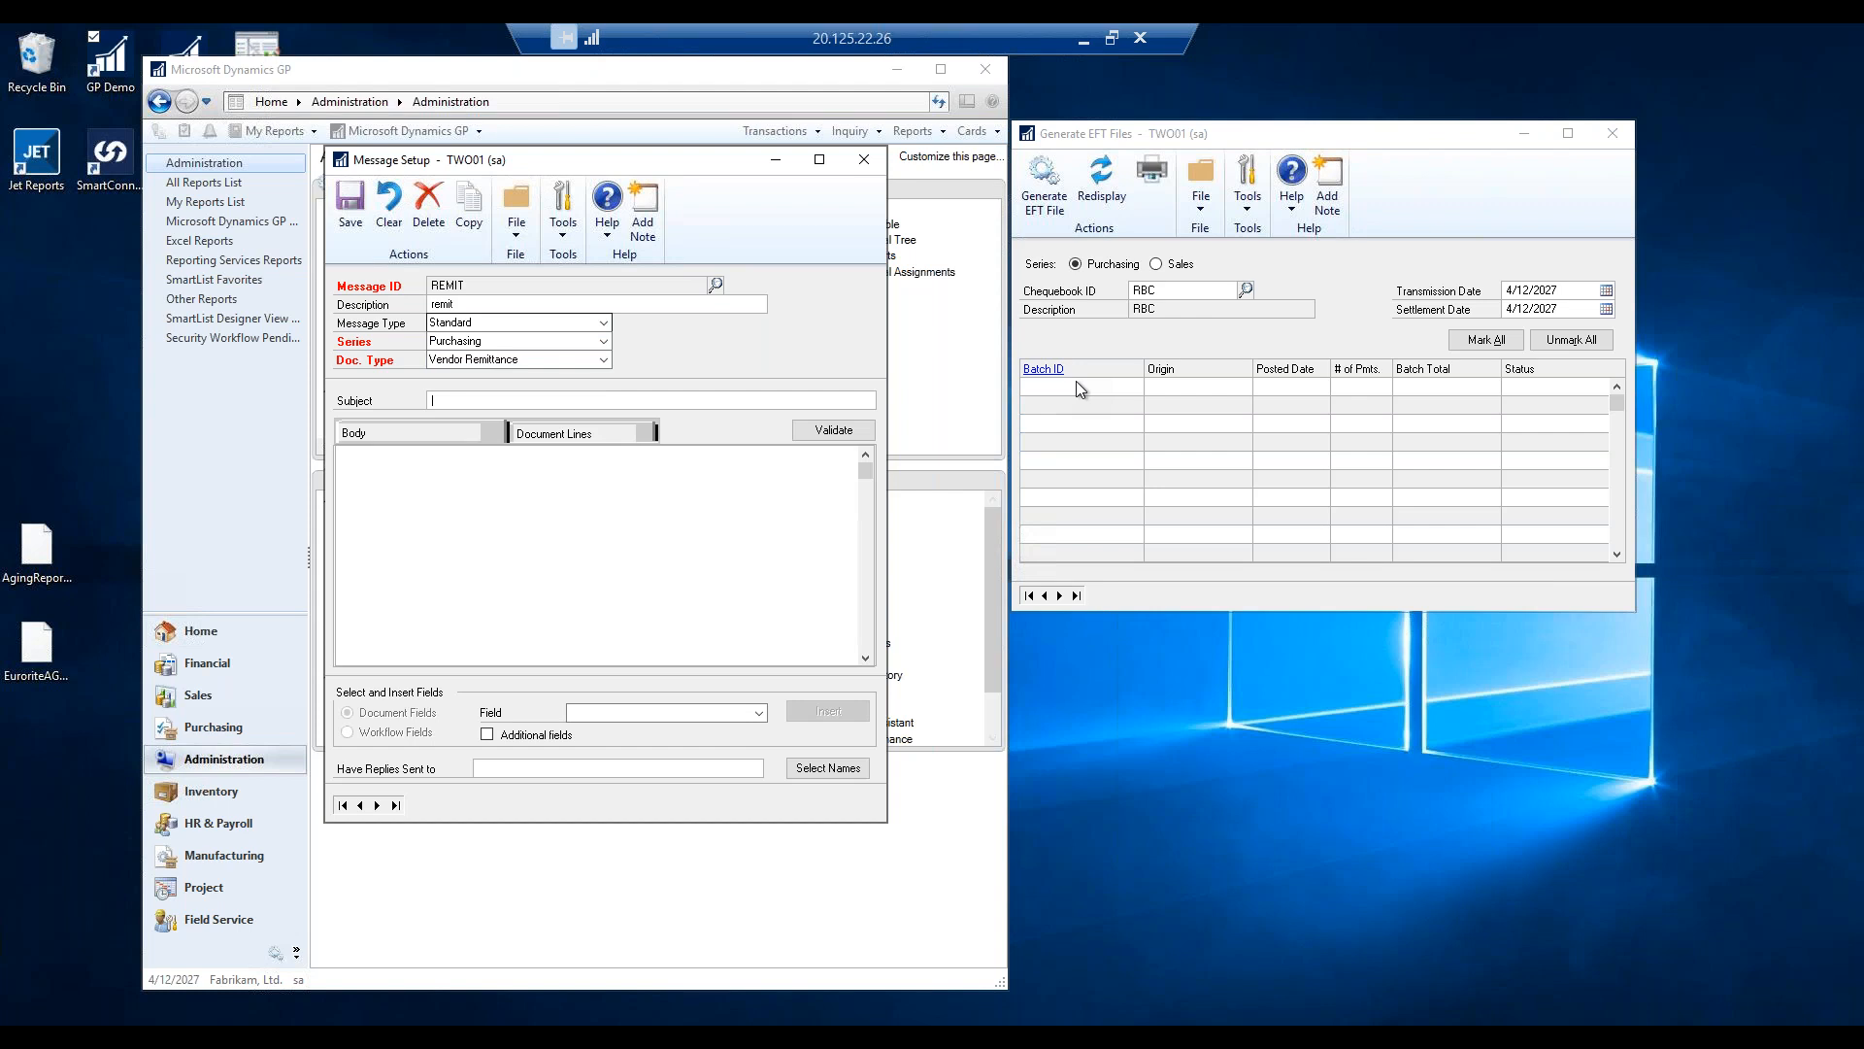
# Write subject 'payment from fabrikam' and a 24-to-72-hour deposit body with the Check Total field inserted.
pyautogui.write('payment')
pyautogui.write(' from fa')
pyautogui.write('brika')
pyautogui.write('ou')
pyautogui.write(' will get a')
pyautogui.write(' payment dep')
pyautogui.write('oisited i nthe nex')
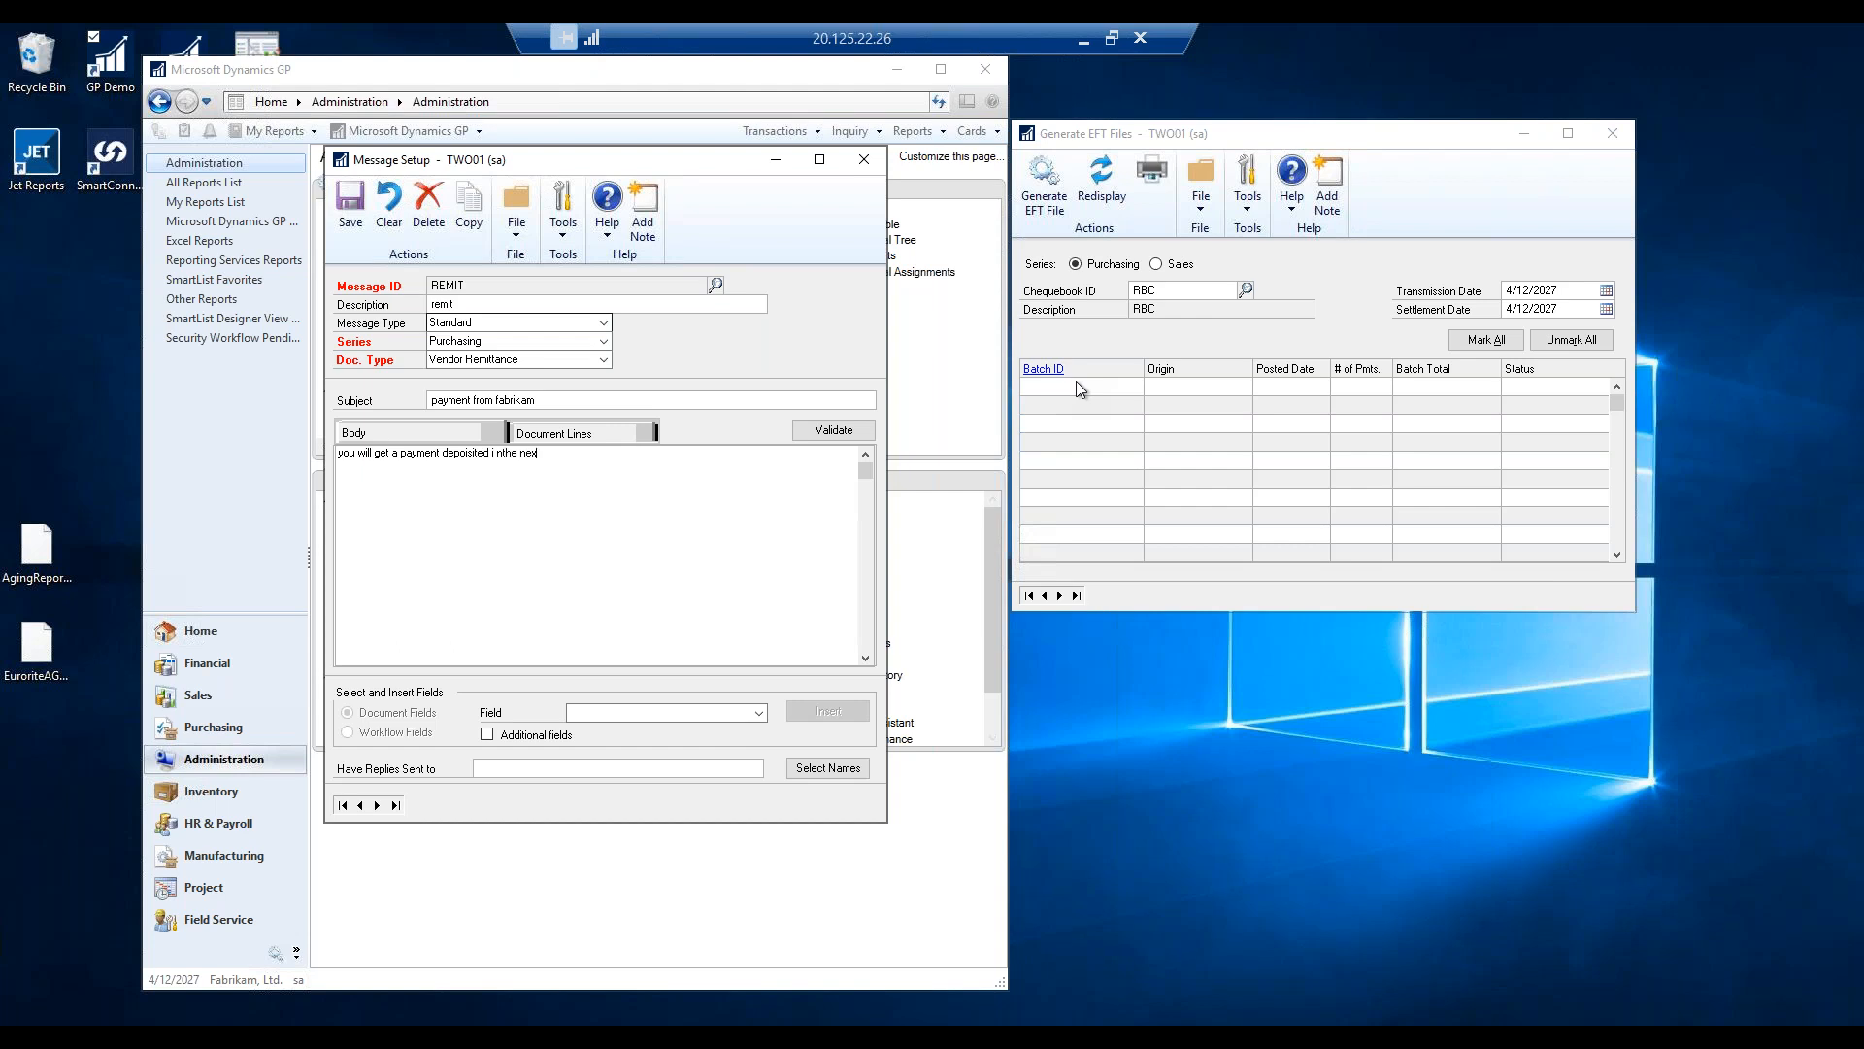
pyautogui.write('t 24 to 72 hours for')
pyautogui.click(758, 715)
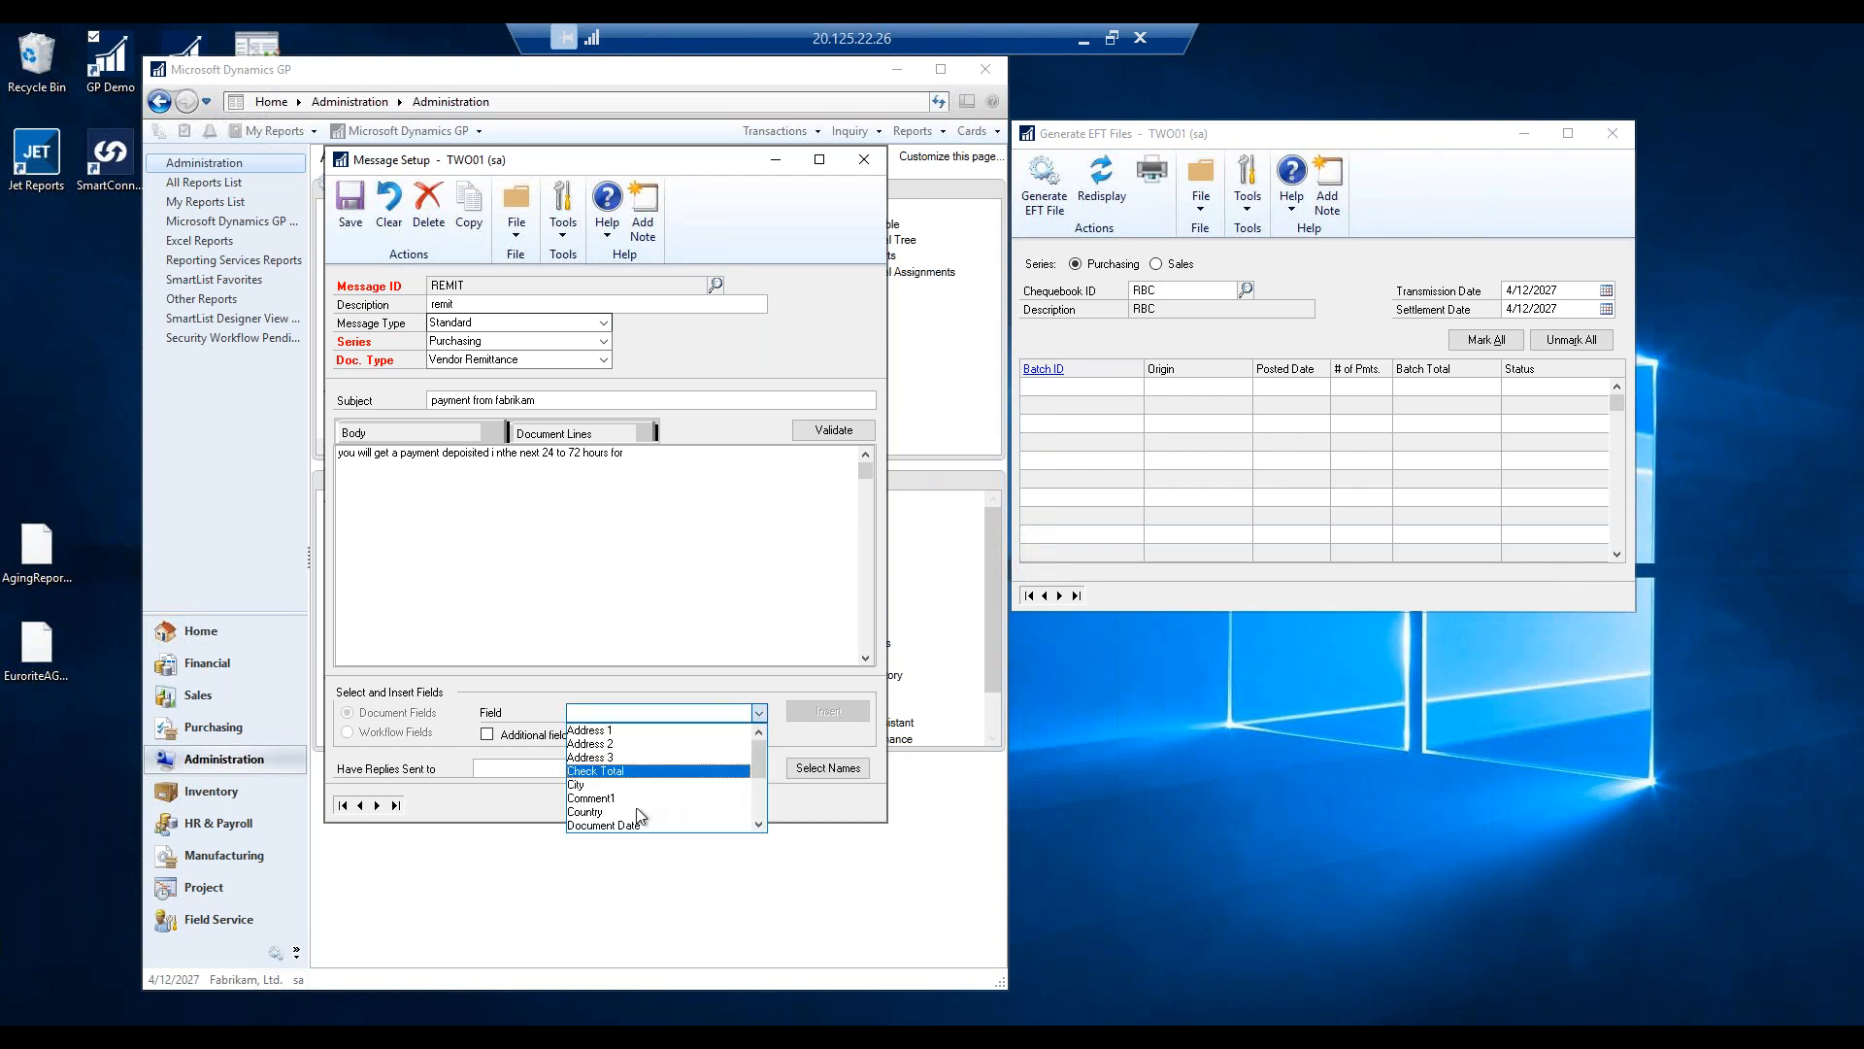
pyautogui.scroll(-2, 636, 820)
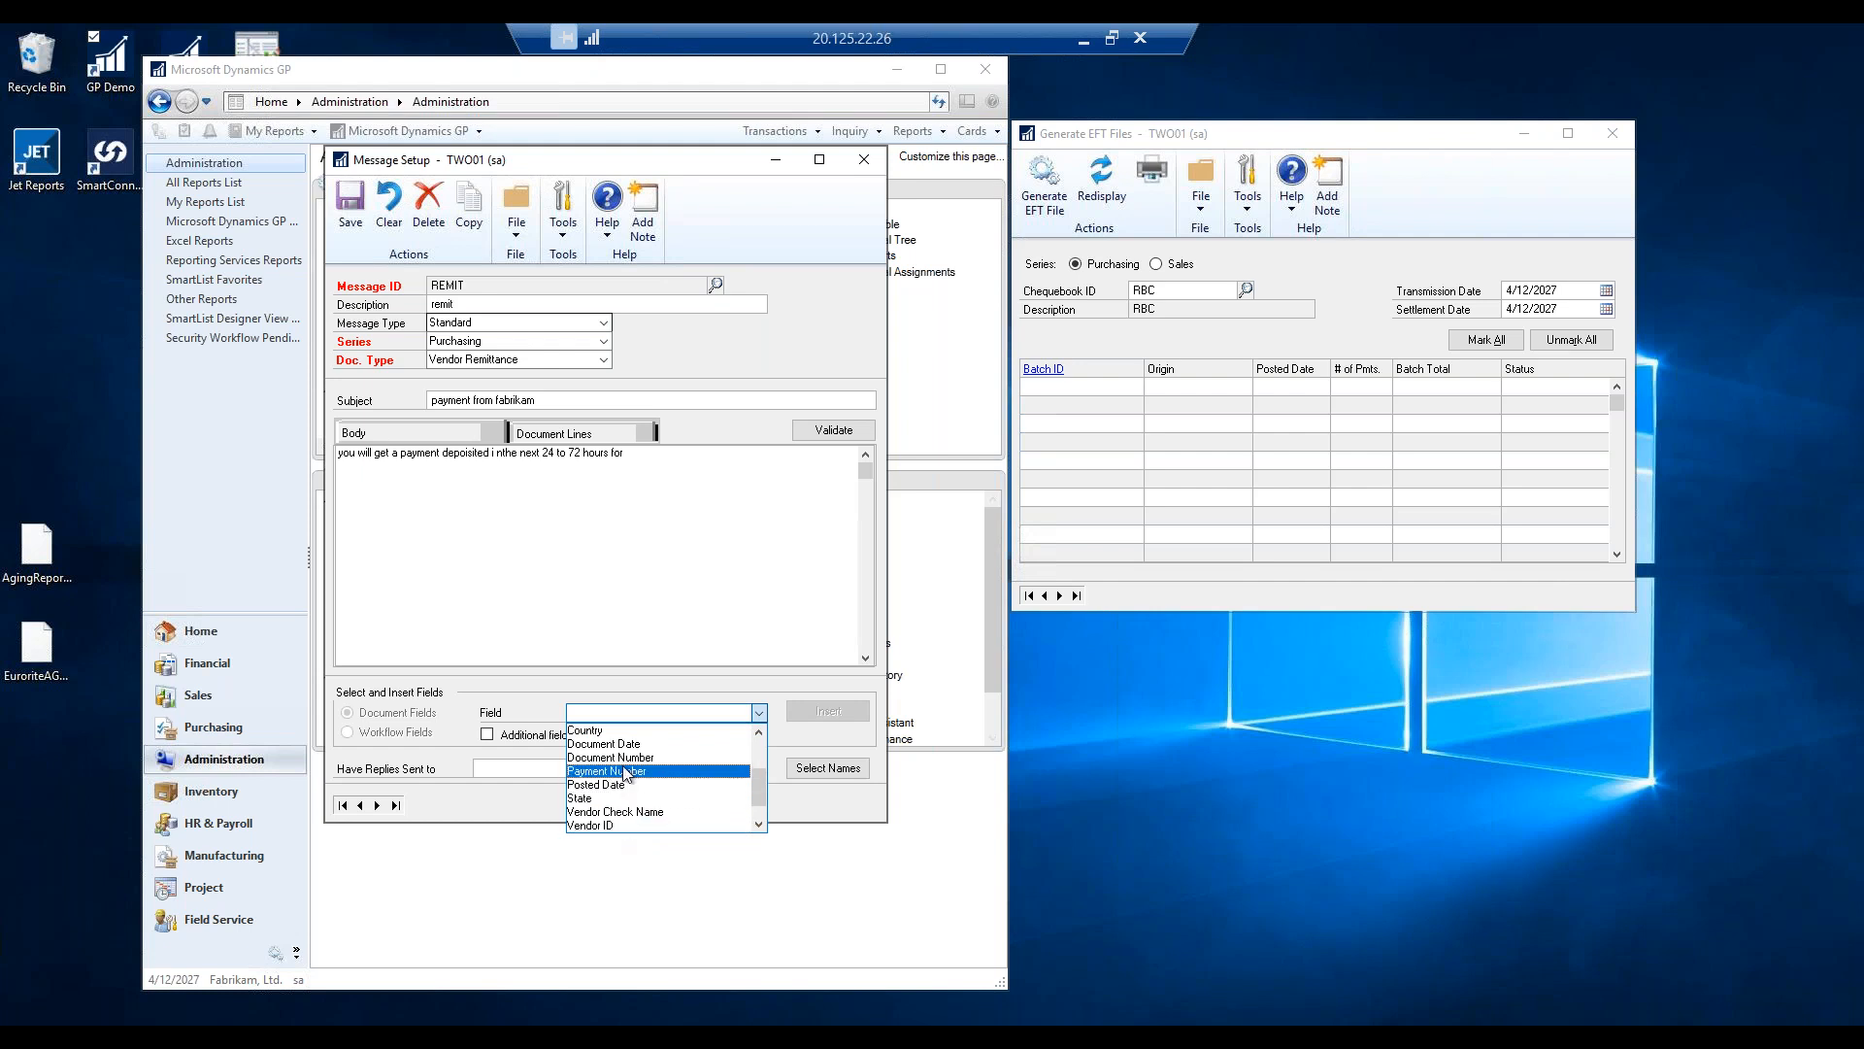
pyautogui.scroll(-1, 643, 791)
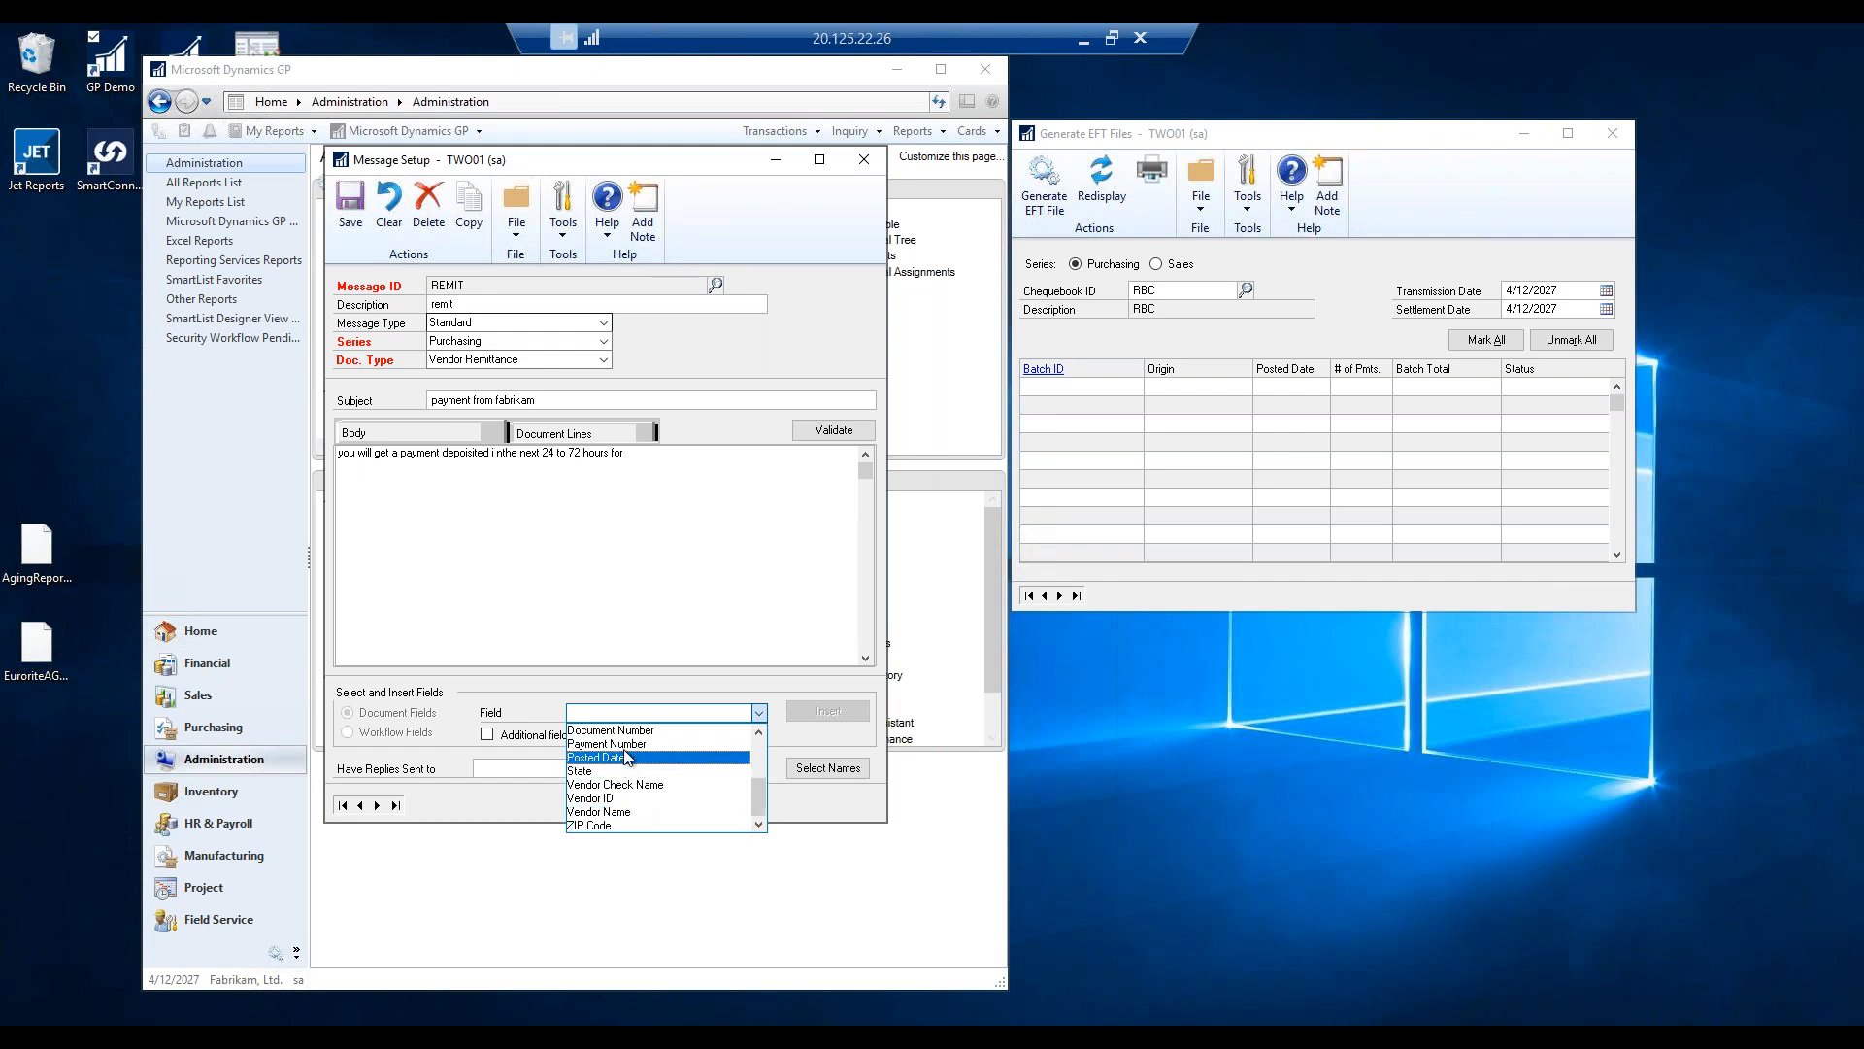
pyautogui.scroll(7, 758, 738)
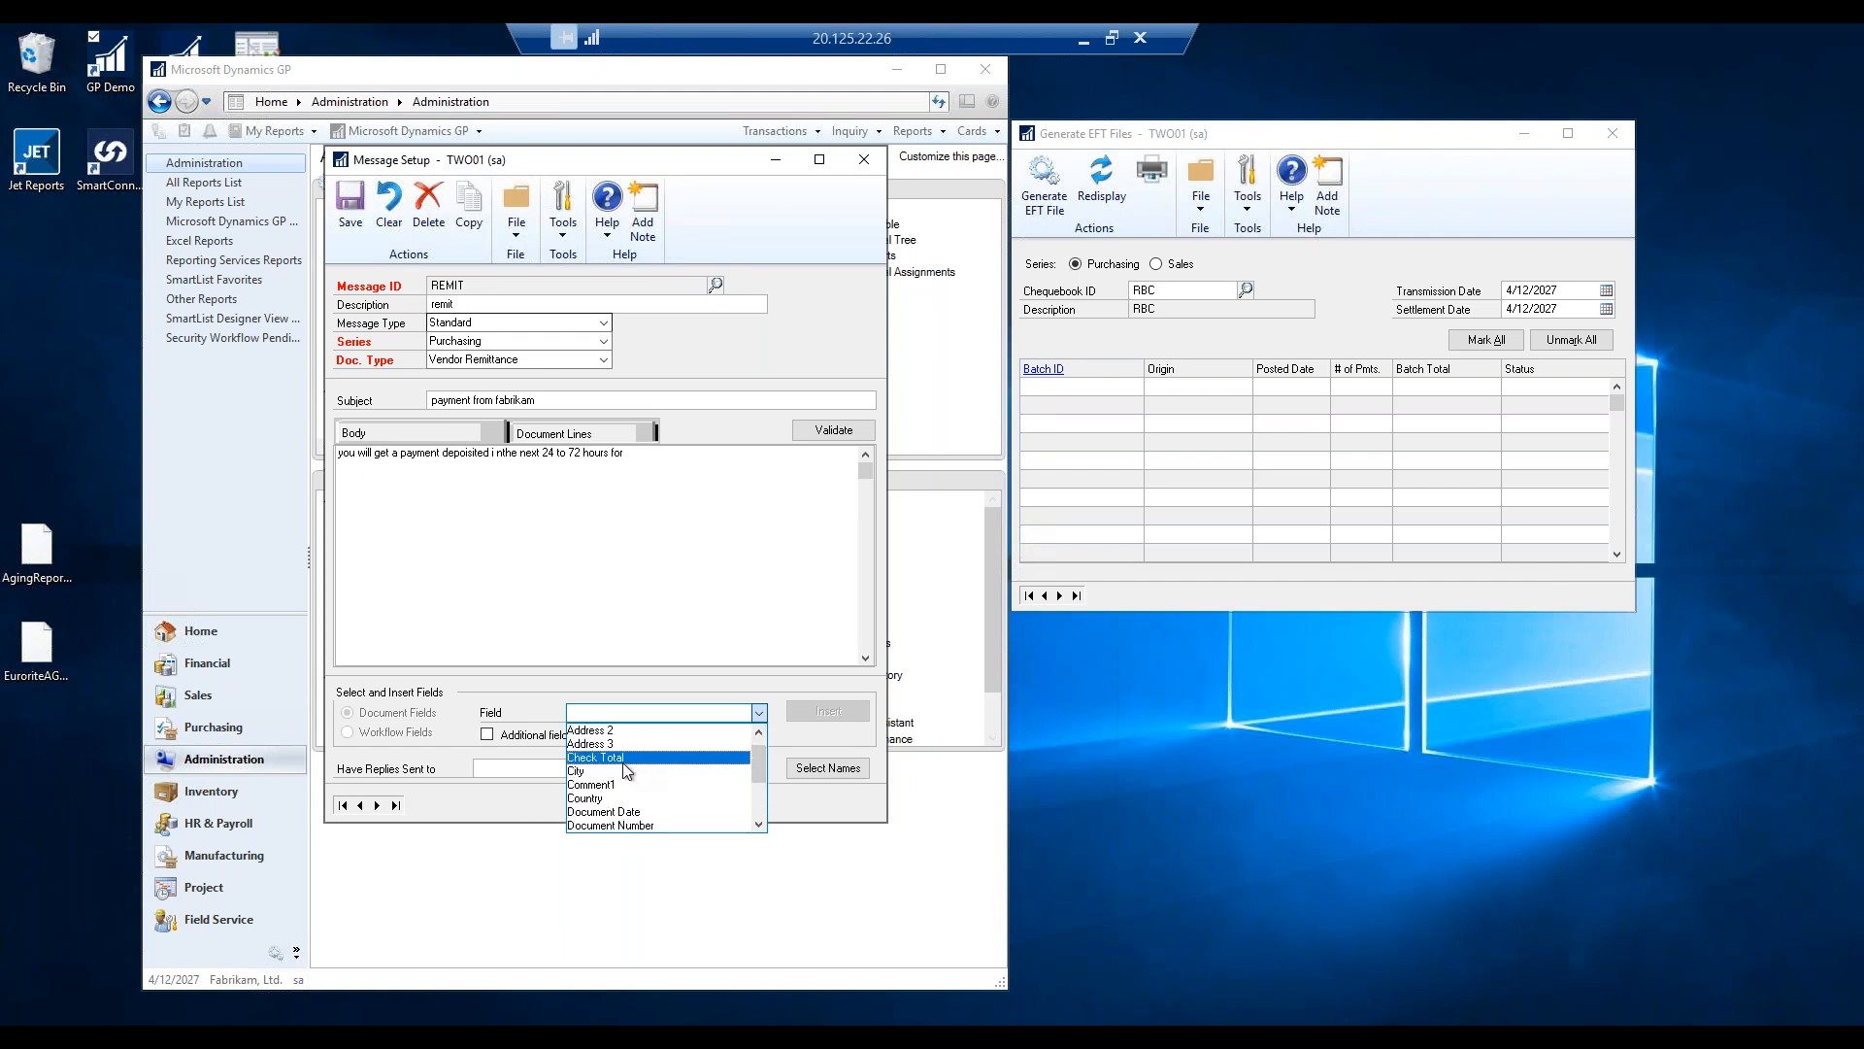
pyautogui.click(612, 757)
pyautogui.click(825, 710)
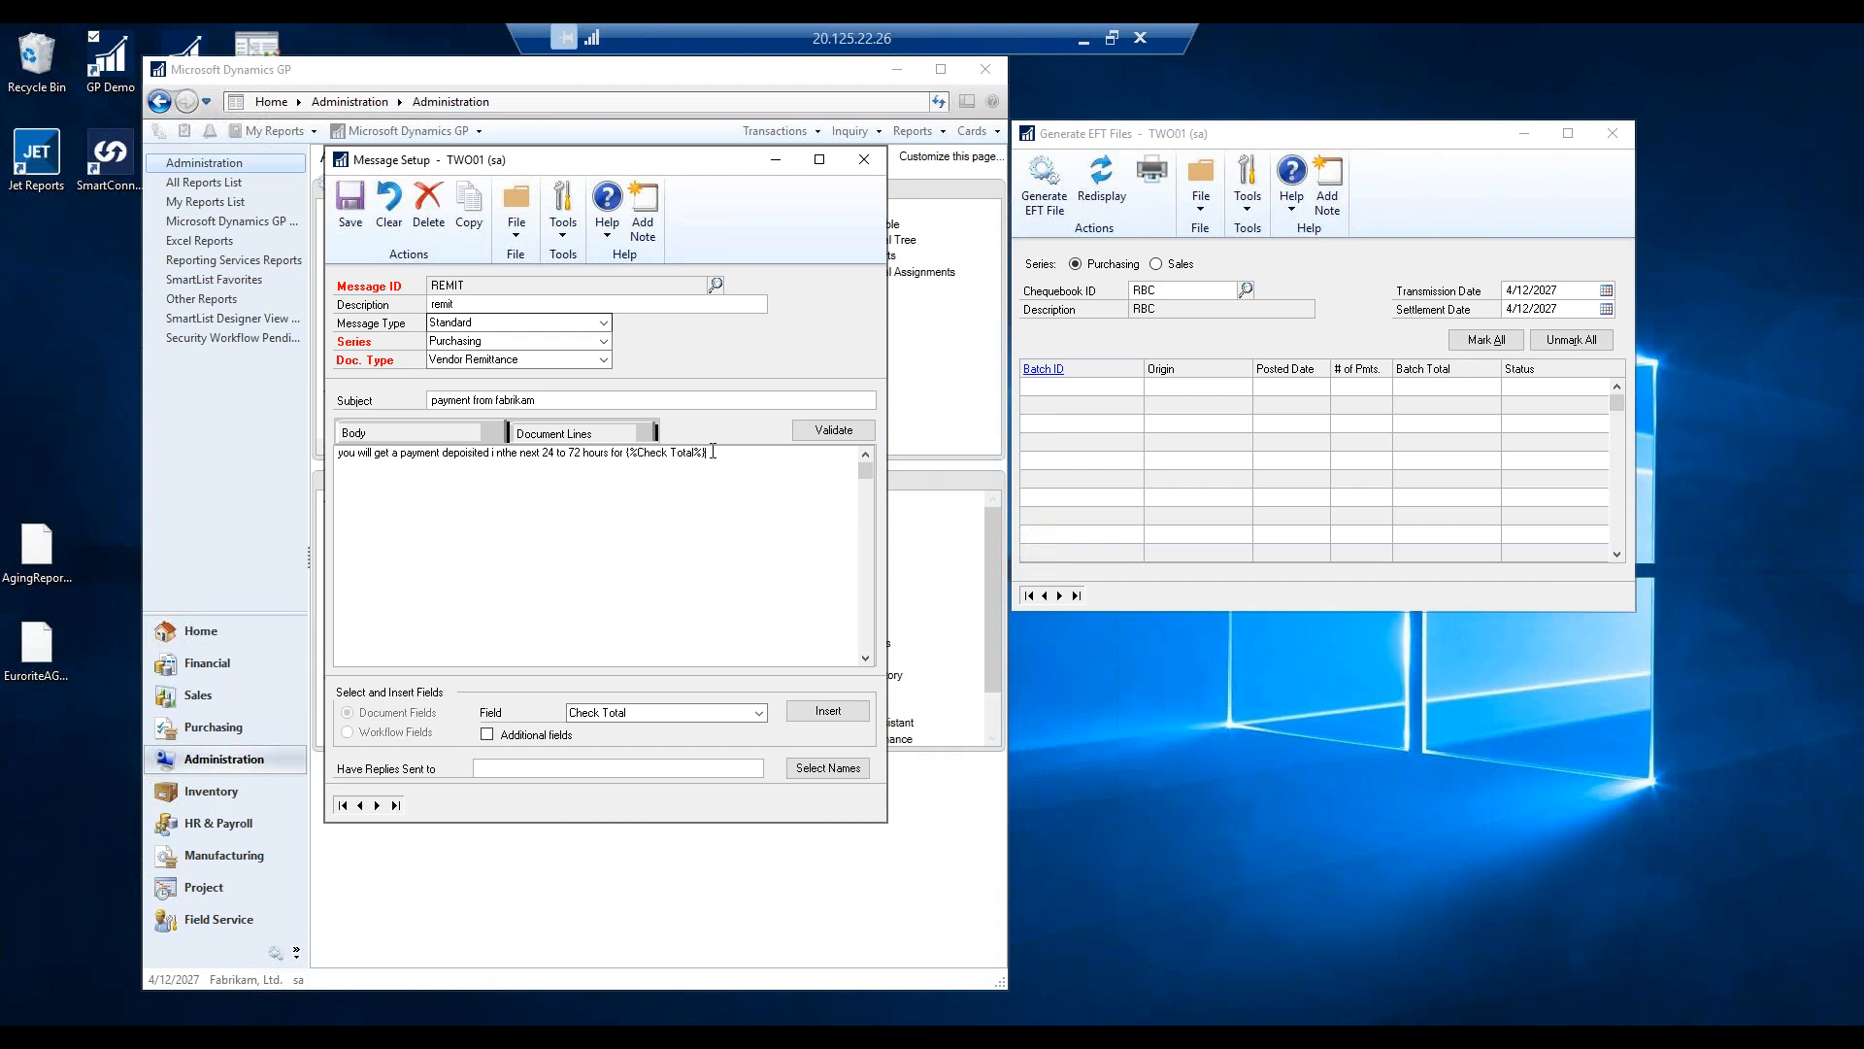
pyautogui.write('thnaks you')
pyautogui.write('ingy')
# Save the REMIT message, then dismiss the Exchange log-on prompt and the MAPI server error.
pyautogui.click(352, 199)
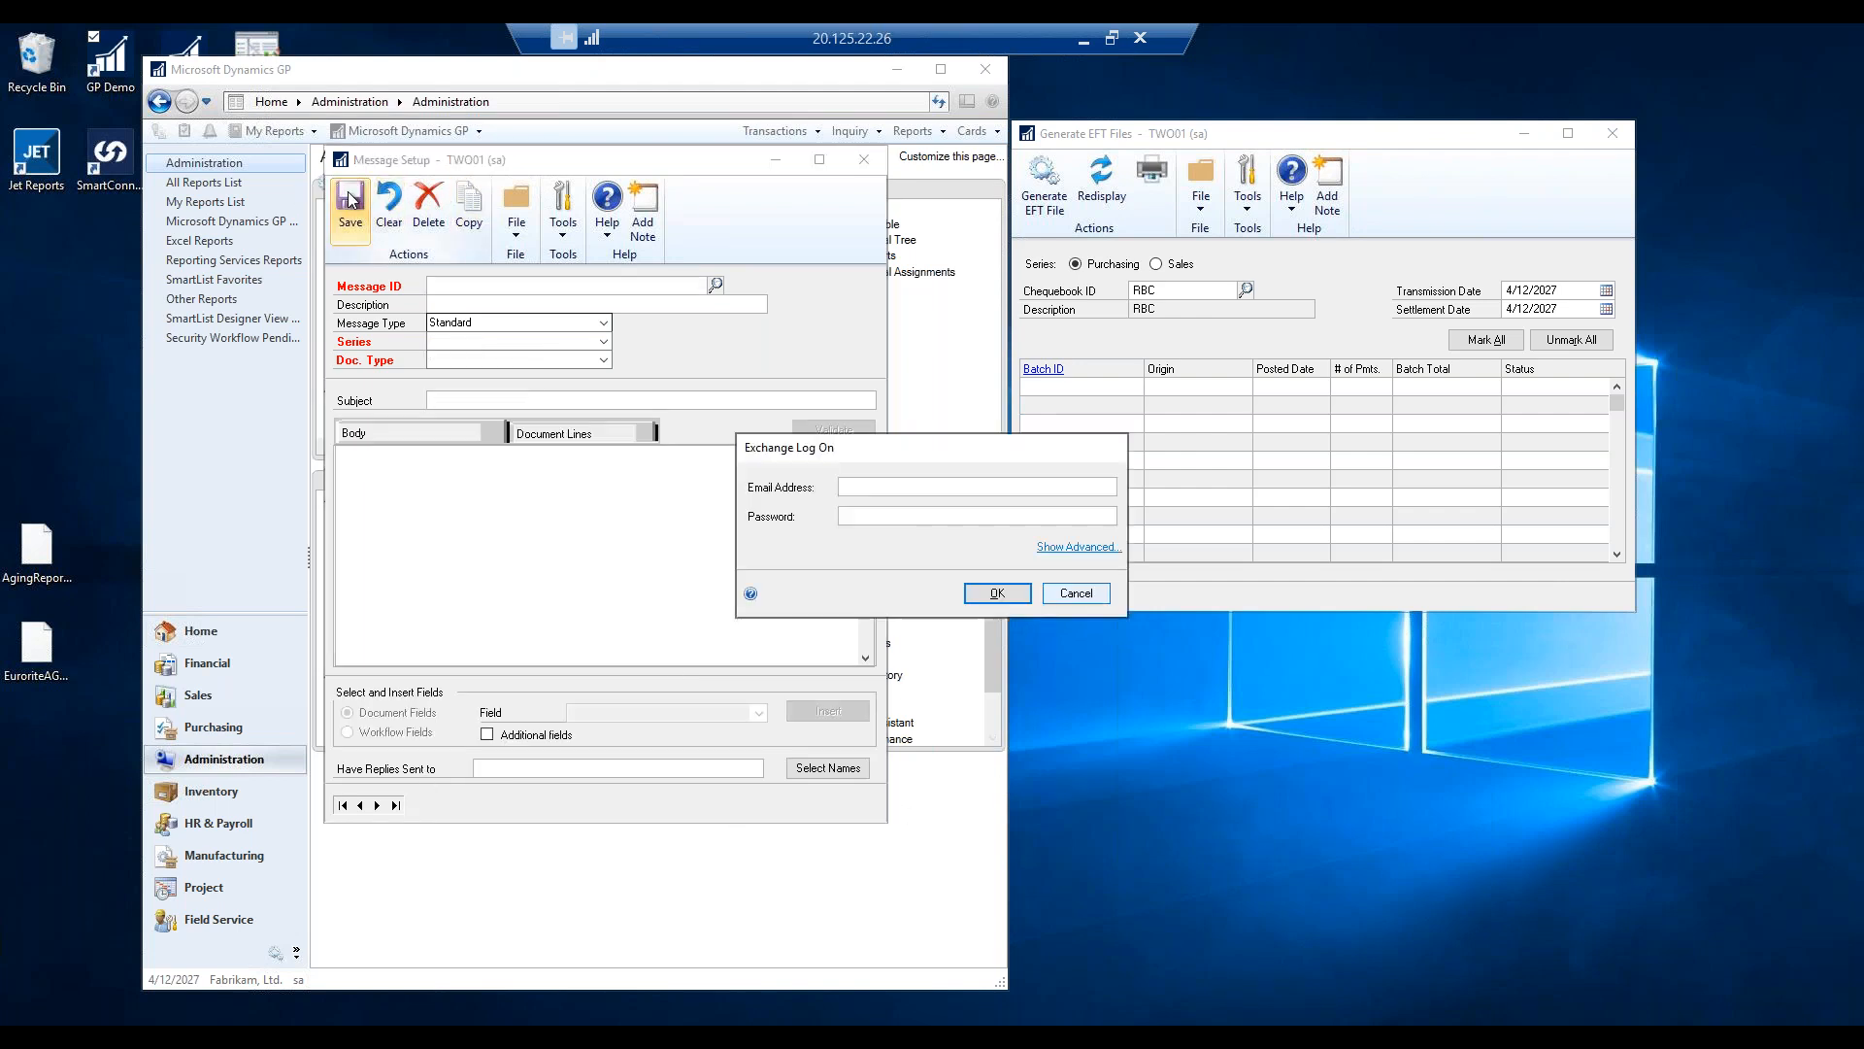
pyautogui.click(1076, 594)
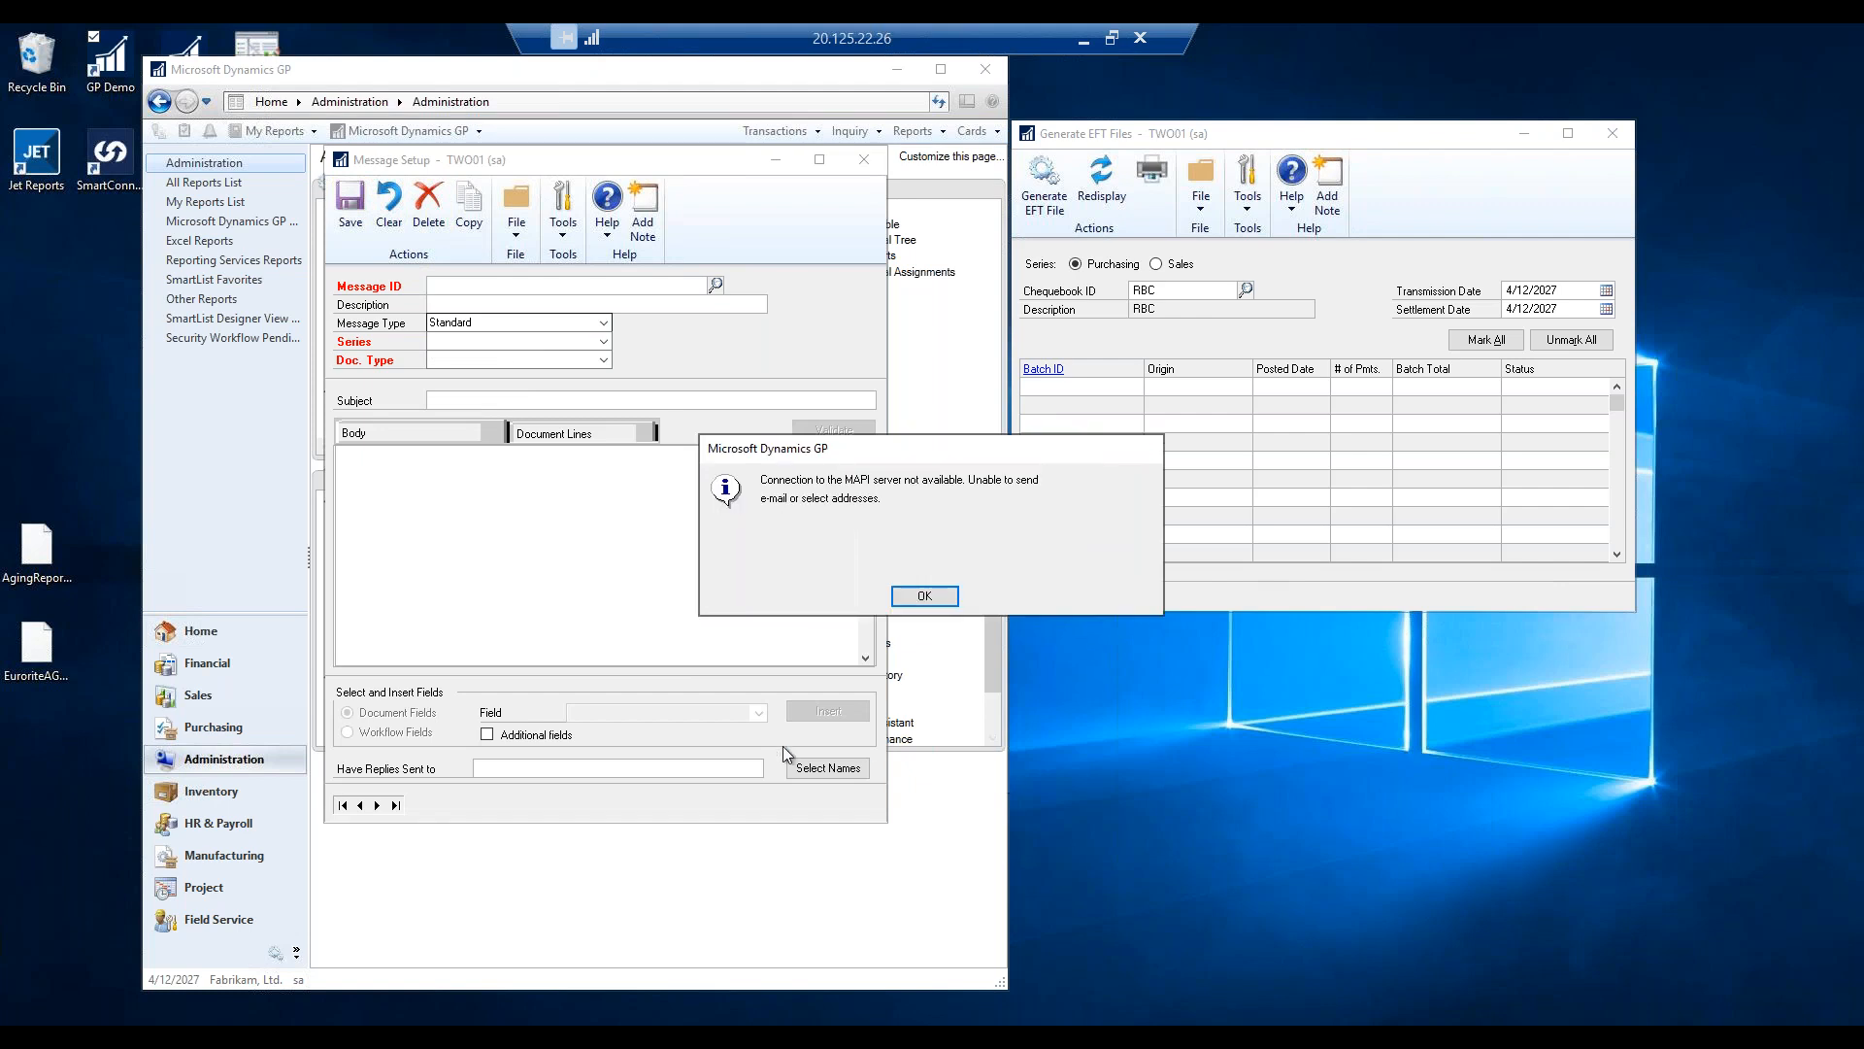
pyautogui.click(922, 594)
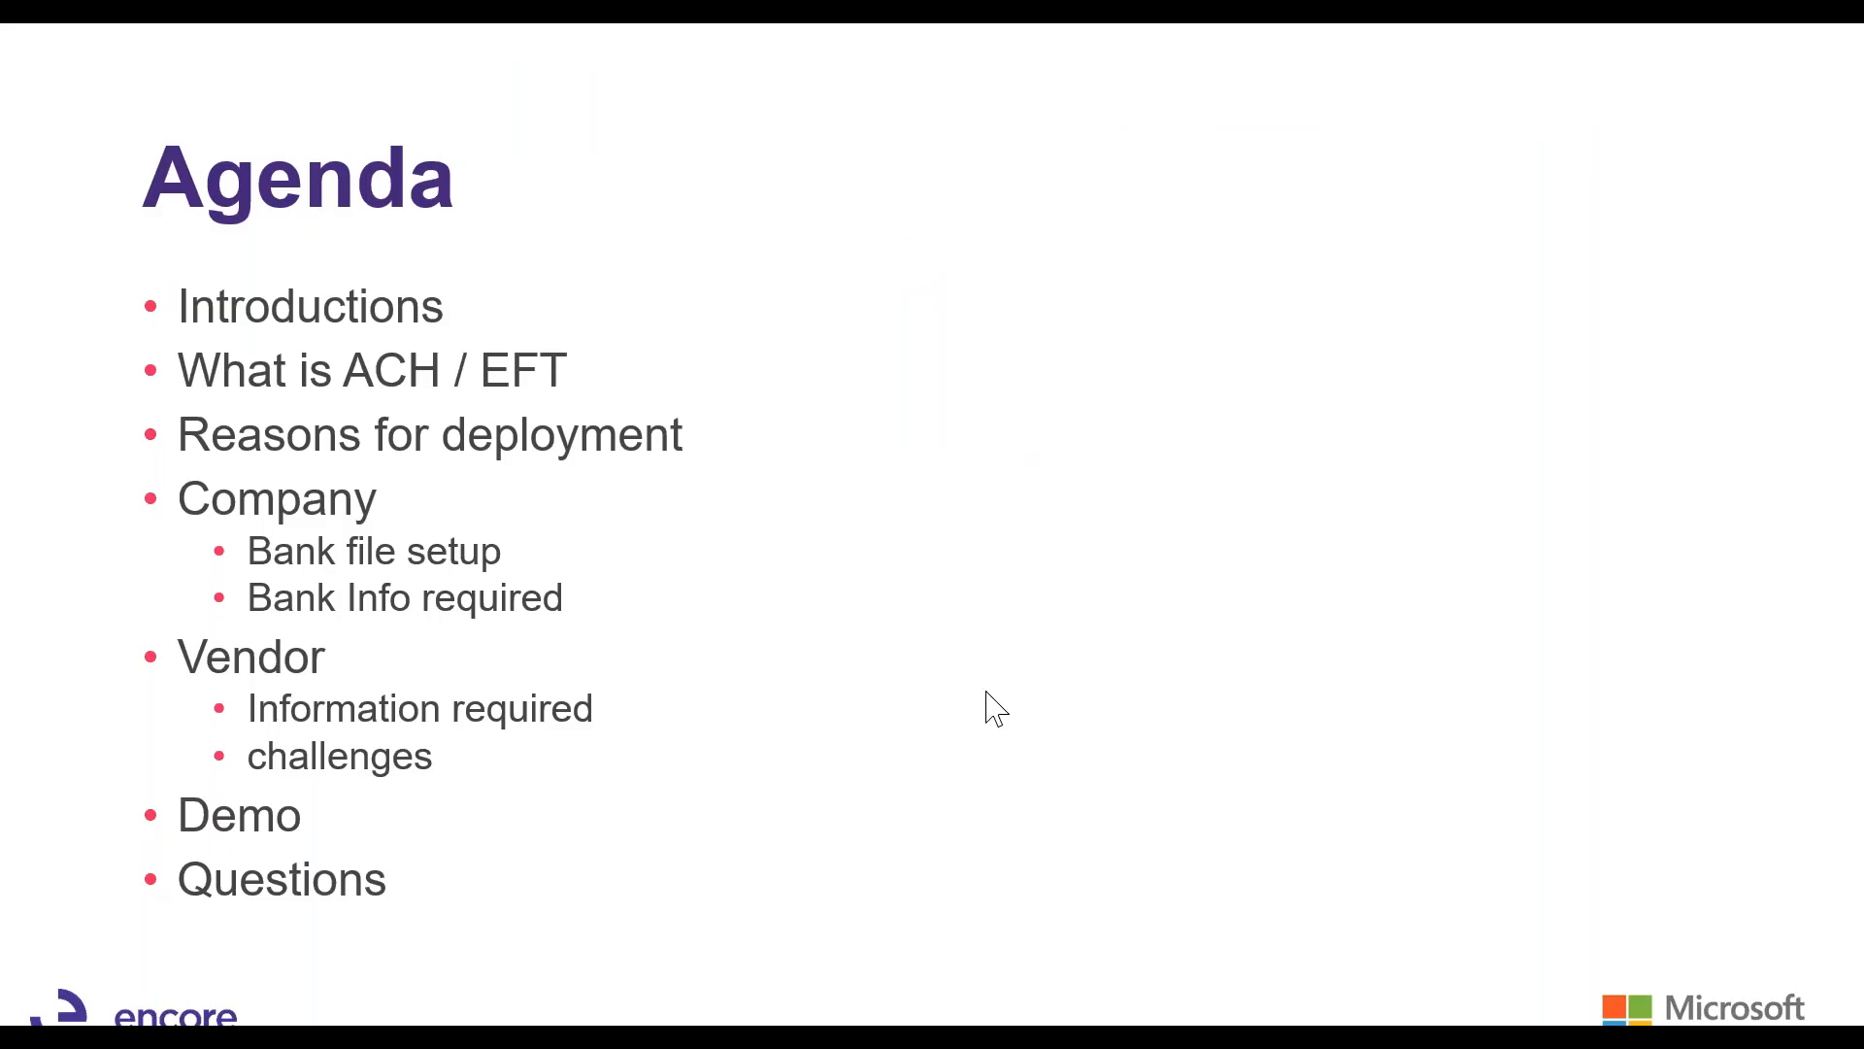
# Advance the slideshow to the 'Setting up ACH and EFT in Dynamics GP' Demo slide.
pyautogui.click(939, 640)
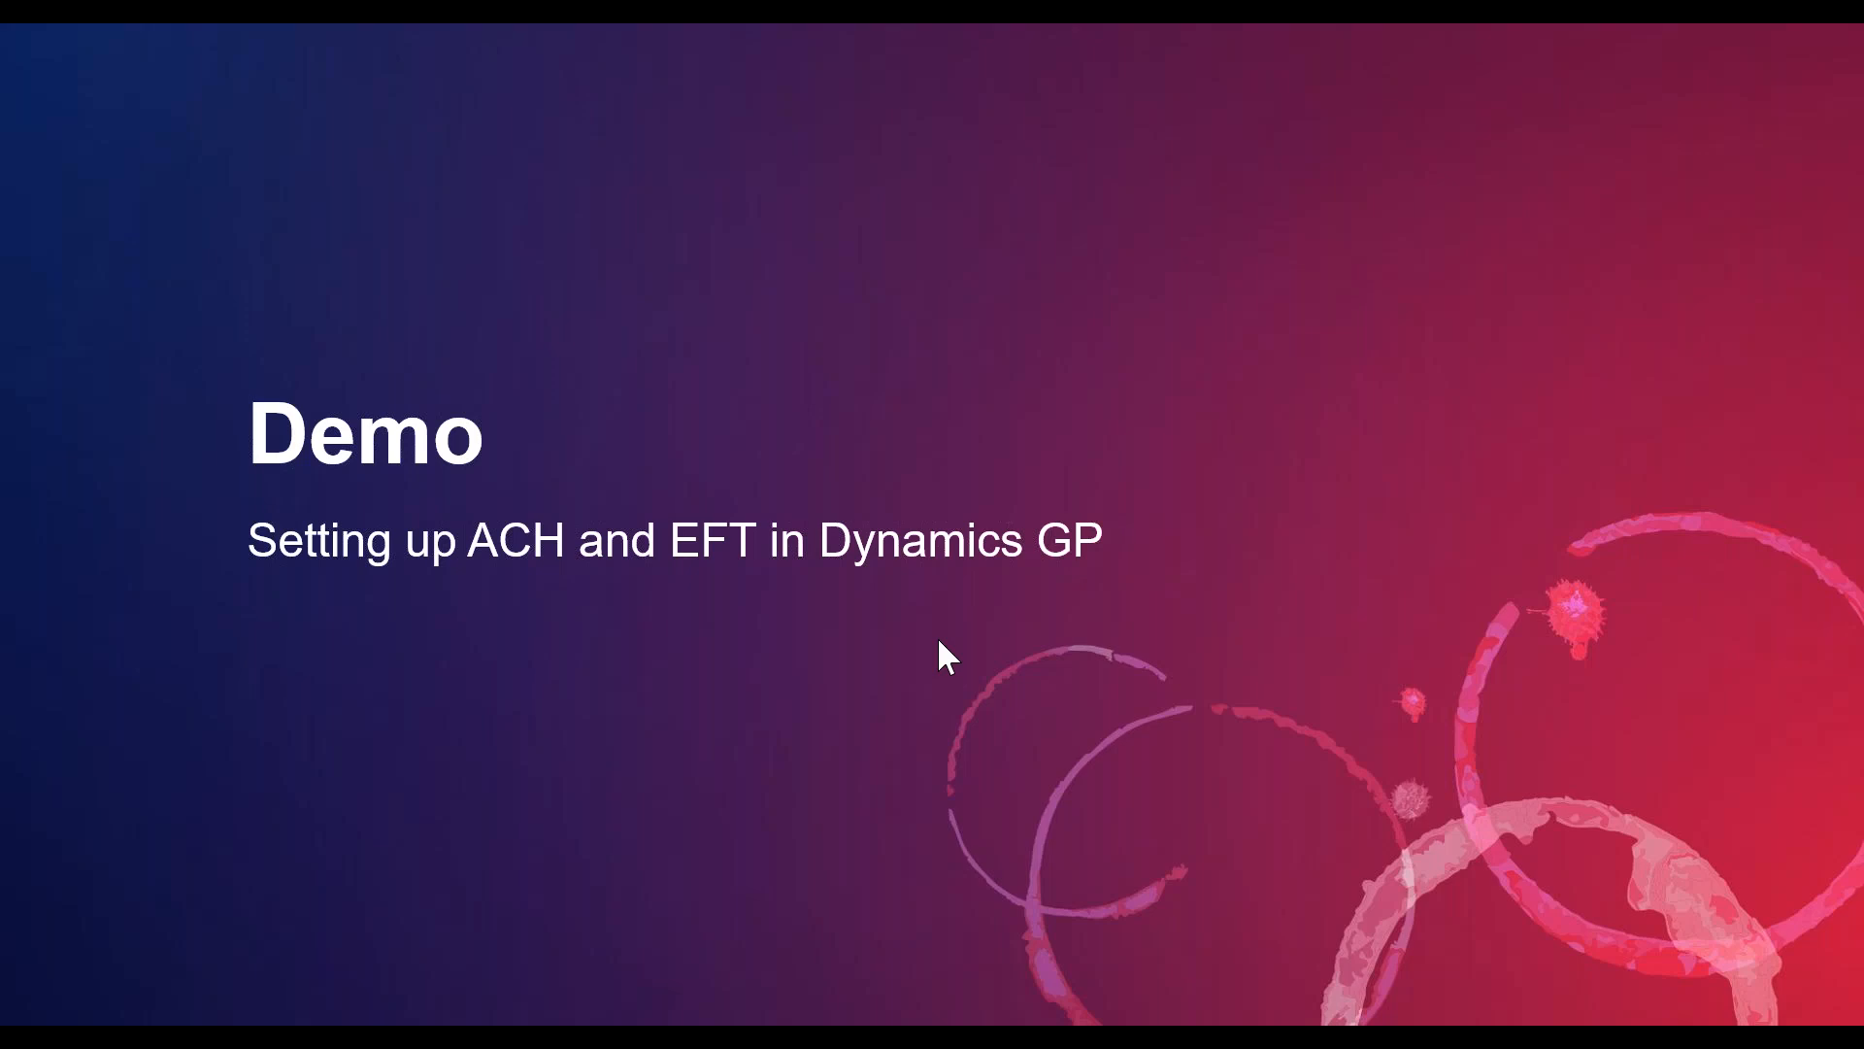
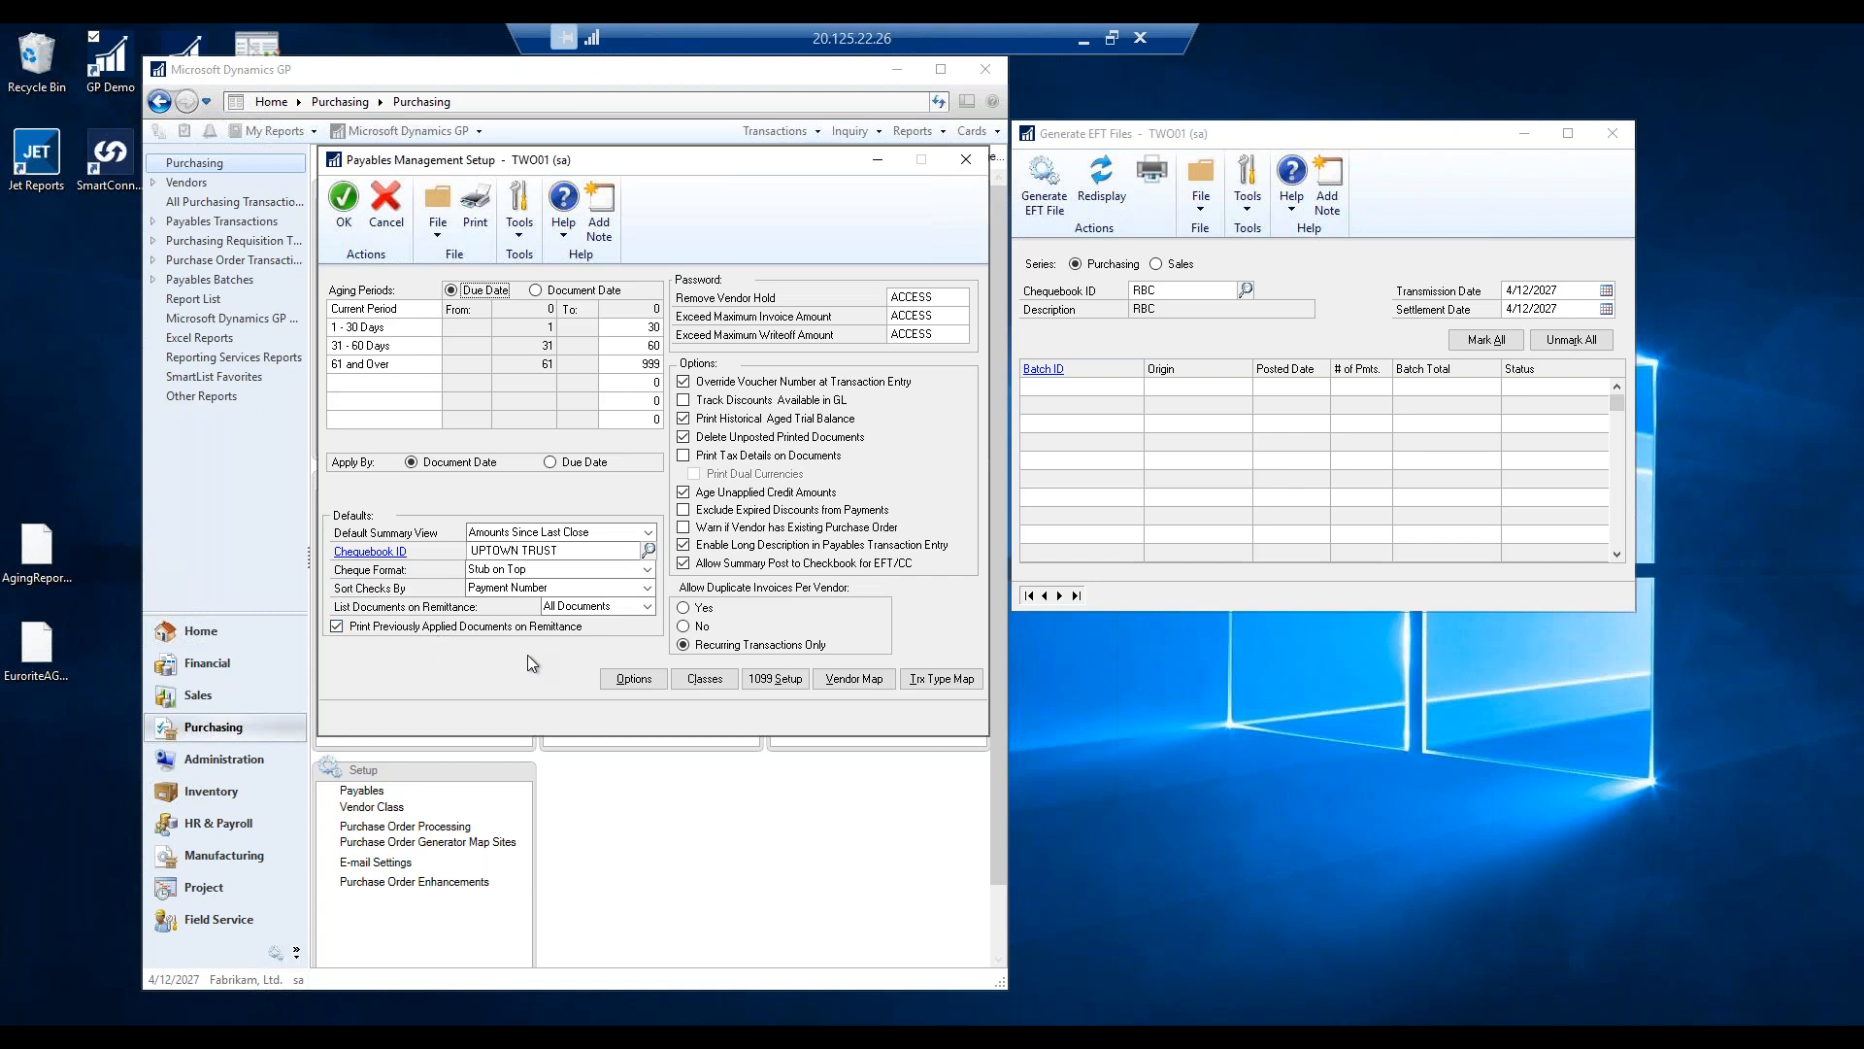
# Leave the payables setup options unchanged and keep All Documents listed on remittance.
pyautogui.click(627, 680)
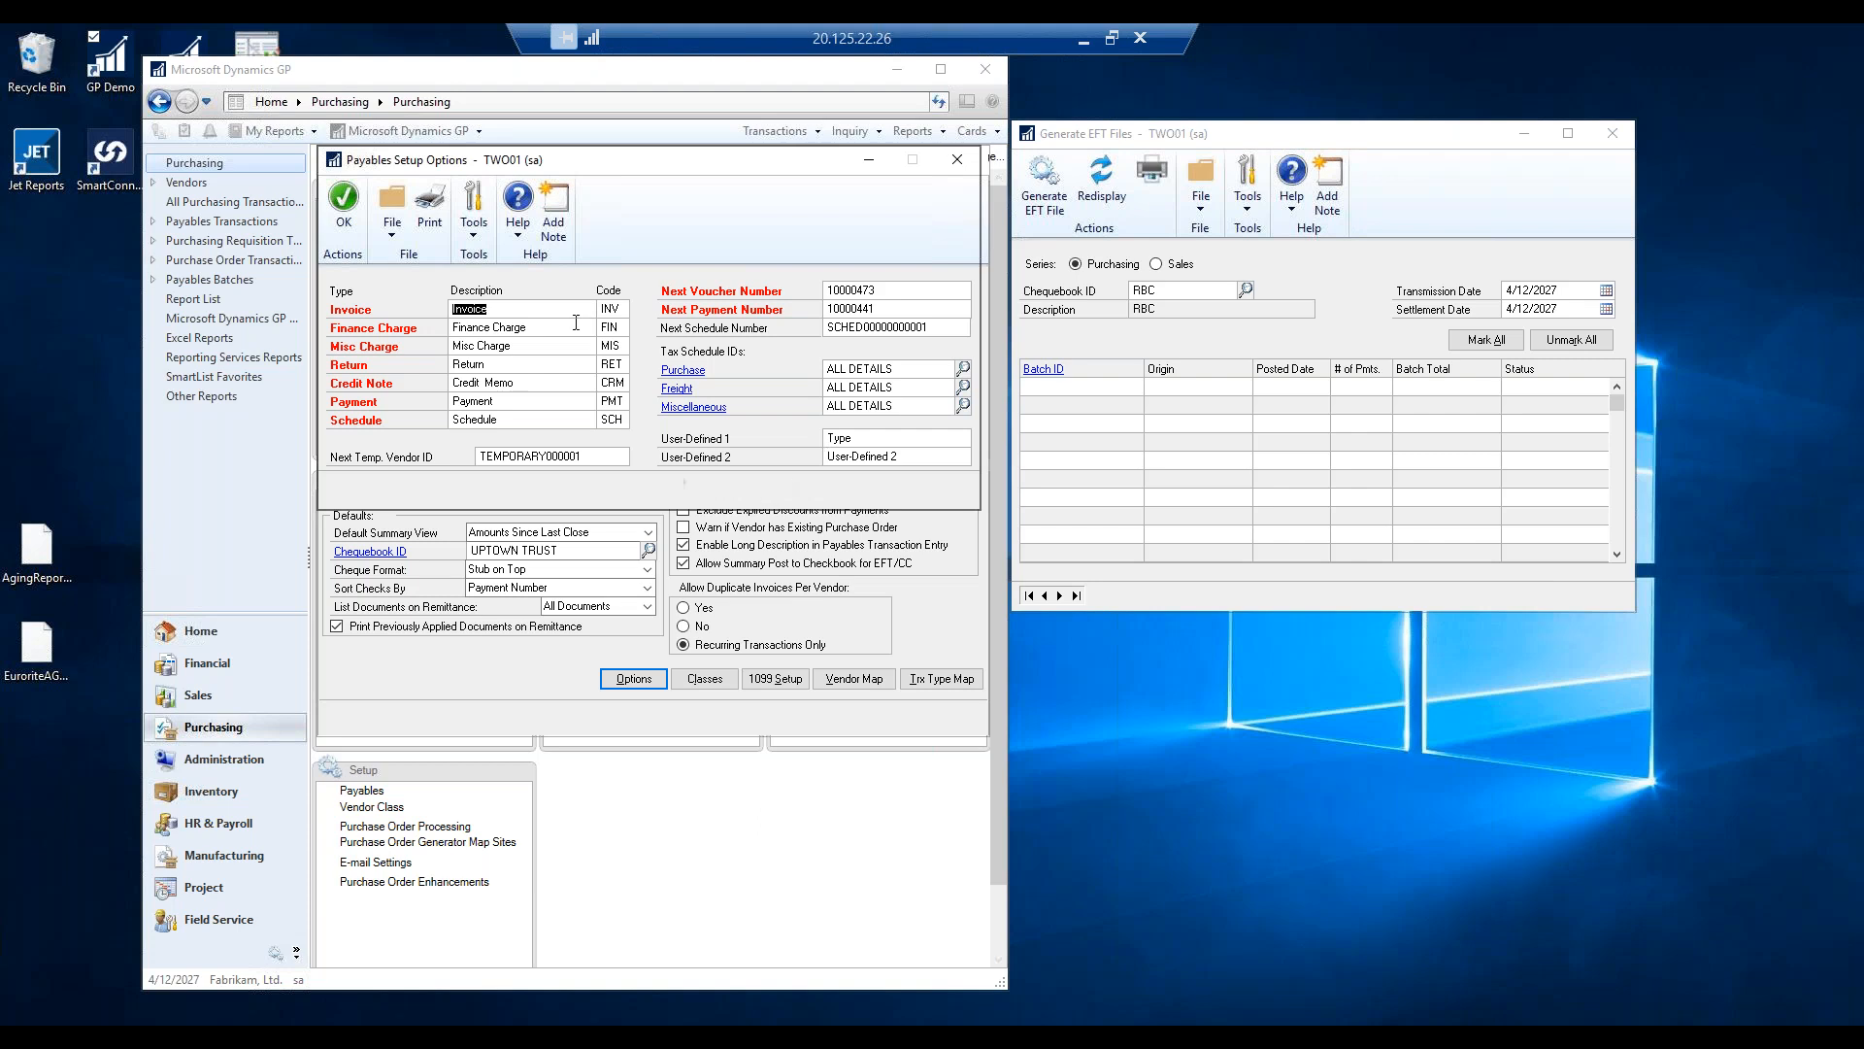
pyautogui.click(957, 159)
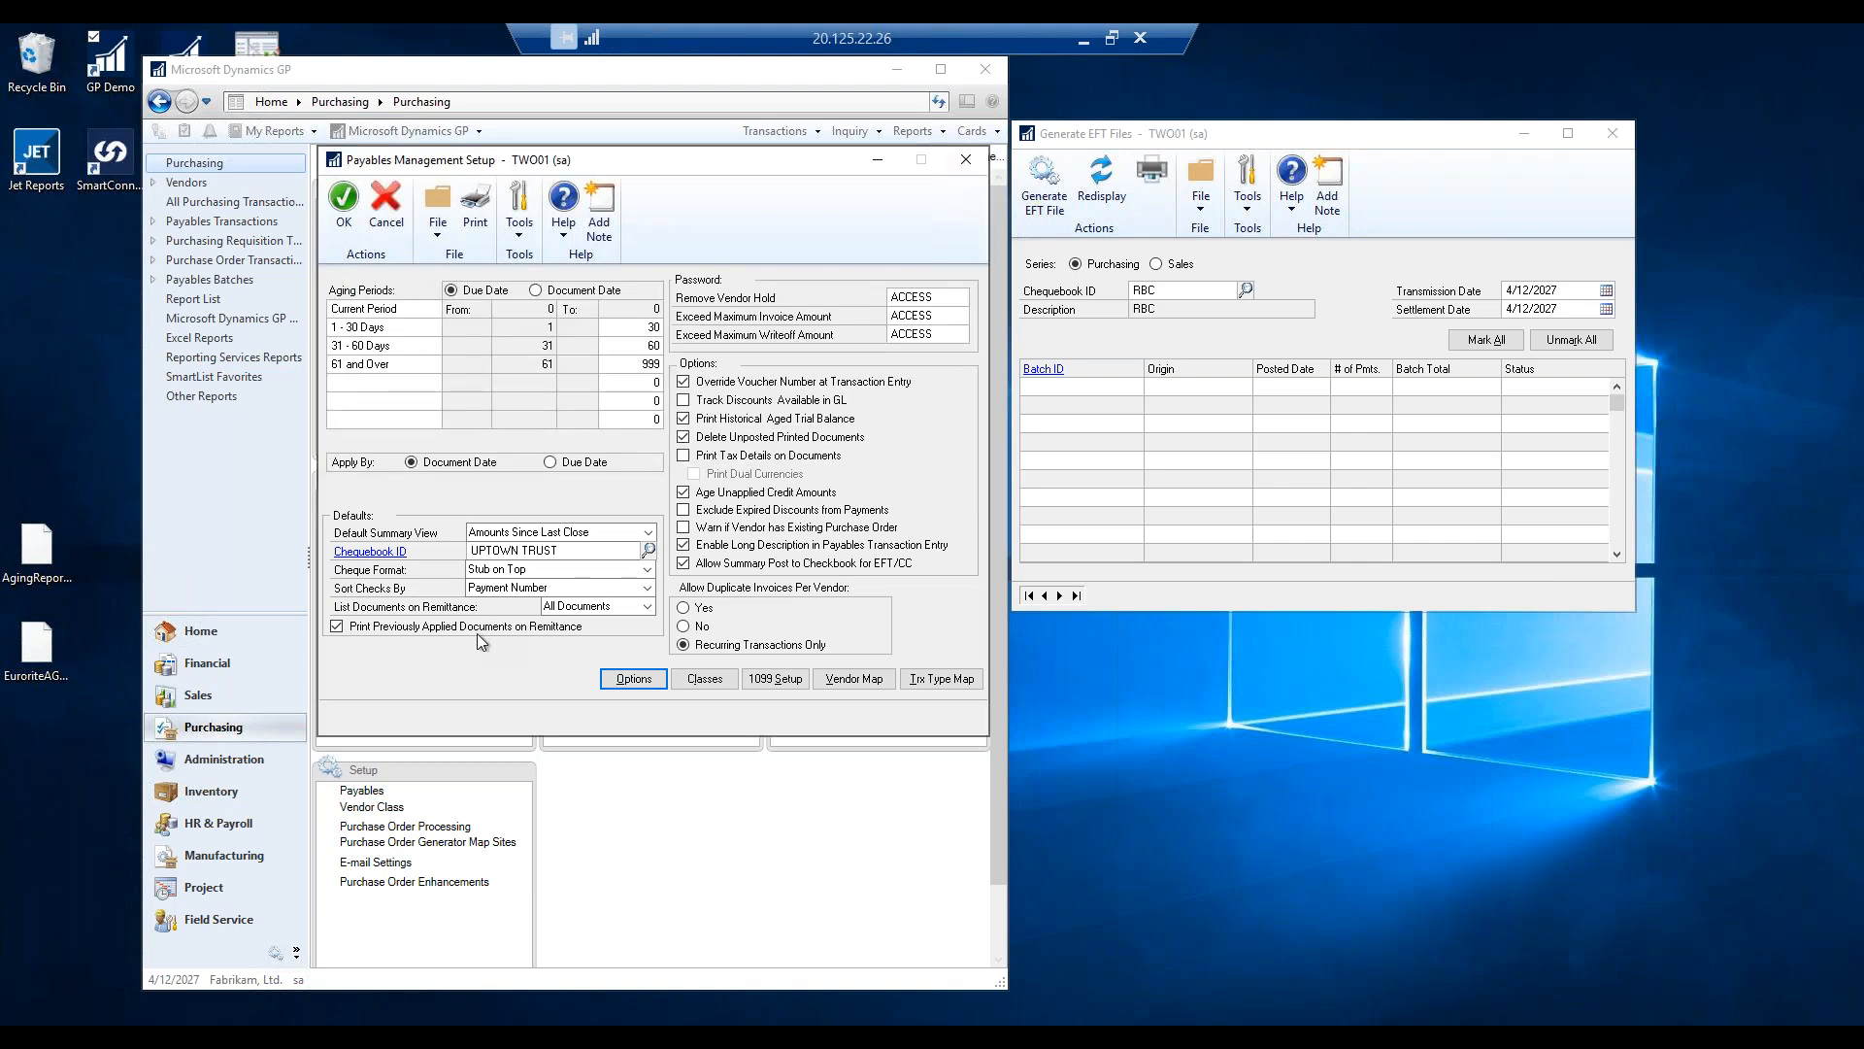
pyautogui.click(572, 606)
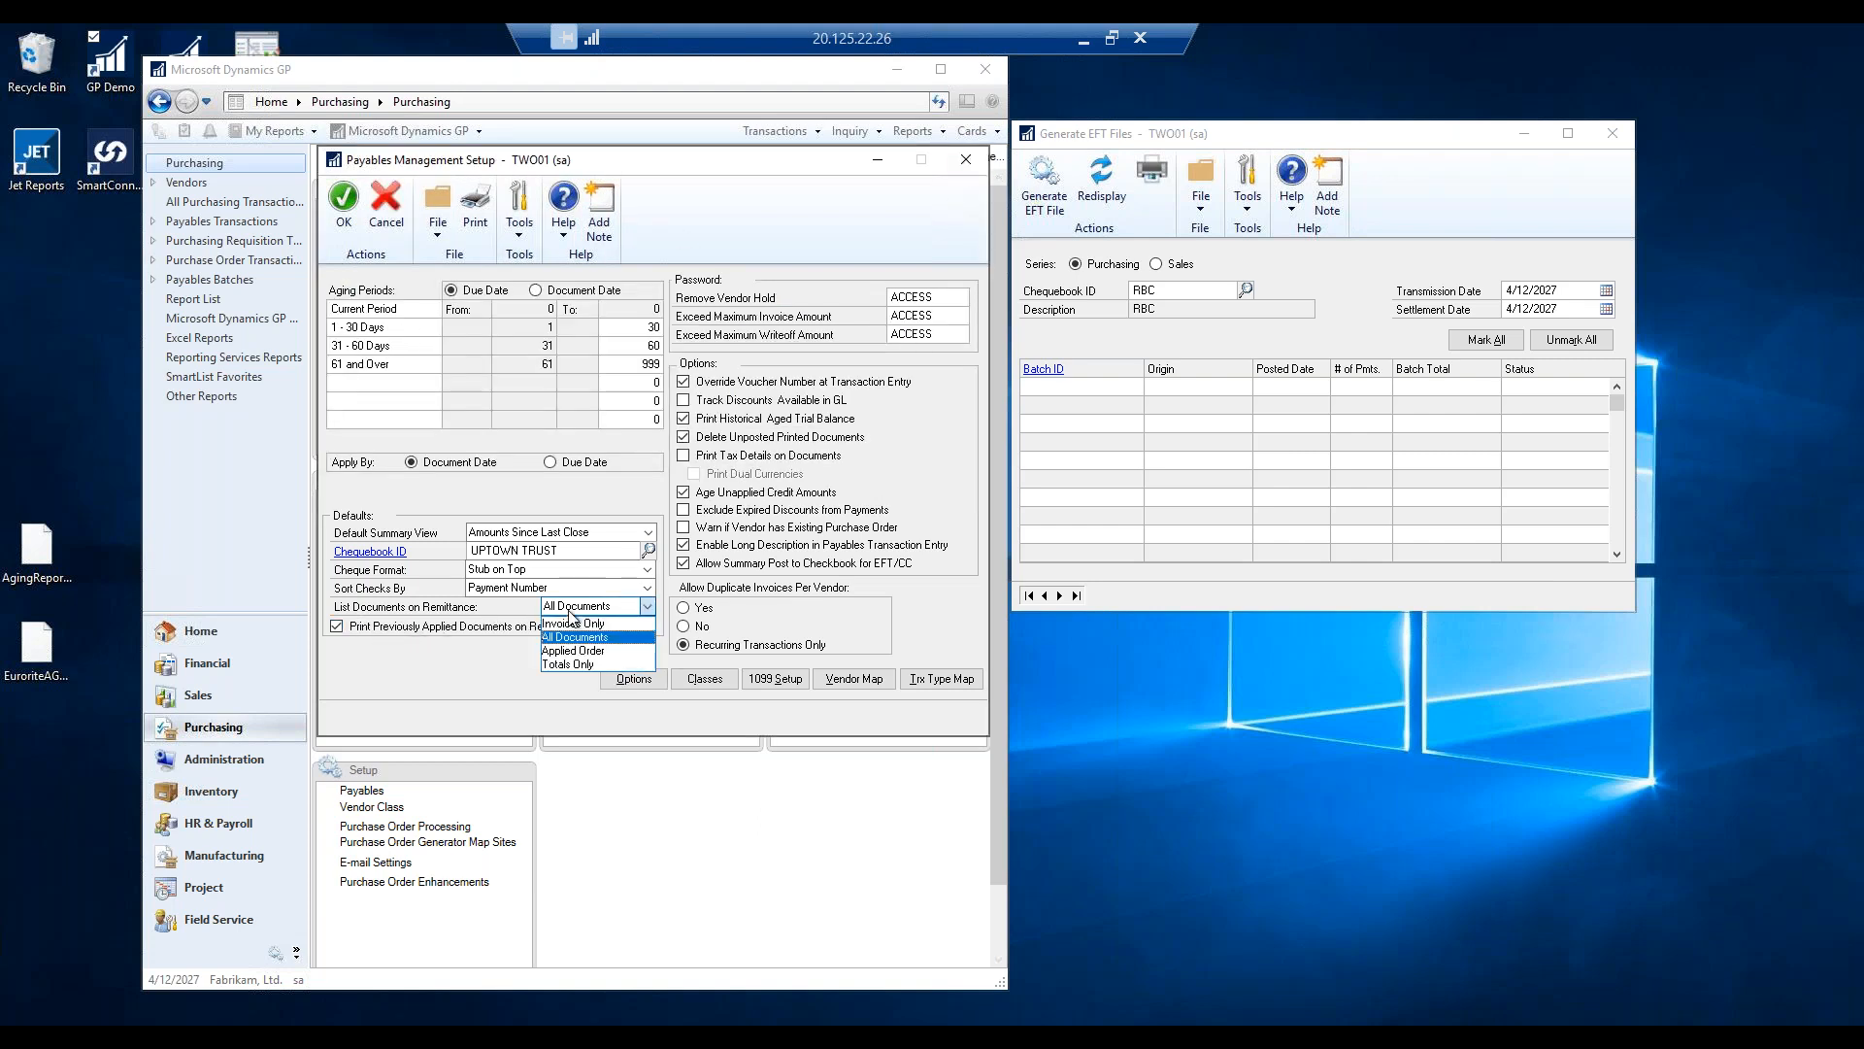
pyautogui.click(420, 613)
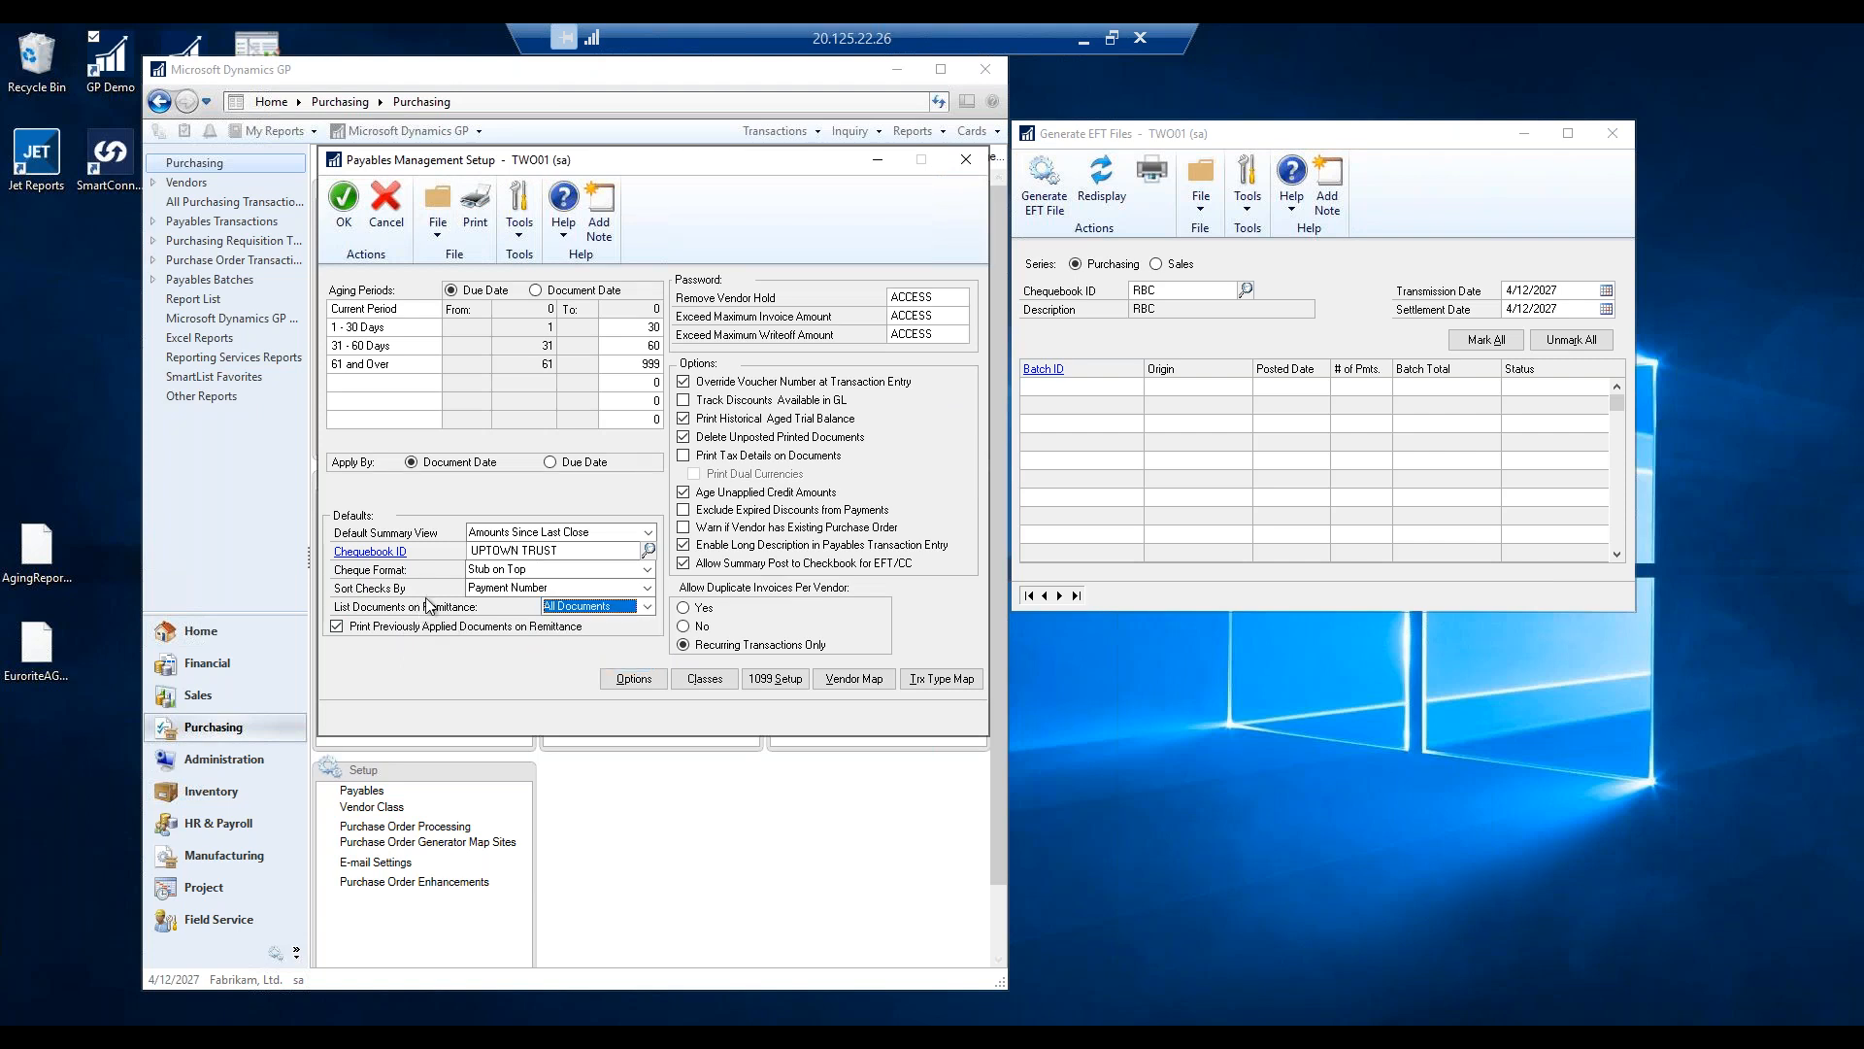
# Keep cheques sorted by Payment Number and move the setup form aside.
pyautogui.click(500, 596)
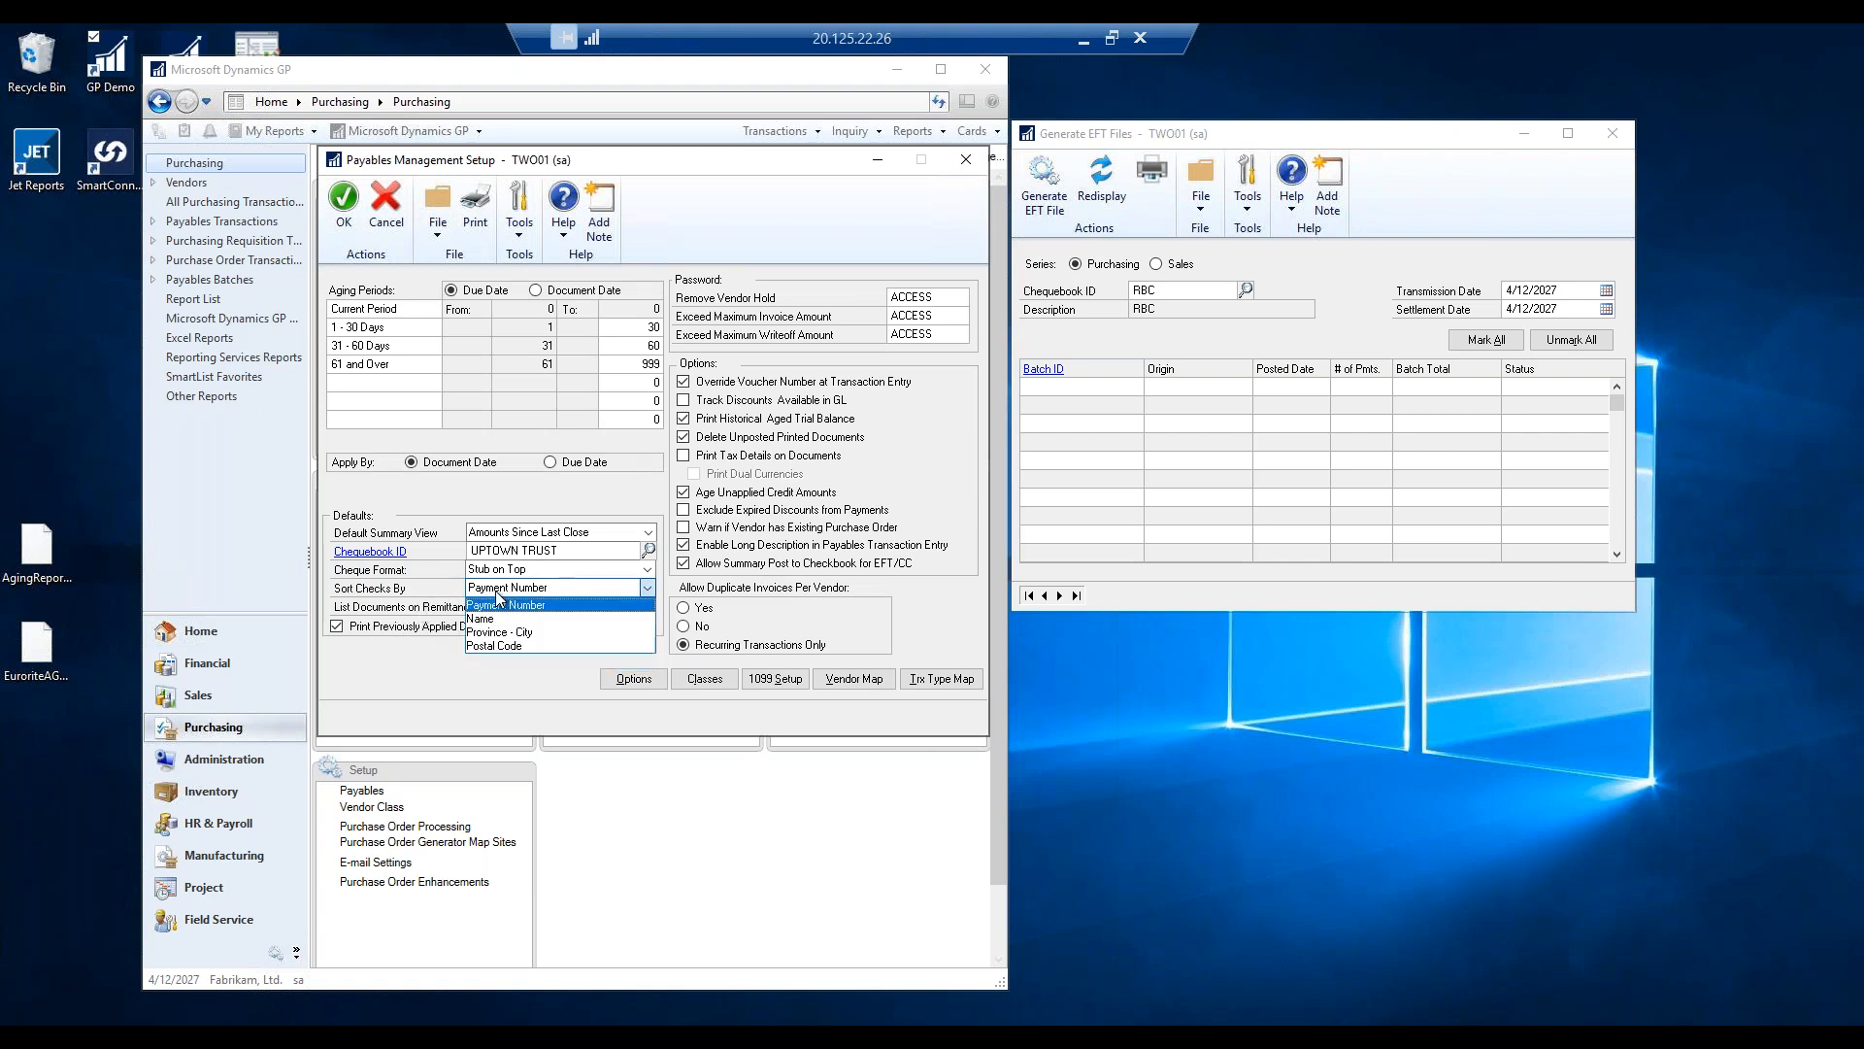
pyautogui.click(498, 614)
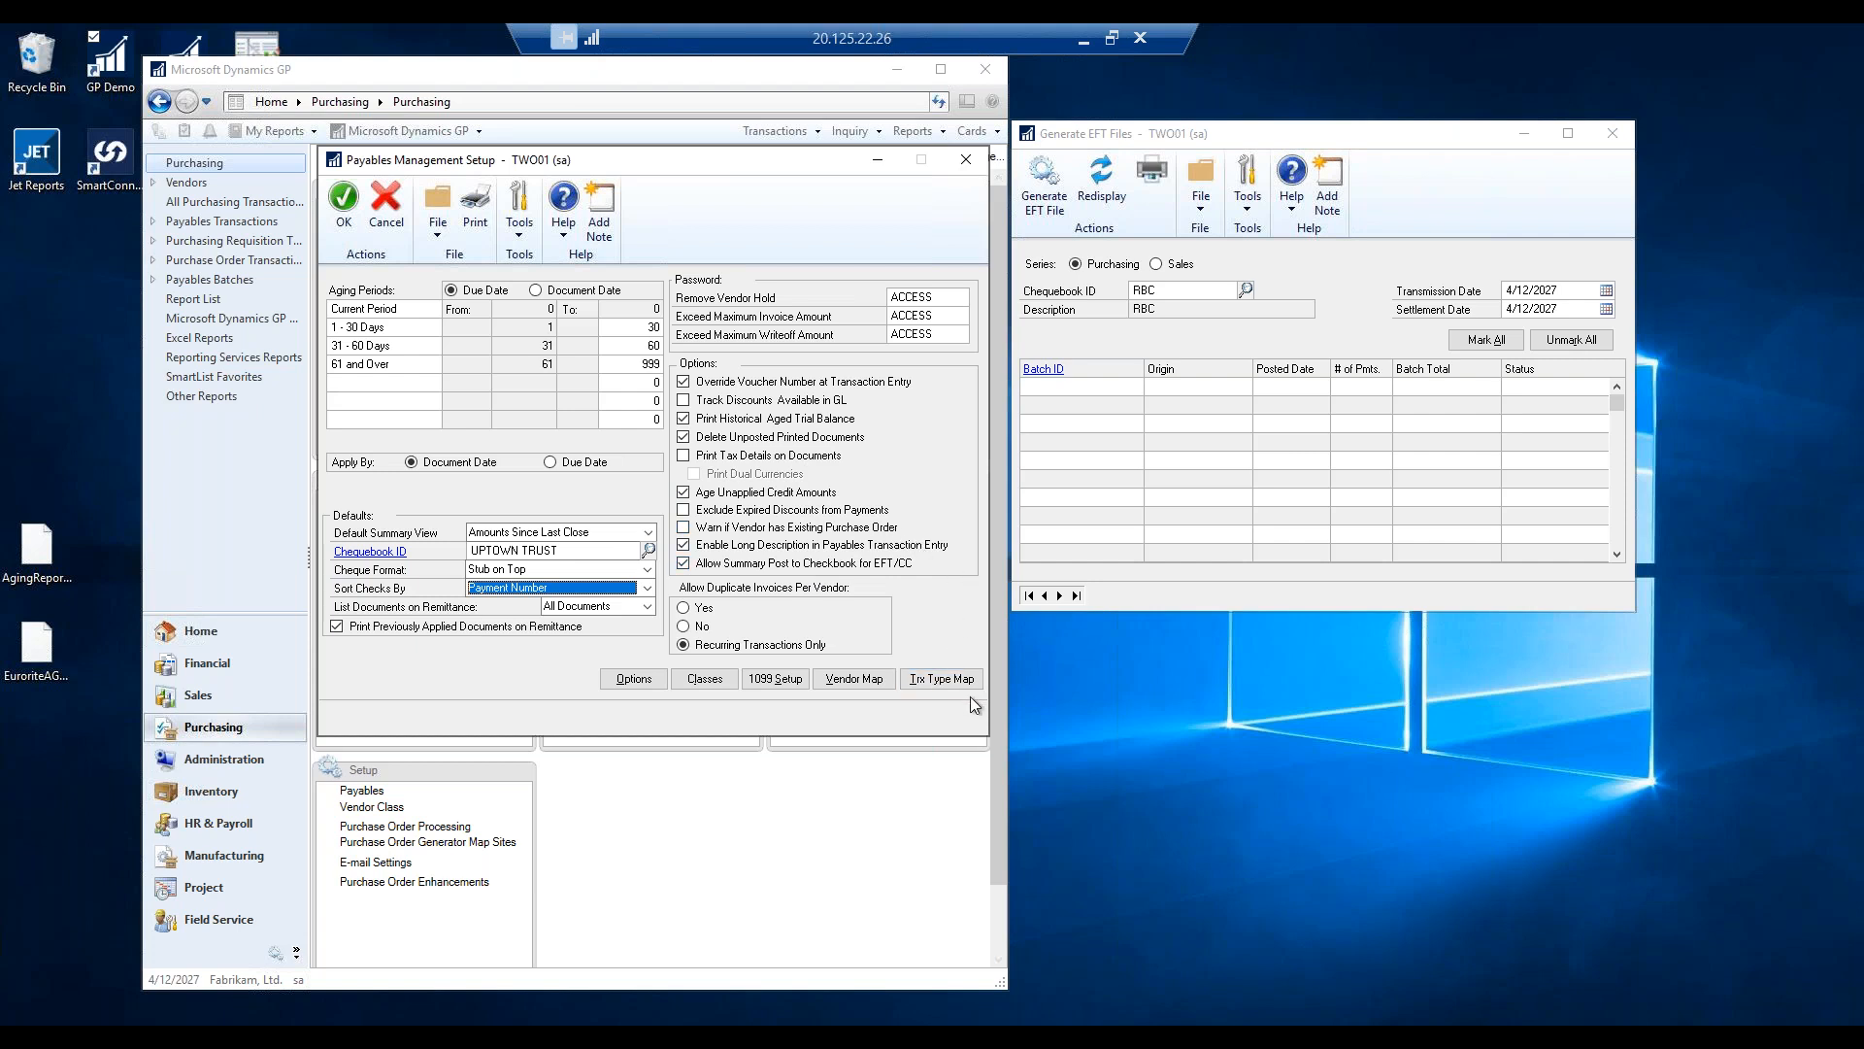
pyautogui.moveTo(743, 167); pyautogui.dragTo(1408, 197)
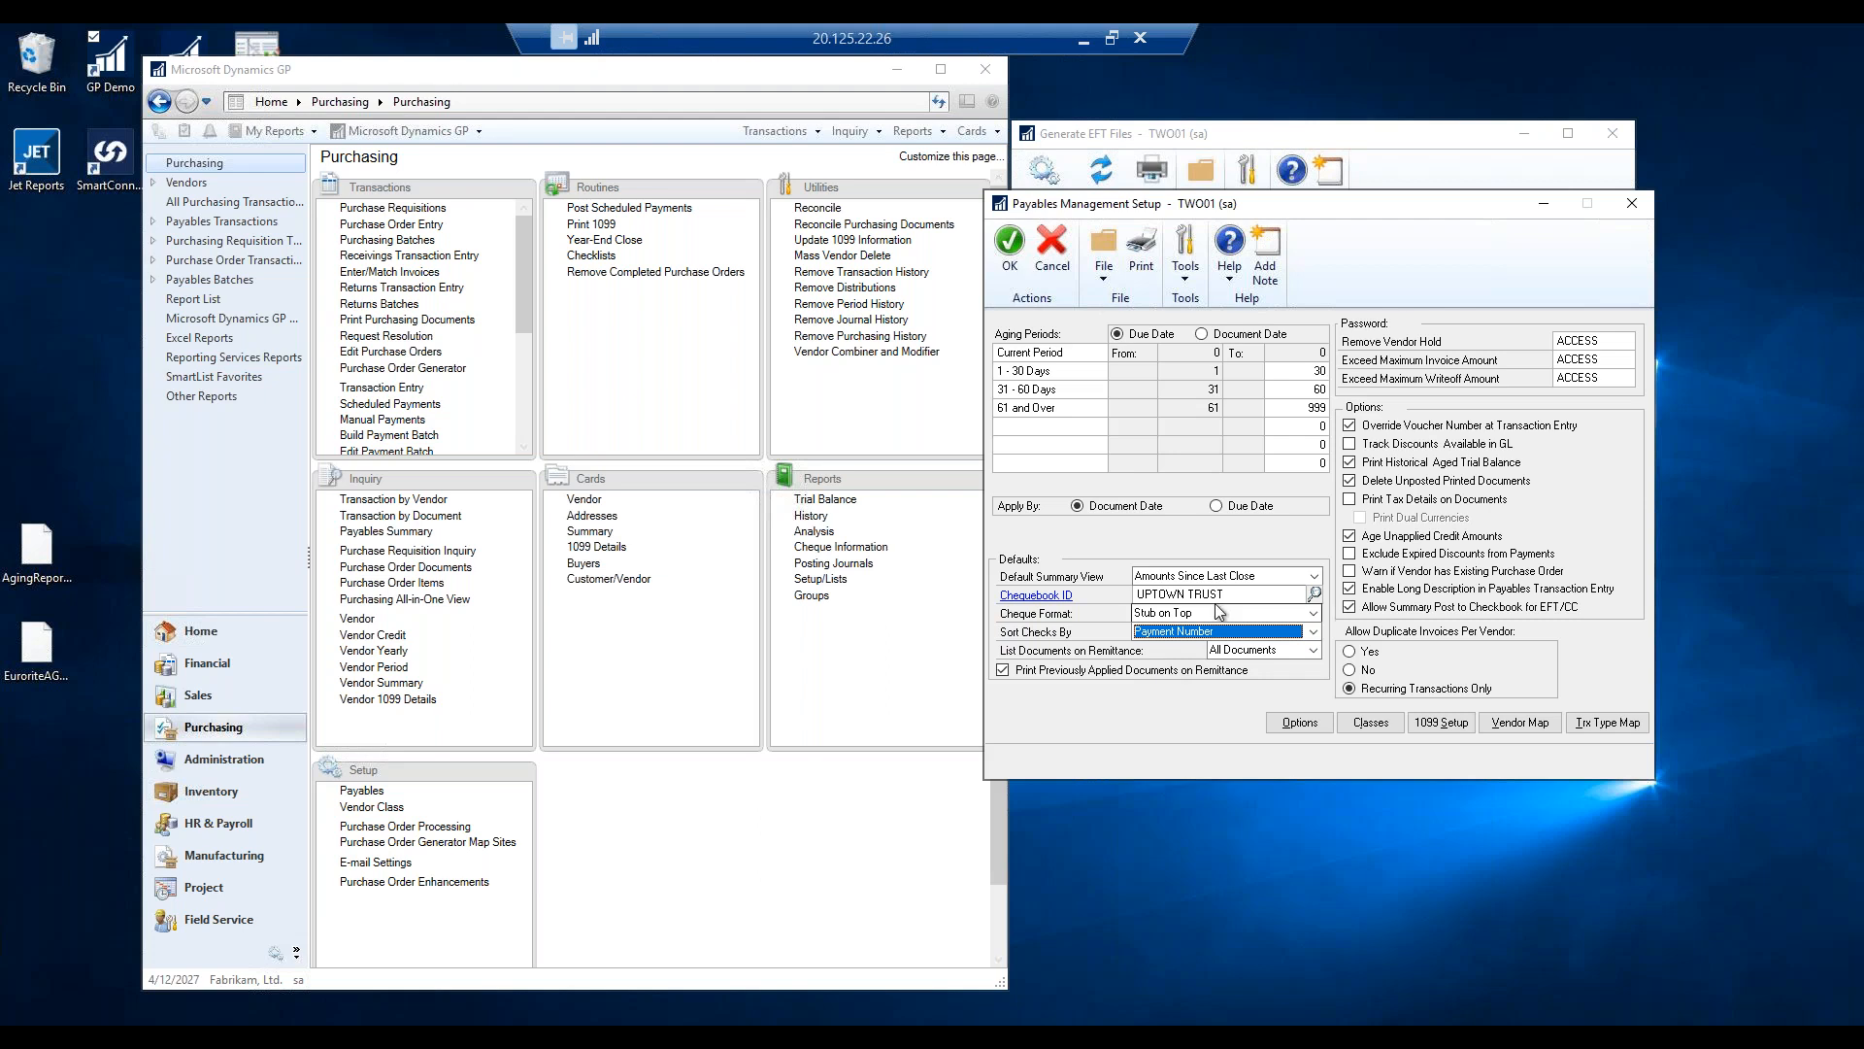
# Start a vendor payment in Edit Vendor Payment using batch TEST.
pyautogui.click(524, 447)
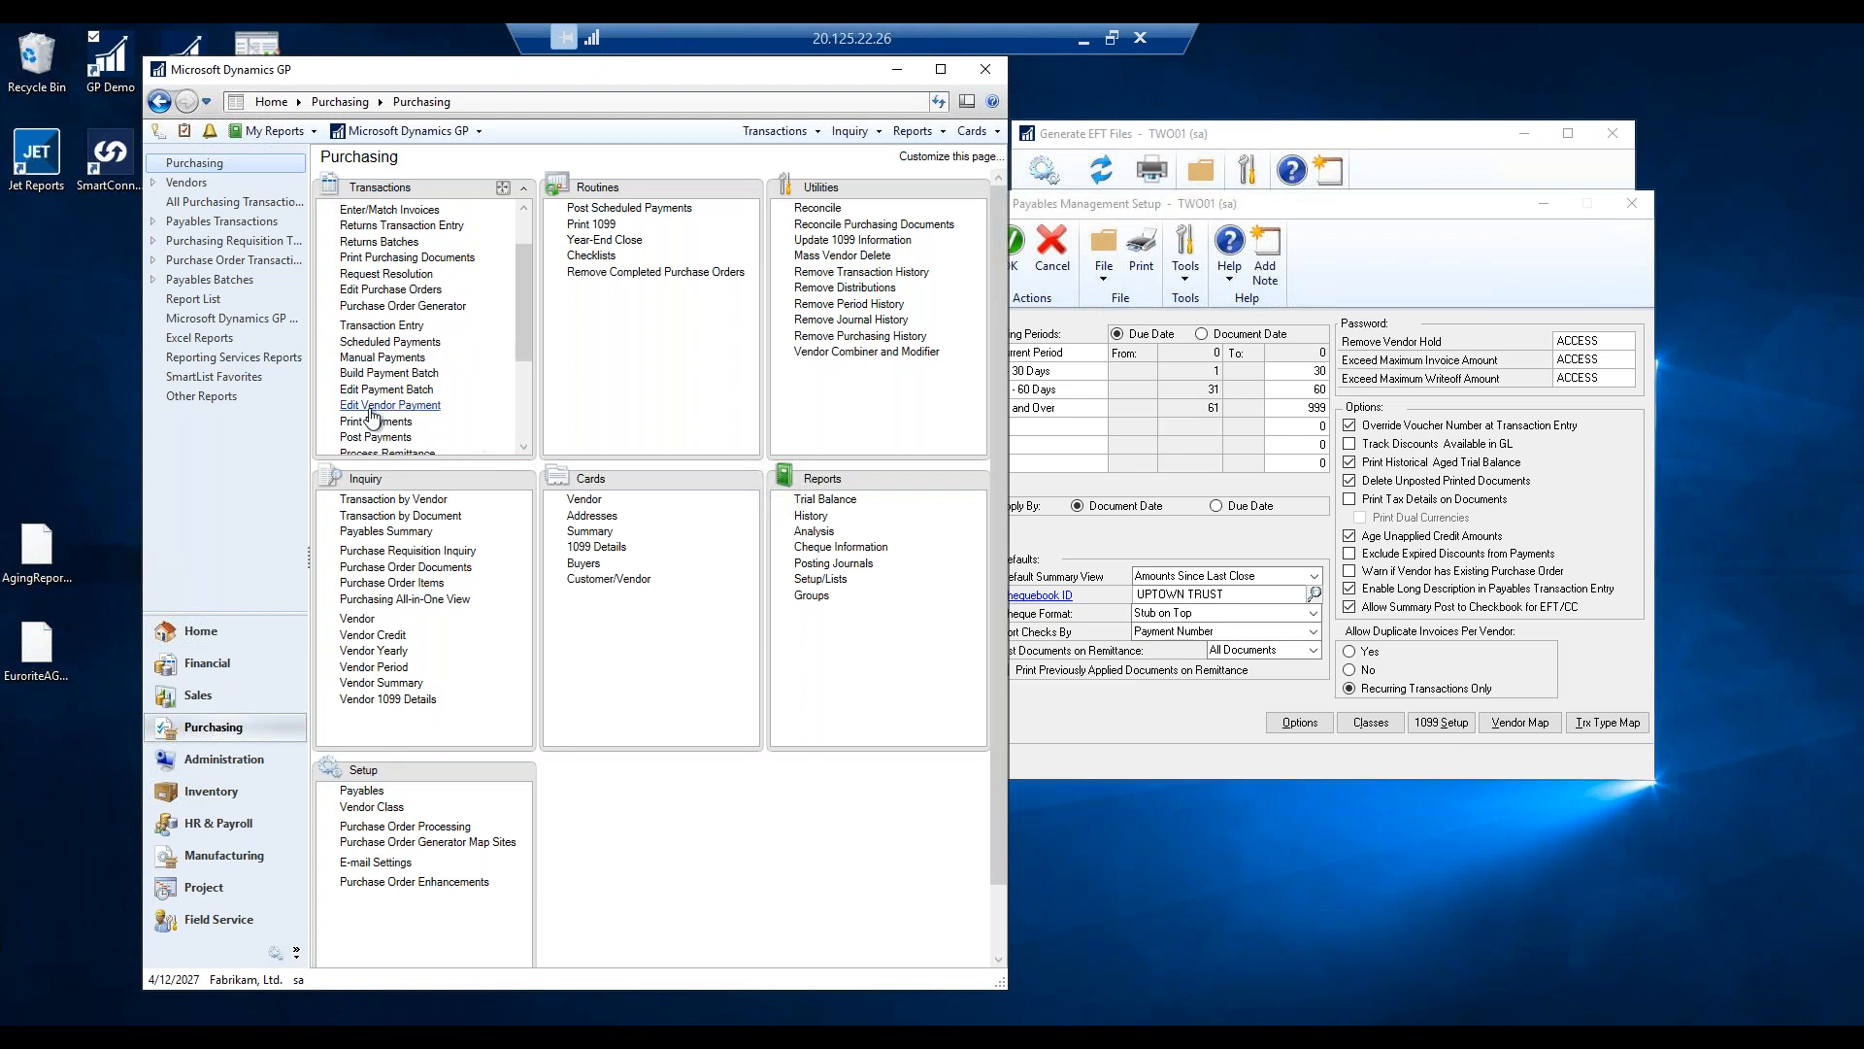
pyautogui.click(393, 406)
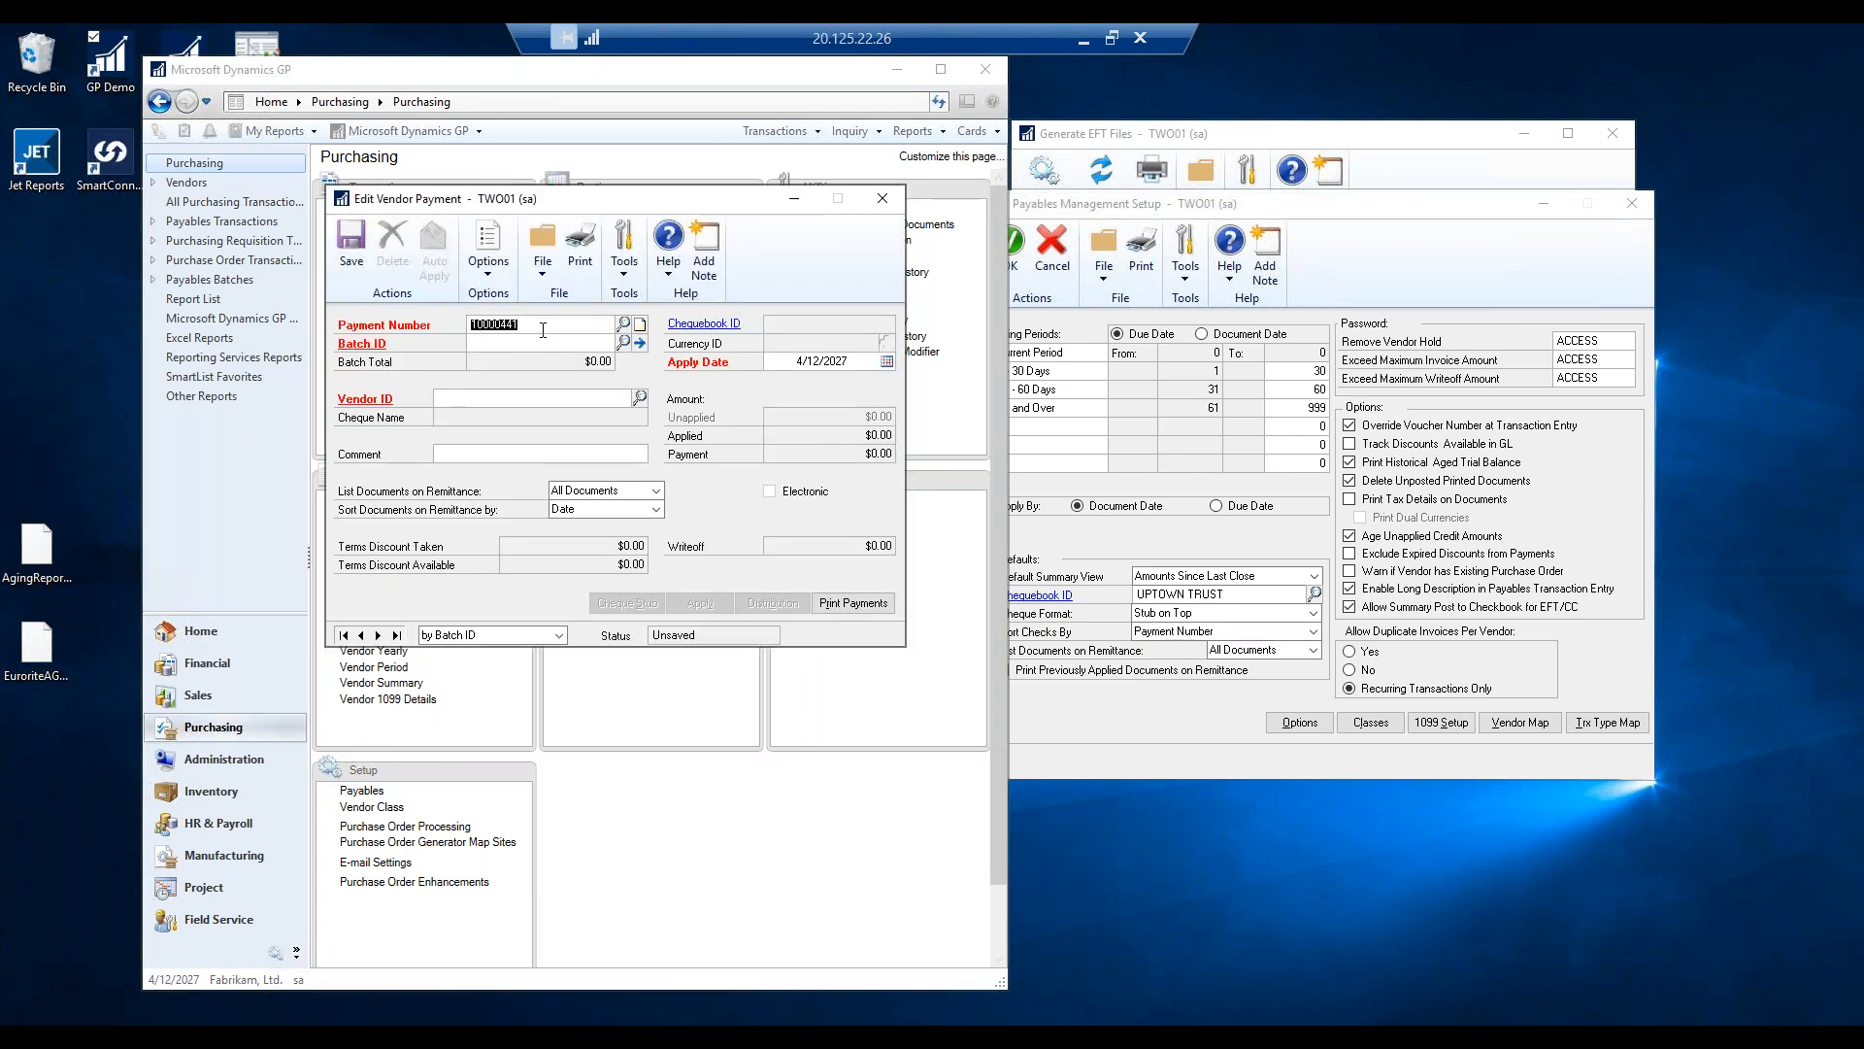
pyautogui.click(551, 337)
pyautogui.write('TEST')
pyautogui.press('Tab')
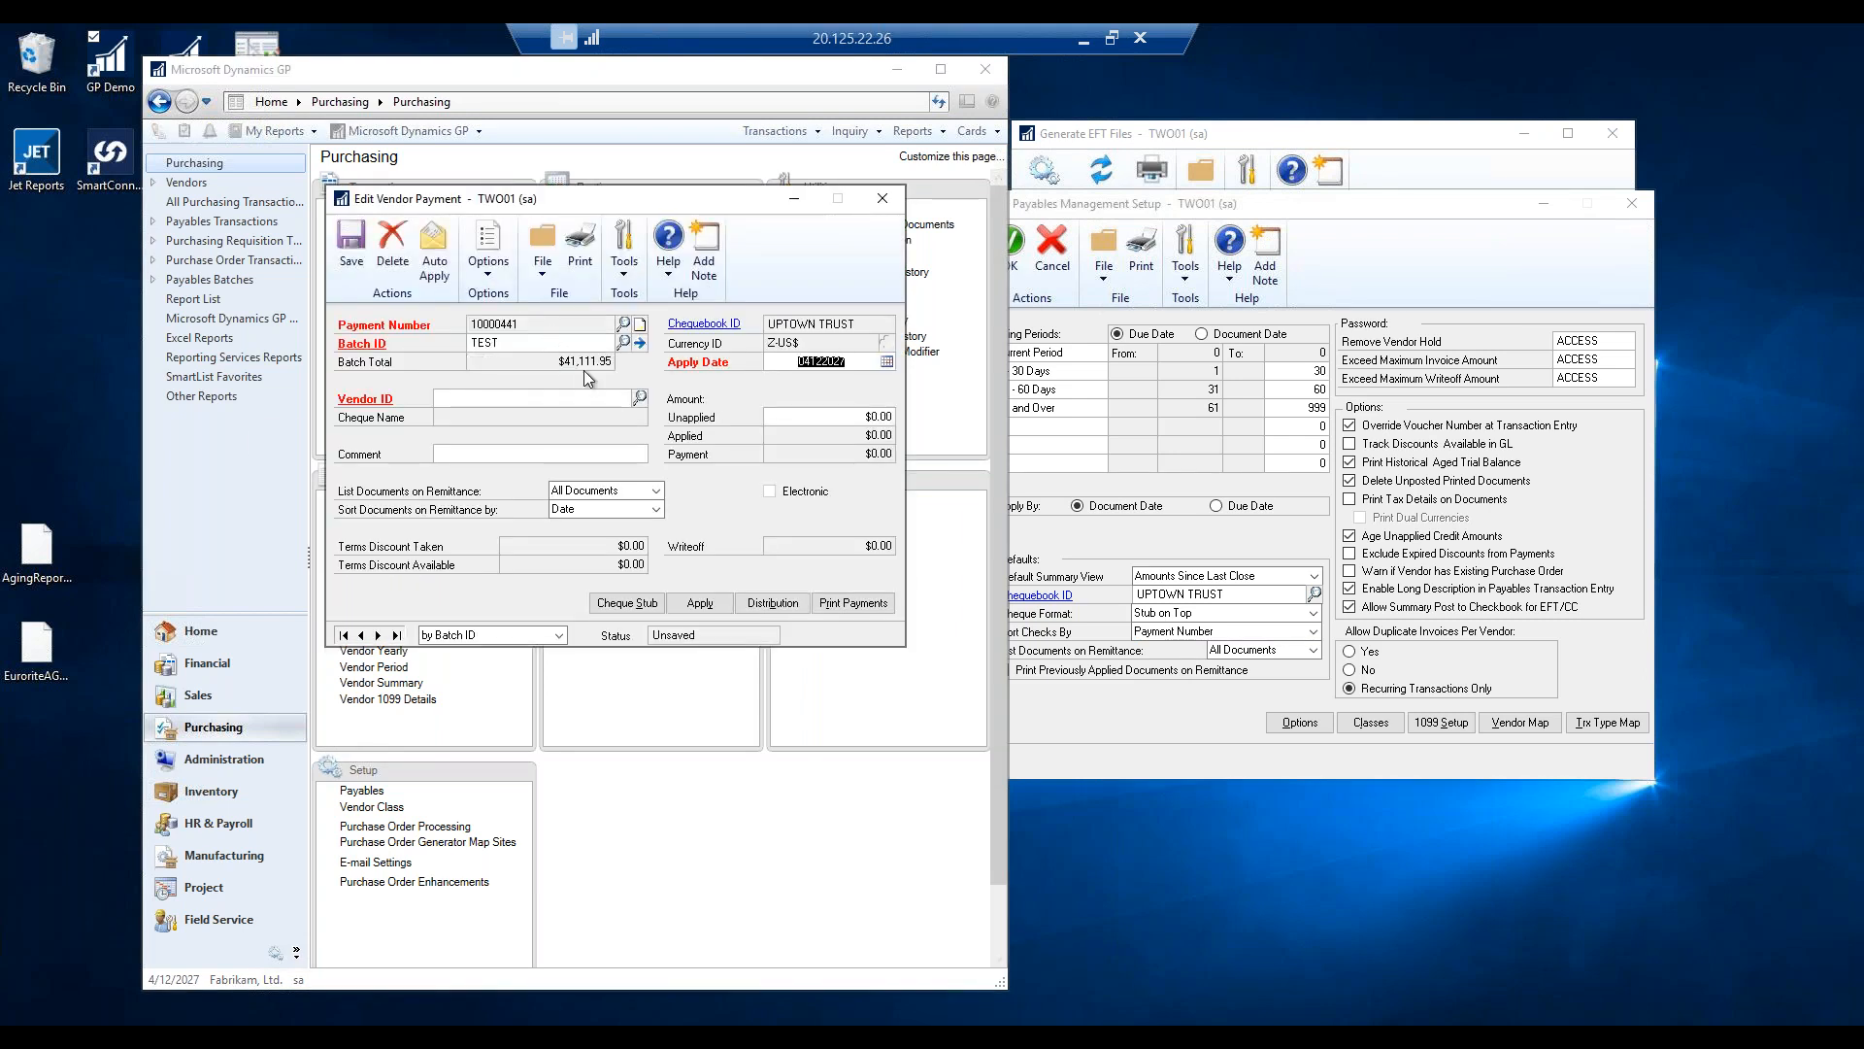
# Enter a TRAINING0001 payment applied to invoice 15000 and save it to the batch.
pyautogui.click(639, 398)
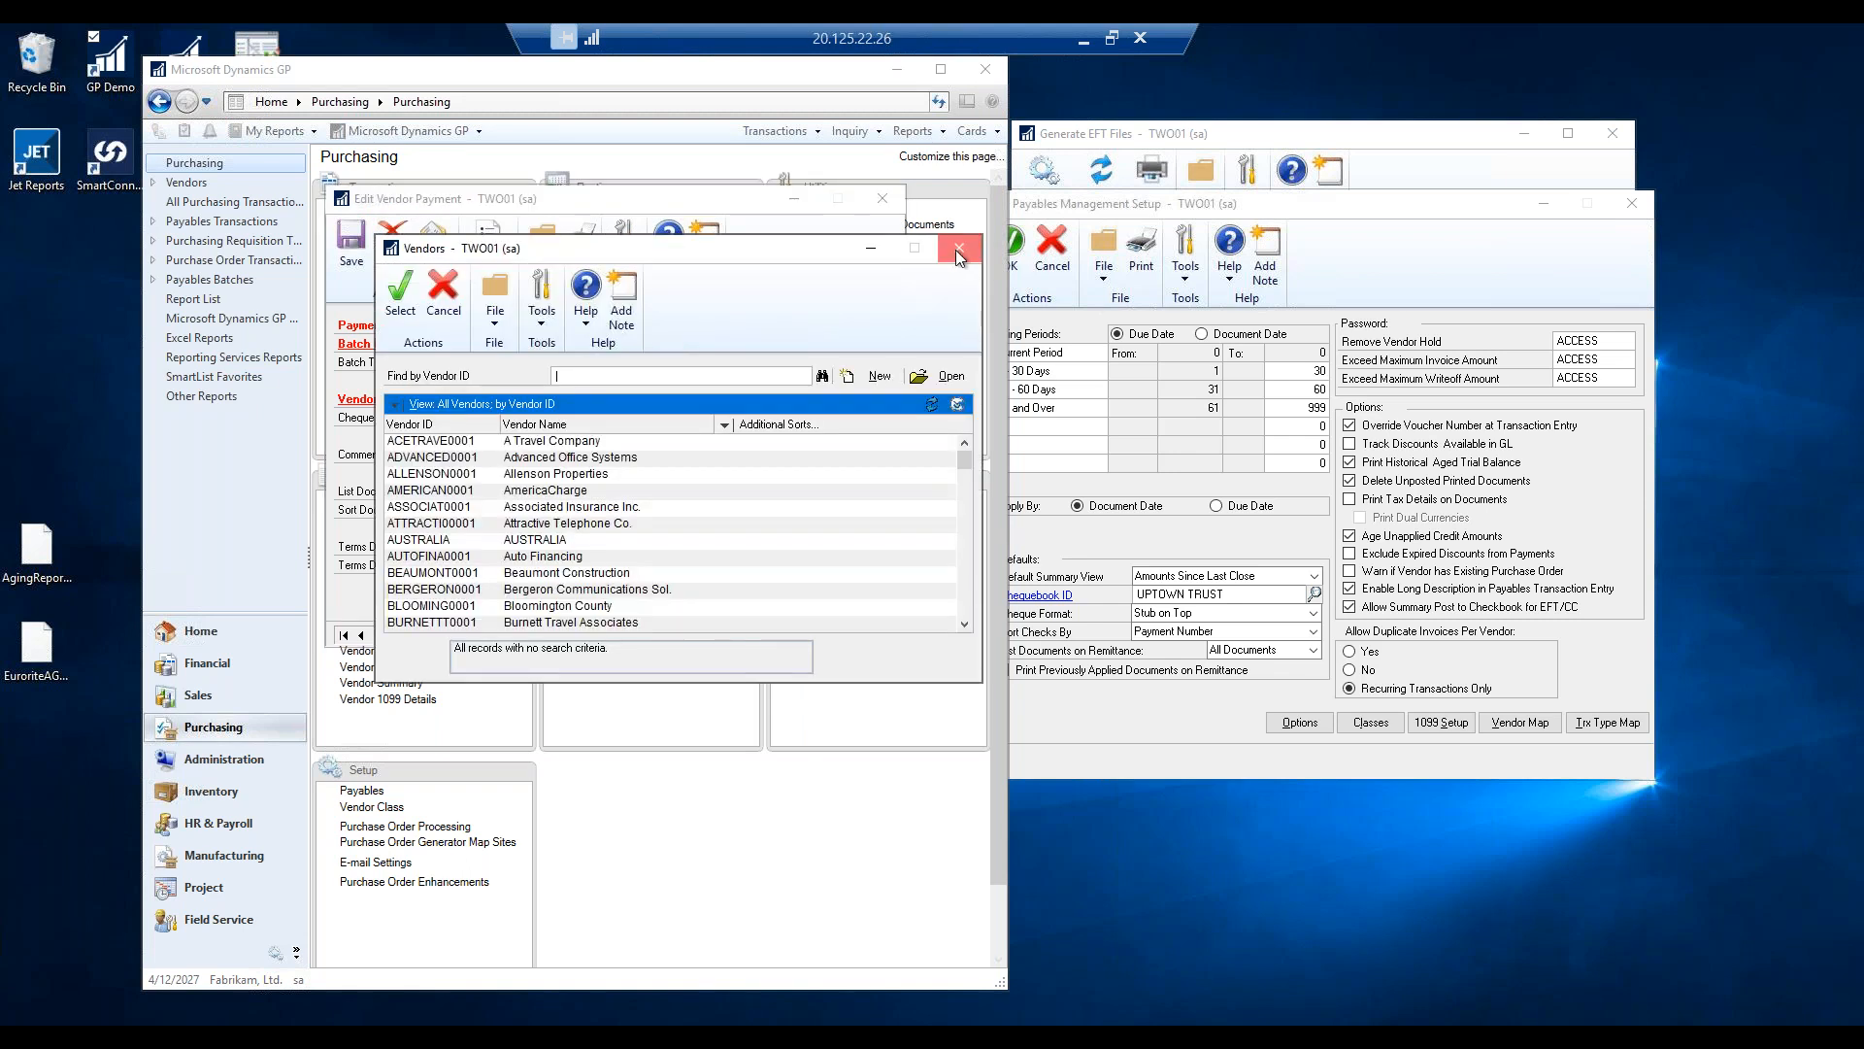
pyautogui.click(963, 239)
pyautogui.click(461, 399)
pyautogui.write('T')
pyautogui.click(462, 420)
pyautogui.press('Tab')
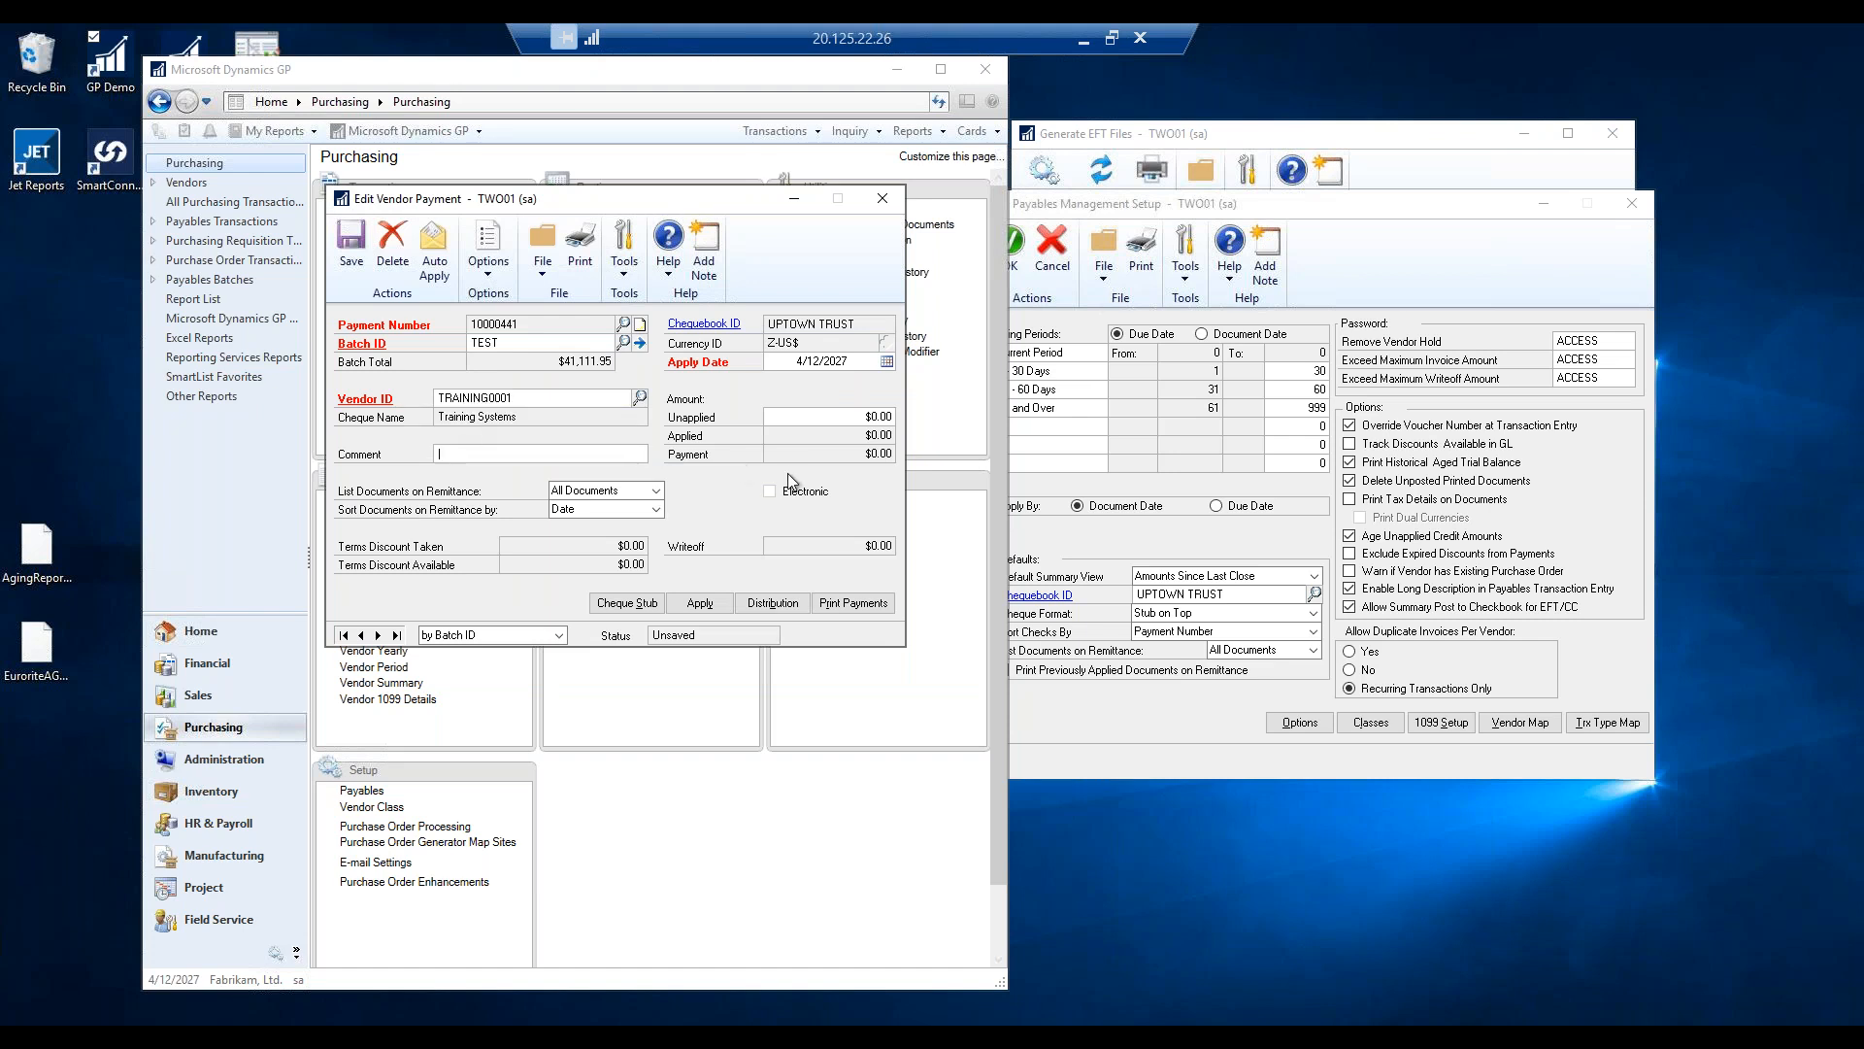
pyautogui.click(700, 603)
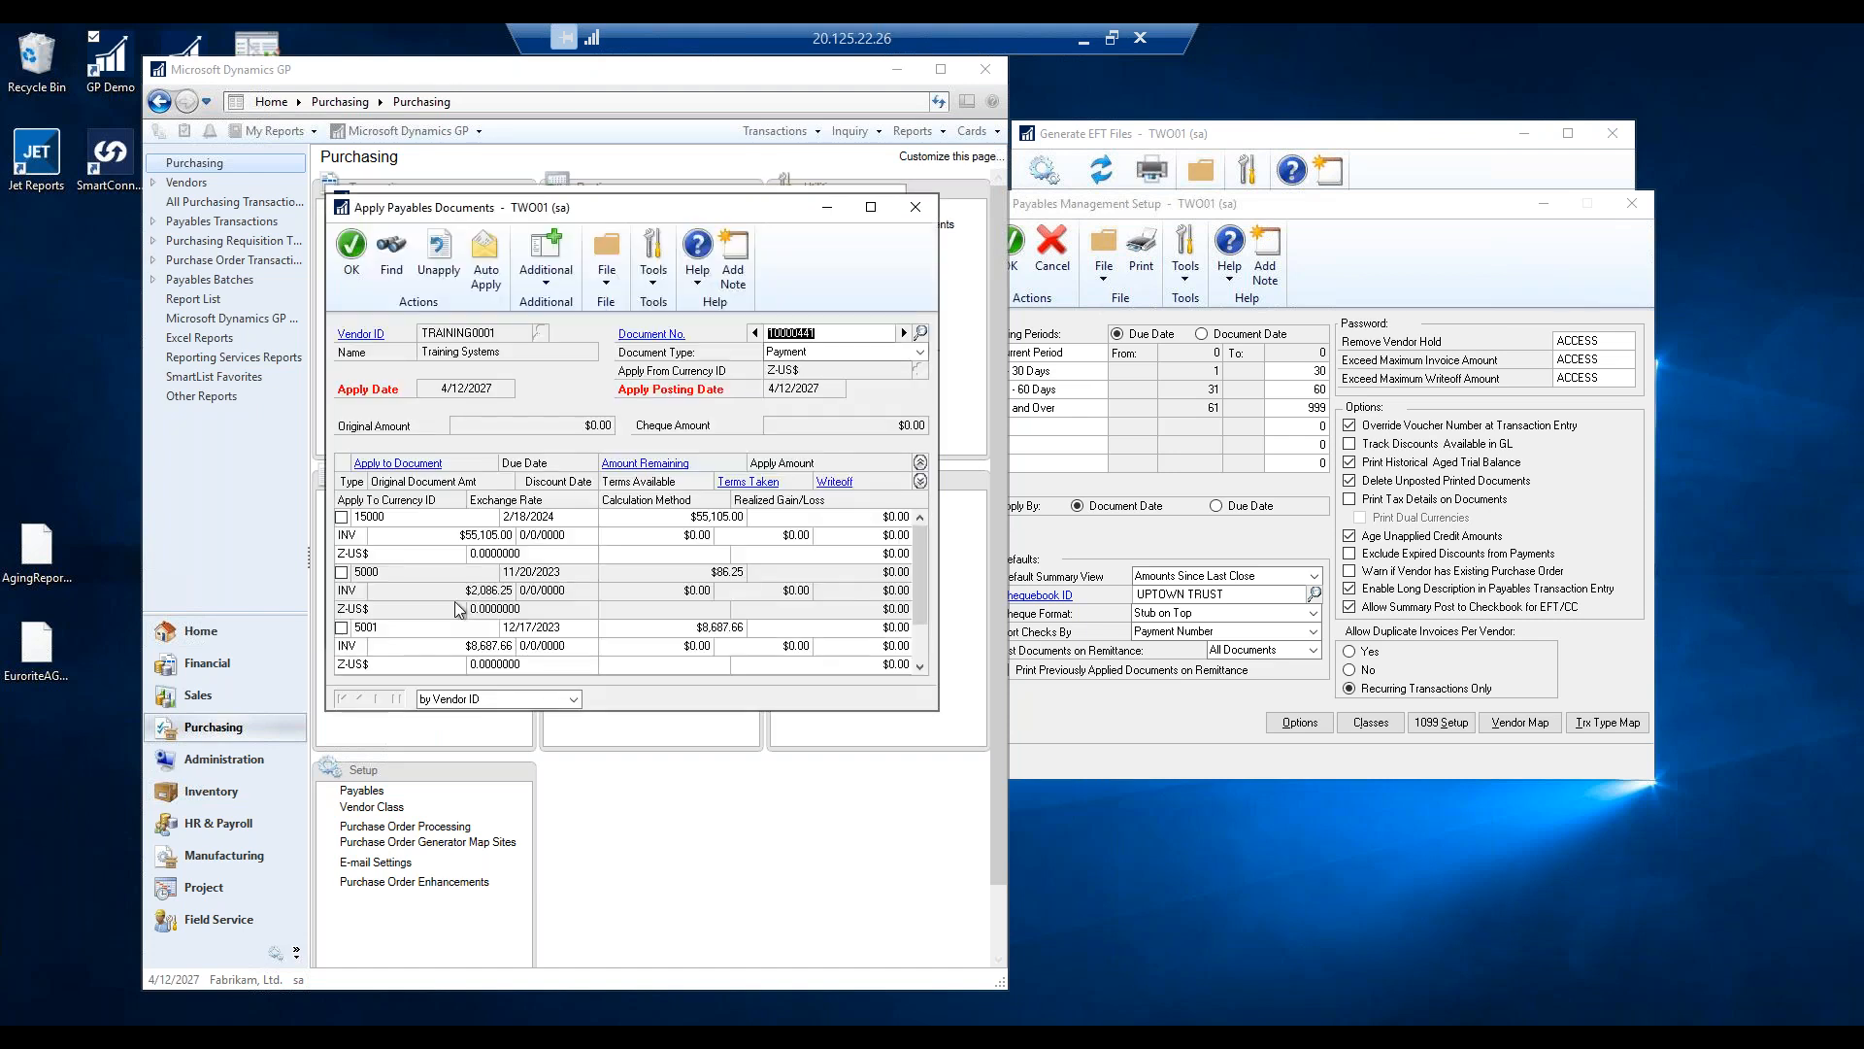
pyautogui.click(341, 518)
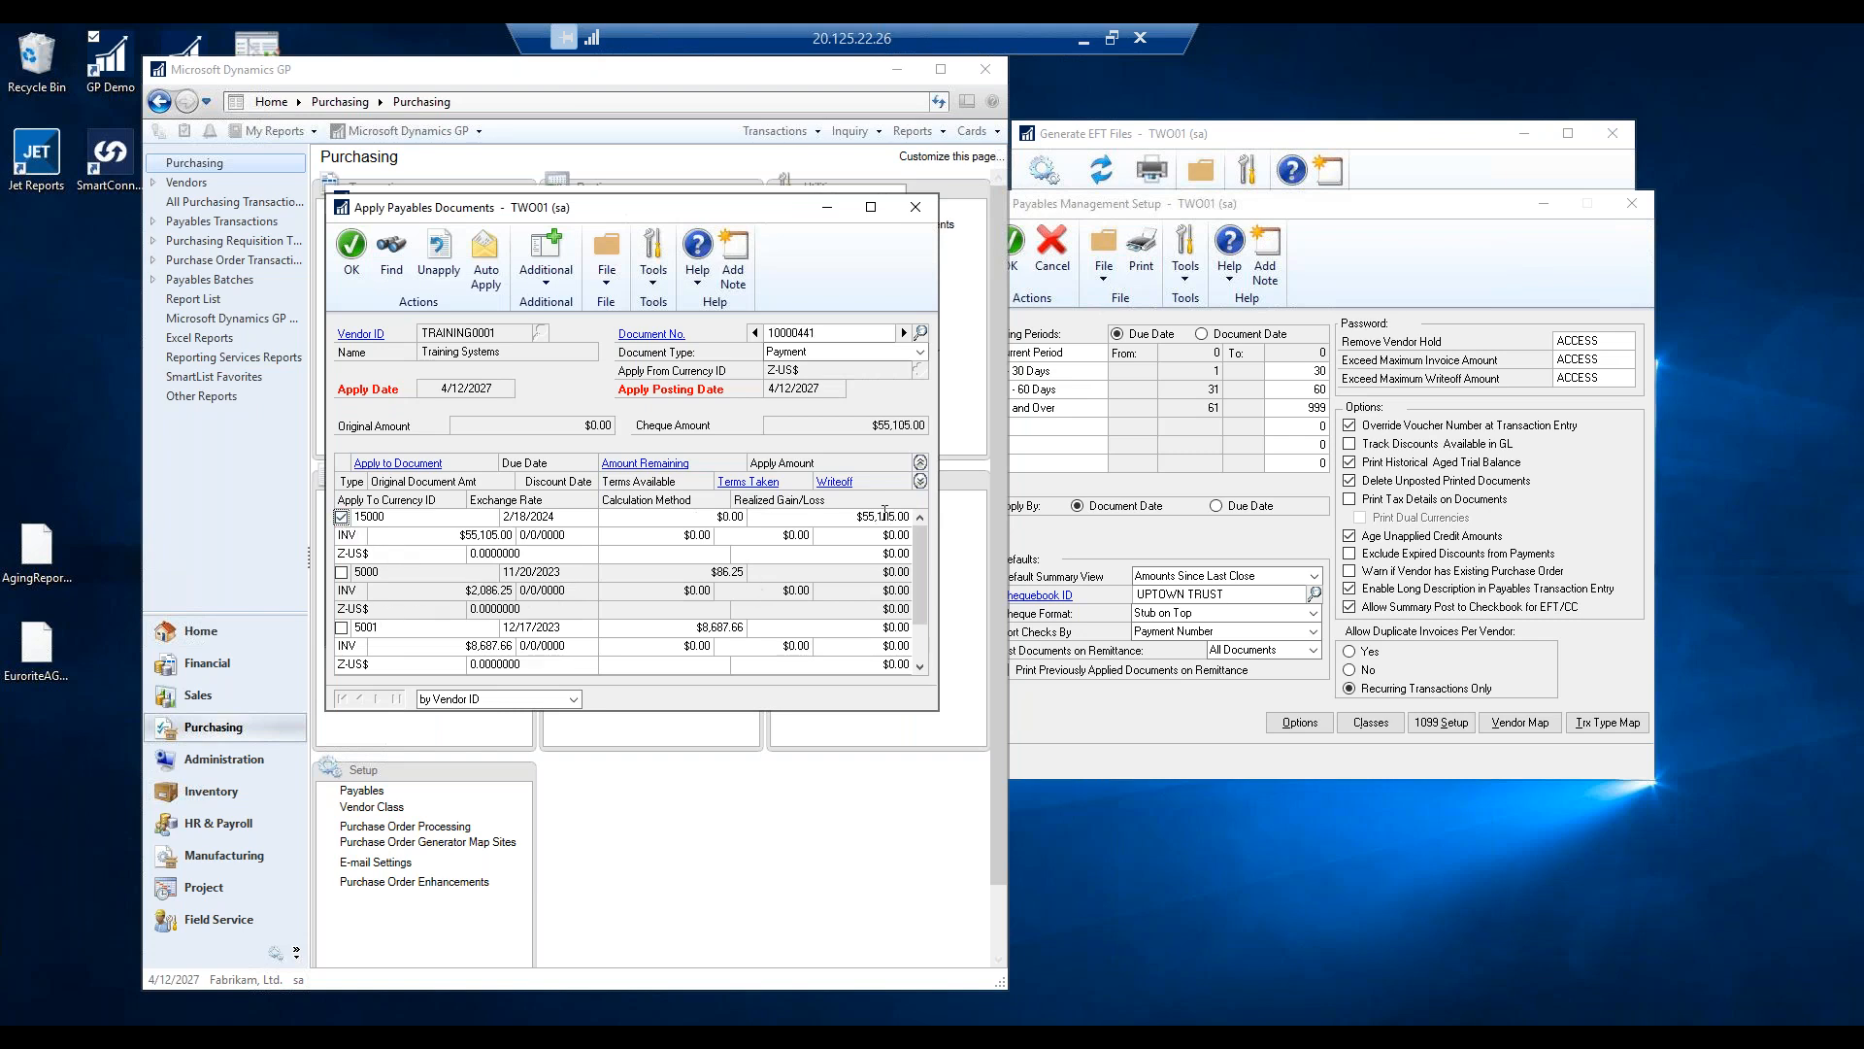
pyautogui.click(352, 244)
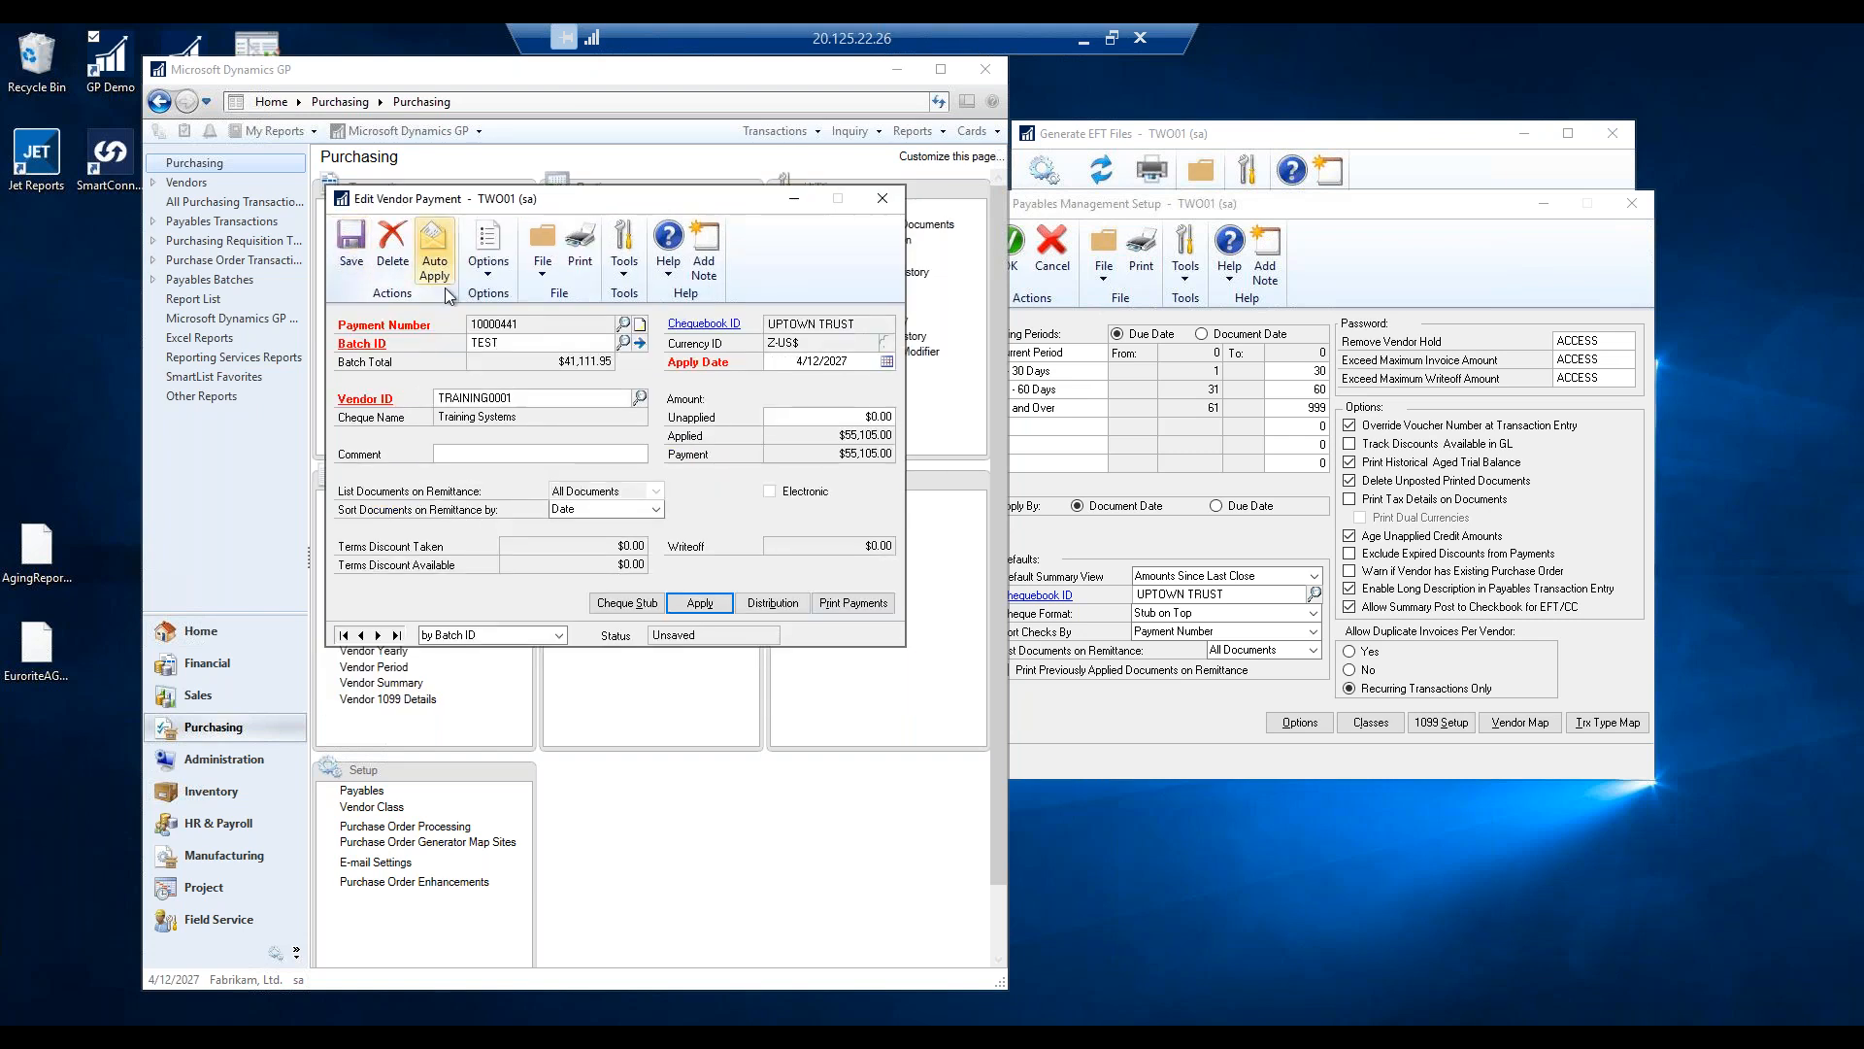
pyautogui.click(352, 245)
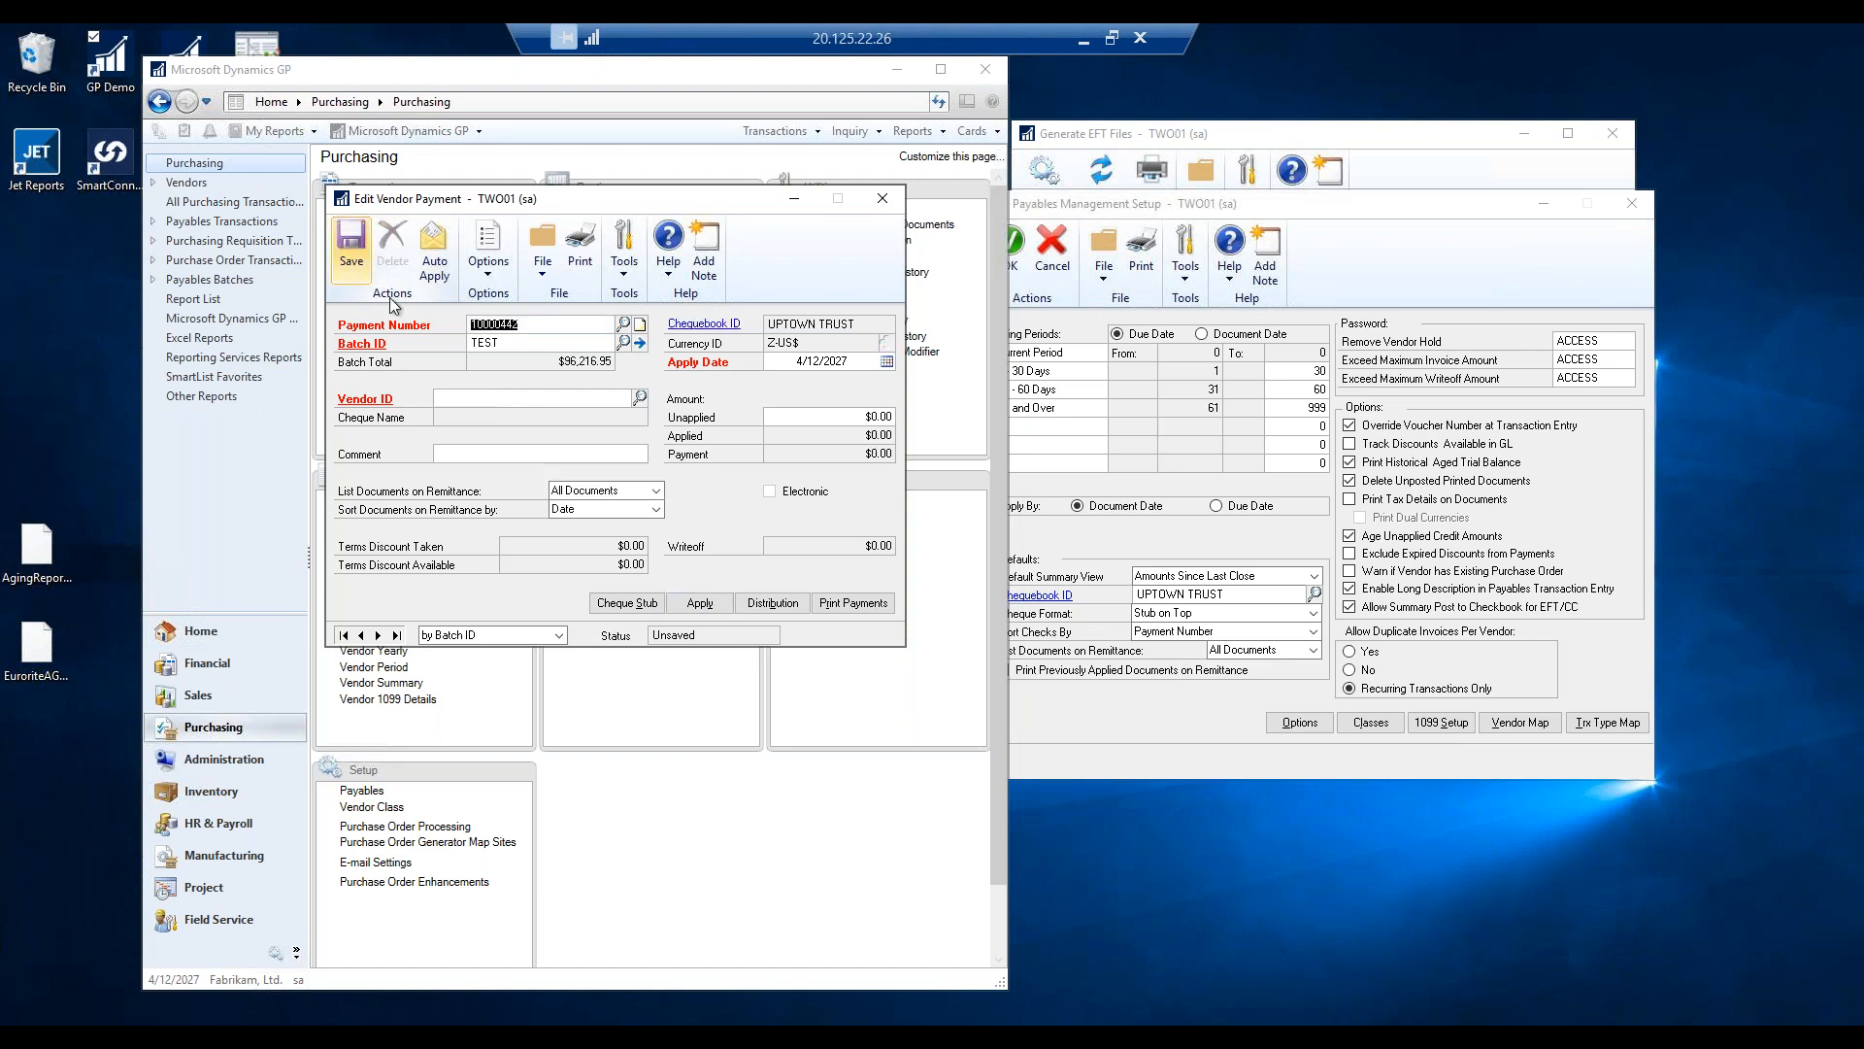
# Enter another TRAINING0001 payment fully applied to invoice 5001 ($8,687.66) and save it.
pyautogui.click(487, 398)
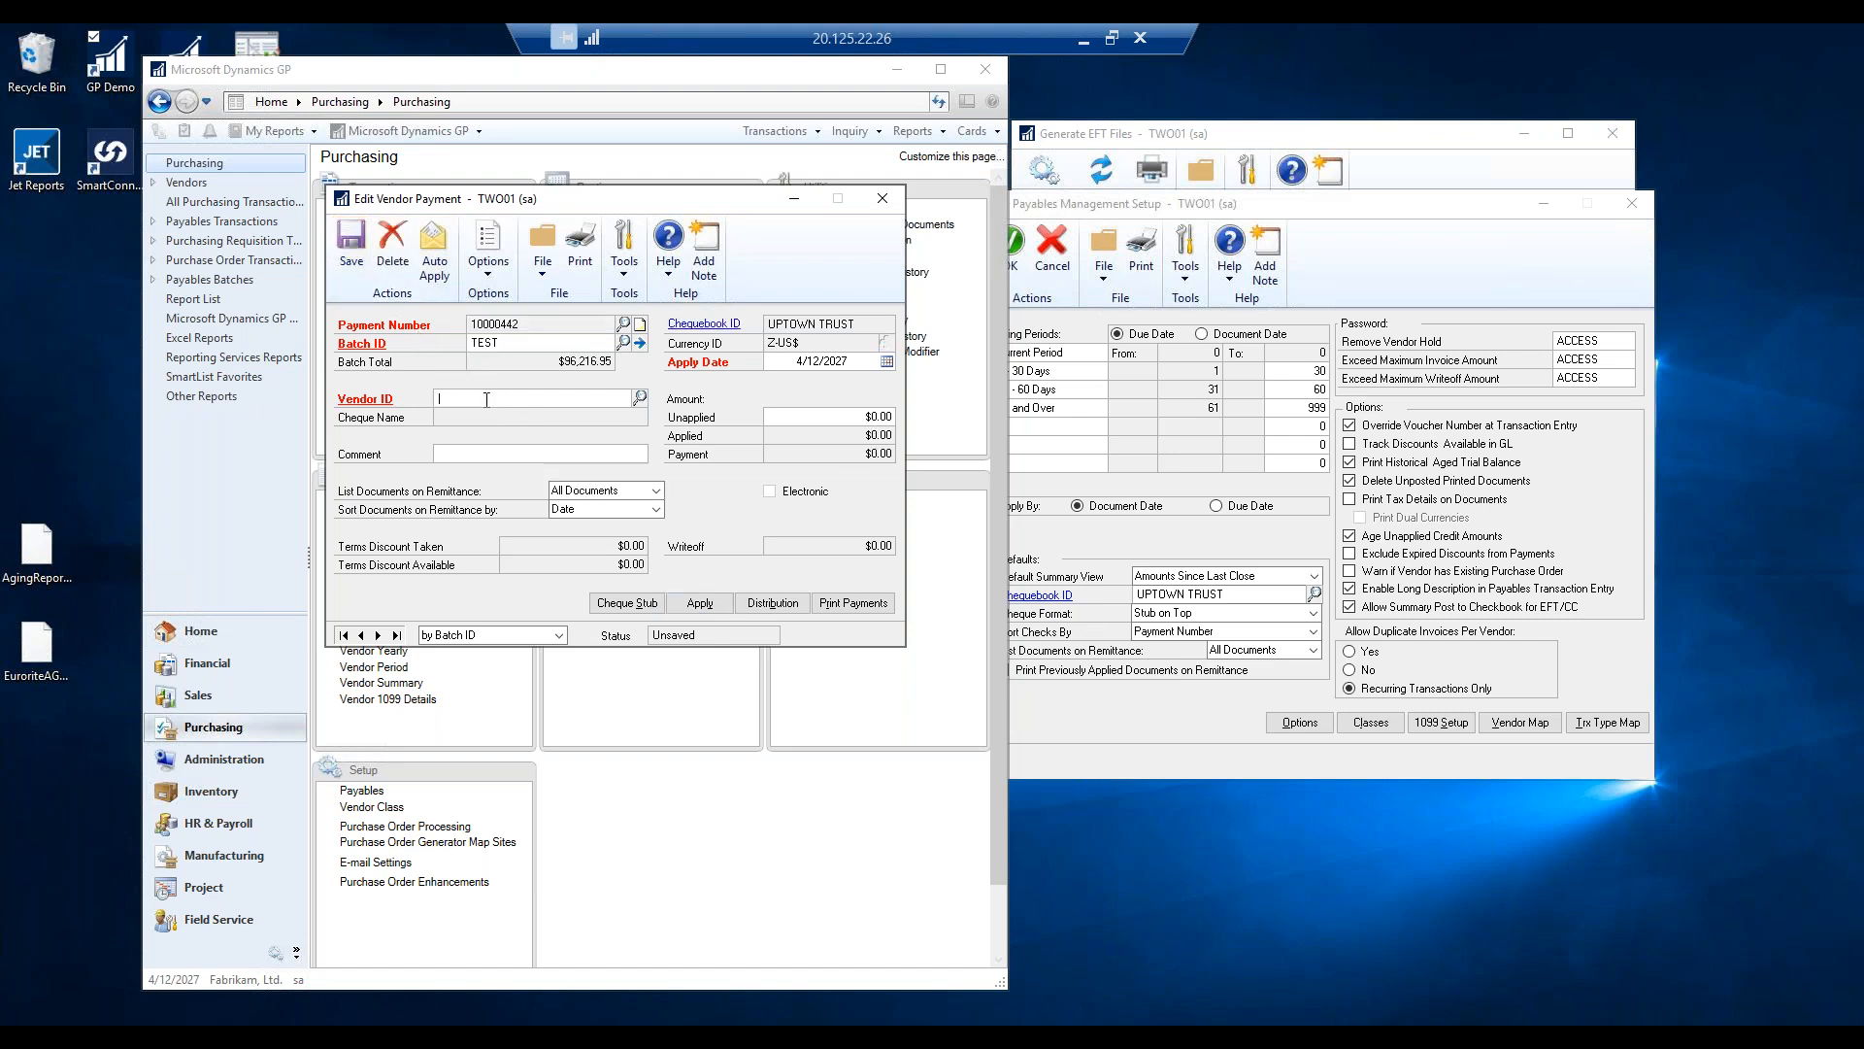
pyautogui.write('TRAINI')
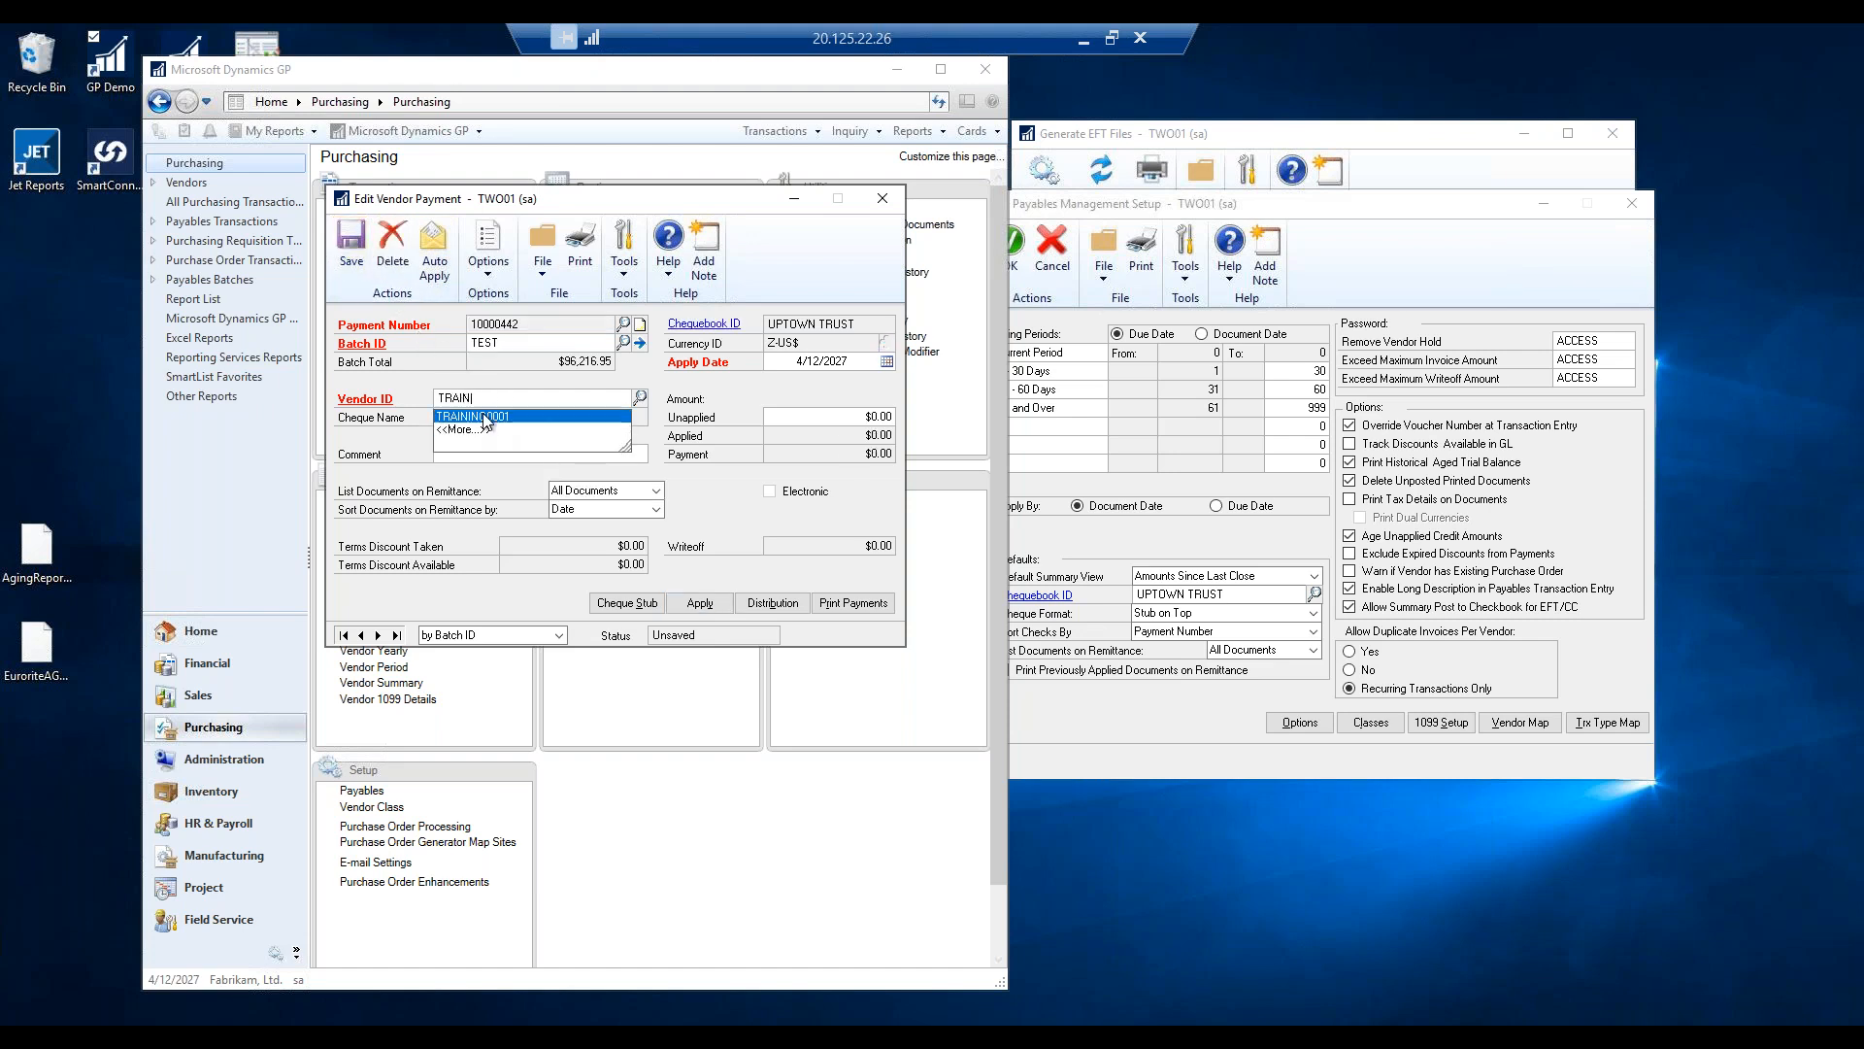
pyautogui.click(486, 417)
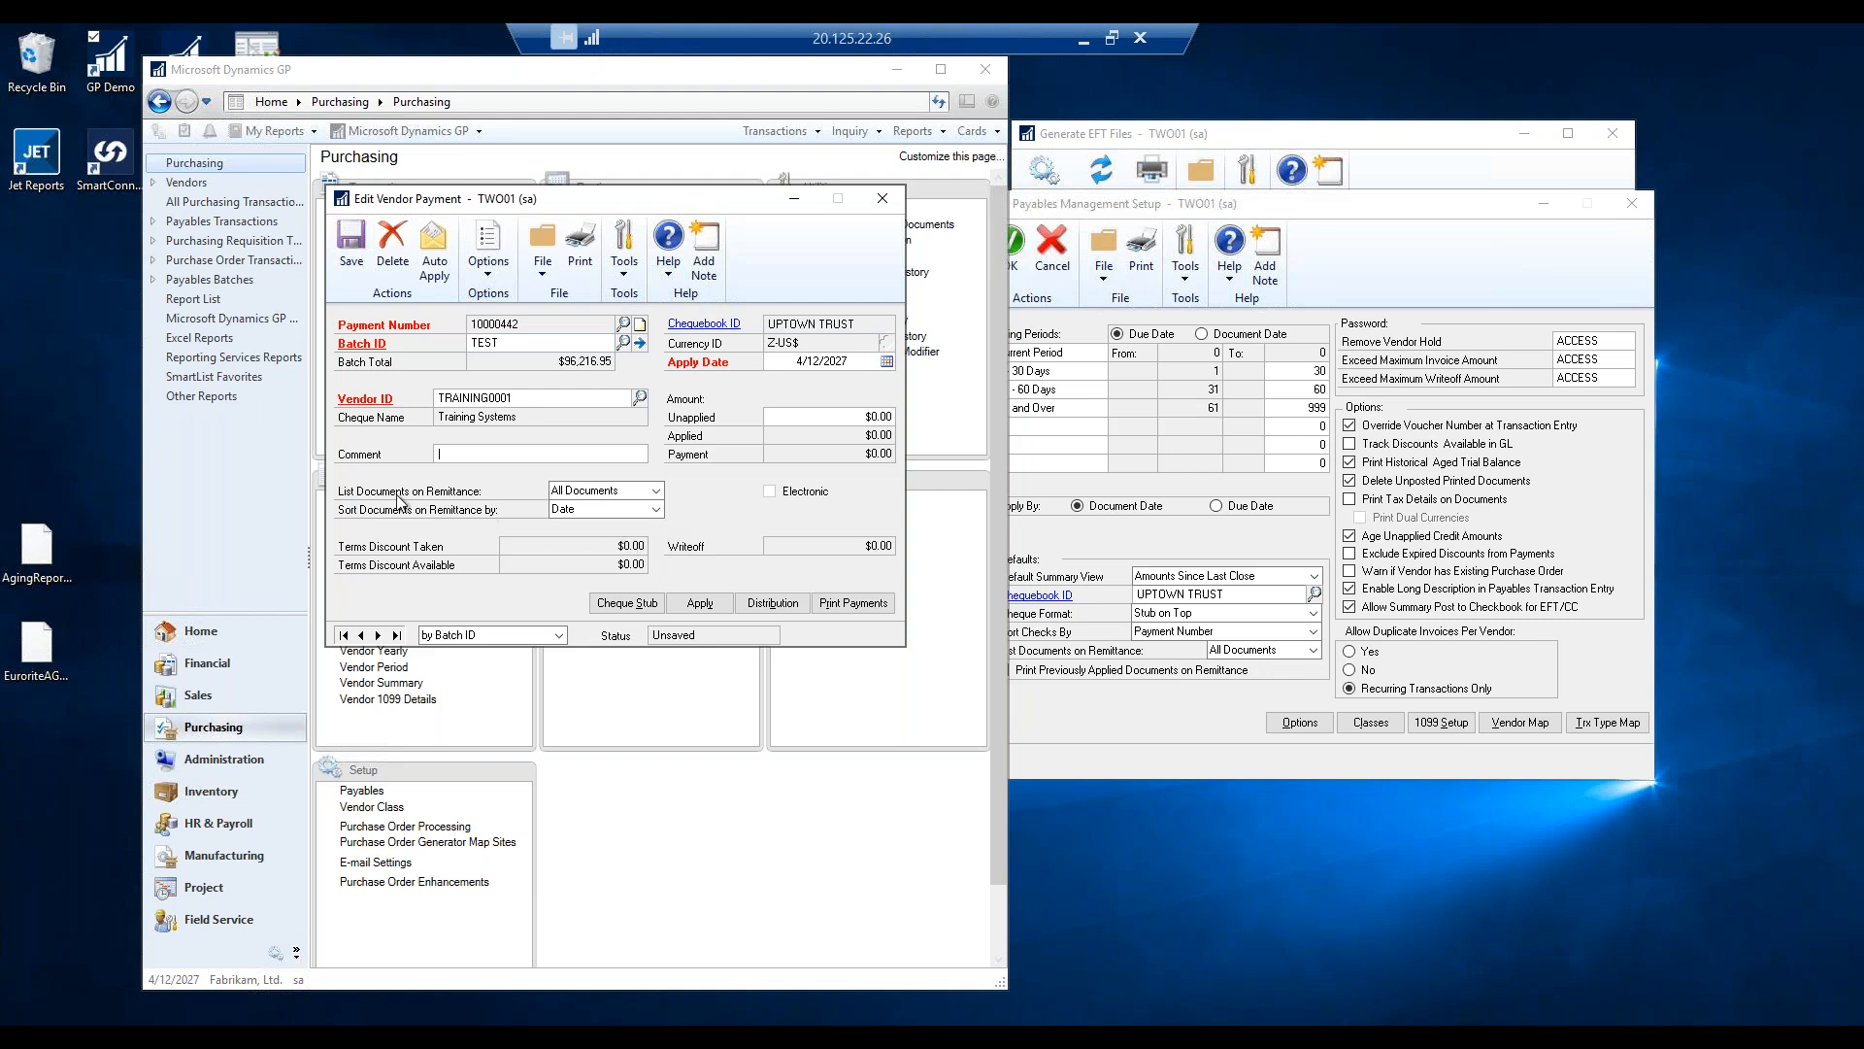
pyautogui.click(696, 603)
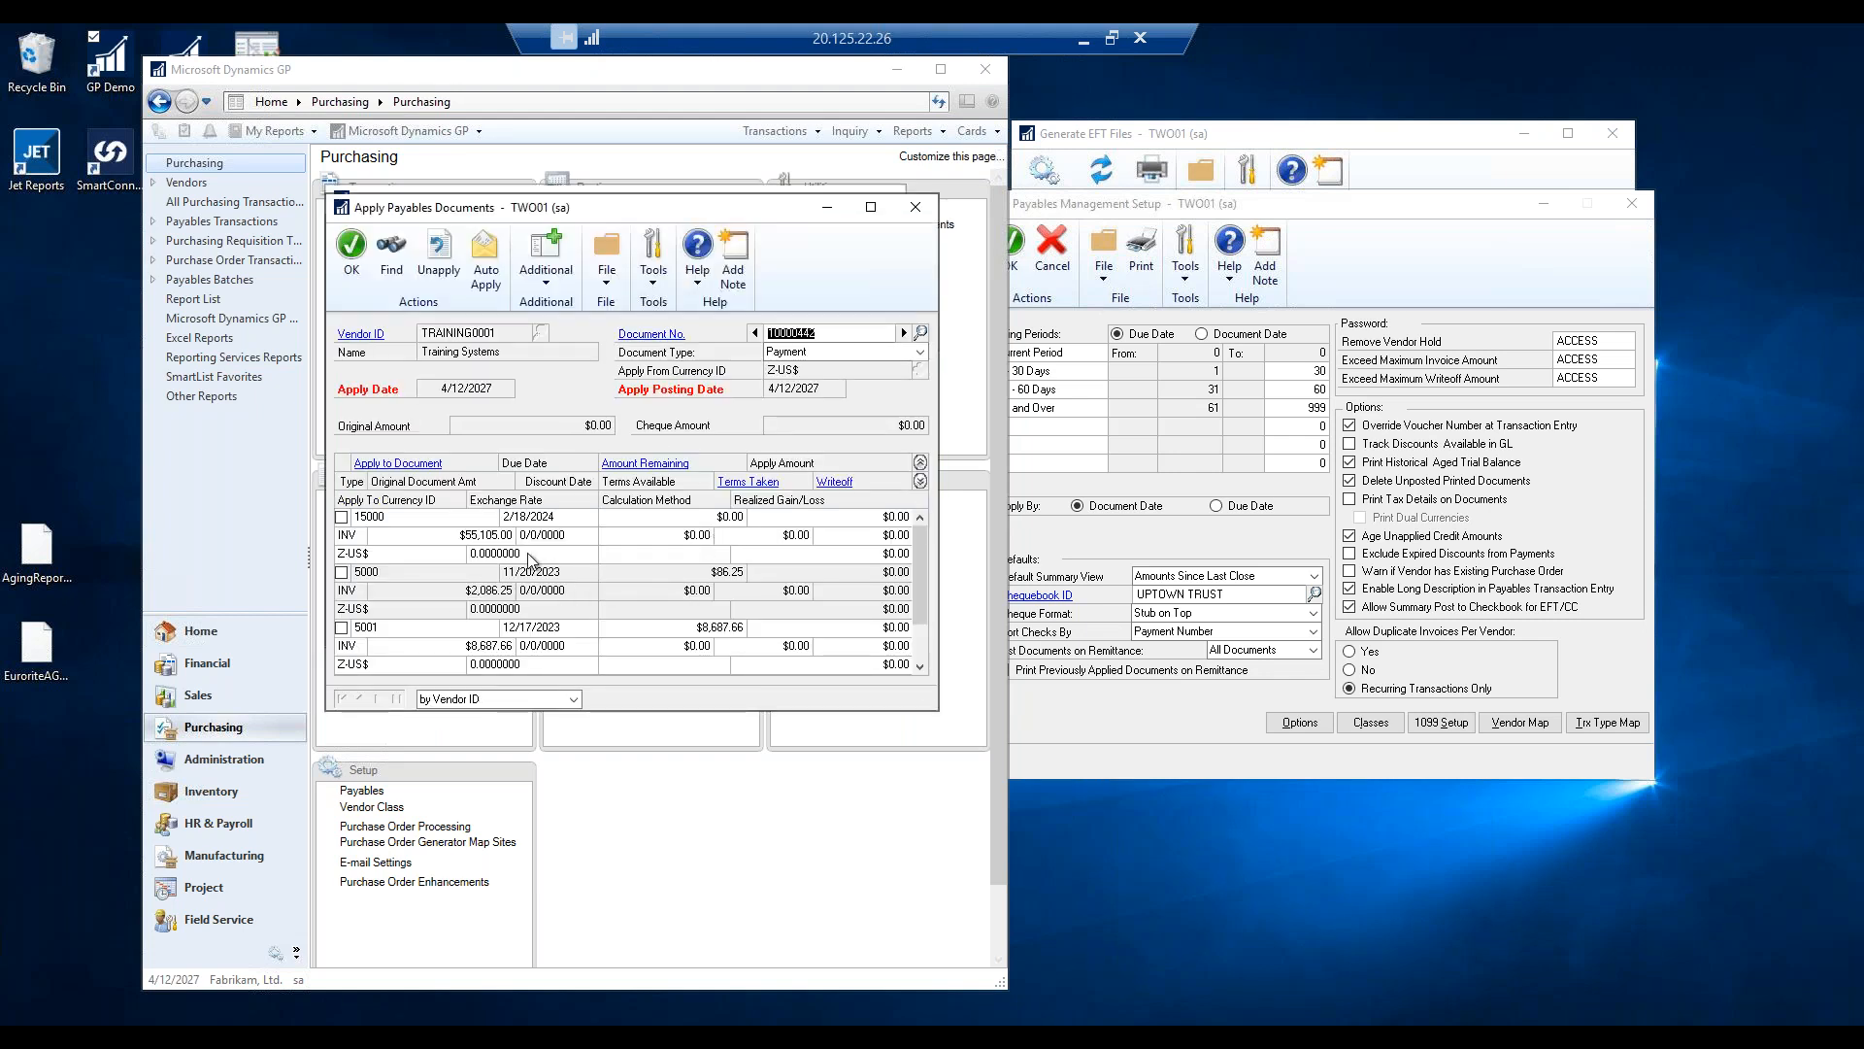
pyautogui.click(346, 631)
pyautogui.click(342, 629)
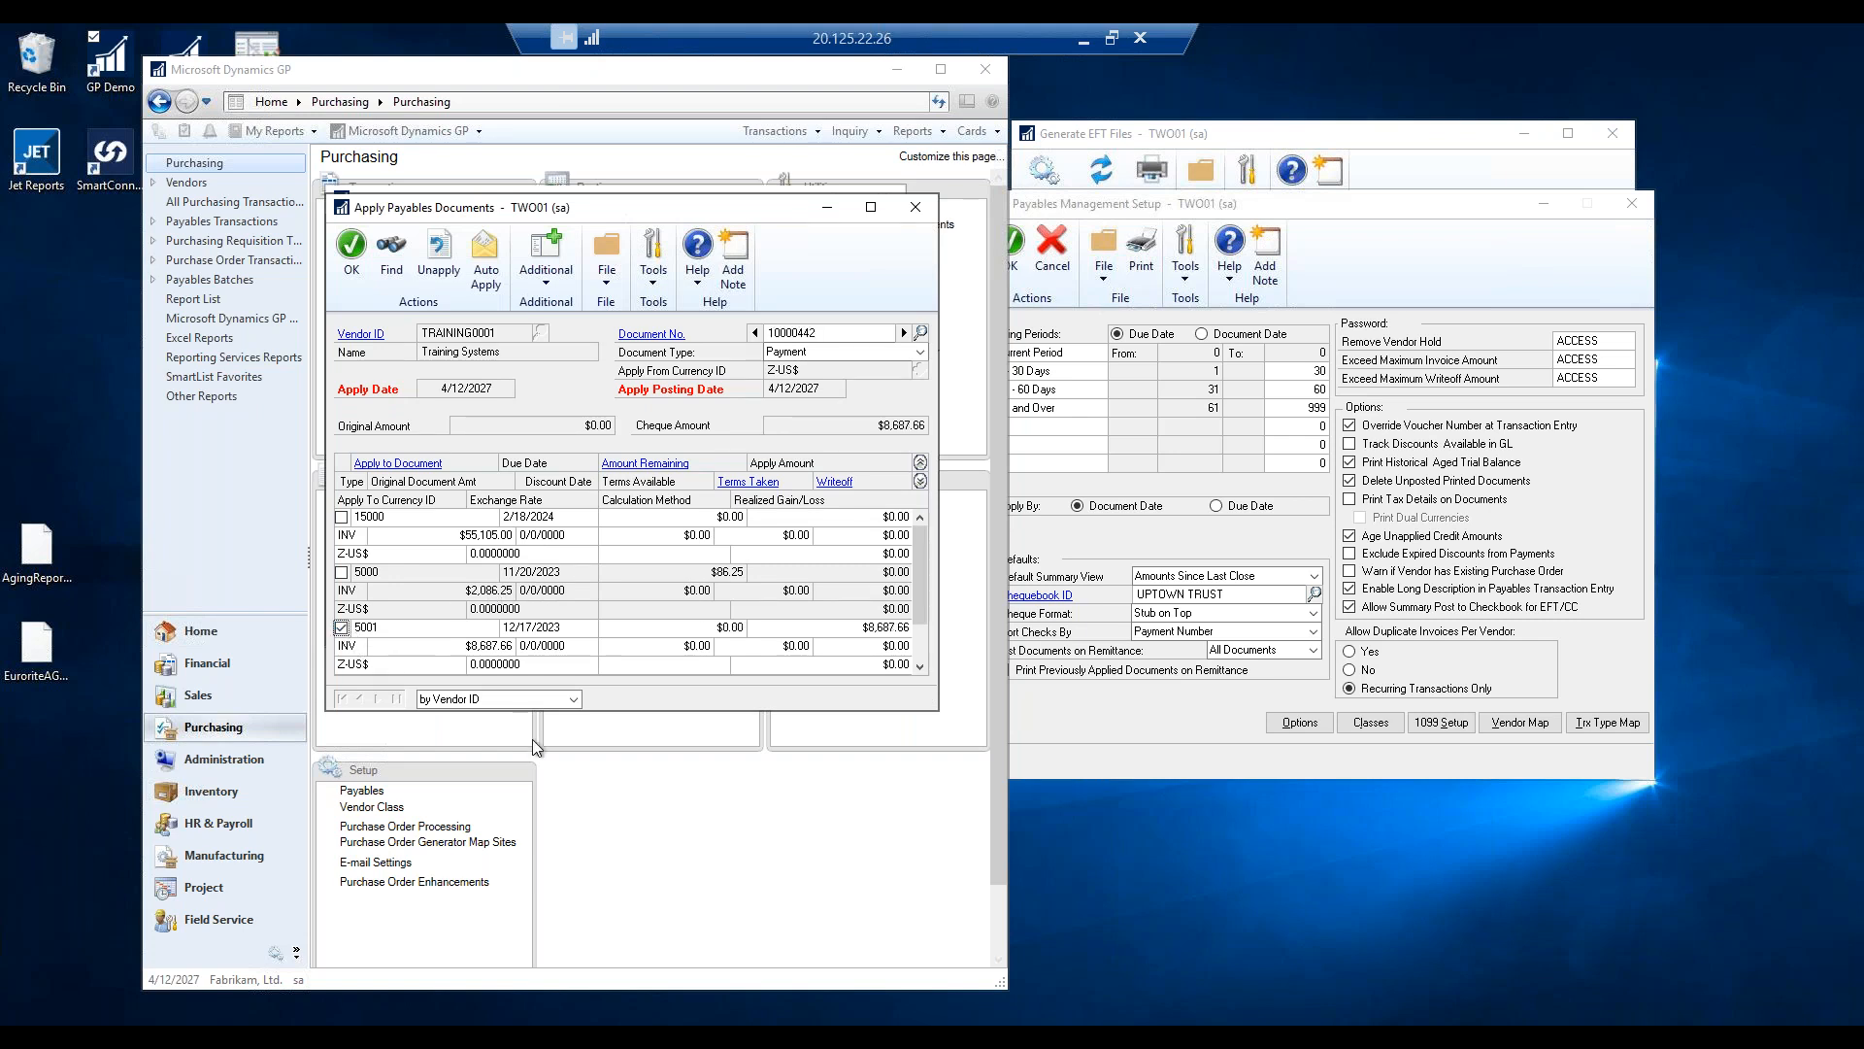
pyautogui.click(353, 253)
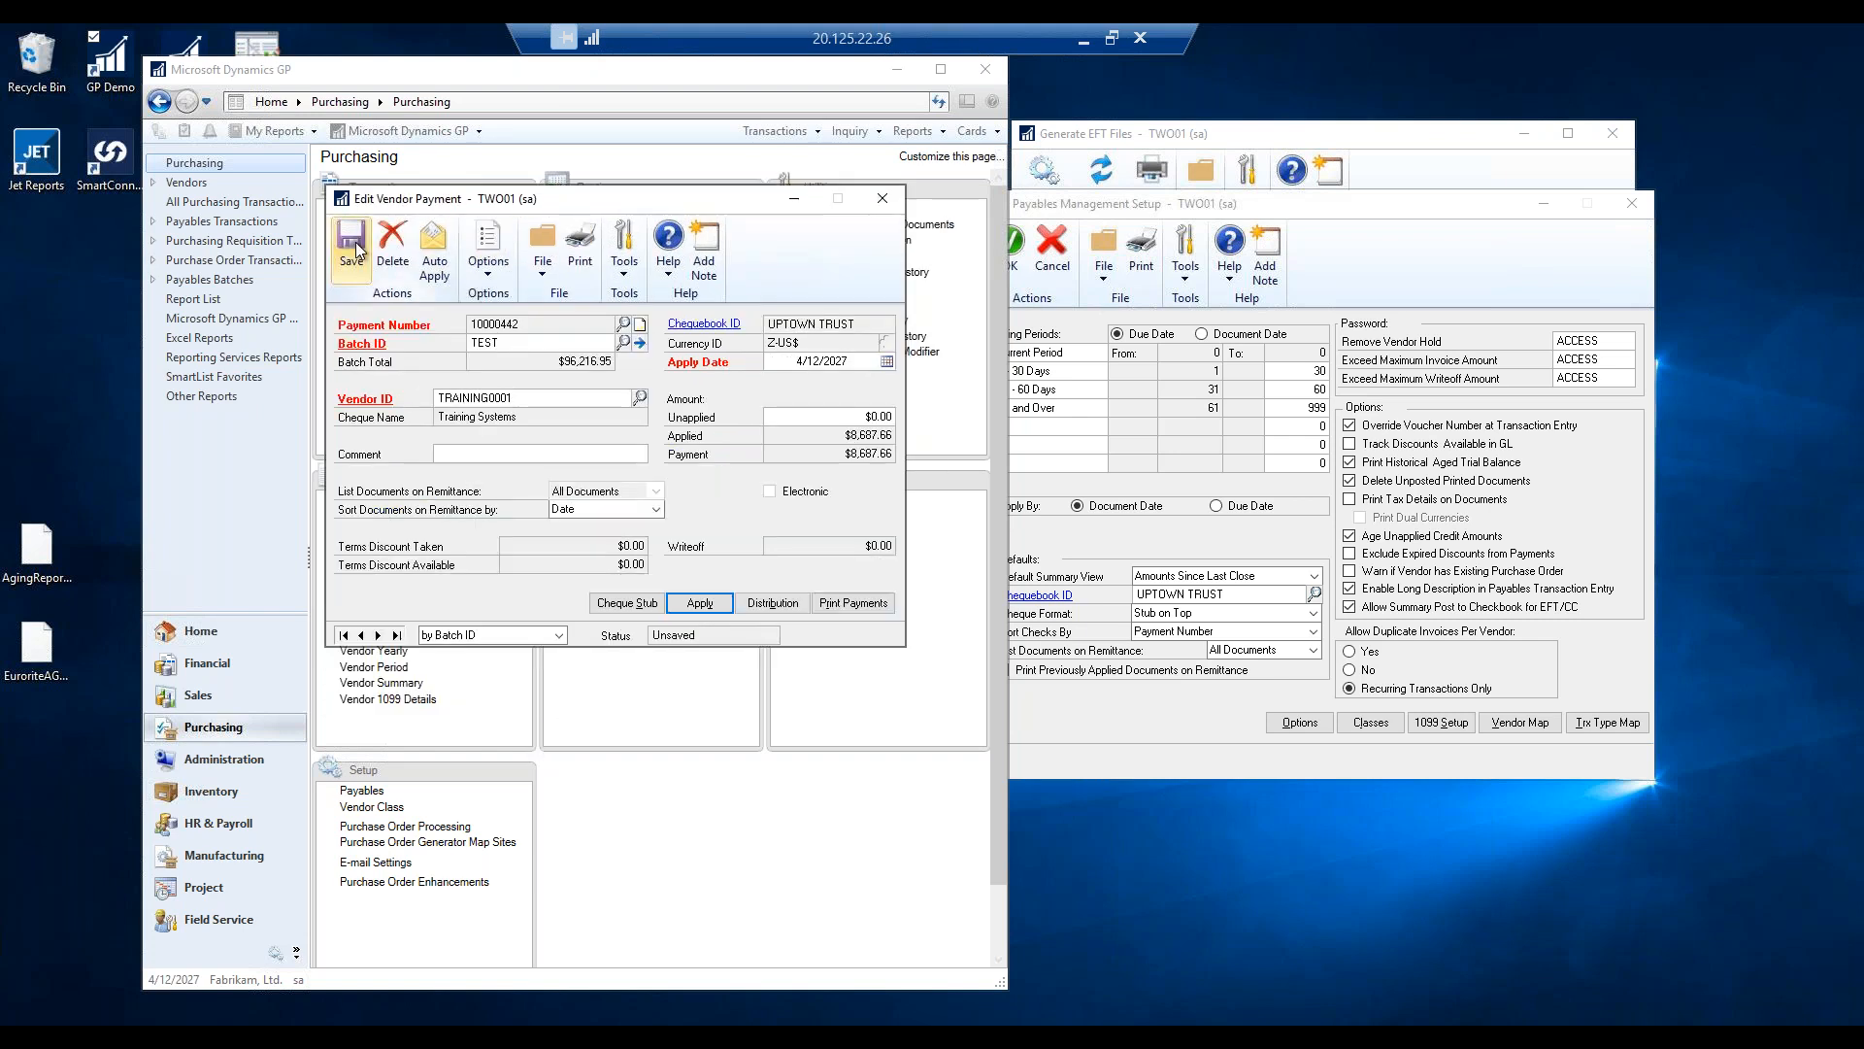
pyautogui.click(347, 251)
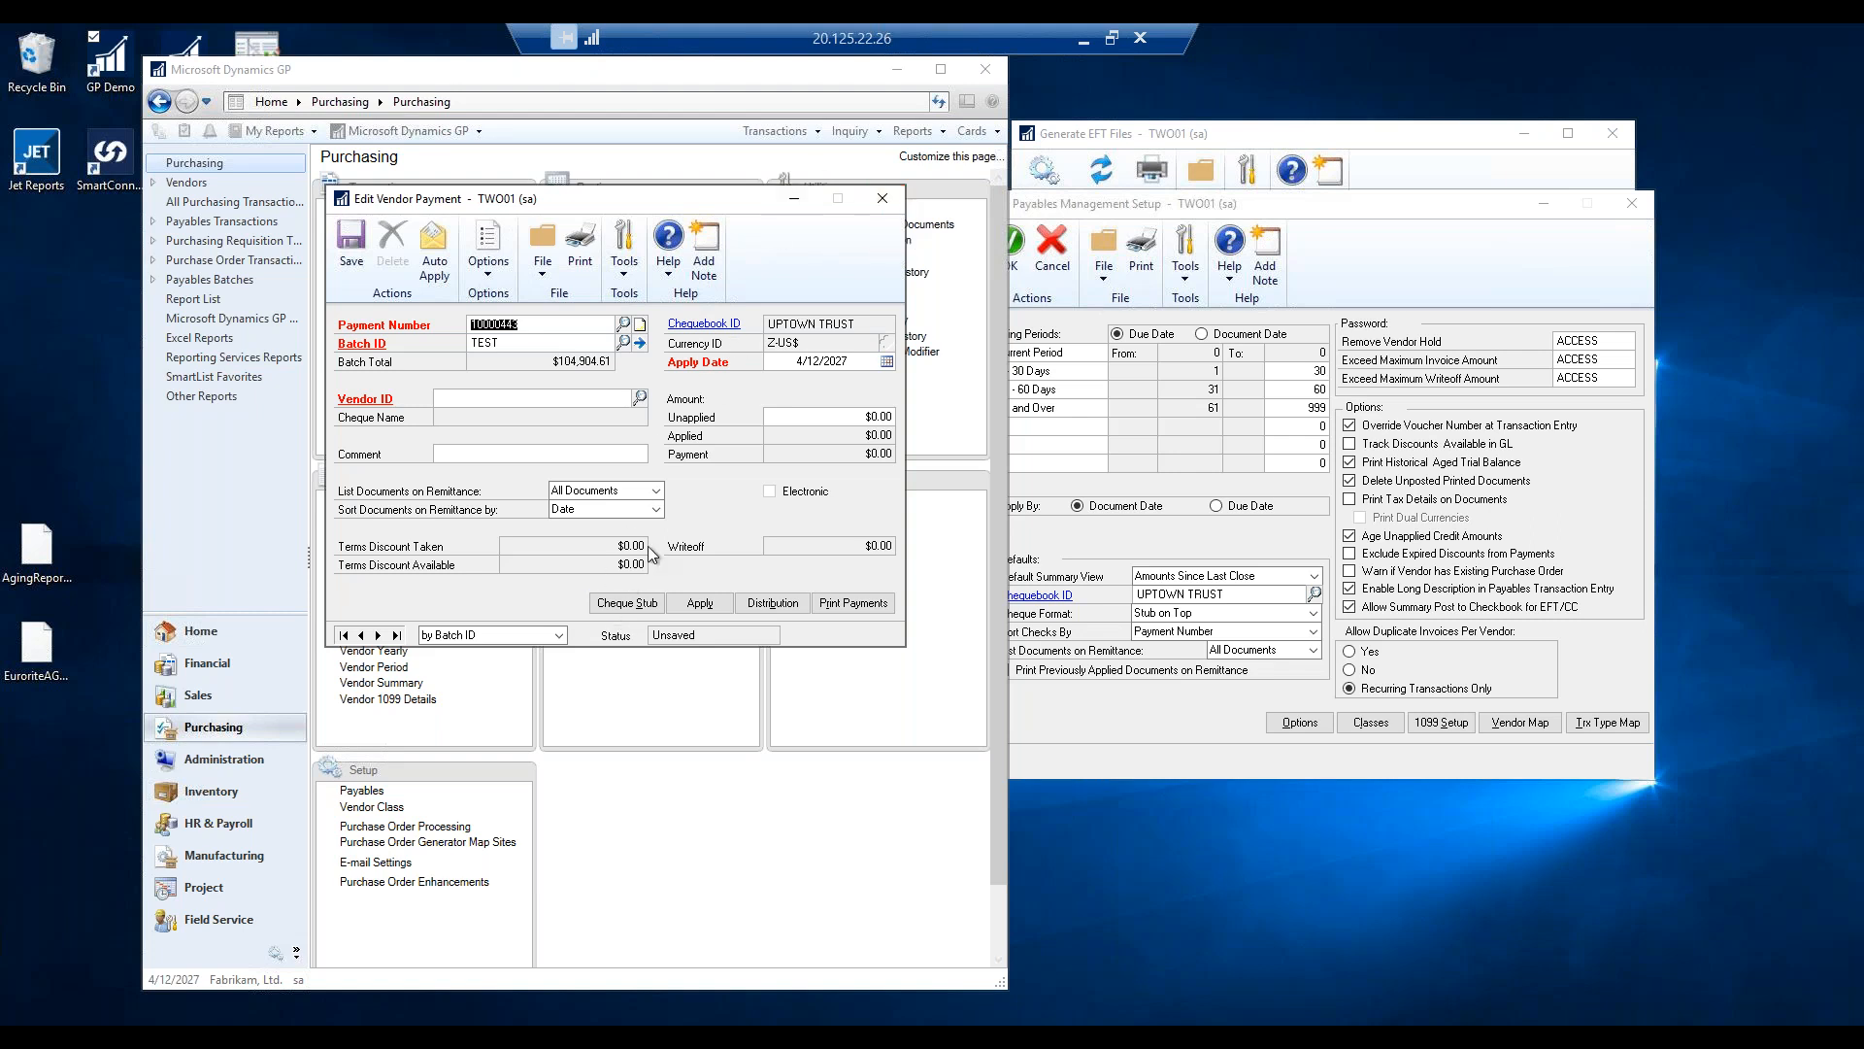
# Close the payment entry, open Build Payment Batch, and keep Vendor ID as the selection criterion.
pyautogui.click(884, 199)
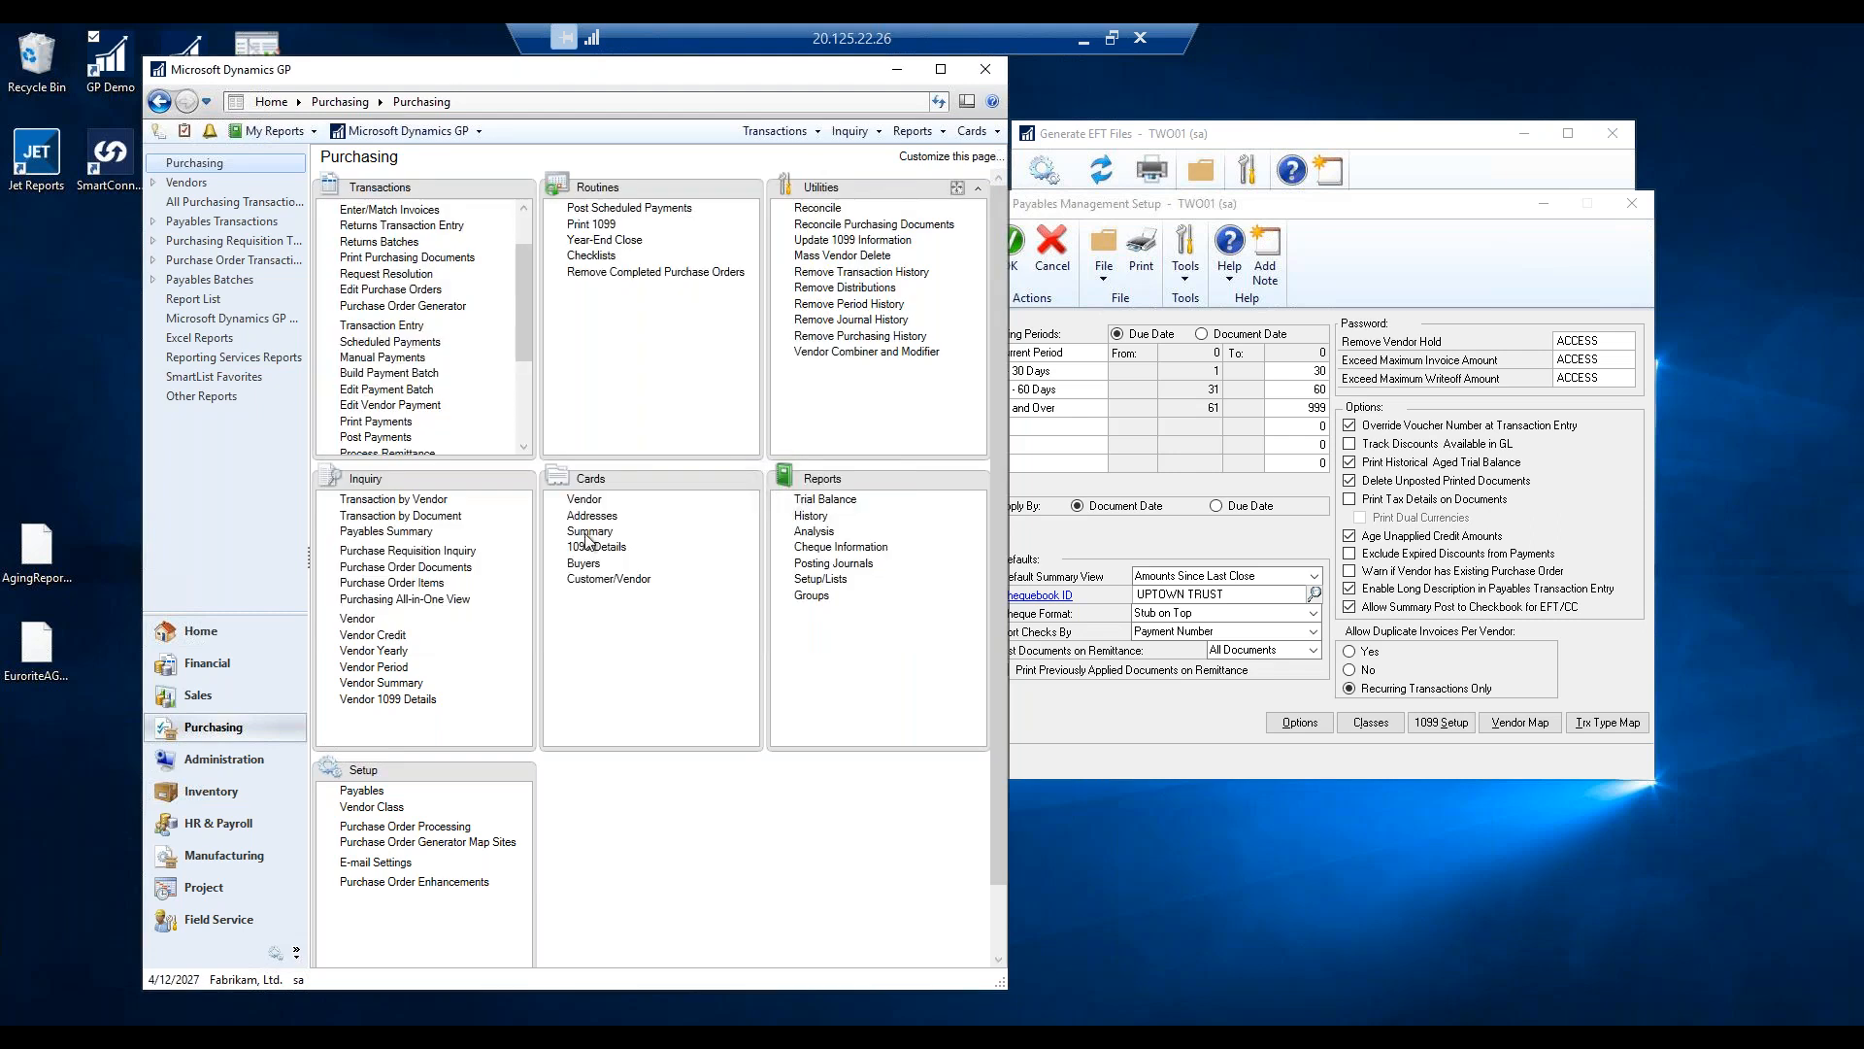
pyautogui.click(386, 375)
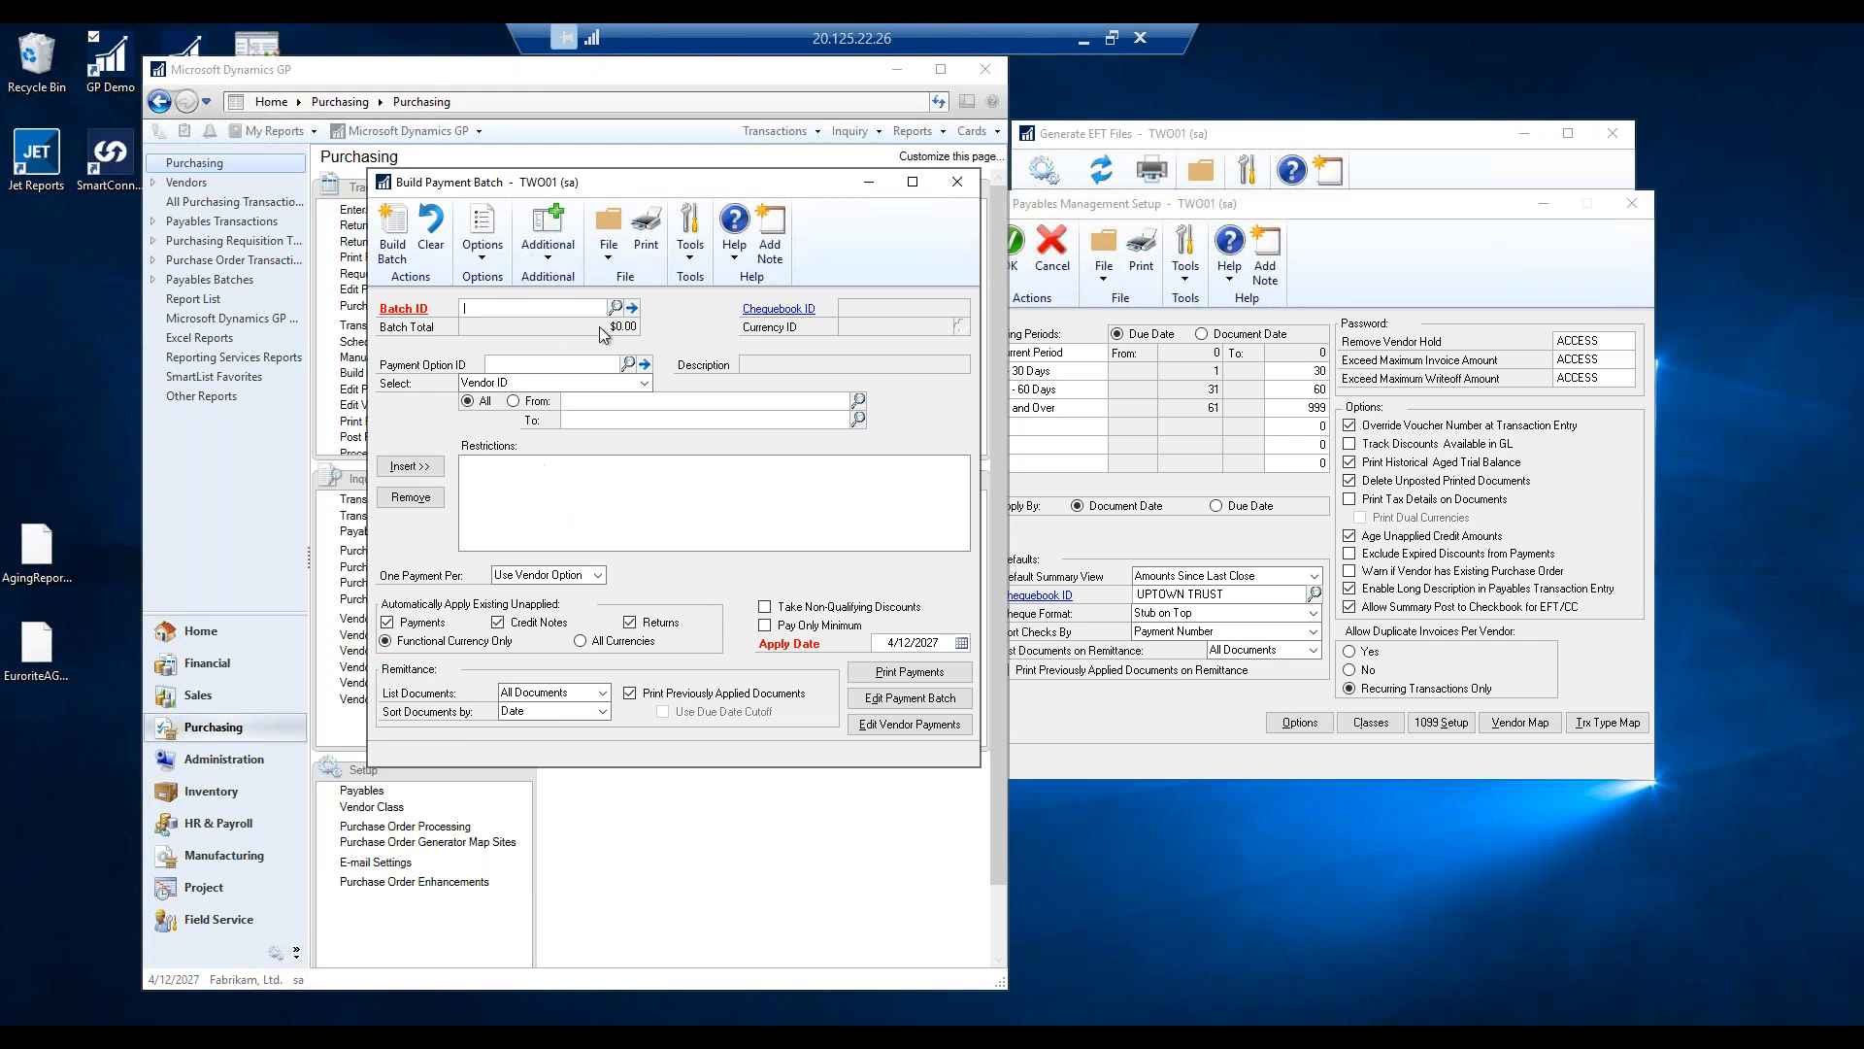
pyautogui.click(645, 382)
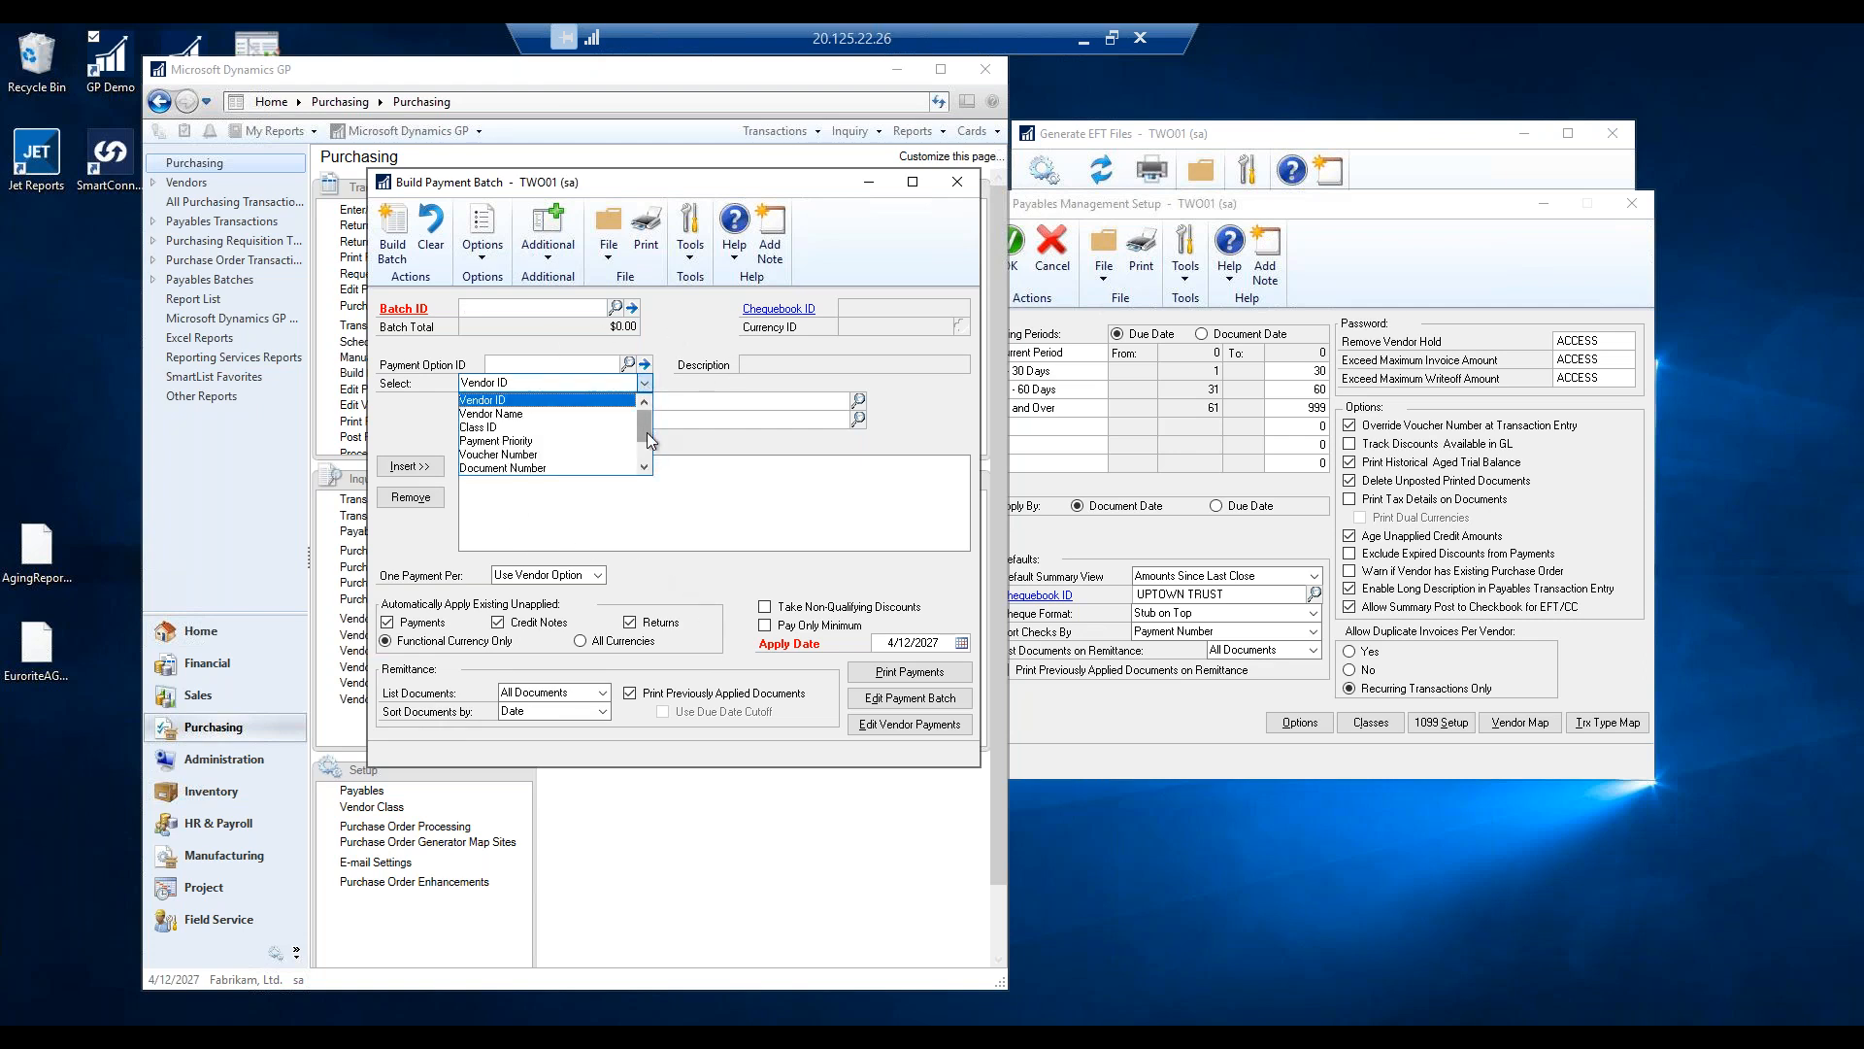
pyautogui.scroll(-2, 649, 456)
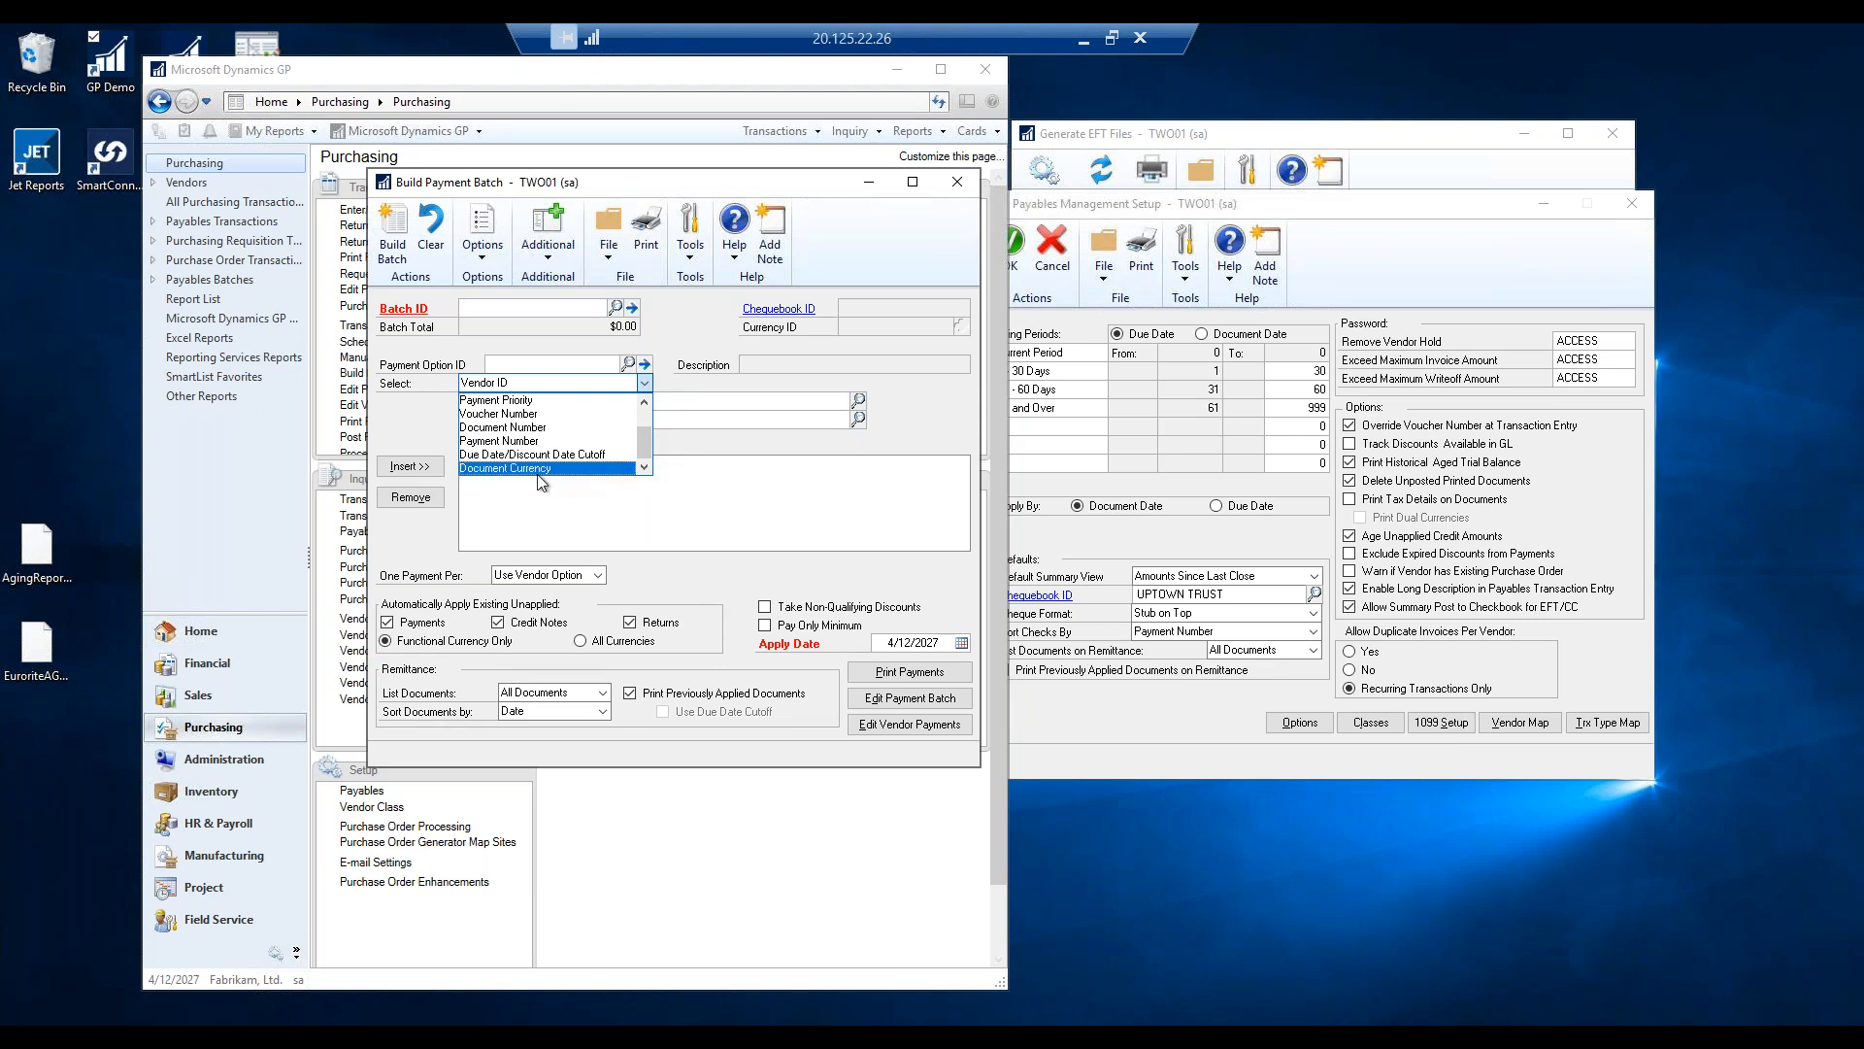
pyautogui.click(504, 532)
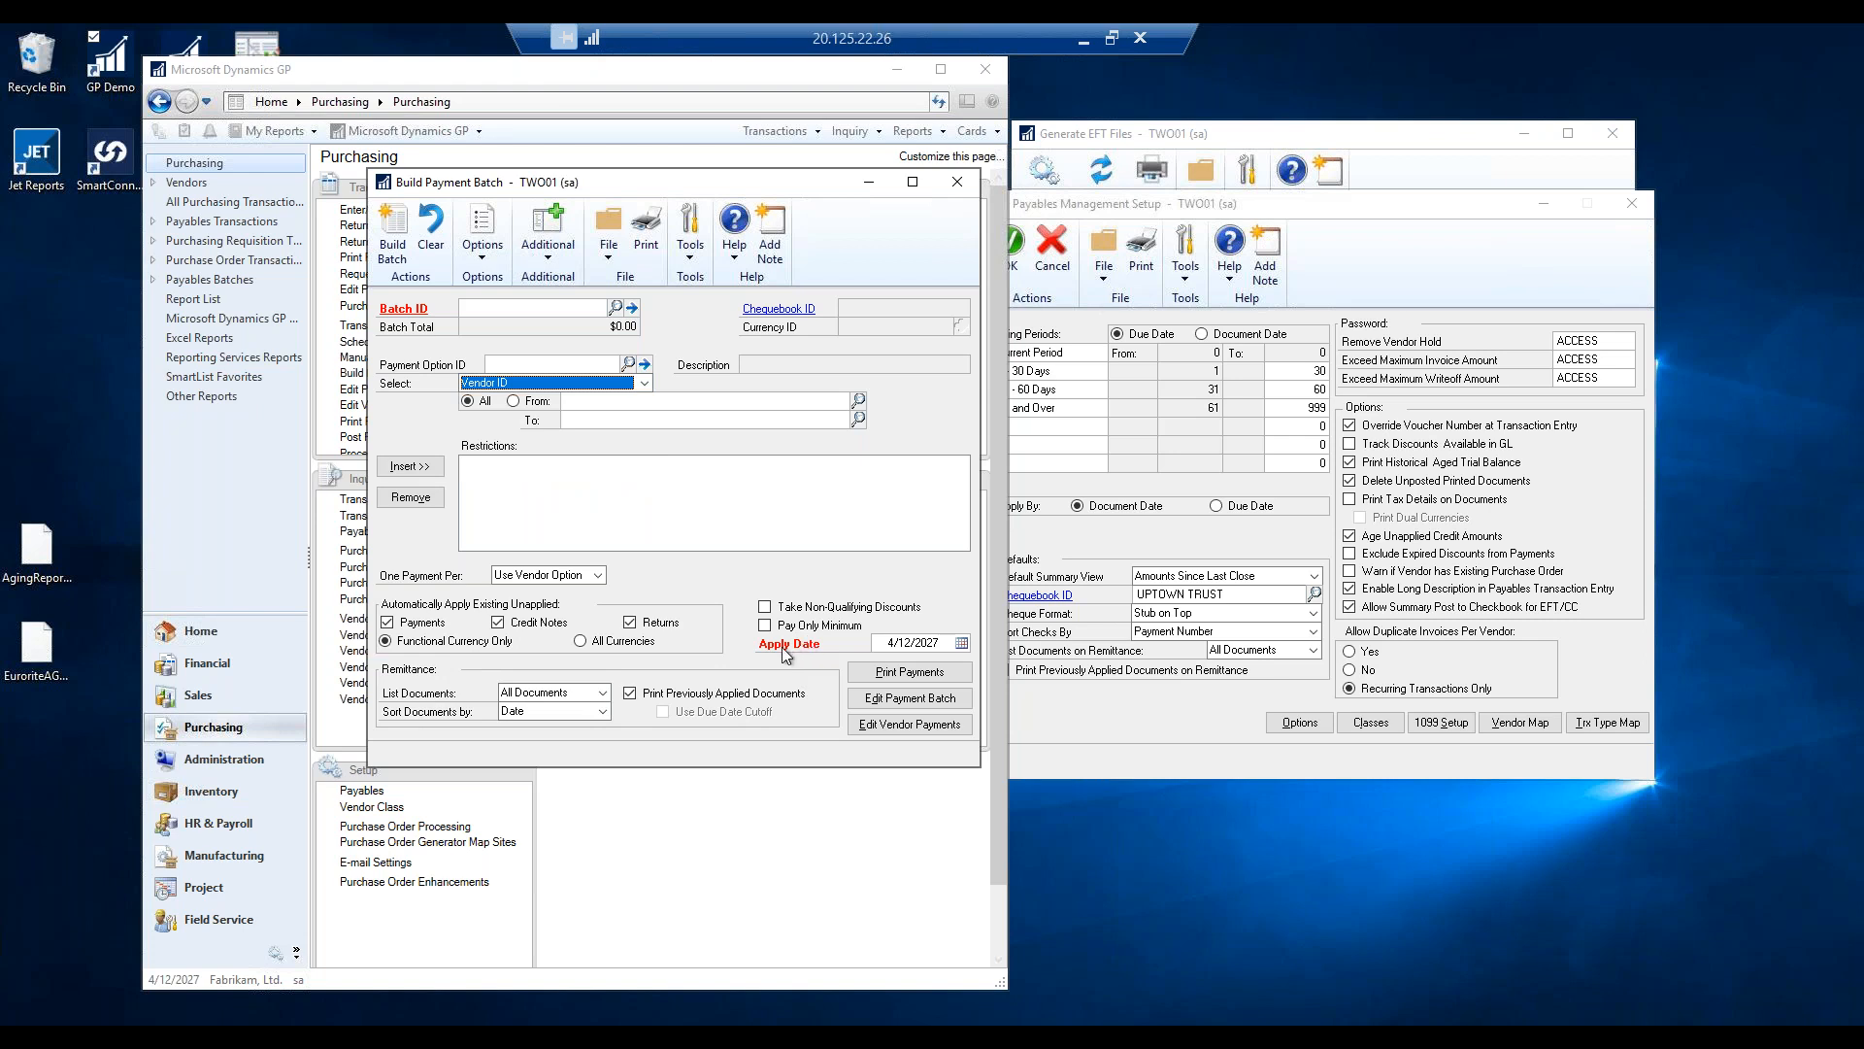
# Keep One Payment Per on Use Vendor Option and close the window without building a batch.
pyautogui.click(598, 575)
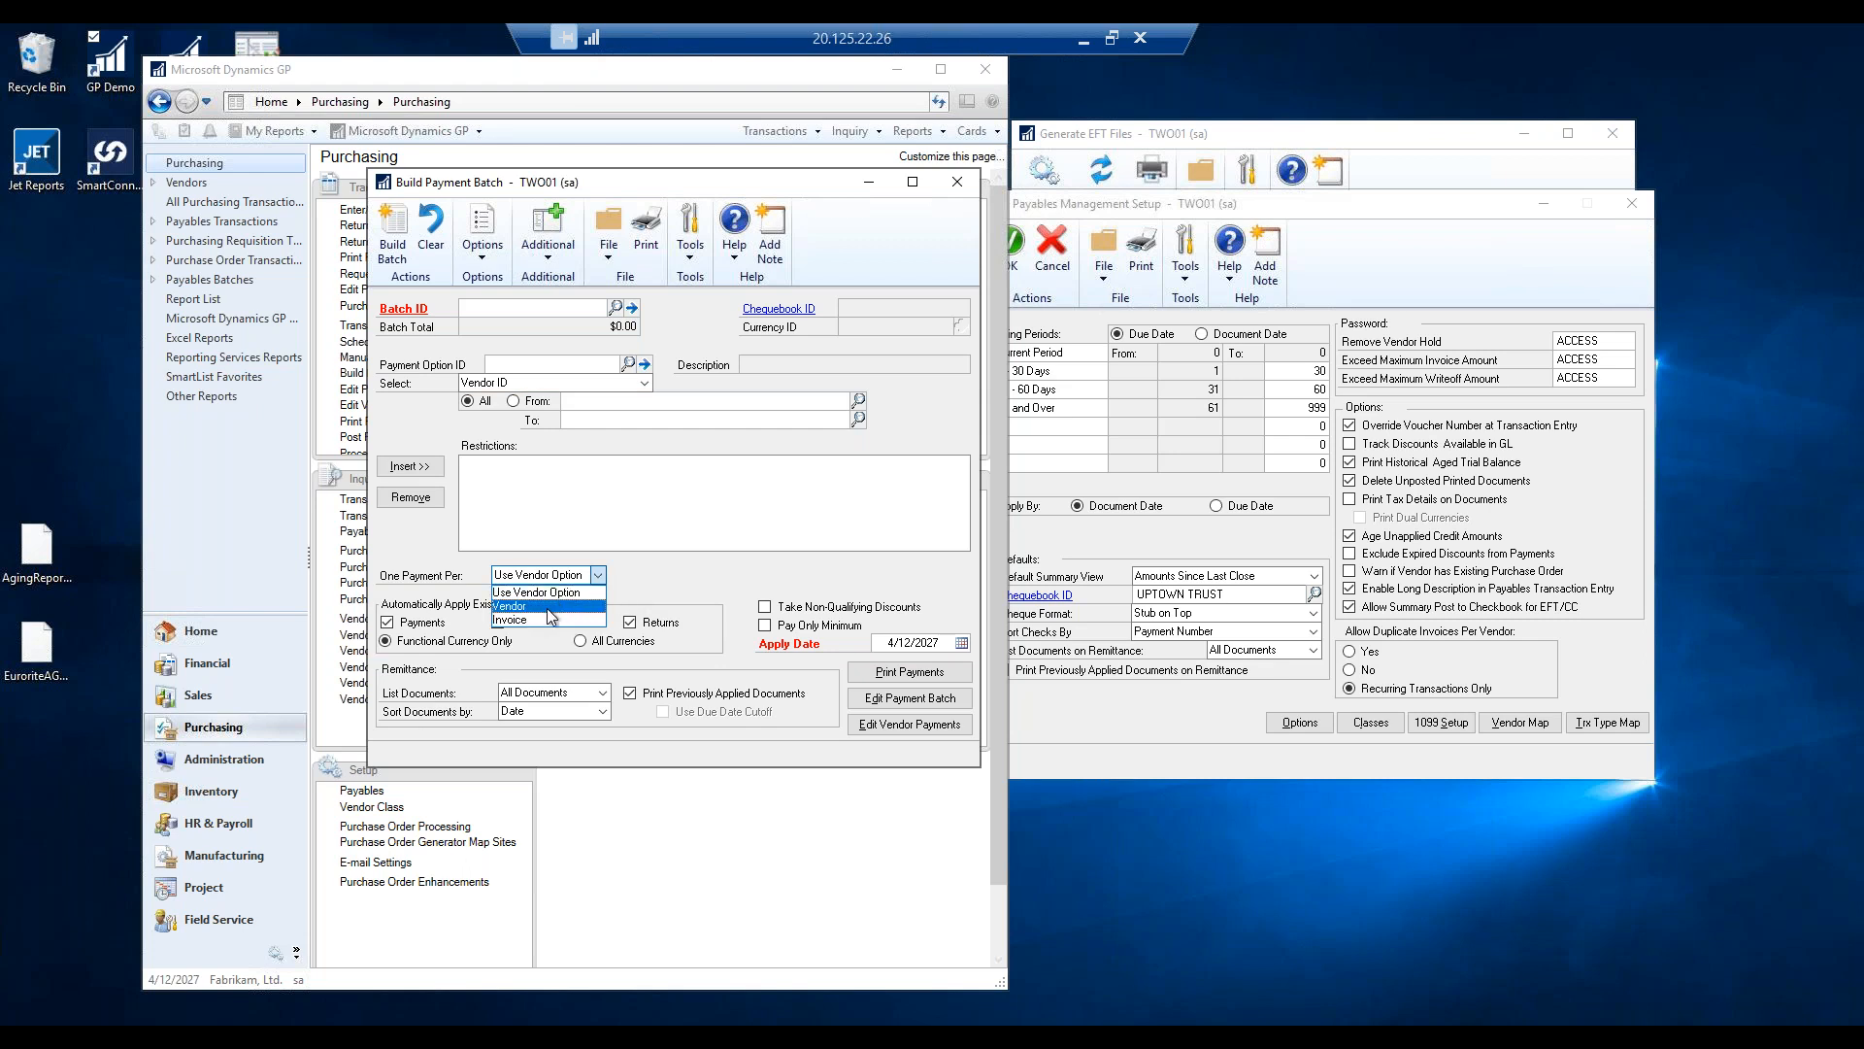
pyautogui.click(957, 187)
pyautogui.click(957, 184)
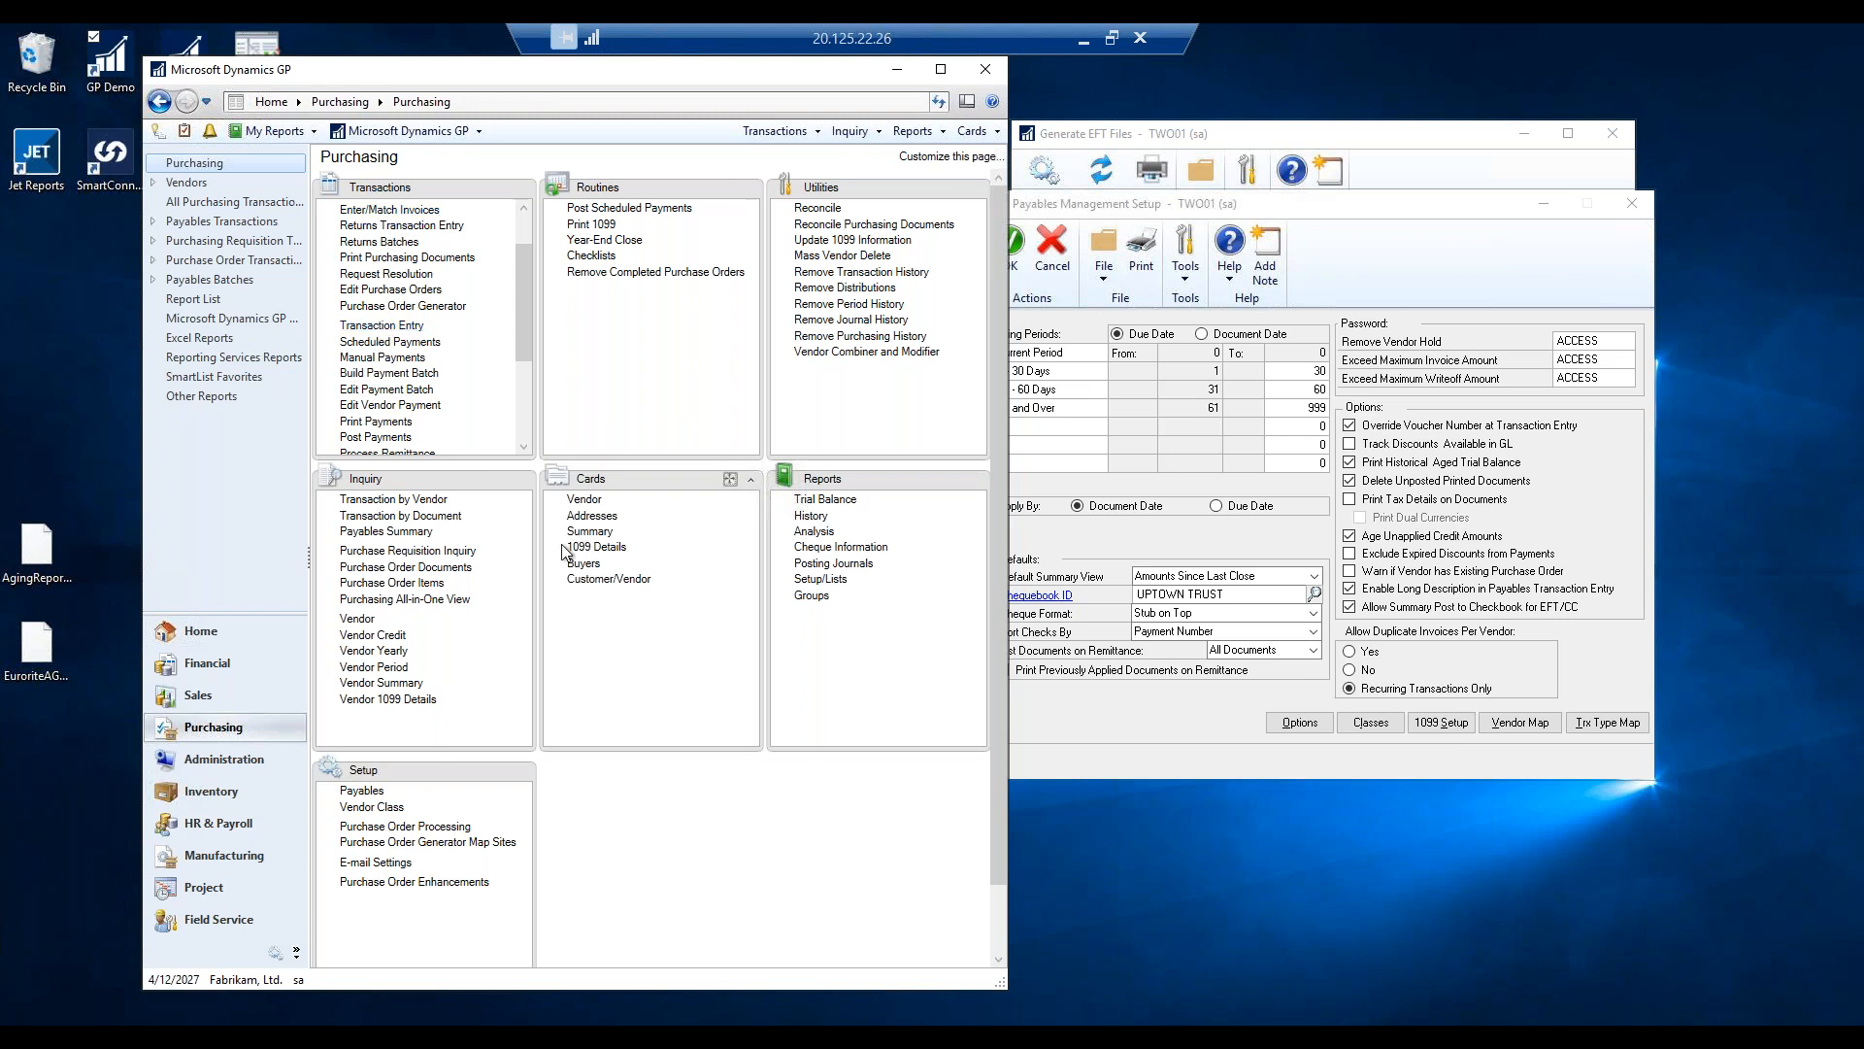
# Load vendor TRAINING0001 and set One Payment Per to Invoice in its vendor options.
pyautogui.click(584, 499)
pyautogui.write('TRAIN')
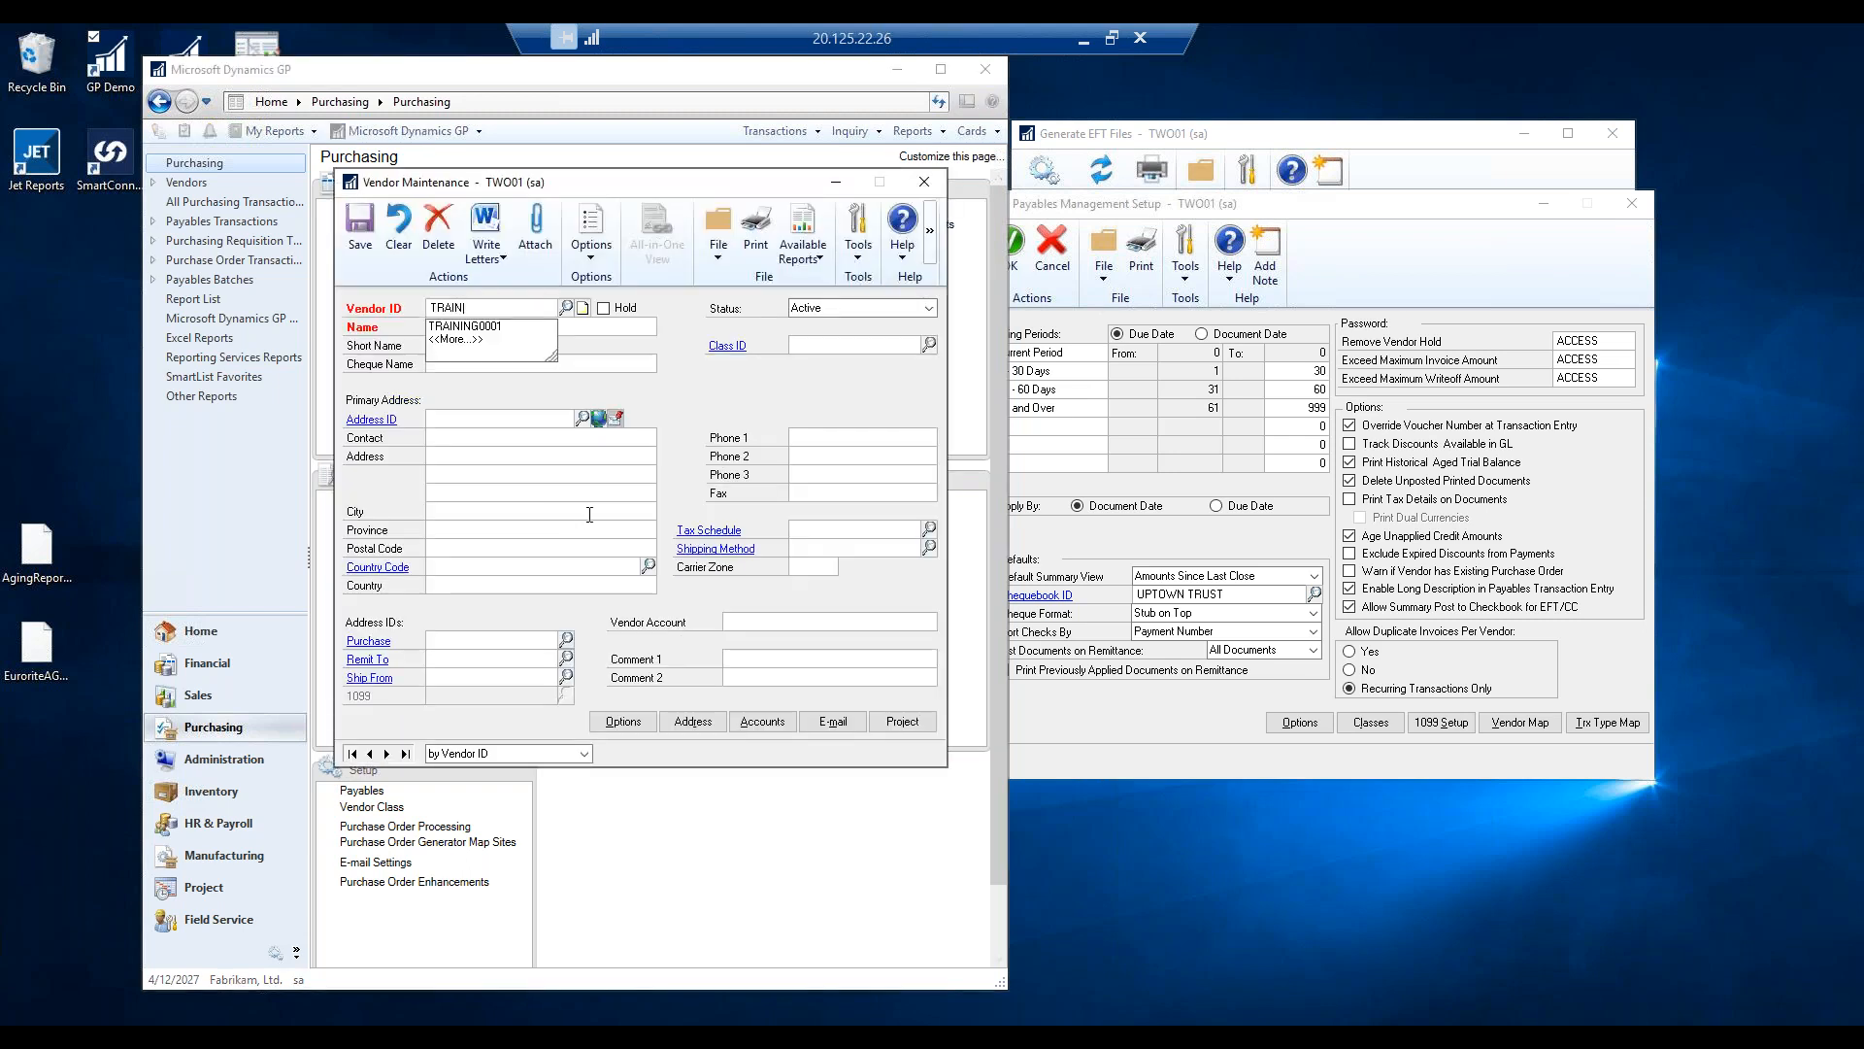
pyautogui.press('Down')
pyautogui.press('Tab')
pyautogui.click(623, 721)
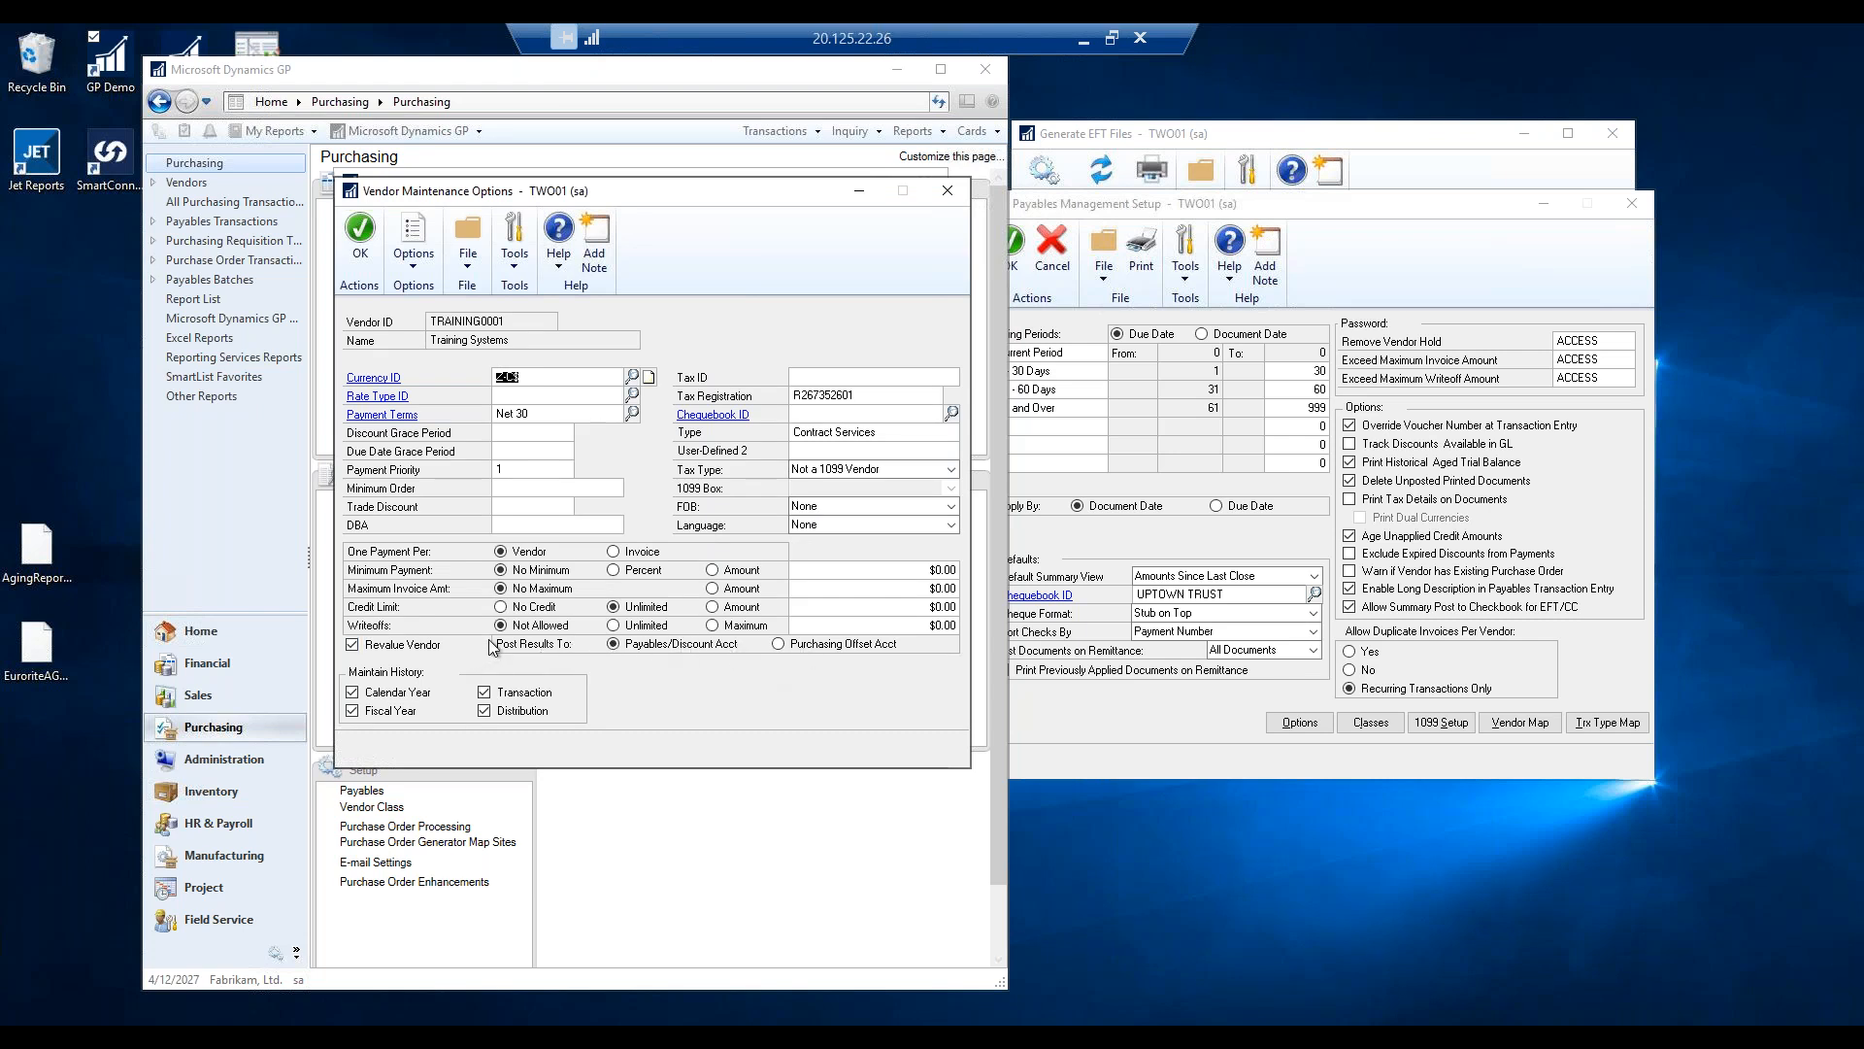
pyautogui.click(615, 554)
pyautogui.moveTo(682, 200); pyautogui.dragTo(1397, 187)
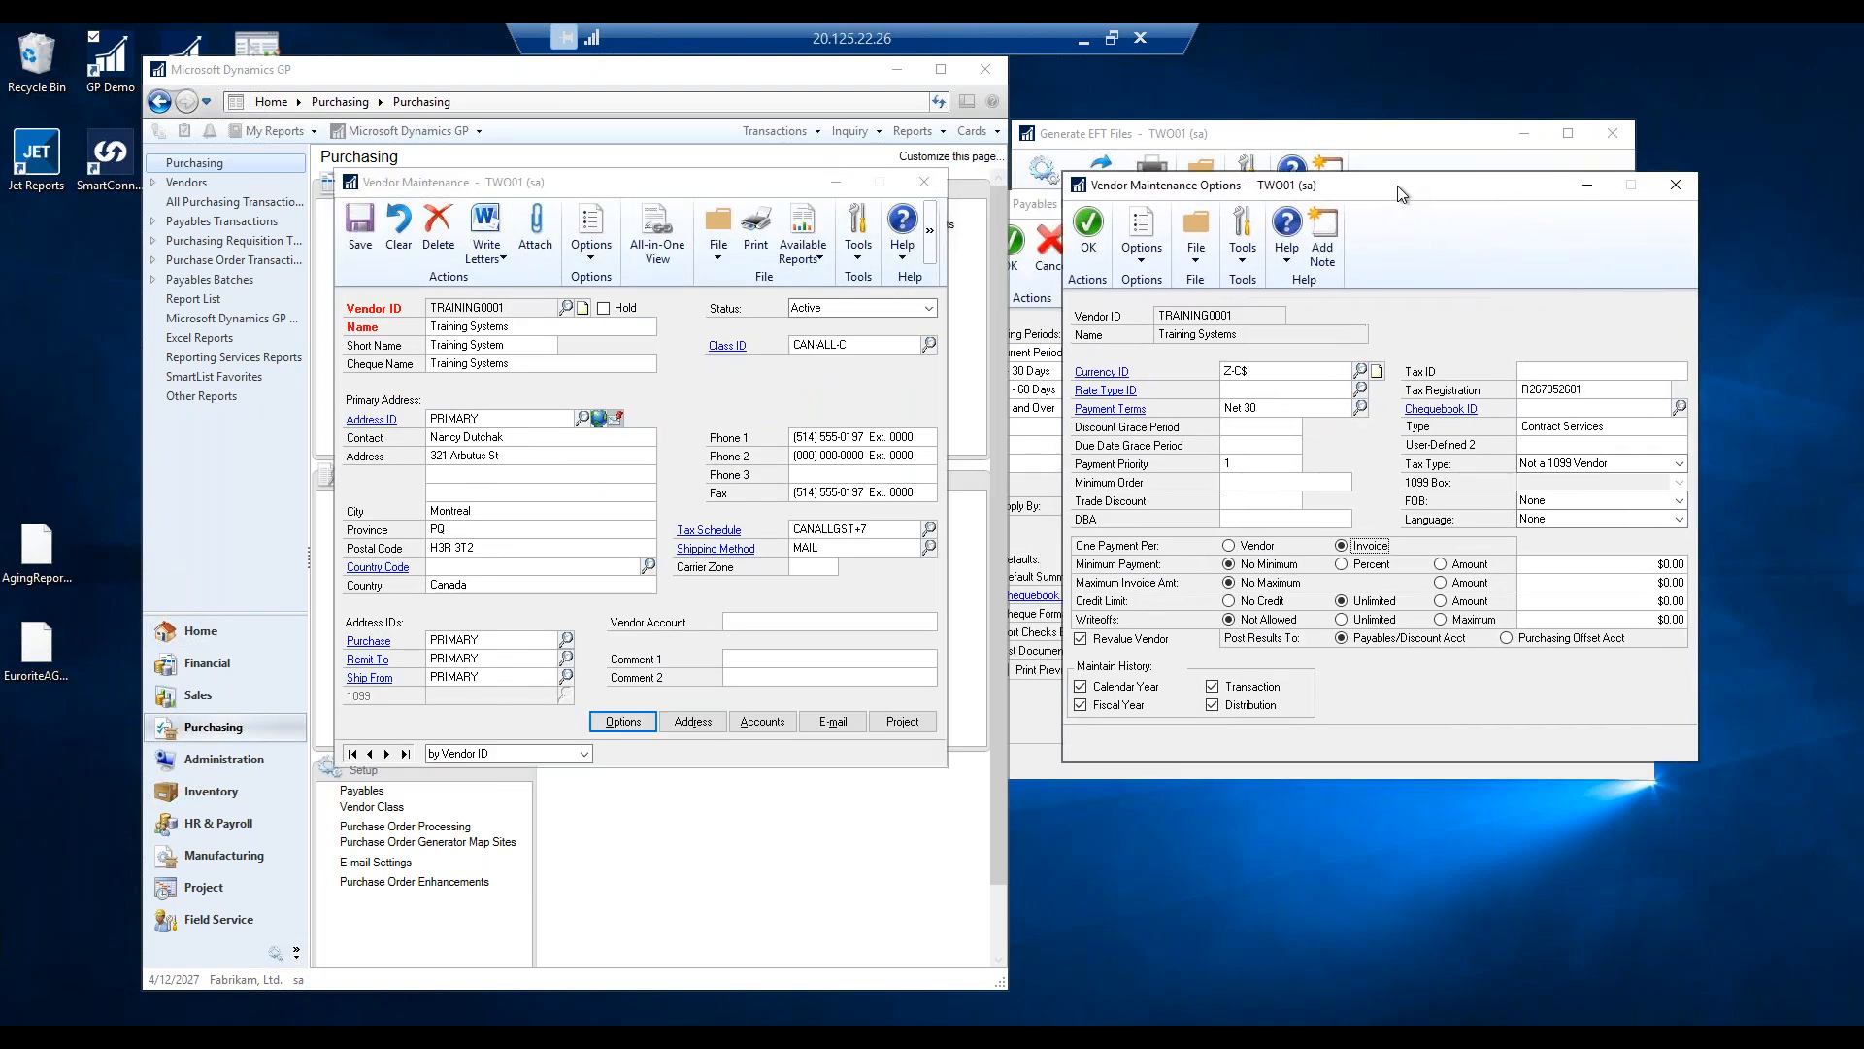